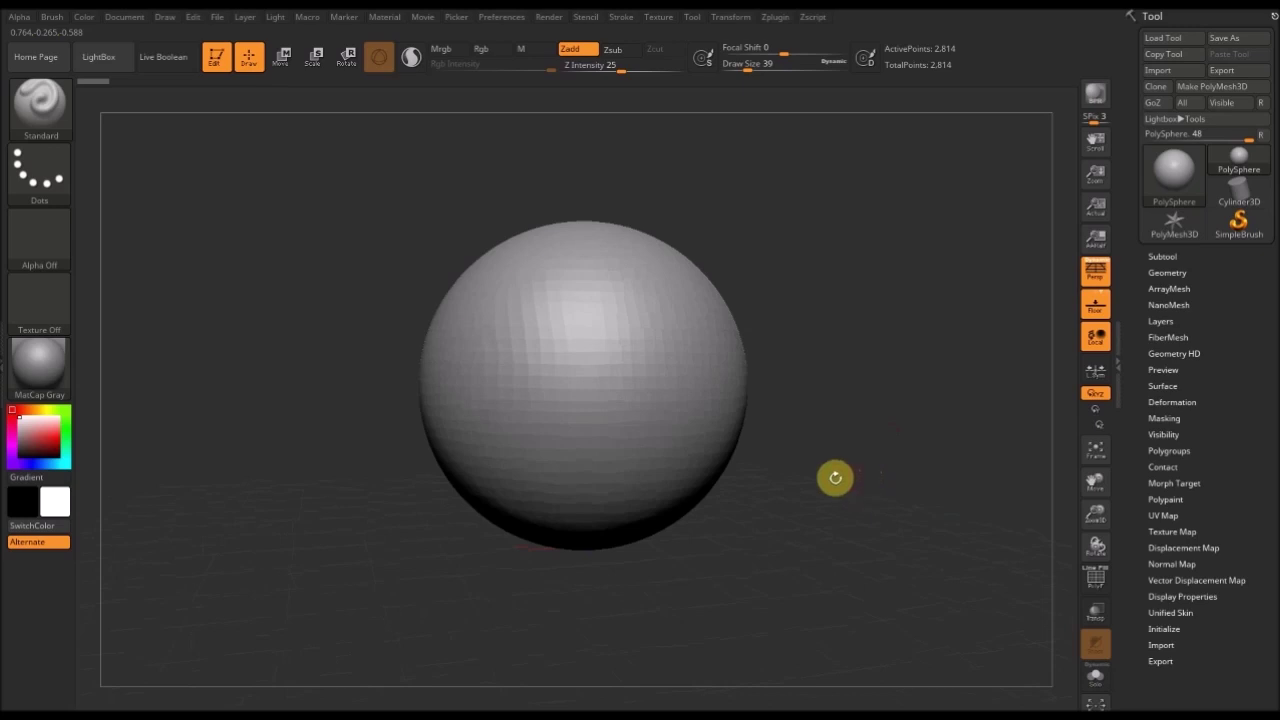
- Examine the sculpting brush library filtered to brushes starting with S, and close it
{"action": "left_click", "coordinate": [42, 104]}
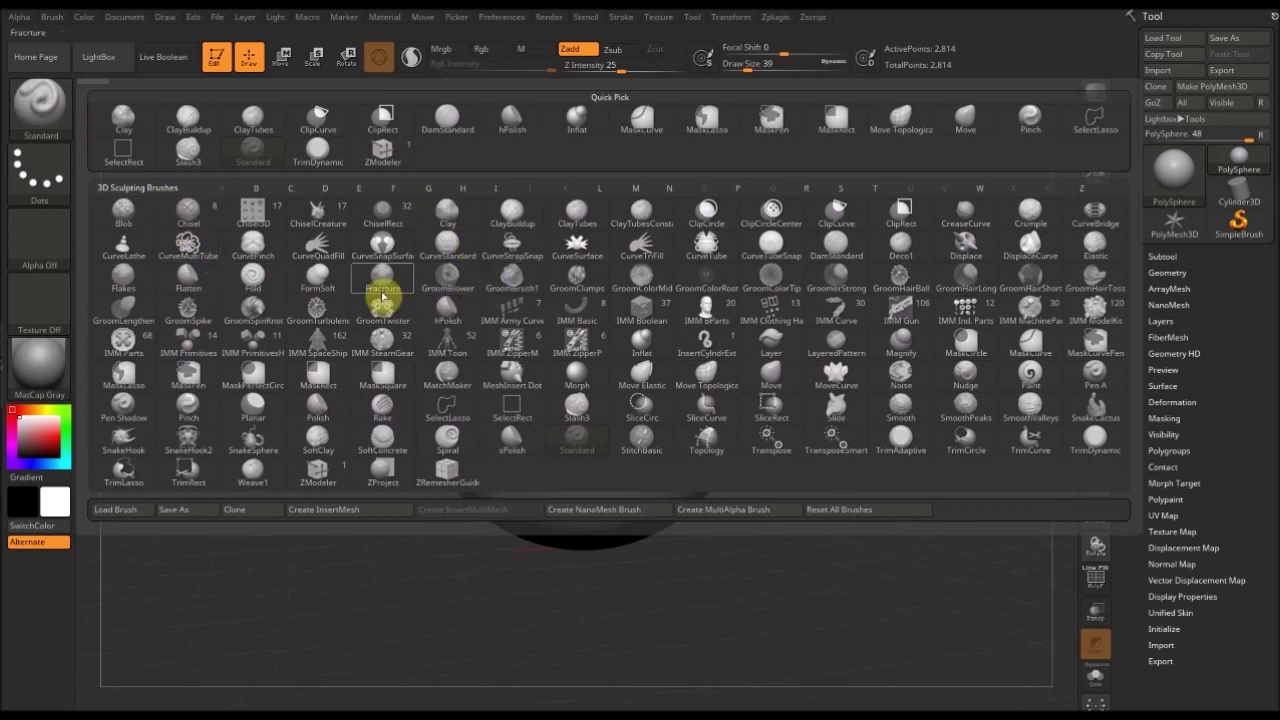
{"action": "key", "text": "s"}
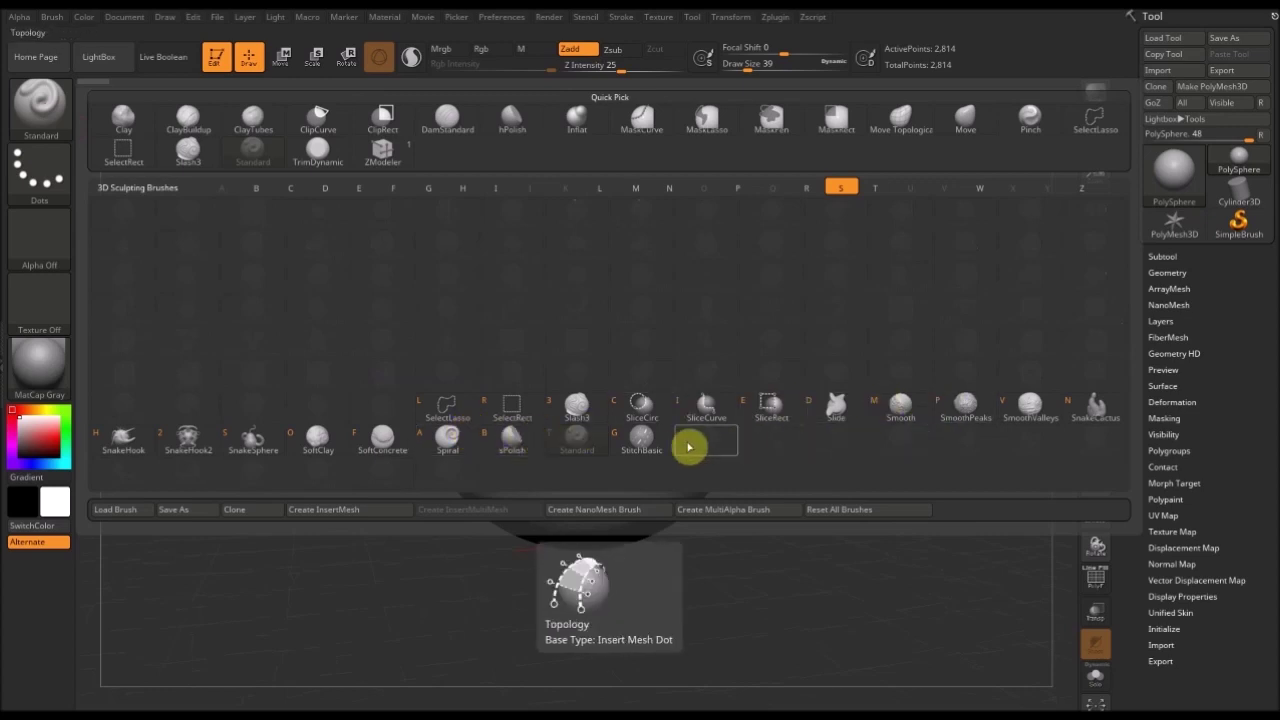
{"action": "key", "text": "Escape"}
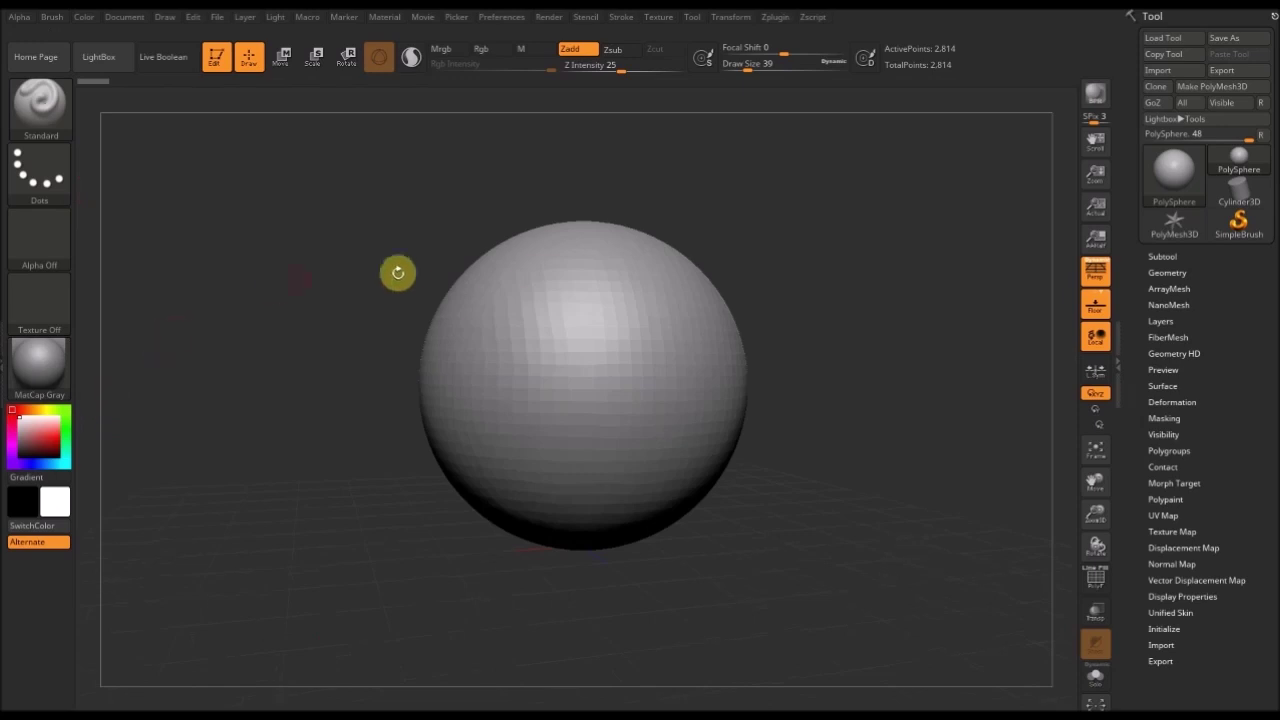
- Look through the Subtool options, including the Merge settings
{"action": "left_click", "coordinate": [1163, 256]}
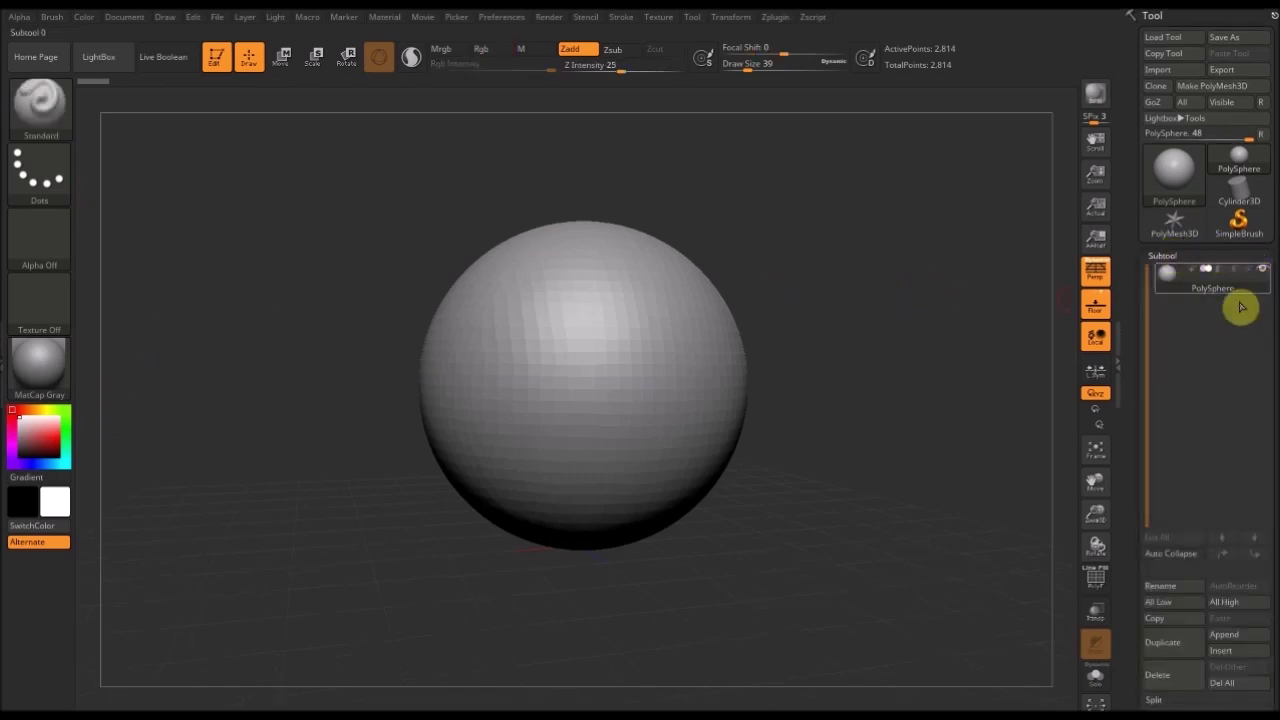
{"action": "scroll", "coordinate": [1270, 560], "scroll_direction": "down", "scroll_amount": 5}
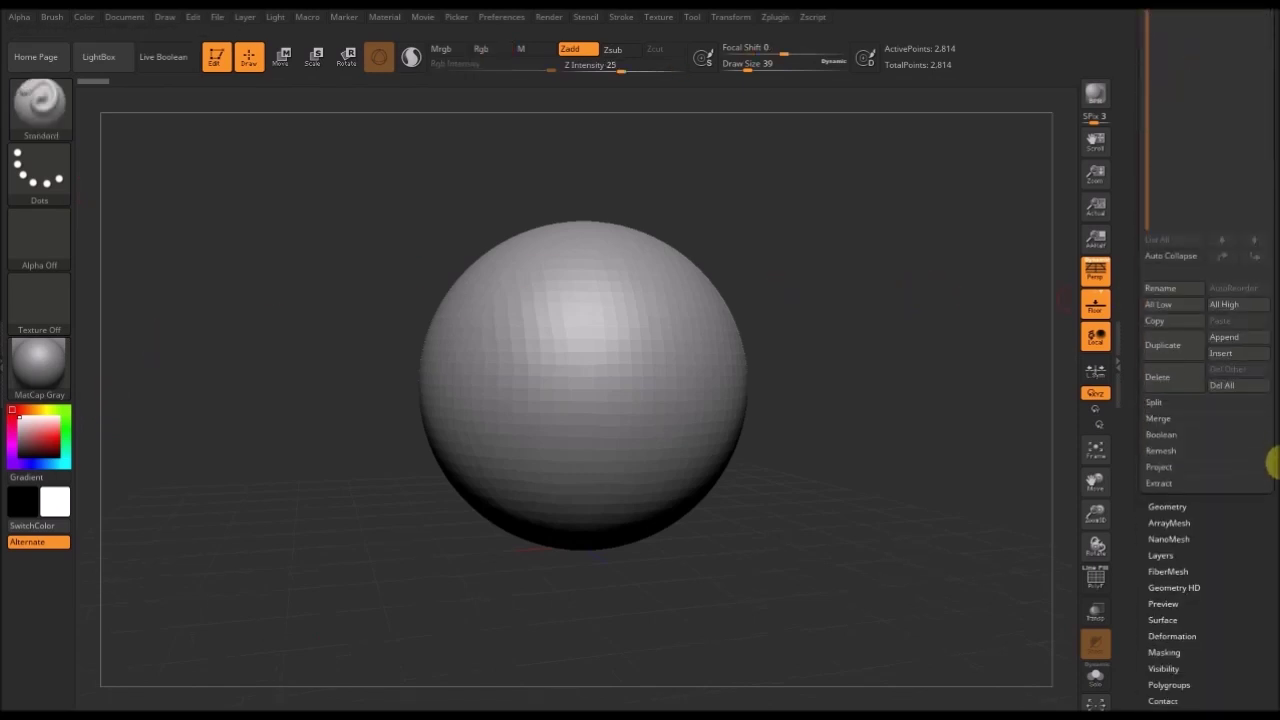
{"action": "key", "text": "shift"}
{"action": "left_click", "coordinate": [1176, 365]}
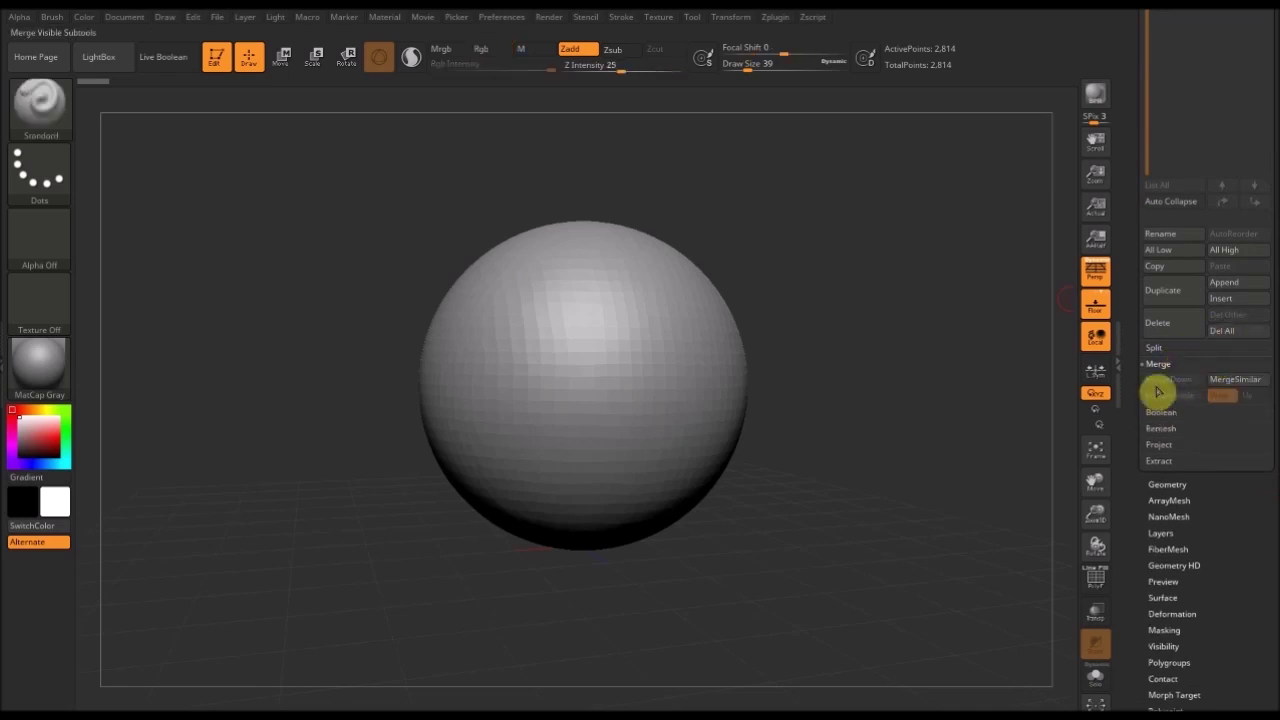
{"action": "left_click", "coordinate": [1172, 366]}
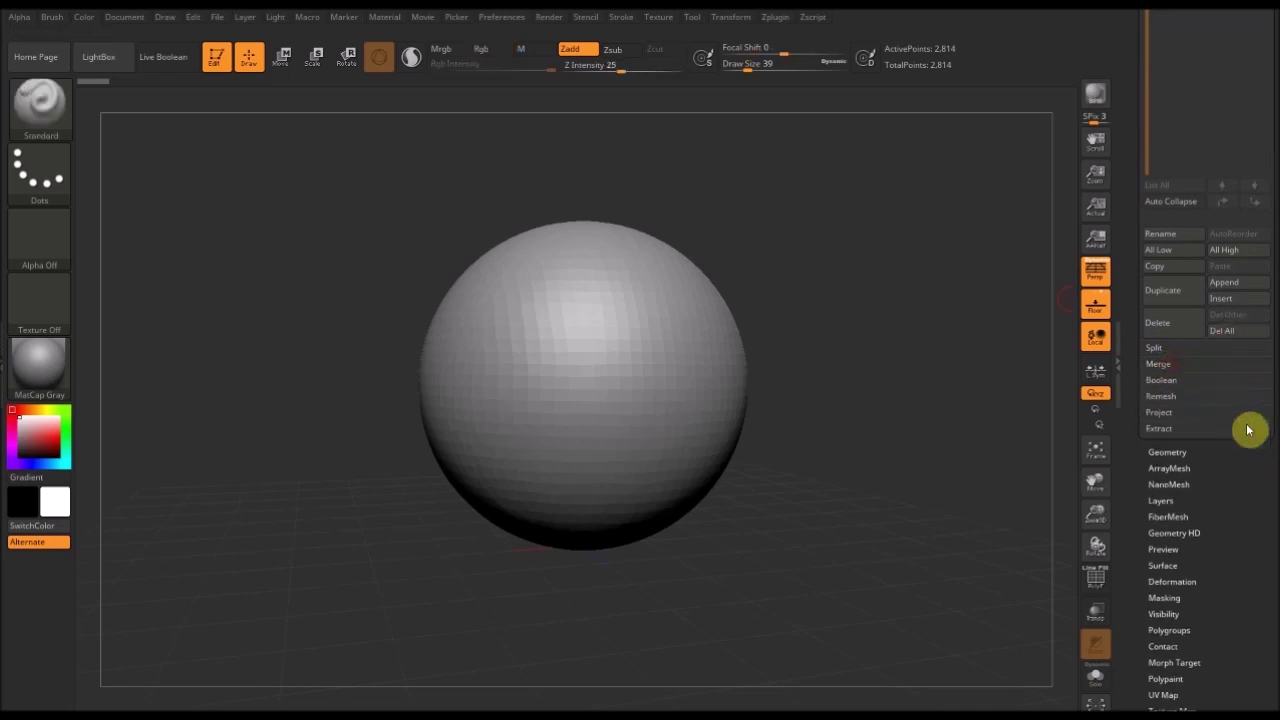
- Examine the Geometry options and their ZRemesher settings, and collapse the expanded Geometry and Subtool sections
{"action": "left_click", "coordinate": [1200, 452]}
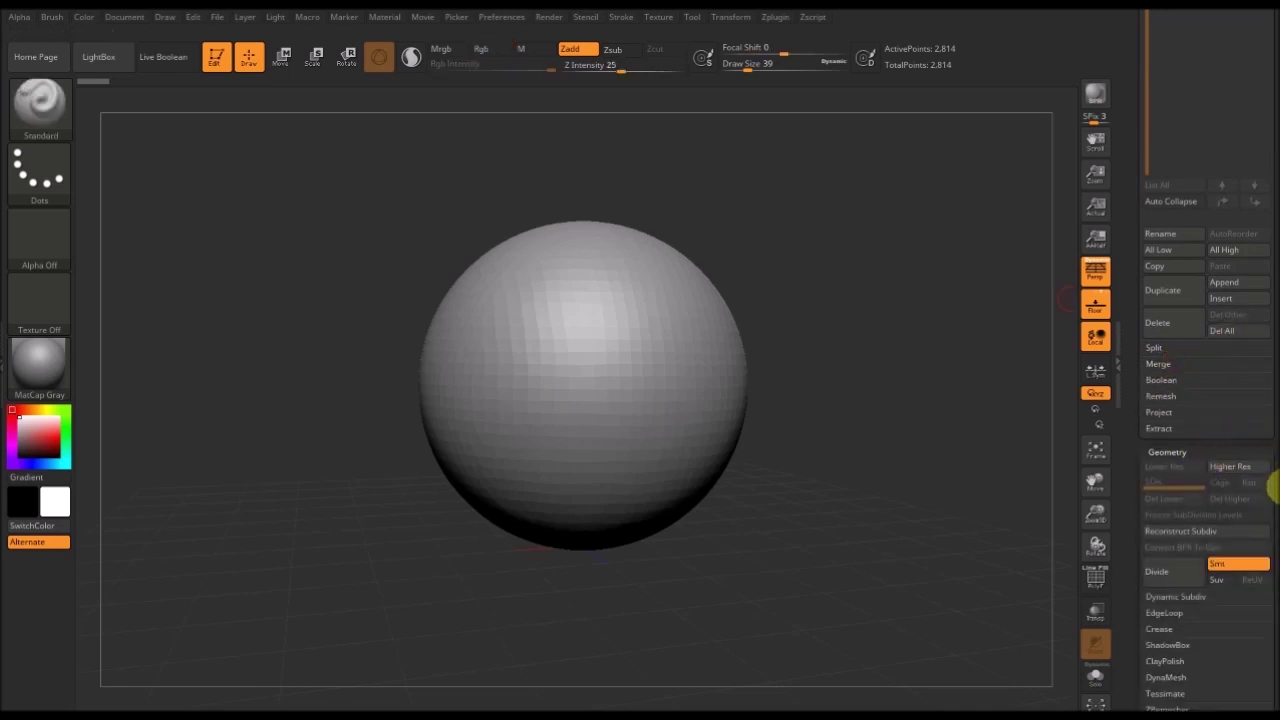
{"action": "scroll", "coordinate": [1275, 445], "scroll_direction": "down", "scroll_amount": 1}
{"action": "scroll", "coordinate": [1275, 445], "scroll_direction": "down", "scroll_amount": 3}
{"action": "left_click", "coordinate": [1197, 533]}
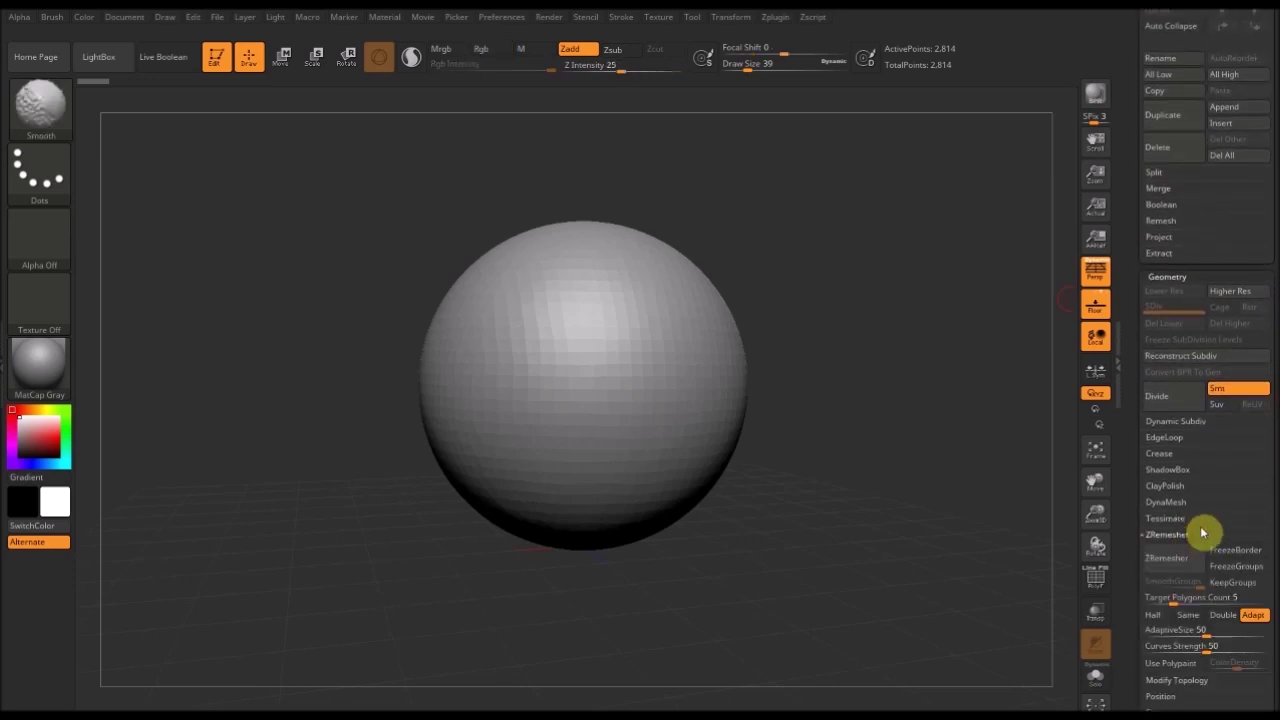
{"action": "scroll", "coordinate": [1270, 476], "scroll_direction": "down", "scroll_amount": 3}
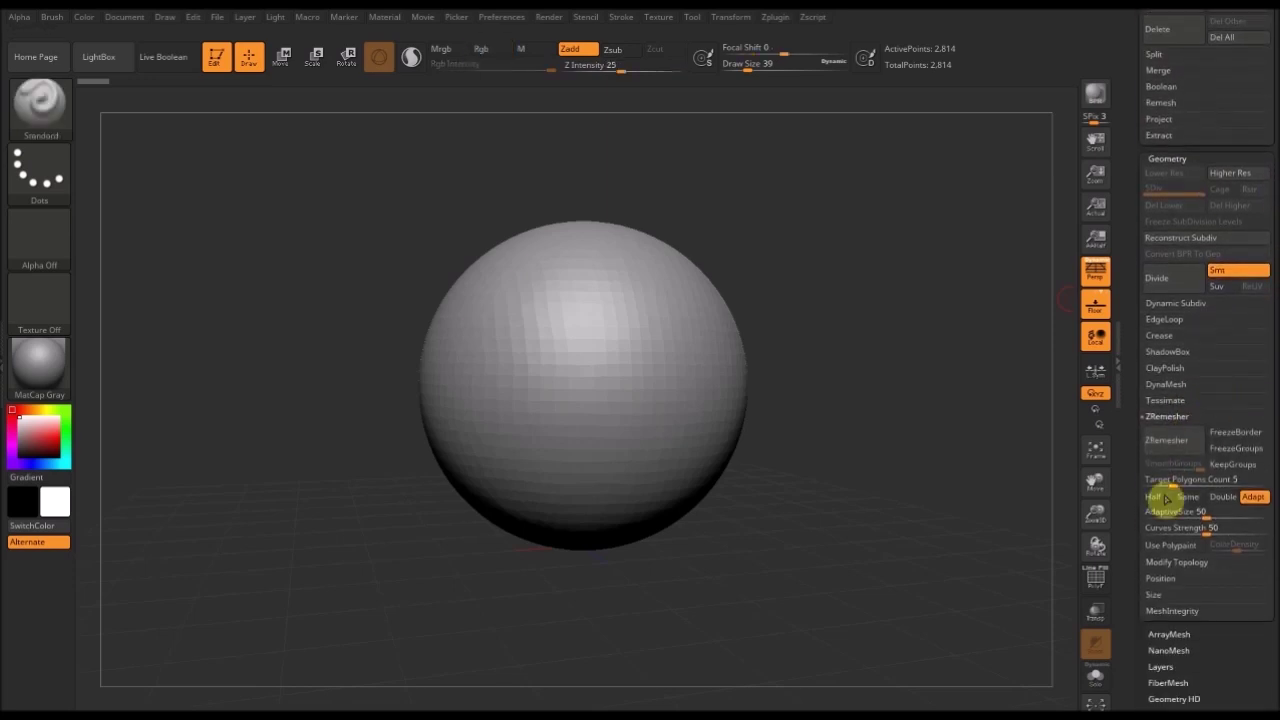
{"action": "left_click", "coordinate": [1170, 417]}
{"action": "scroll", "coordinate": [1275, 405], "scroll_direction": "up", "scroll_amount": 10}
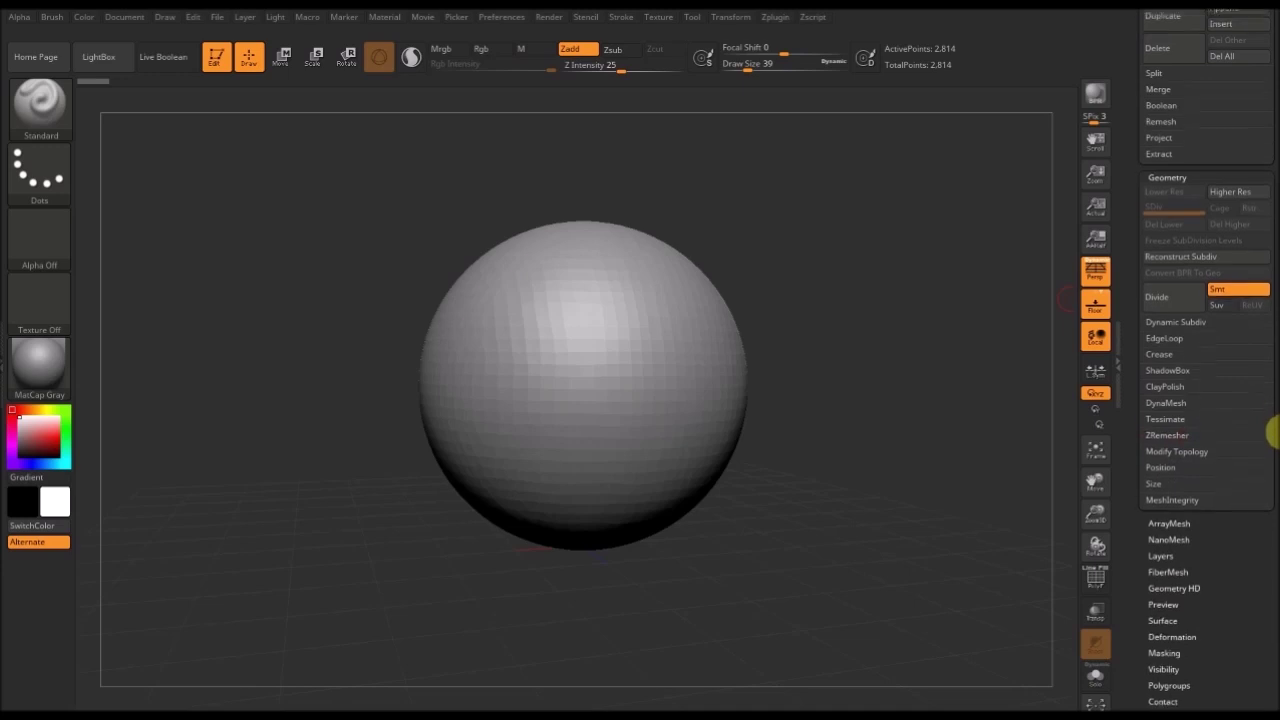
{"action": "scroll", "coordinate": [1266, 531], "scroll_direction": "down", "scroll_amount": 2}
{"action": "left_click", "coordinate": [1236, 508]}
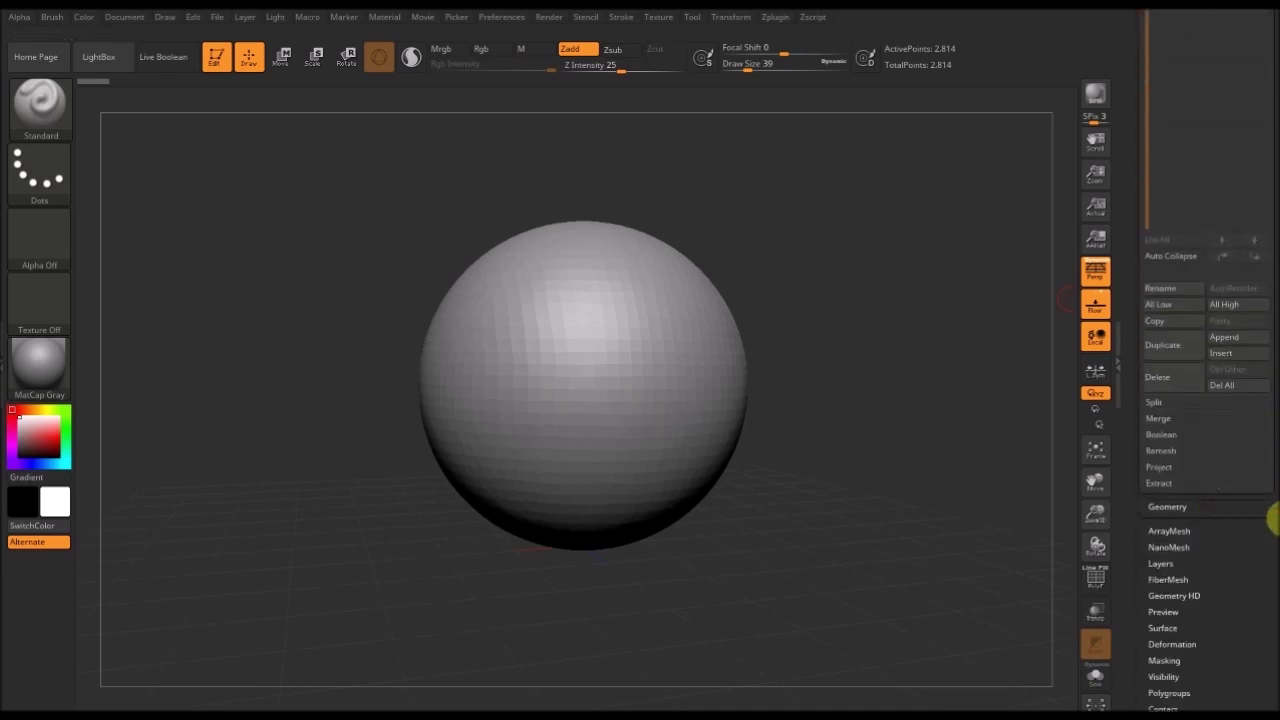
{"action": "scroll", "coordinate": [1272, 521], "scroll_direction": "up", "scroll_amount": 8}
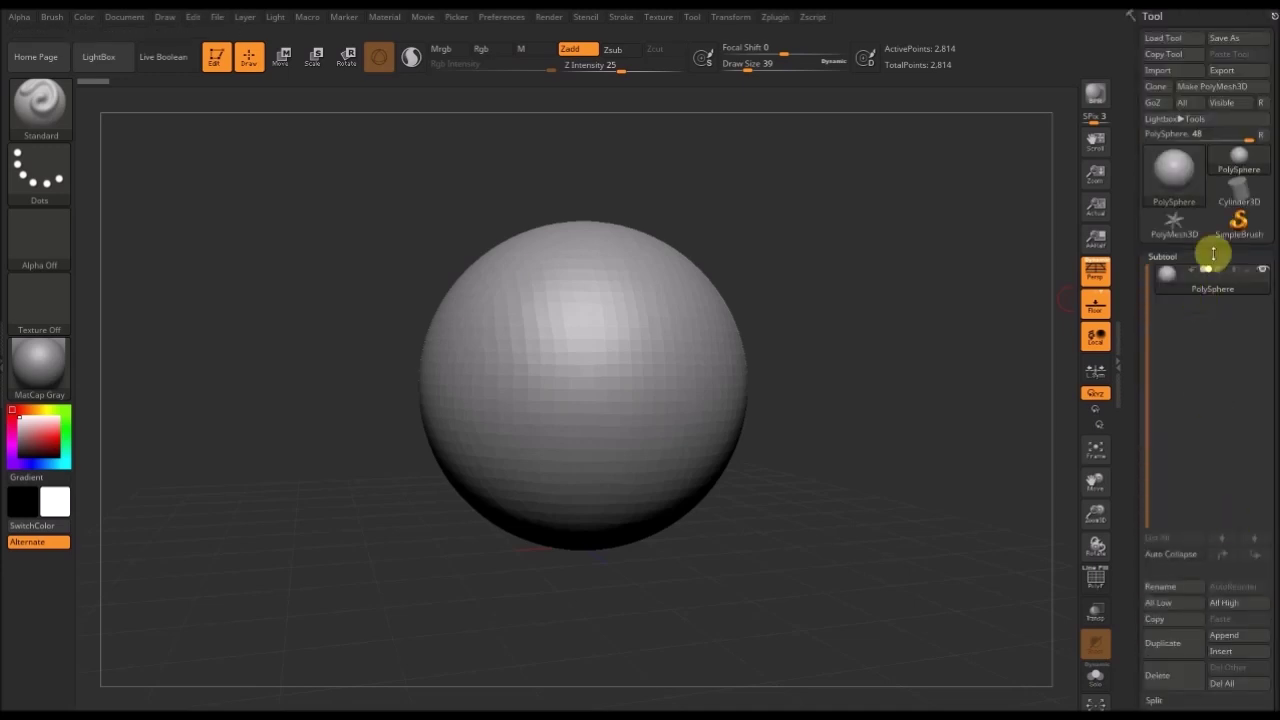
{"action": "left_click", "coordinate": [1220, 257]}
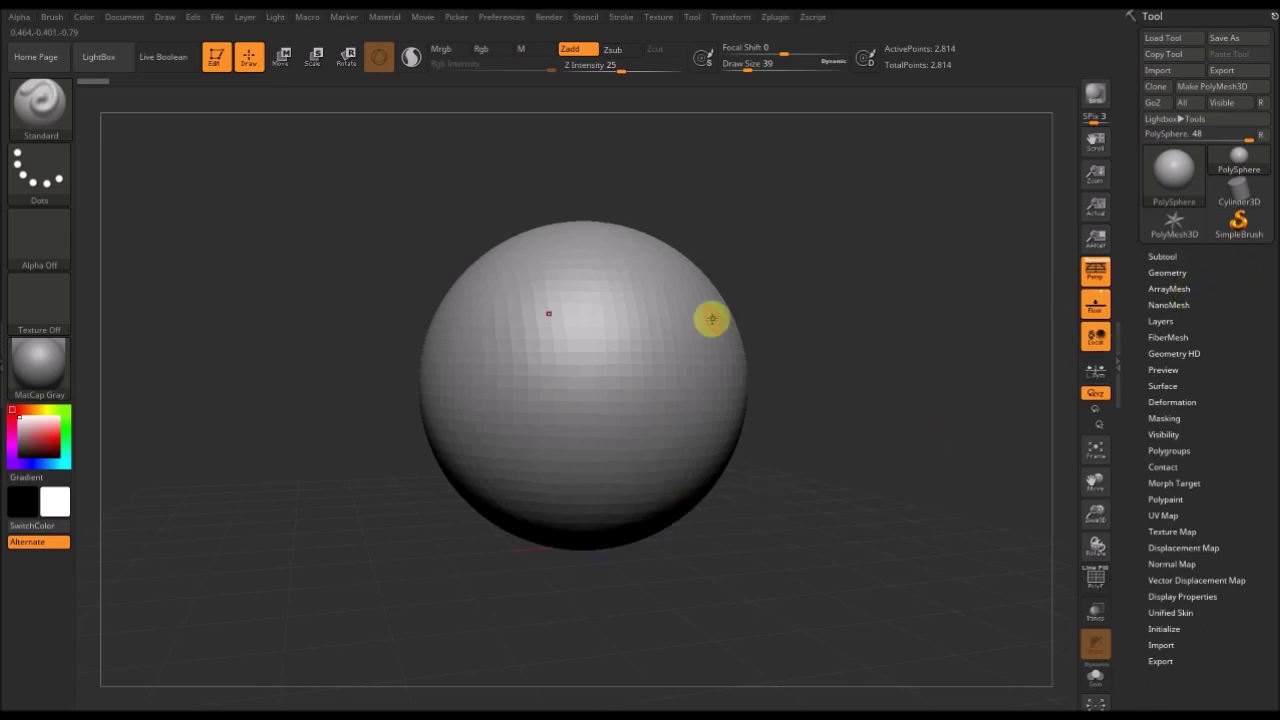
- Restore the custom user interface layout through the configuration preferences
{"action": "left_click", "coordinate": [777, 22]}
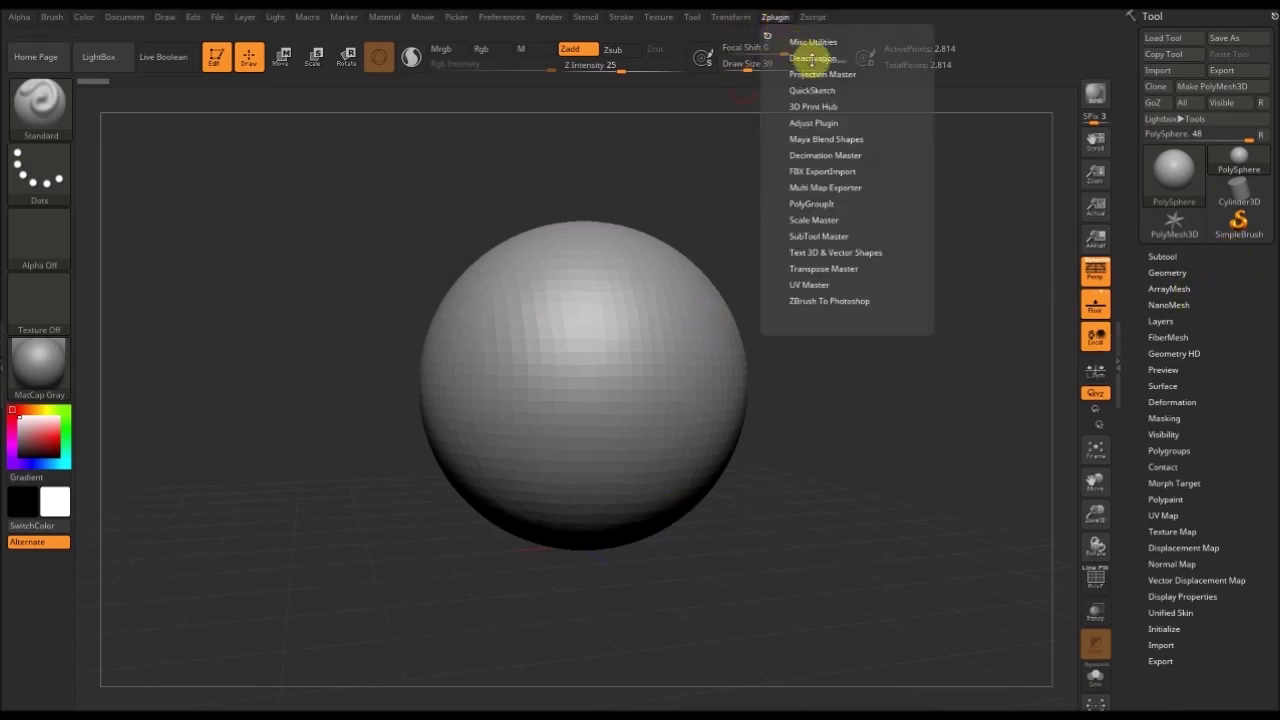
{"action": "left_click", "coordinate": [505, 20]}
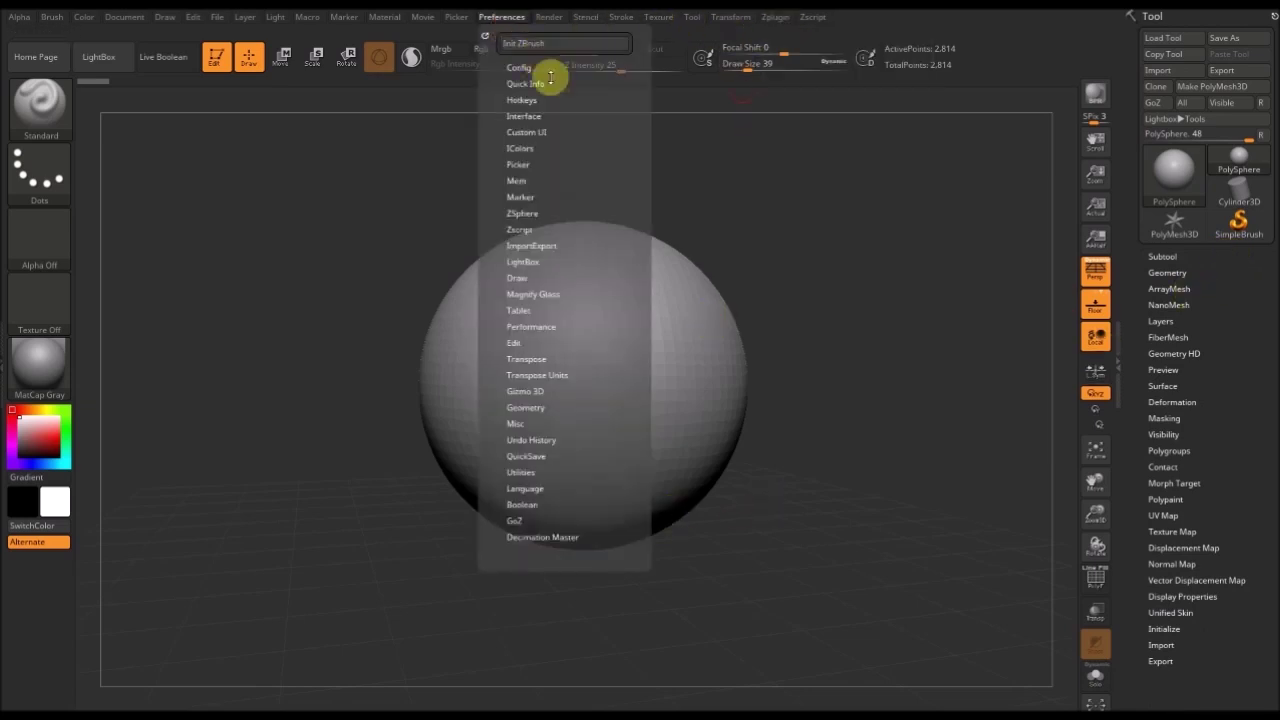
{"action": "left_click", "coordinate": [560, 115]}
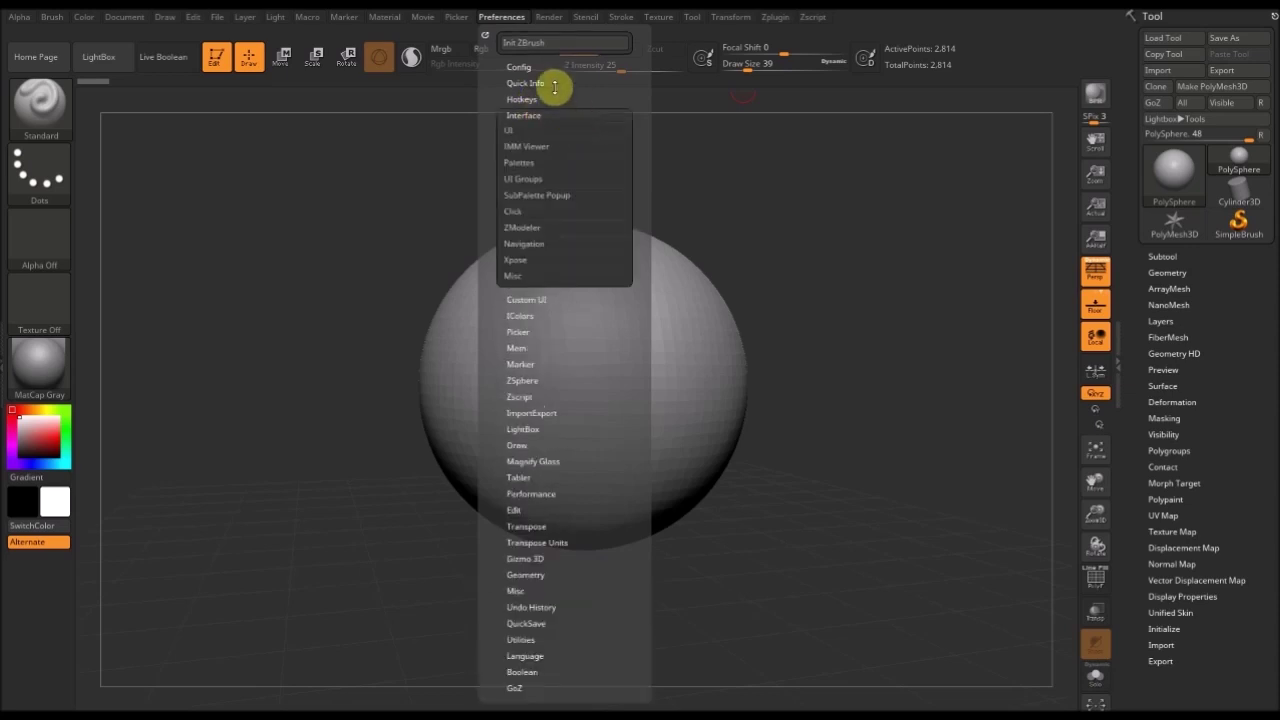
{"action": "left_click", "coordinate": [538, 115]}
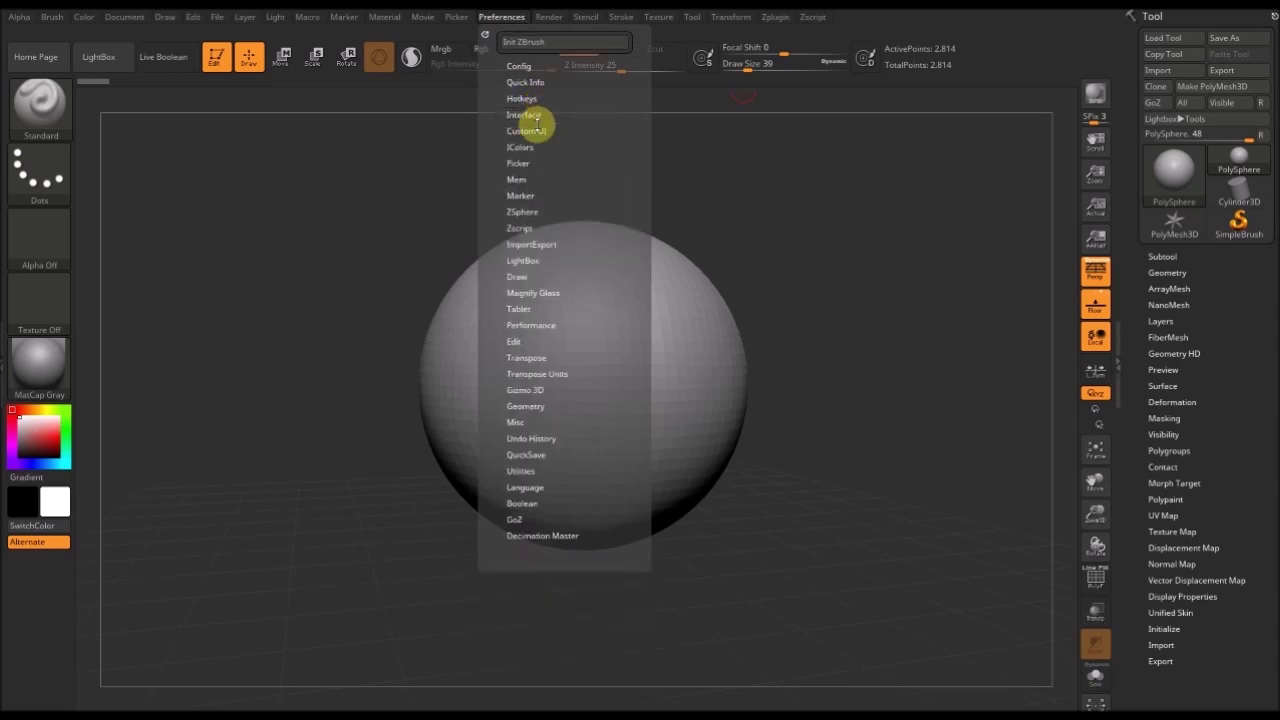
{"action": "left_click", "coordinate": [537, 65]}
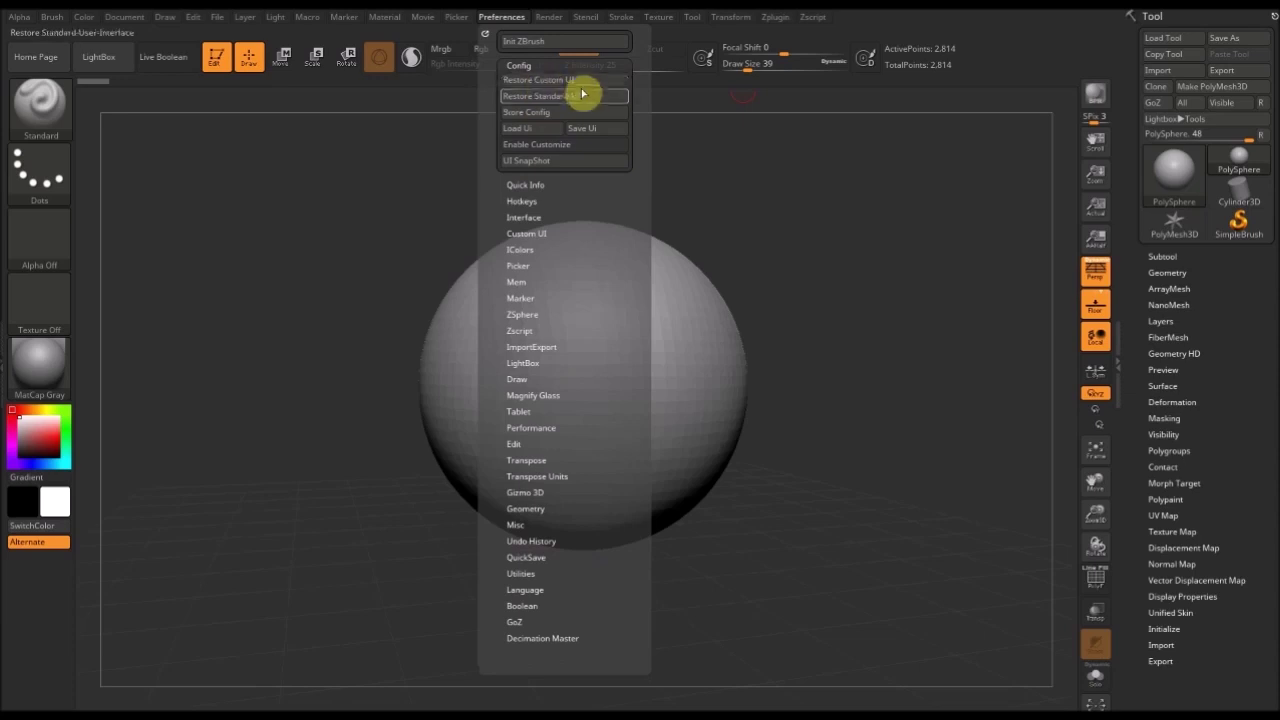
{"action": "left_click", "coordinate": [585, 80]}
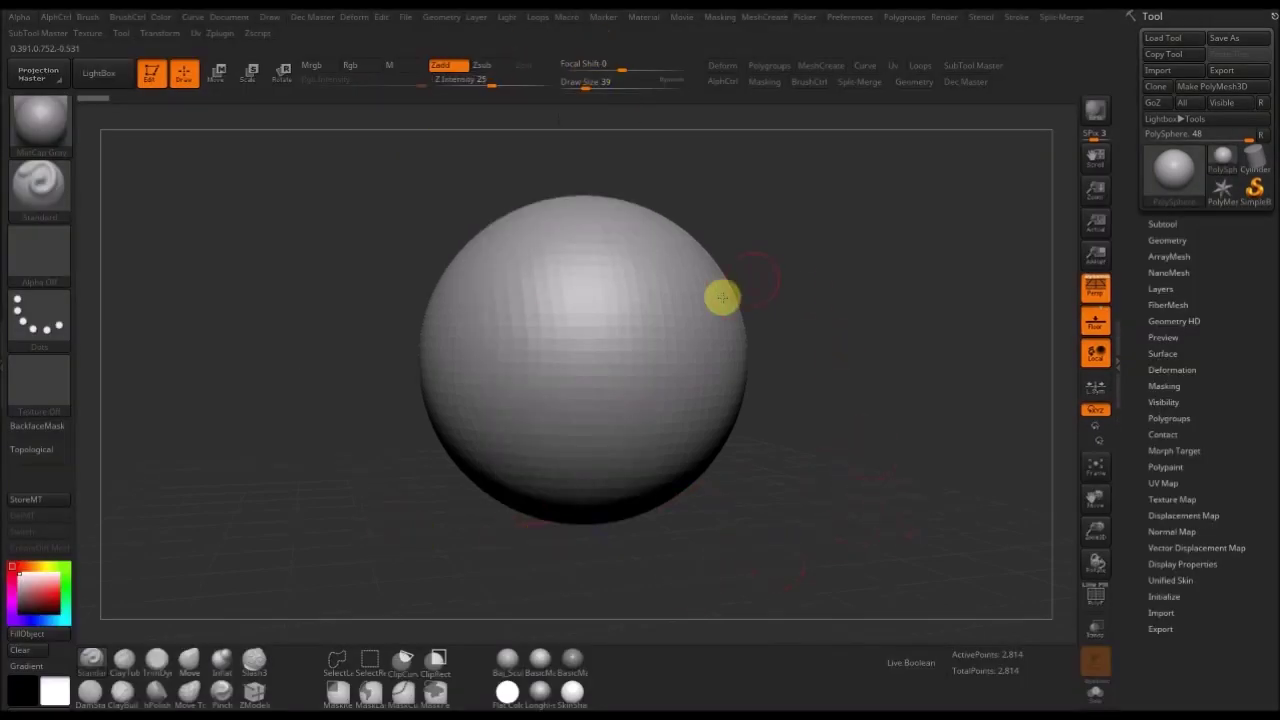
- Try Baj_SculptMaterial01 on the sphere and set its material to BasicMaterial2
{"action": "left_click_drag", "start_coordinate": [720, 295], "coordinate": [733, 240]}
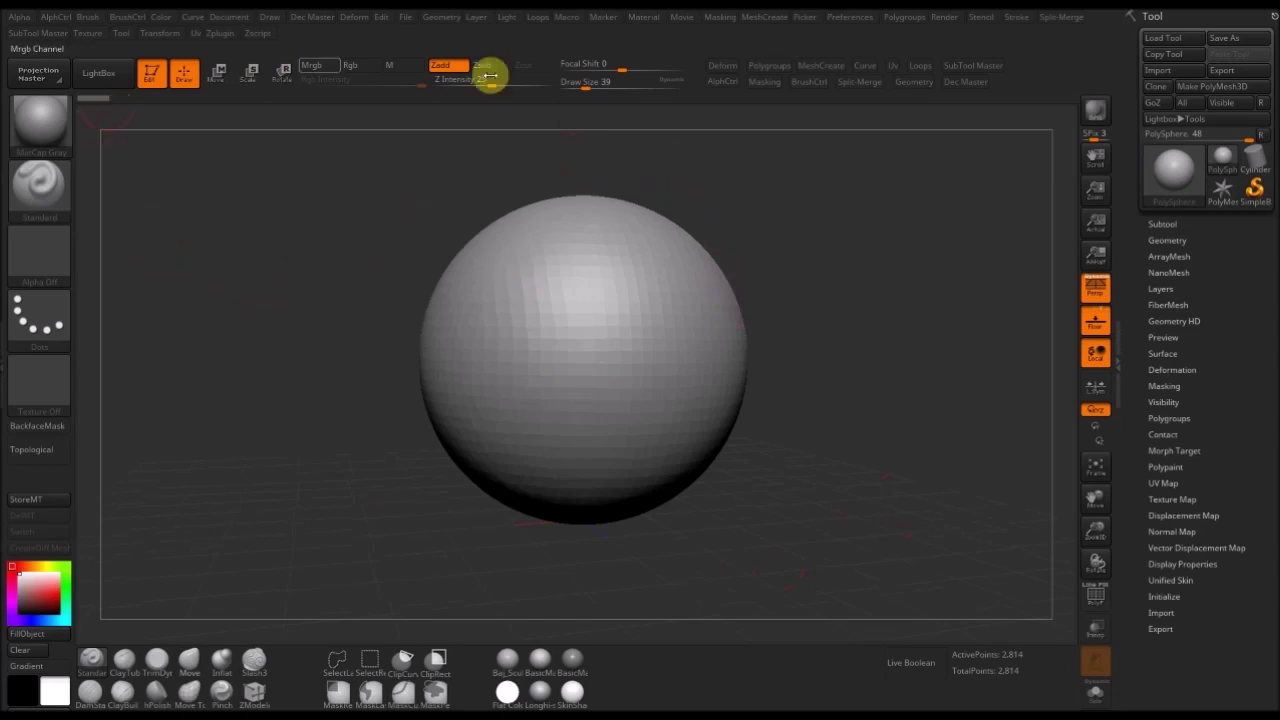
{"action": "left_click", "coordinate": [507, 662]}
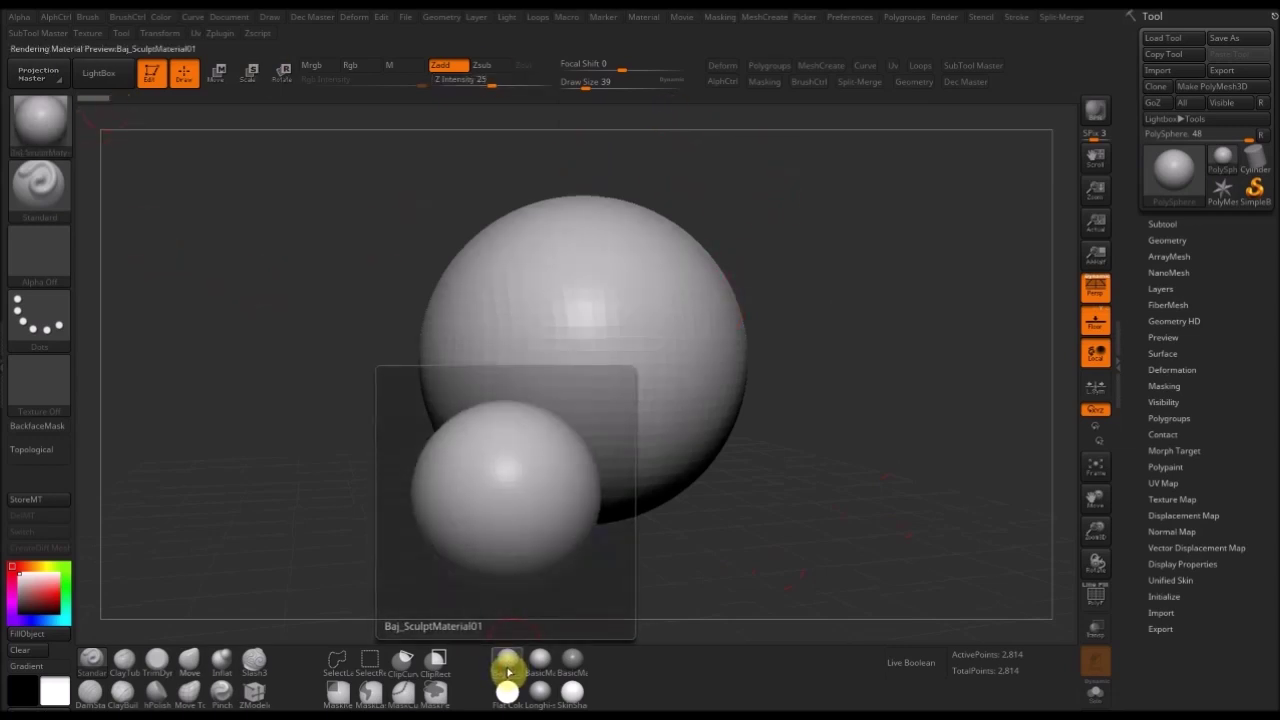
{"action": "left_click", "coordinate": [542, 670]}
{"action": "left_click", "coordinate": [572, 670]}
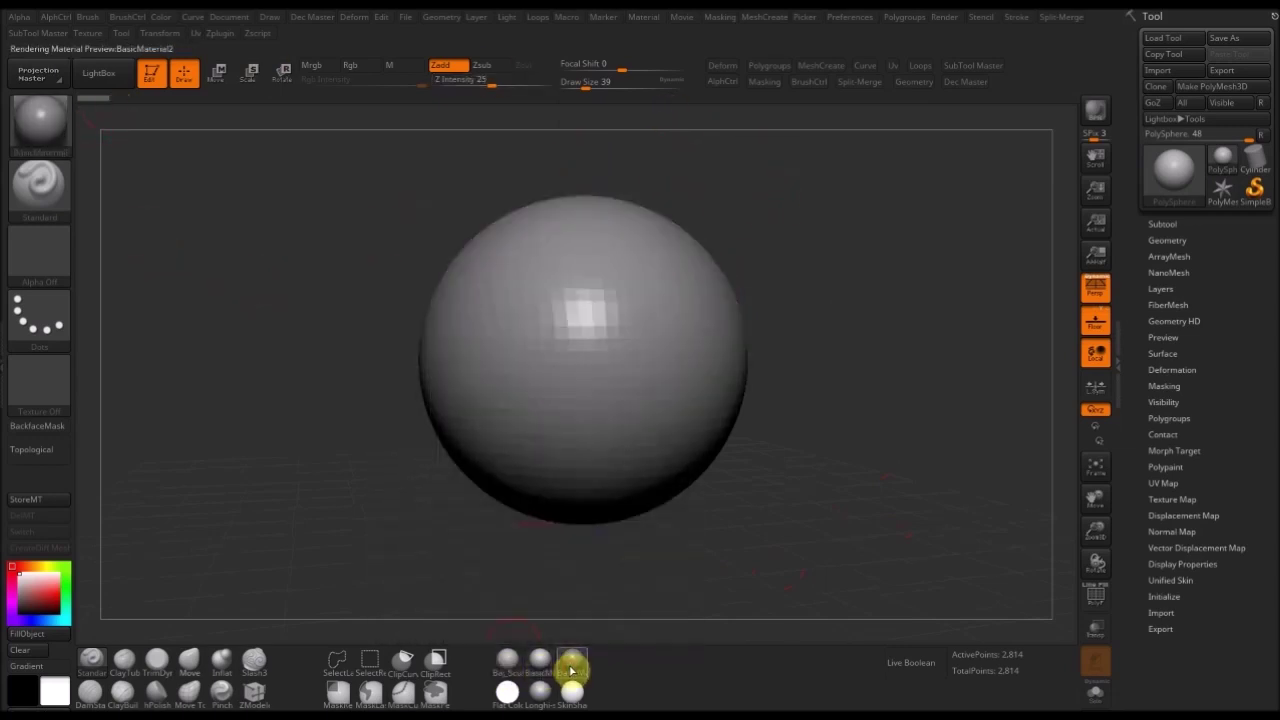
- Select the ClayTubes brush, switch to TrimDynamic, and inspect the other brush, selection and masking shortcuts
{"action": "left_click", "coordinate": [123, 658]}
{"action": "left_click", "coordinate": [158, 661]}
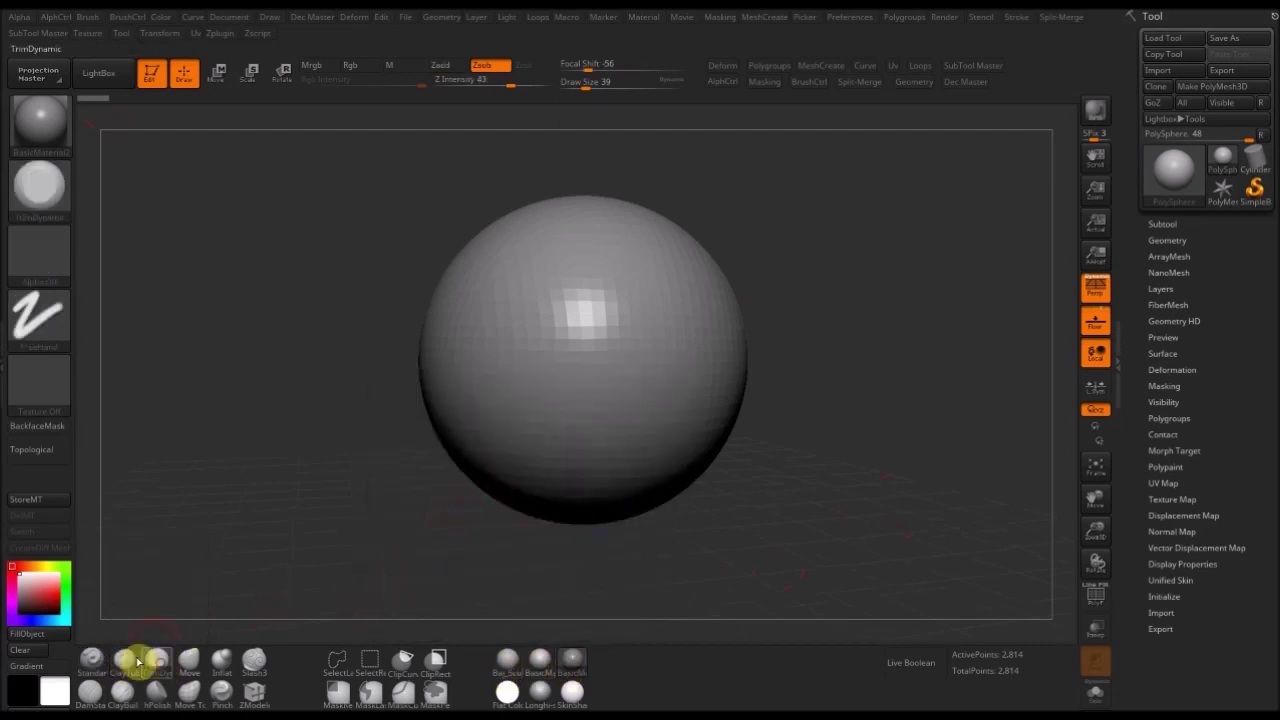
{"action": "mouse_move", "coordinate": [101, 692]}
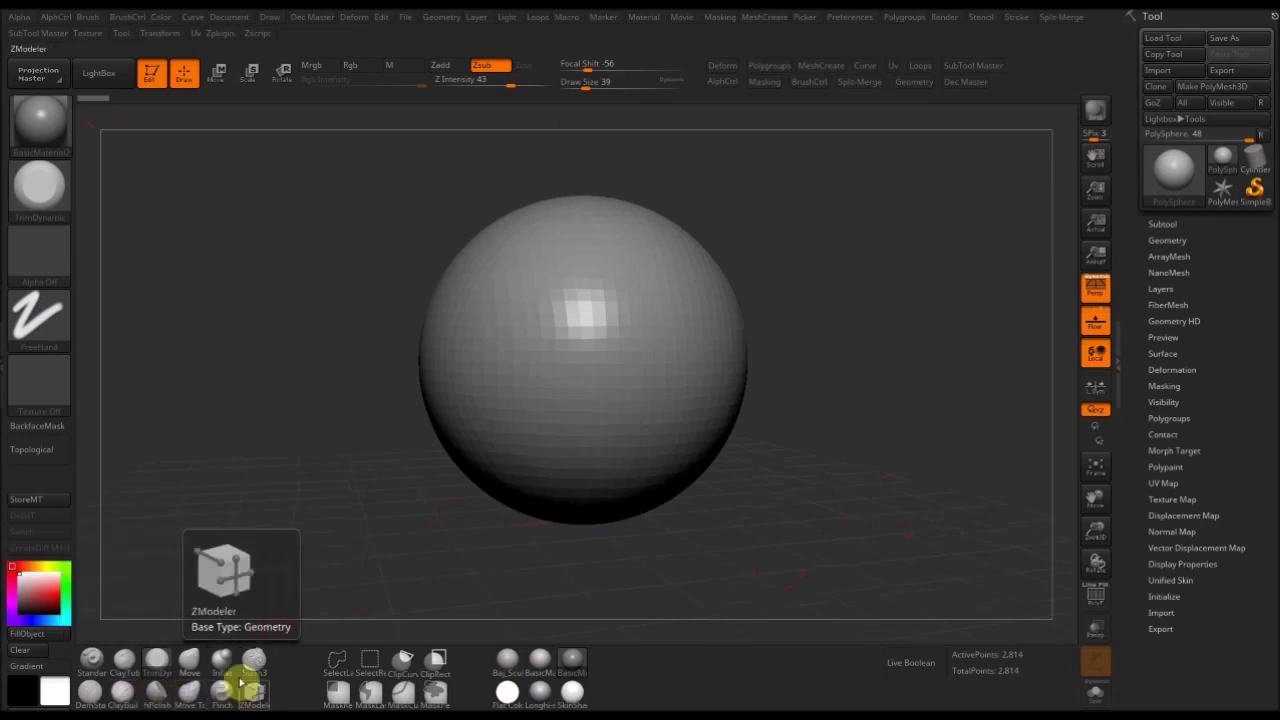
{"action": "mouse_move", "coordinate": [343, 692]}
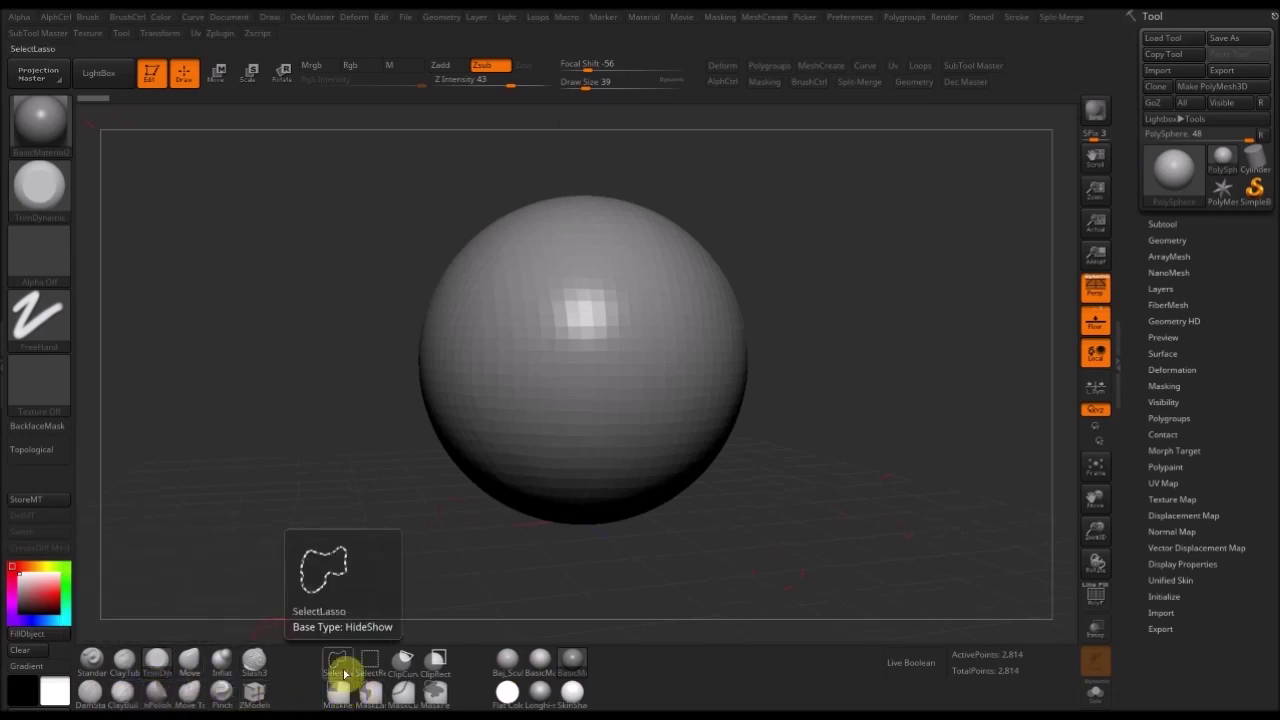
{"action": "mouse_move", "coordinate": [404, 693]}
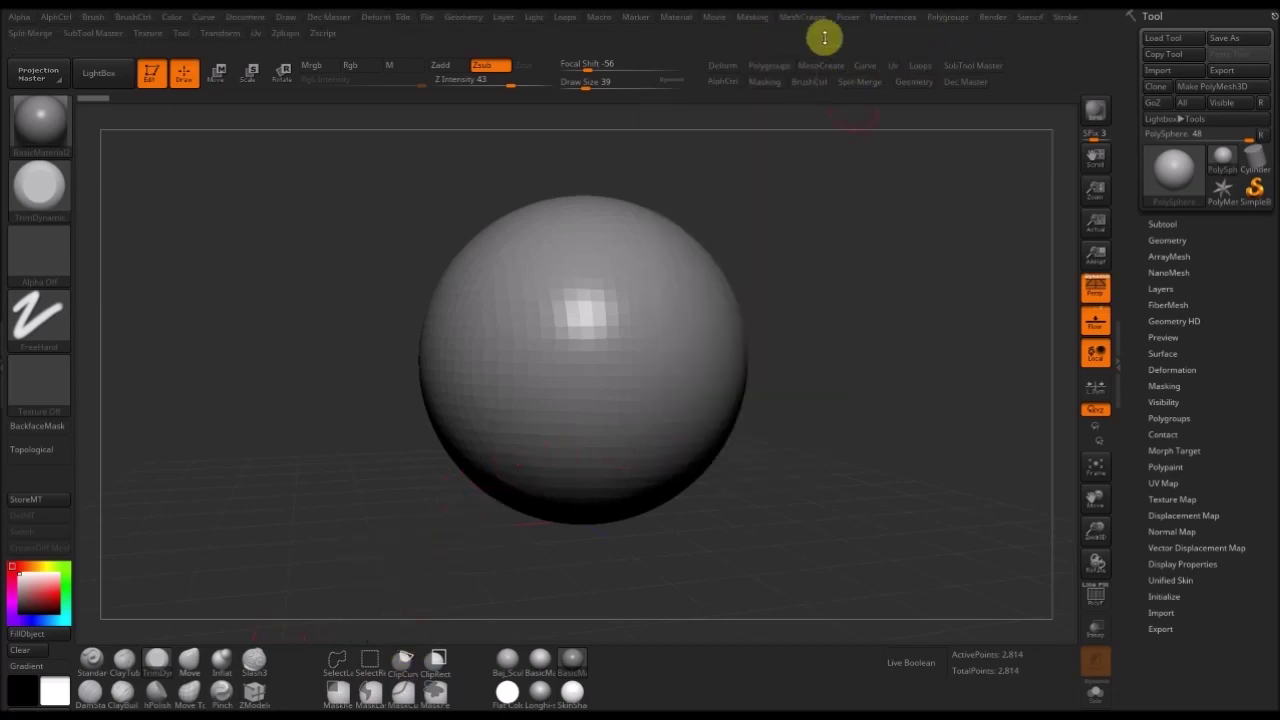
- Look through the custom Deform, Curve, SubTool Master, Loops and Dec Master menus
{"action": "left_click", "coordinate": [733, 68]}
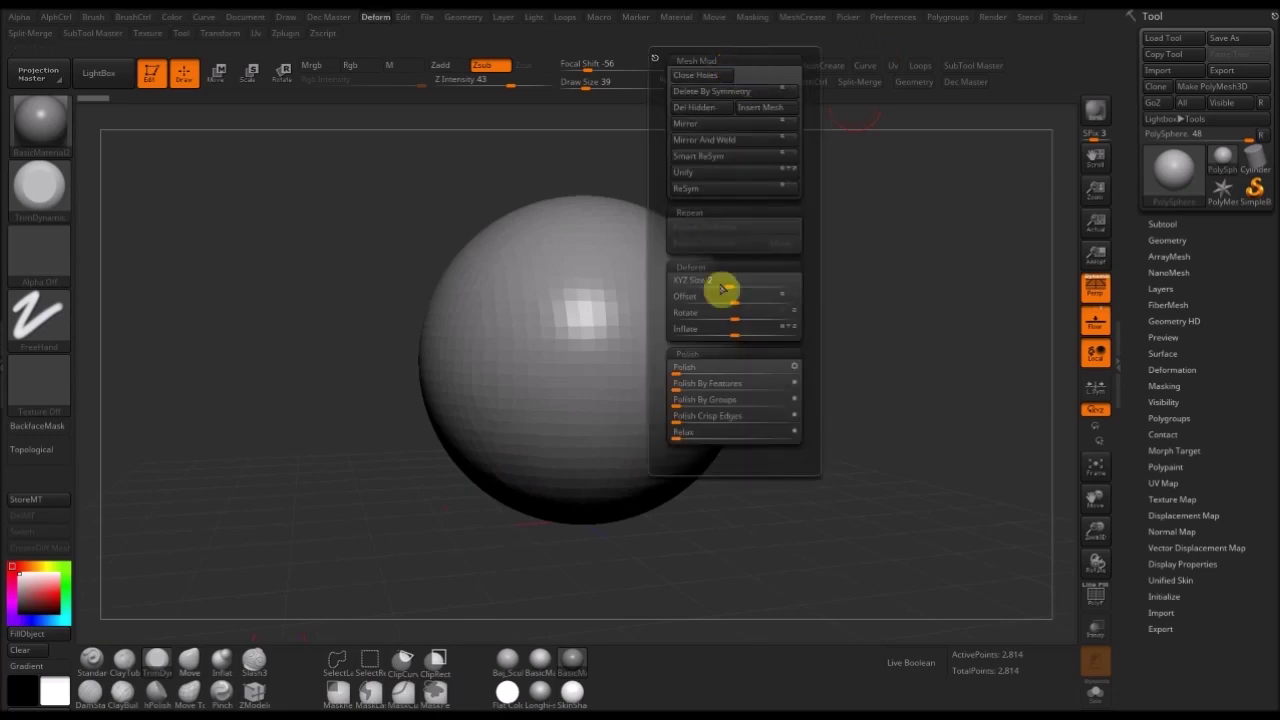
{"action": "left_click", "coordinate": [876, 68]}
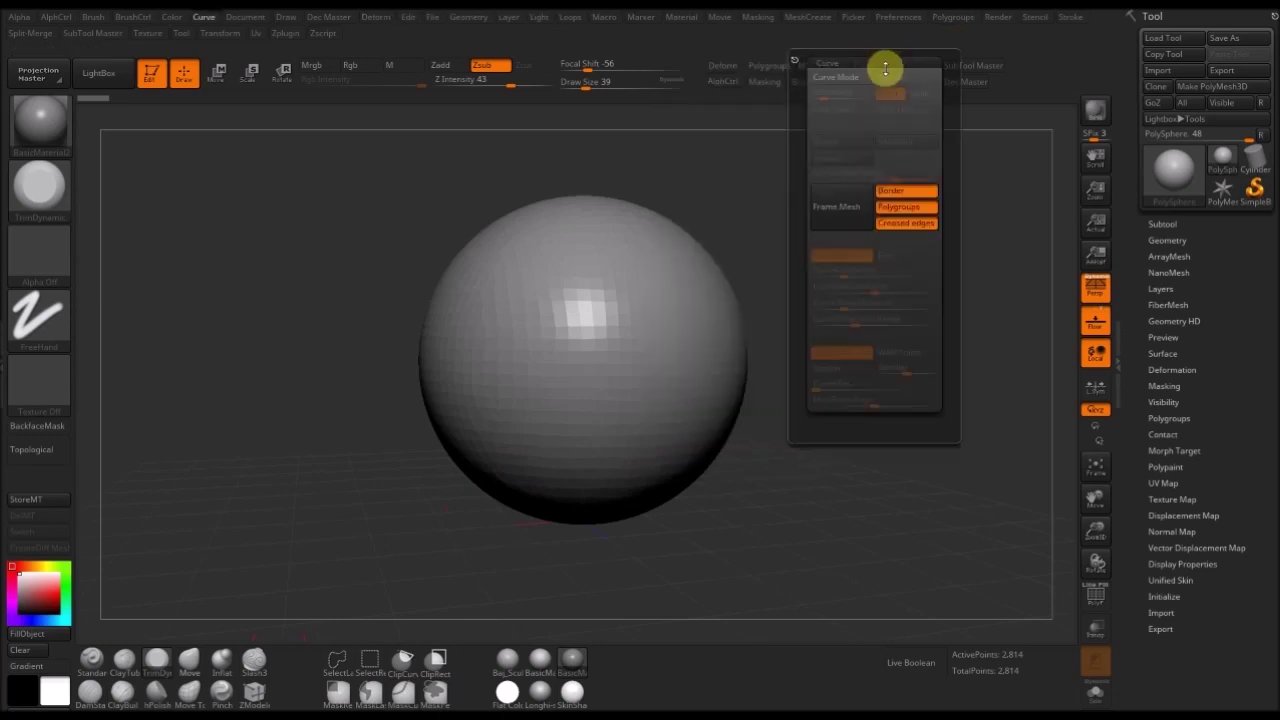
{"action": "left_click", "coordinate": [985, 68]}
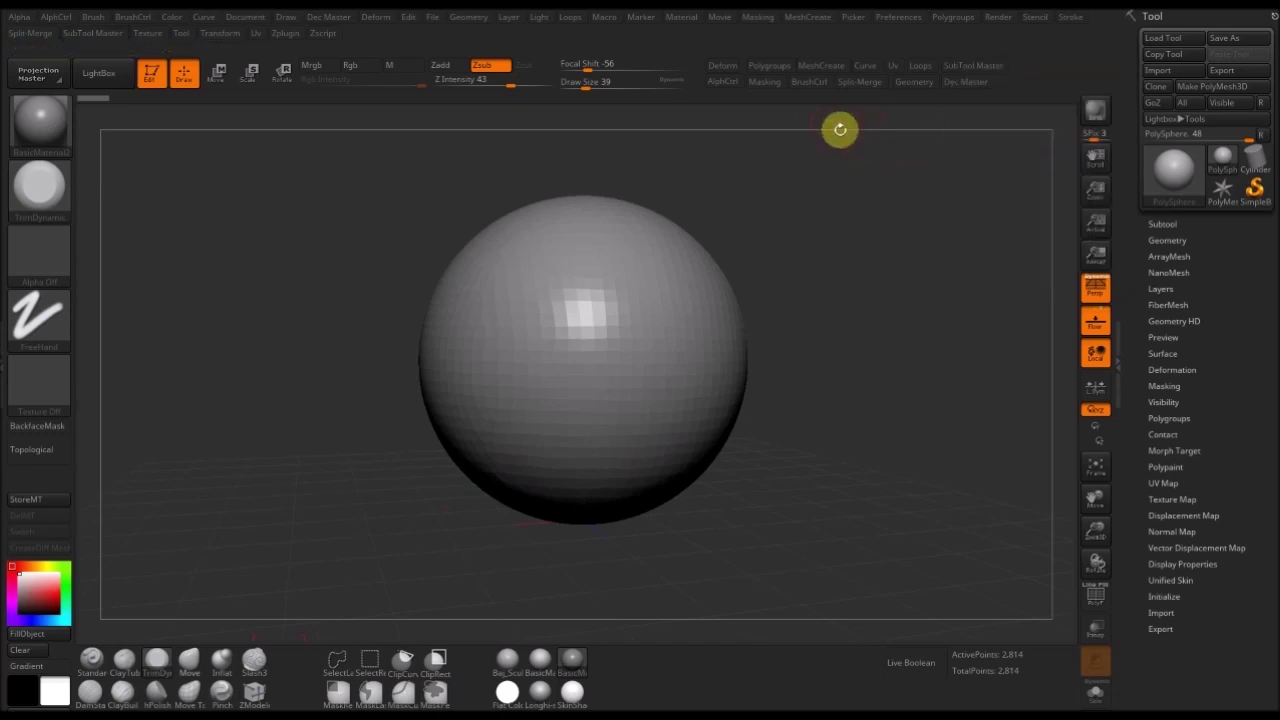
{"action": "left_click", "coordinate": [926, 68]}
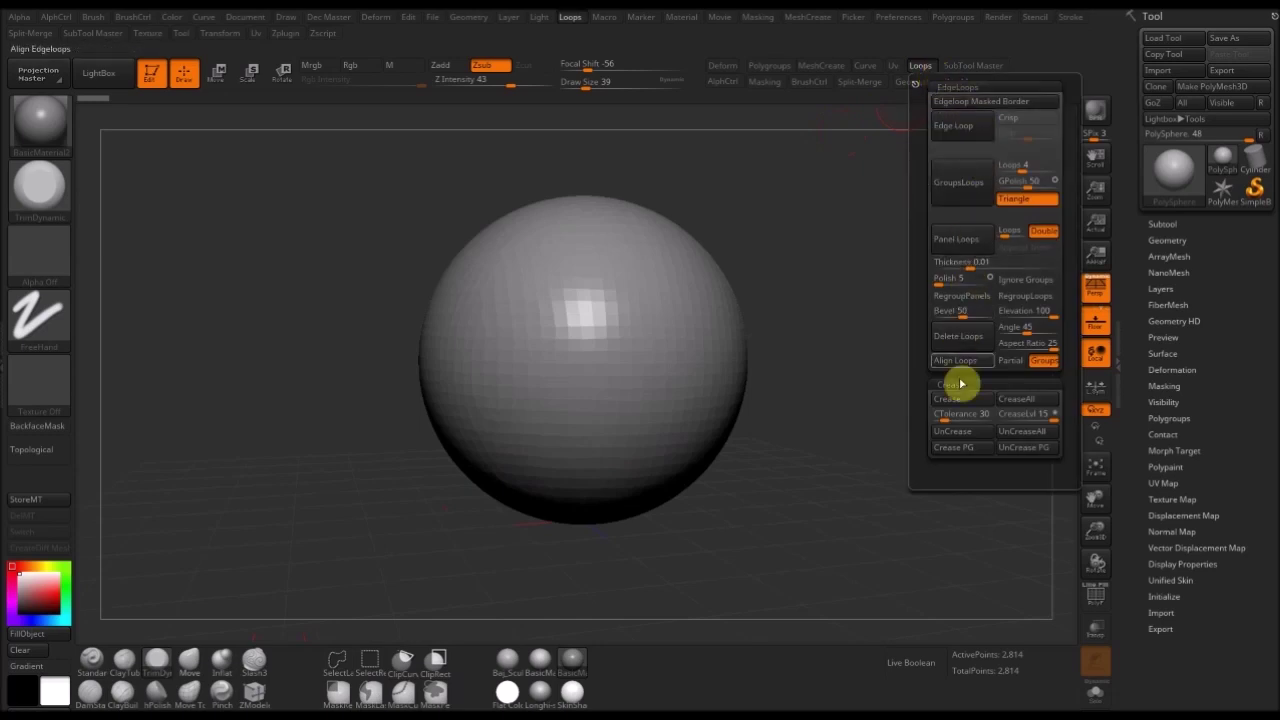
{"action": "left_click", "coordinate": [966, 82]}
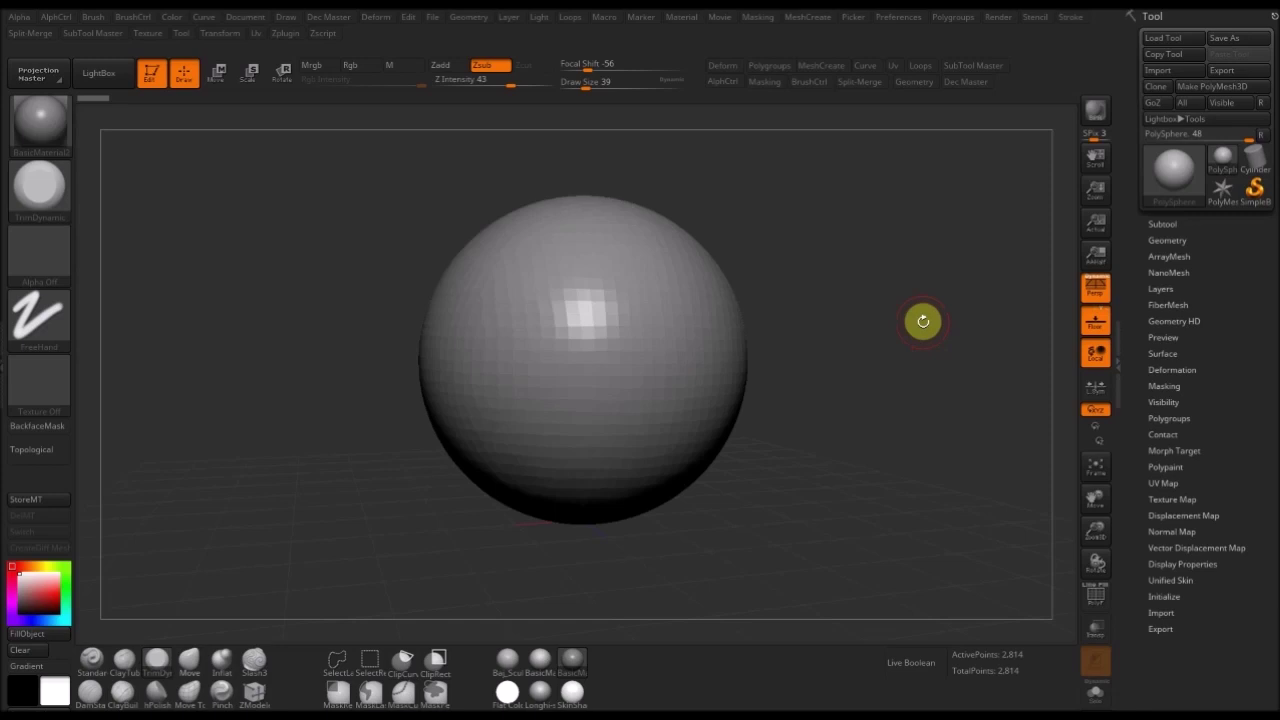
- Switch the sculpting brush to ClayTubes, on to ClayBuildup and back to Standard
{"action": "left_click_drag", "start_coordinate": [878, 360], "coordinate": [860, 363], "text": "alt"}
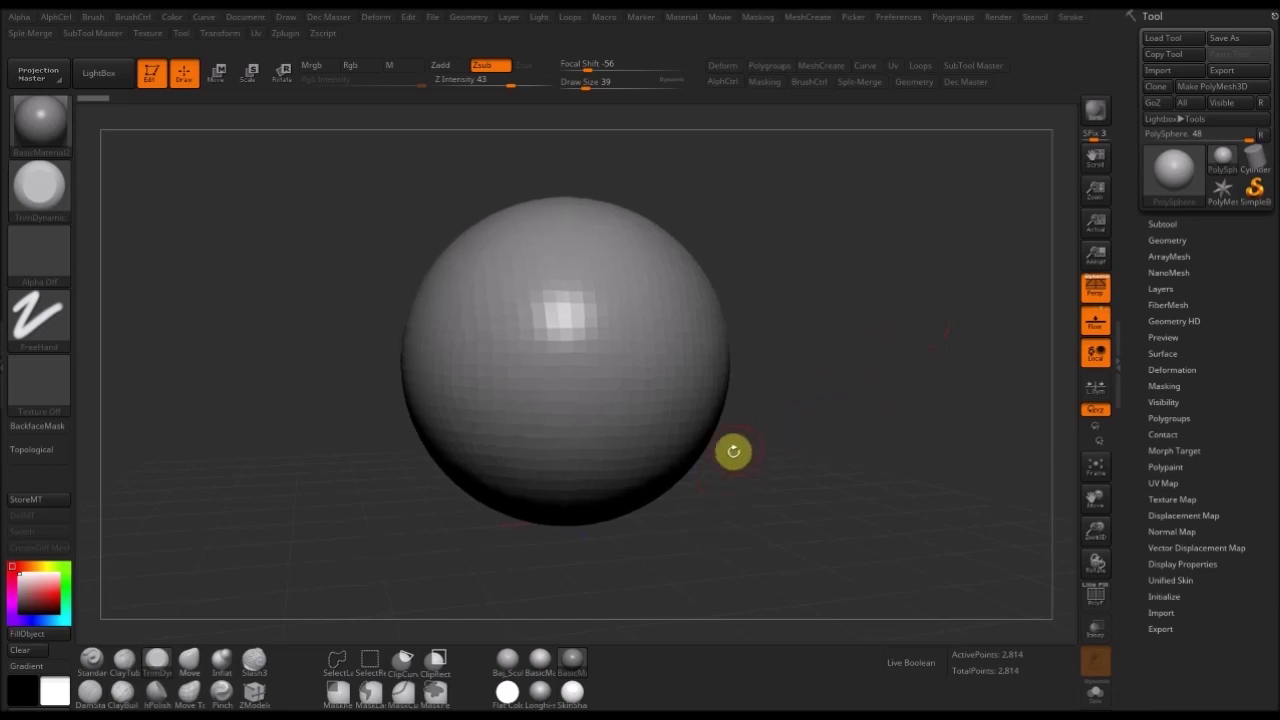
{"action": "key", "text": "b"}
{"action": "key", "text": "c"}
{"action": "key", "text": "t"}
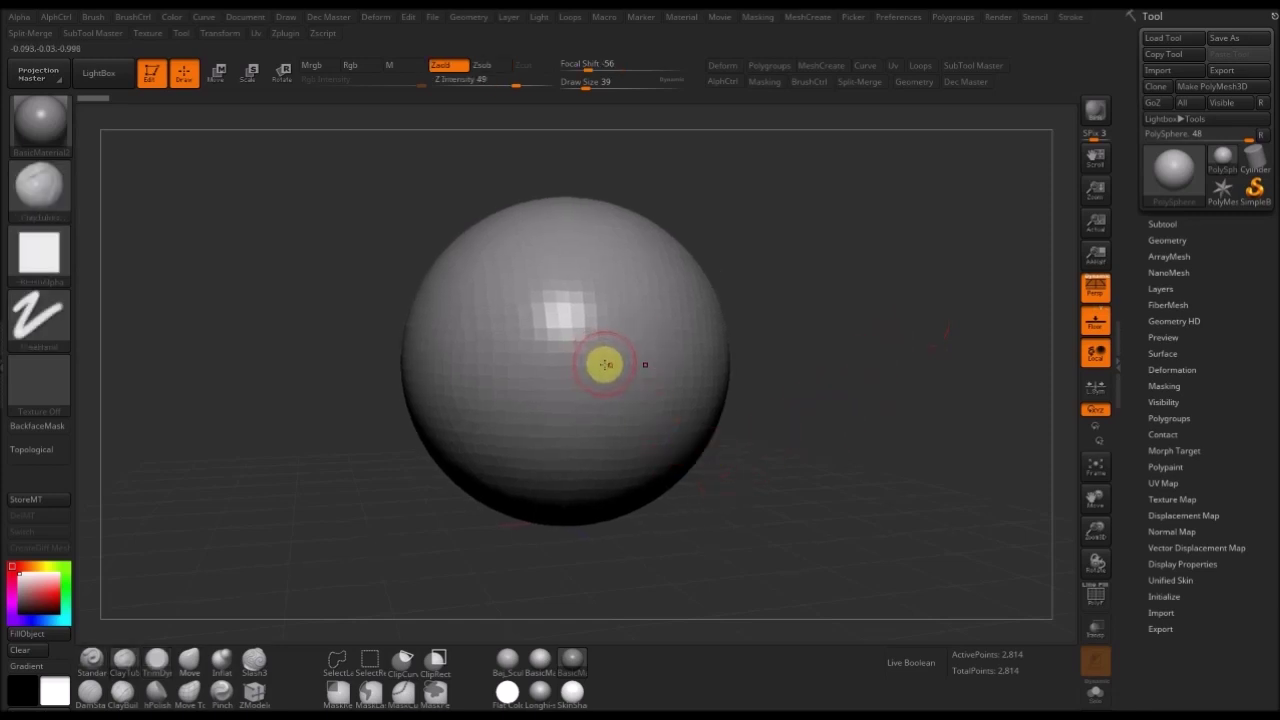
{"action": "key", "text": "b"}
{"action": "key", "text": "c"}
{"action": "key", "text": "b"}
{"action": "key", "text": "b"}
{"action": "key", "text": "s"}
{"action": "key", "text": "t"}
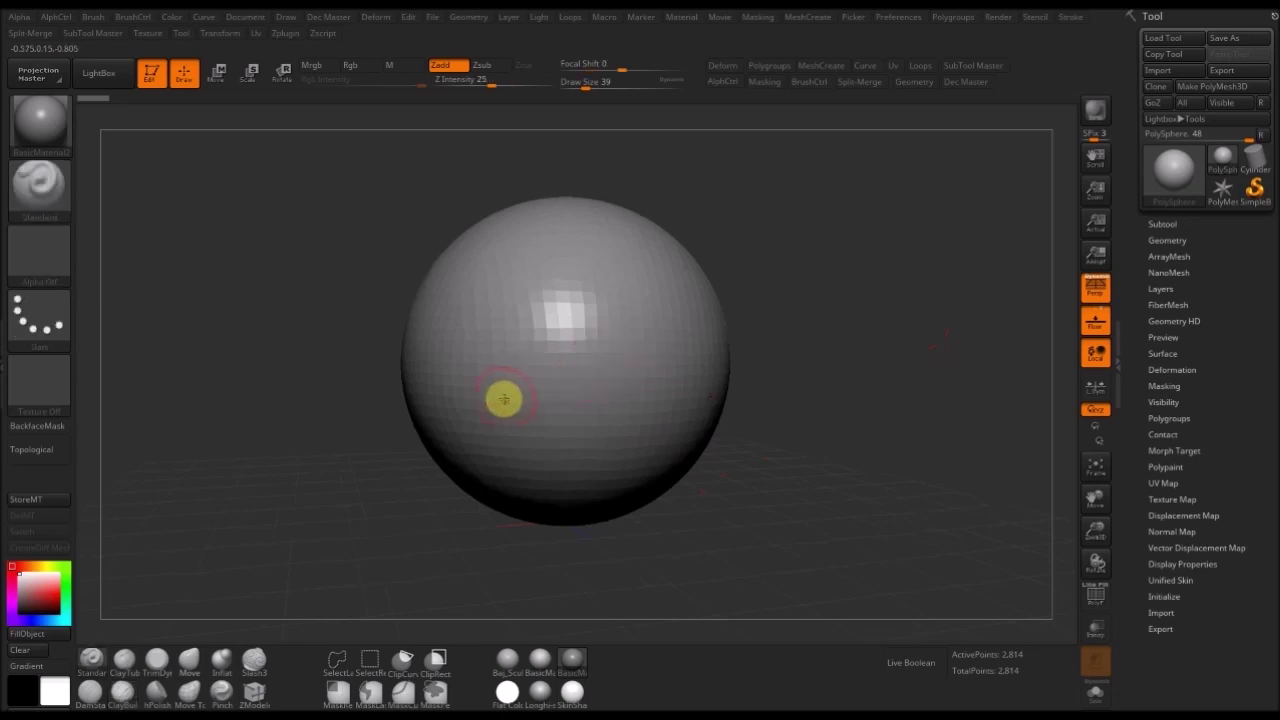
- Reselect the Standard brush with its shortcut and expand the Subtool section of the Tool palette
{"action": "left_click_drag", "start_coordinate": [806, 371], "coordinate": [791, 414]}
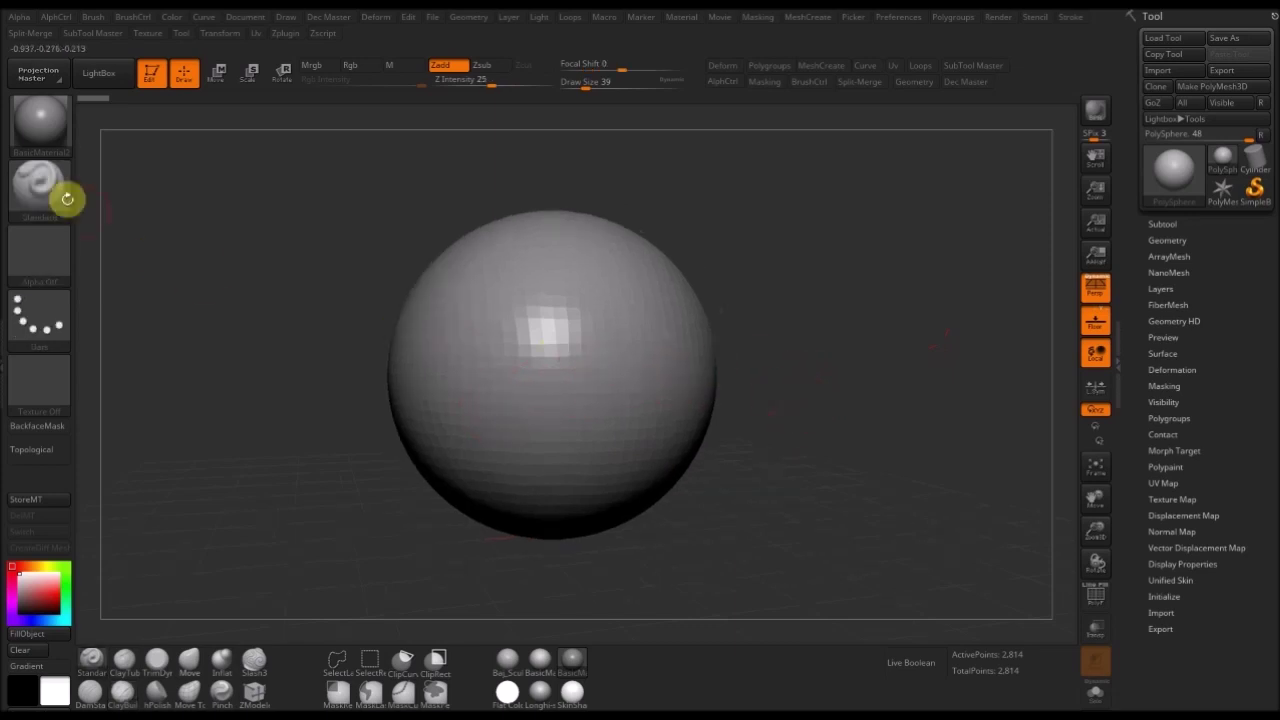
{"action": "left_click", "coordinate": [60, 192]}
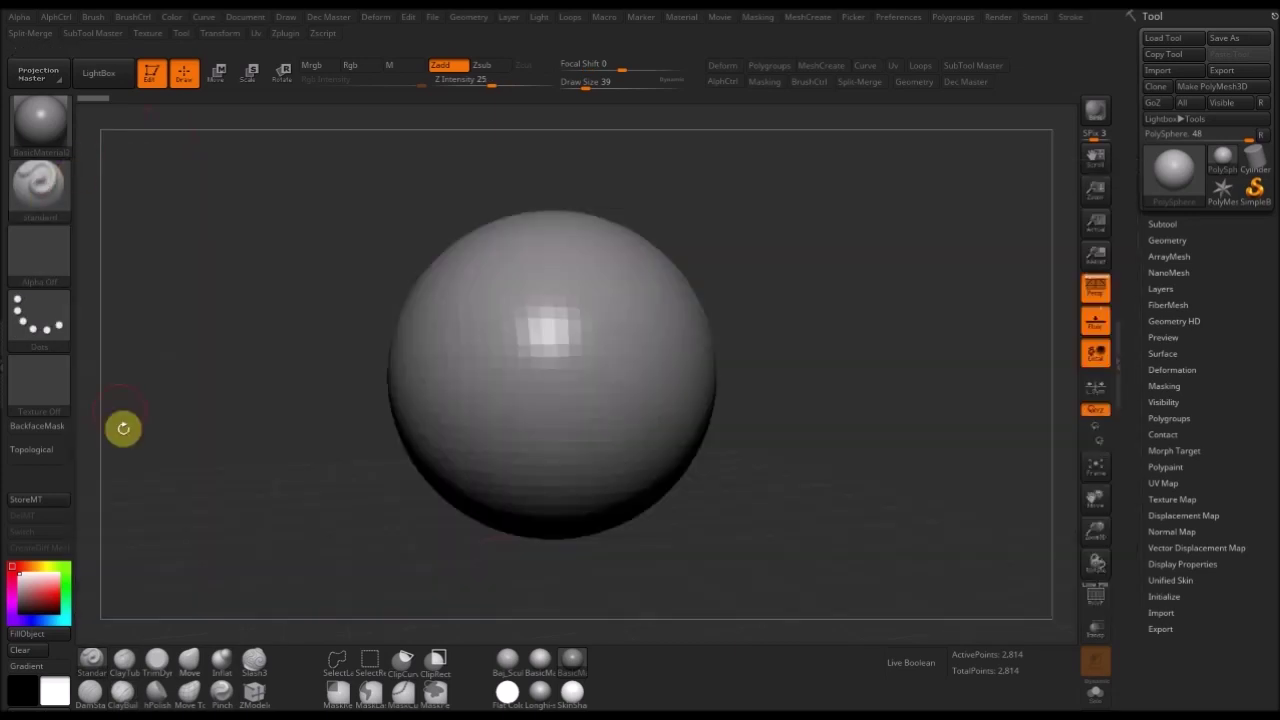
{"action": "left_click", "coordinate": [123, 667]}
{"action": "left_click", "coordinate": [93, 663]}
{"action": "left_click_drag", "start_coordinate": [783, 334], "coordinate": [651, 351]}
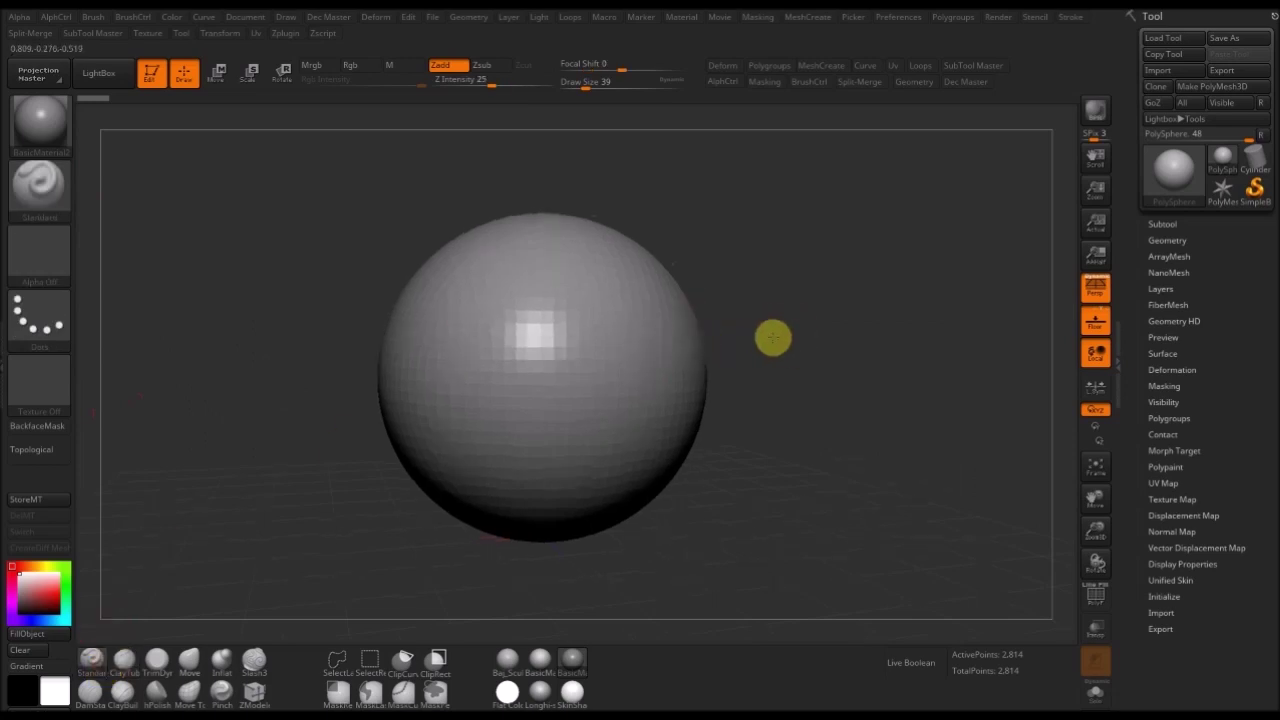
{"action": "left_click_drag", "start_coordinate": [807, 461], "coordinate": [823, 480]}
{"action": "left_click", "coordinate": [1168, 226]}
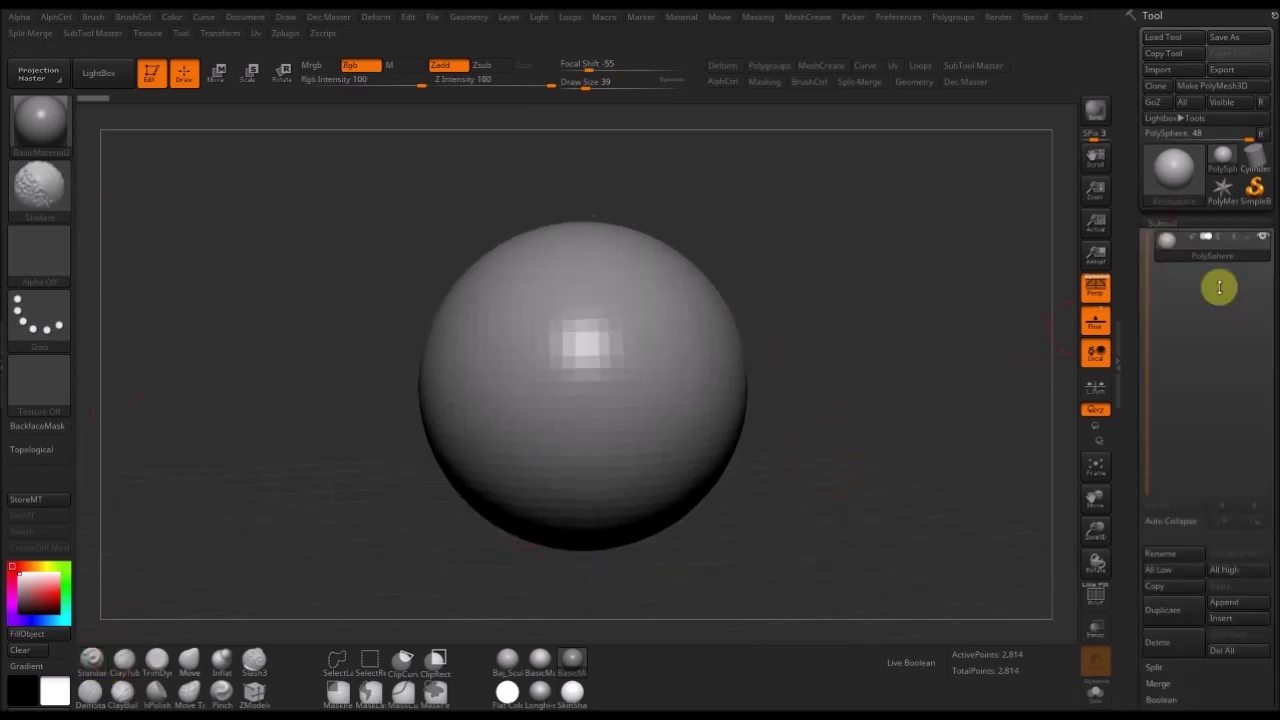
- Try ZRemesher on the sphere from the custom MeshCreate menu
{"action": "left_click", "coordinate": [822, 66]}
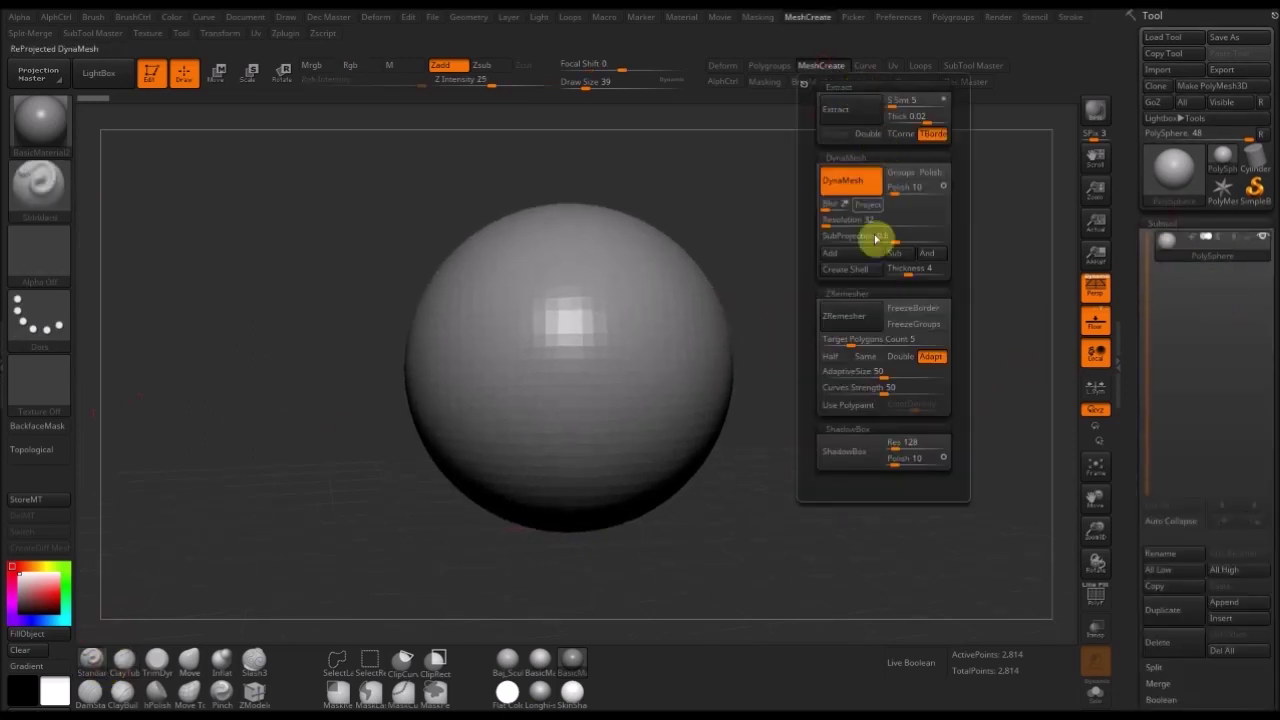
{"action": "left_click", "coordinate": [845, 316]}
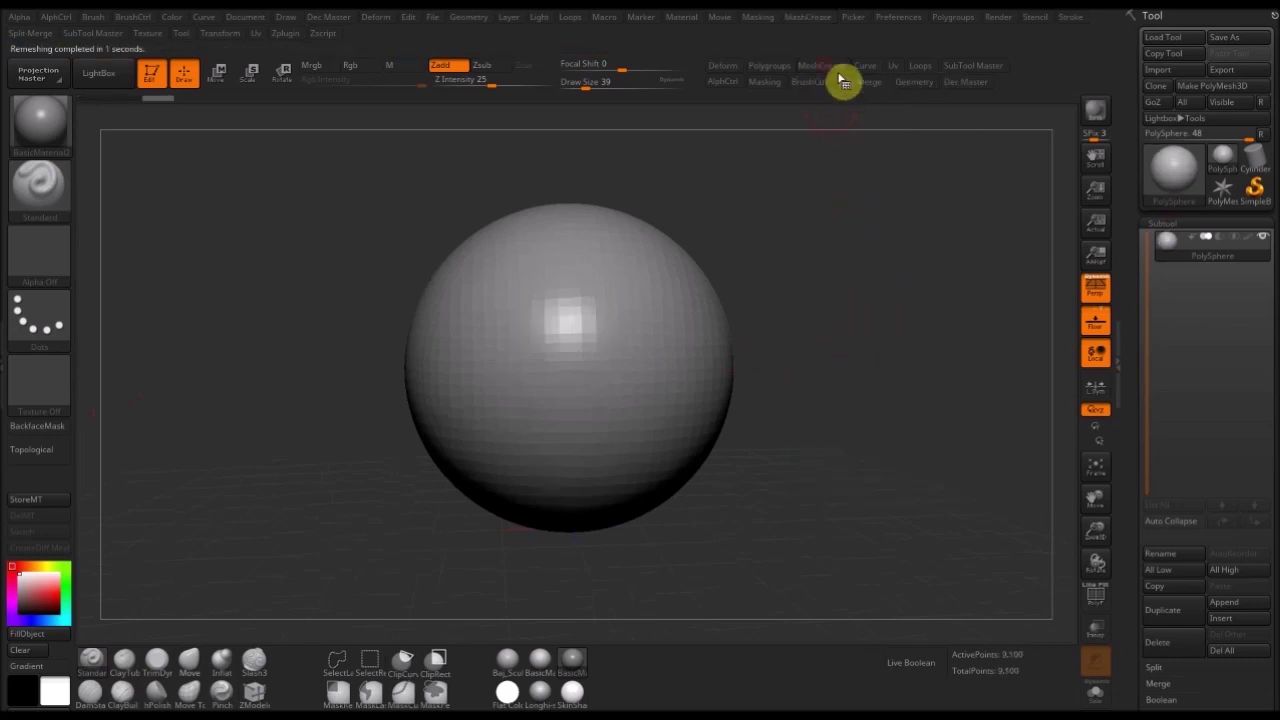
{"action": "left_click", "coordinate": [830, 66]}
{"action": "left_click", "coordinate": [871, 332]}
{"action": "mouse_move", "coordinate": [853, 387]}
{"action": "left_mouse_down"}
{"action": "mouse_move", "coordinate": [843, 403]}
{"action": "mouse_move", "coordinate": [838, 388]}
{"action": "left_mouse_up"}
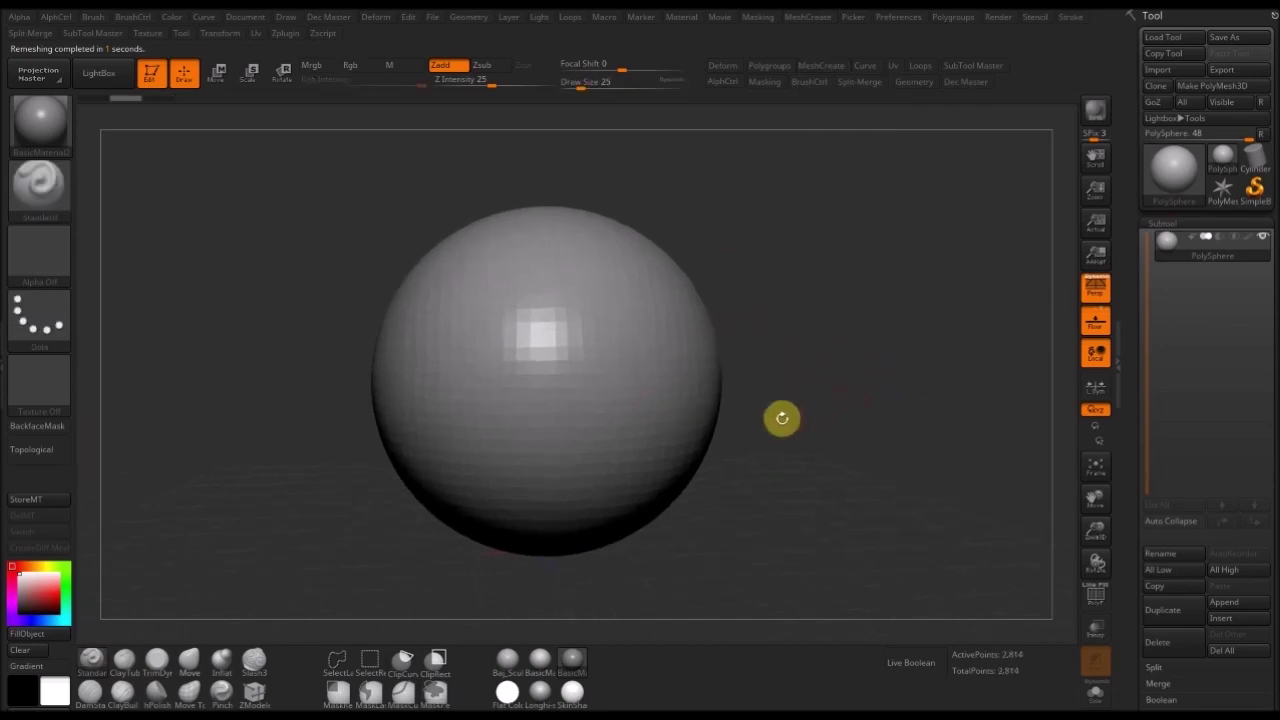
{"action": "left_click_drag", "start_coordinate": [782, 418], "coordinate": [813, 422], "text": "alt"}
- Enable interface customization in the Config section of the preferences
{"action": "left_click", "coordinate": [900, 20]}
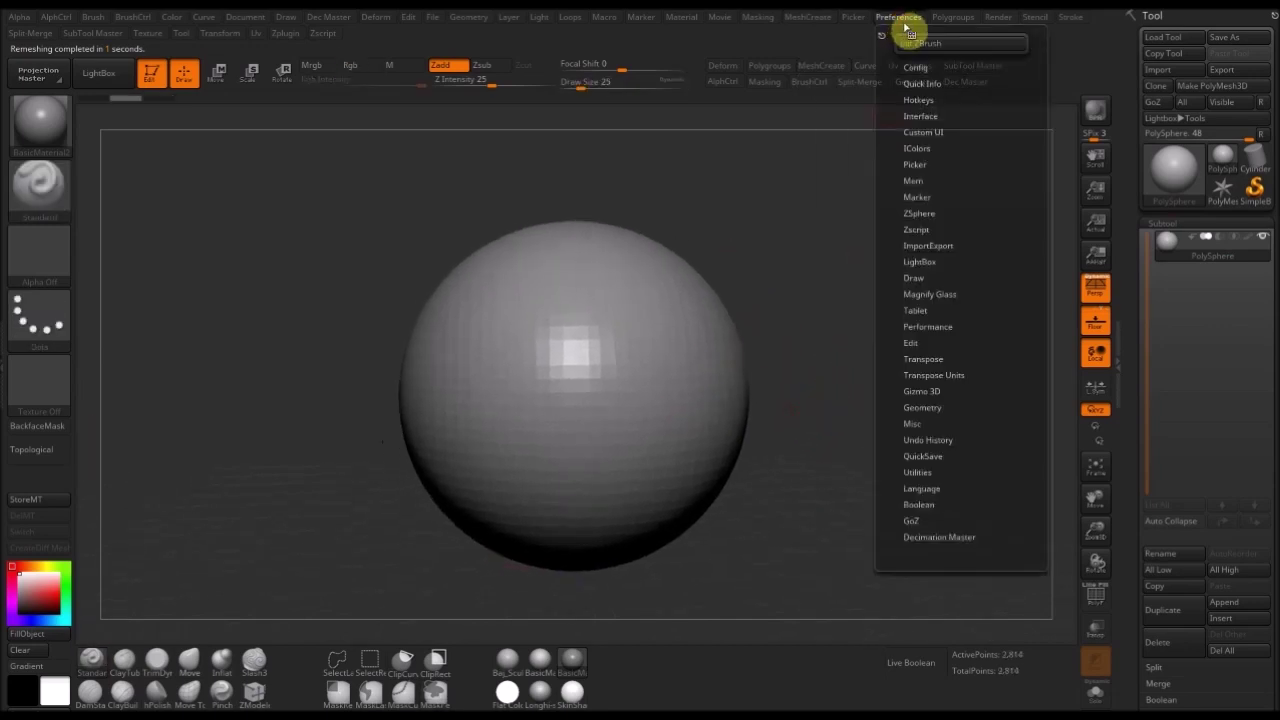
{"action": "left_click", "coordinate": [933, 131]}
{"action": "left_click", "coordinate": [947, 128]}
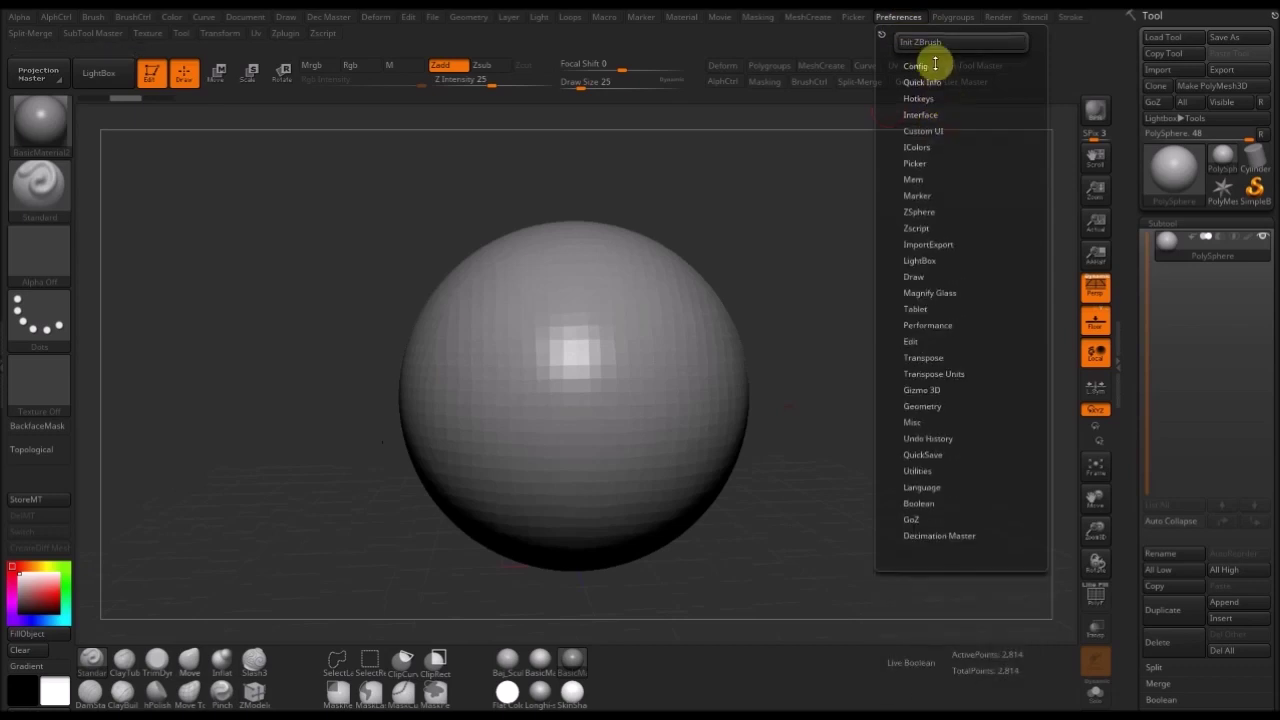
{"action": "left_click", "coordinate": [942, 64]}
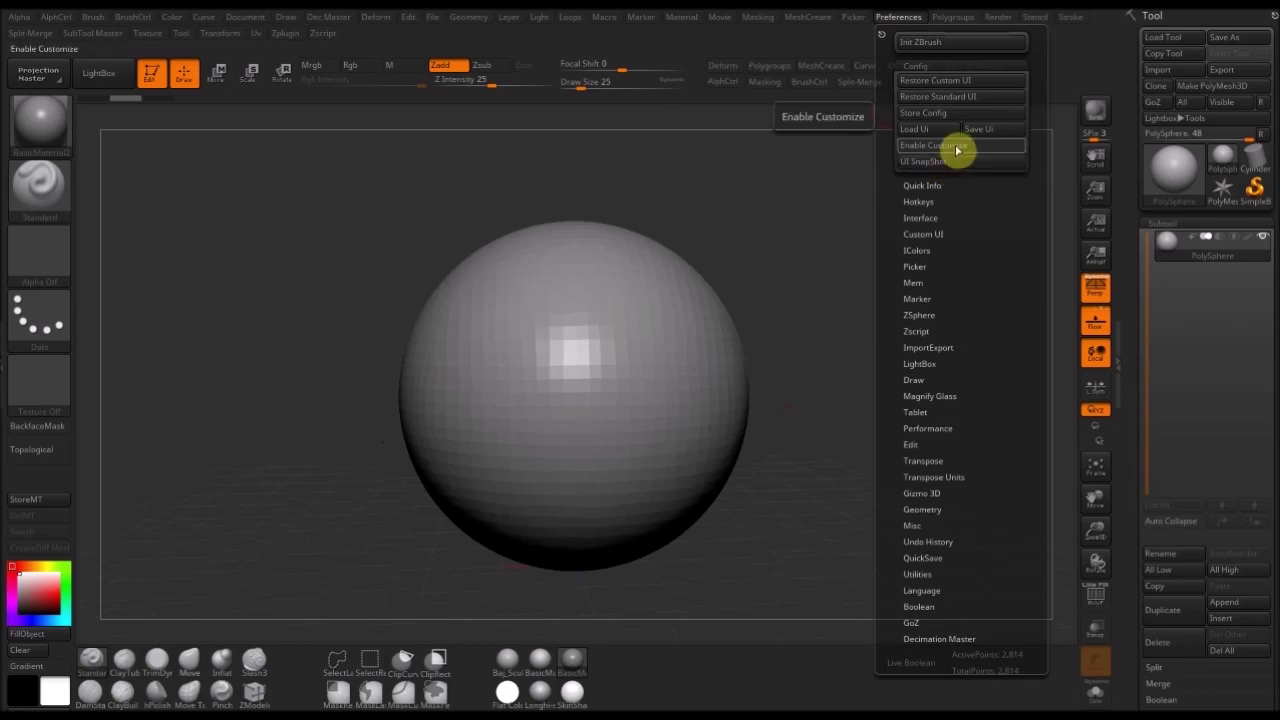
{"action": "left_click", "coordinate": [957, 148]}
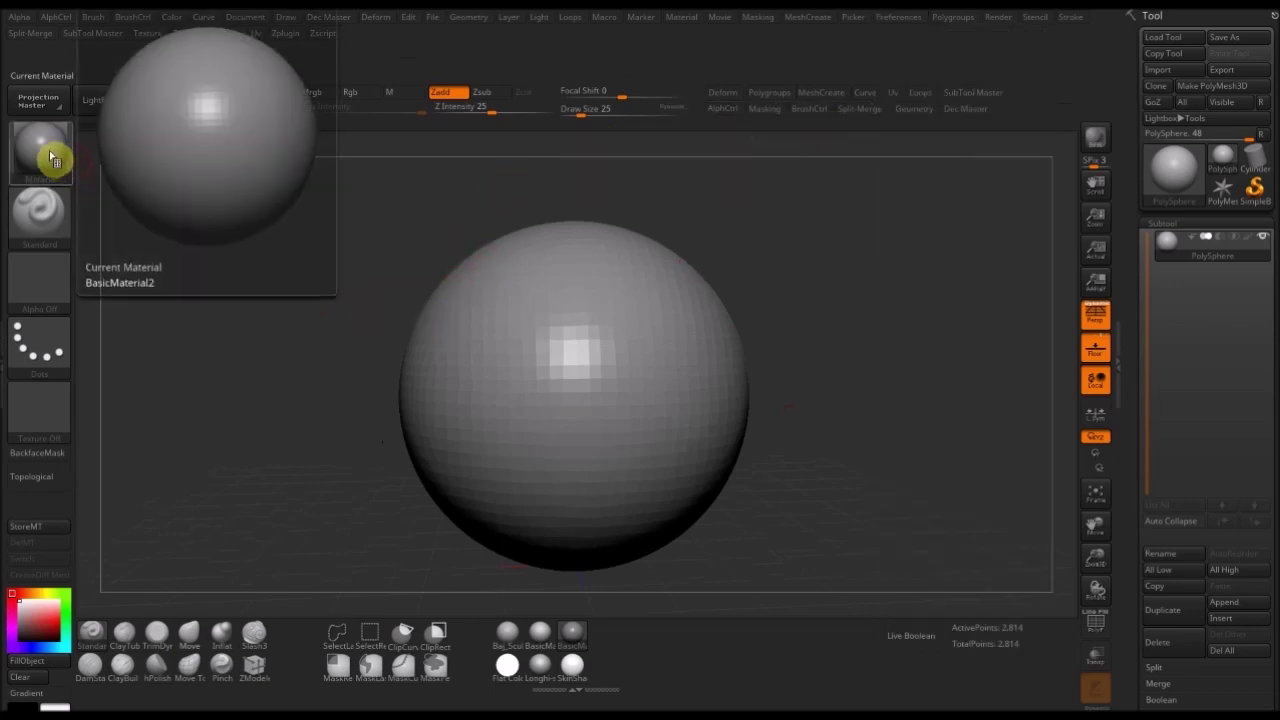
- Remove the current material thumbnail from above the brush thumbnail and pick BasicMaterial2 through its material shortcut
{"action": "key", "text": "ctrl"}
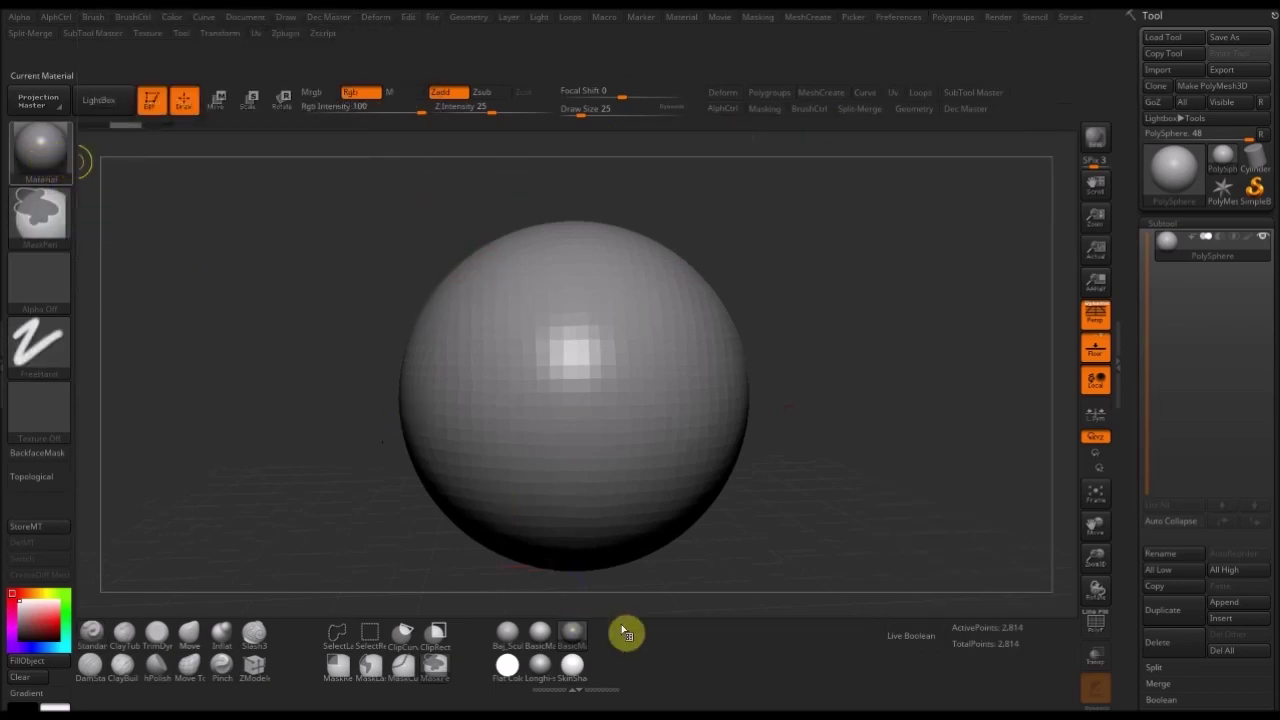
{"action": "left_click_drag", "start_coordinate": [45, 152], "coordinate": [785, 428]}
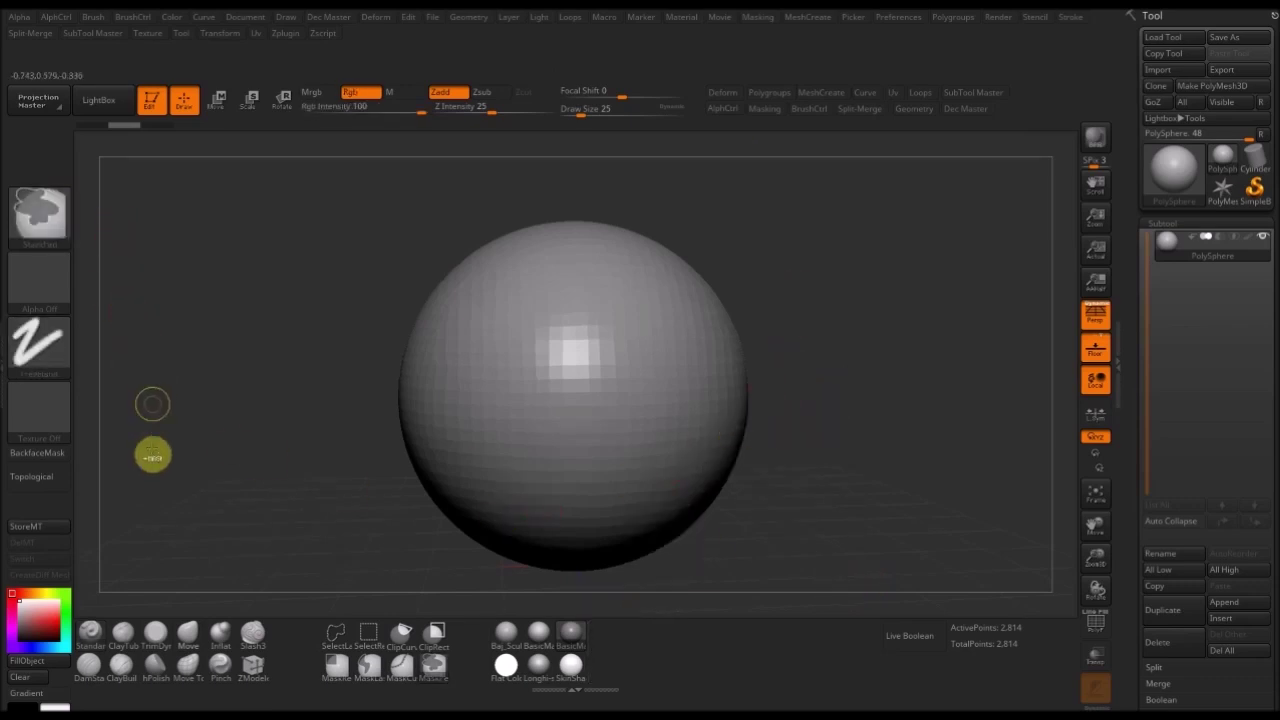
{"action": "key", "text": "ctrl+z"}
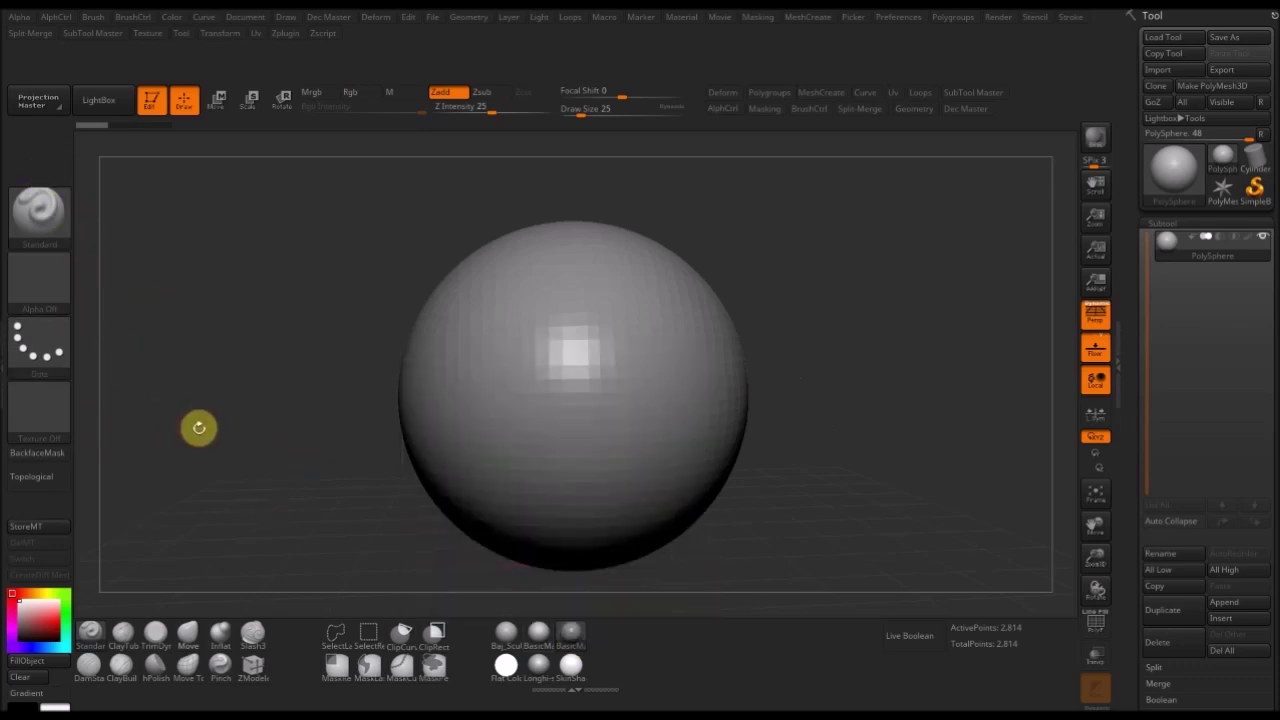
{"action": "left_click", "coordinate": [573, 642]}
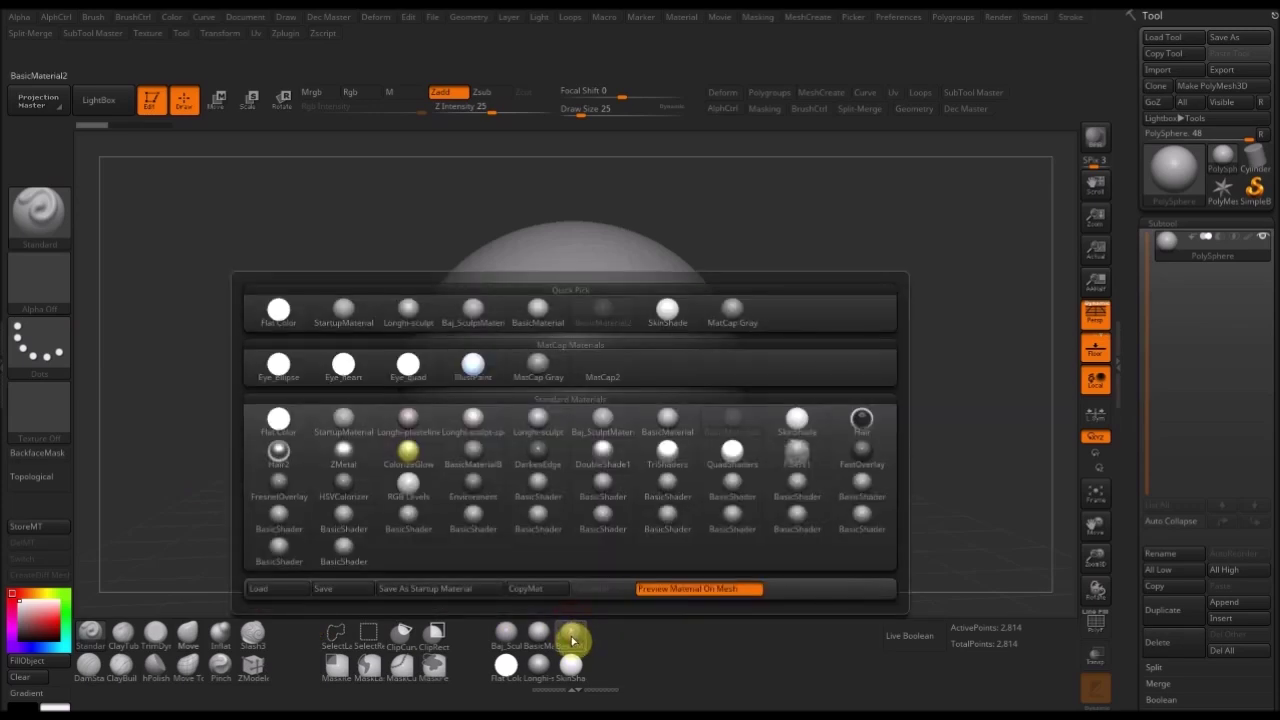
{"action": "left_click", "coordinate": [605, 316]}
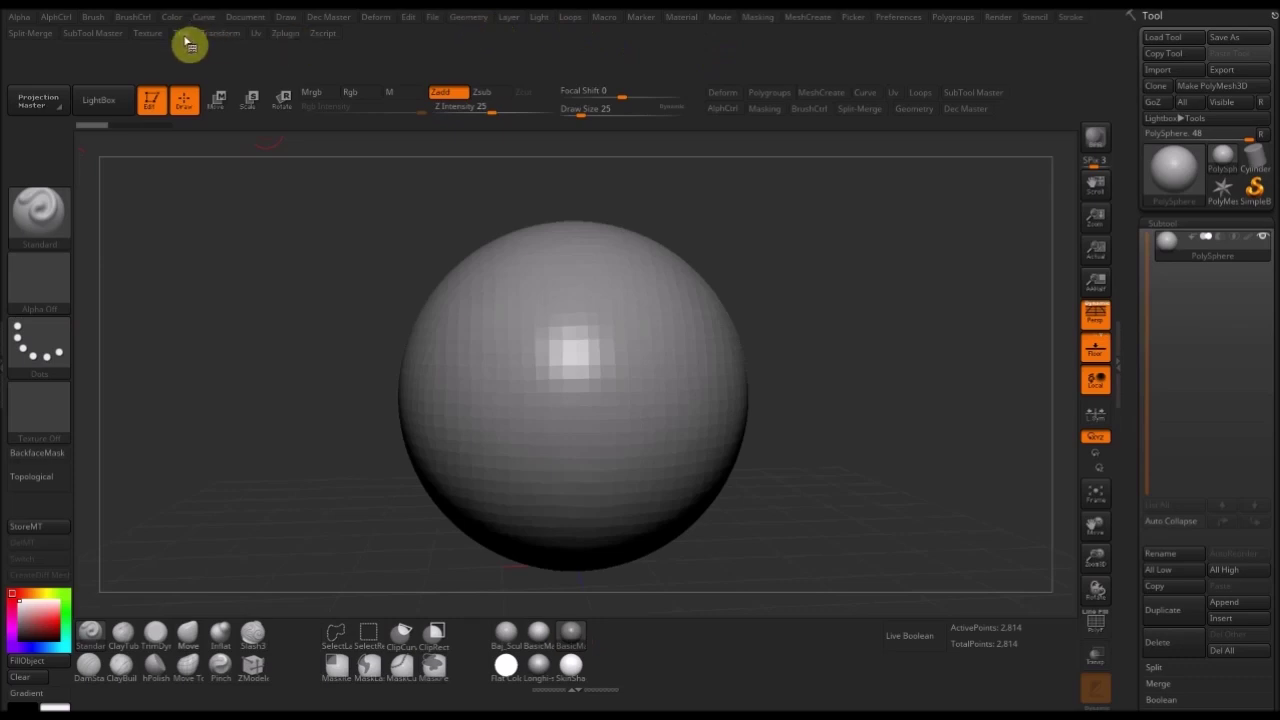
- Dock the Material palette above the Tool palette and put the current material thumbnail back above the brush thumbnail
{"action": "left_click", "coordinate": [686, 20]}
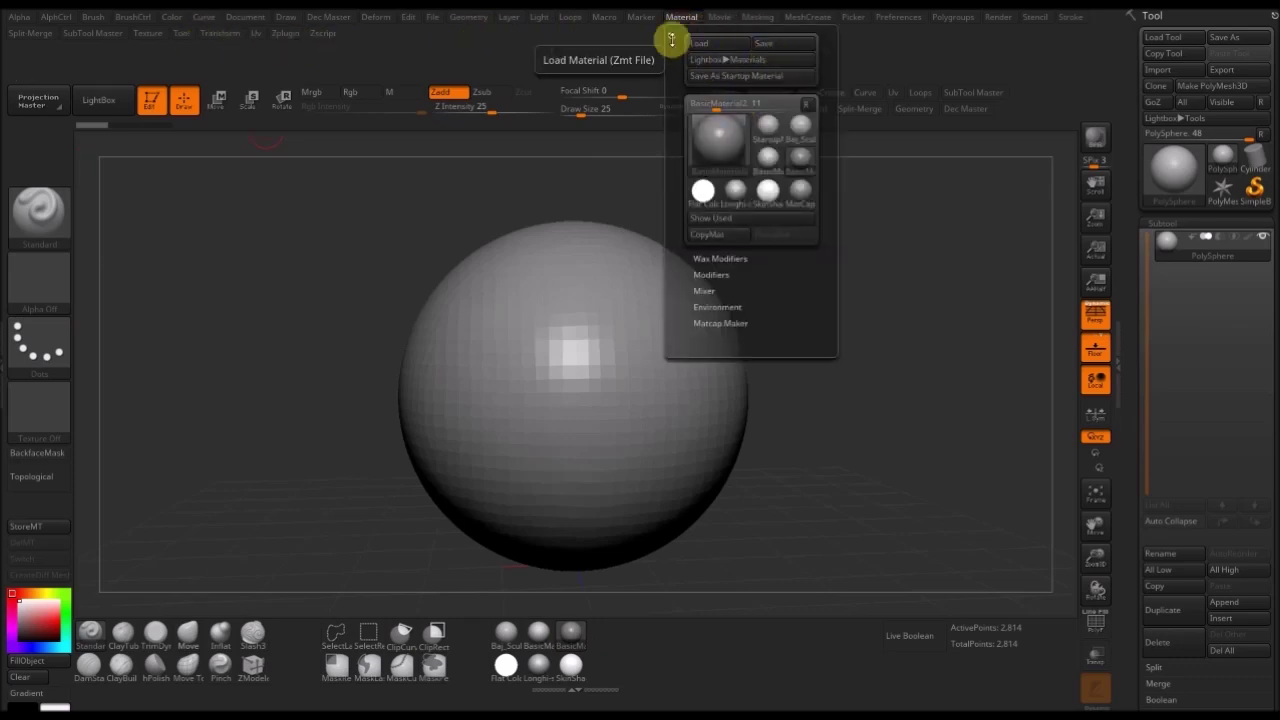
{"action": "left_click_drag", "start_coordinate": [673, 36], "coordinate": [1166, 90]}
{"action": "mouse_move", "coordinate": [1188, 147]}
{"action": "left_mouse_down", "text": "ctrl+alt"}
{"action": "mouse_move", "coordinate": [1177, 129]}
{"action": "mouse_move", "coordinate": [269, 171]}
{"action": "mouse_move", "coordinate": [50, 160]}
{"action": "left_mouse_up", "text": "ctrl+alt"}
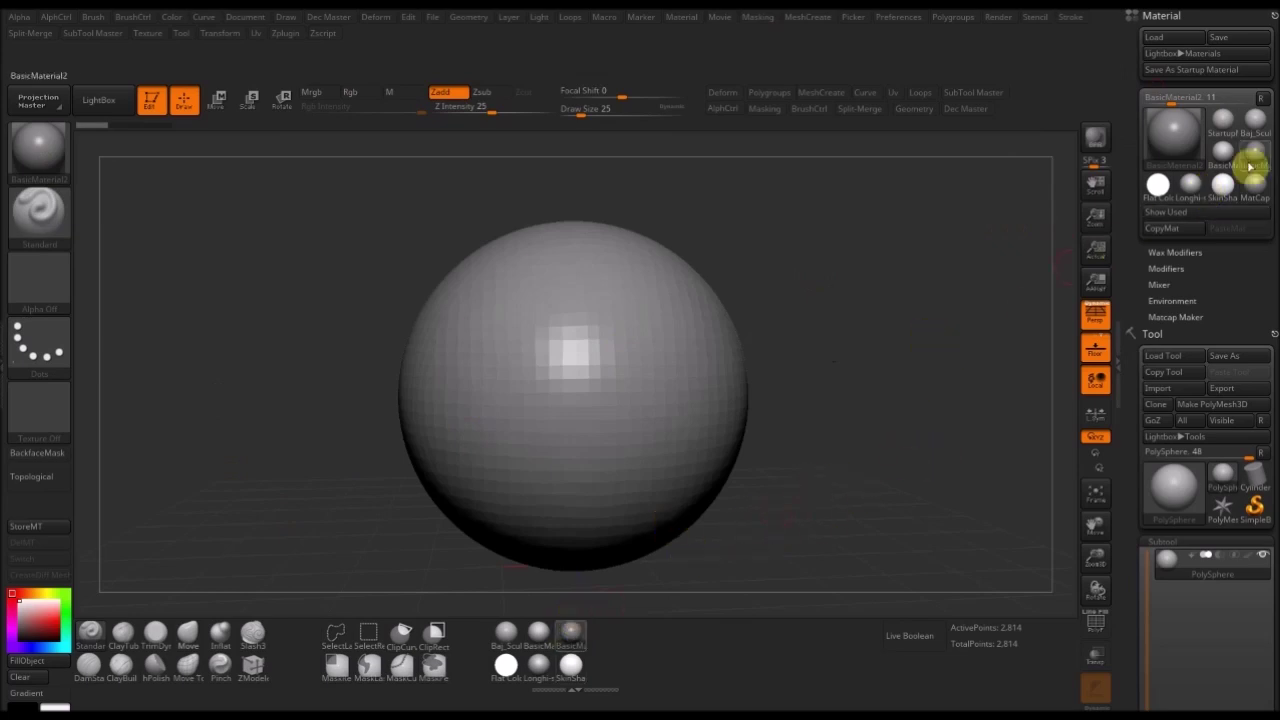
- Add MatCap Gray, SkinShade and Longhi-sculpt shortcuts beside the existing material shortcuts, and close the docked Material palette
{"action": "mouse_move", "coordinate": [1258, 188]}
{"action": "mouse_move", "coordinate": [1256, 190]}
{"action": "left_mouse_down", "text": "ctrl+alt"}
{"action": "mouse_move", "coordinate": [1072, 306]}
{"action": "mouse_move", "coordinate": [1090, 192]}
{"action": "mouse_move", "coordinate": [628, 632]}
{"action": "left_mouse_up", "text": "ctrl+alt"}
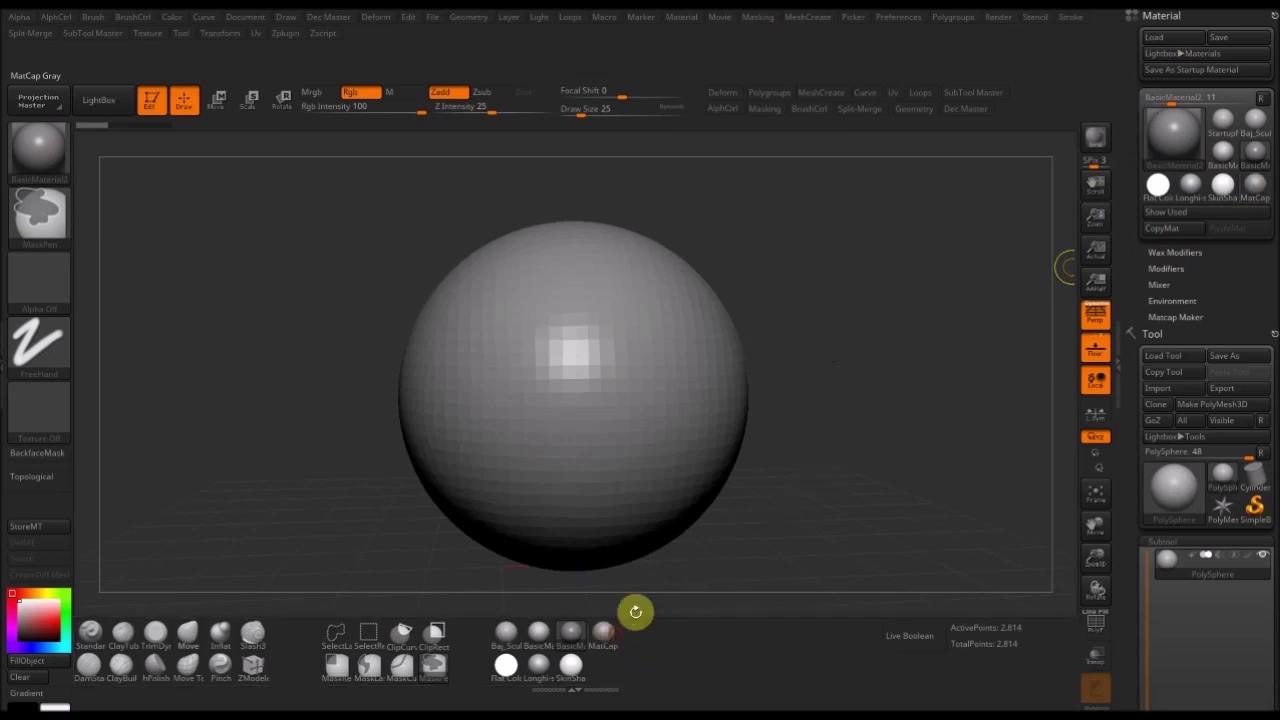
{"action": "left_click_drag", "start_coordinate": [1223, 189], "coordinate": [646, 634], "text": "ctrl+alt"}
{"action": "left_click_drag", "start_coordinate": [1190, 186], "coordinate": [683, 647], "text": "ctrl+alt"}
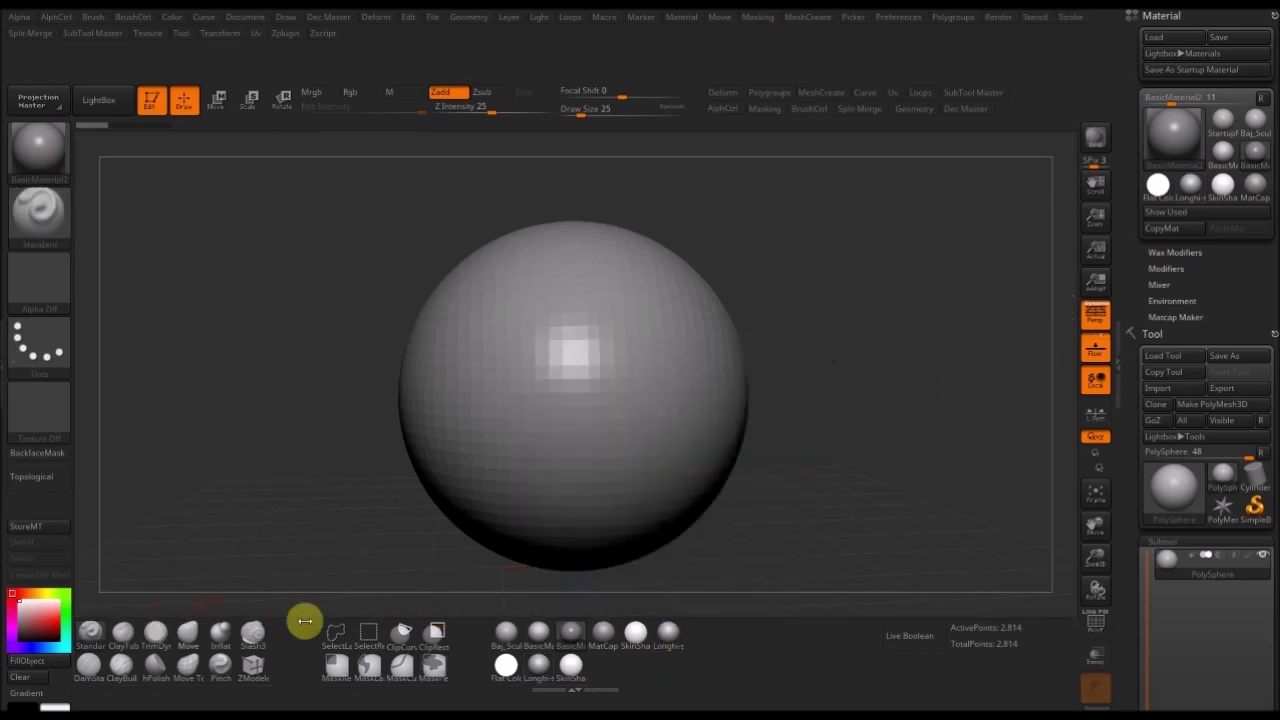
{"action": "left_click", "coordinate": [1266, 20]}
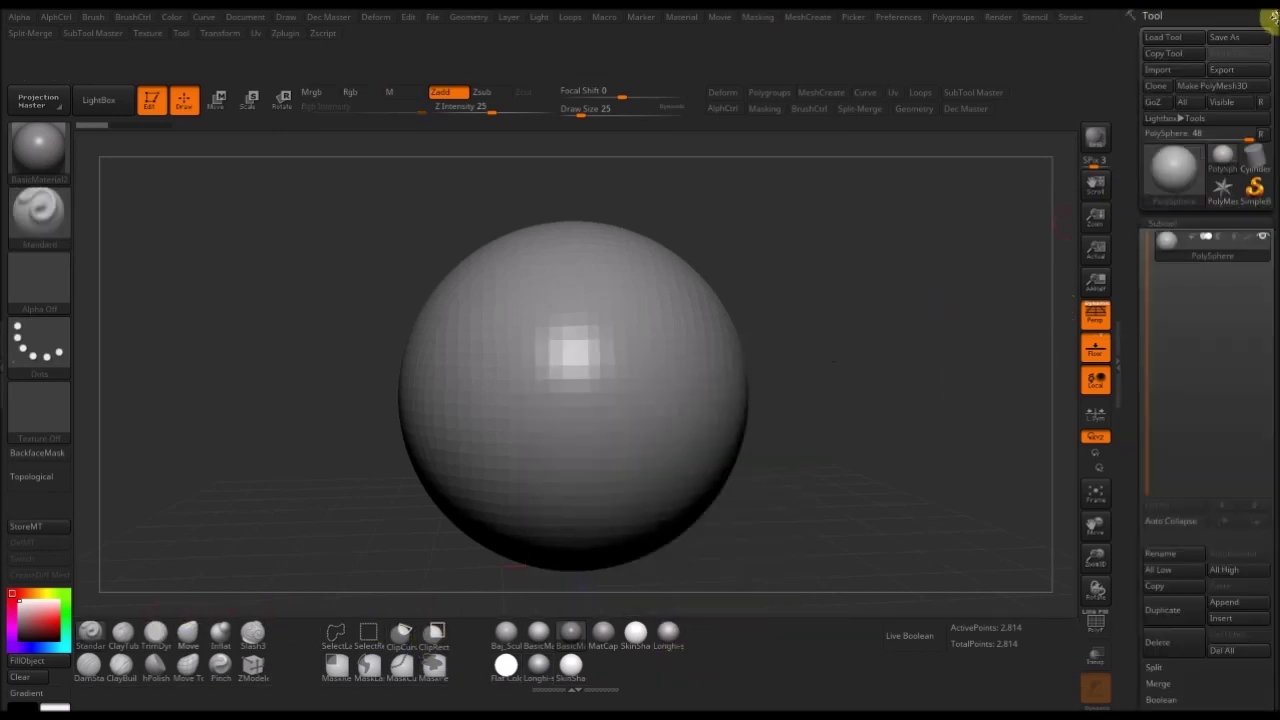
- Dock the Brush palette and add Smooth, MaskLasso and DamStandard brush shortcuts beside the material shortcuts
{"action": "left_click", "coordinate": [97, 20]}
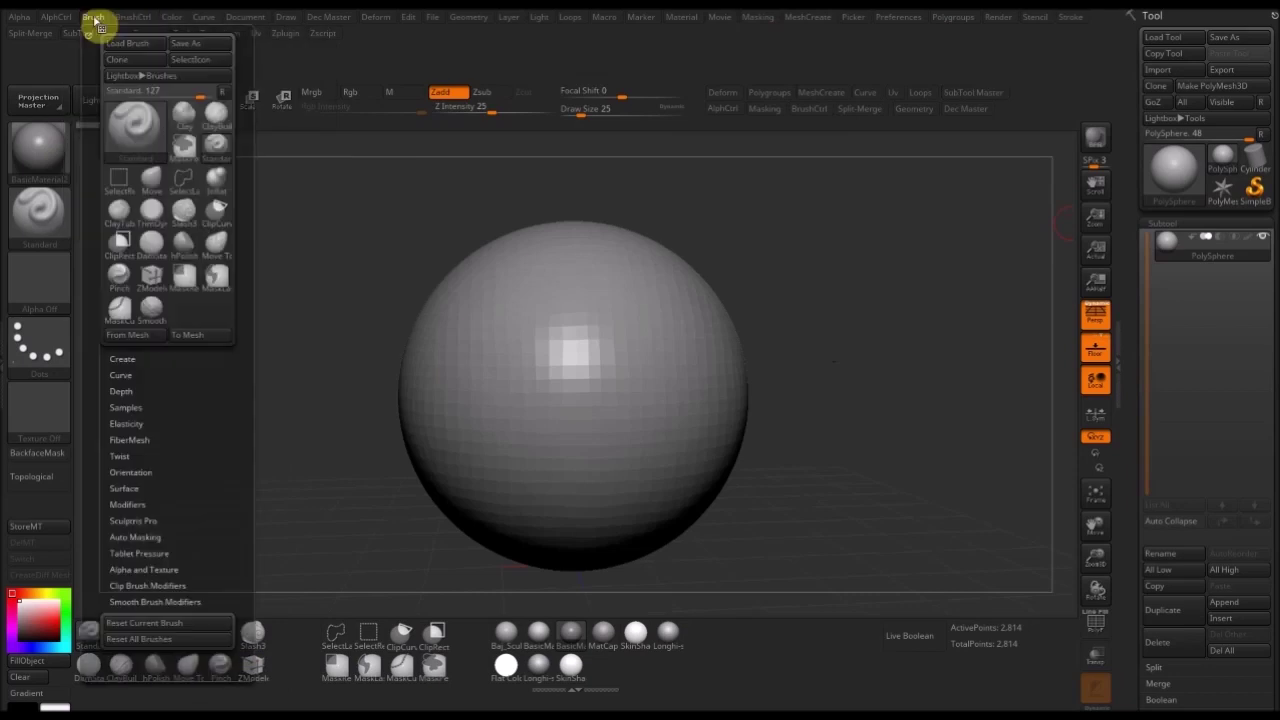
{"action": "left_click_drag", "start_coordinate": [87, 33], "coordinate": [1180, 27]}
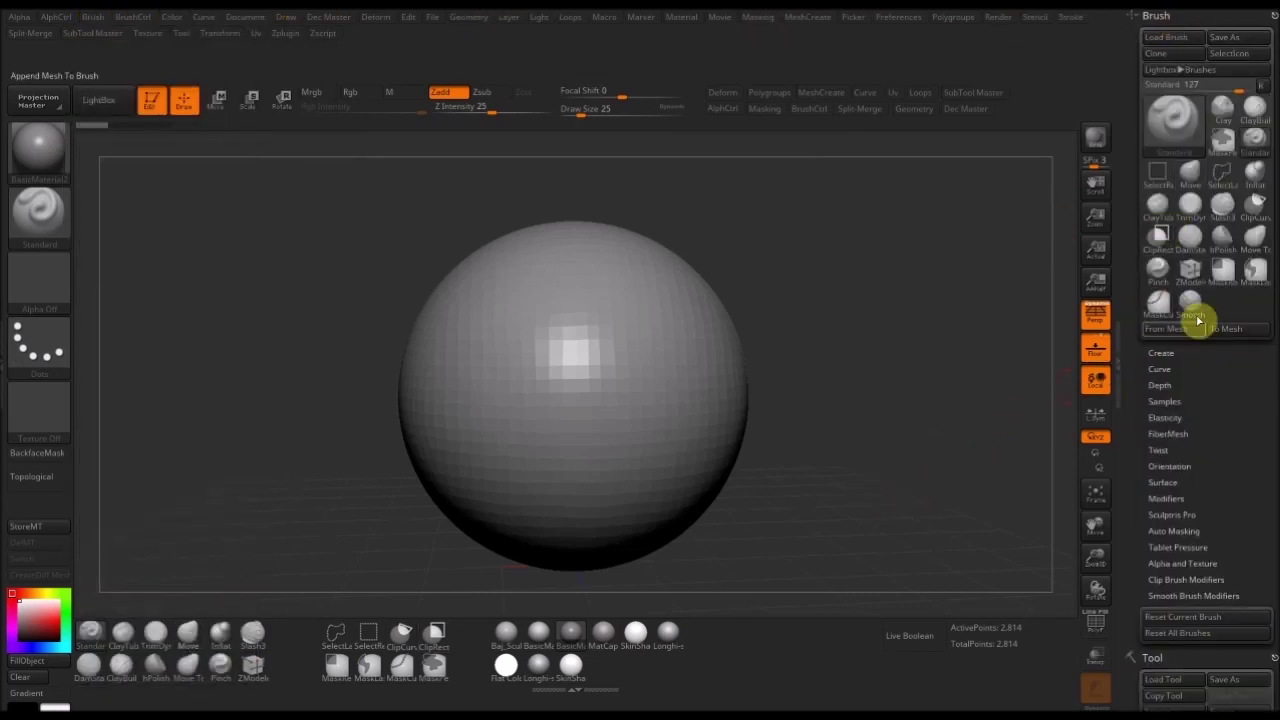
{"action": "mouse_move", "coordinate": [1191, 303]}
{"action": "left_mouse_down", "text": "ctrl+alt"}
{"action": "mouse_move", "coordinate": [703, 614]}
{"action": "mouse_move", "coordinate": [714, 634]}
{"action": "left_mouse_up", "text": "ctrl+alt"}
{"action": "left_click_drag", "start_coordinate": [1257, 272], "coordinate": [735, 634], "text": "ctrl+alt"}
{"action": "left_click", "coordinate": [1183, 232]}
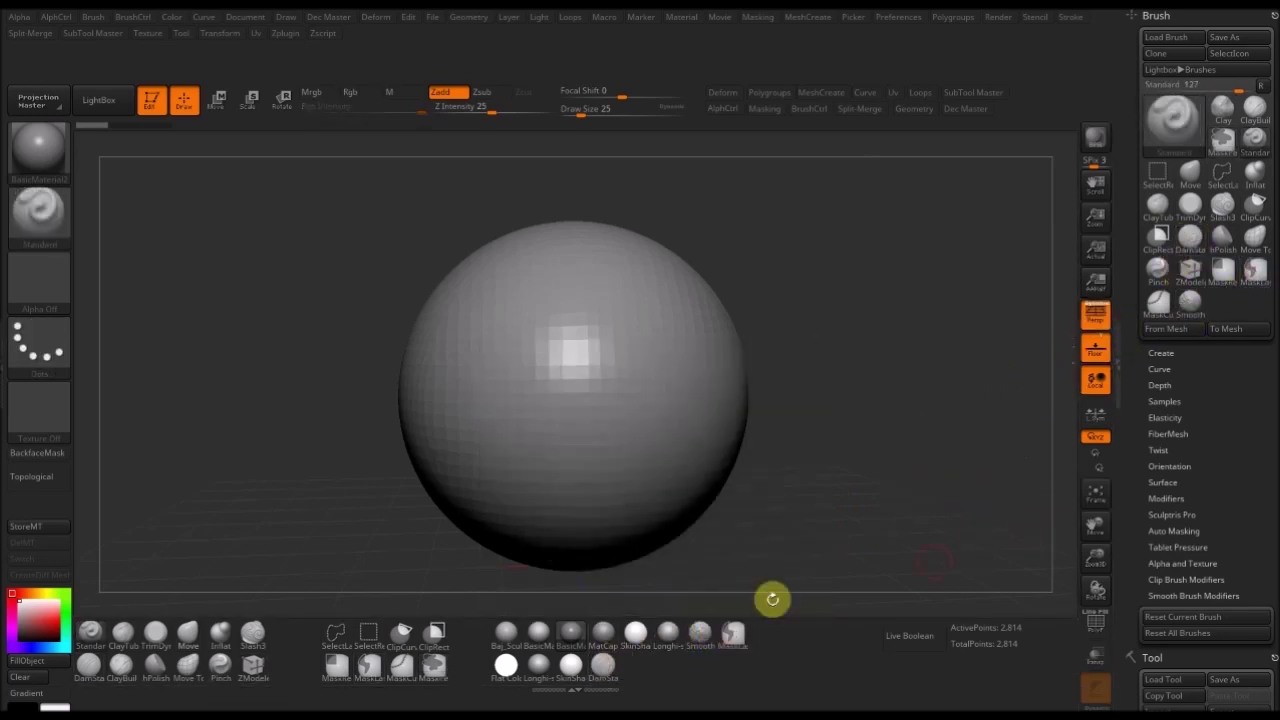
{"action": "mouse_move", "coordinate": [535, 662]}
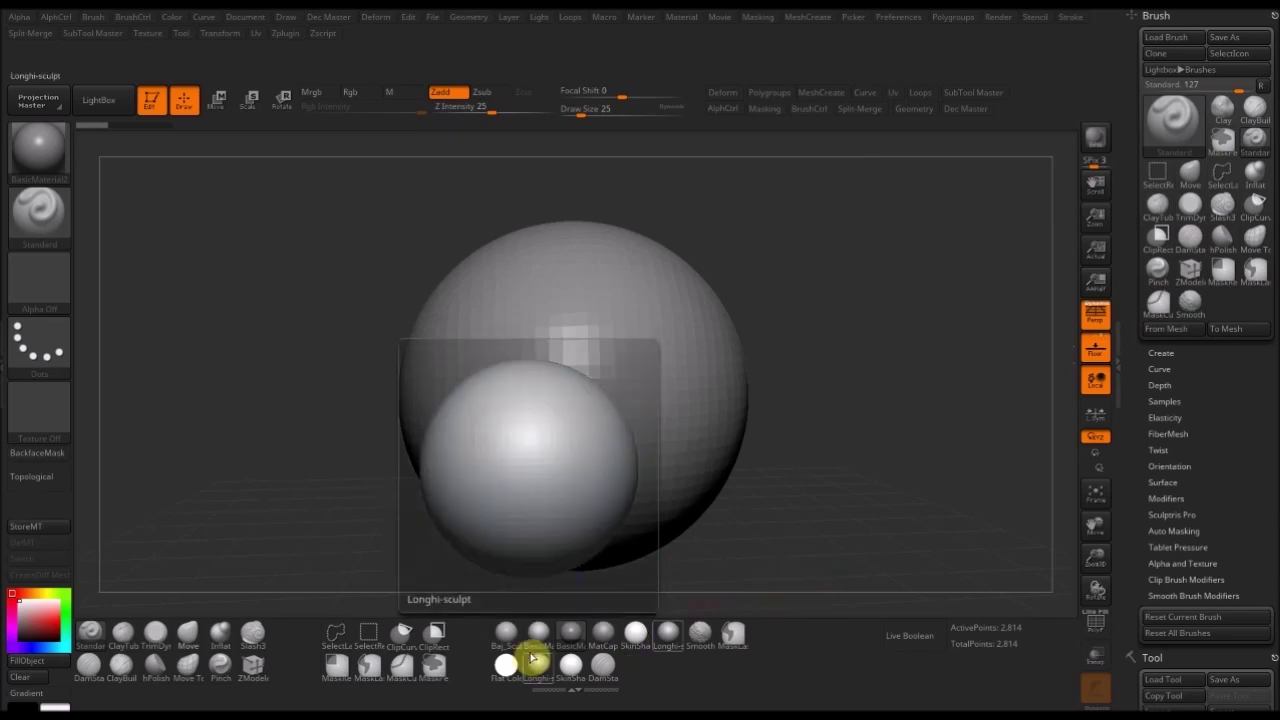
- Remove the Brush palette from the tray and collapse the Tool palette
{"action": "left_click", "coordinate": [1266, 16]}
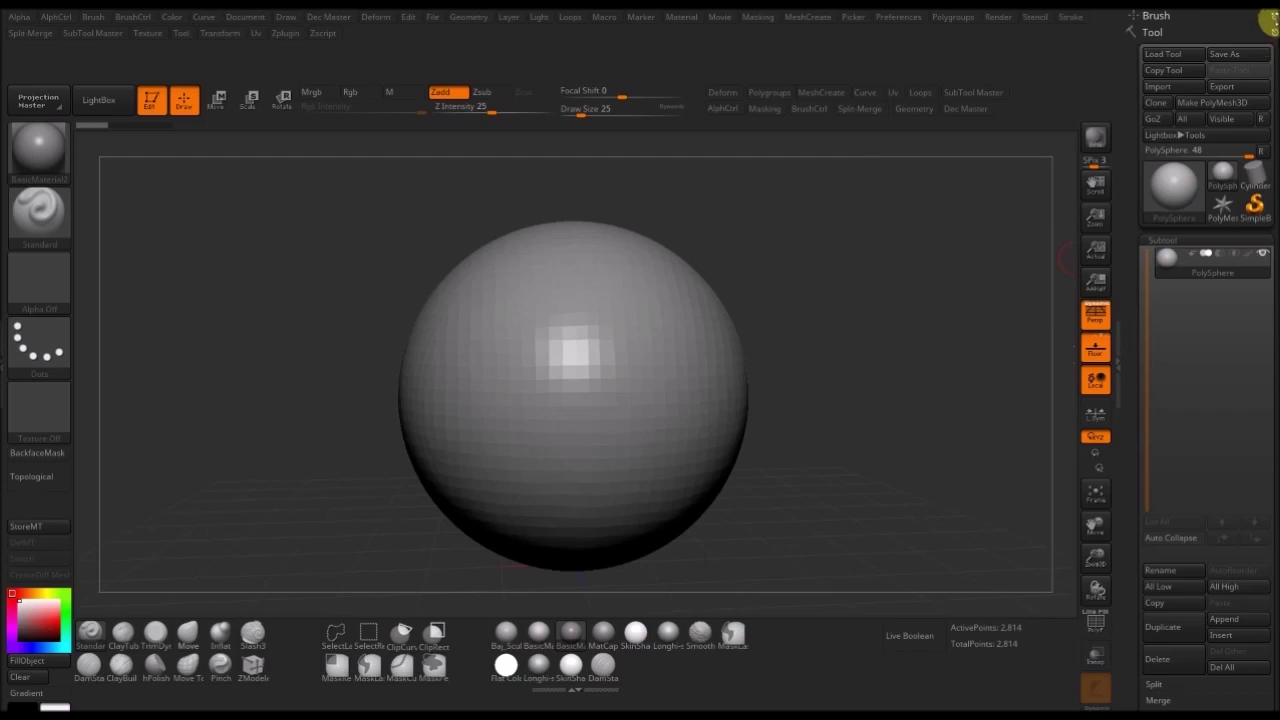
{"action": "mouse_move", "coordinate": [1268, 18]}
{"action": "left_mouse_down"}
{"action": "mouse_move", "coordinate": [977, 214]}
{"action": "mouse_move", "coordinate": [1040, 170]}
{"action": "left_mouse_up"}
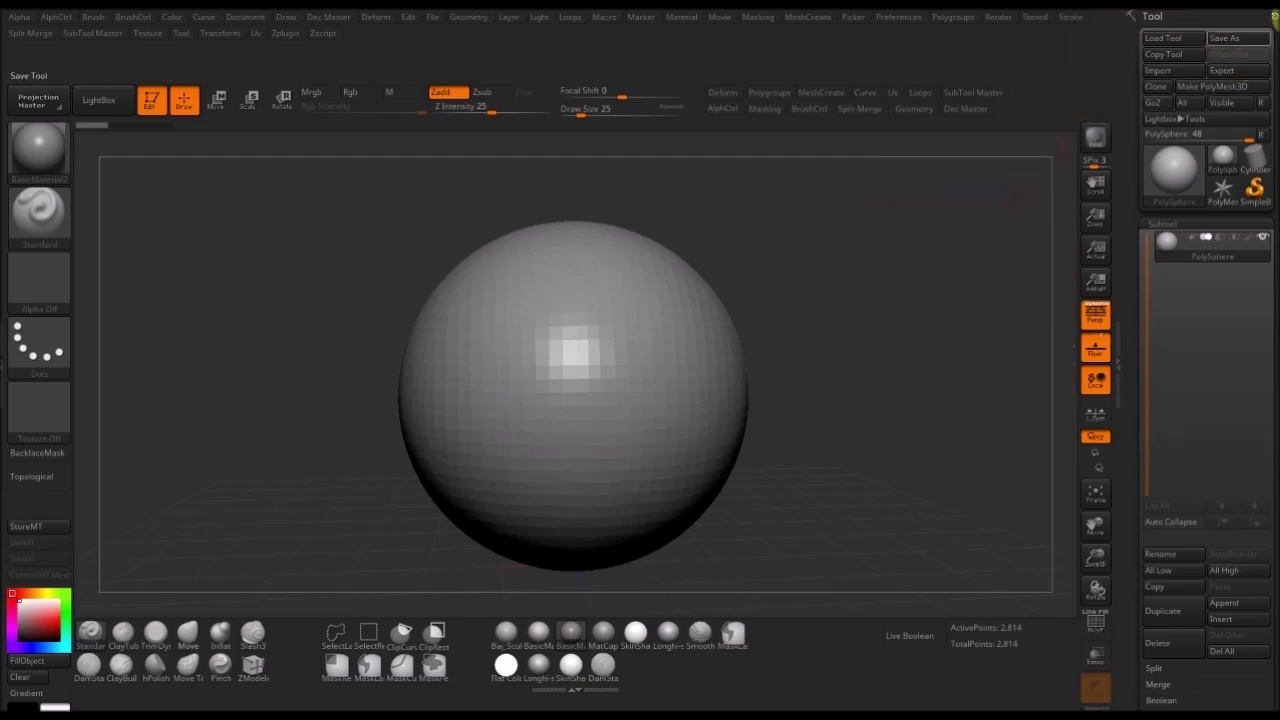
{"action": "left_click", "coordinate": [1188, 17]}
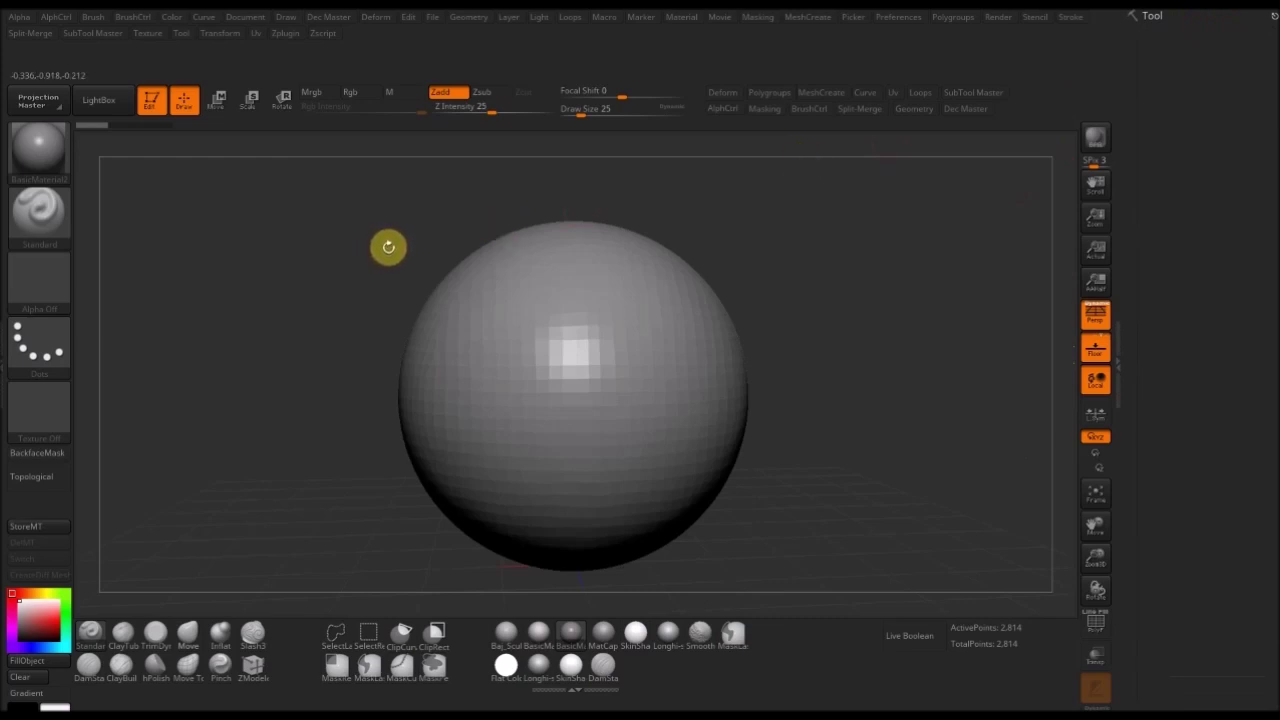
- Dock the custom Deform menu in the tray below the collapsed Tool palette
{"action": "left_click", "coordinate": [729, 97]}
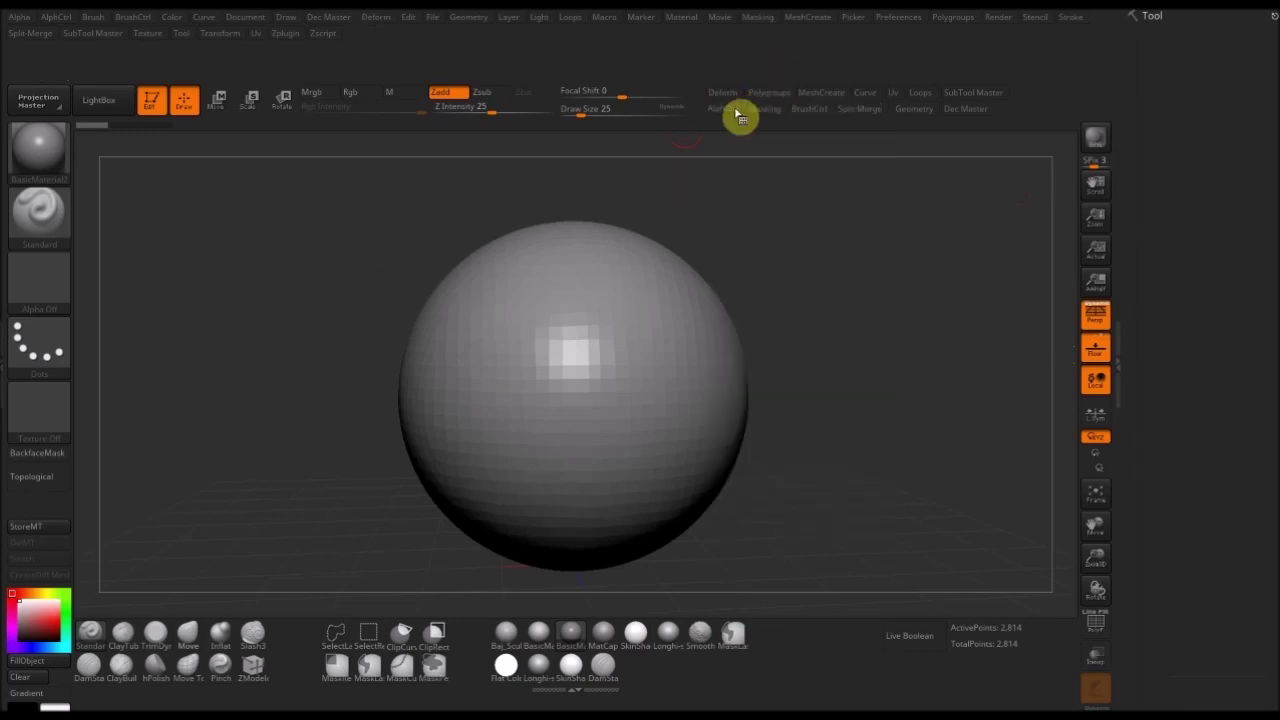
{"action": "left_click", "coordinate": [724, 98]}
{"action": "left_click_drag", "start_coordinate": [712, 111], "coordinate": [1146, 60]}
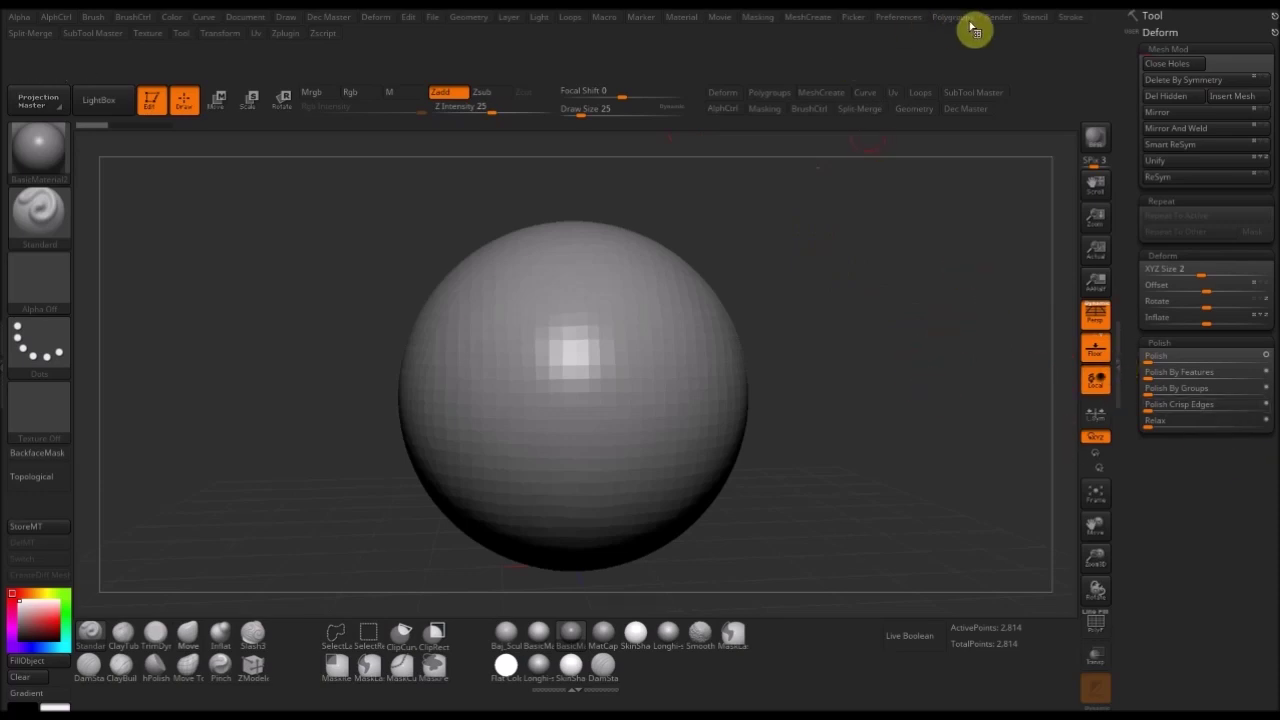
- Dock the Preferences palette in the tray on the opposite side of the canvas and expand its Custom UI section
{"action": "left_click", "coordinate": [899, 20]}
{"action": "left_click_drag", "start_coordinate": [879, 35], "coordinate": [8, 98], "text": "ctrl+alt"}
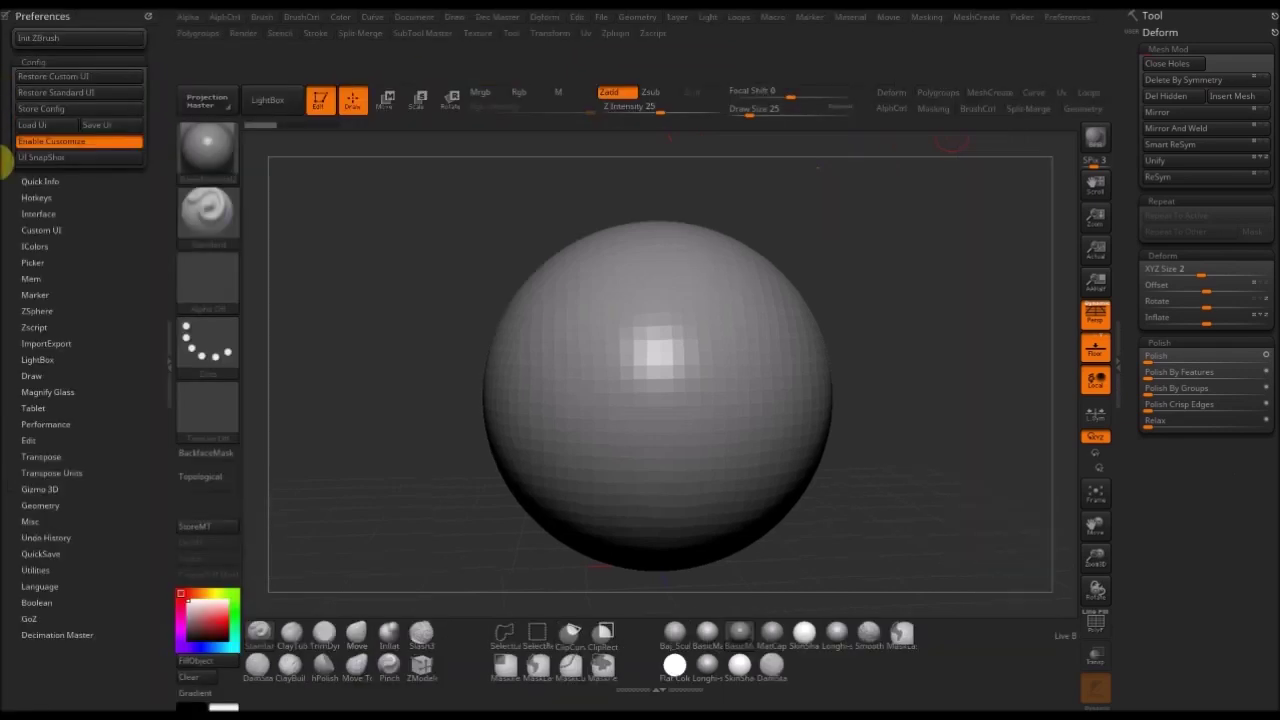
{"action": "left_click", "coordinate": [57, 229]}
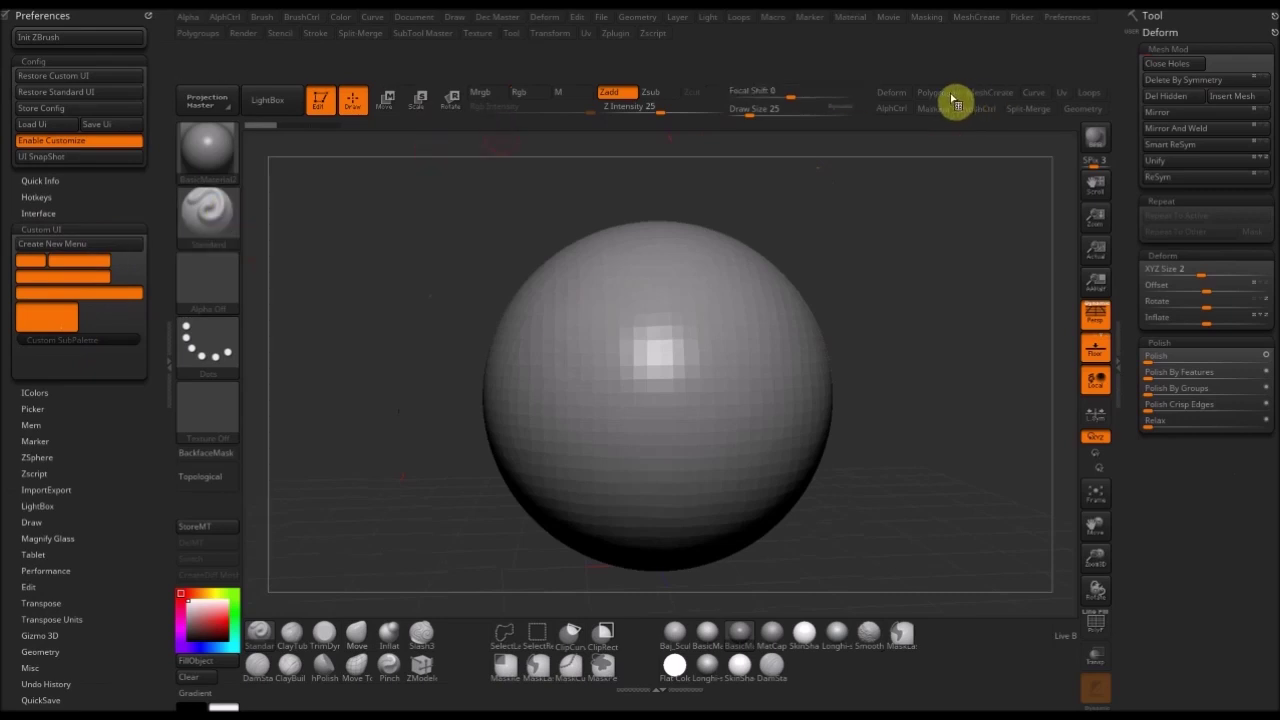
- Create a new custom menu named Temp and hide the tray holding the Preferences palette
{"action": "left_click", "coordinate": [117, 248]}
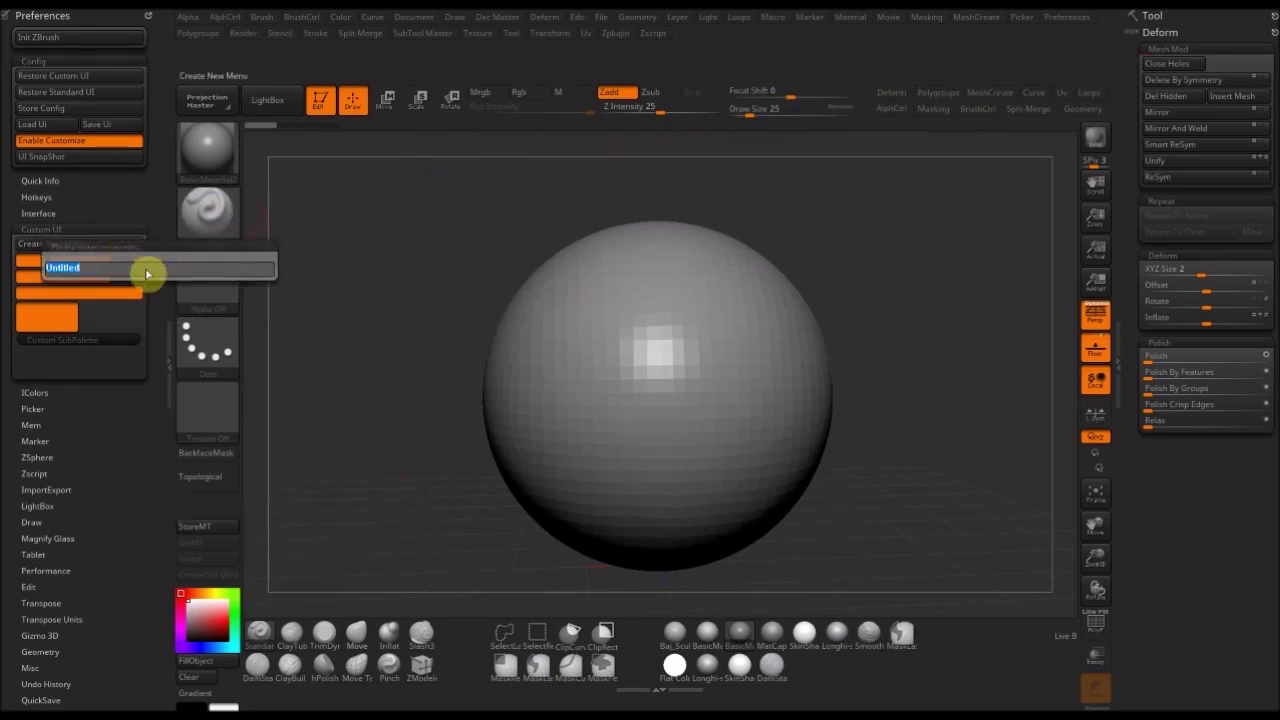
{"action": "type", "text": "T"}
{"action": "key", "text": "Return"}
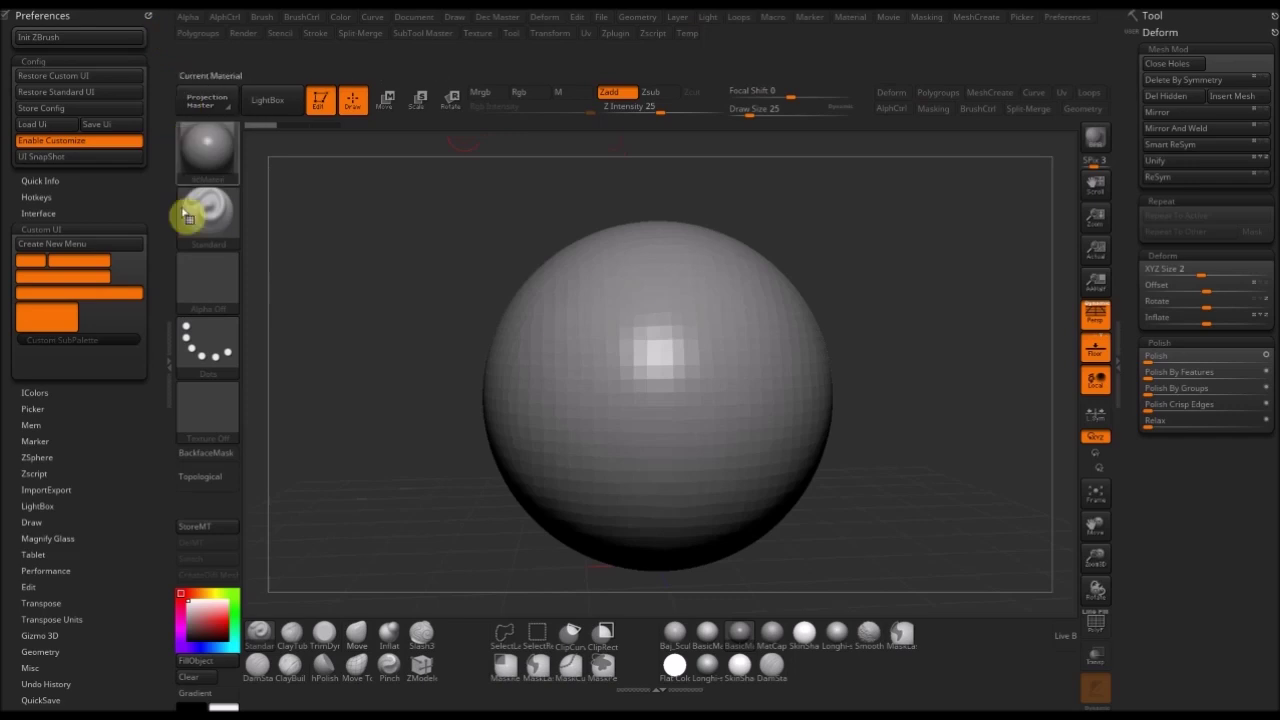
{"action": "double_click", "coordinate": [168, 355]}
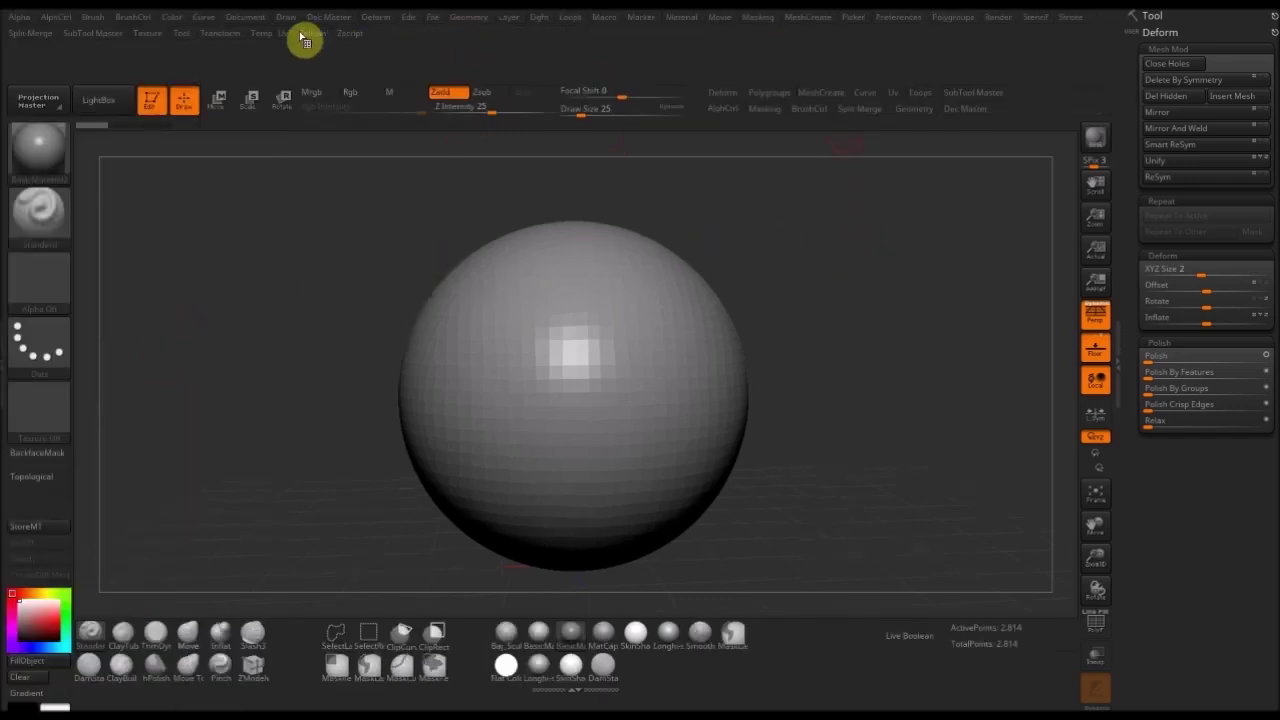
- Place the custom Temp menu in the shelf beside Doc Master and remove the Deform and Tool palettes from the tray
{"action": "left_click_drag", "start_coordinate": [262, 37], "coordinate": [399, 61], "text": "ctrl+alt"}
{"action": "left_click_drag", "start_coordinate": [1013, 112], "coordinate": [1014, 112], "text": "ctrl+alt"}
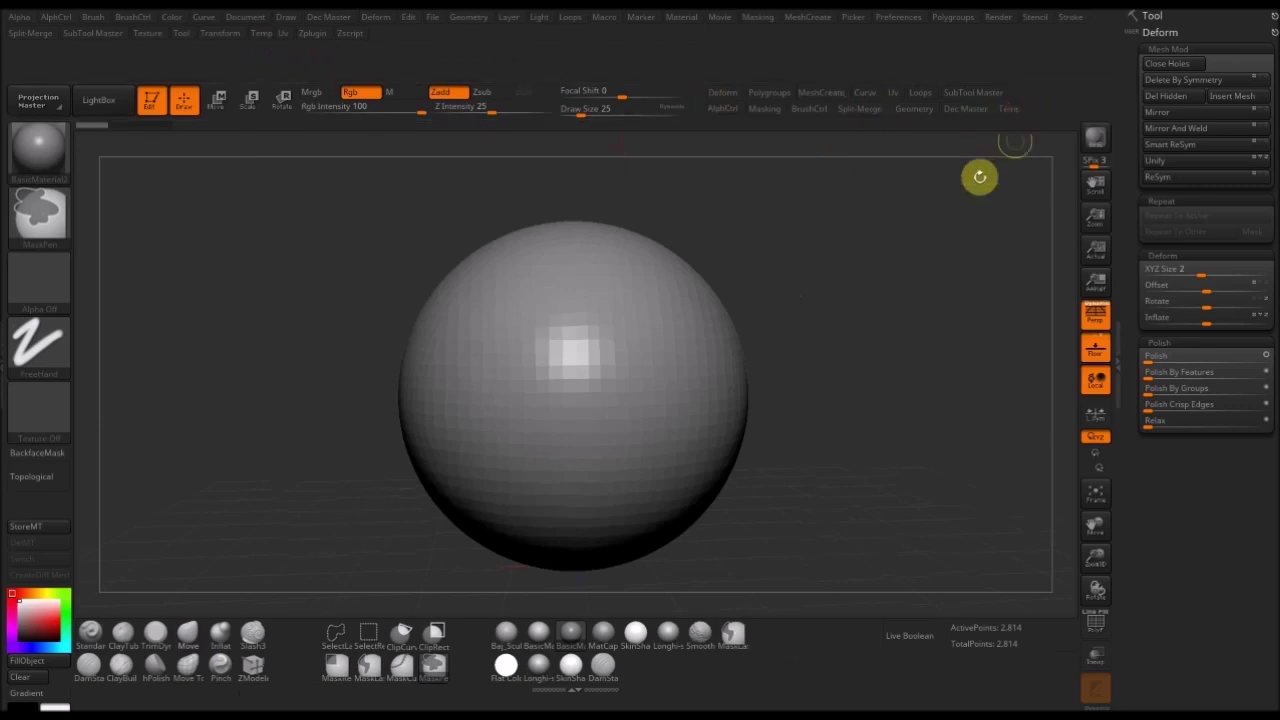
{"action": "left_click", "coordinate": [1018, 108]}
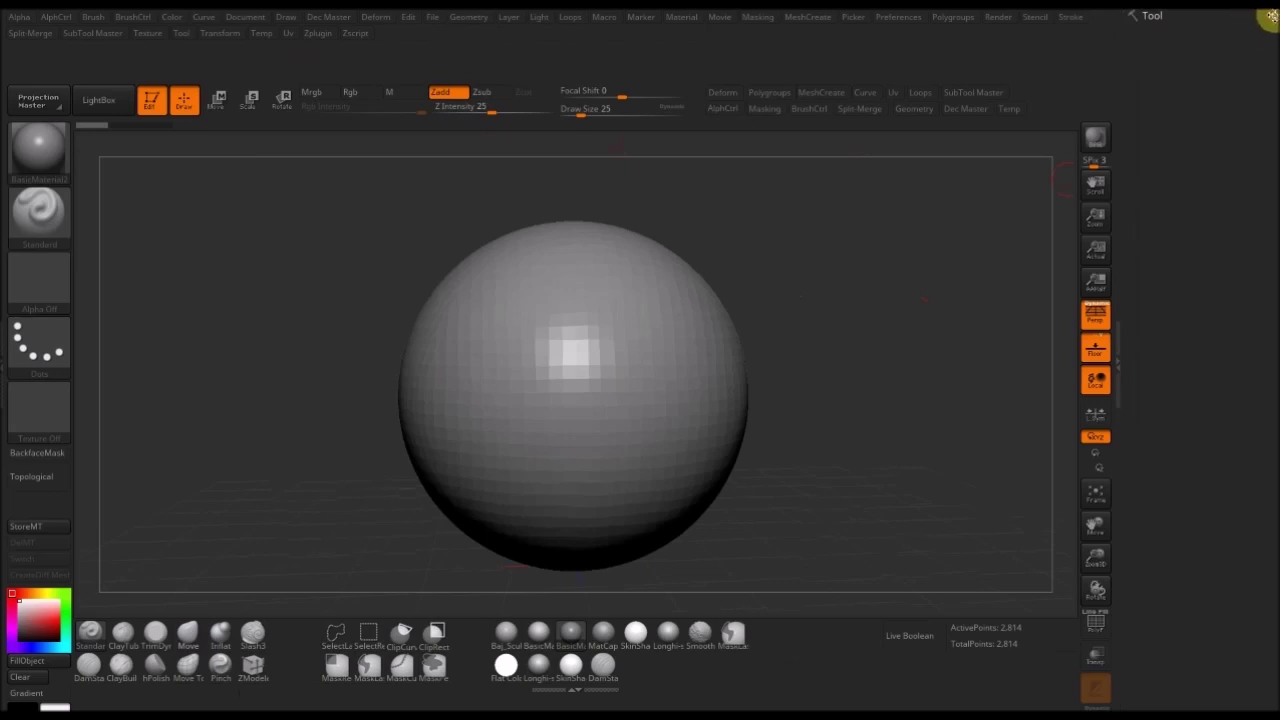
{"action": "left_click", "coordinate": [1012, 112]}
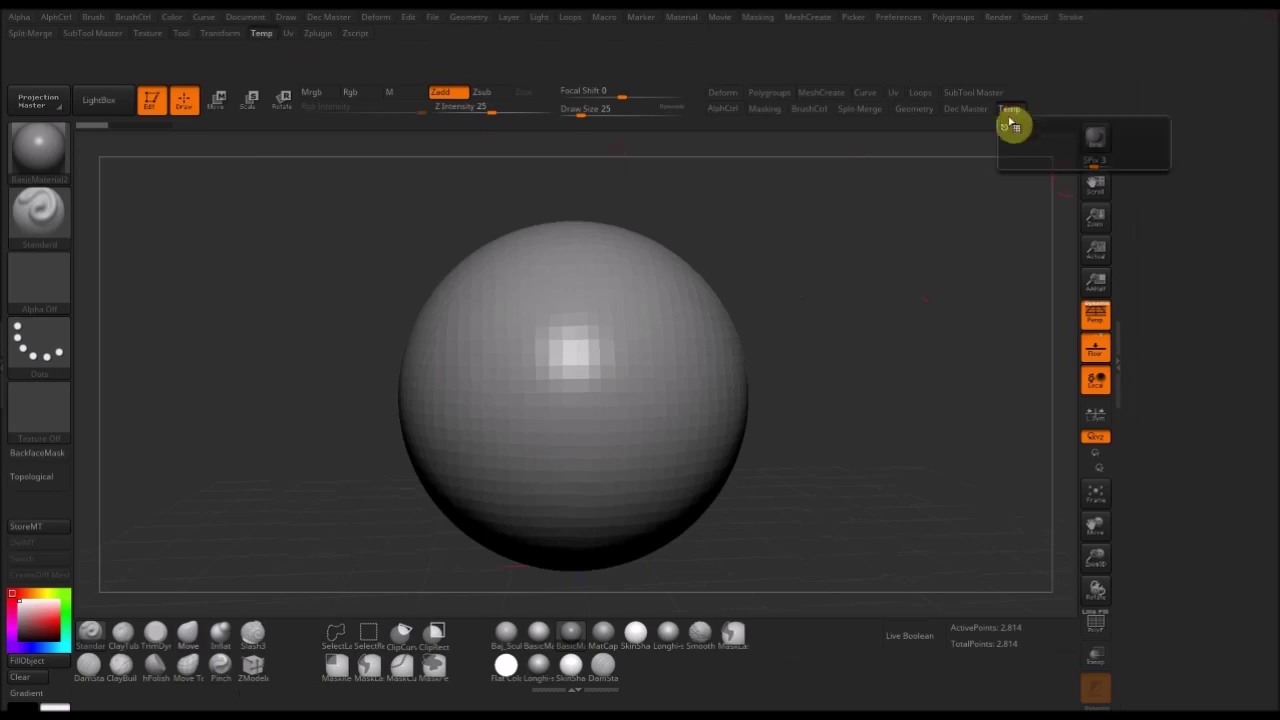
- Dock the empty Temp menu in the cleared tray
{"action": "left_click", "coordinate": [1006, 127], "text": "ctrl"}
{"action": "left_click", "coordinate": [1080, 96]}
{"action": "key", "text": "Return"}
{"action": "left_click", "coordinate": [1007, 116]}
{"action": "left_click_drag", "start_coordinate": [1004, 125], "coordinate": [1202, 64]}
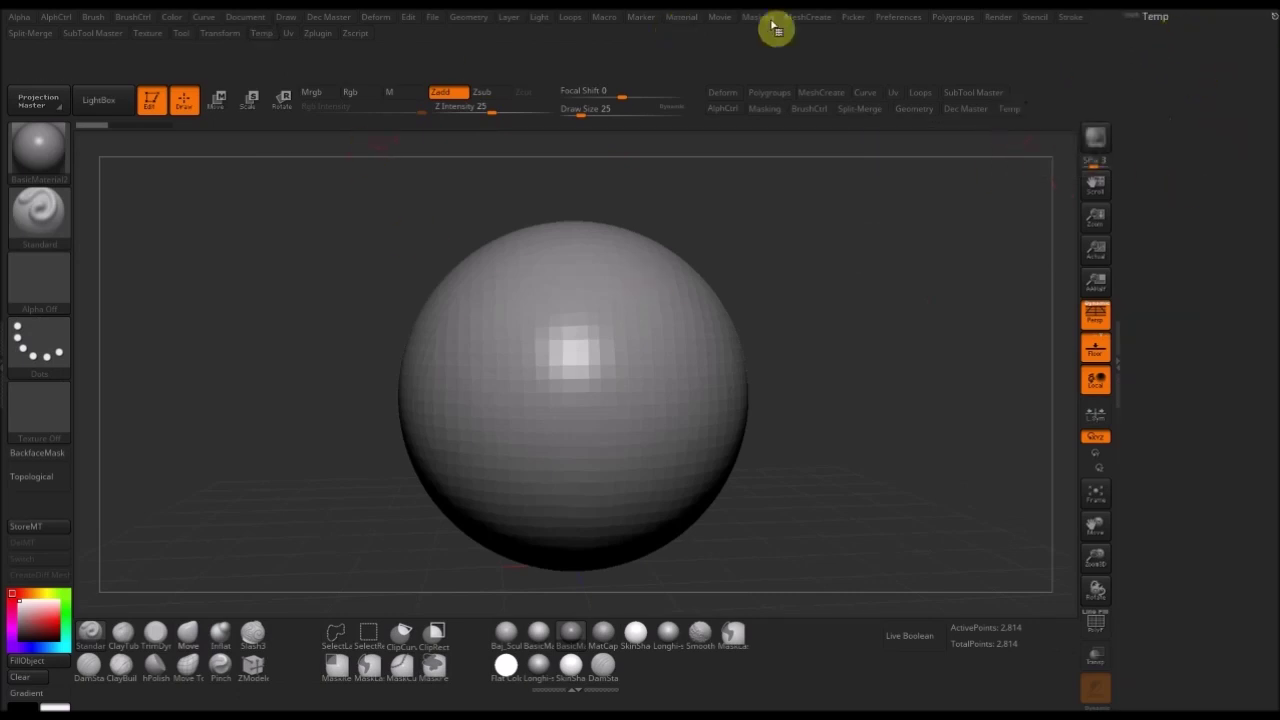
- Reveal the tray with the Preferences palette and add a Custom SubPalette to the docked Temp menu
{"action": "left_click", "coordinate": [4, 374]}
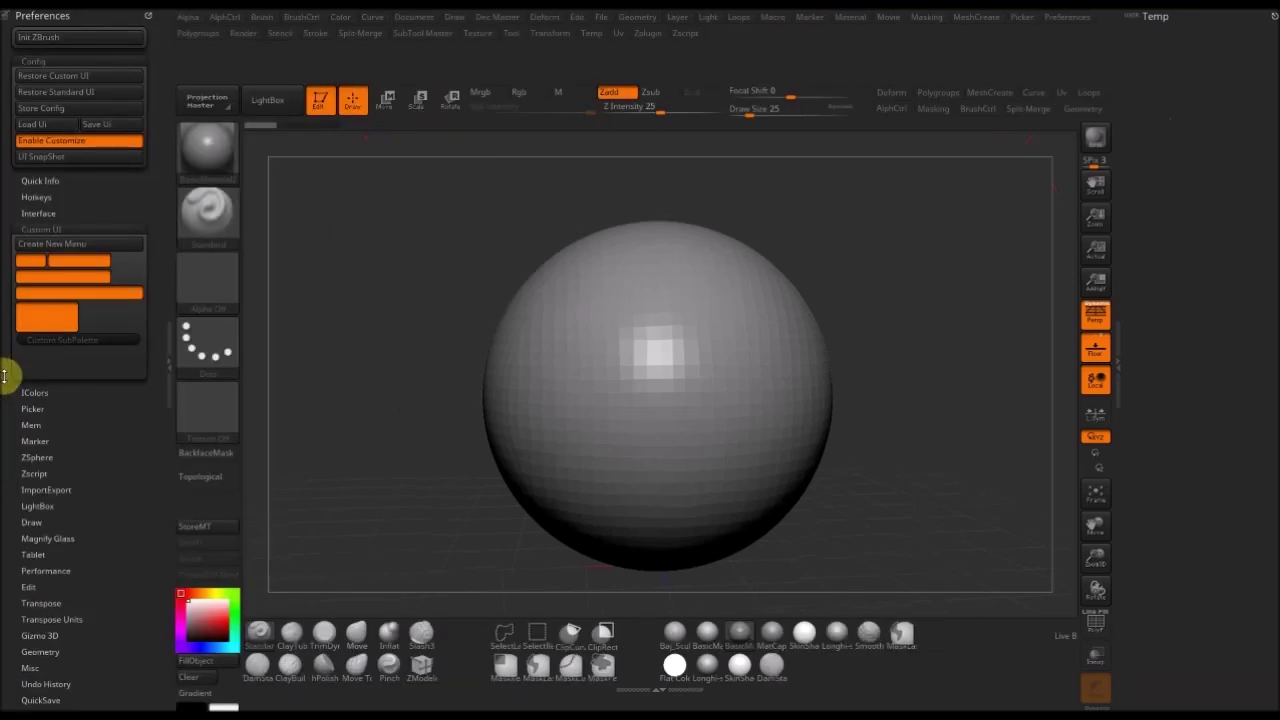
{"action": "left_click_drag", "start_coordinate": [86, 295], "coordinate": [1200, 52], "text": "ctrl+alt"}
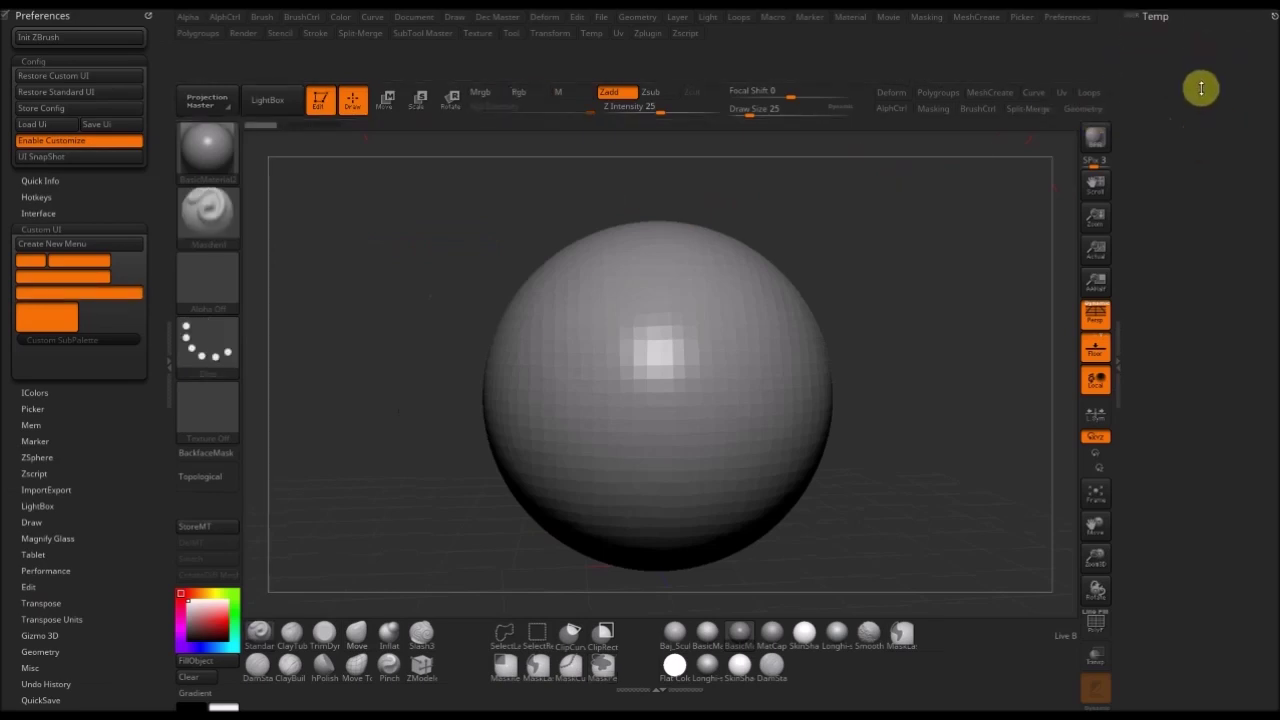
{"action": "left_click_drag", "start_coordinate": [94, 340], "coordinate": [1211, 34], "text": "ctrl+alt"}
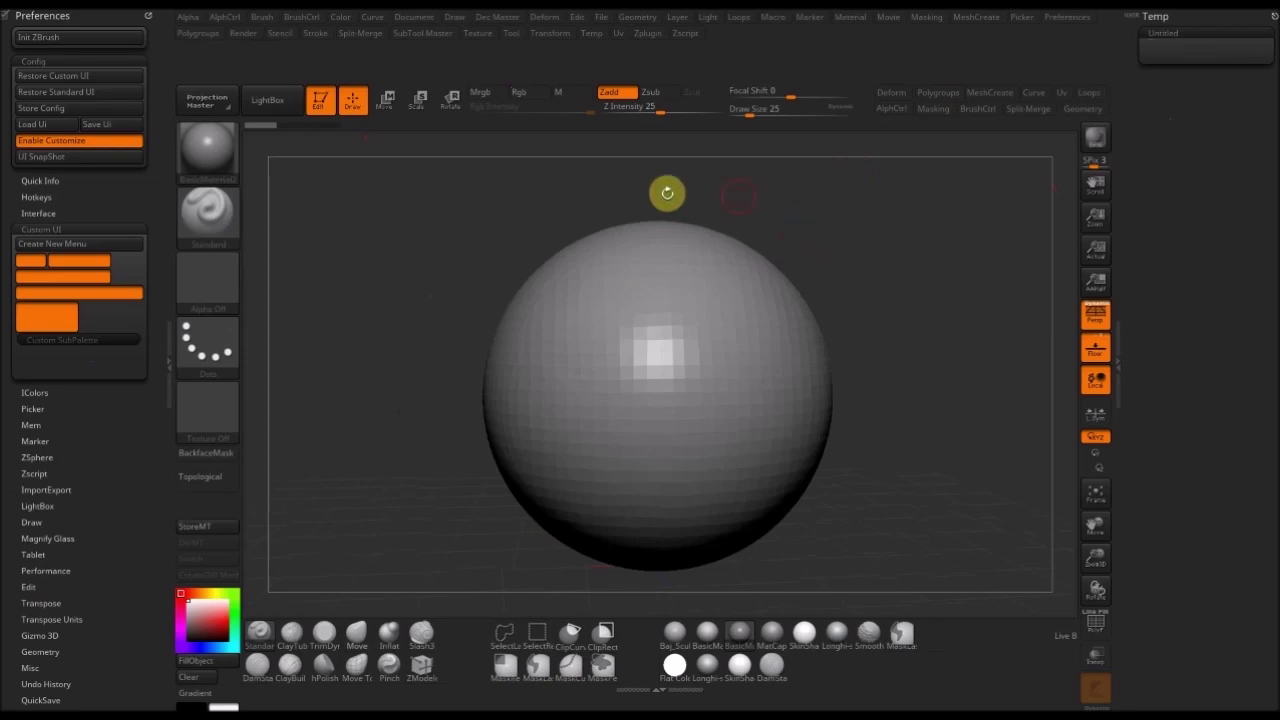
- Replace the Preferences palette in its tray with the Tool palette
{"action": "left_click", "coordinate": [148, 17]}
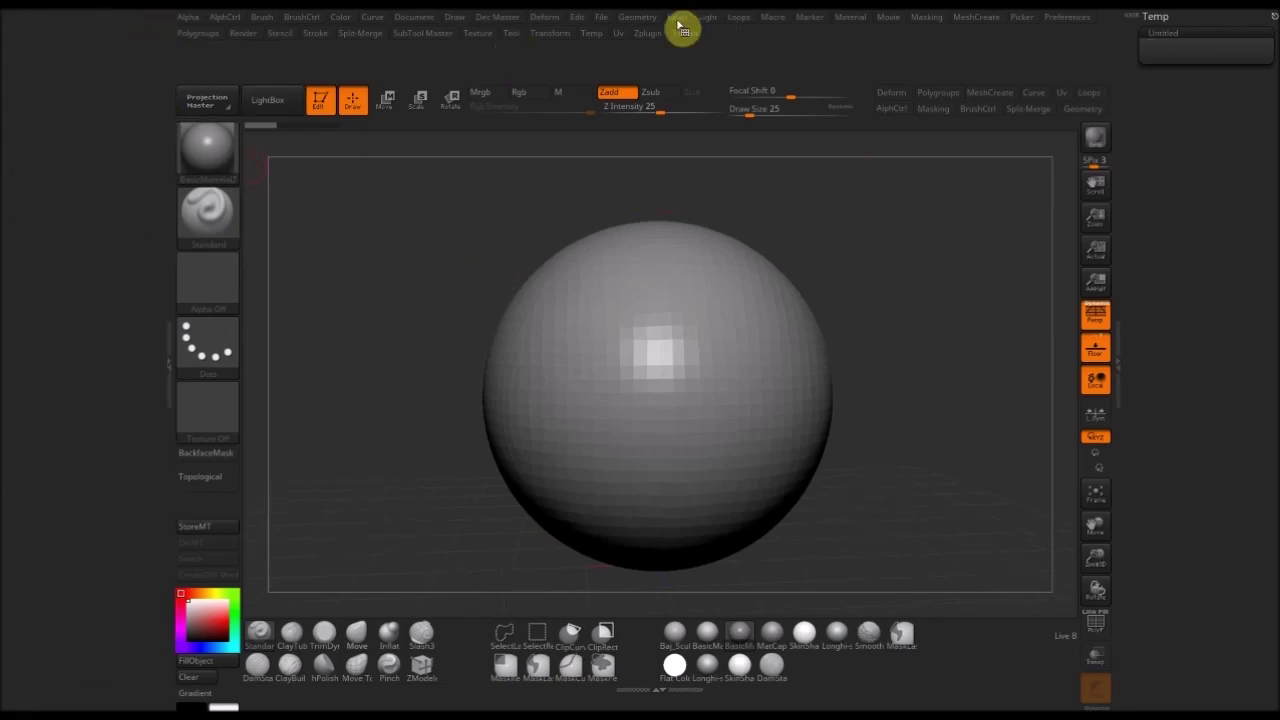
{"action": "left_click", "coordinate": [512, 36]}
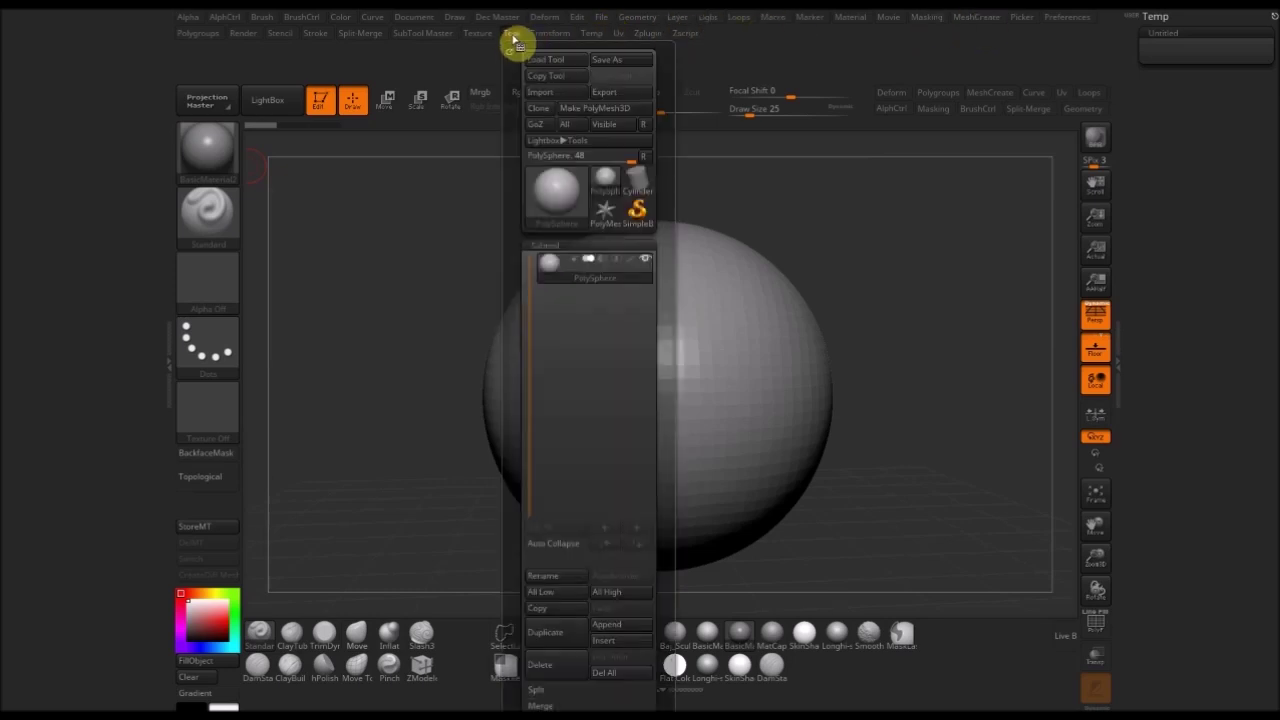
{"action": "left_click_drag", "start_coordinate": [509, 49], "coordinate": [47, 80]}
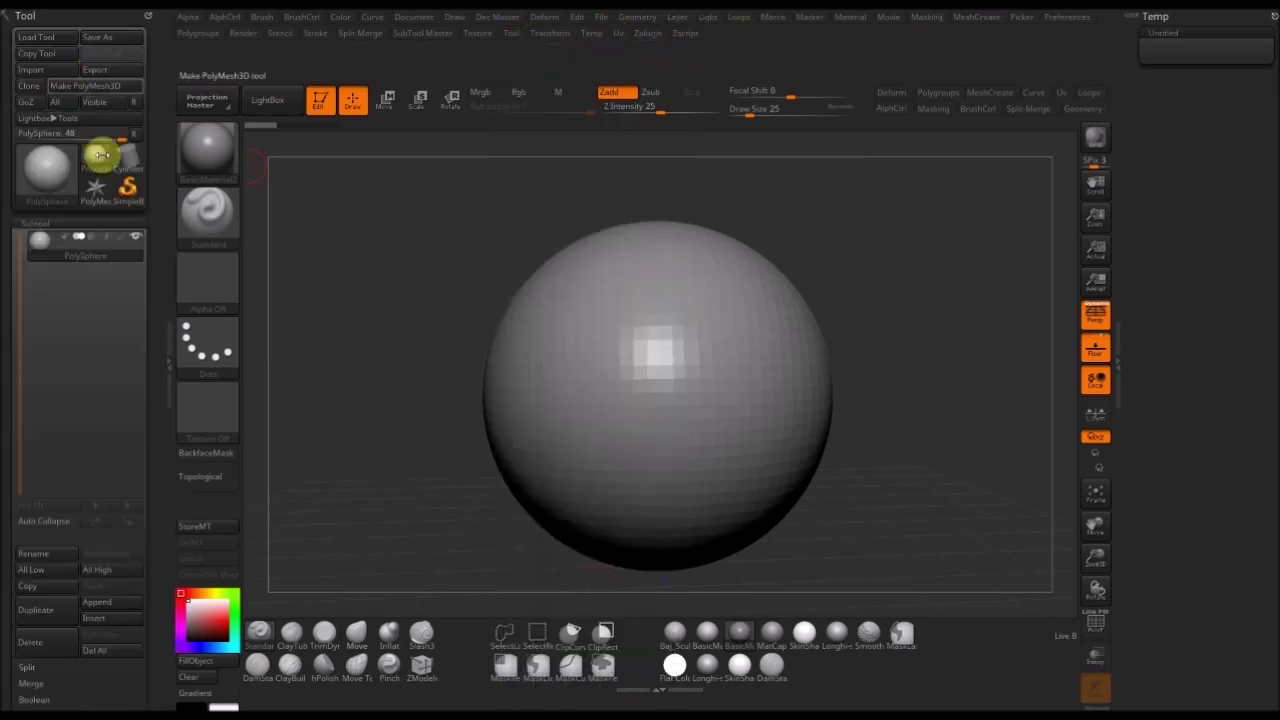
- Add Reconstruct Subdiv from the Tool palette's Geometry section to the Untitled subpalette of the Temp menu
{"action": "left_click_drag", "start_coordinate": [142, 538], "coordinate": [132, 399]}
{"action": "left_click", "coordinate": [48, 309], "text": "shift"}
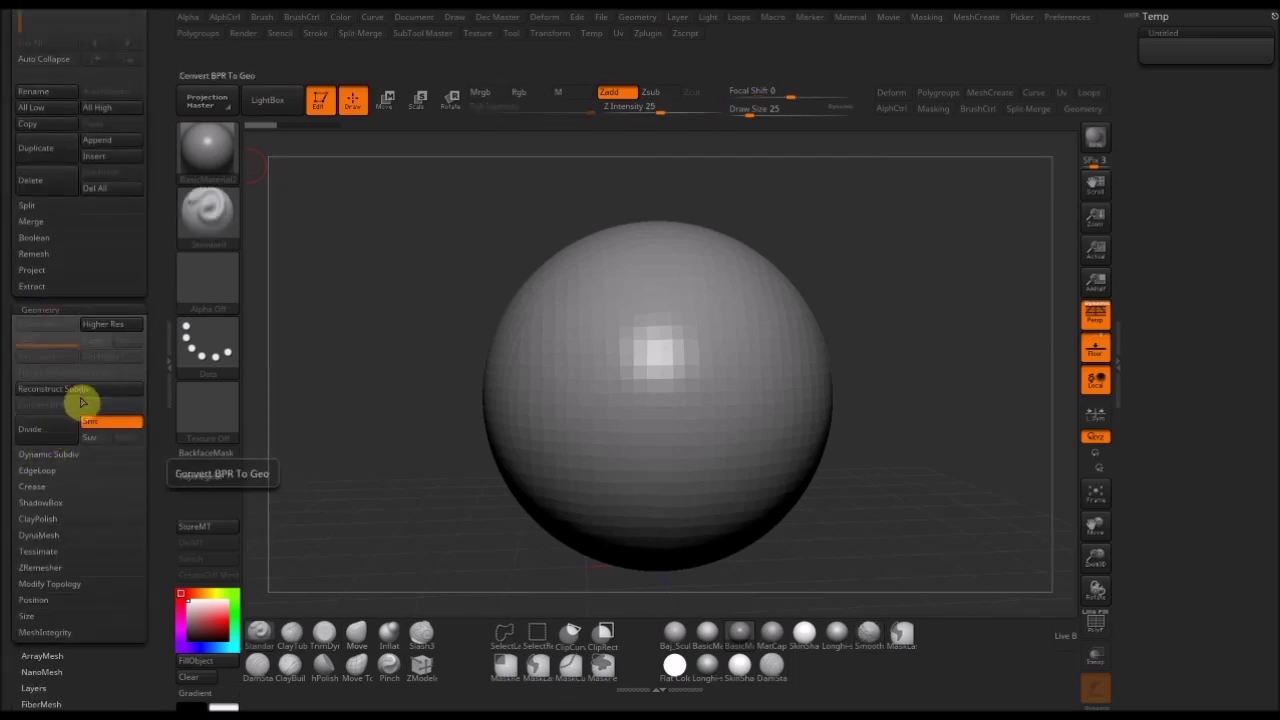
{"action": "mouse_move", "coordinate": [89, 391]}
{"action": "left_mouse_down", "text": "ctrl+alt"}
{"action": "mouse_move", "coordinate": [1218, 59]}
{"action": "mouse_move", "coordinate": [1206, 46]}
{"action": "mouse_move", "coordinate": [1224, 46]}
{"action": "left_mouse_up", "text": "ctrl+alt"}
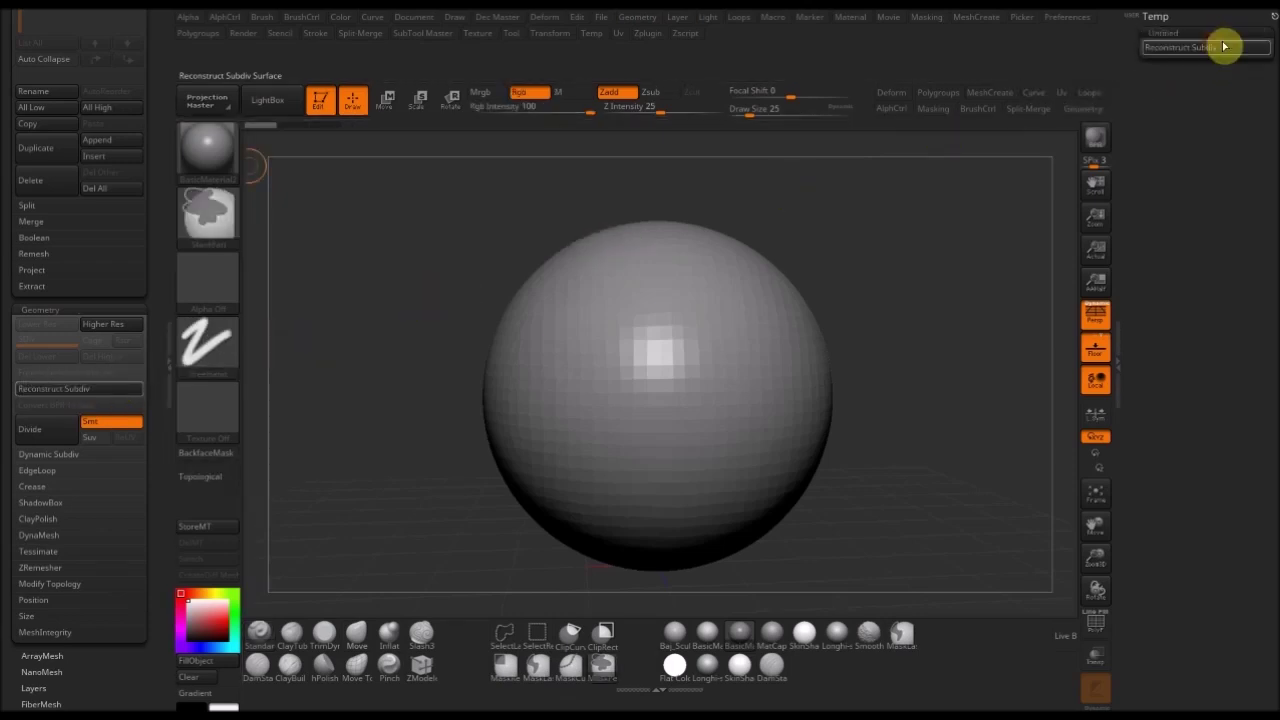
- Toggle the Temp menu's Untitled subpalette between collapsed and expanded, and hide the tray holding the Tool palette
{"action": "left_click", "coordinate": [1194, 33]}
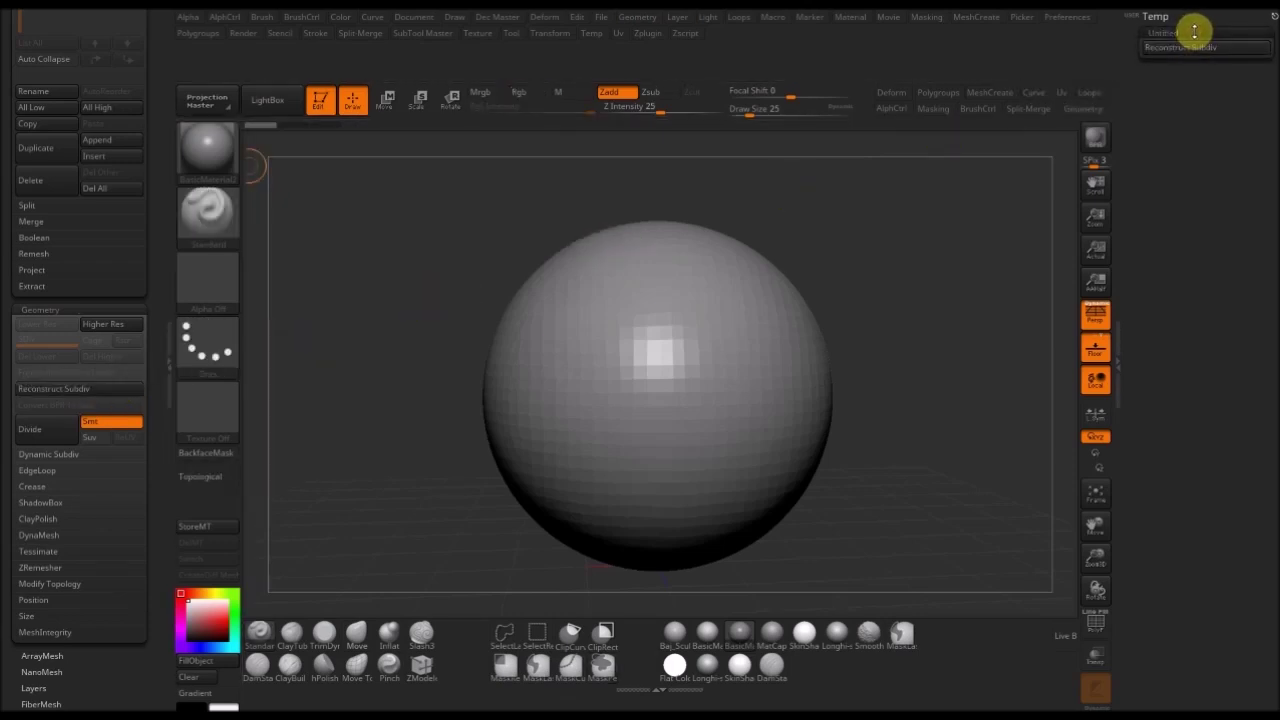
{"action": "left_click", "coordinate": [1172, 32]}
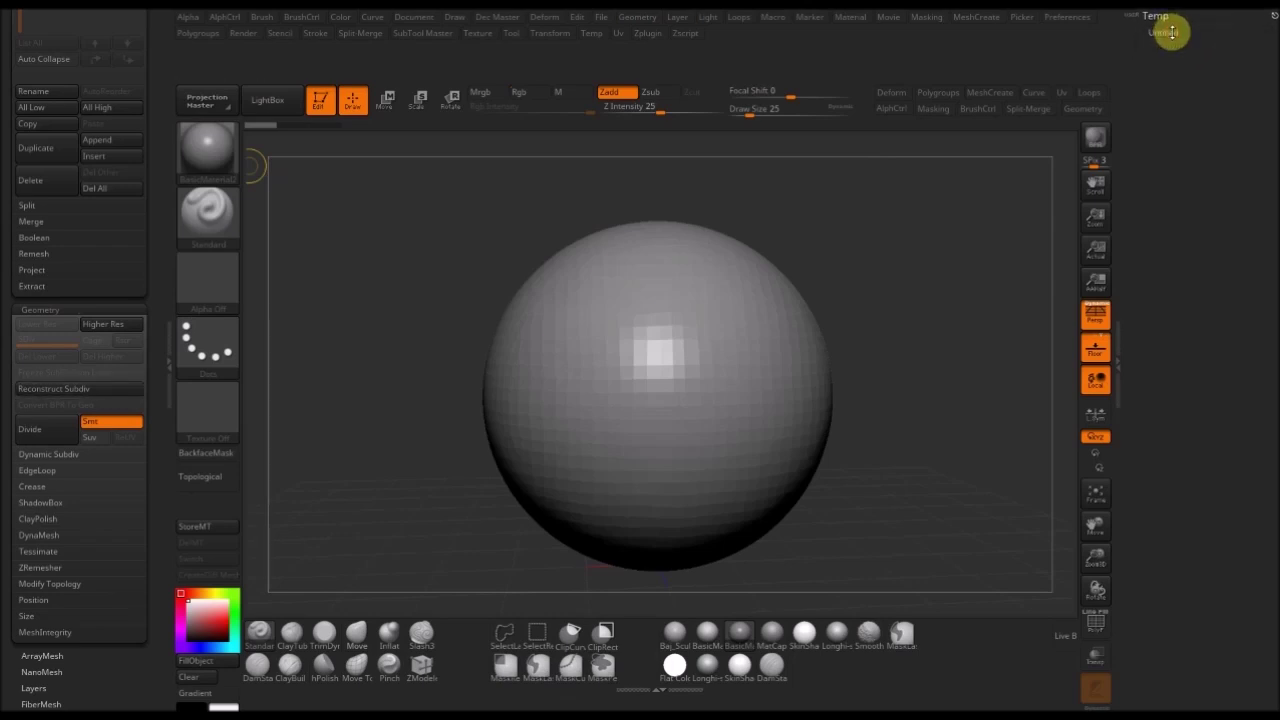
{"action": "left_click", "coordinate": [1172, 32]}
{"action": "left_click", "coordinate": [1173, 33]}
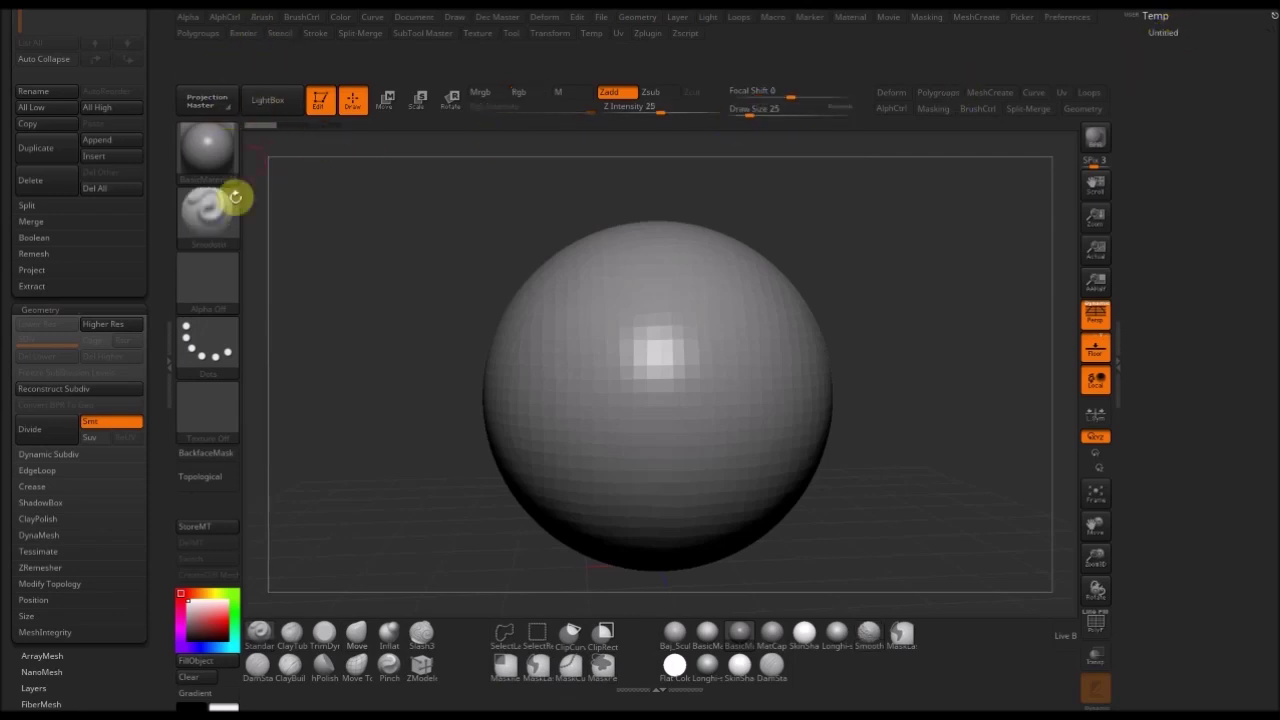
{"action": "double_click", "coordinate": [165, 363]}
{"action": "left_click", "coordinate": [1172, 32]}
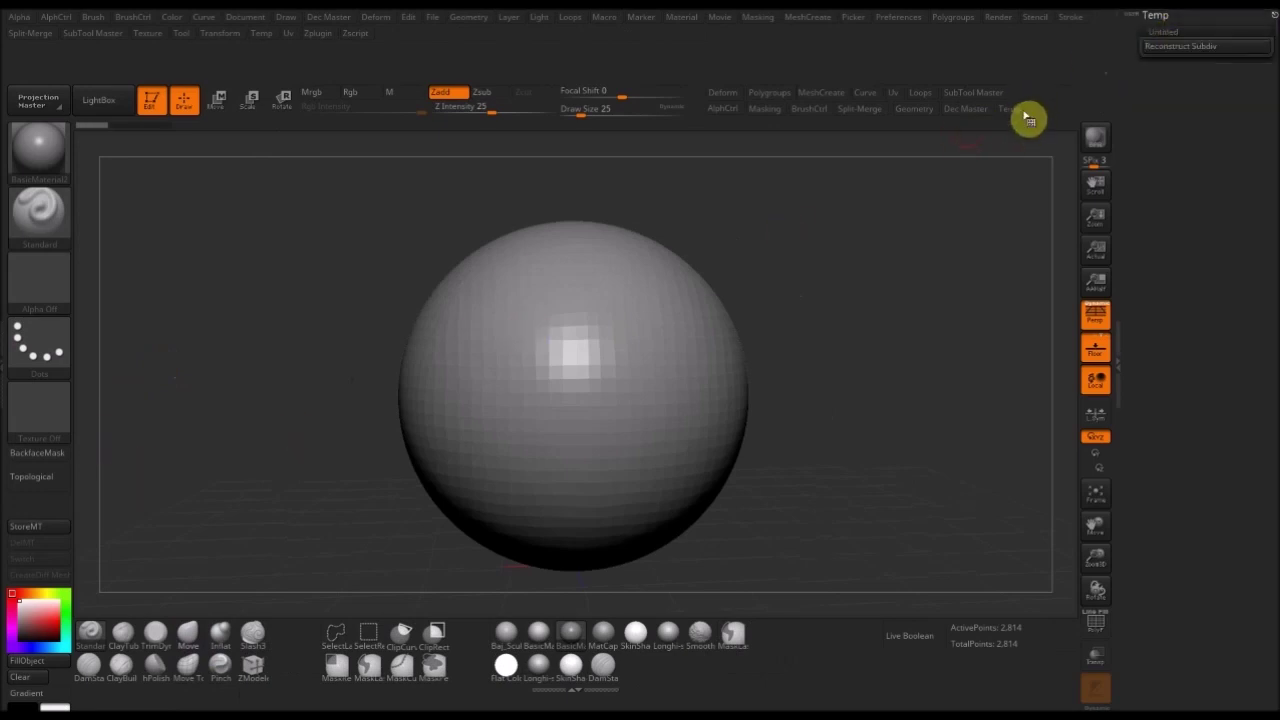
- Remove the Temp menu from its tray and hide the empty tray
{"action": "left_click", "coordinate": [1268, 18]}
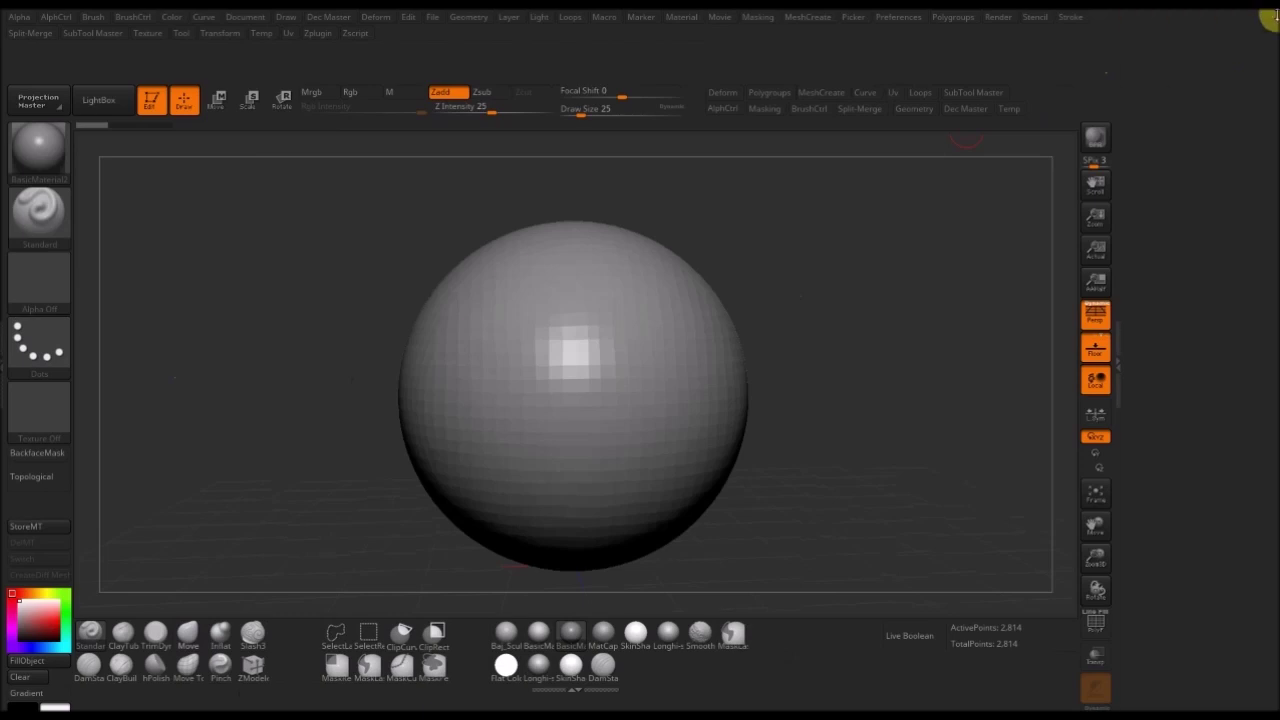
{"action": "left_click", "coordinate": [1120, 378]}
{"action": "double_click", "coordinate": [1122, 378]}
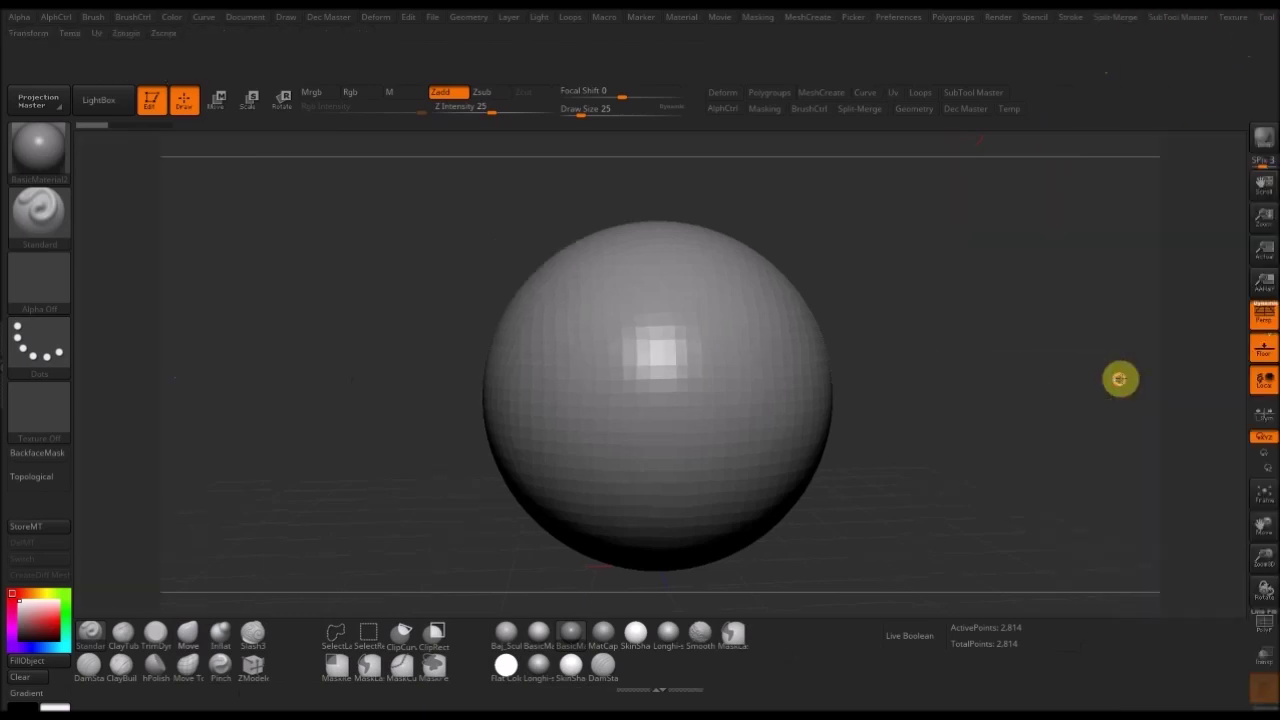
- Examine the Temp and Geometry menus in the shelf, collapse and expand the Geometry subpalette, and reopen the empty tray
{"action": "left_click", "coordinate": [1010, 109]}
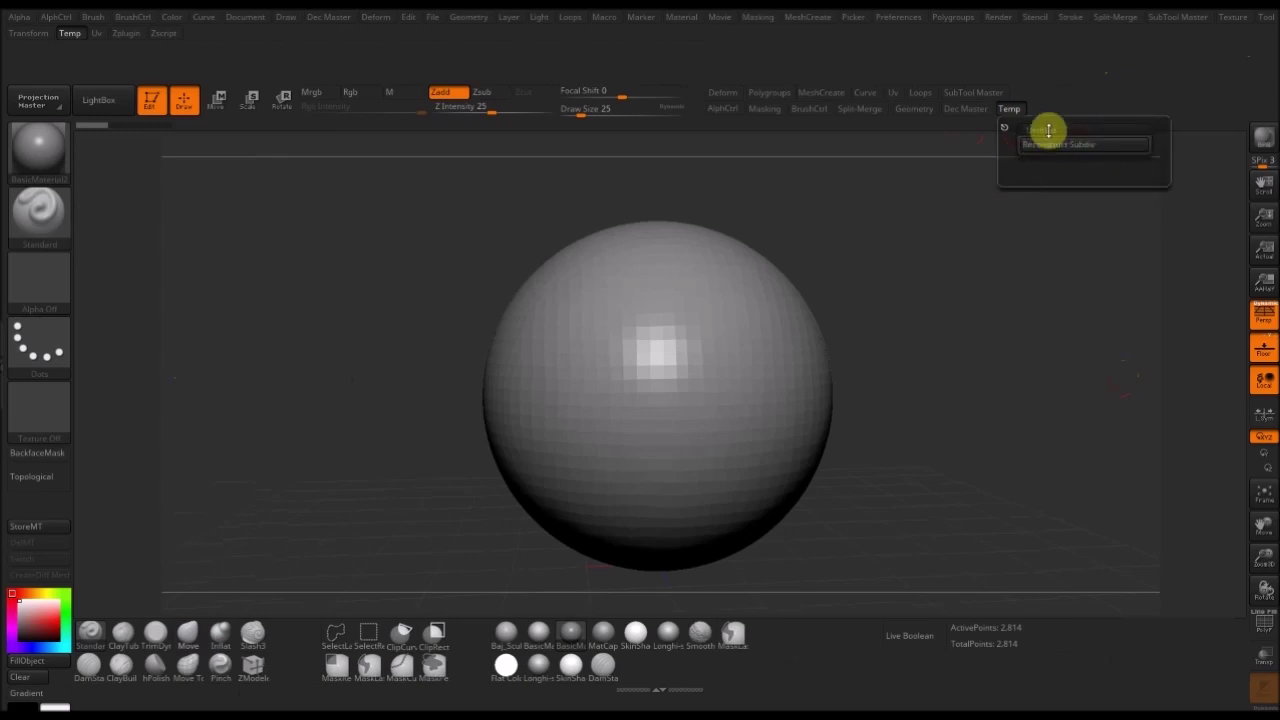
{"action": "left_click", "coordinate": [926, 112]}
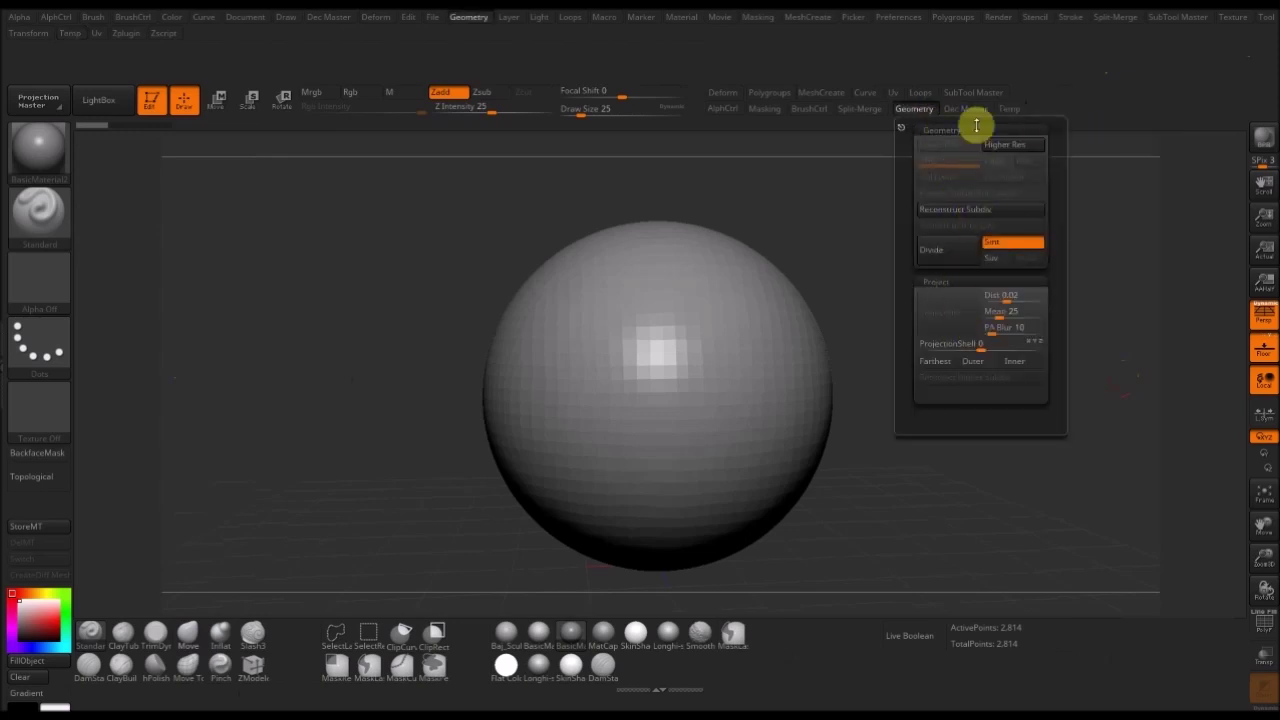
{"action": "left_click", "coordinate": [978, 127]}
{"action": "left_click", "coordinate": [979, 127]}
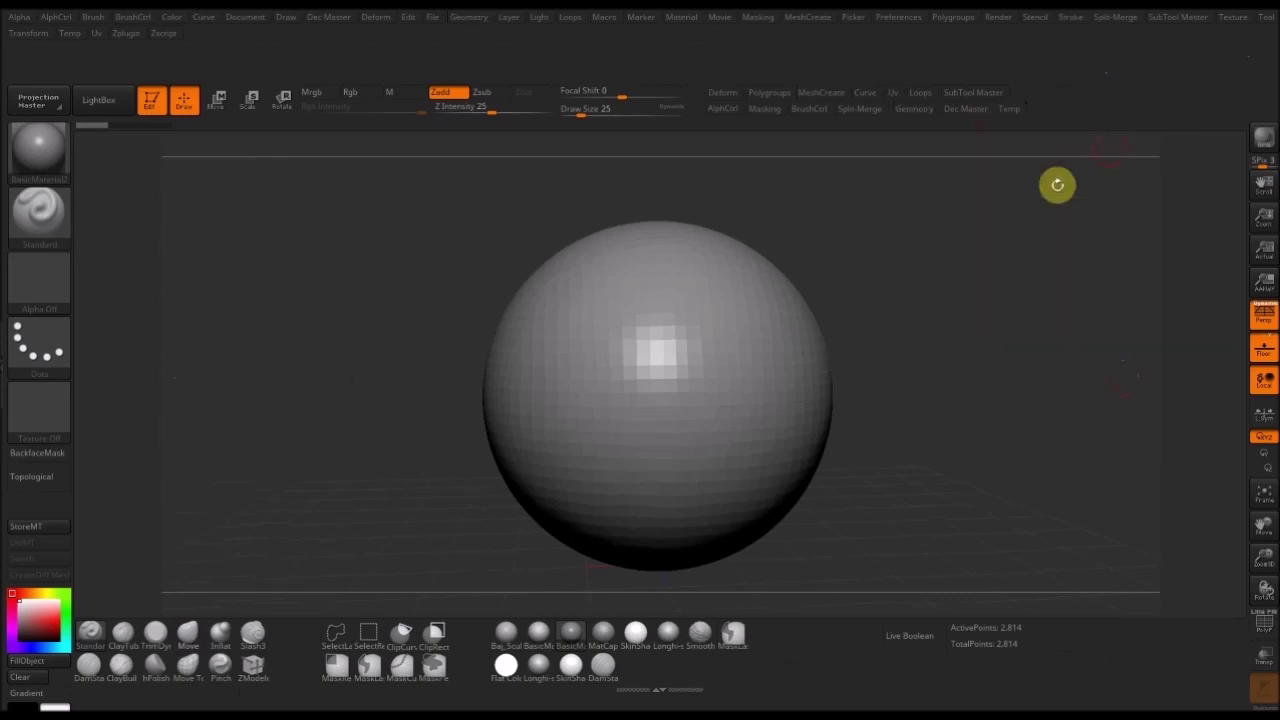
{"action": "left_click", "coordinate": [925, 110]}
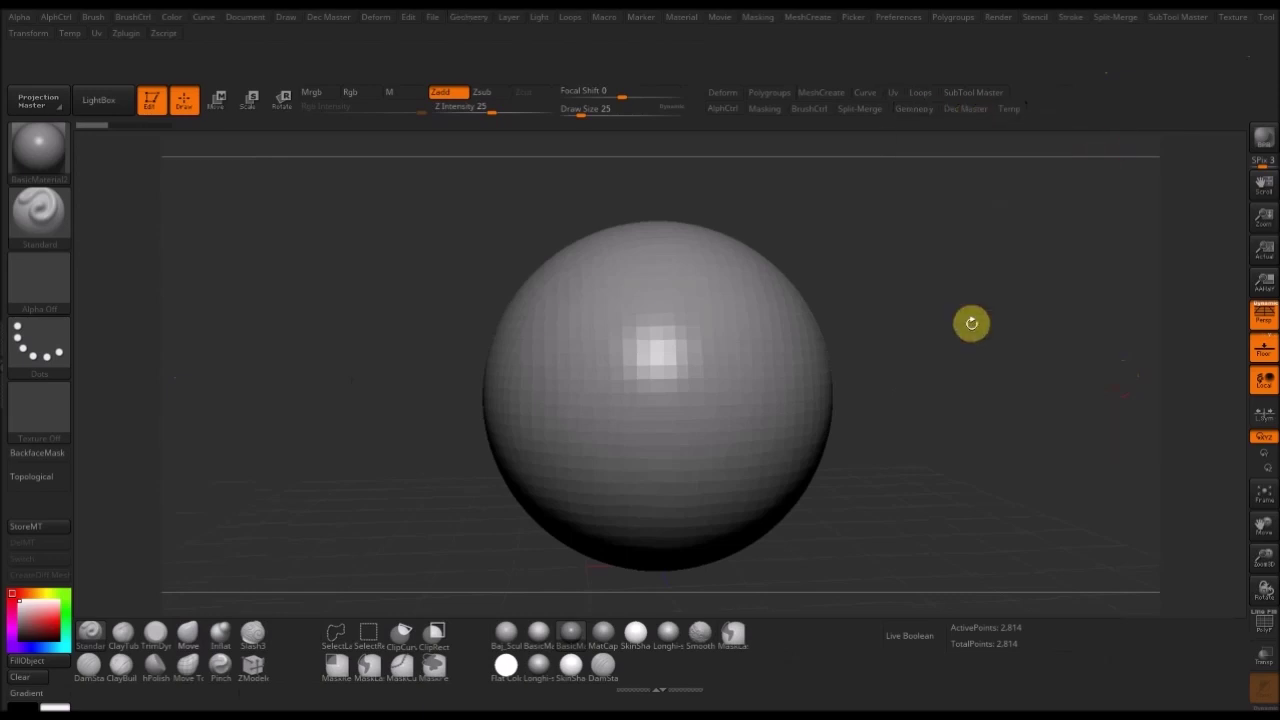
{"action": "left_click", "coordinate": [928, 112]}
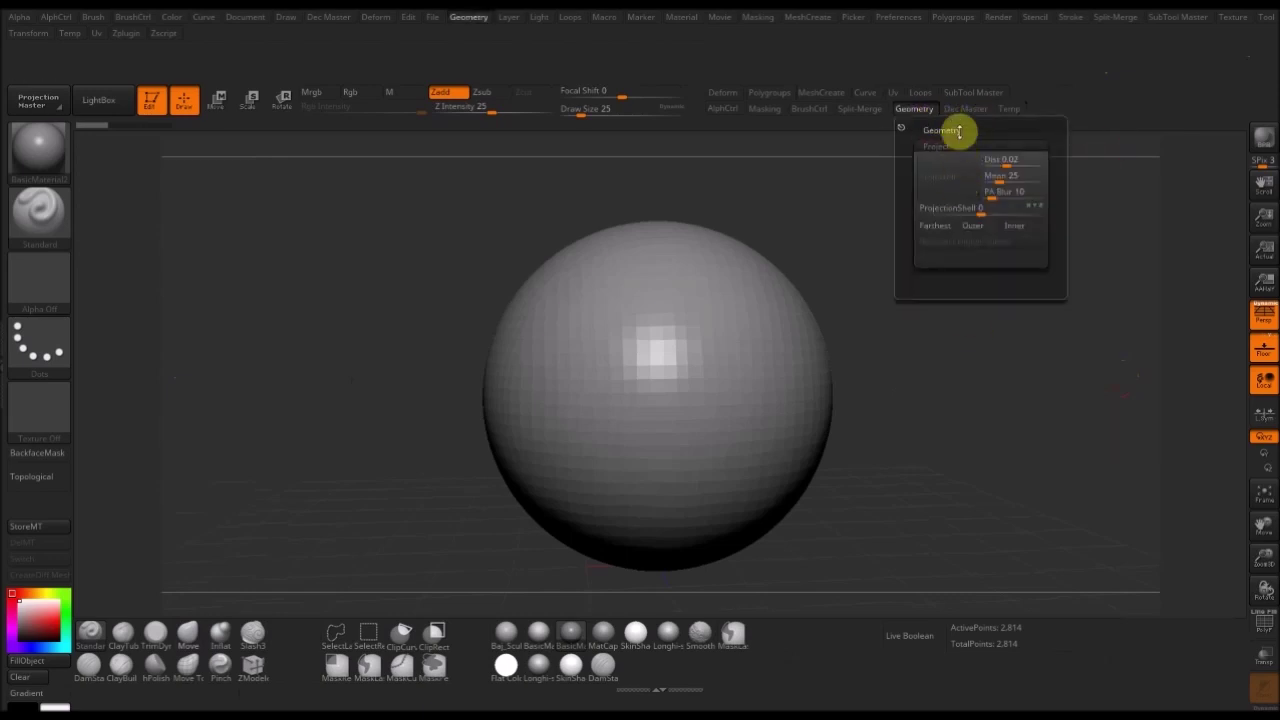
{"action": "left_click", "coordinate": [963, 127]}
{"action": "key", "text": "shift"}
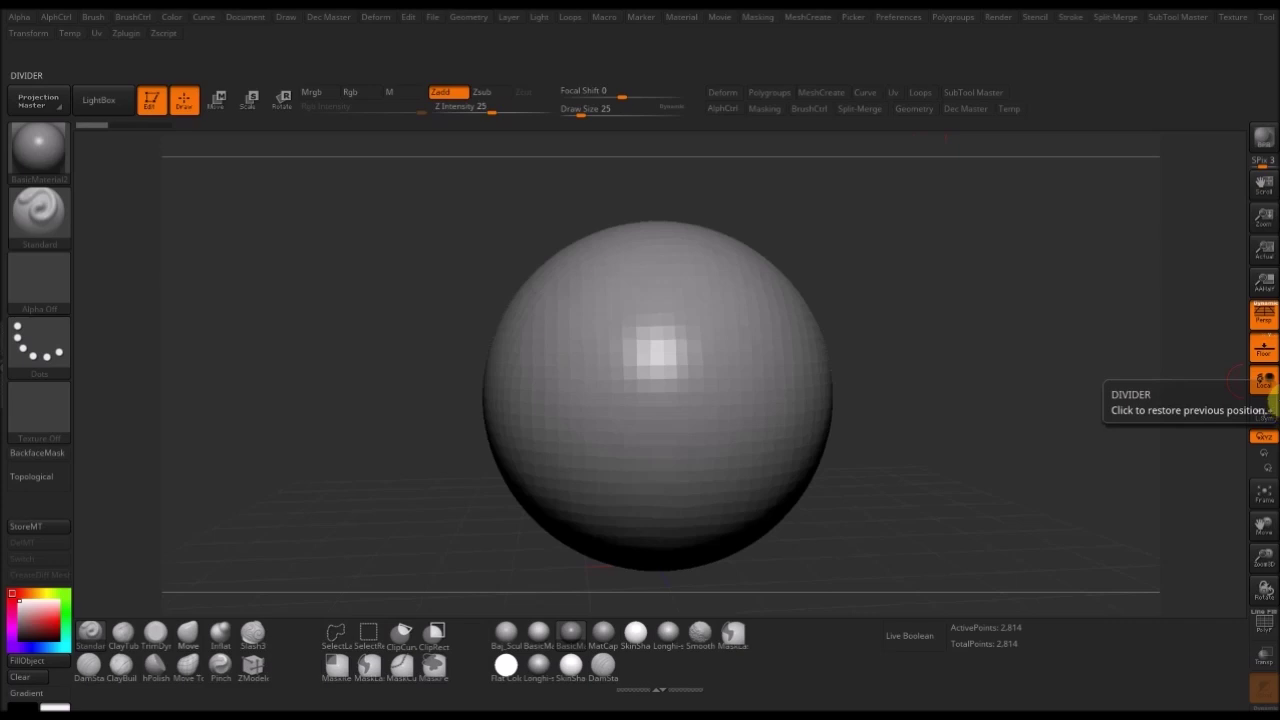
{"action": "left_click", "coordinate": [1272, 404]}
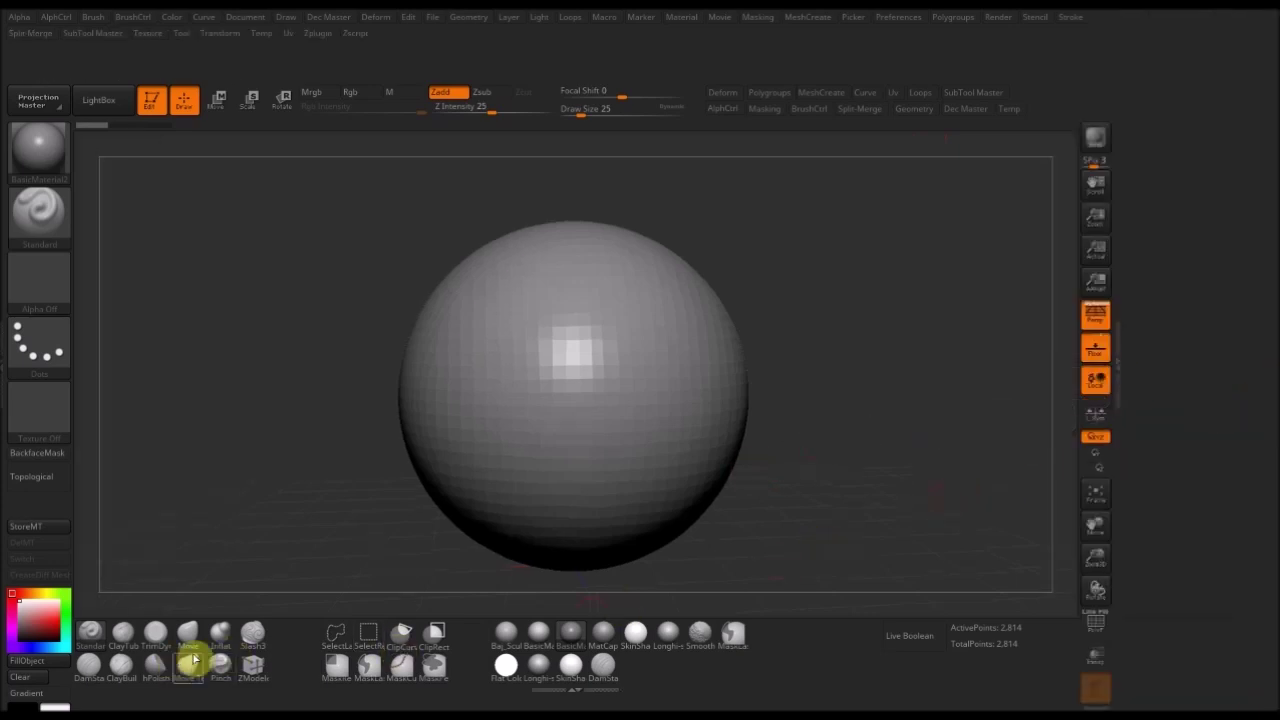
{"action": "left_click", "coordinate": [901, 18]}
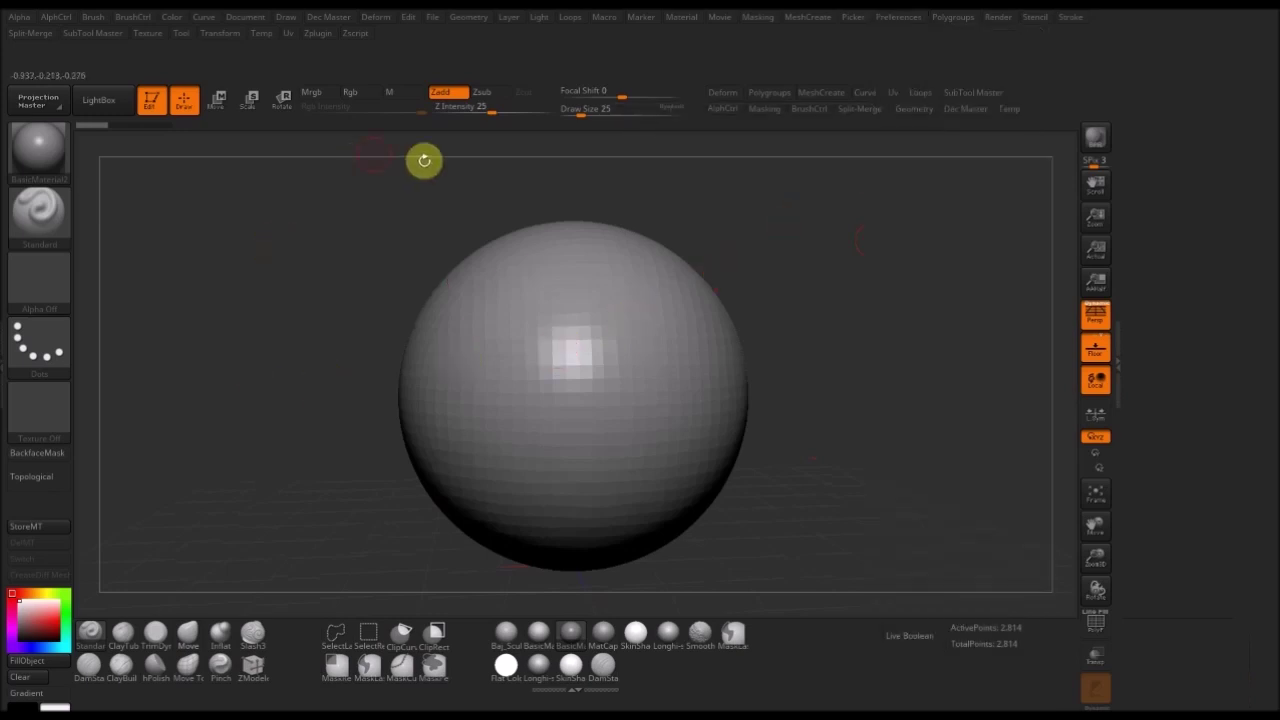
{"action": "mouse_move", "coordinate": [291, 457]}
{"action": "left_mouse_down", "text": "alt"}
{"action": "mouse_move", "coordinate": [277, 434]}
{"action": "mouse_move", "coordinate": [270, 451]}
{"action": "left_mouse_up", "text": "alt"}
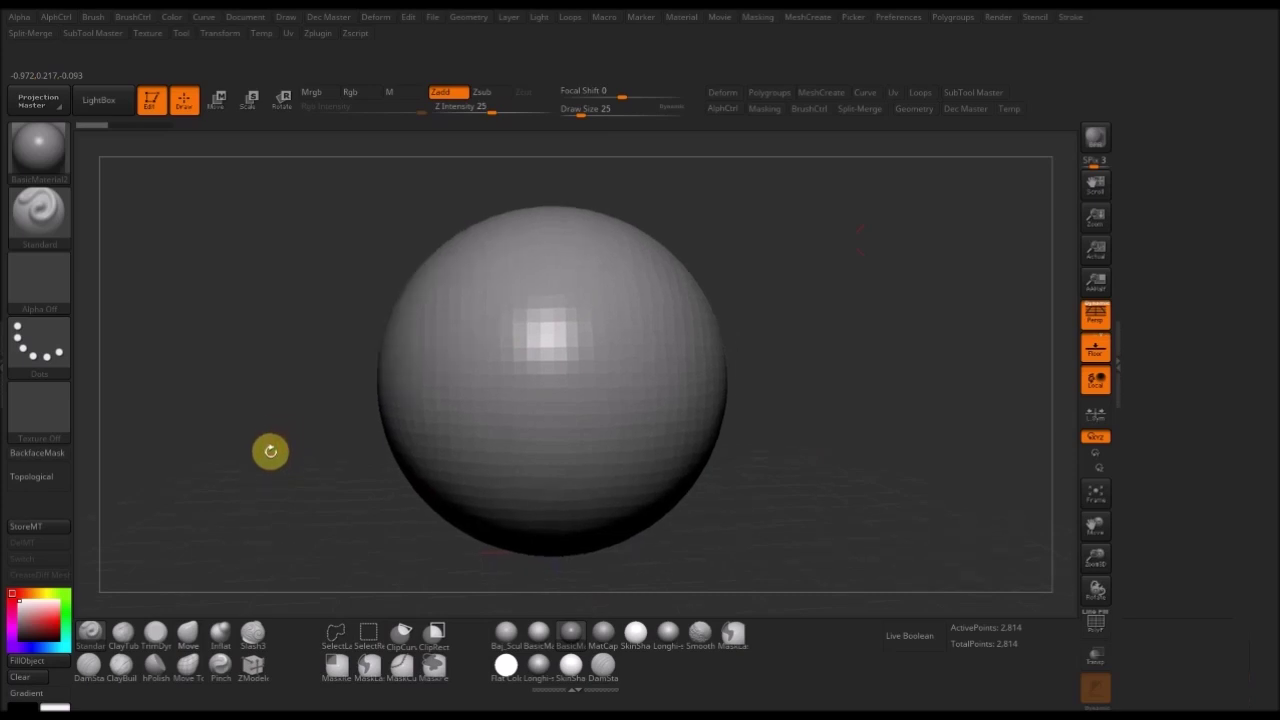
{"action": "left_click", "coordinate": [189, 36]}
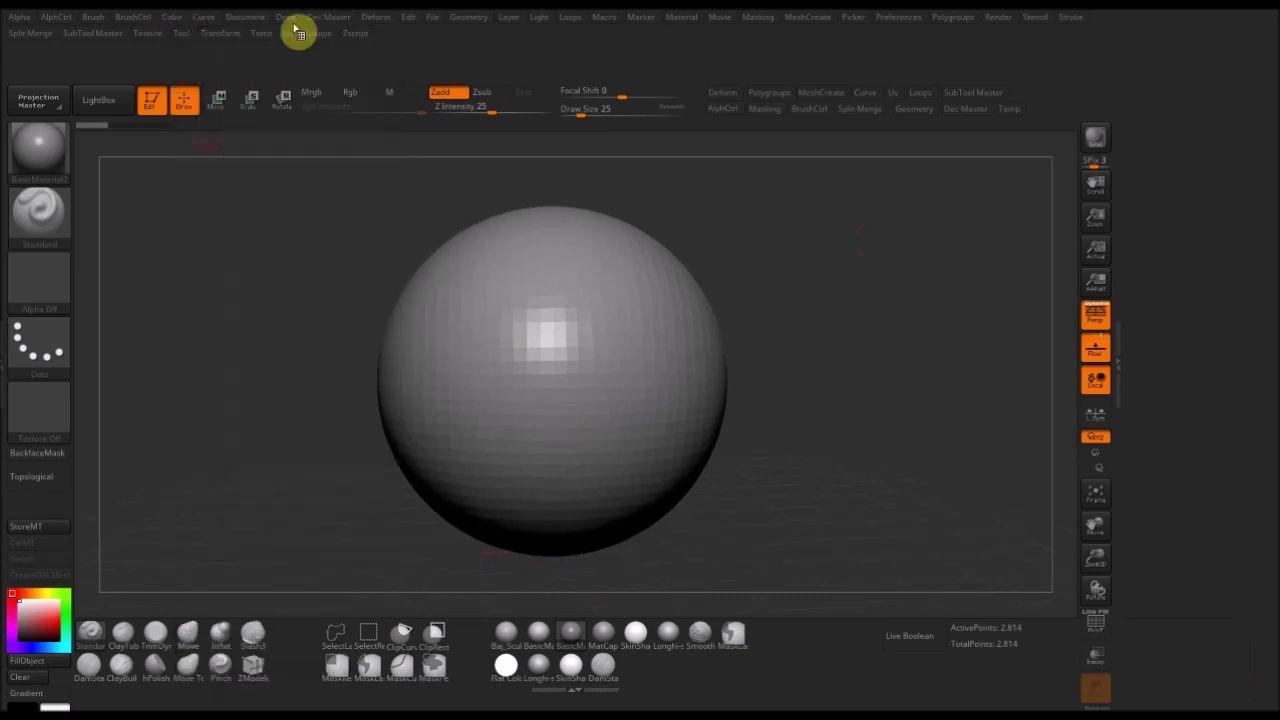
{"action": "left_click", "coordinate": [290, 22]}
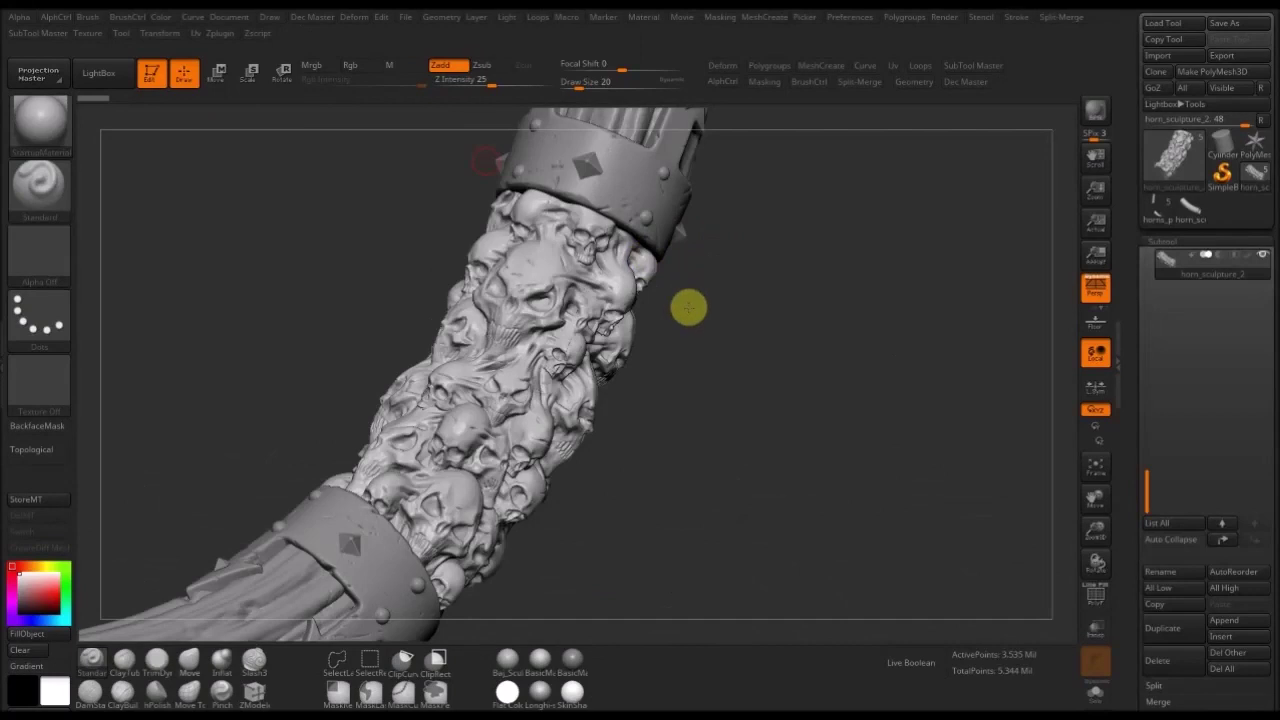
- Examine the sculpted skulls on the horn_sculpture_2 model from several angles
{"action": "mouse_move", "coordinate": [799, 387]}
{"action": "left_mouse_down"}
{"action": "mouse_move", "coordinate": [597, 349]}
{"action": "mouse_move", "coordinate": [734, 346]}
{"action": "mouse_move", "coordinate": [677, 336]}
{"action": "mouse_move", "coordinate": [689, 360]}
{"action": "mouse_move", "coordinate": [669, 366]}
{"action": "mouse_move", "coordinate": [686, 557]}
{"action": "mouse_move", "coordinate": [707, 525]}
{"action": "mouse_move", "coordinate": [671, 471]}
{"action": "mouse_move", "coordinate": [783, 443]}
{"action": "mouse_move", "coordinate": [510, 378]}
{"action": "left_mouse_up"}
{"action": "mouse_move", "coordinate": [708, 370]}
{"action": "left_mouse_down"}
{"action": "mouse_move", "coordinate": [700, 400]}
{"action": "mouse_move", "coordinate": [781, 417]}
{"action": "left_mouse_up"}
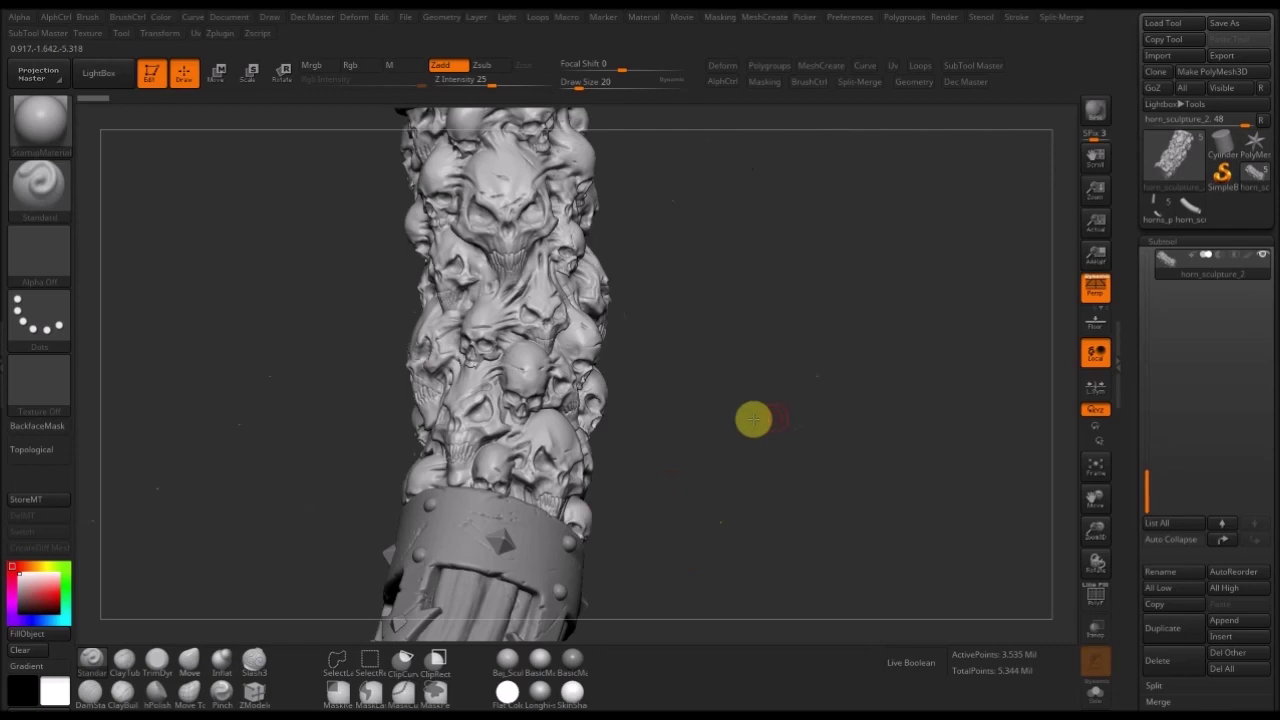
{"action": "left_click_drag", "start_coordinate": [766, 417], "coordinate": [726, 420]}
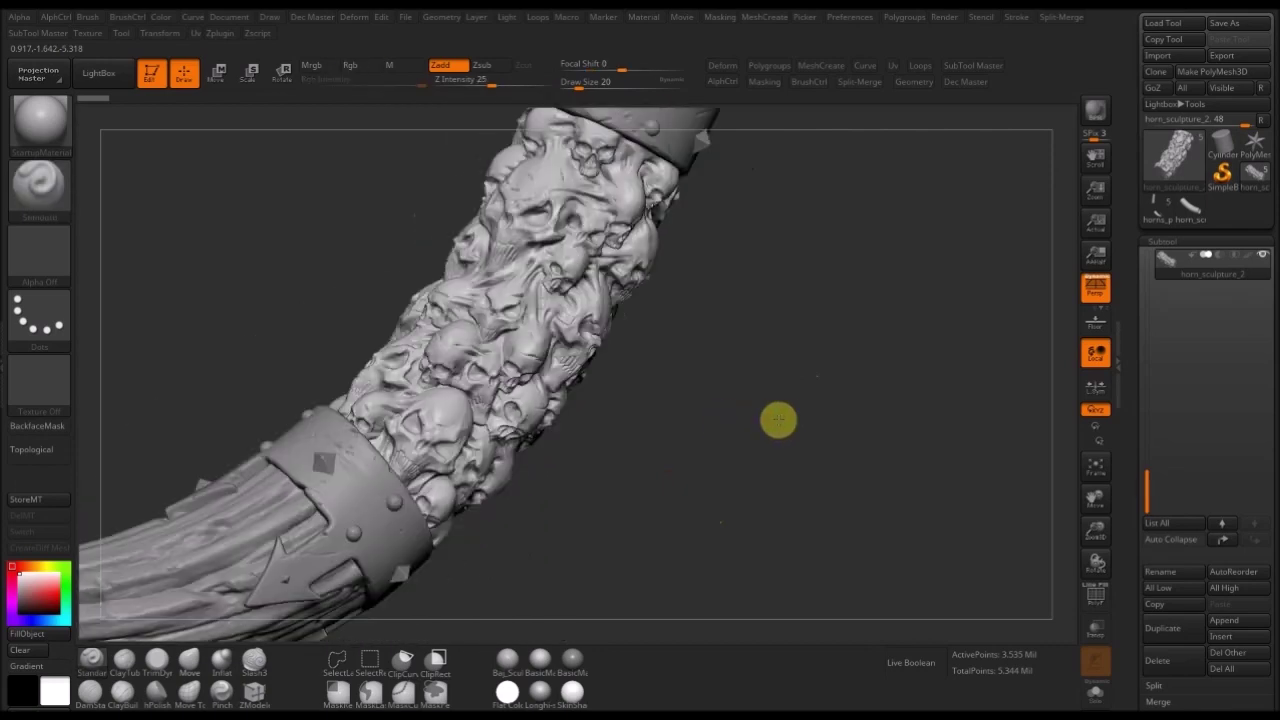
{"action": "mouse_move", "coordinate": [777, 420]}
{"action": "left_mouse_down"}
{"action": "mouse_move", "coordinate": [740, 432]}
{"action": "mouse_move", "coordinate": [734, 466]}
{"action": "left_mouse_up"}
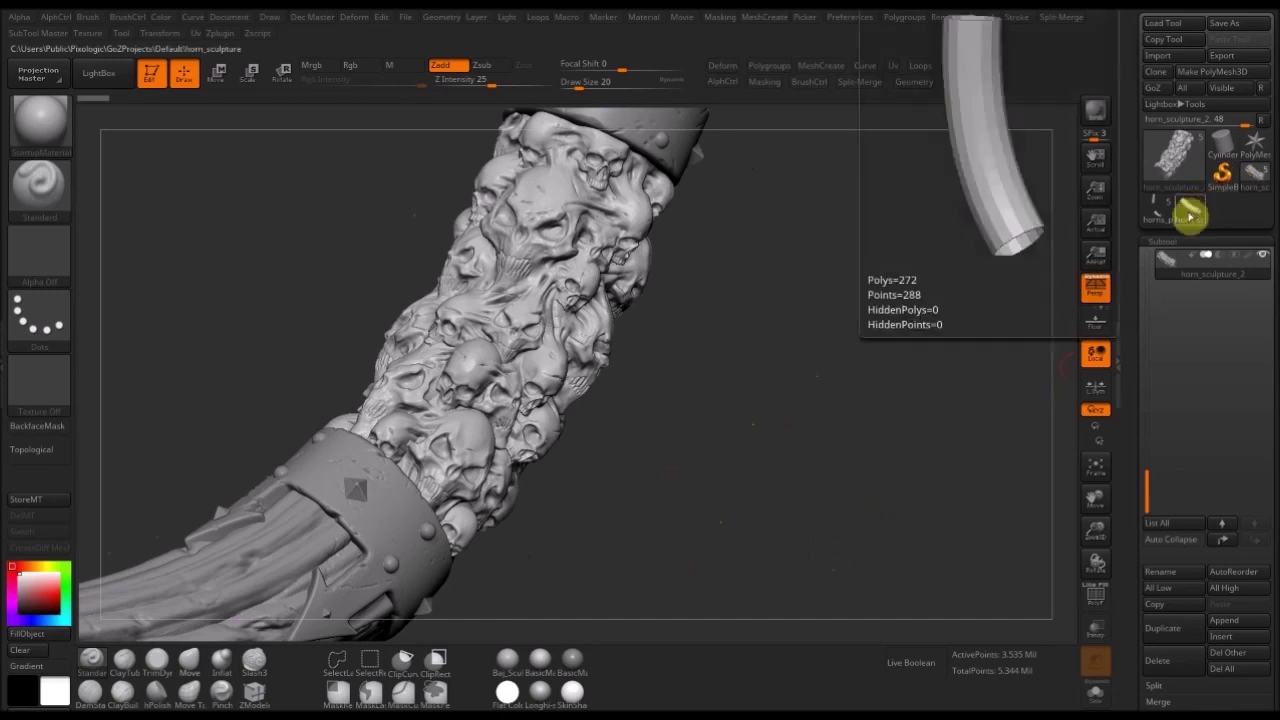
- Switch to the horn proxy tool and make its horn_sculpture1 subtool active
{"action": "left_click", "coordinate": [1162, 212]}
{"action": "left_click_drag", "start_coordinate": [704, 332], "coordinate": [631, 297]}
{"action": "left_click_drag", "start_coordinate": [837, 326], "coordinate": [960, 350]}
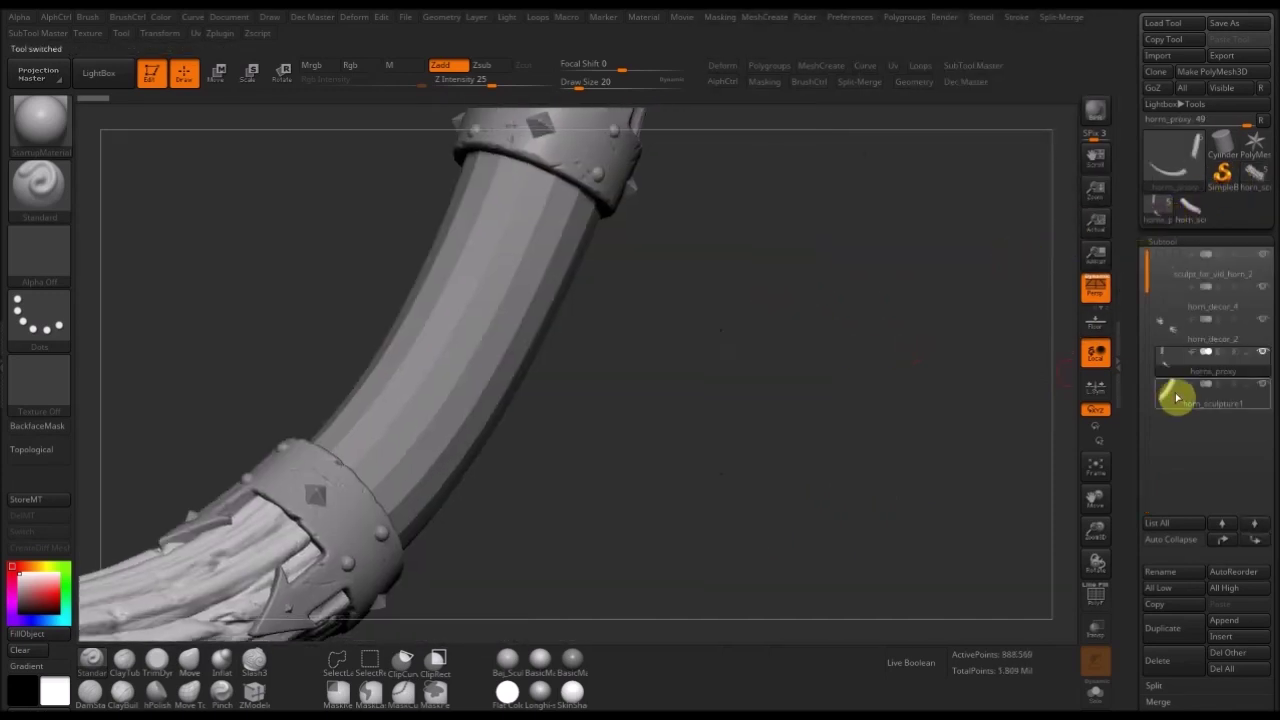
{"action": "left_click", "coordinate": [1172, 397]}
{"action": "left_click_drag", "start_coordinate": [634, 371], "coordinate": [651, 346]}
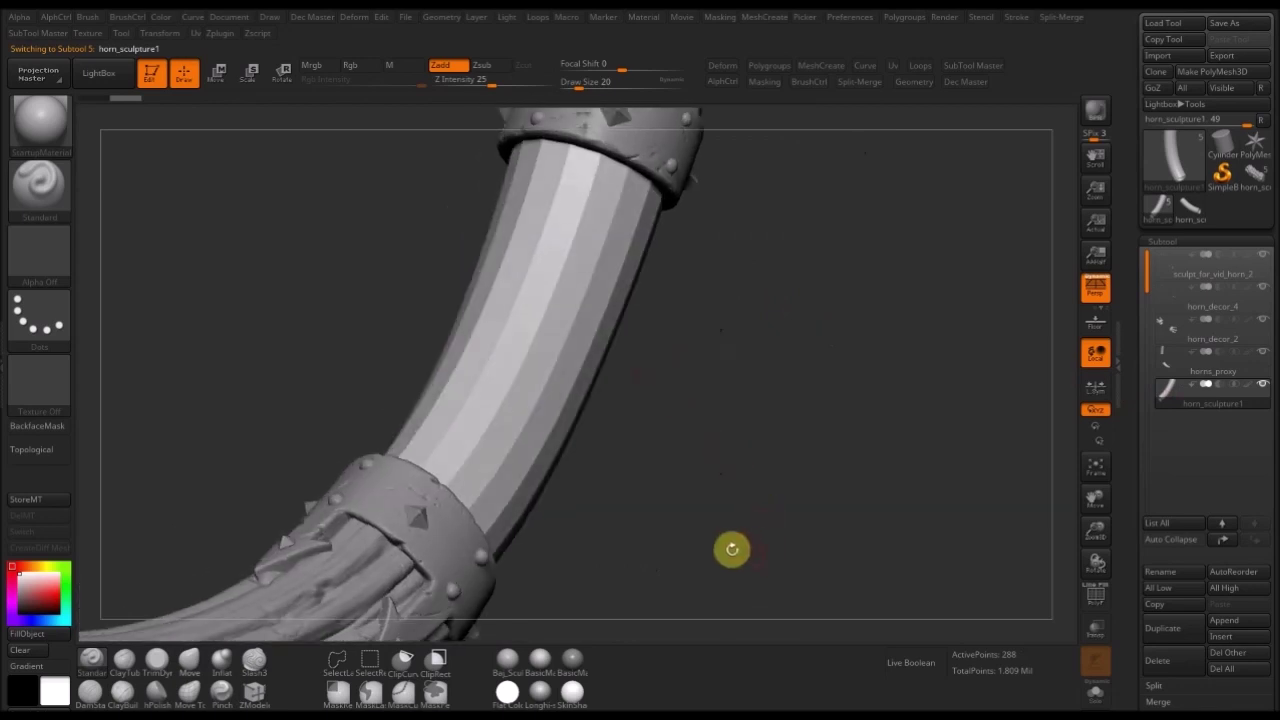
- Choose the im_skull01 insert mesh brush
{"action": "left_click", "coordinate": [42, 211]}
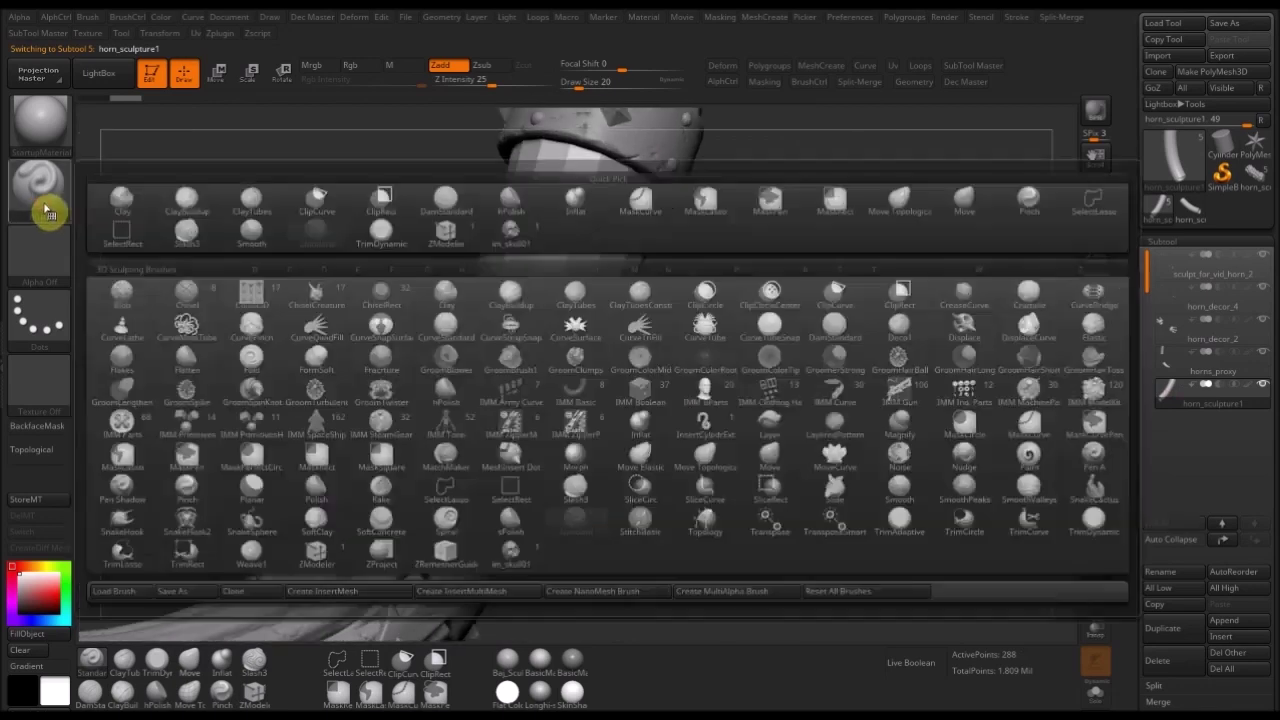
{"action": "left_click", "coordinate": [517, 571]}
- Try inserting a few skulls down the side of the bare horn shaft and undo them
{"action": "left_click_drag", "start_coordinate": [707, 454], "coordinate": [681, 379]}
{"action": "mouse_move", "coordinate": [624, 312]}
{"action": "left_mouse_down"}
{"action": "mouse_move", "coordinate": [626, 357]}
{"action": "mouse_move", "coordinate": [646, 380]}
{"action": "mouse_move", "coordinate": [569, 423]}
{"action": "mouse_move", "coordinate": [610, 448]}
{"action": "mouse_move", "coordinate": [594, 486]}
{"action": "left_mouse_up"}
{"action": "left_click_drag", "start_coordinate": [814, 451], "coordinate": [653, 321]}
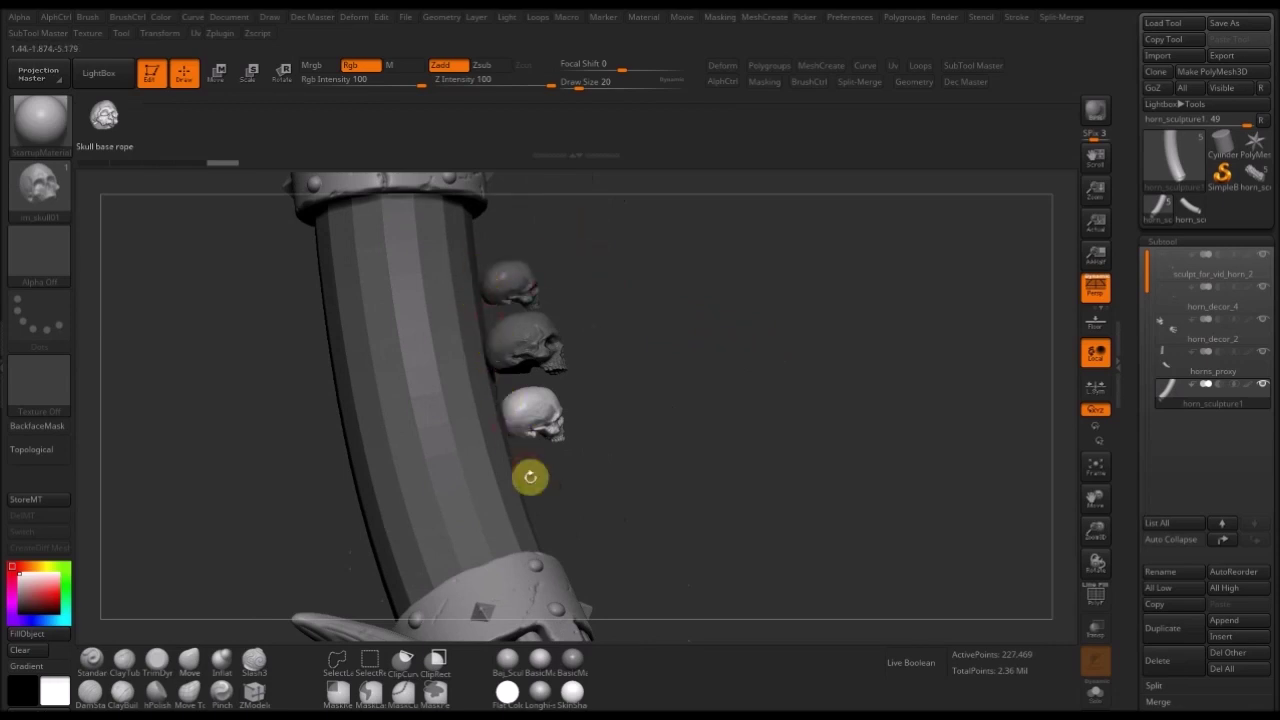
{"action": "mouse_move", "coordinate": [726, 371]}
{"action": "left_mouse_down"}
{"action": "mouse_move", "coordinate": [699, 405]}
{"action": "mouse_move", "coordinate": [617, 409]}
{"action": "mouse_move", "coordinate": [746, 414]}
{"action": "mouse_move", "coordinate": [720, 417]}
{"action": "mouse_move", "coordinate": [720, 435]}
{"action": "left_mouse_up"}
{"action": "key", "text": "ctrl+z"}
{"action": "key", "text": "ctrl+z"}
{"action": "key", "text": "ctrl+z"}
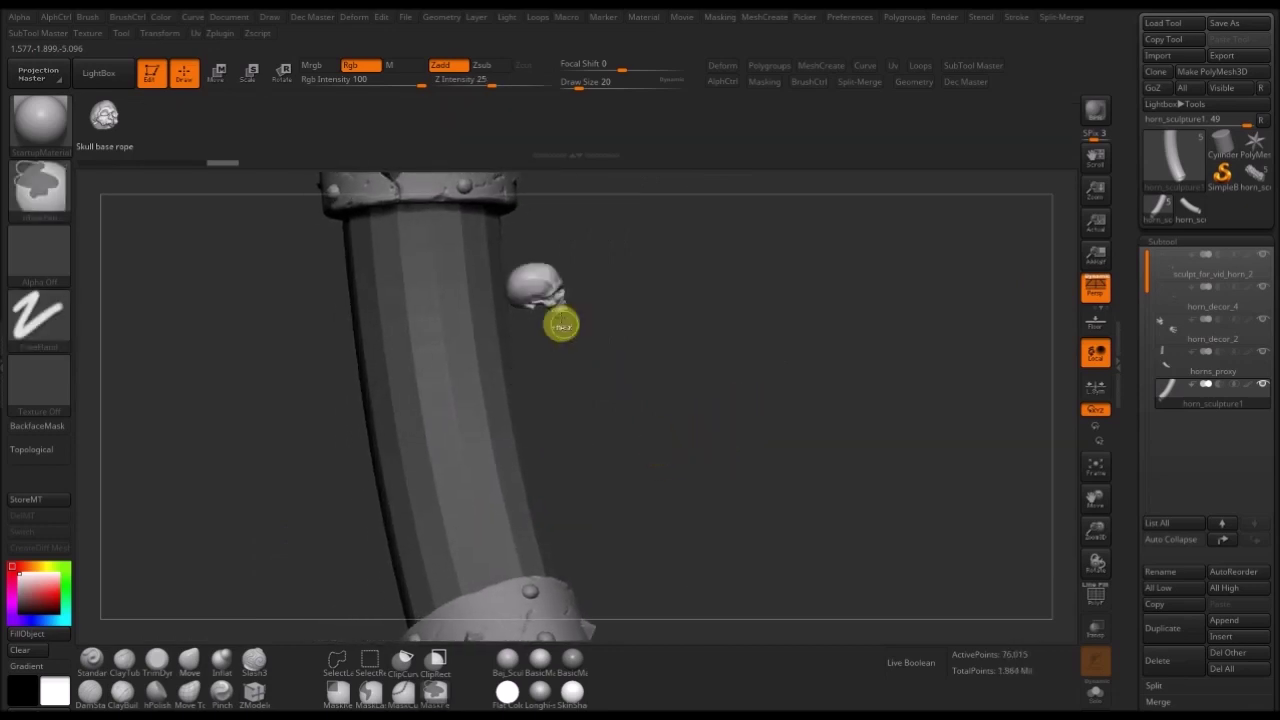
- Adjust the skull brush's Imbed depth using the custom BrushCtrl menu
{"action": "left_click", "coordinate": [90, 20]}
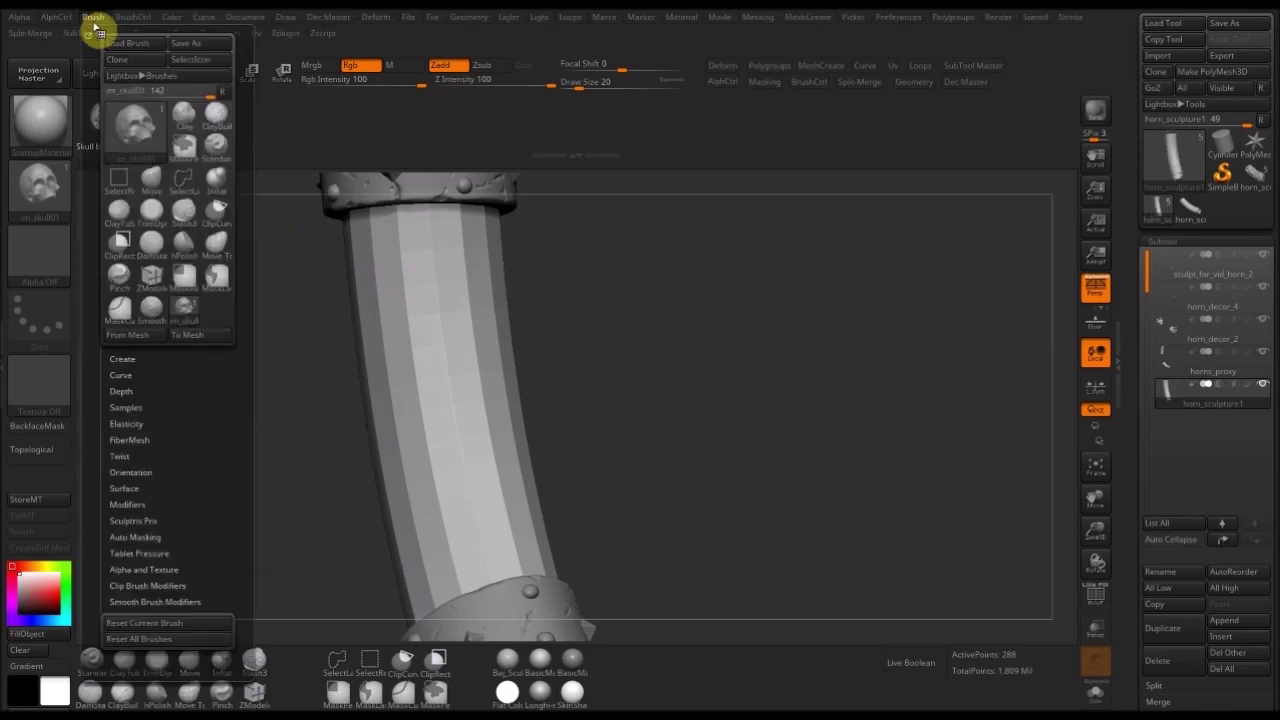
{"action": "left_click", "coordinate": [133, 390]}
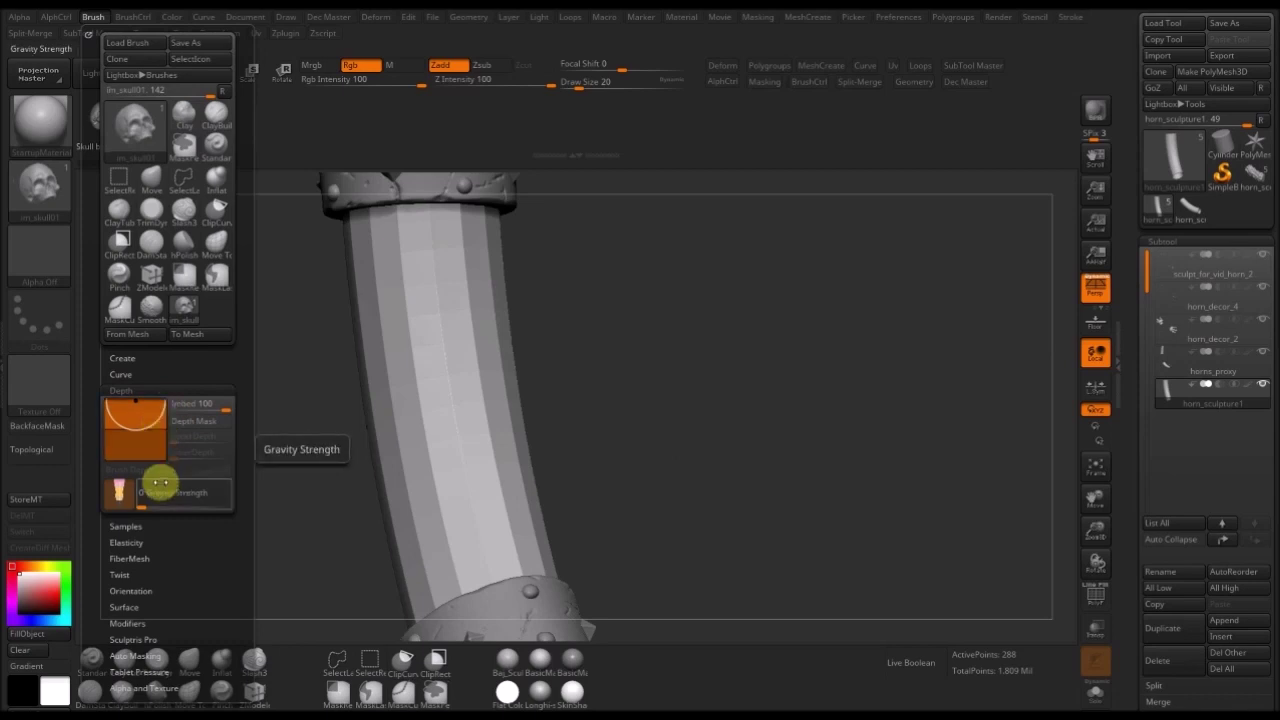
{"action": "left_click", "coordinate": [812, 82]}
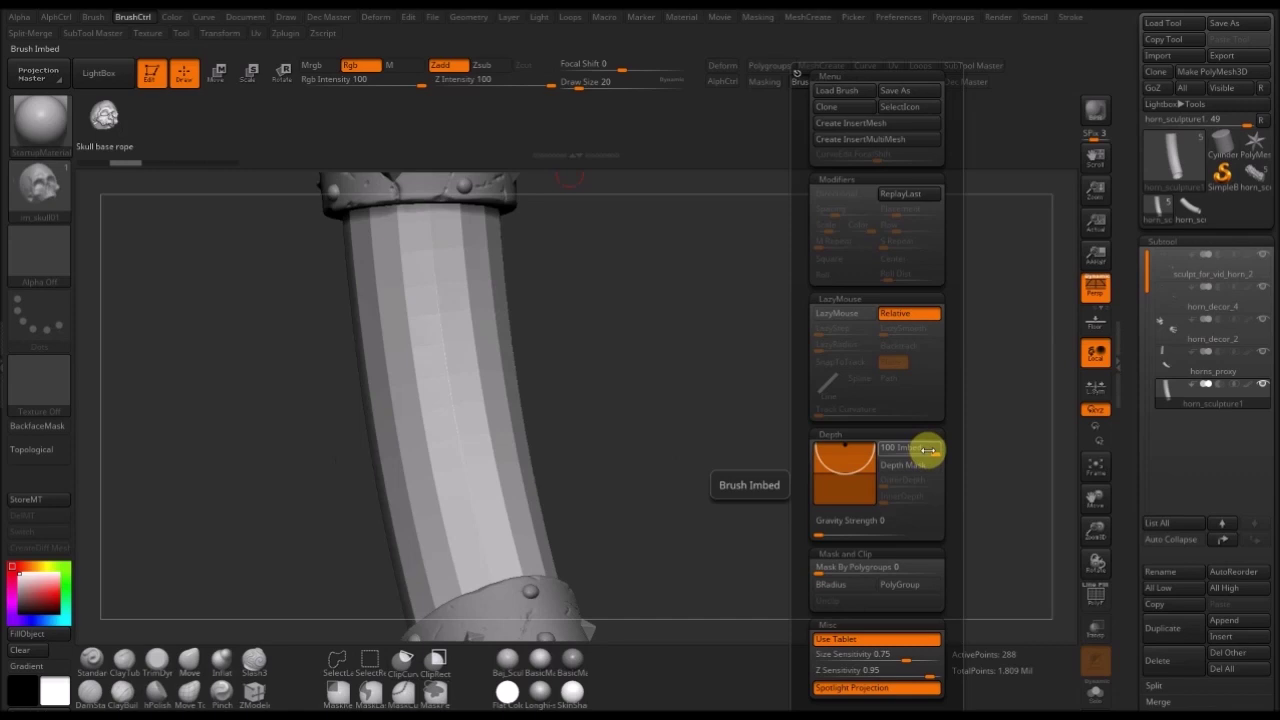
{"action": "left_click_drag", "start_coordinate": [931, 455], "coordinate": [930, 455]}
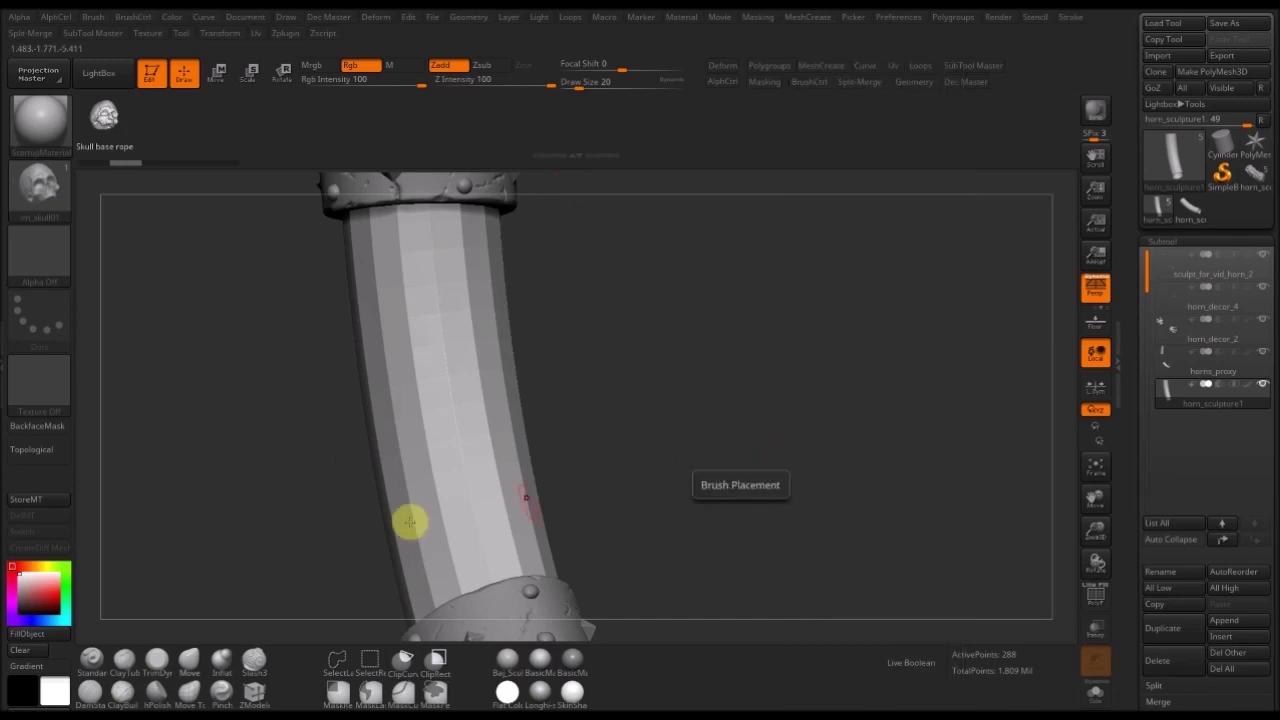
- Insert the first five skulls as a tight, overlapping cluster around the middle of the horn shaft
{"action": "left_click_drag", "start_coordinate": [688, 420], "coordinate": [517, 322]}
{"action": "left_click_drag", "start_coordinate": [489, 373], "coordinate": [494, 401]}
{"action": "left_click_drag", "start_coordinate": [595, 334], "coordinate": [546, 340]}
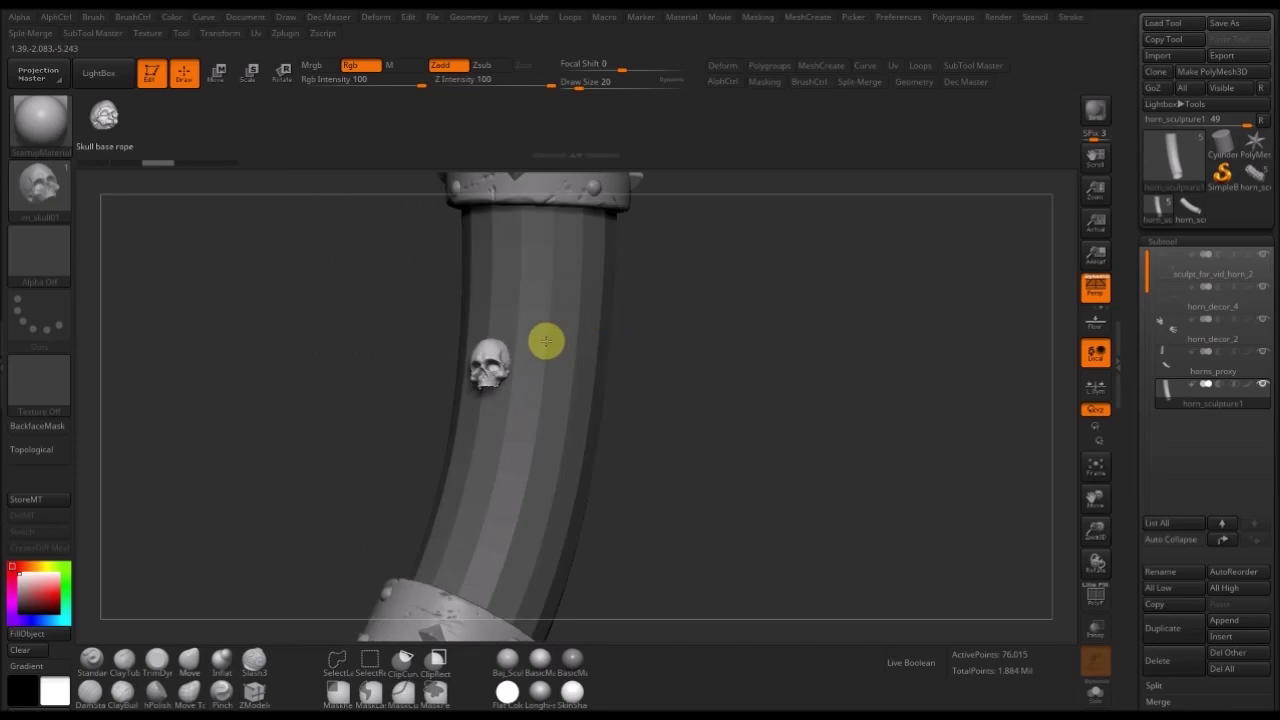
{"action": "left_click_drag", "start_coordinate": [722, 416], "coordinate": [545, 380]}
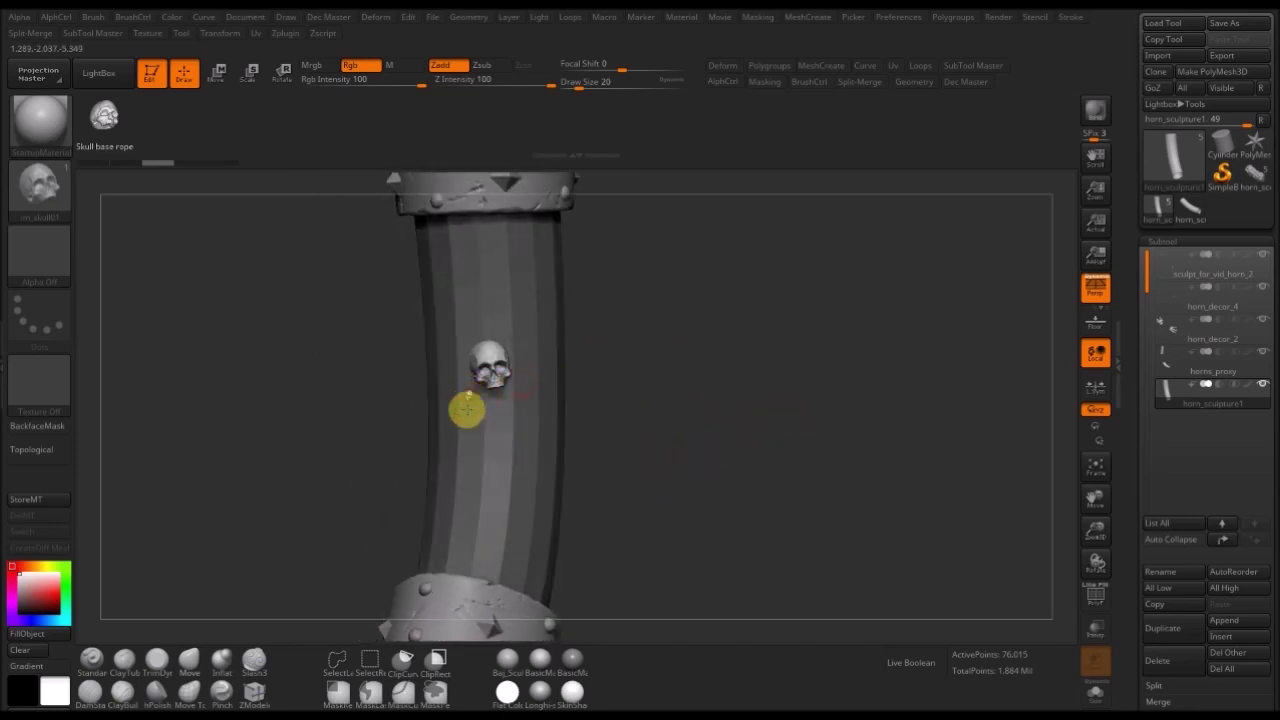
{"action": "mouse_move", "coordinate": [467, 422]}
{"action": "left_mouse_down"}
{"action": "mouse_move", "coordinate": [466, 397]}
{"action": "mouse_move", "coordinate": [457, 429]}
{"action": "mouse_move", "coordinate": [464, 417]}
{"action": "left_mouse_up"}
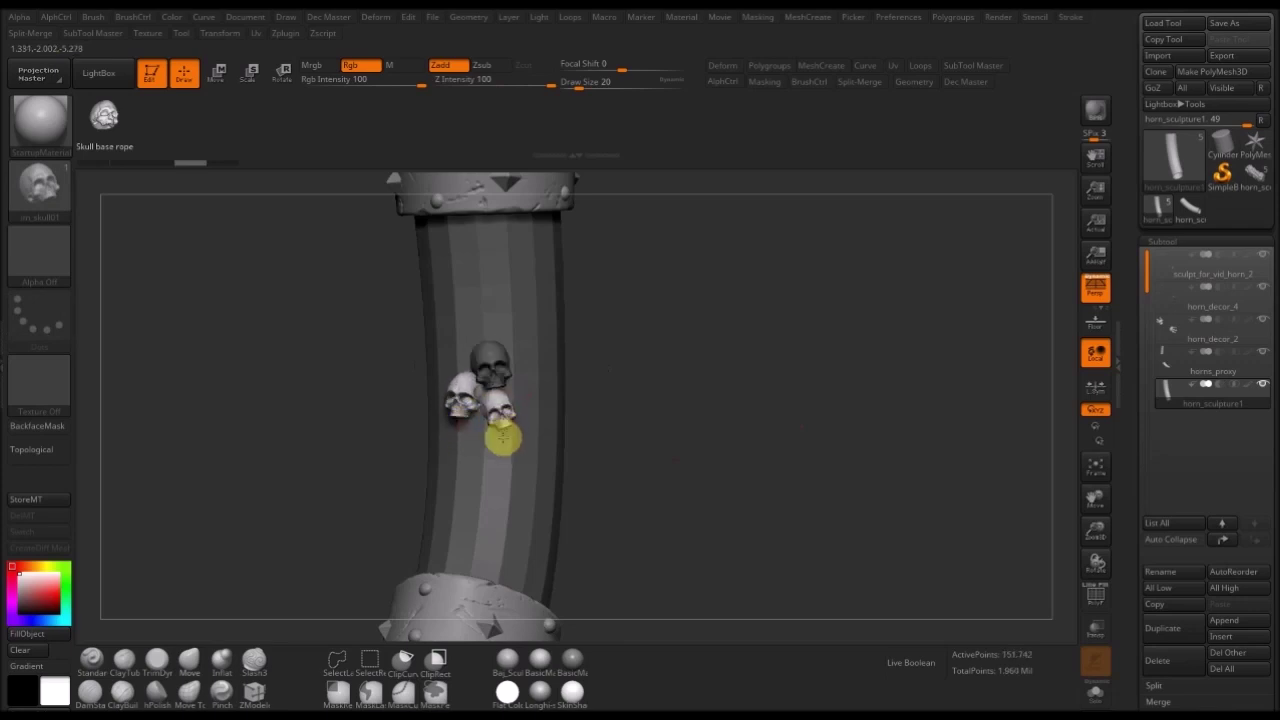
{"action": "mouse_move", "coordinate": [577, 366]}
{"action": "left_mouse_down"}
{"action": "mouse_move", "coordinate": [514, 385]}
{"action": "mouse_move", "coordinate": [515, 343]}
{"action": "left_mouse_up"}
{"action": "left_click_drag", "start_coordinate": [681, 322], "coordinate": [517, 352]}
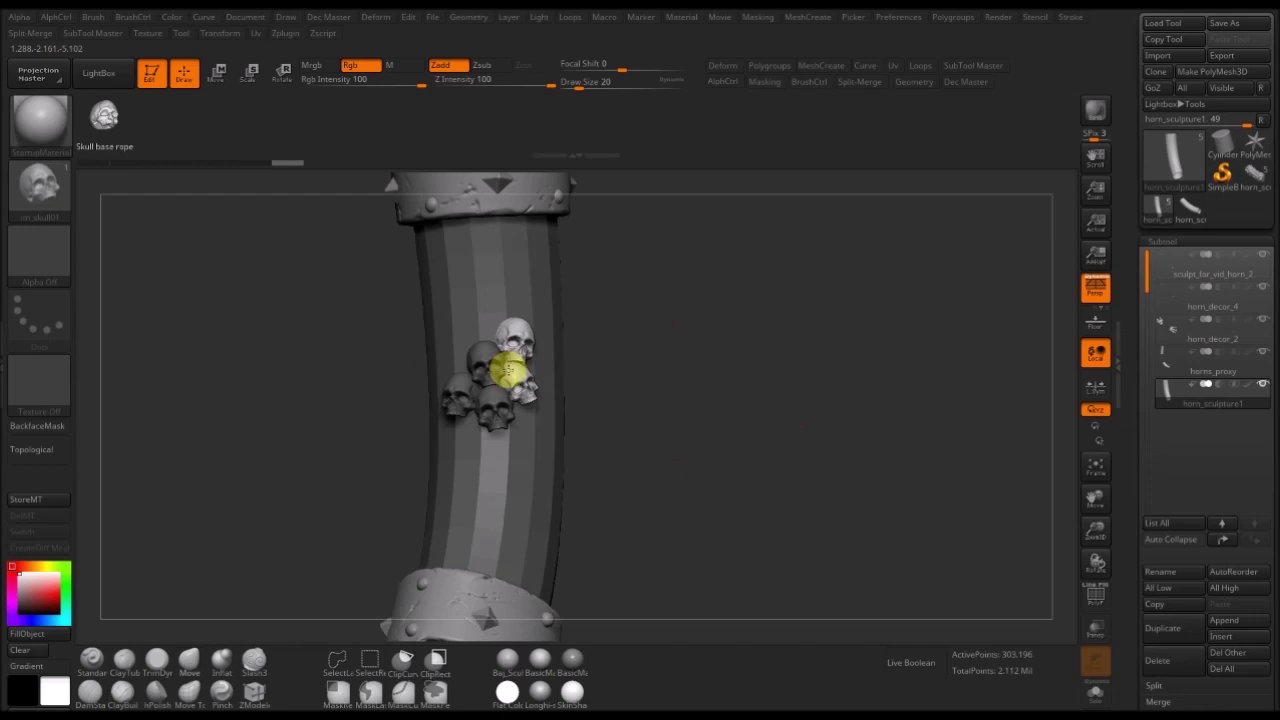
- Add a skull to the cluster's upper-left side and one at its top, redoing the top skull once
{"action": "left_click_drag", "start_coordinate": [380, 474], "coordinate": [462, 358]}
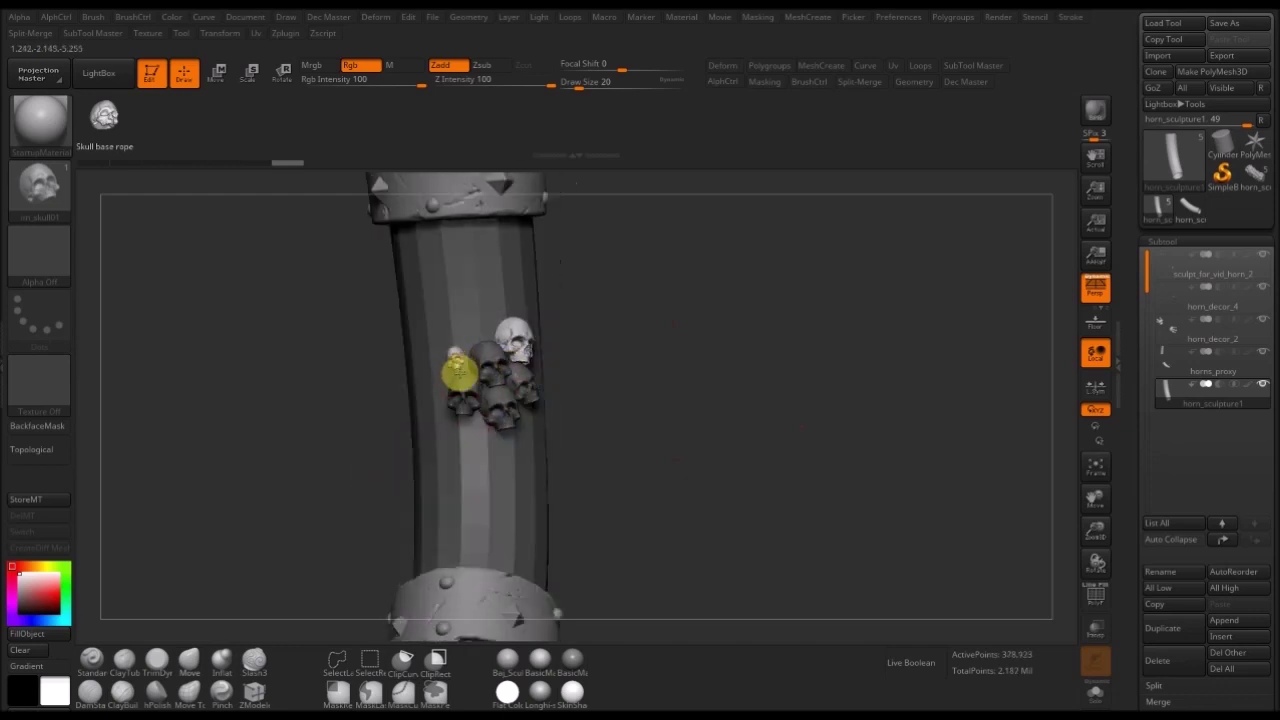
{"action": "left_click_drag", "start_coordinate": [453, 385], "coordinate": [453, 386]}
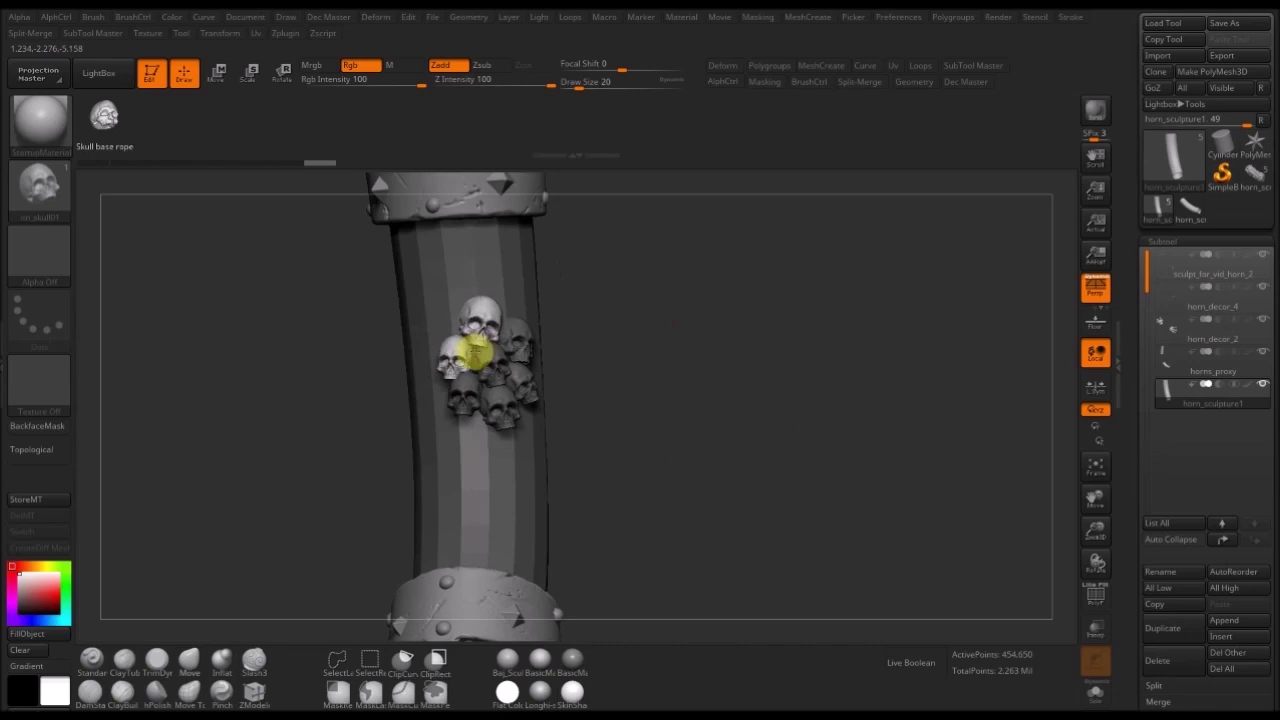
{"action": "left_click_drag", "start_coordinate": [475, 352], "coordinate": [475, 353]}
{"action": "left_click_drag", "start_coordinate": [647, 303], "coordinate": [641, 299]}
{"action": "key", "text": "ctrl+z"}
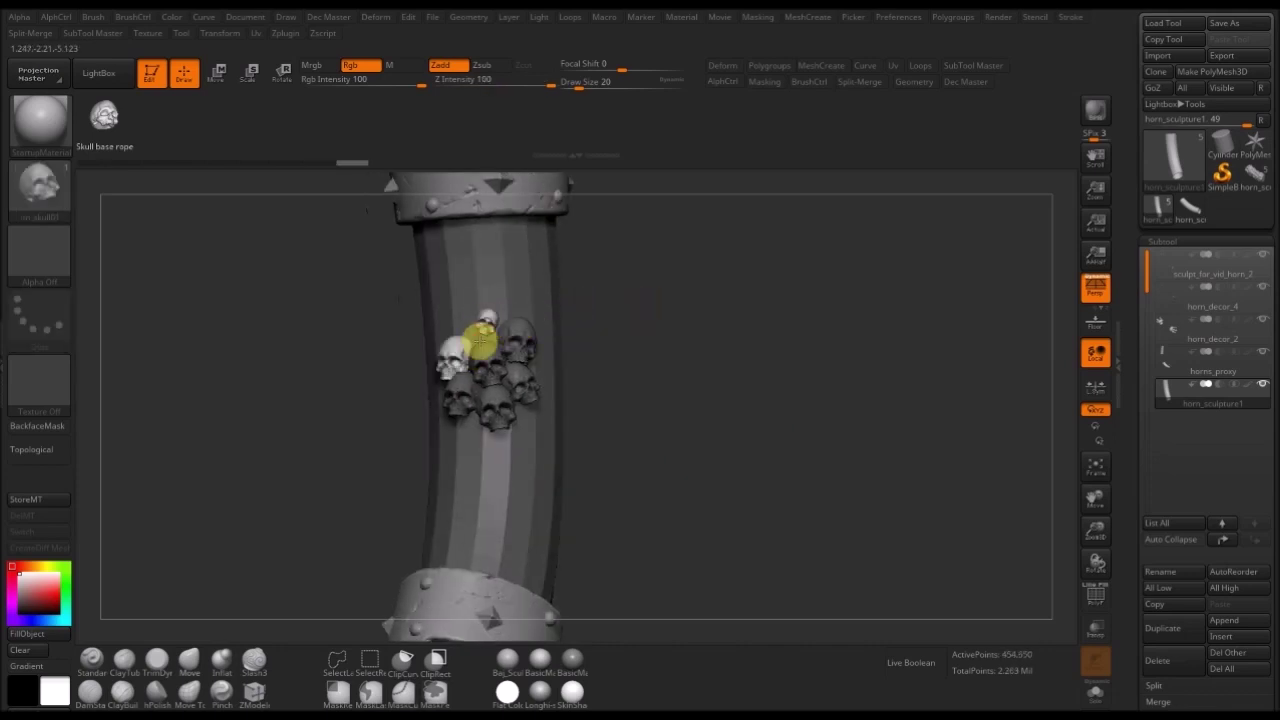
{"action": "left_click_drag", "start_coordinate": [476, 352], "coordinate": [474, 353]}
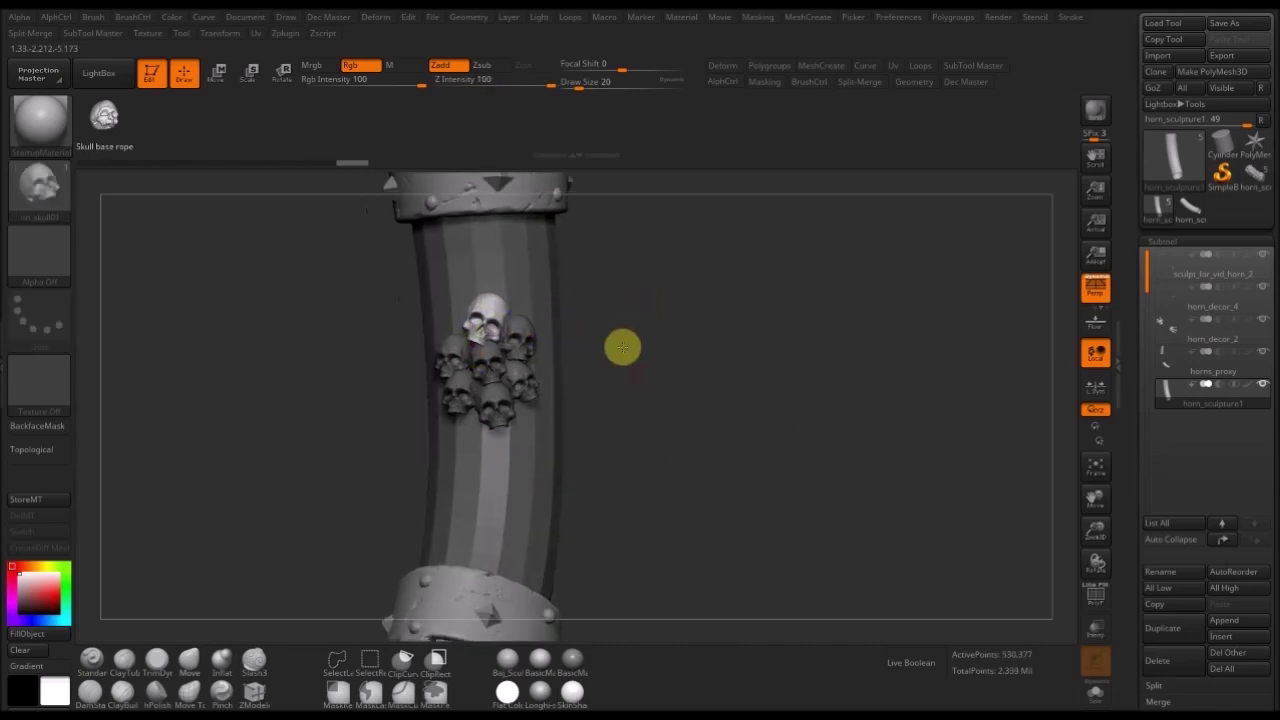
- Extend the cluster downward with three more skulls along its lower edge, undoing a misplaced attempt
{"action": "left_click_drag", "start_coordinate": [623, 346], "coordinate": [614, 353]}
{"action": "left_click_drag", "start_coordinate": [506, 416], "coordinate": [529, 396]}
{"action": "left_click_drag", "start_coordinate": [611, 359], "coordinate": [586, 366]}
{"action": "key", "text": "ctrl+z"}
{"action": "left_click_drag", "start_coordinate": [386, 440], "coordinate": [433, 415]}
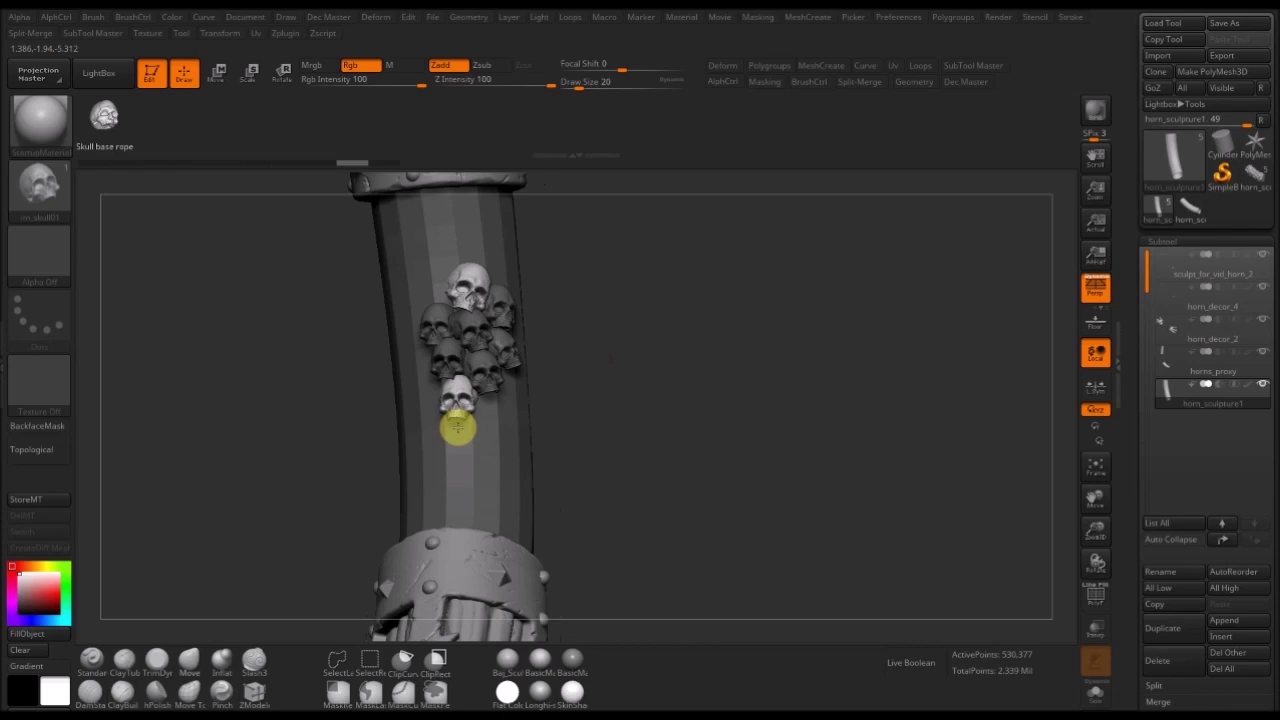
{"action": "left_click_drag", "start_coordinate": [597, 374], "coordinate": [508, 390]}
{"action": "left_click", "coordinate": [508, 420]}
{"action": "left_click_drag", "start_coordinate": [637, 366], "coordinate": [493, 414]}
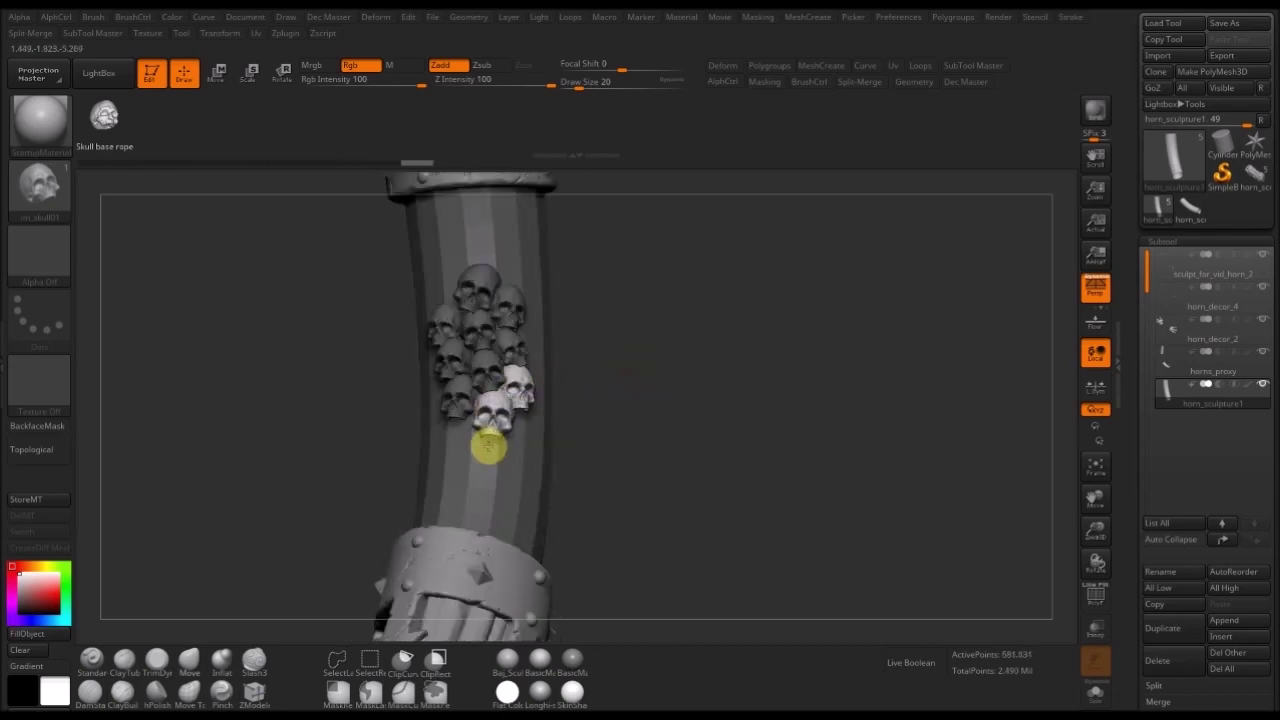
{"action": "left_click", "coordinate": [487, 449]}
- Insert more skulls along the cluster's upper-right and right side, filling the gap between them
{"action": "mouse_move", "coordinate": [597, 383]}
{"action": "left_mouse_down"}
{"action": "mouse_move", "coordinate": [669, 366]}
{"action": "mouse_move", "coordinate": [565, 217]}
{"action": "left_mouse_up"}
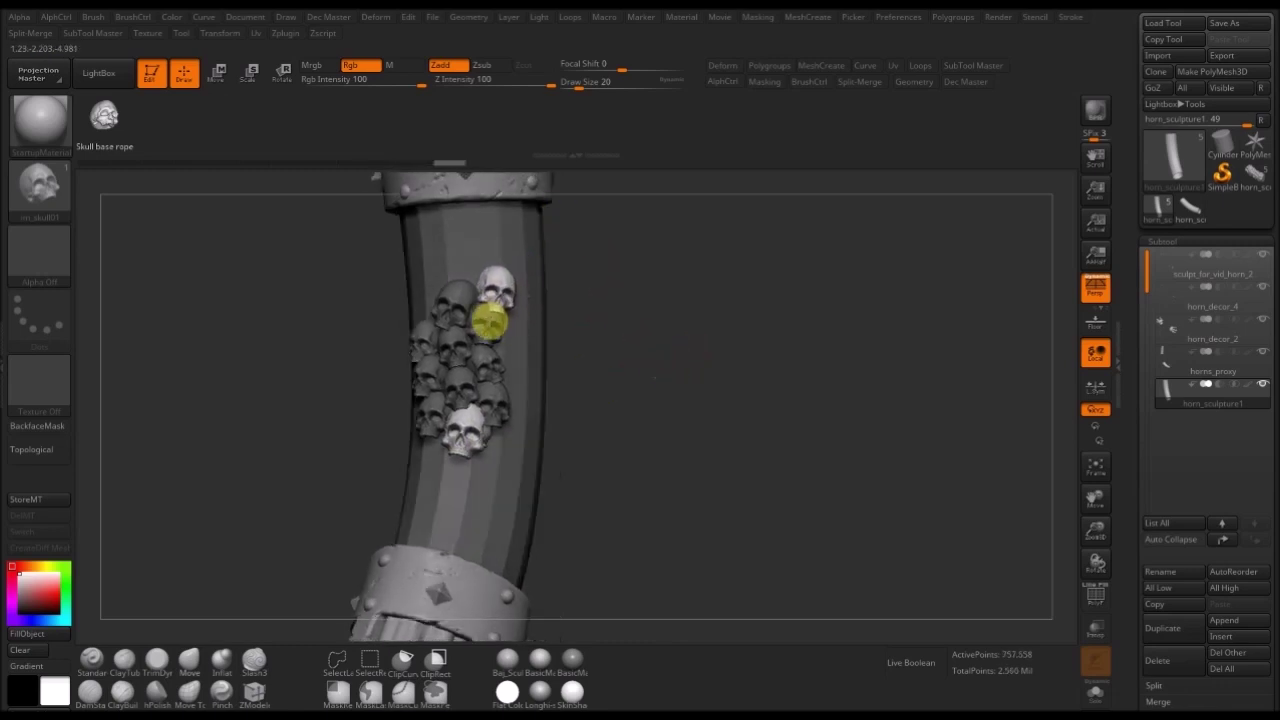
{"action": "left_click", "coordinate": [487, 320]}
{"action": "left_click_drag", "start_coordinate": [557, 289], "coordinate": [512, 334]}
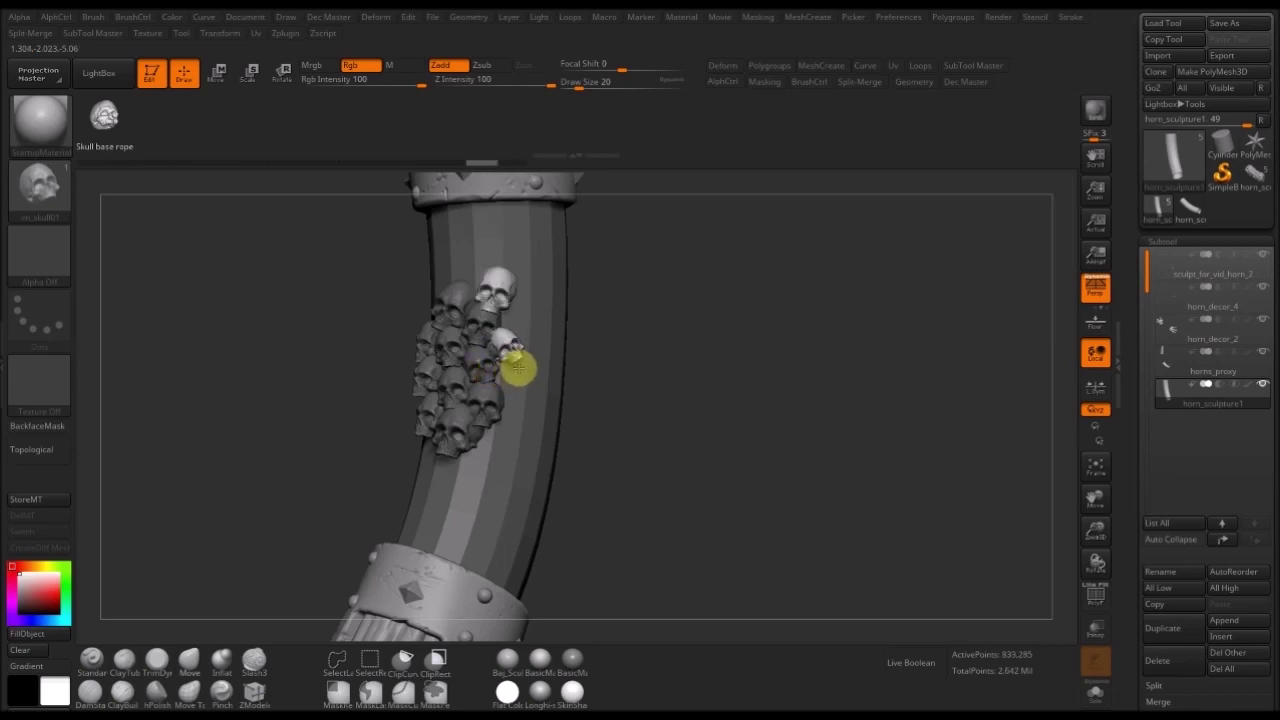
{"action": "left_click_drag", "start_coordinate": [632, 317], "coordinate": [605, 470]}
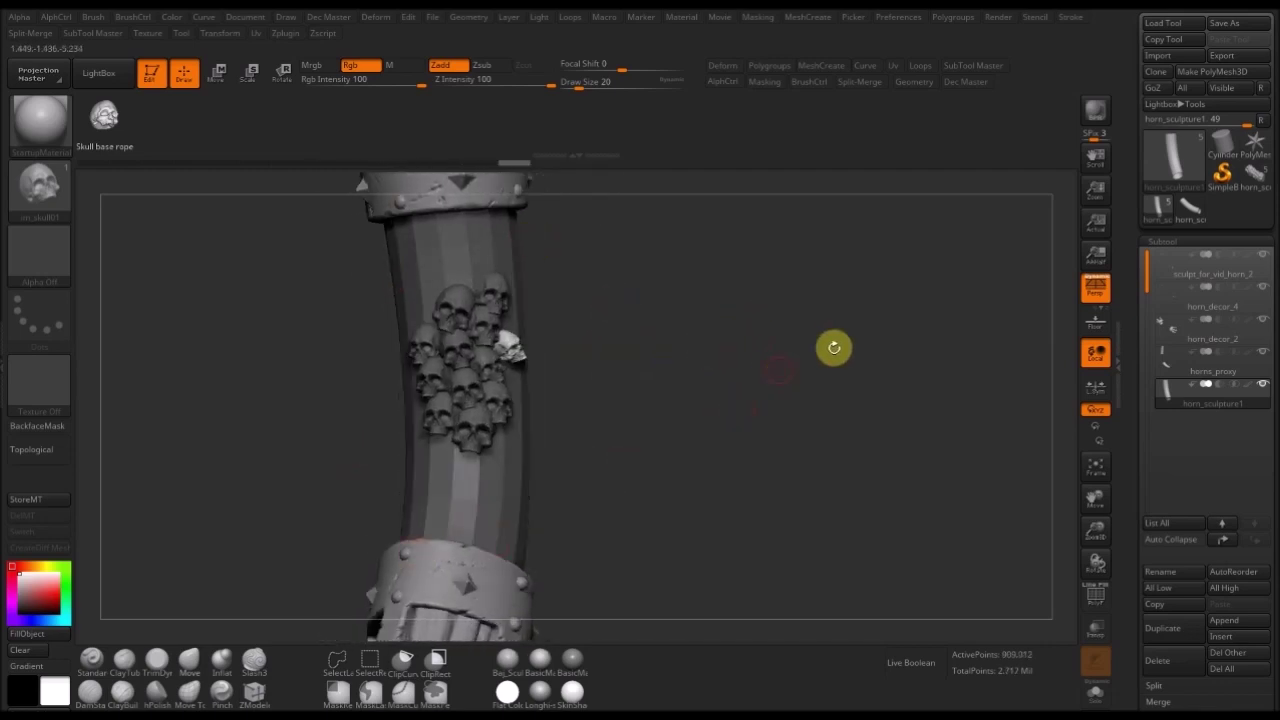
- Clear the mask and display the polyframe to inspect the separate polygroups of the inserted skulls up close
{"action": "mouse_move", "coordinate": [660, 409]}
{"action": "left_mouse_down", "text": "alt"}
{"action": "mouse_move", "coordinate": [774, 437]}
{"action": "mouse_move", "coordinate": [744, 431]}
{"action": "mouse_move", "coordinate": [703, 460]}
{"action": "left_mouse_up", "text": "alt"}
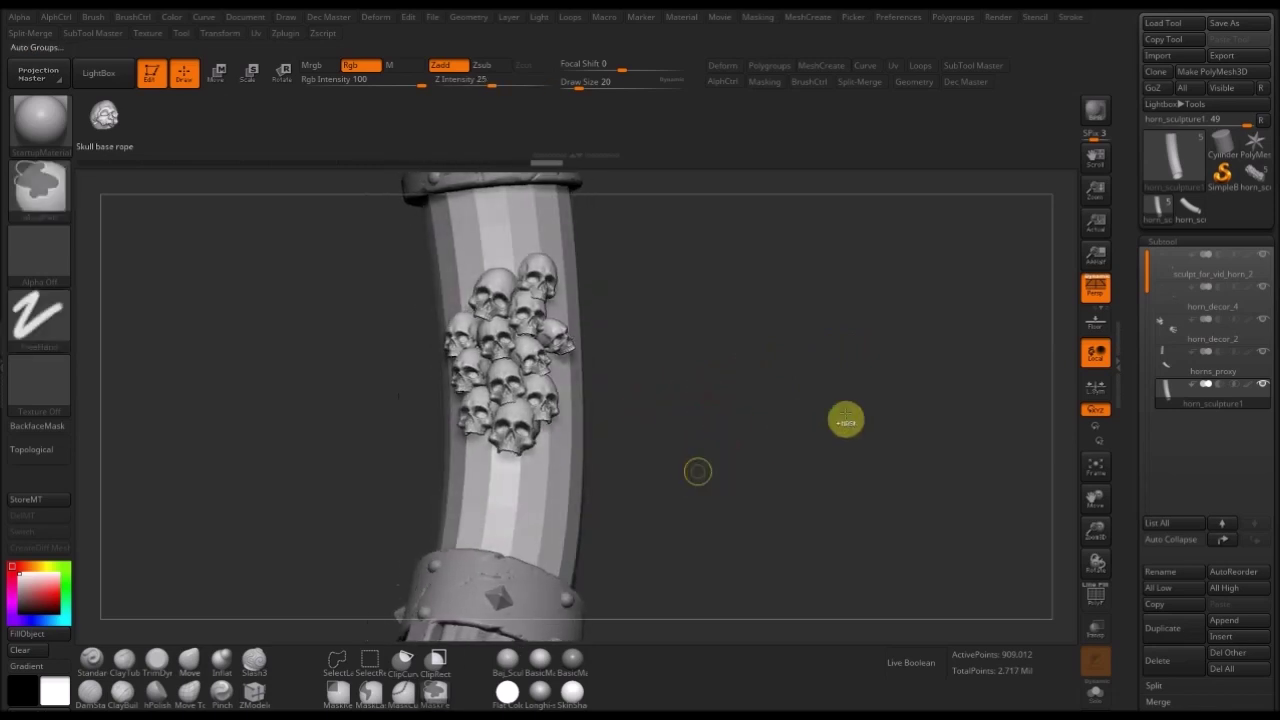
{"action": "left_click", "coordinate": [1097, 601]}
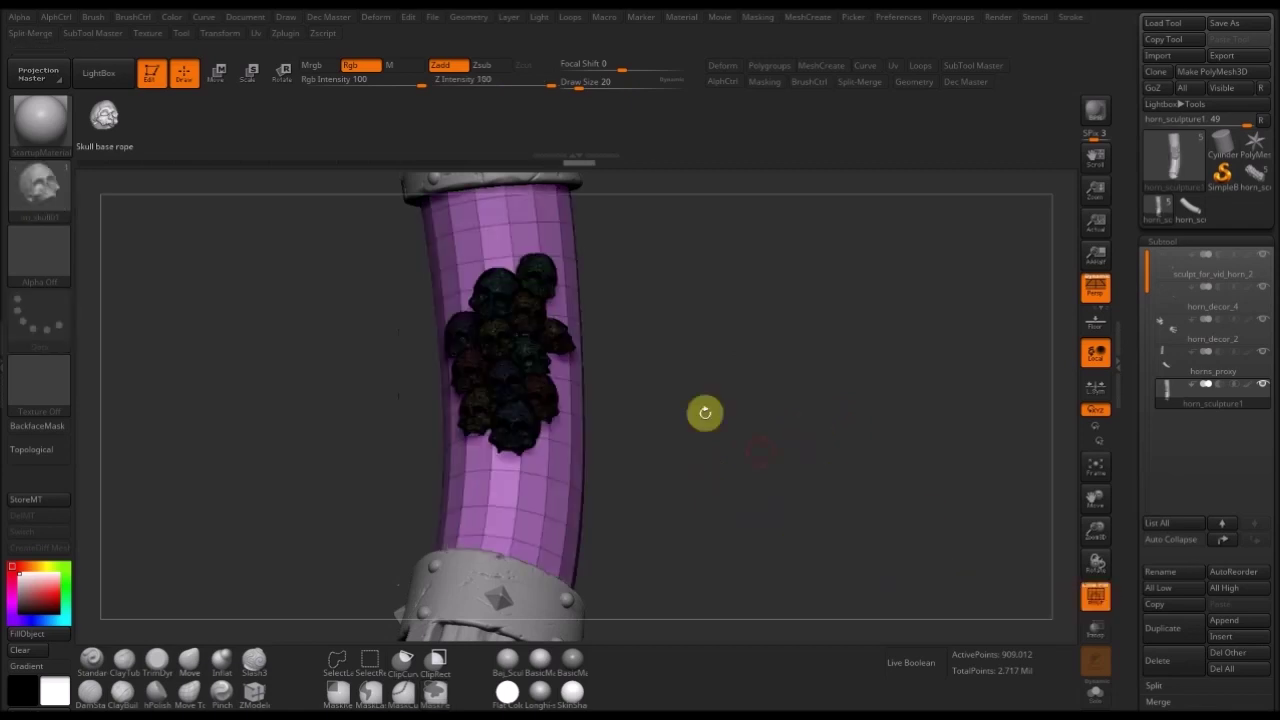
{"action": "left_click_drag", "start_coordinate": [683, 434], "coordinate": [759, 612], "text": "alt"}
{"action": "left_click_drag", "start_coordinate": [864, 493], "coordinate": [886, 474], "text": "alt"}
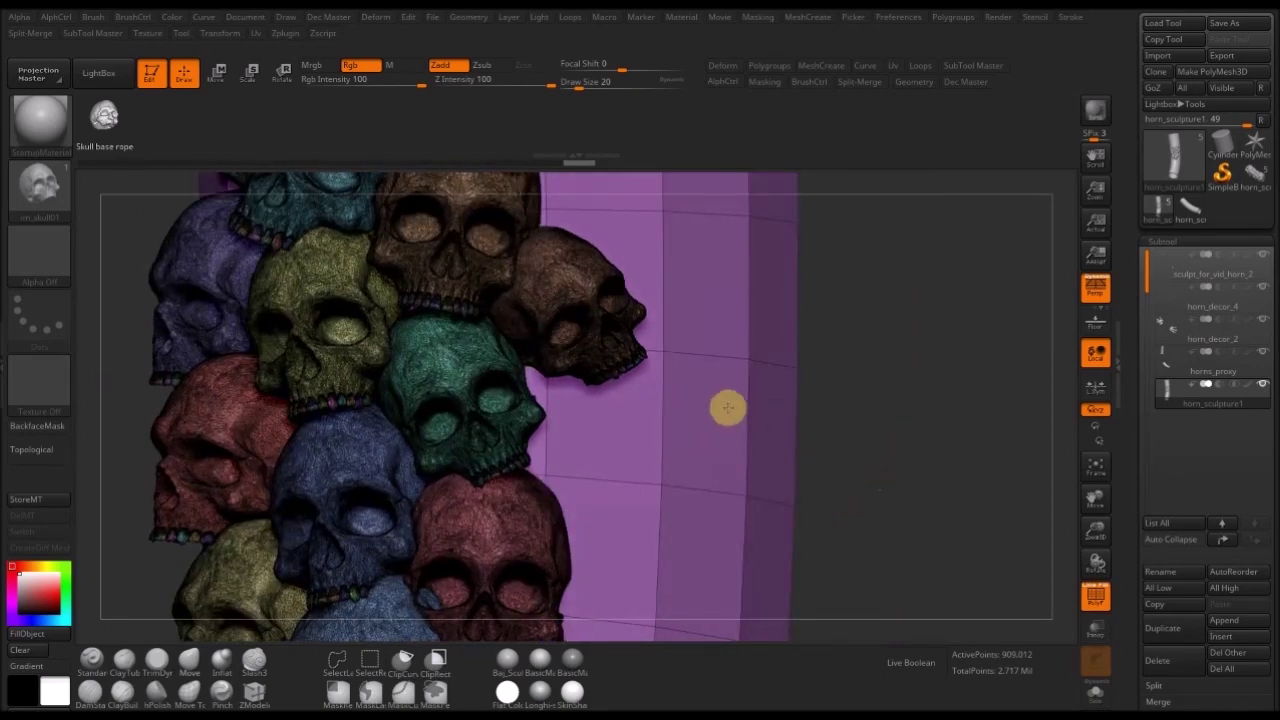
{"action": "key", "text": "f"}
{"action": "left_click_drag", "start_coordinate": [703, 400], "coordinate": [610, 377], "text": "alt"}
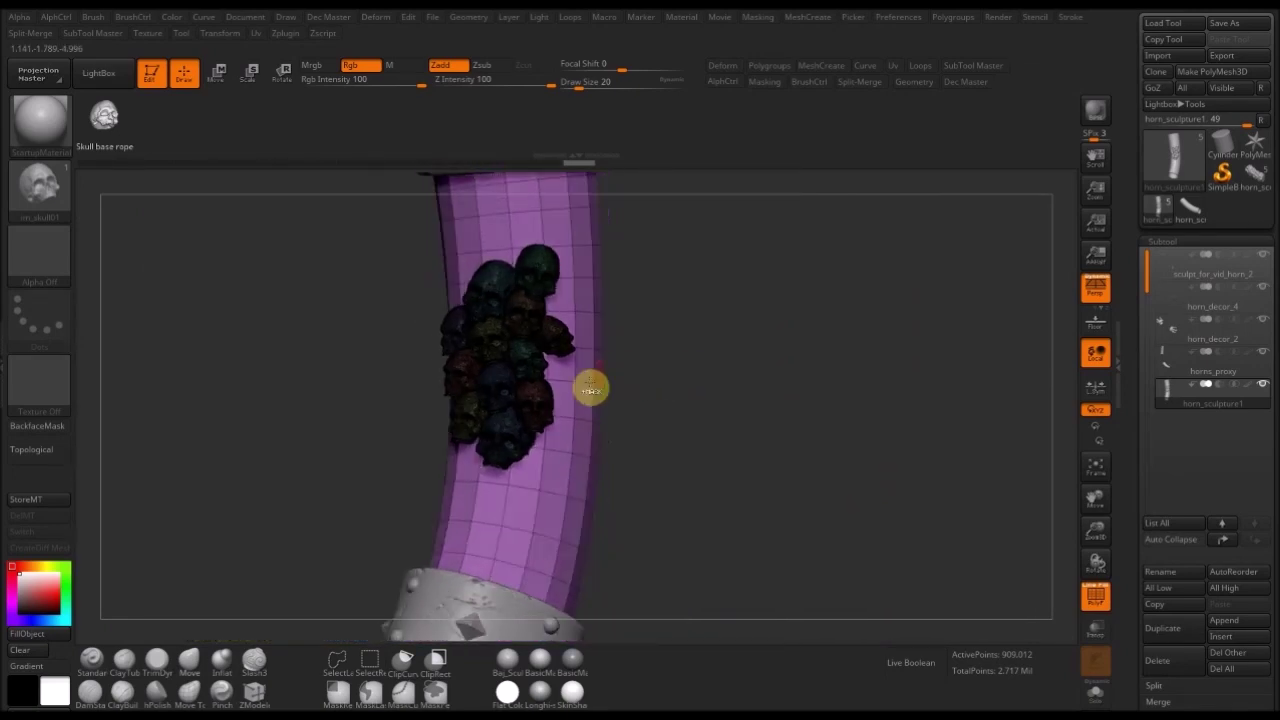
- Isolate the horn shaft's polygroup and separate the hidden skulls into their own subtool with Split Hidden
{"action": "left_click", "coordinate": [578, 387], "text": "ctrl+shift"}
{"action": "left_click_drag", "start_coordinate": [700, 366], "coordinate": [686, 399]}
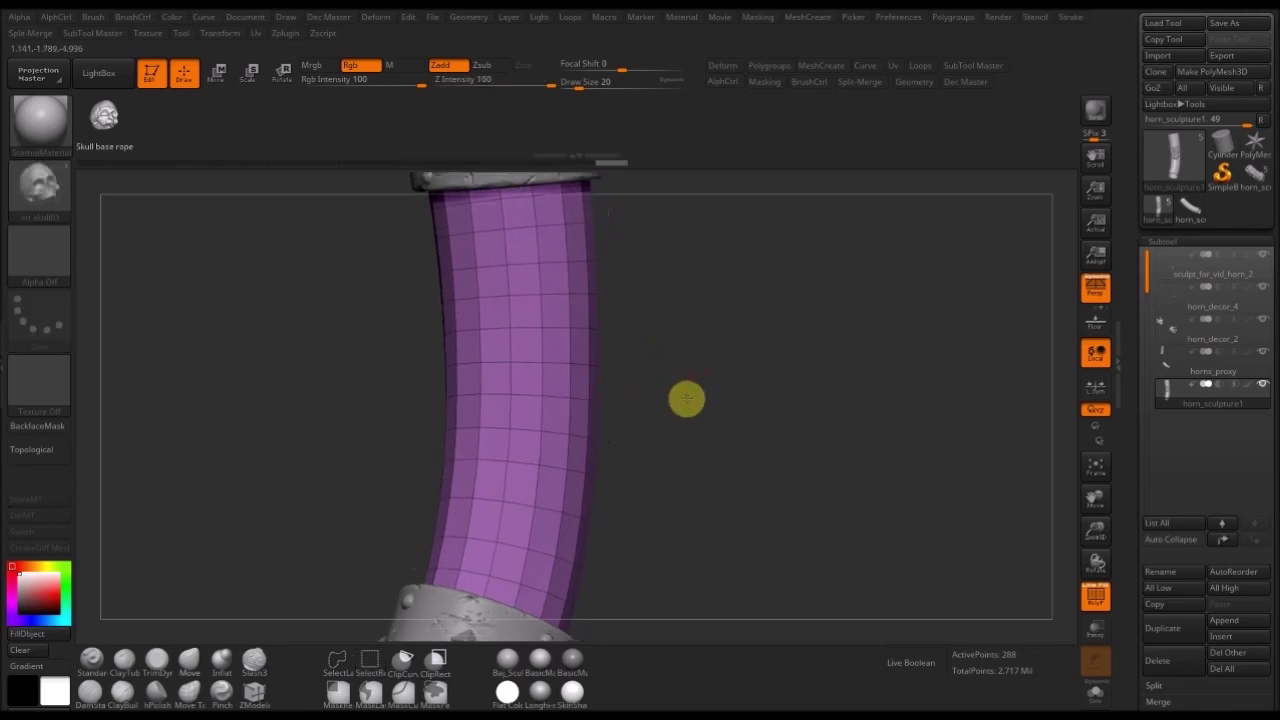
{"action": "scroll", "coordinate": [1268, 517], "scroll_direction": "down", "scroll_amount": 5}
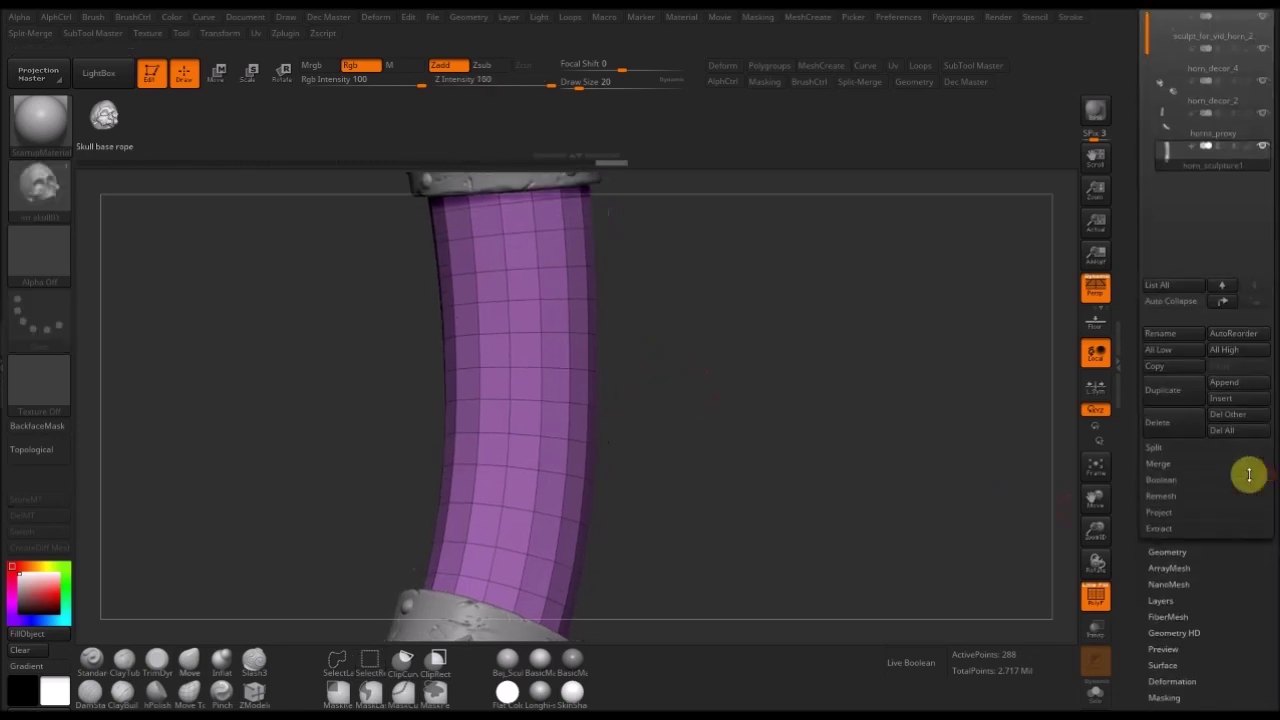
{"action": "left_click", "coordinate": [1160, 449]}
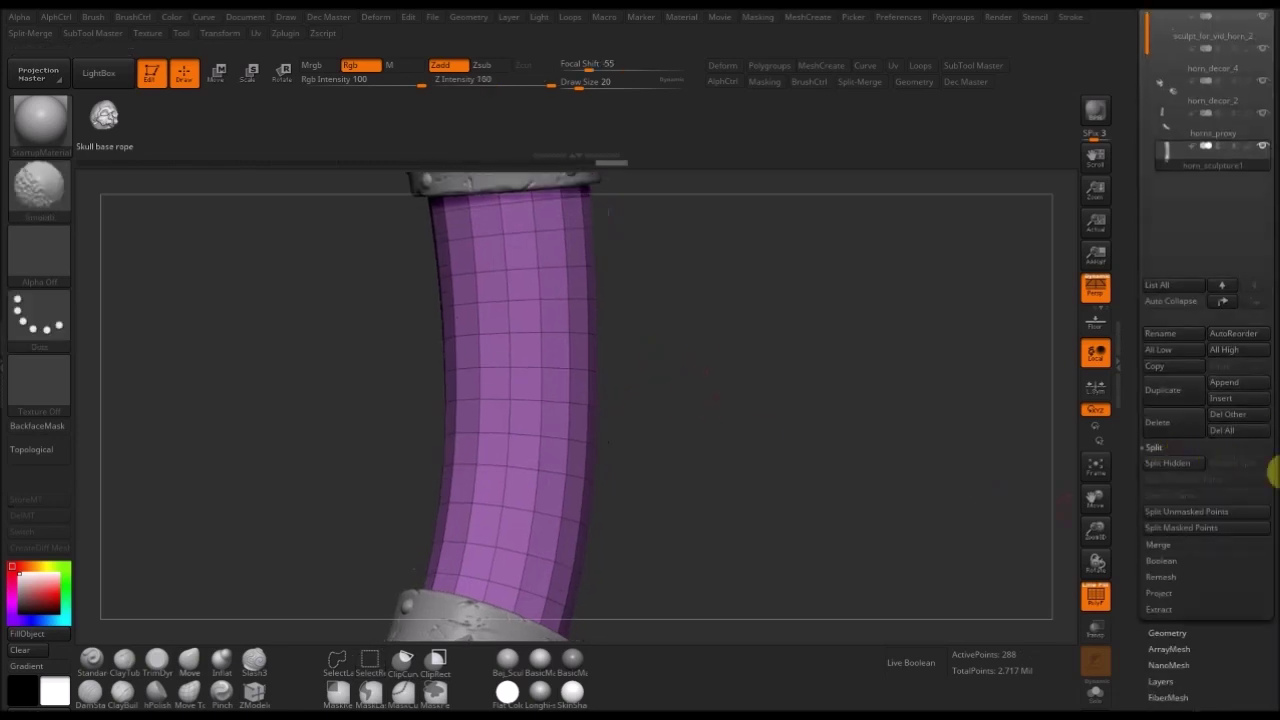
{"action": "left_click", "coordinate": [1162, 463]}
{"action": "left_click", "coordinate": [1162, 449]}
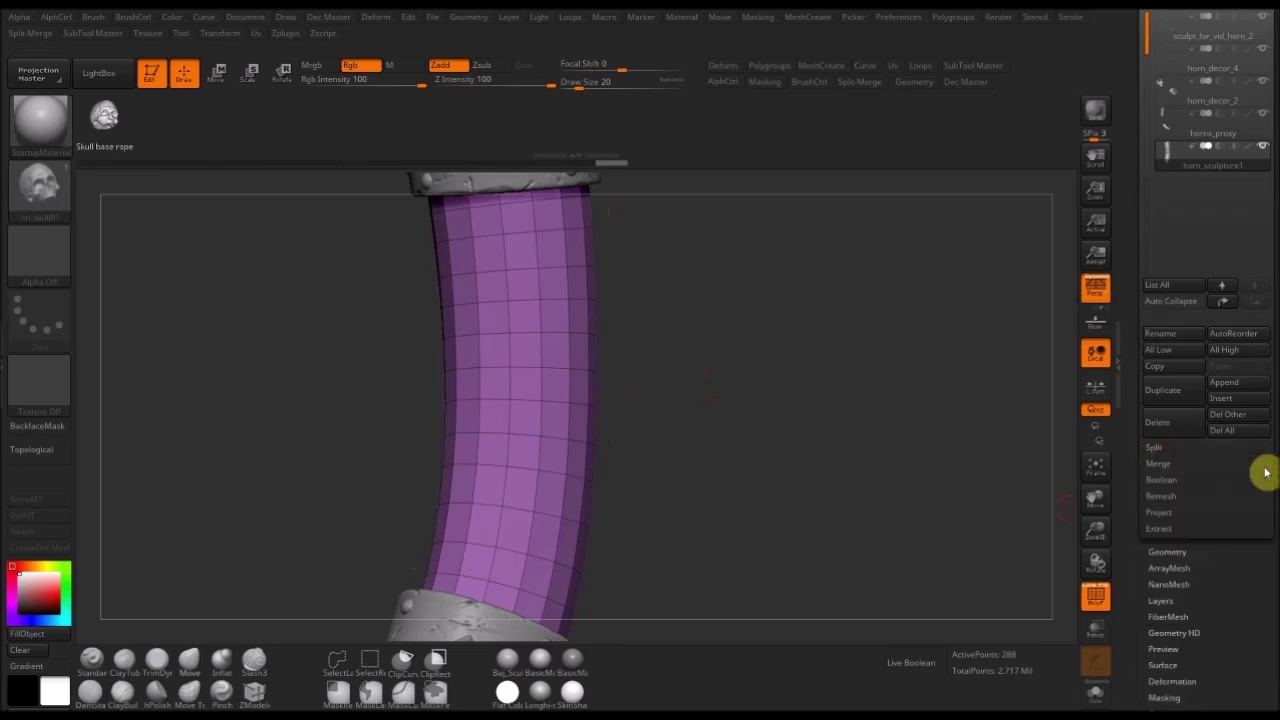
{"action": "left_click", "coordinate": [852, 83]}
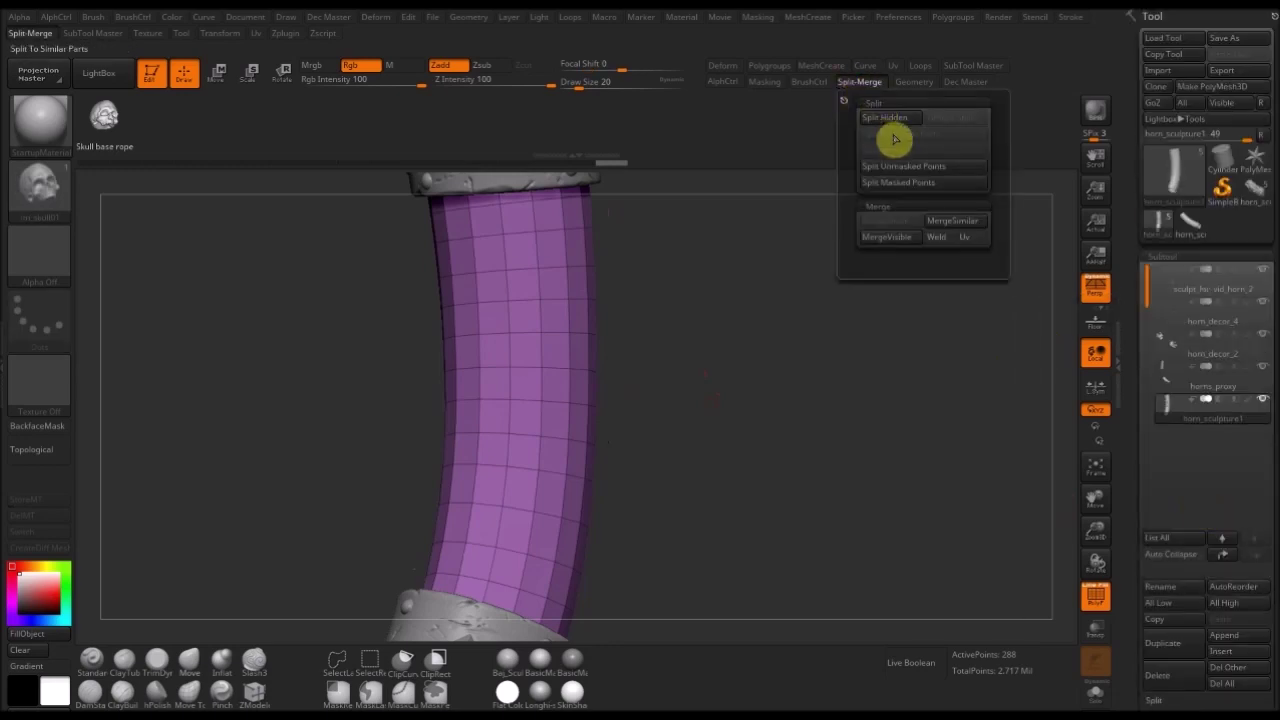
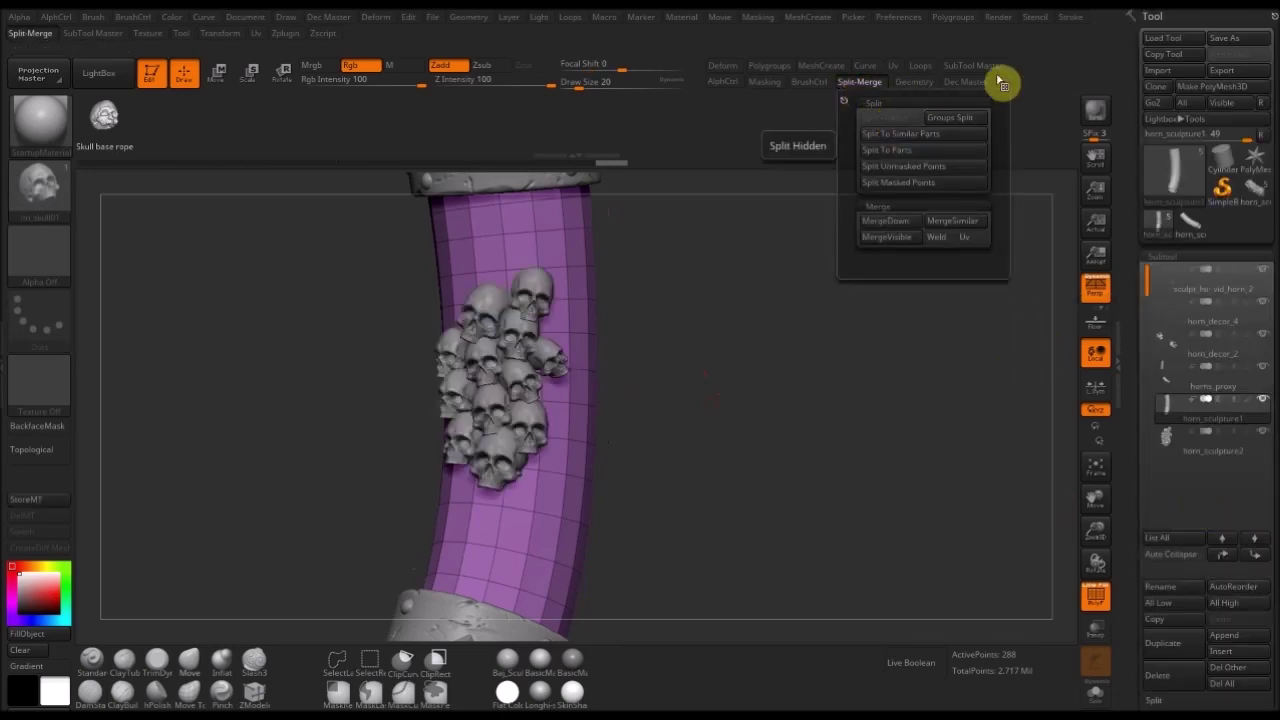
- Turn off the polyframe display and subdivide the horn_sculpture1 subtool twice
{"action": "mouse_move", "coordinate": [771, 466]}
{"action": "left_mouse_down"}
{"action": "mouse_move", "coordinate": [757, 466]}
{"action": "mouse_move", "coordinate": [755, 515]}
{"action": "mouse_move", "coordinate": [811, 529]}
{"action": "left_mouse_up"}
{"action": "left_click", "coordinate": [1095, 595]}
{"action": "key", "text": "b"}
{"action": "key", "text": "c"}
{"action": "key", "text": "b"}
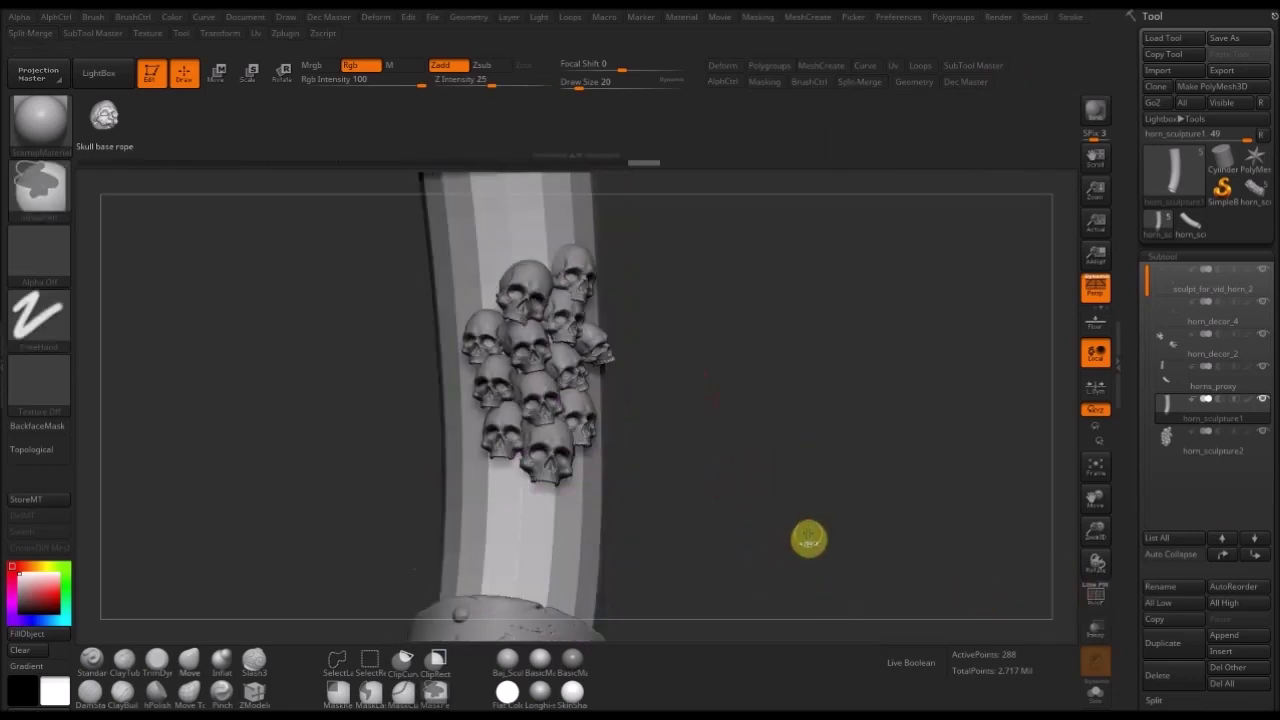
{"action": "key", "text": "ctrl+d"}
{"action": "key", "text": "ctrl+d"}
{"action": "mouse_move", "coordinate": [838, 500]}
{"action": "left_mouse_down", "text": "alt"}
{"action": "mouse_move", "coordinate": [829, 523]}
{"action": "mouse_move", "coordinate": [812, 521]}
{"action": "left_mouse_up", "text": "alt"}
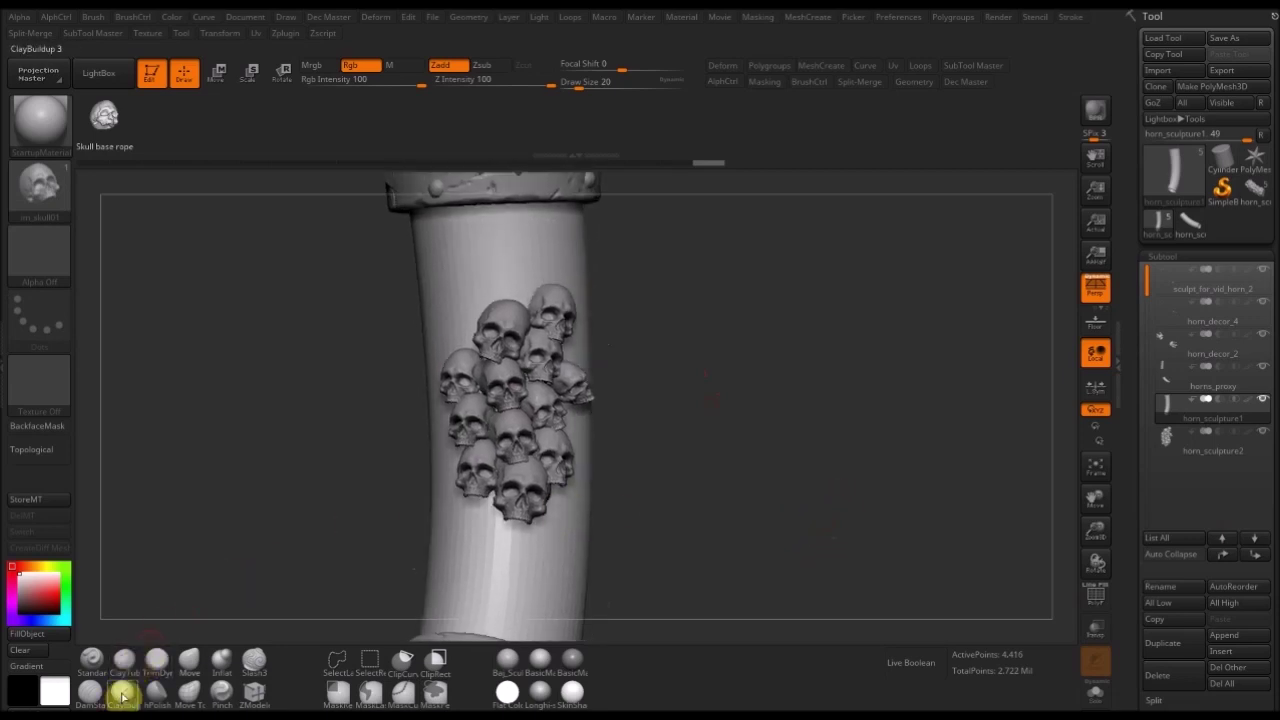
- Build up the horn shaft around the top of the skull cluster with the ClayBuildup brush at a Draw Size of about 54 to 65
{"action": "left_click", "coordinate": [123, 692]}
{"action": "key", "text": "s"}
{"action": "left_click_drag", "start_coordinate": [513, 254], "coordinate": [526, 256]}
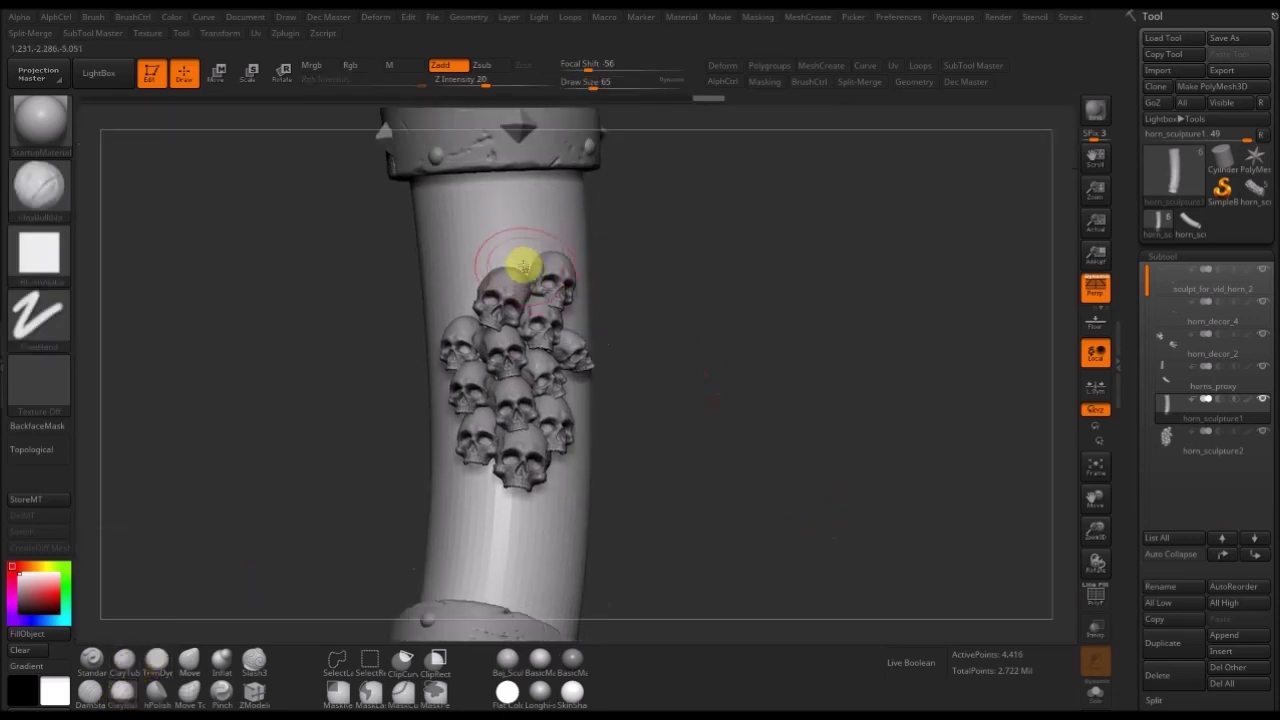
{"action": "left_click_drag", "start_coordinate": [661, 220], "coordinate": [549, 245]}
{"action": "key", "text": "bracketleft"}
{"action": "right_click_drag", "start_coordinate": [486, 286], "coordinate": [472, 310]}
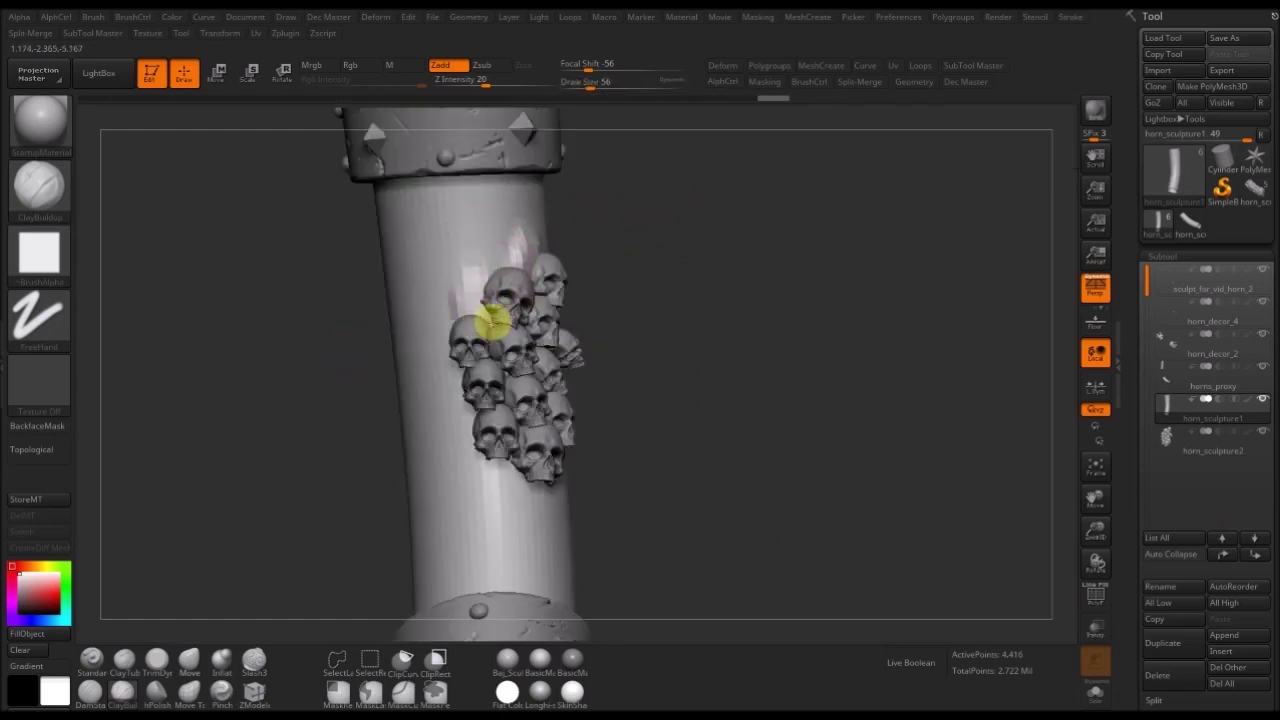
{"action": "right_click_drag", "start_coordinate": [560, 234], "coordinate": [507, 268]}
{"action": "key", "text": "bracketleft"}
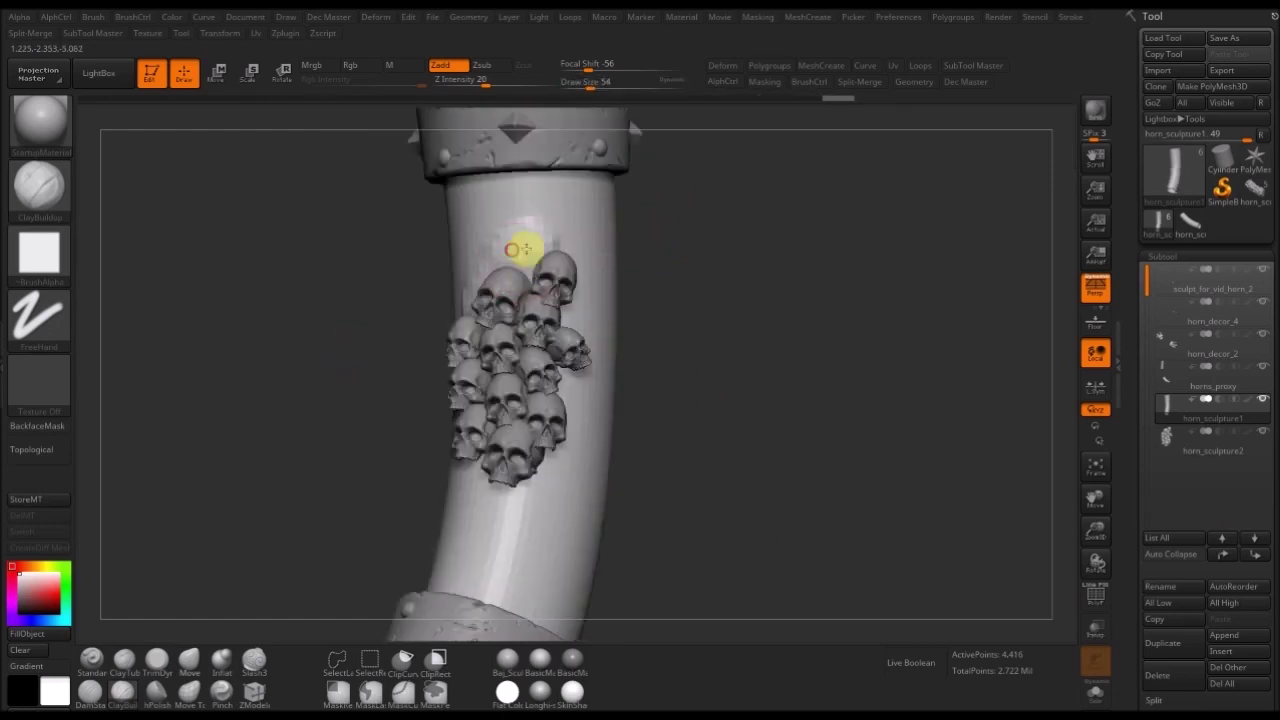
{"action": "right_click_drag", "start_coordinate": [594, 303], "coordinate": [554, 346]}
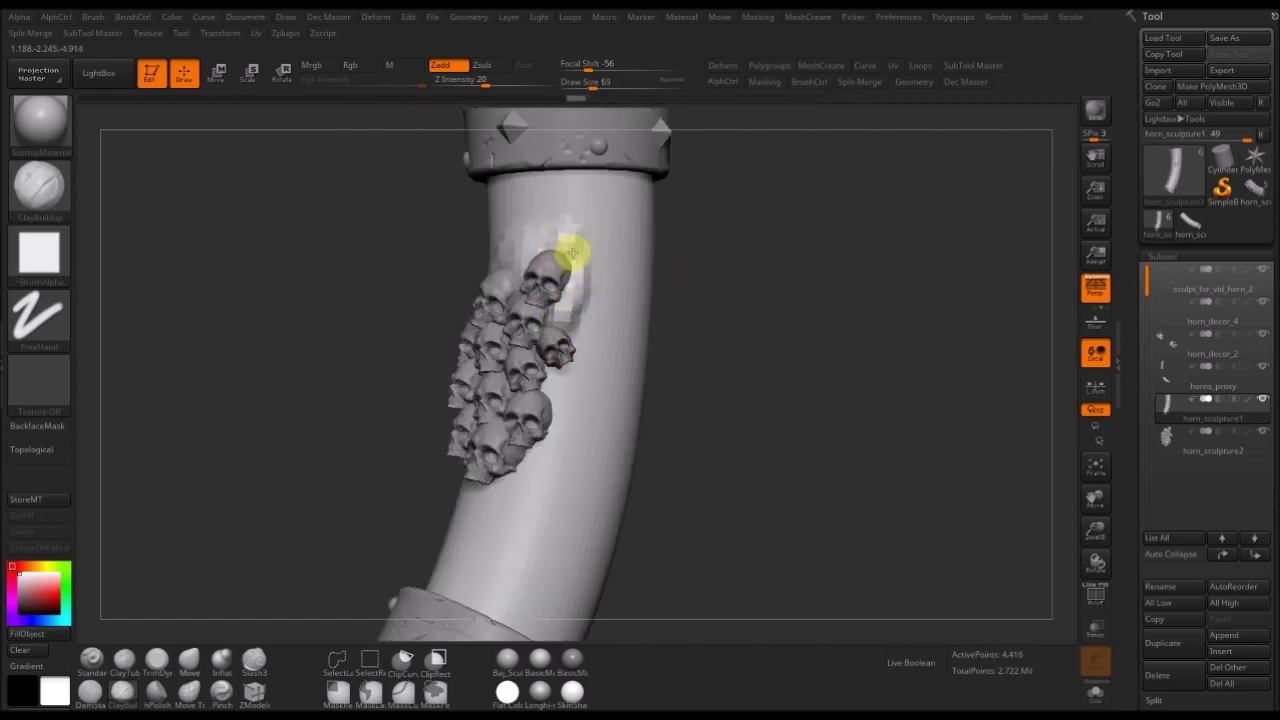
- Add ClayBuildup strokes to the shaft along the right side of the skull cluster, beneath the outermost skull
{"action": "right_click_drag", "start_coordinate": [615, 323], "coordinate": [576, 377]}
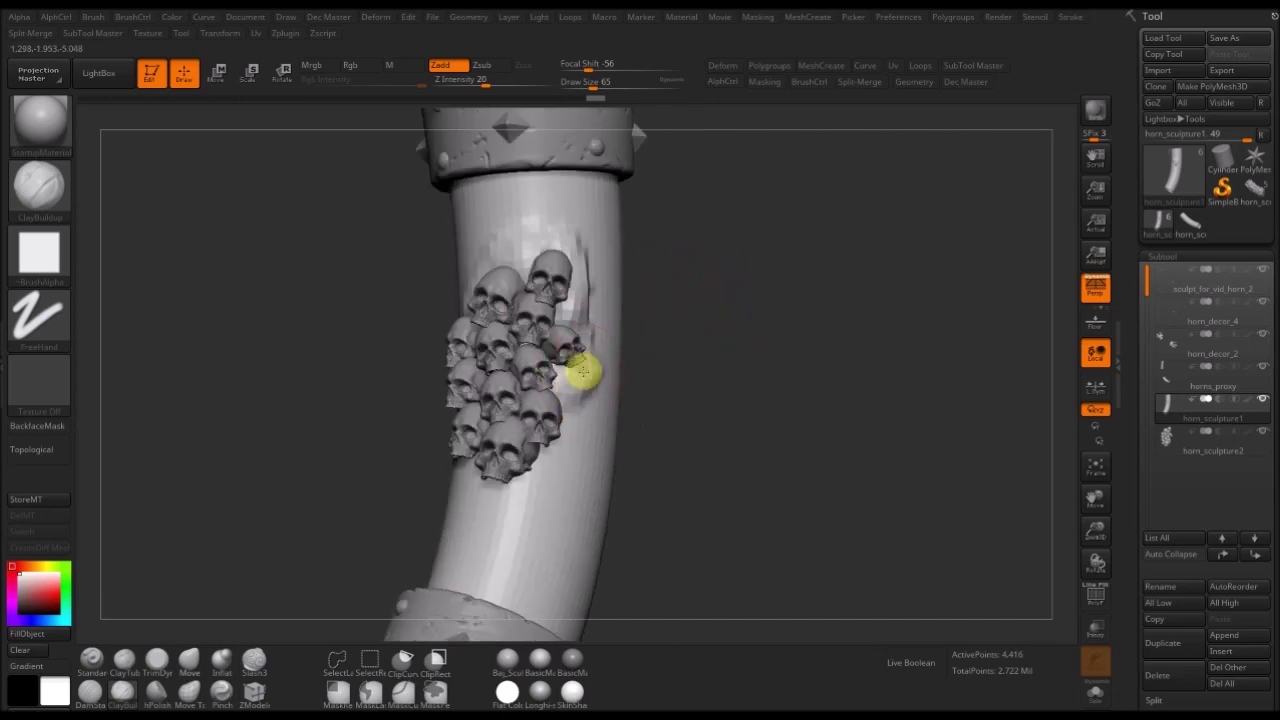
{"action": "key", "text": "s"}
{"action": "left_click_drag", "start_coordinate": [565, 430], "coordinate": [569, 449]}
{"action": "right_click_drag", "start_coordinate": [655, 356], "coordinate": [585, 387]}
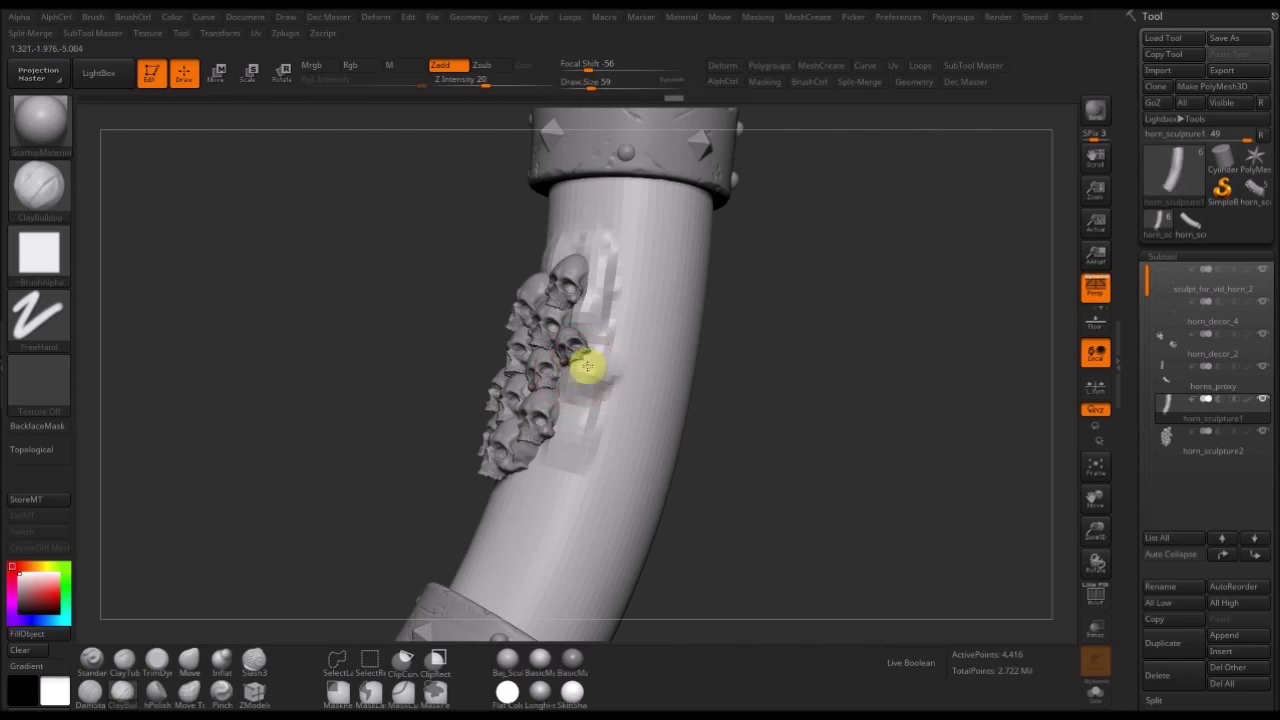
- Subdivide the horn shaft once more, then smooth and refine the built-up clay beside the right-hand skulls
{"action": "left_click_drag", "start_coordinate": [329, 547], "coordinate": [290, 460], "text": "alt"}
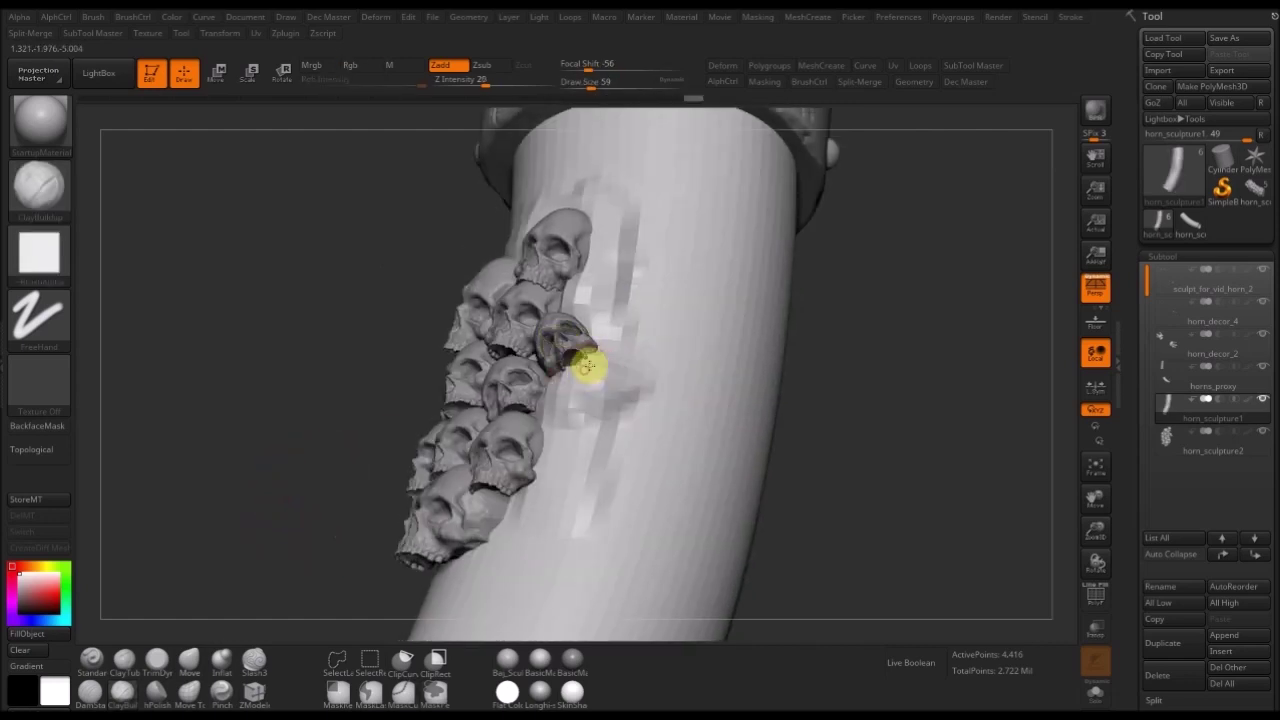
{"action": "mouse_move", "coordinate": [757, 311]}
{"action": "right_mouse_down"}
{"action": "mouse_move", "coordinate": [874, 346]}
{"action": "mouse_move", "coordinate": [783, 363]}
{"action": "mouse_move", "coordinate": [567, 363]}
{"action": "right_mouse_up"}
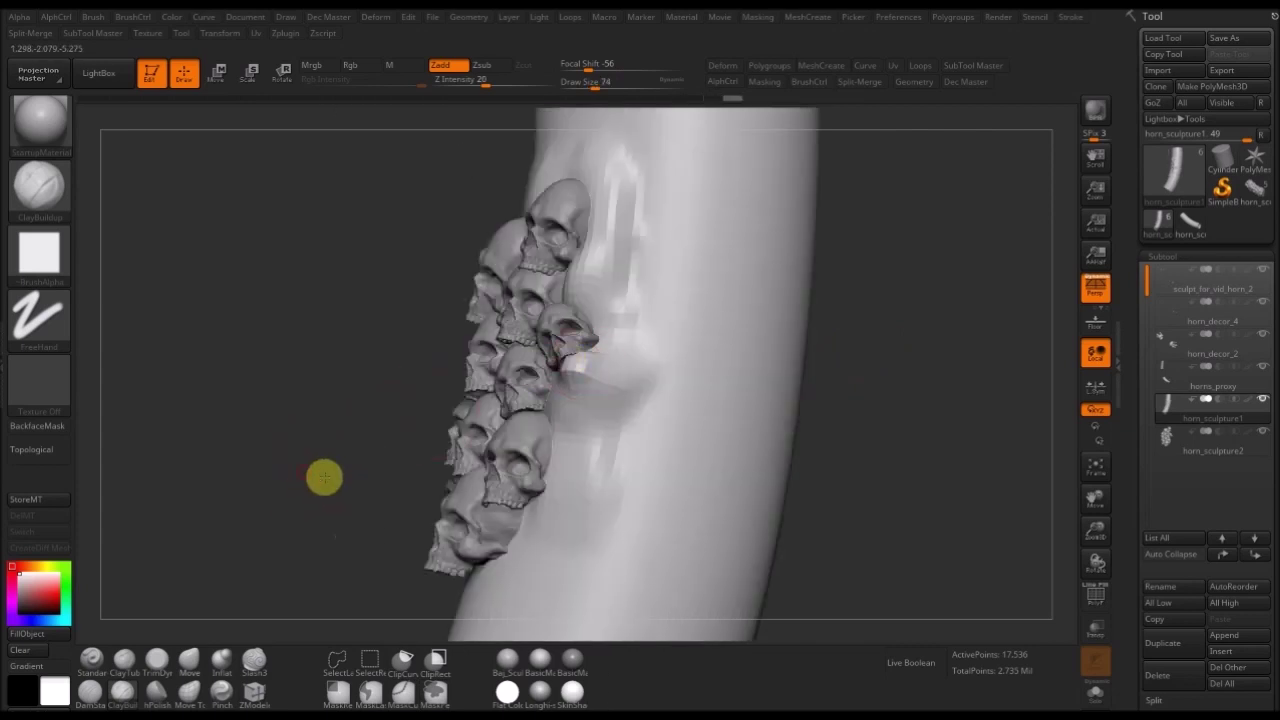
{"action": "left_click_drag", "start_coordinate": [305, 471], "coordinate": [470, 405]}
{"action": "key", "text": "shift"}
{"action": "key", "text": "shift"}
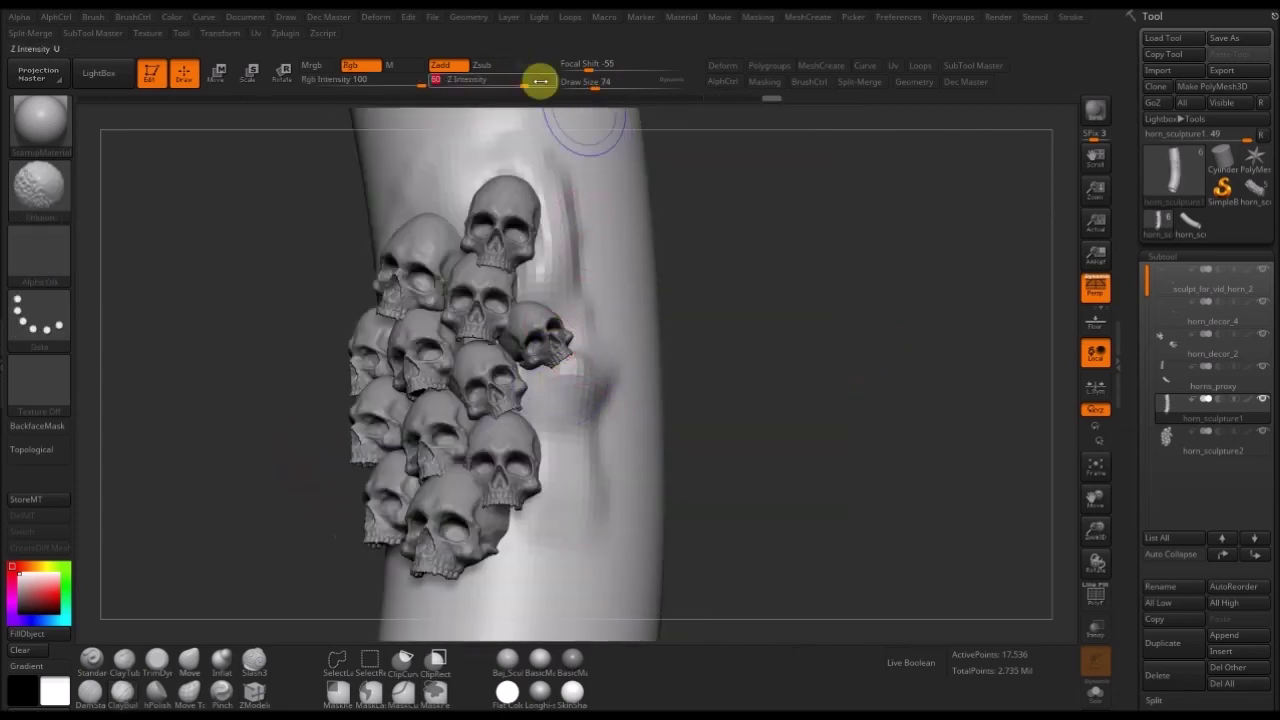
{"action": "left_click_drag", "start_coordinate": [754, 288], "coordinate": [752, 296]}
{"action": "key", "text": "s"}
{"action": "right_click_drag", "start_coordinate": [566, 385], "coordinate": [472, 335]}
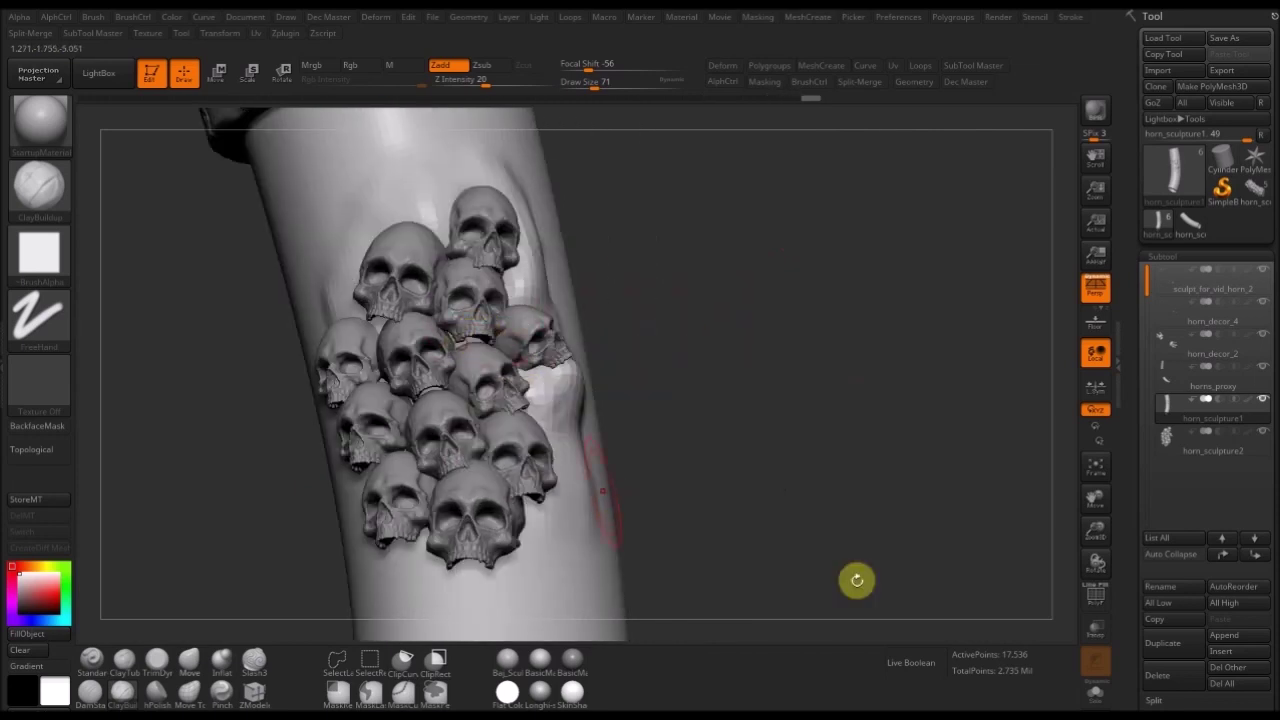
- Toggle subtool transparency on and back off to check the shaft surface behind the skulls
{"action": "left_click", "coordinate": [1095, 628]}
{"action": "right_click_drag", "start_coordinate": [754, 469], "coordinate": [476, 334]}
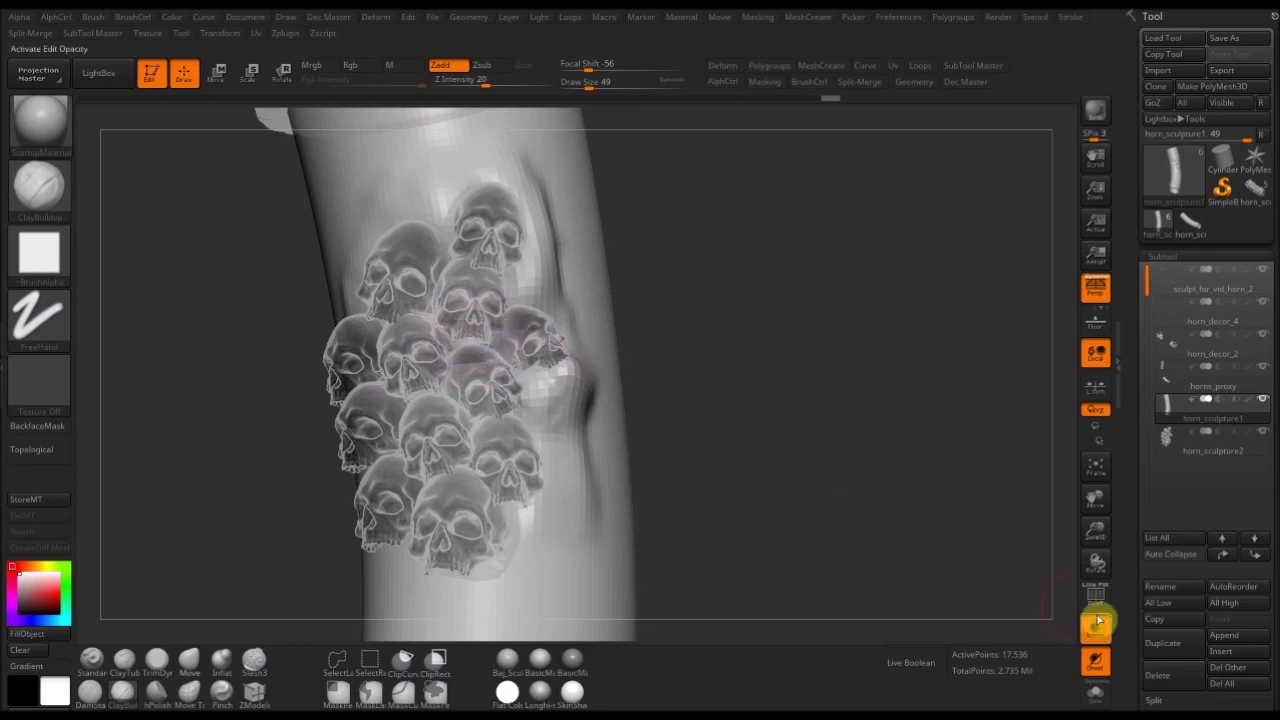
{"action": "left_click", "coordinate": [1095, 628]}
{"action": "right_click_drag", "start_coordinate": [789, 454], "coordinate": [797, 434]}
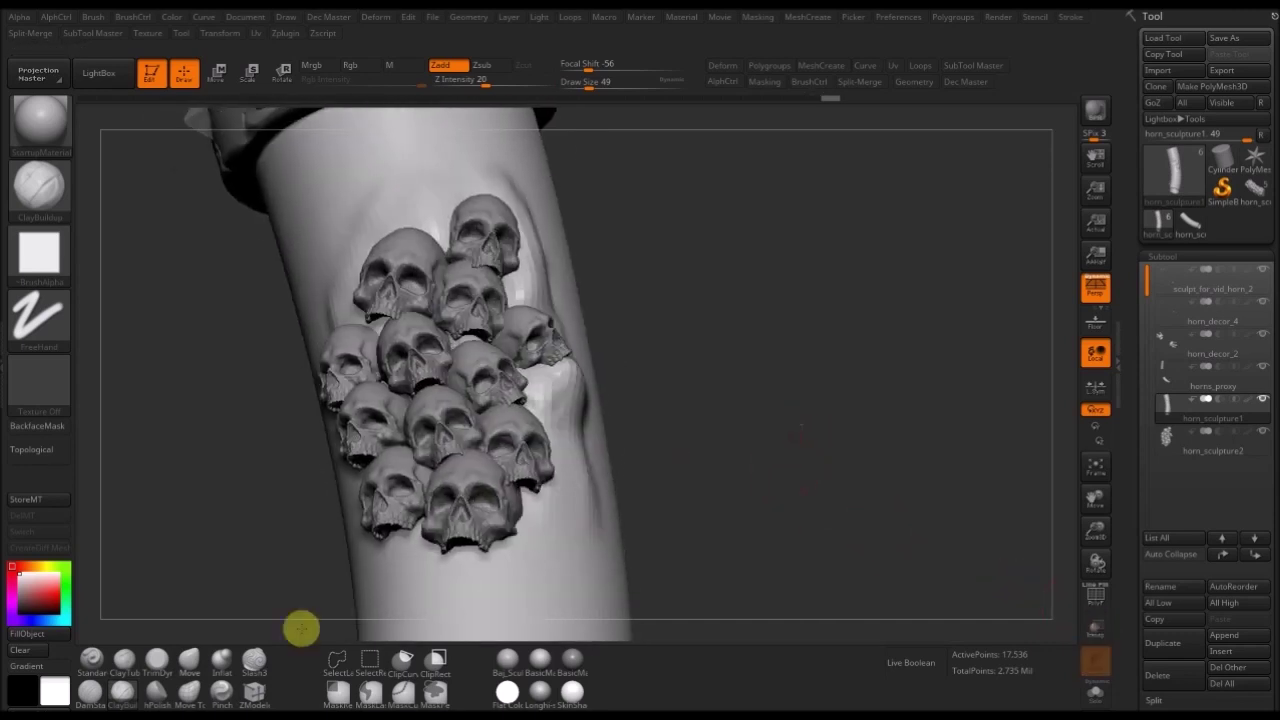
- Pull the shaft surface toward the skulls with the Move Topological brush at a Draw Size of about 90 to 120
{"action": "left_click", "coordinate": [189, 690]}
{"action": "right_click_drag", "start_coordinate": [237, 523], "coordinate": [483, 345]}
{"action": "key", "text": "s"}
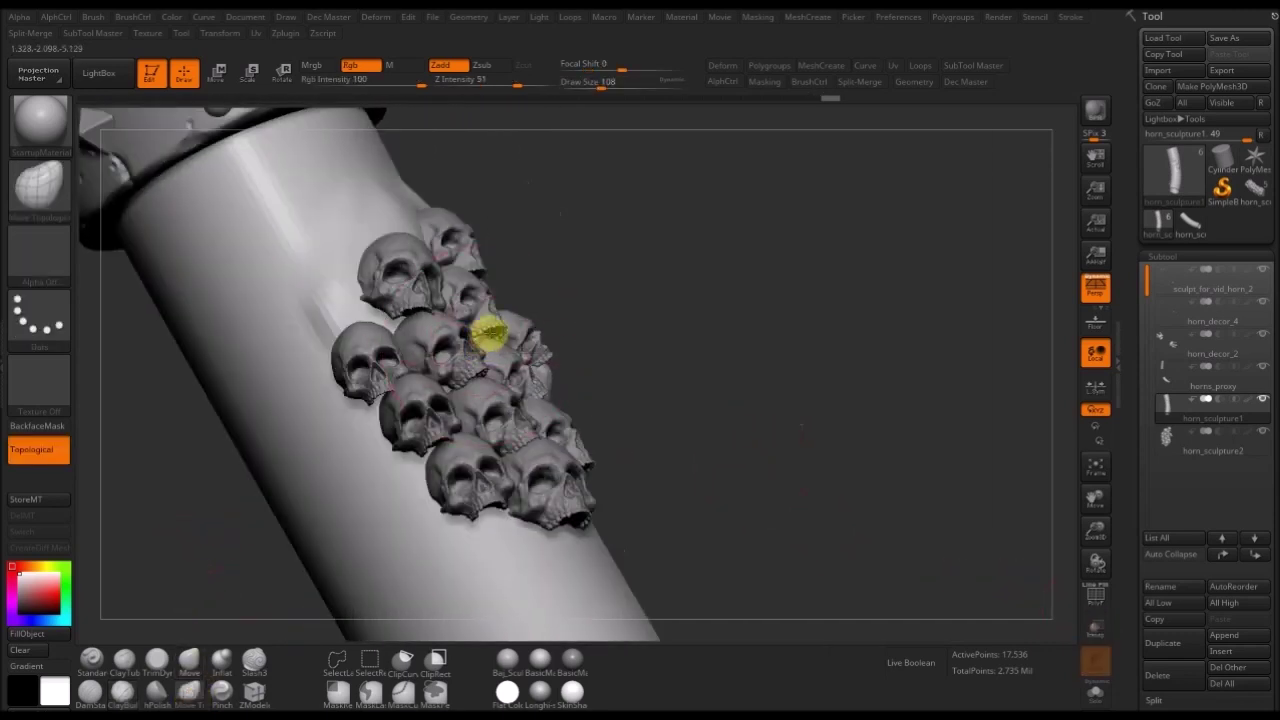
{"action": "mouse_move", "coordinate": [631, 297]}
{"action": "right_mouse_down"}
{"action": "mouse_move", "coordinate": [569, 289]}
{"action": "mouse_move", "coordinate": [506, 334]}
{"action": "right_mouse_up"}
{"action": "right_click_drag", "start_coordinate": [256, 411], "coordinate": [491, 338]}
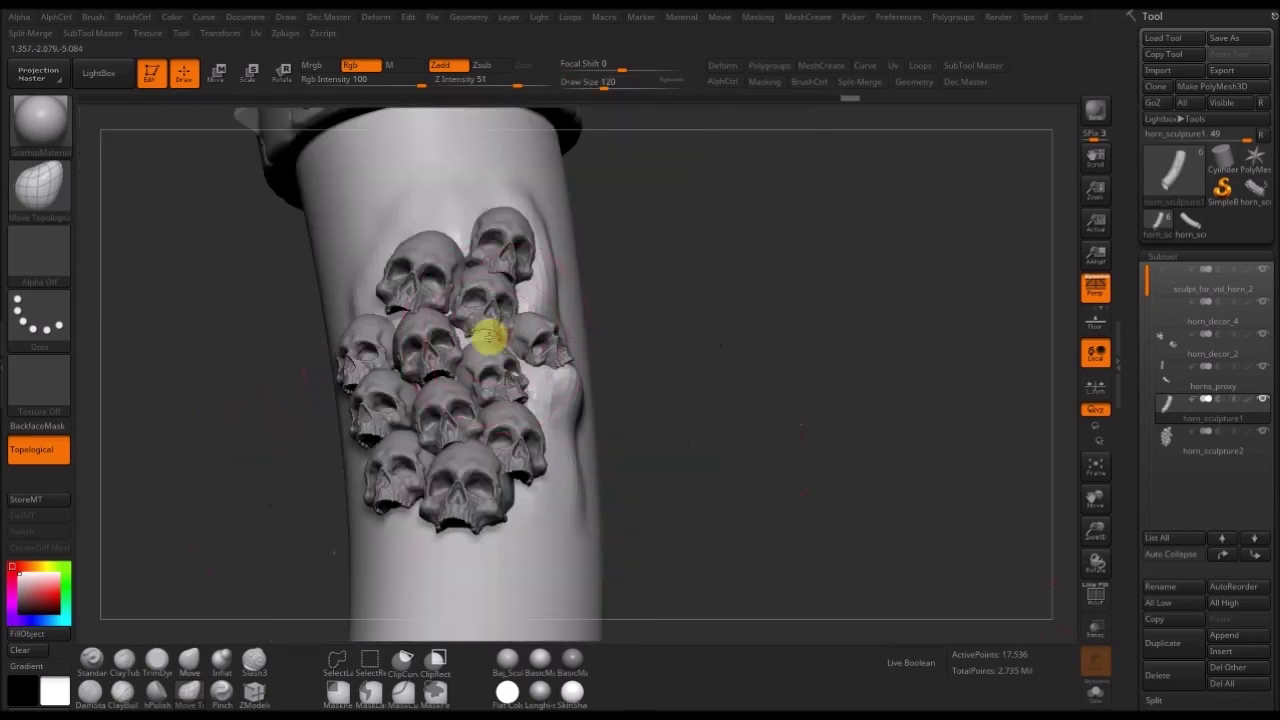
{"action": "mouse_move", "coordinate": [623, 309]}
{"action": "right_mouse_down"}
{"action": "mouse_move", "coordinate": [614, 271]}
{"action": "mouse_move", "coordinate": [694, 261]}
{"action": "mouse_move", "coordinate": [663, 334]}
{"action": "mouse_move", "coordinate": [549, 372]}
{"action": "right_mouse_up"}
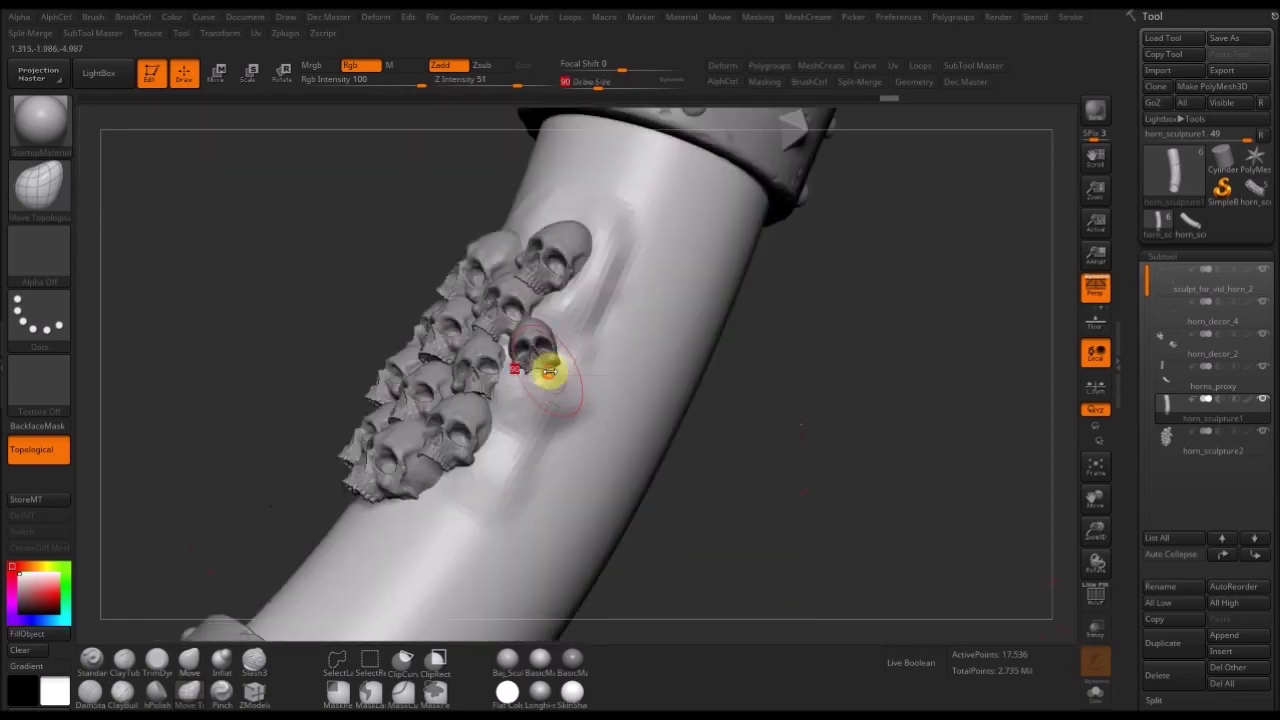
{"action": "right_click_drag", "start_coordinate": [786, 334], "coordinate": [510, 365]}
{"action": "right_click_drag", "start_coordinate": [635, 363], "coordinate": [560, 375]}
- Raise the shaft surface in the gaps between the upper and right-hand skulls with the Standard brush at Z Intensity 25
{"action": "left_click", "coordinate": [196, 666]}
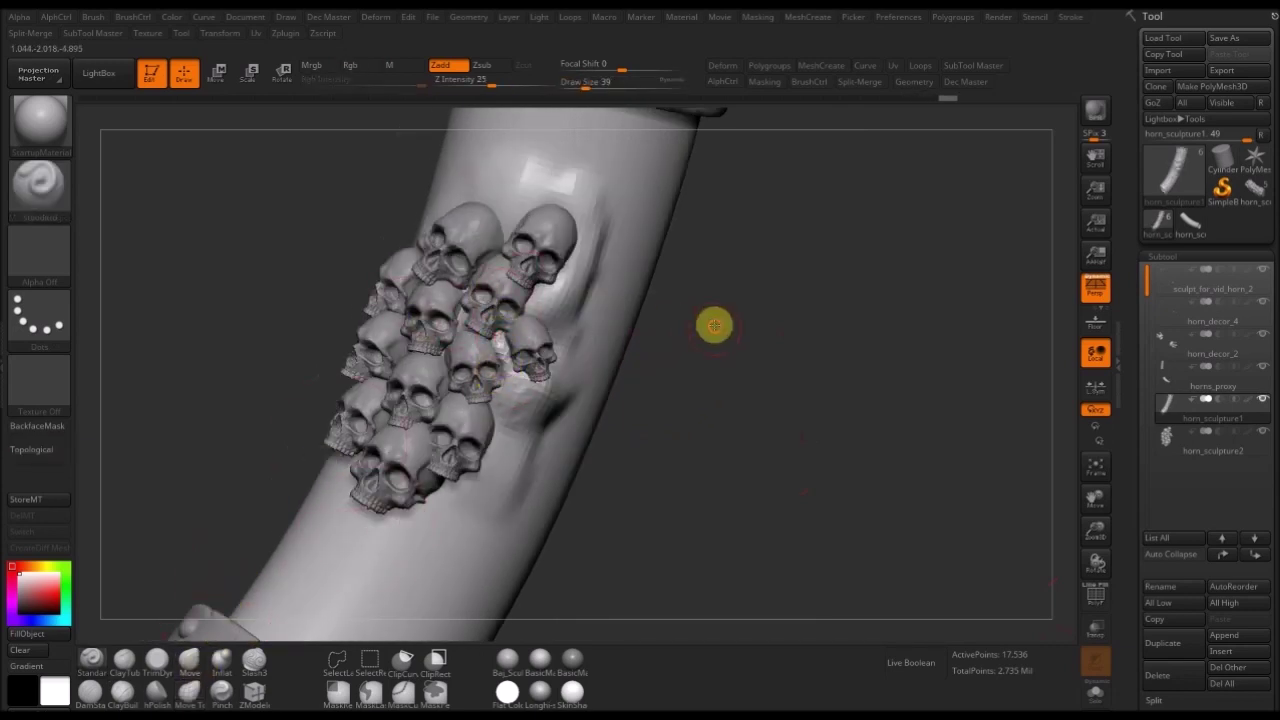
{"action": "right_click_drag", "start_coordinate": [711, 323], "coordinate": [537, 286]}
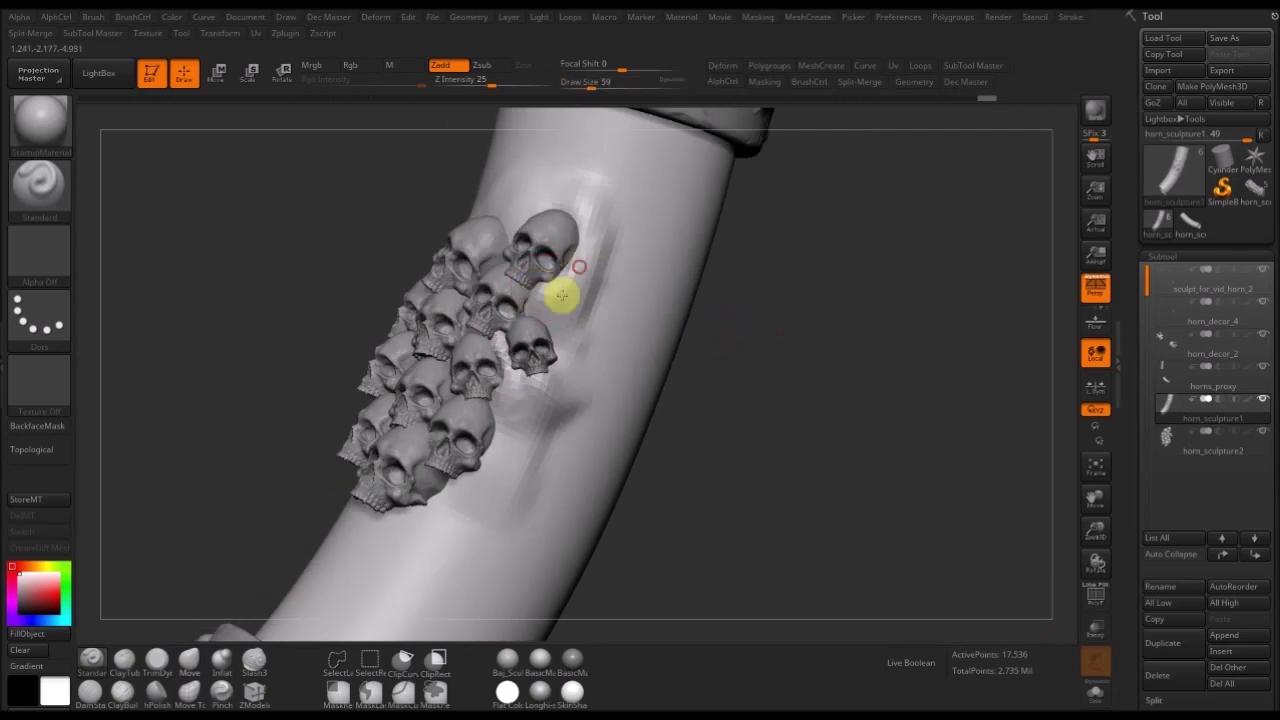
{"action": "right_click_drag", "start_coordinate": [737, 309], "coordinate": [525, 242]}
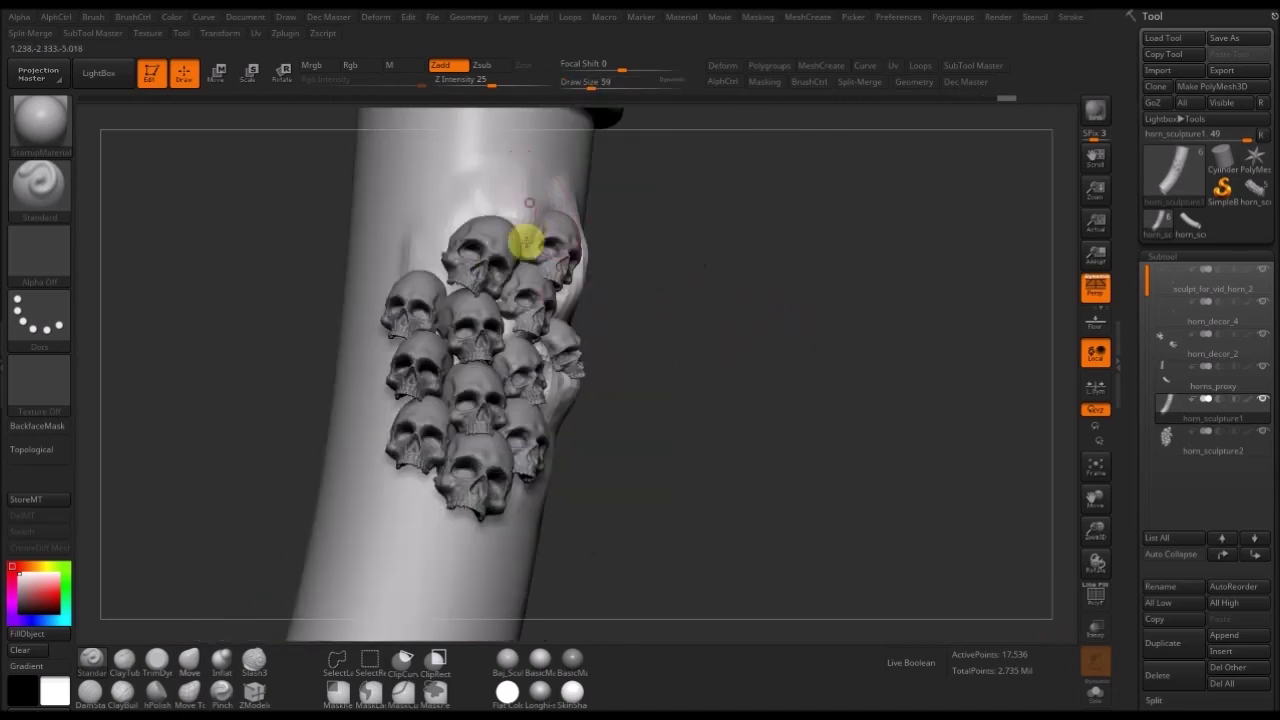
{"action": "right_click_drag", "start_coordinate": [648, 189], "coordinate": [520, 249]}
{"action": "right_click_drag", "start_coordinate": [676, 173], "coordinate": [487, 292]}
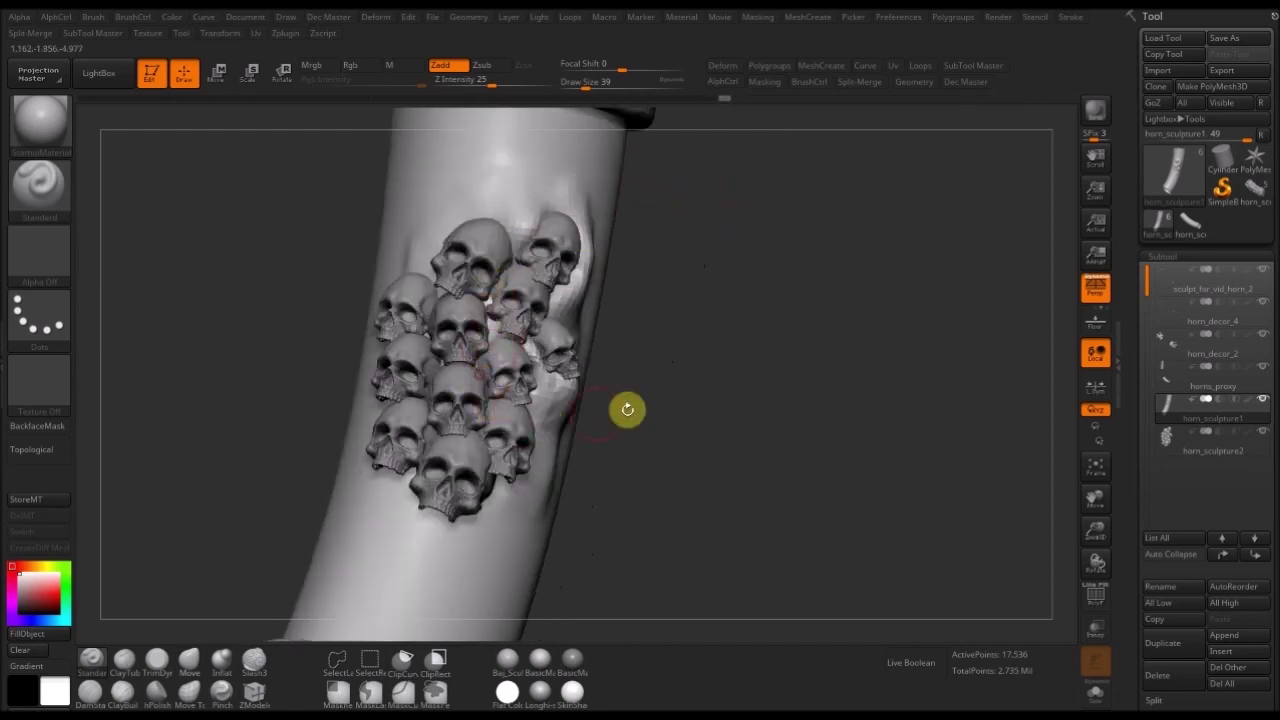
{"action": "right_click_drag", "start_coordinate": [627, 409], "coordinate": [544, 404]}
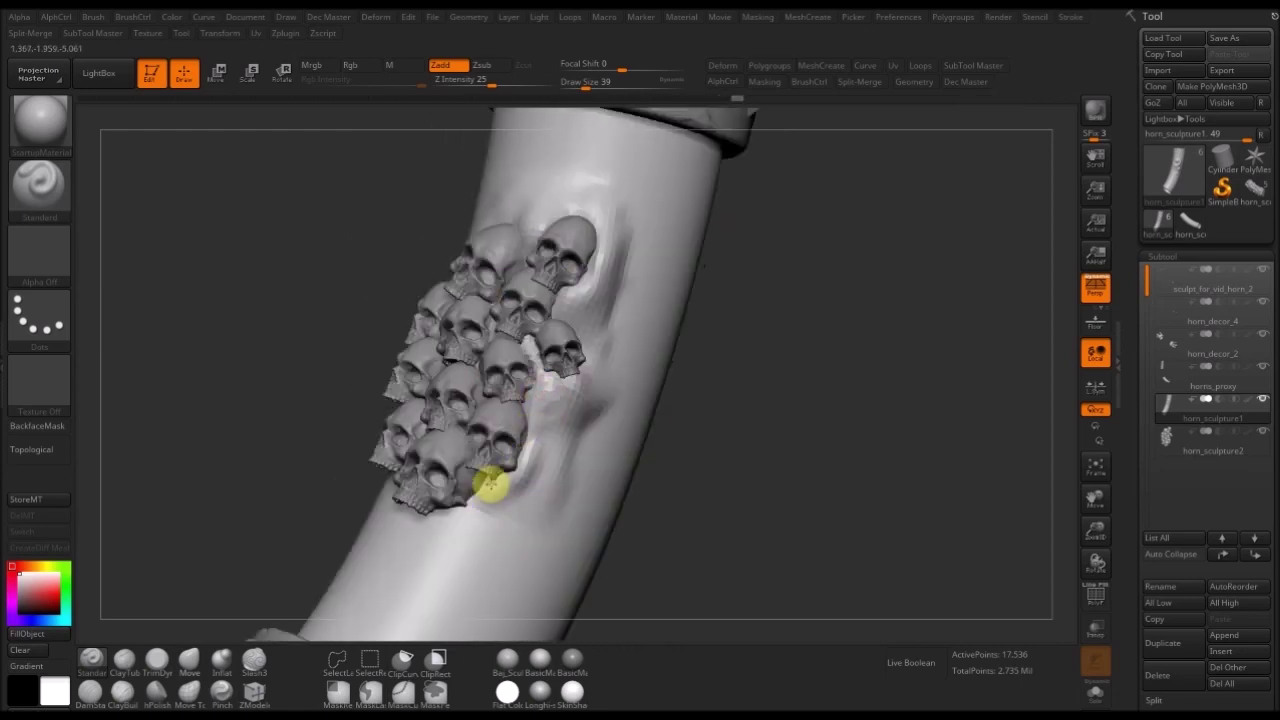
- Pull the shaft surface up under the lower-right skulls with the Move brush at a Draw Size of about 37
{"action": "left_click", "coordinate": [189, 692]}
{"action": "mouse_move", "coordinate": [191, 491]}
{"action": "right_mouse_down"}
{"action": "mouse_move", "coordinate": [186, 403]}
{"action": "mouse_move", "coordinate": [226, 414]}
{"action": "mouse_move", "coordinate": [215, 500]}
{"action": "right_mouse_up"}
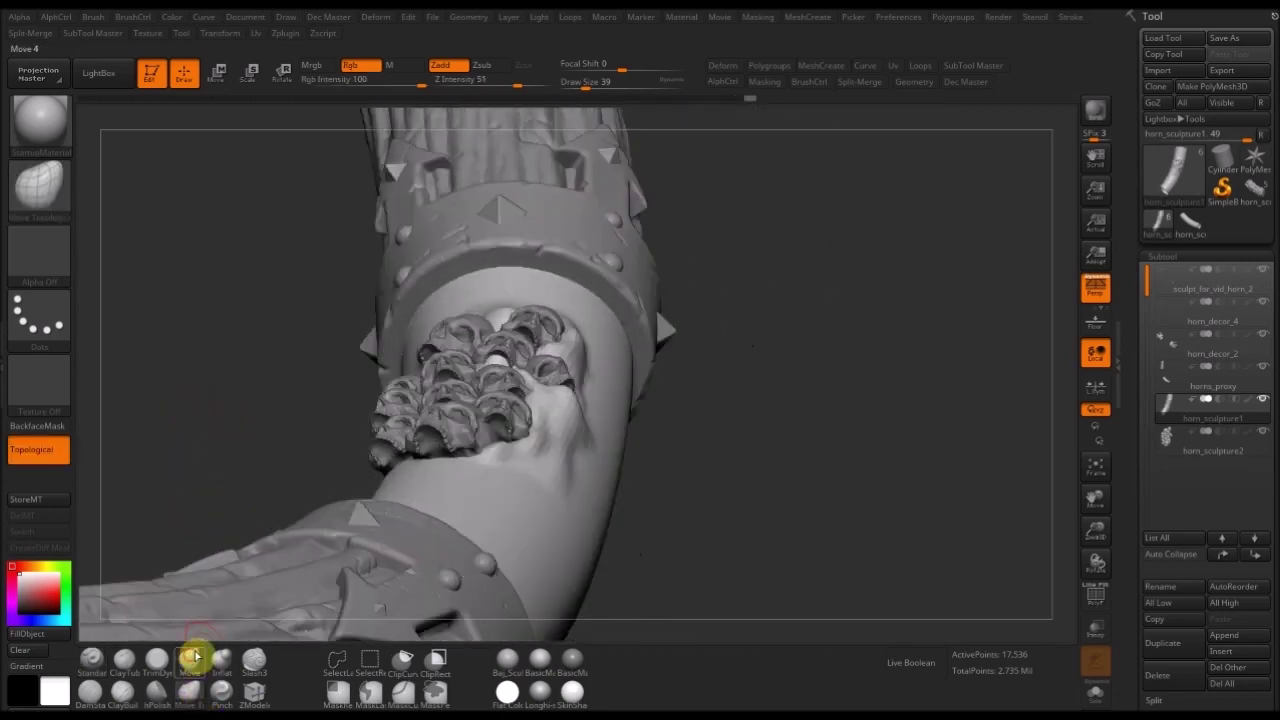
{"action": "left_click", "coordinate": [190, 657]}
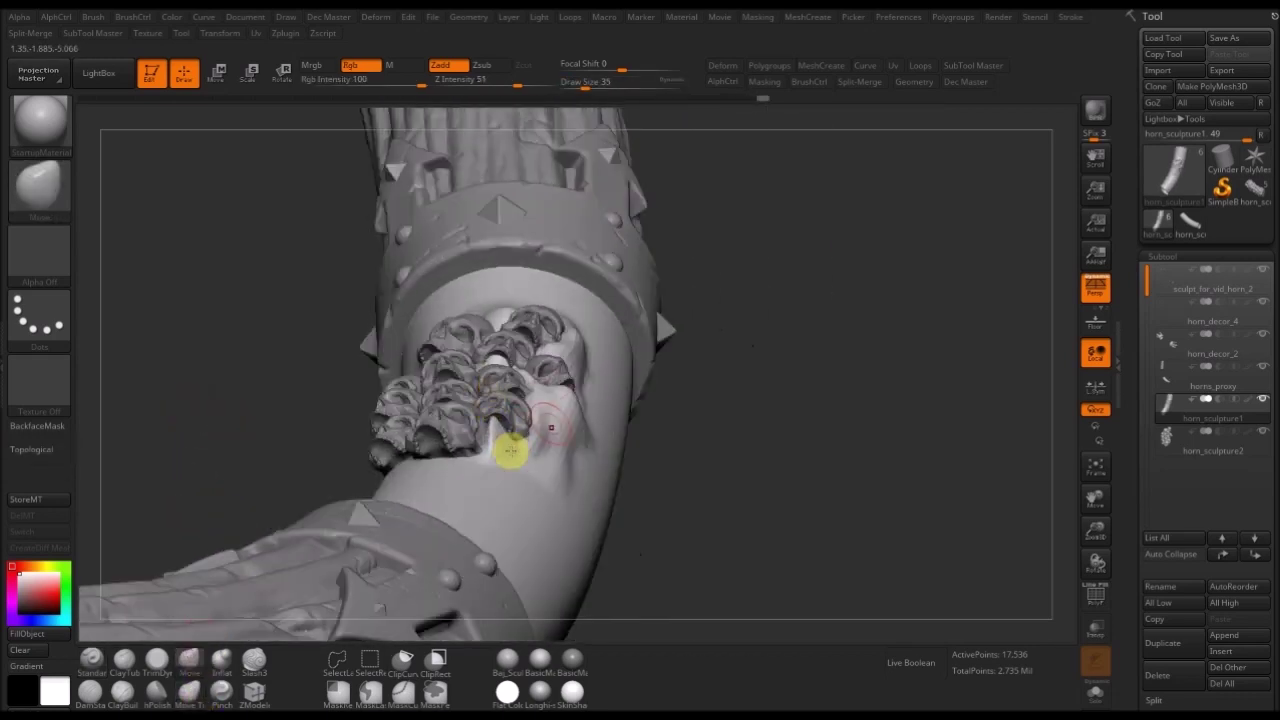
{"action": "key", "text": "bracketright"}
{"action": "key", "text": "bracketright"}
{"action": "left_click_drag", "start_coordinate": [518, 434], "coordinate": [506, 430]}
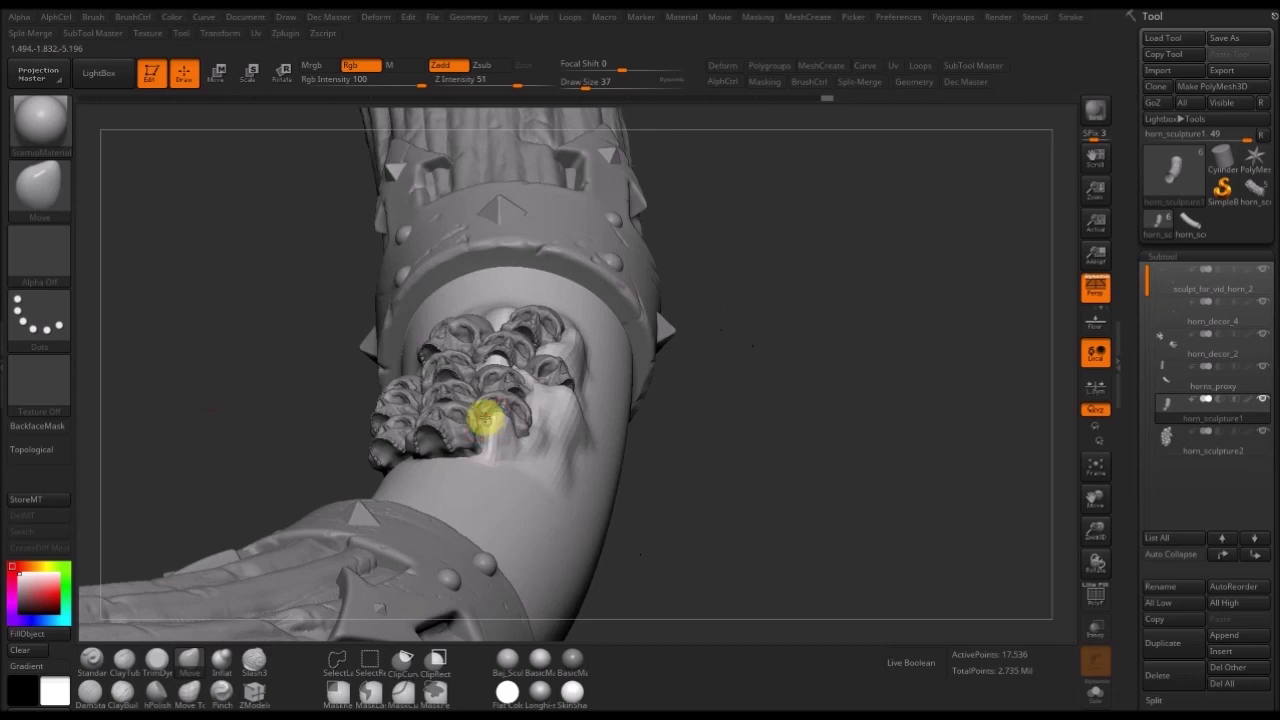
{"action": "mouse_move", "coordinate": [686, 429]}
{"action": "left_mouse_down"}
{"action": "mouse_move", "coordinate": [709, 480]}
{"action": "mouse_move", "coordinate": [502, 425]}
{"action": "left_mouse_up"}
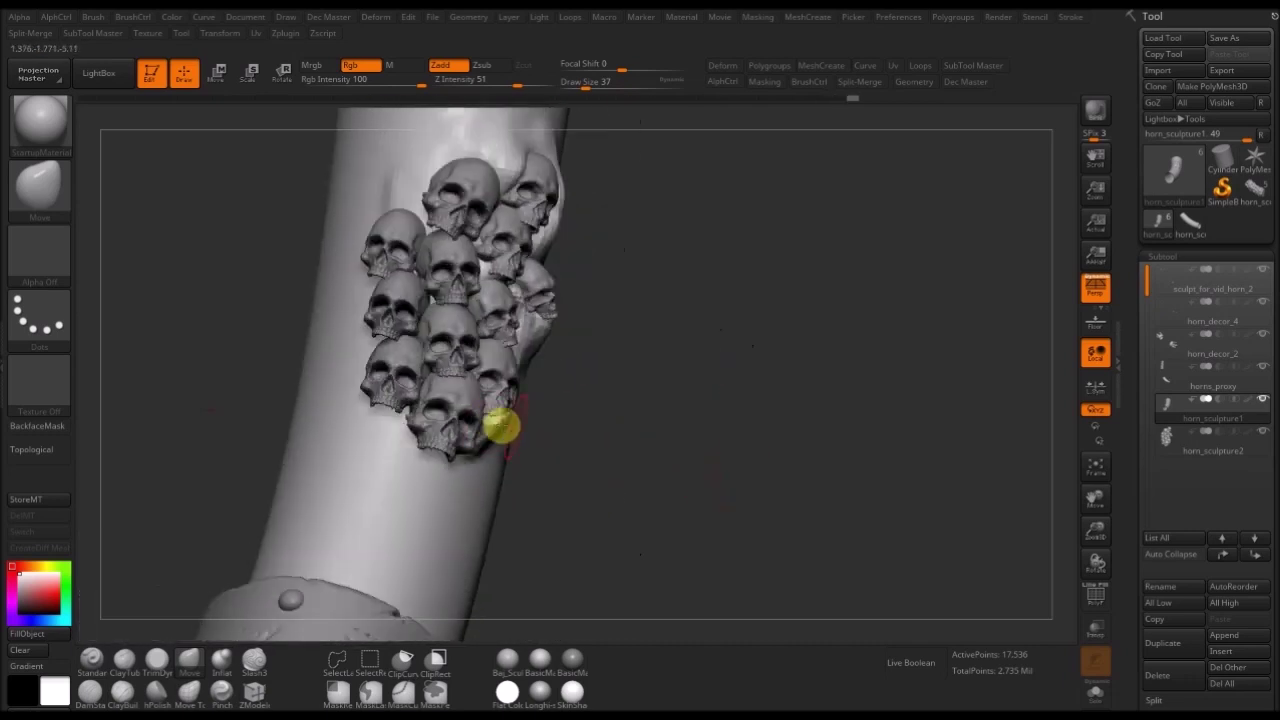
{"action": "mouse_move", "coordinate": [620, 397]}
{"action": "left_mouse_down"}
{"action": "mouse_move", "coordinate": [591, 389]}
{"action": "mouse_move", "coordinate": [526, 423]}
{"action": "left_mouse_up"}
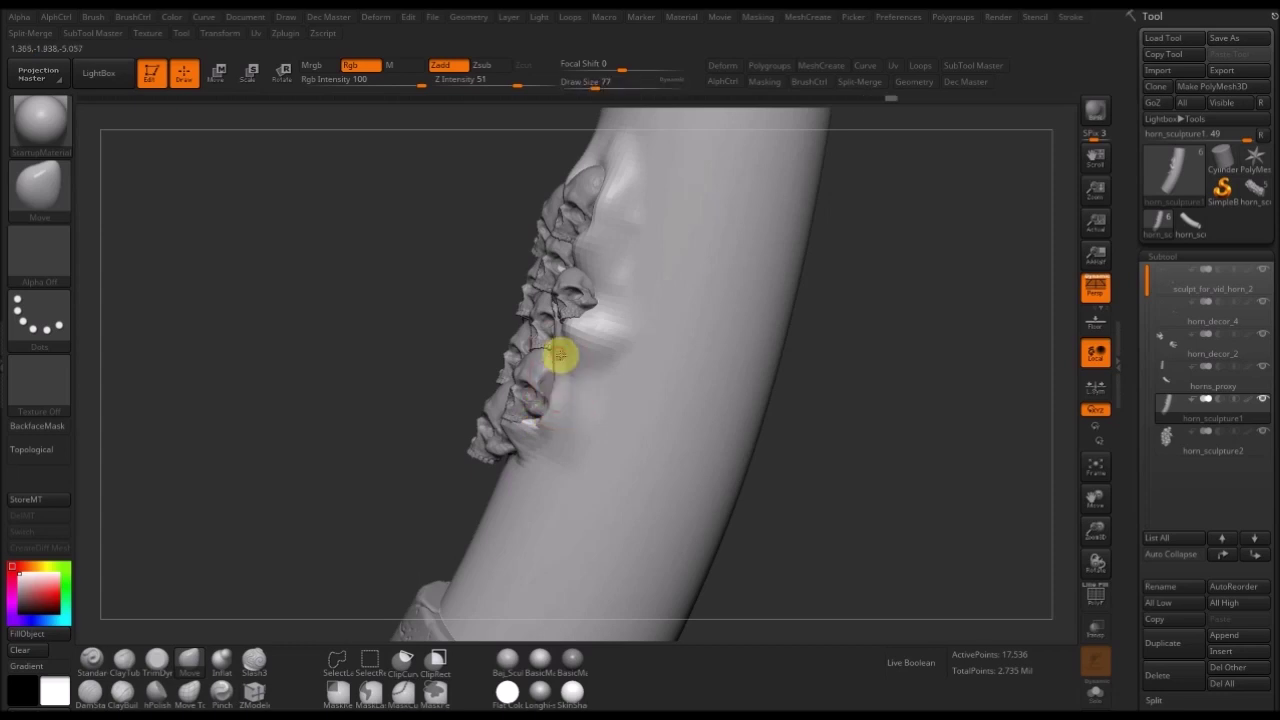
- Move the raised shaft surface along the cluster's right side outward to close the gaps behind the skulls
{"action": "mouse_move", "coordinate": [300, 457]}
{"action": "left_mouse_down"}
{"action": "mouse_move", "coordinate": [531, 371]}
{"action": "mouse_move", "coordinate": [571, 329]}
{"action": "left_mouse_up"}
{"action": "key", "text": "ctrl"}
{"action": "mouse_move", "coordinate": [666, 314]}
{"action": "left_mouse_down"}
{"action": "mouse_move", "coordinate": [637, 286]}
{"action": "mouse_move", "coordinate": [589, 329]}
{"action": "left_mouse_up"}
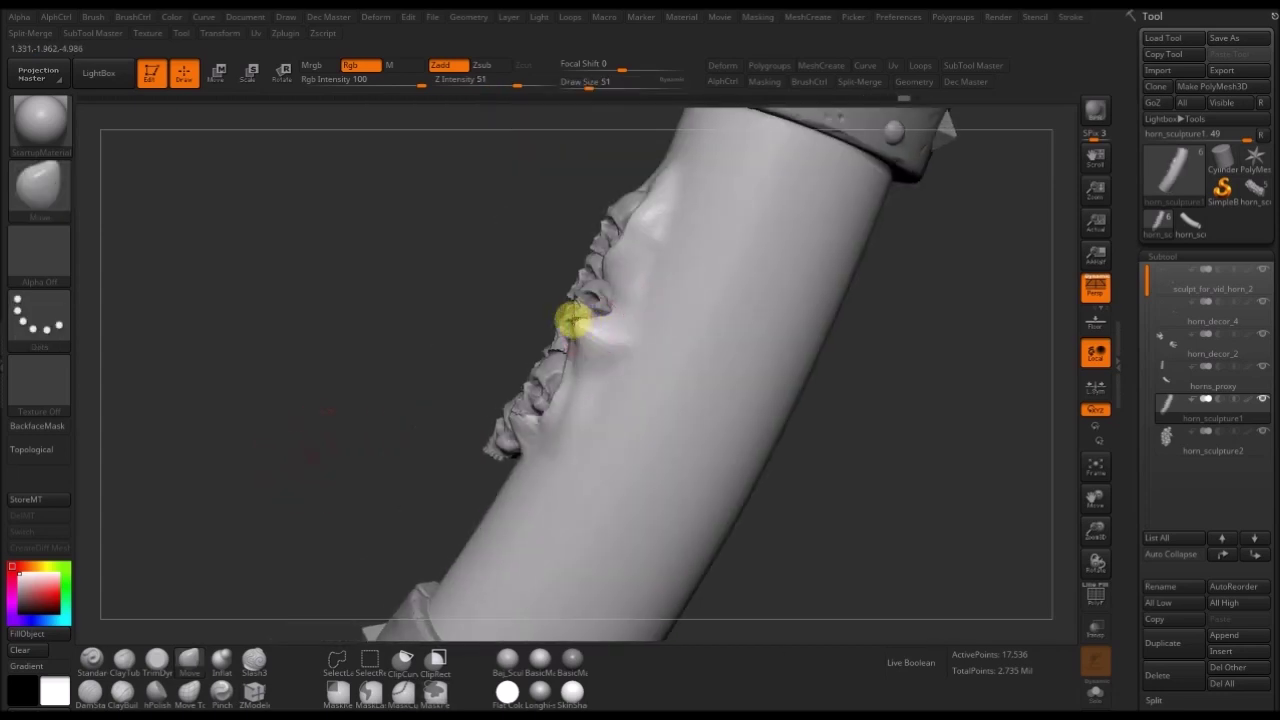
{"action": "left_click_drag", "start_coordinate": [434, 369], "coordinate": [582, 336]}
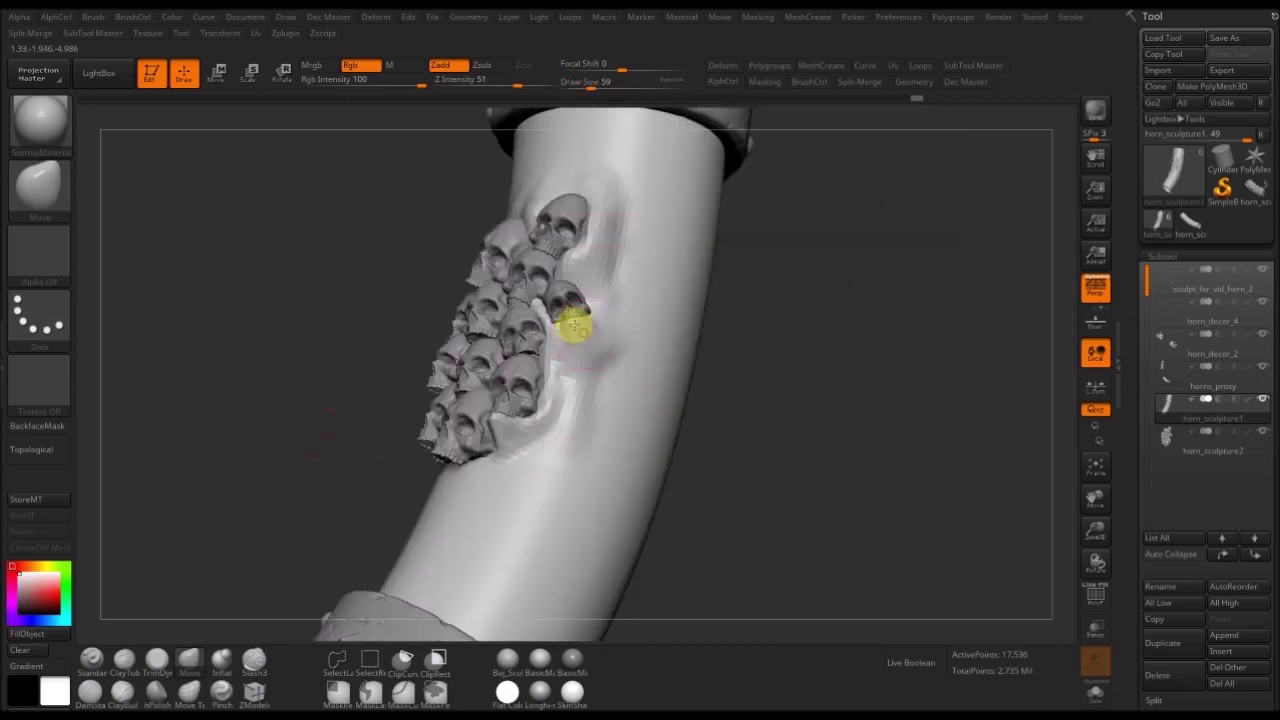
- Sculpt the shaft around the lower-right skulls with the Standard brush at a reduced Draw Size of about 37
{"action": "mouse_move", "coordinate": [760, 277]}
{"action": "left_mouse_down"}
{"action": "mouse_move", "coordinate": [577, 326]}
{"action": "mouse_move", "coordinate": [863, 331]}
{"action": "mouse_move", "coordinate": [743, 323]}
{"action": "mouse_move", "coordinate": [760, 357]}
{"action": "mouse_move", "coordinate": [780, 357]}
{"action": "mouse_move", "coordinate": [769, 349]}
{"action": "mouse_move", "coordinate": [751, 366]}
{"action": "mouse_move", "coordinate": [474, 330]}
{"action": "mouse_move", "coordinate": [349, 434]}
{"action": "mouse_move", "coordinate": [440, 316]}
{"action": "left_mouse_up"}
{"action": "key", "text": "b"}
{"action": "key", "text": "s"}
{"action": "key", "text": "t"}
{"action": "left_click_drag", "start_coordinate": [449, 360], "coordinate": [437, 323], "text": "alt"}
{"action": "key", "text": "bracketleft"}
{"action": "key", "text": "bracketleft"}
{"action": "left_click_drag", "start_coordinate": [557, 366], "coordinate": [485, 404]}
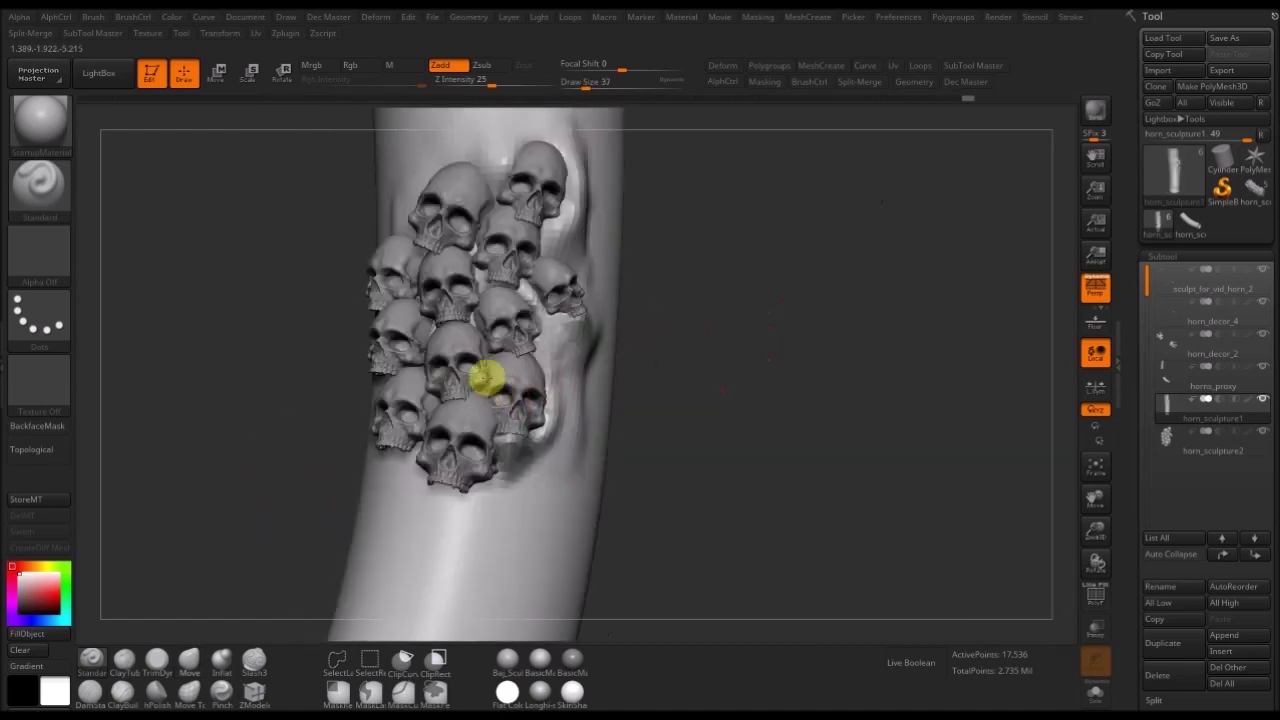
- Build up the shaft below and along the left side of the skull cluster with the Standard brush at Draw Size 54
{"action": "left_click_drag", "start_coordinate": [277, 563], "coordinate": [414, 457]}
{"action": "key", "text": "]"}
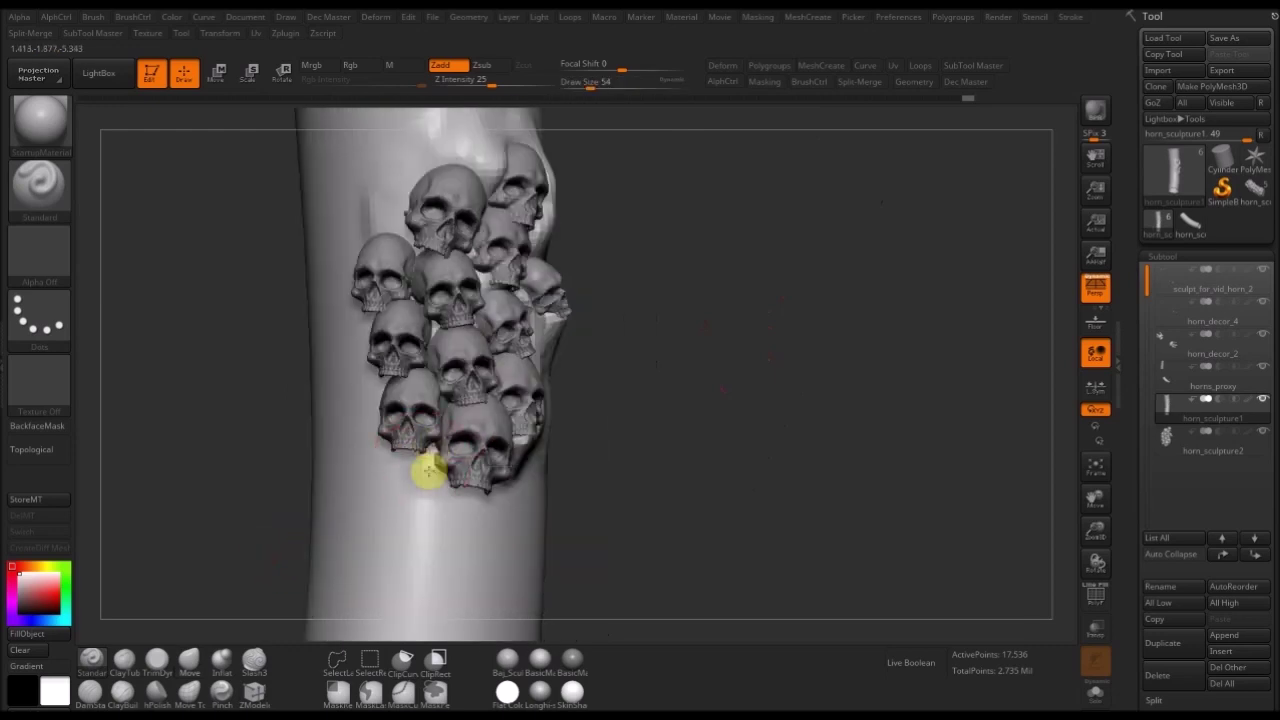
{"action": "mouse_move", "coordinate": [277, 474]}
{"action": "left_mouse_down"}
{"action": "mouse_move", "coordinate": [378, 460]}
{"action": "mouse_move", "coordinate": [362, 333]}
{"action": "left_mouse_up"}
{"action": "mouse_move", "coordinate": [151, 463]}
{"action": "left_mouse_down"}
{"action": "mouse_move", "coordinate": [181, 482]}
{"action": "mouse_move", "coordinate": [187, 460]}
{"action": "left_mouse_up"}
{"action": "mouse_move", "coordinate": [361, 387]}
{"action": "left_mouse_down"}
{"action": "mouse_move", "coordinate": [366, 308]}
{"action": "mouse_move", "coordinate": [413, 213]}
{"action": "left_mouse_up"}
- Blend the shaft into the upper-left skulls and fill the gaps near the cluster's top with the Standard brush
{"action": "left_click_drag", "start_coordinate": [631, 211], "coordinate": [386, 323]}
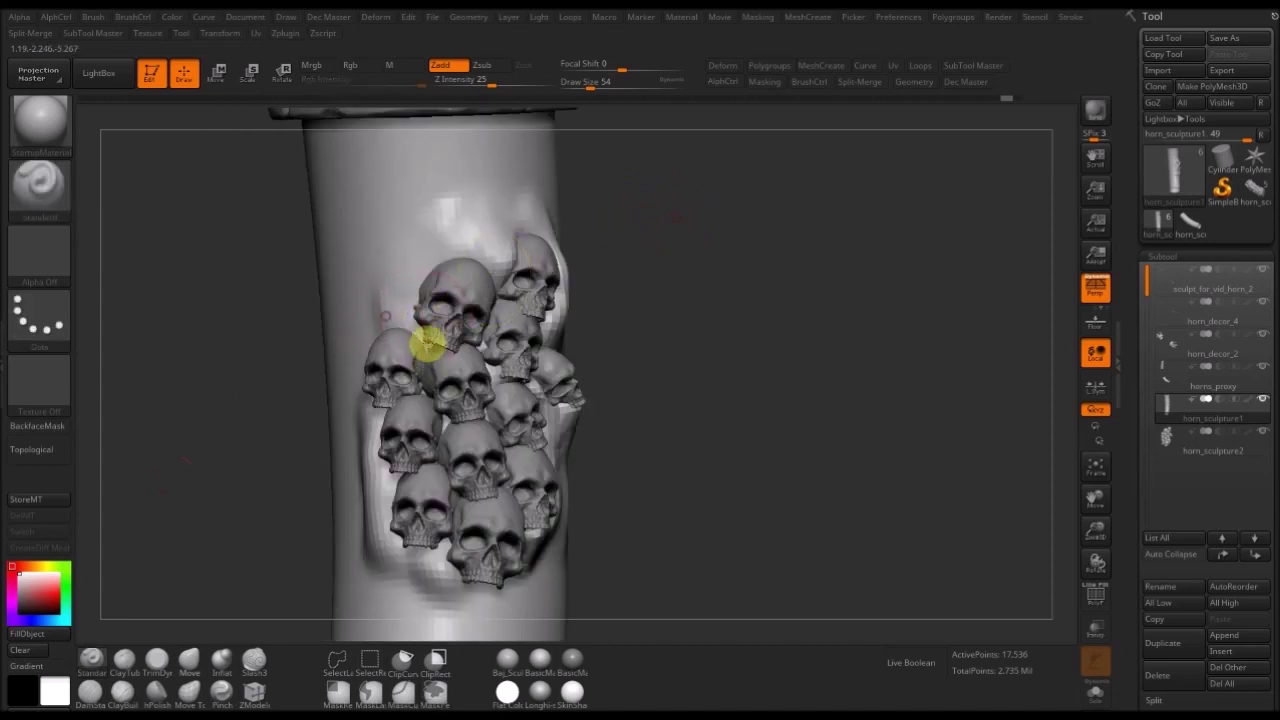
{"action": "left_click_drag", "start_coordinate": [314, 405], "coordinate": [381, 315]}
{"action": "left_click_drag", "start_coordinate": [361, 384], "coordinate": [376, 314]}
{"action": "left_click_drag", "start_coordinate": [630, 303], "coordinate": [481, 333]}
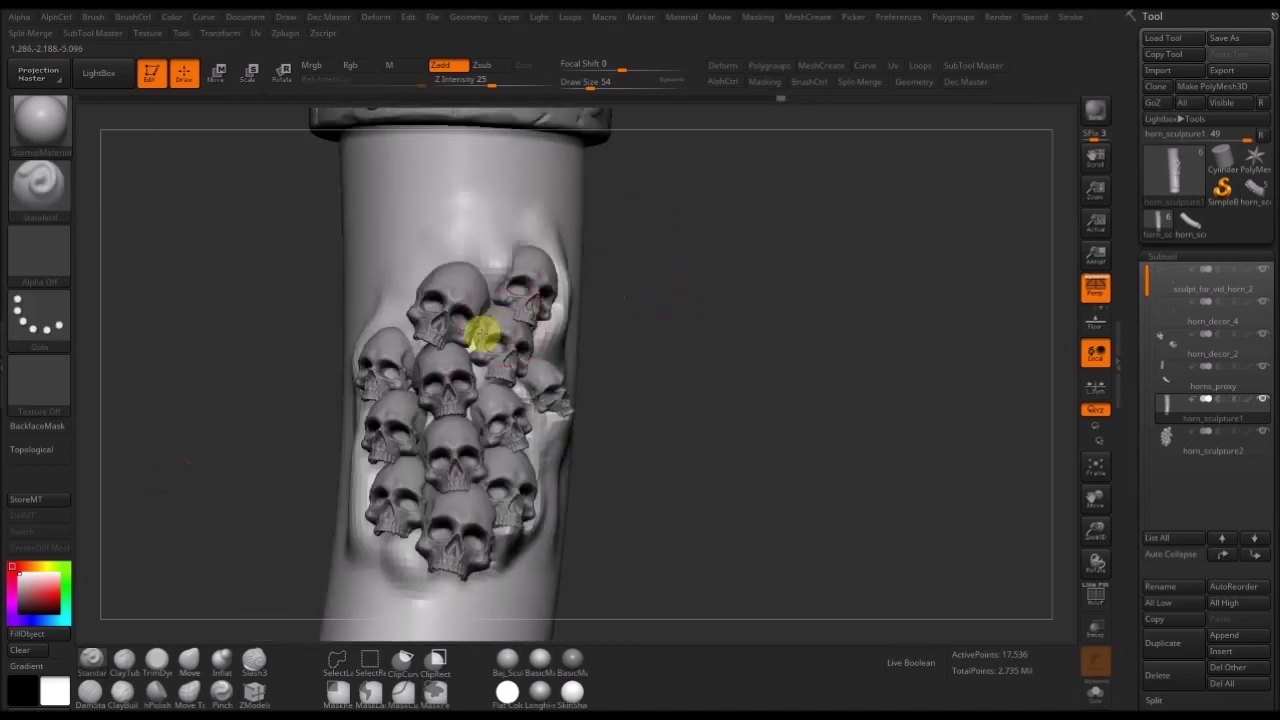
- Subdivide the horn shaft again and refine the surface around the skulls with the Standard brush at Draw Size 20
{"action": "left_click_drag", "start_coordinate": [692, 349], "coordinate": [531, 434]}
{"action": "left_click_drag", "start_coordinate": [716, 483], "coordinate": [654, 206]}
{"action": "key", "text": "s"}
{"action": "left_click_drag", "start_coordinate": [748, 457], "coordinate": [735, 450]}
{"action": "key", "text": "shift"}
{"action": "mouse_move", "coordinate": [671, 478]}
{"action": "left_mouse_down"}
{"action": "mouse_move", "coordinate": [683, 489]}
{"action": "mouse_move", "coordinate": [737, 457]}
{"action": "mouse_move", "coordinate": [757, 321]}
{"action": "left_mouse_up"}
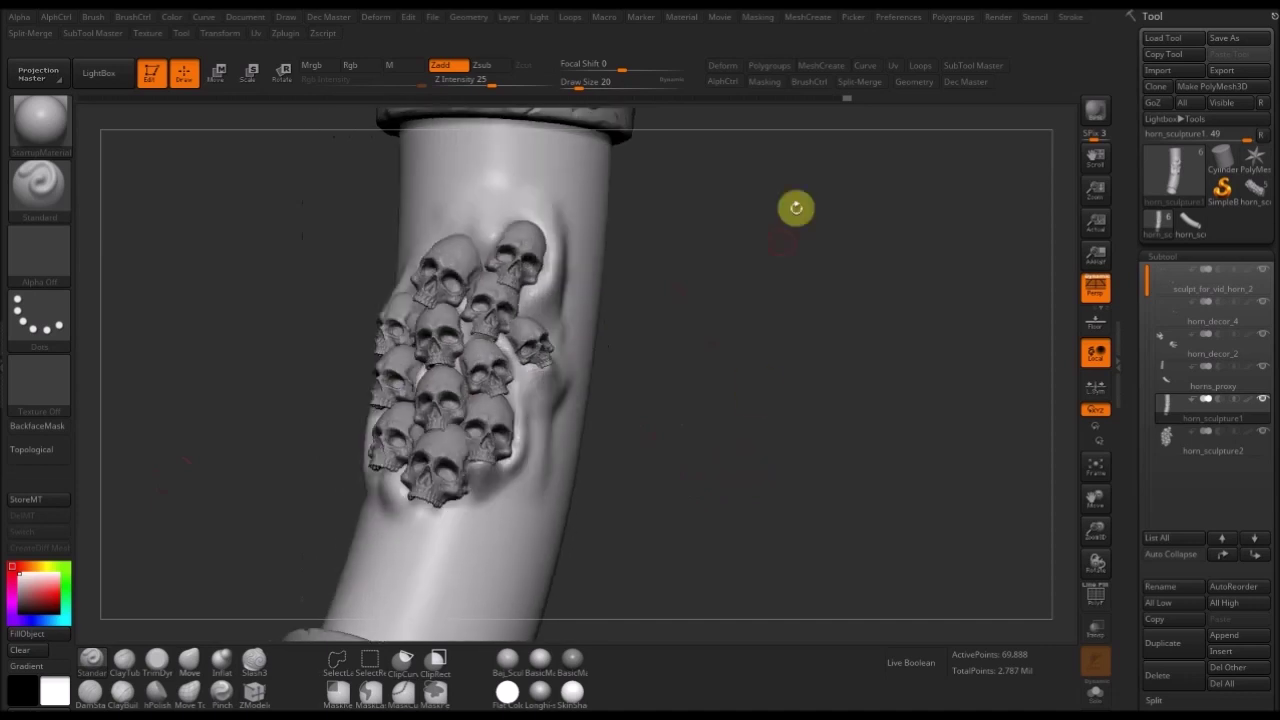
- Merge the horn_sculpture1 shaft down with the skulls subtool beneath it
{"action": "left_click", "coordinate": [860, 83]}
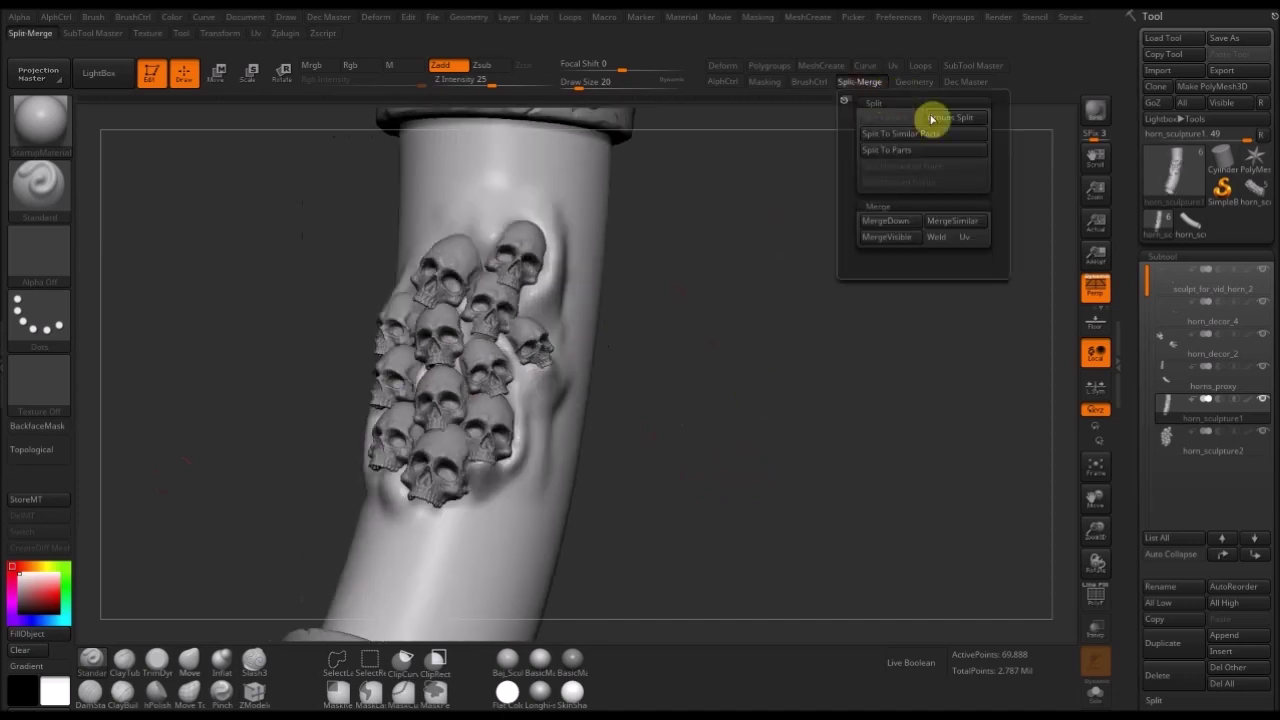
{"action": "left_click", "coordinate": [885, 226]}
{"action": "left_click", "coordinate": [843, 250]}
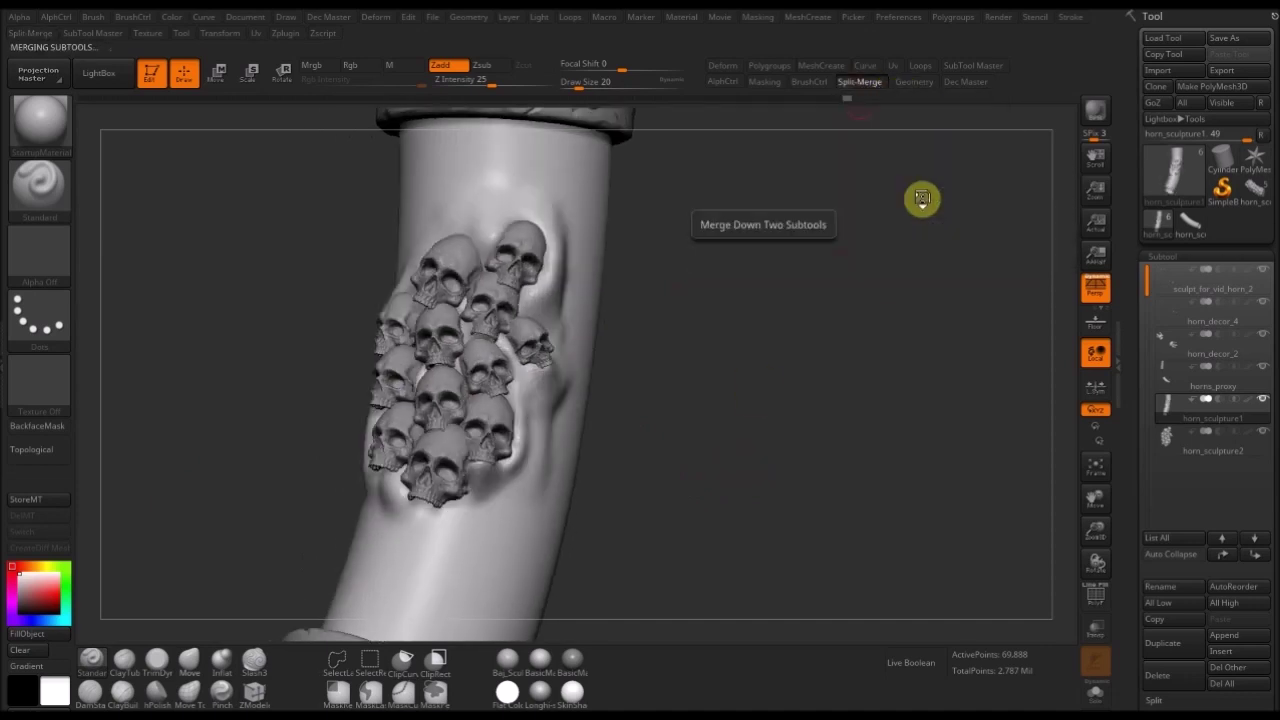
{"action": "left_click_drag", "start_coordinate": [737, 329], "coordinate": [677, 300]}
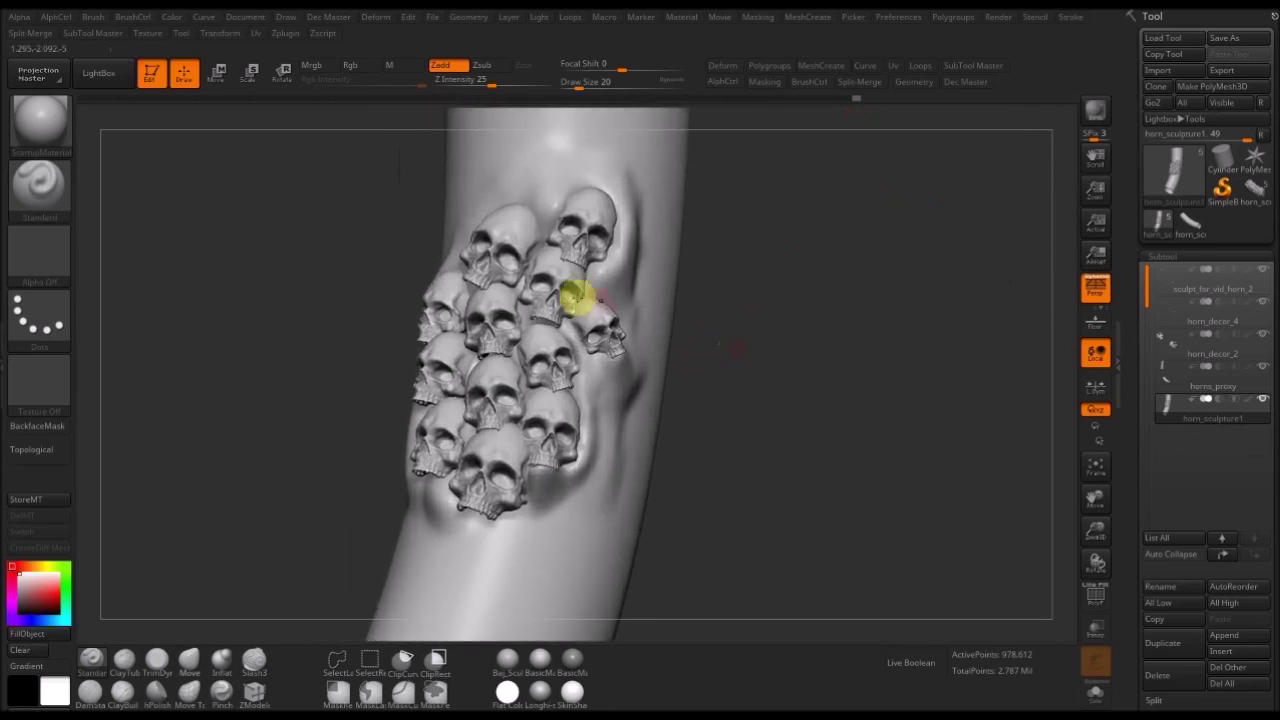
- Examine the DynaMesh settings in the mesh creation shortcuts and the subtool's Geometry options
{"action": "left_click_drag", "start_coordinate": [755, 226], "coordinate": [823, 217]}
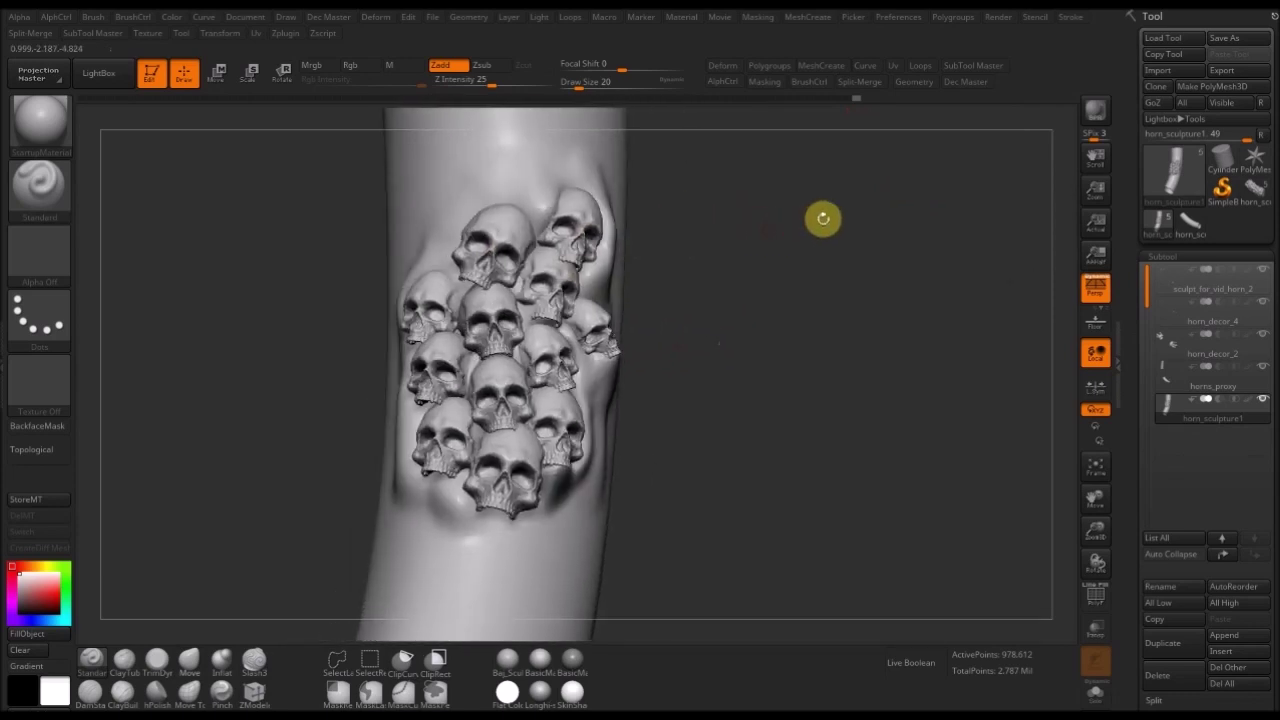
{"action": "left_click", "coordinate": [830, 72]}
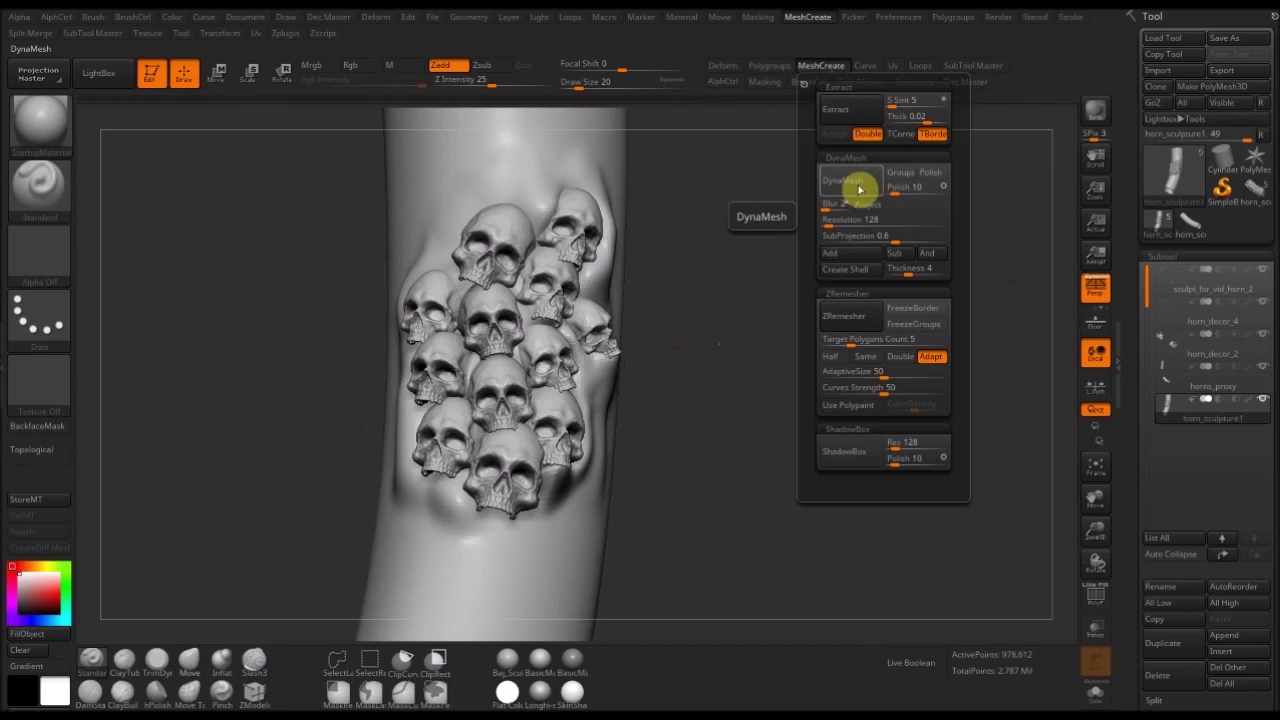
{"action": "scroll", "coordinate": [1277, 513], "scroll_direction": "down", "scroll_amount": 5}
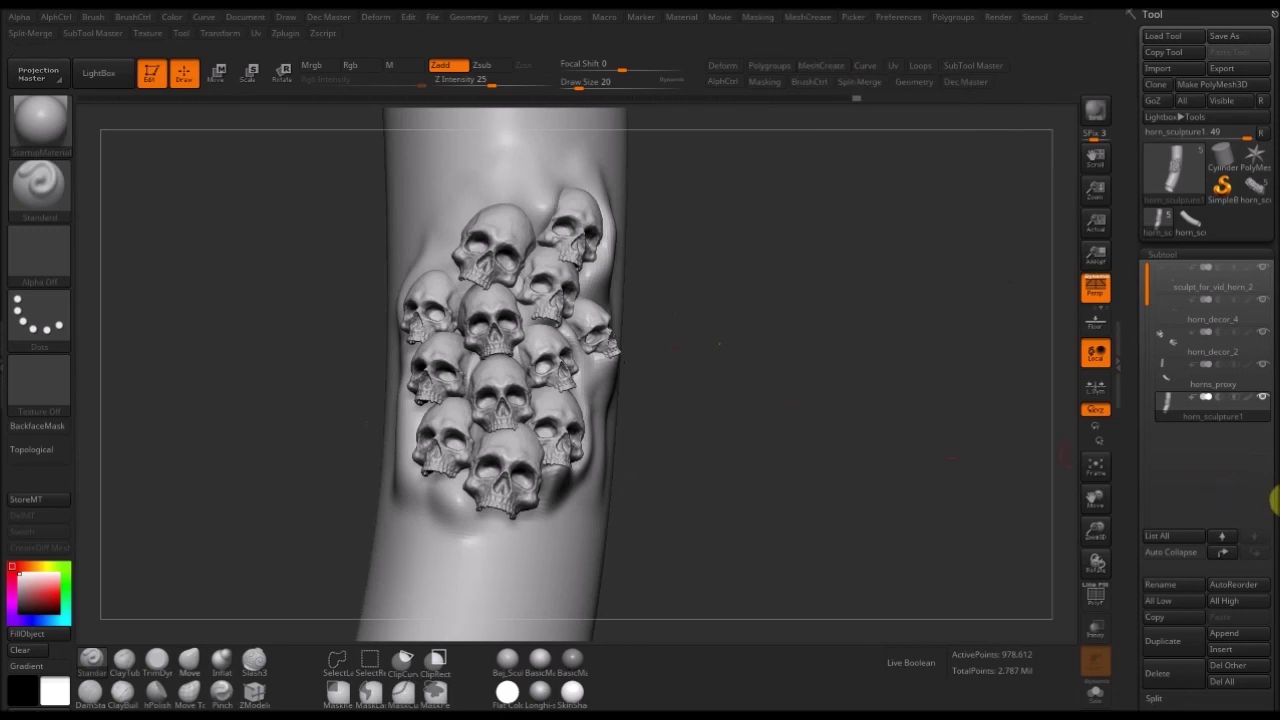
{"action": "scroll", "coordinate": [1217, 556], "scroll_direction": "down", "scroll_amount": 1}
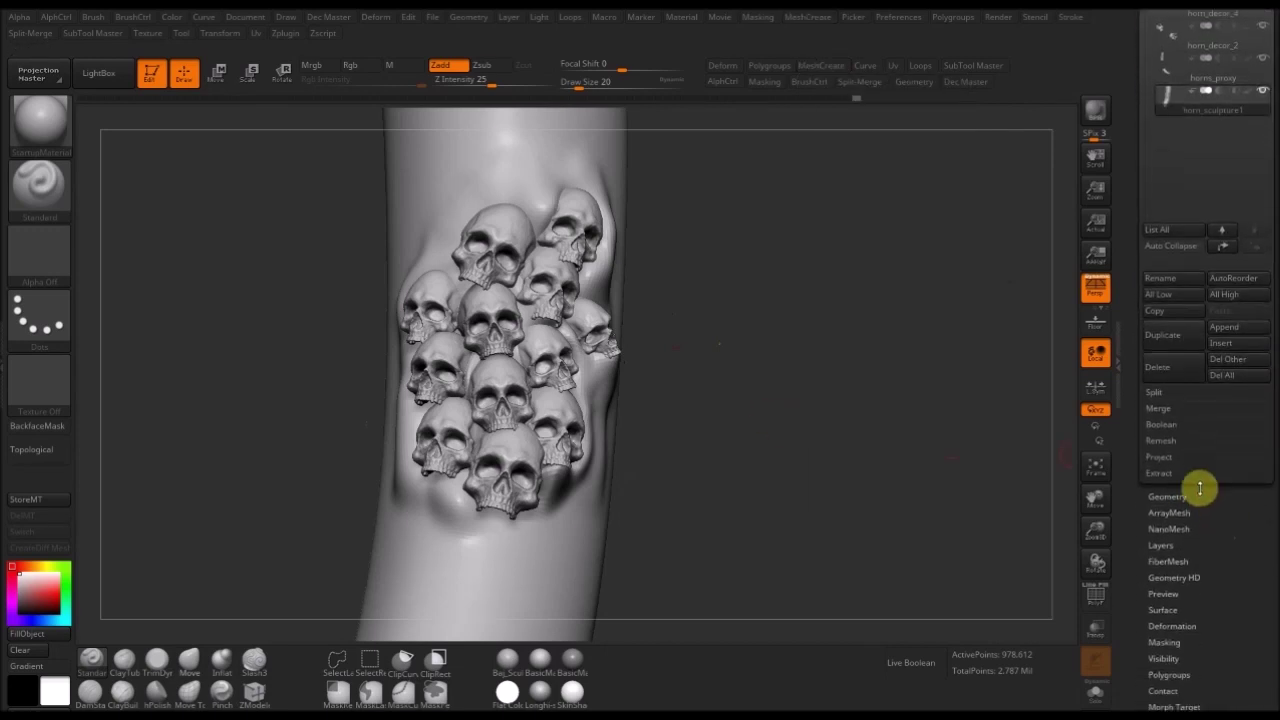
{"action": "left_click", "coordinate": [1168, 497]}
{"action": "scroll", "coordinate": [1257, 508], "scroll_direction": "down", "scroll_amount": 4}
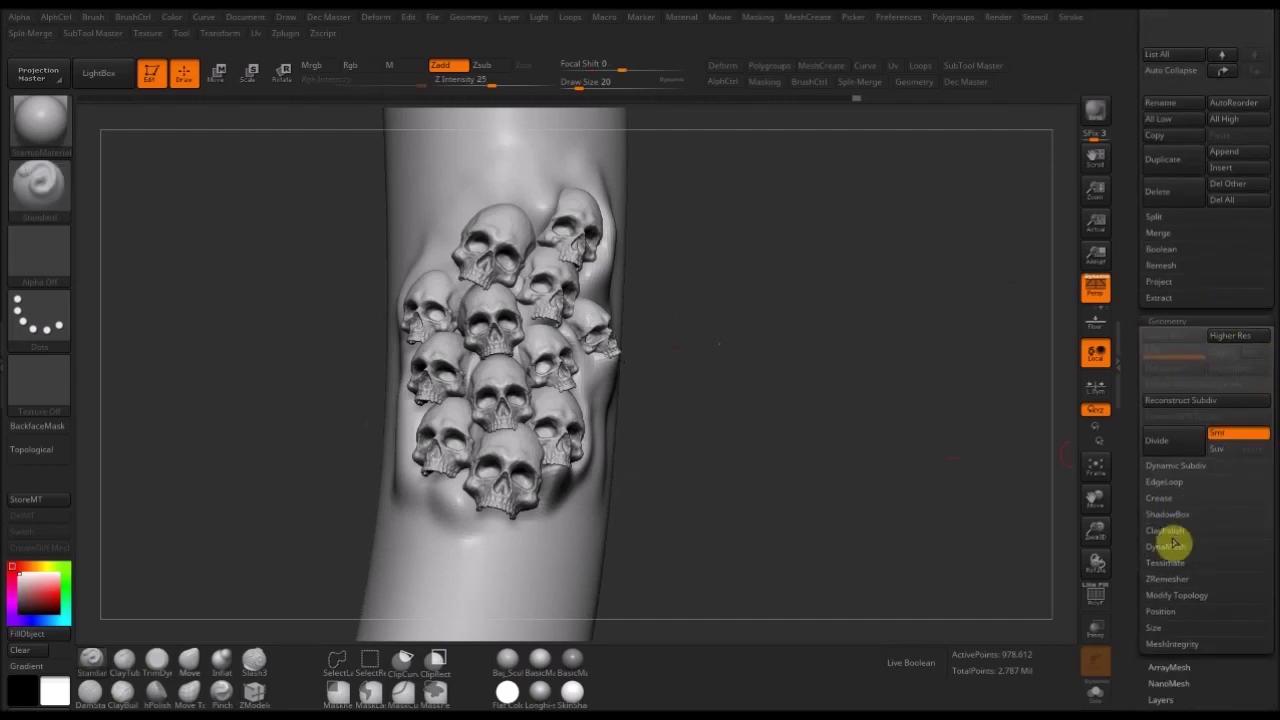
{"action": "left_click", "coordinate": [1174, 553]}
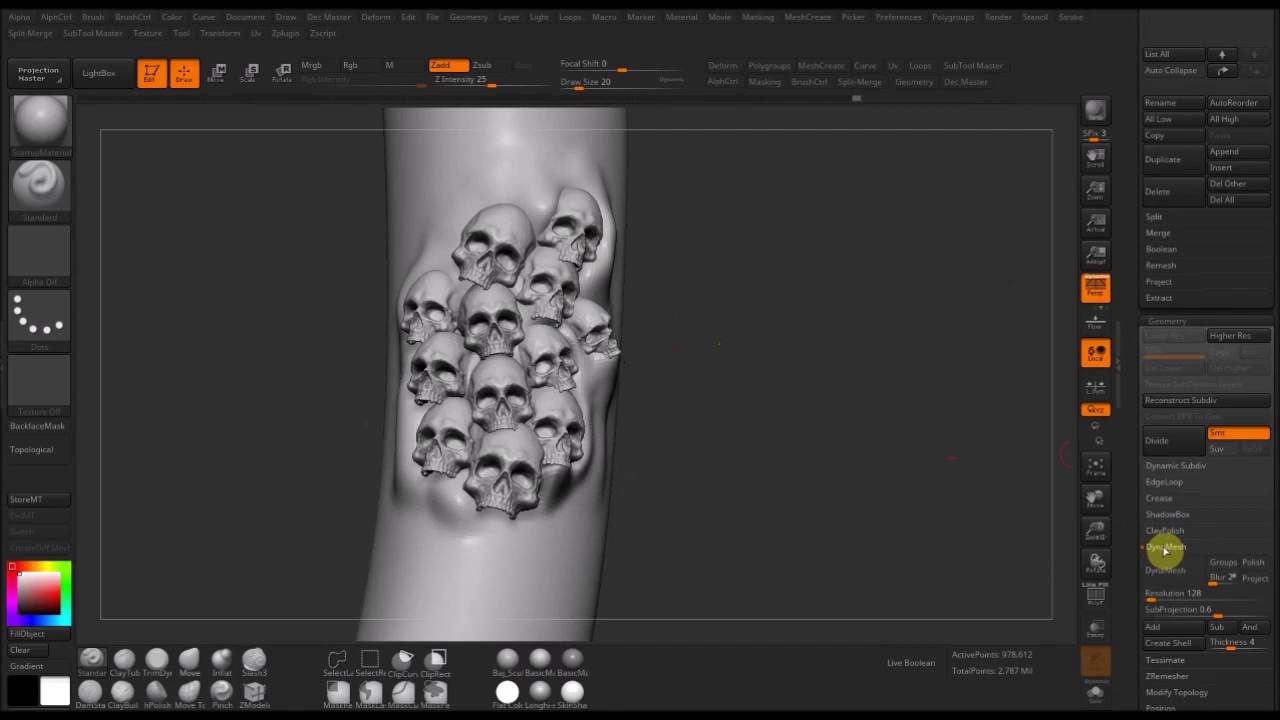
{"action": "left_click", "coordinate": [1211, 320]}
{"action": "scroll", "coordinate": [1254, 541], "scroll_direction": "up", "scroll_amount": 5}
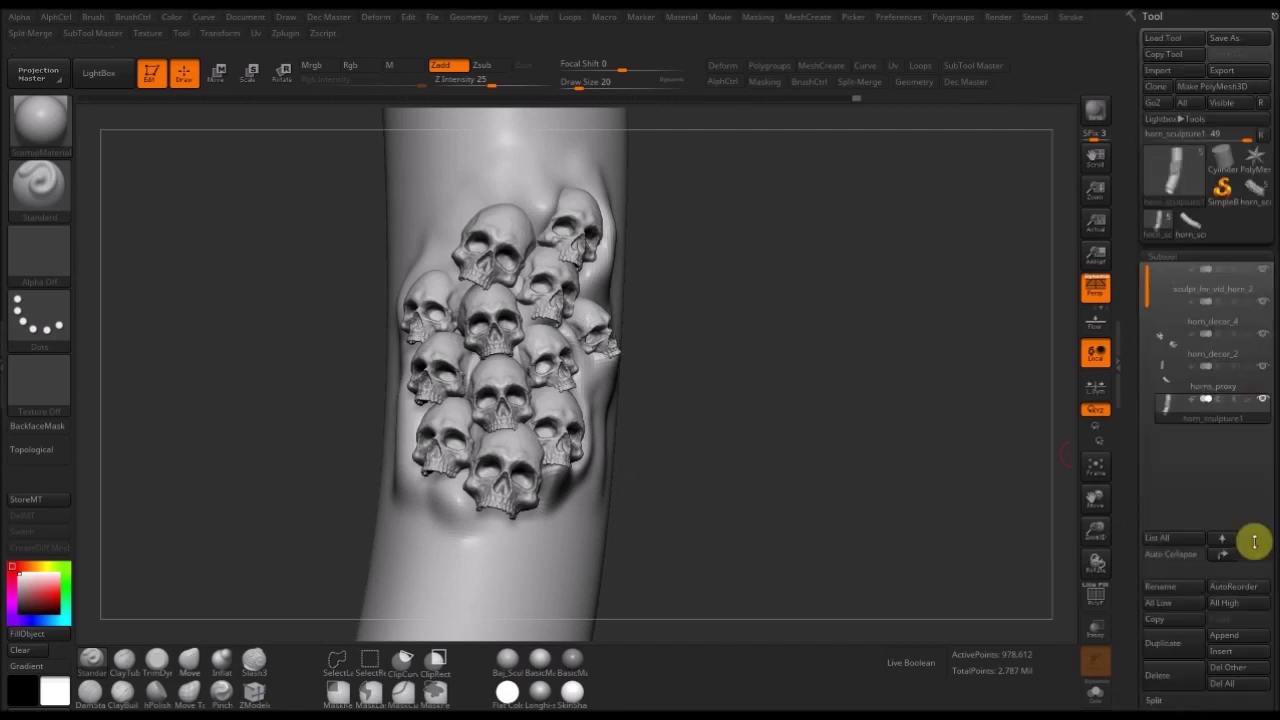
- Set the DynaMesh Blur and Polish values to 0
{"action": "left_click", "coordinate": [836, 68]}
{"action": "left_click", "coordinate": [843, 221]}
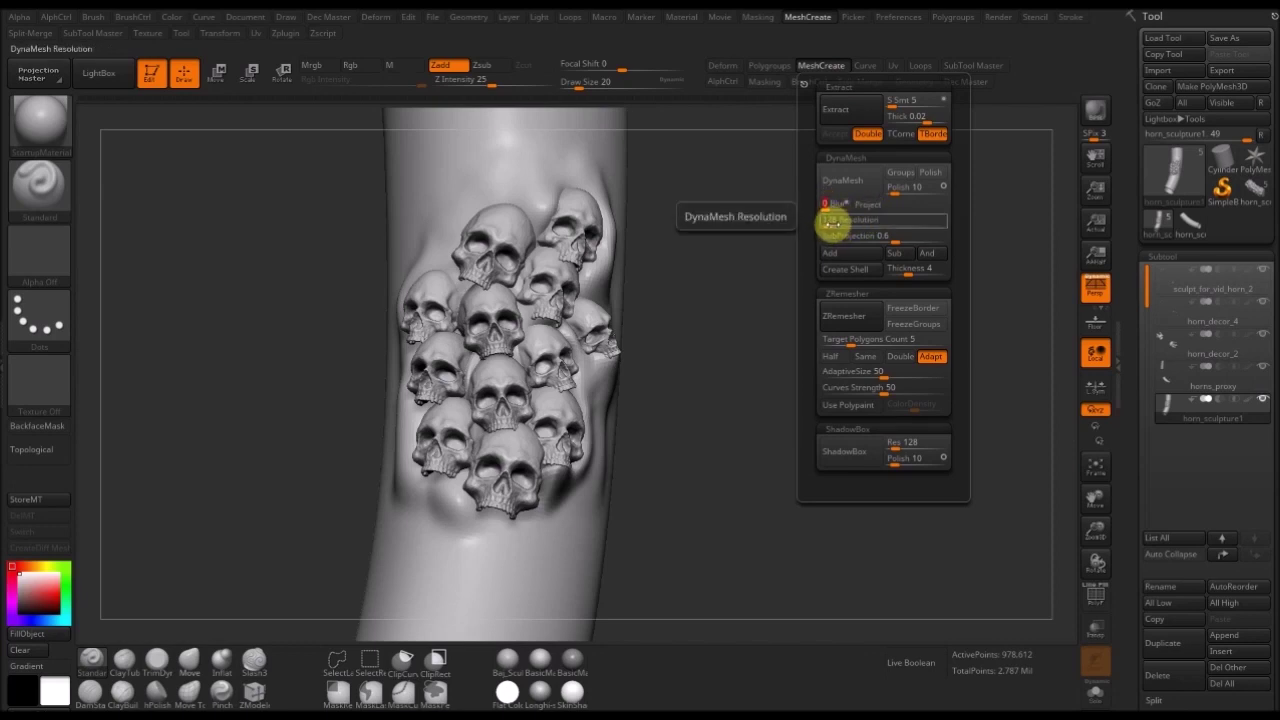
{"action": "left_click", "coordinate": [894, 189]}
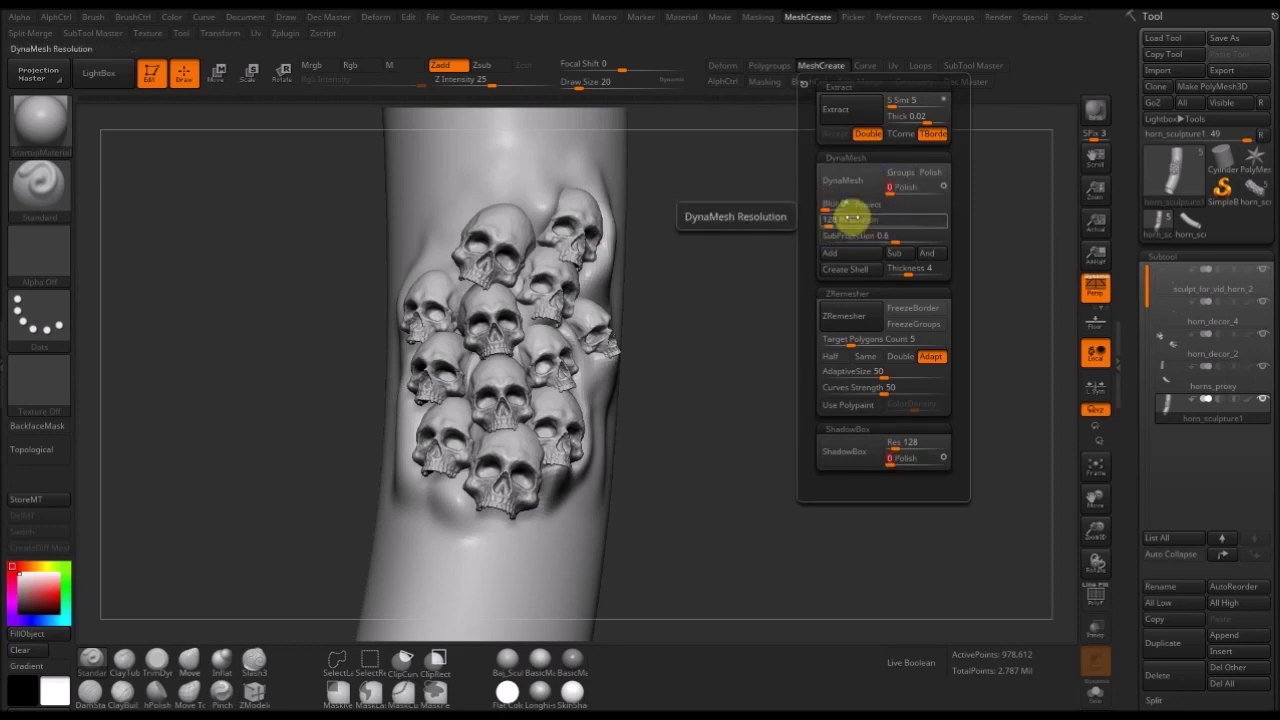
- Try DynaMesh at resolution 128 on the merged horn, inspect the skull detail, and undo it
{"action": "left_click", "coordinate": [850, 188]}
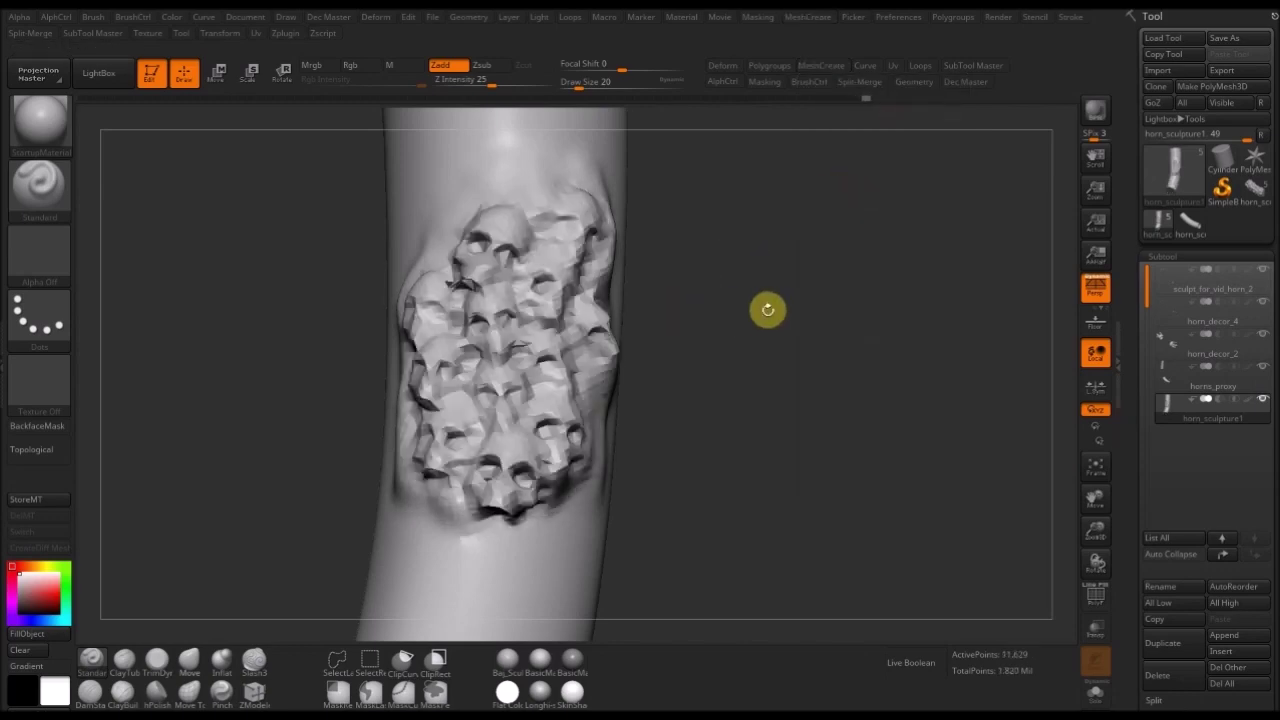
{"action": "mouse_move", "coordinate": [803, 347]}
{"action": "left_mouse_down"}
{"action": "mouse_move", "coordinate": [783, 371]}
{"action": "mouse_move", "coordinate": [731, 374]}
{"action": "mouse_move", "coordinate": [815, 376]}
{"action": "left_mouse_up"}
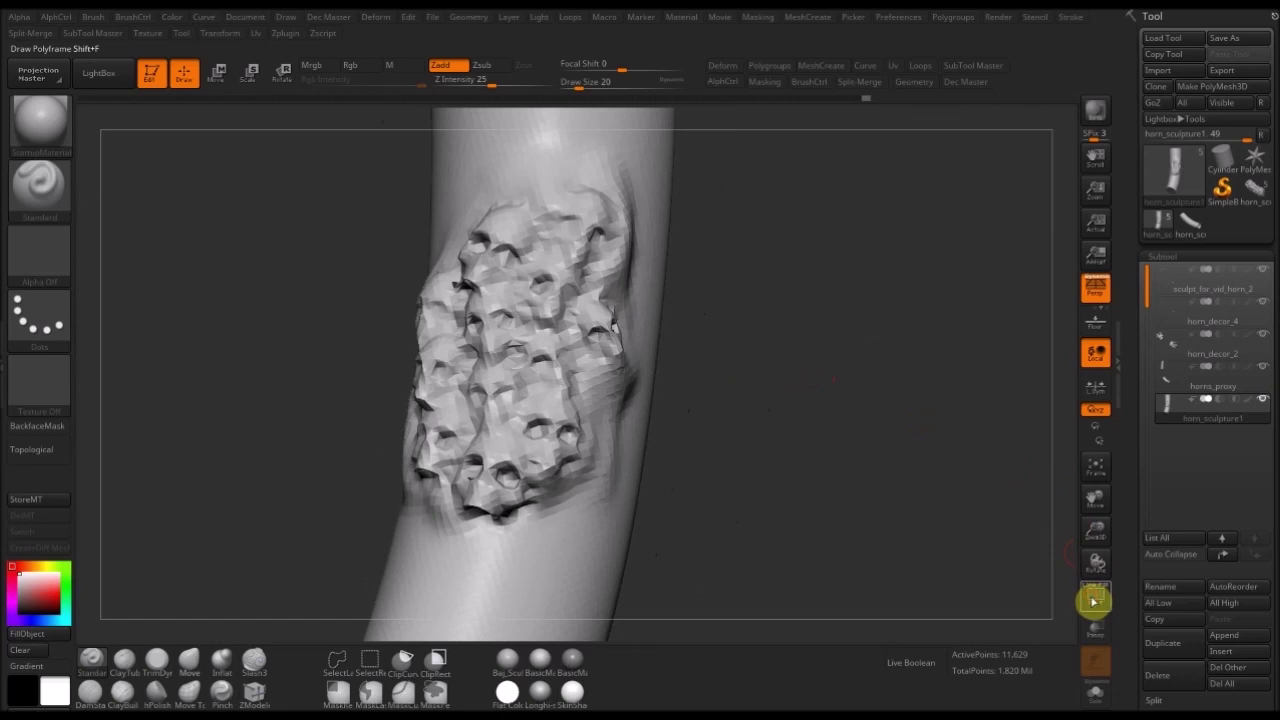
{"action": "left_click", "coordinate": [1094, 600]}
{"action": "left_click", "coordinate": [1094, 601]}
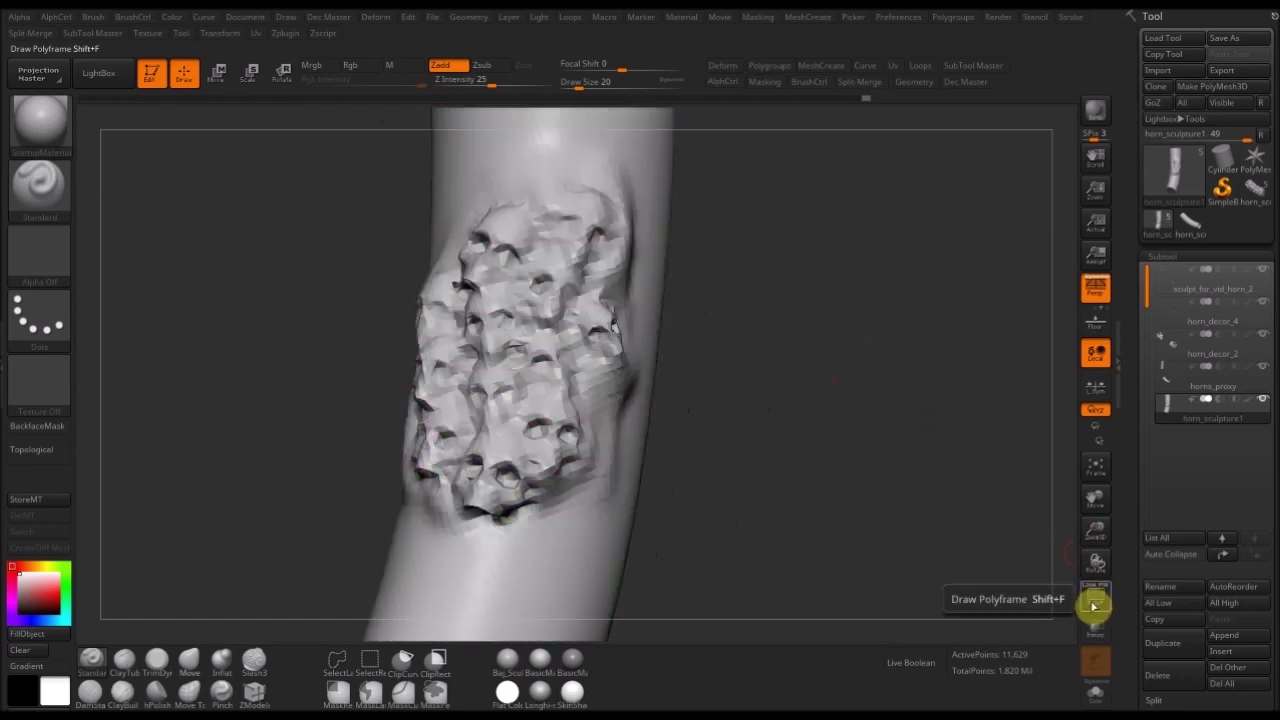
{"action": "key", "text": "ctrl+z"}
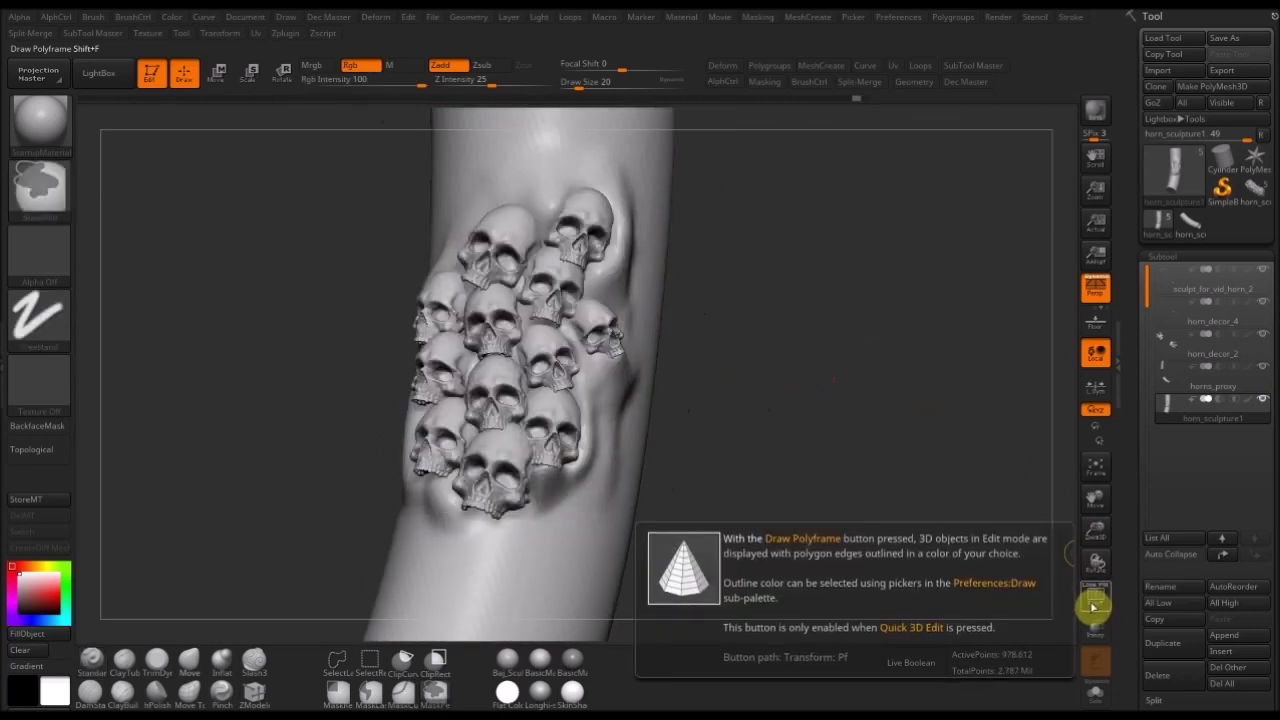
{"action": "key", "text": "ctrl"}
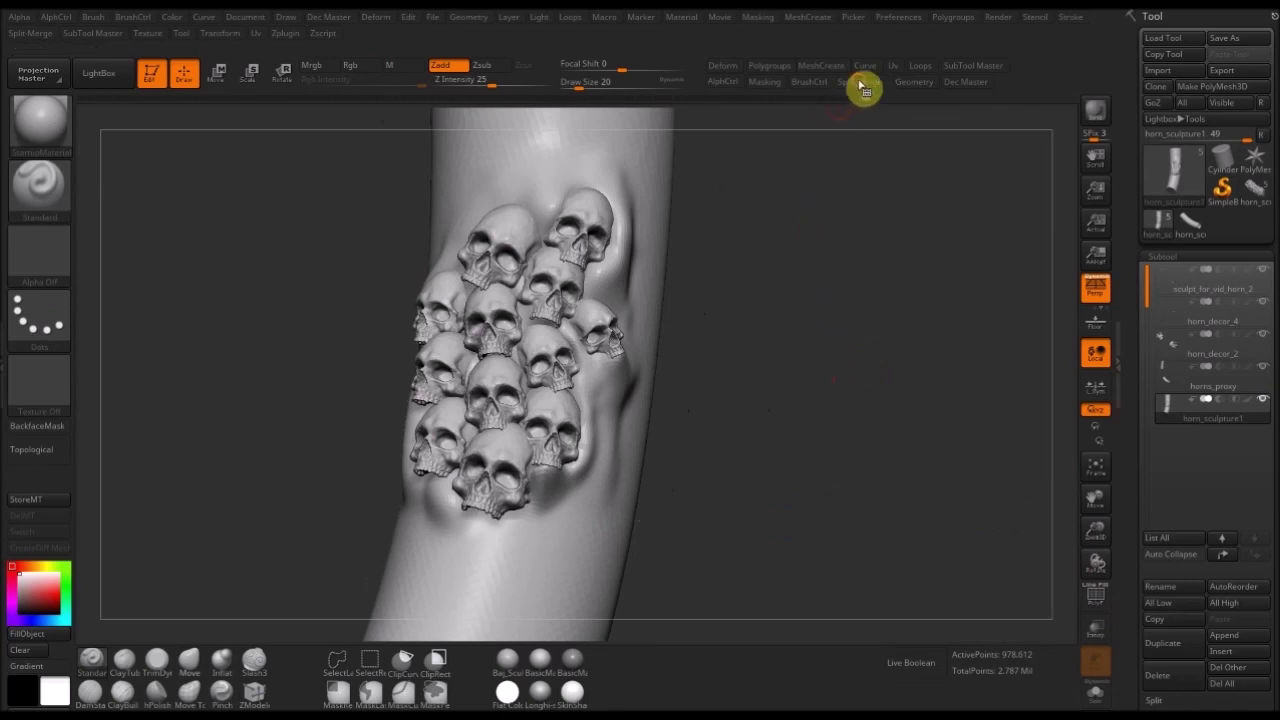
- Rebuild the merged horn with DynaMesh at resolution 2200 and check its polygon wireframe around the skulls
{"action": "mouse_move", "coordinate": [826, 68]}
{"action": "left_click", "coordinate": [859, 221]}
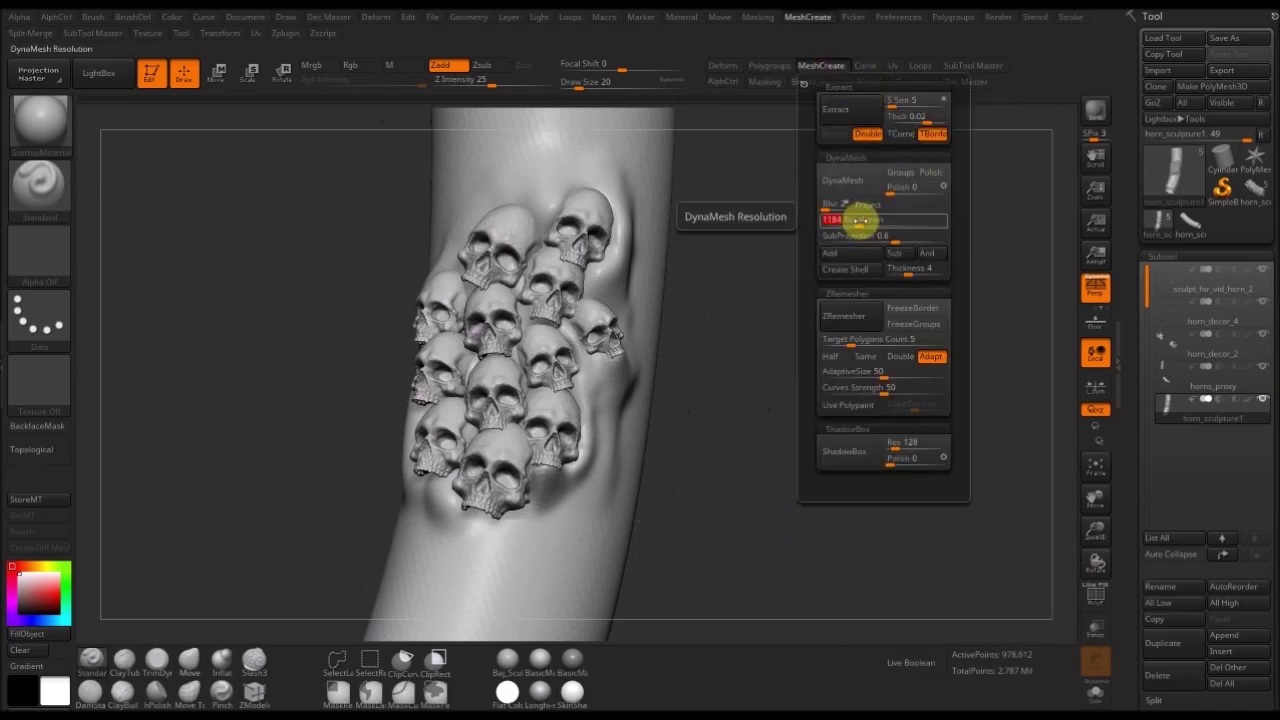
{"action": "type", "text": "2200"}
{"action": "key", "text": "Return"}
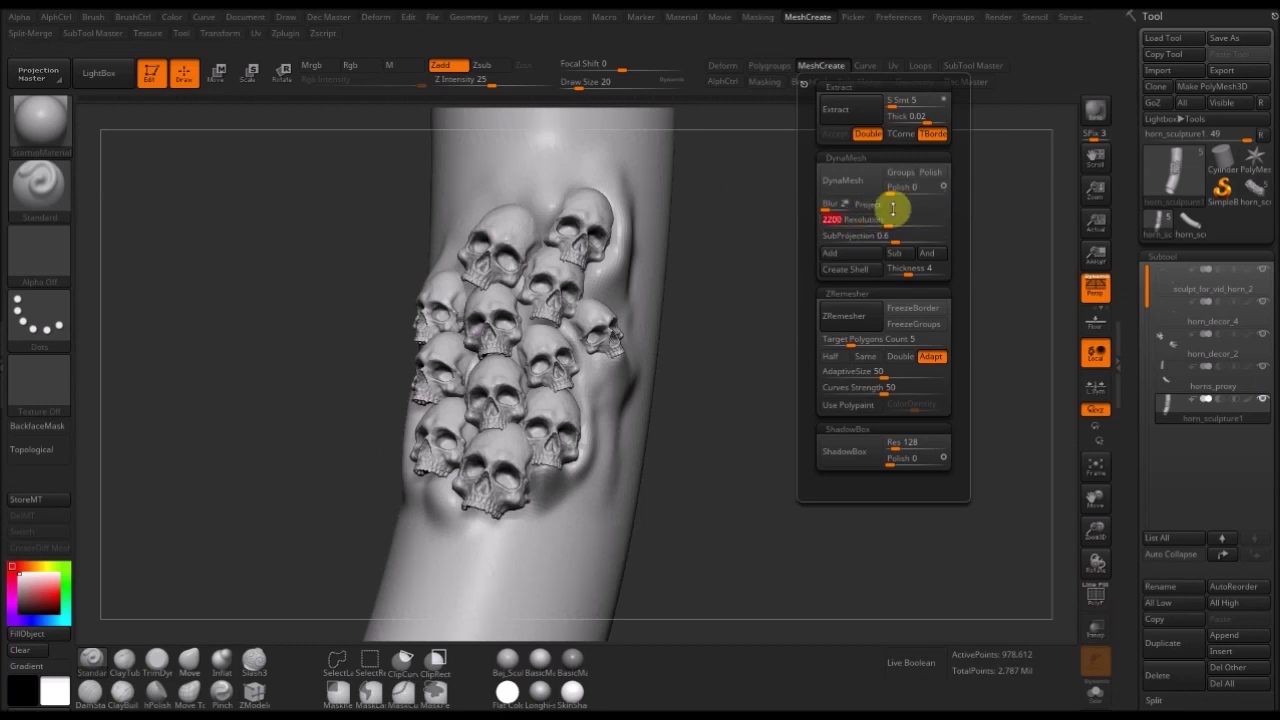
{"action": "left_click_drag", "start_coordinate": [830, 207], "coordinate": [793, 255]}
{"action": "left_click", "coordinate": [855, 182]}
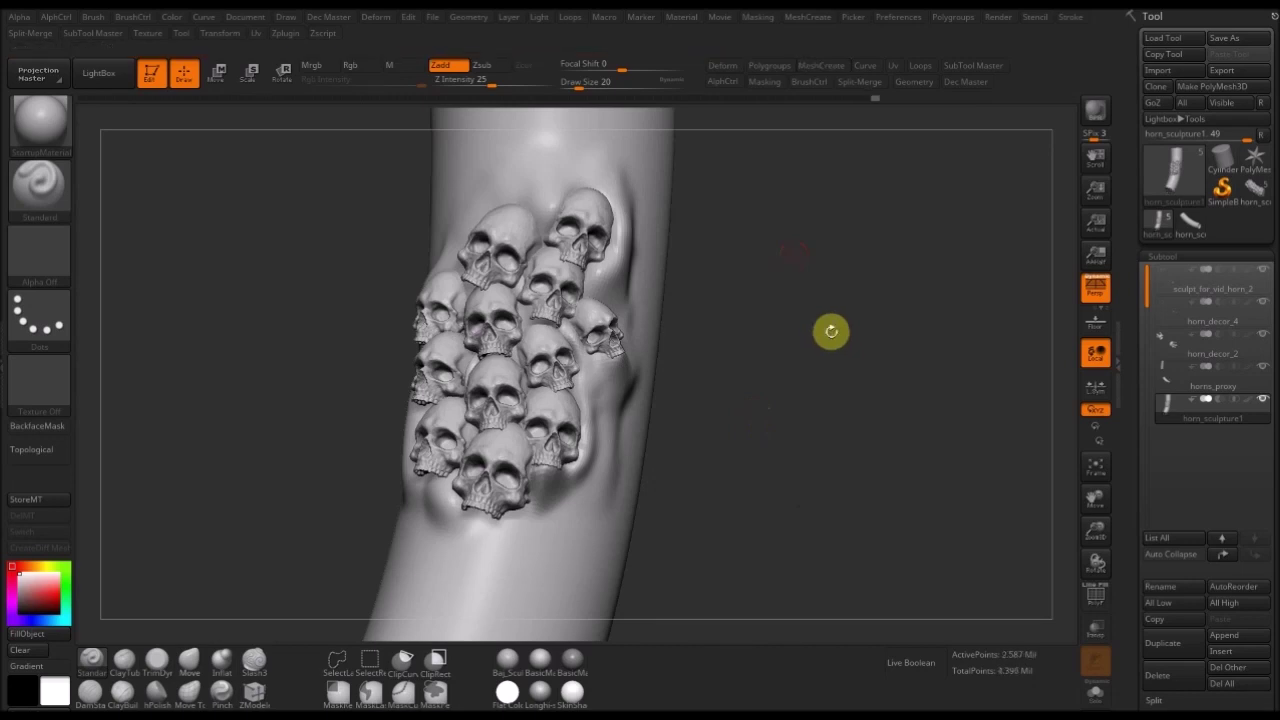
{"action": "left_click", "coordinate": [1095, 594]}
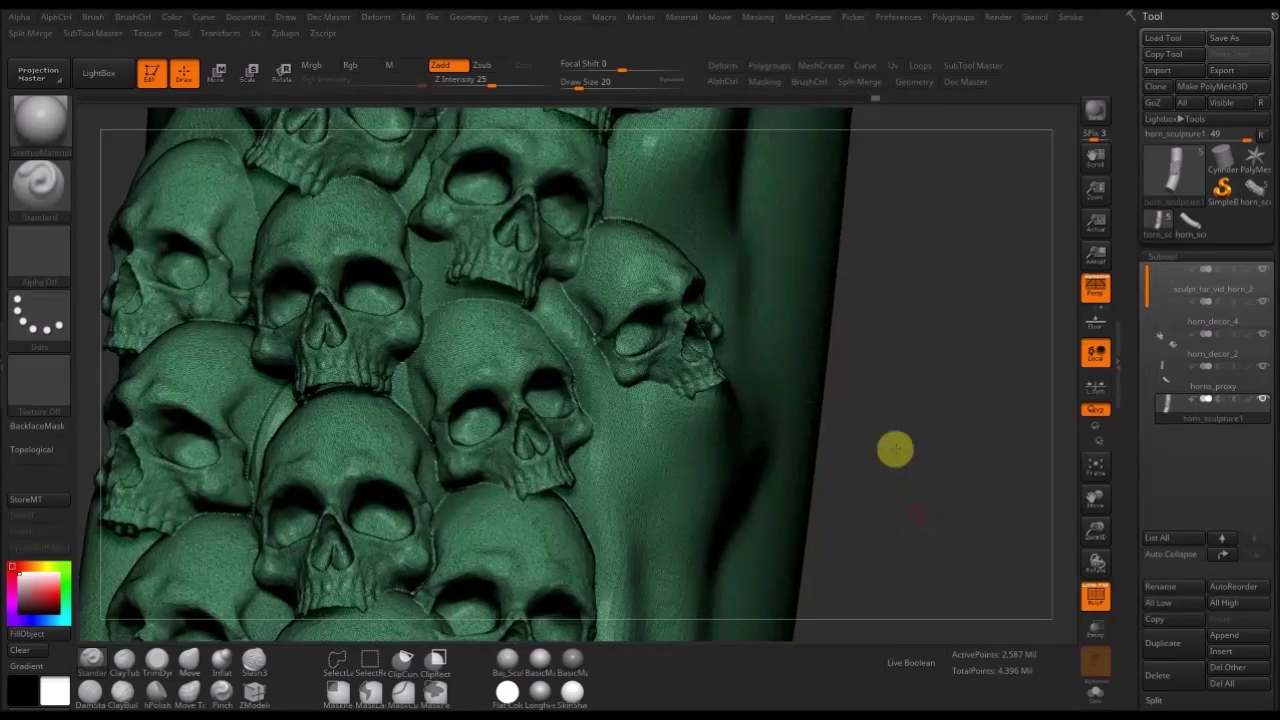
{"action": "left_click", "coordinate": [1096, 585]}
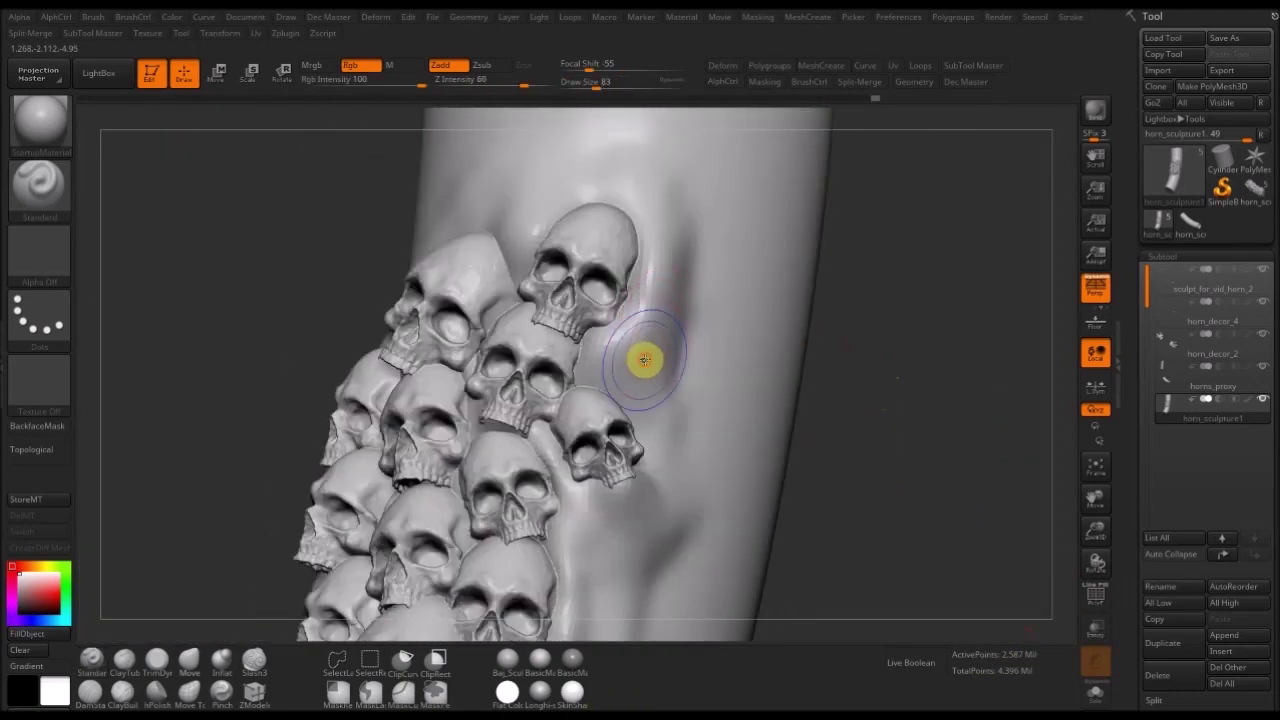
- Smooth the shaft beside the topmost skull at Draw Size 83 and set the Standard brush's Draw Size to 68
{"action": "mouse_move", "coordinate": [645, 360]}
{"action": "left_mouse_down", "text": "shift"}
{"action": "mouse_move", "coordinate": [637, 346]}
{"action": "mouse_move", "coordinate": [677, 290]}
{"action": "left_mouse_up", "text": "shift"}
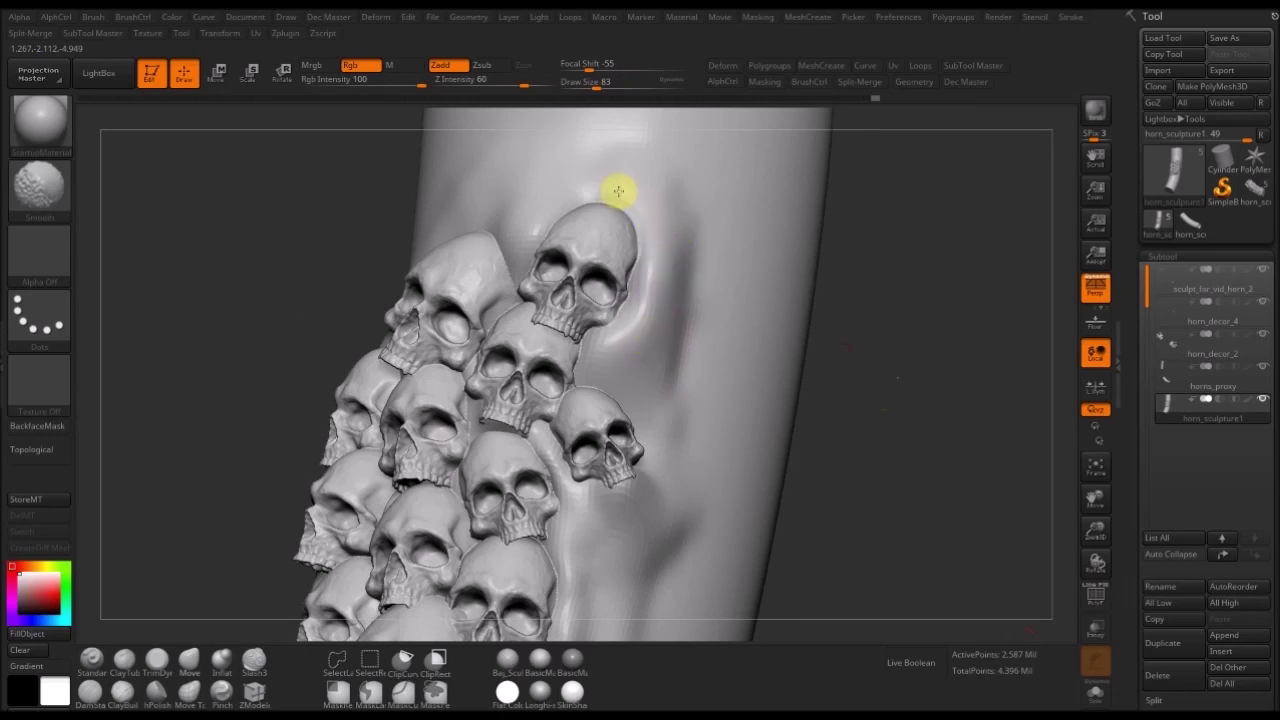
{"action": "left_click_drag", "start_coordinate": [226, 331], "coordinate": [565, 263]}
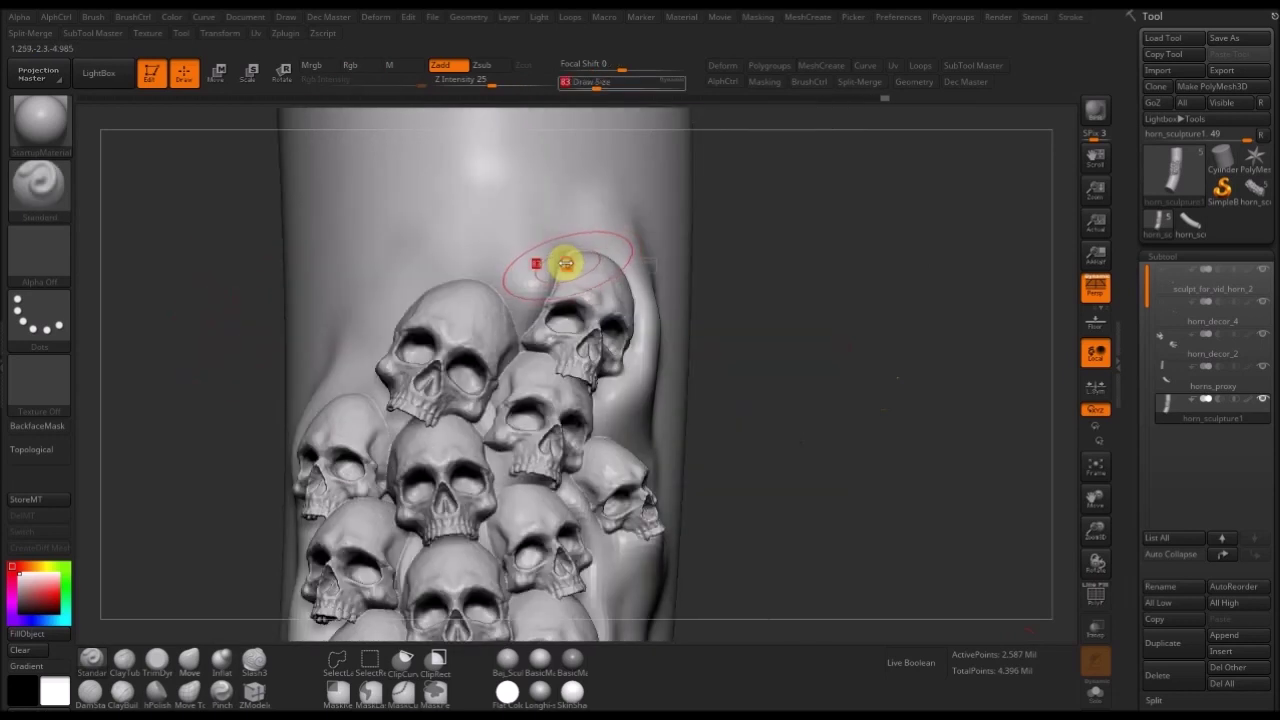
{"action": "key", "text": "shift"}
{"action": "left_click_drag", "start_coordinate": [817, 369], "coordinate": [761, 462]}
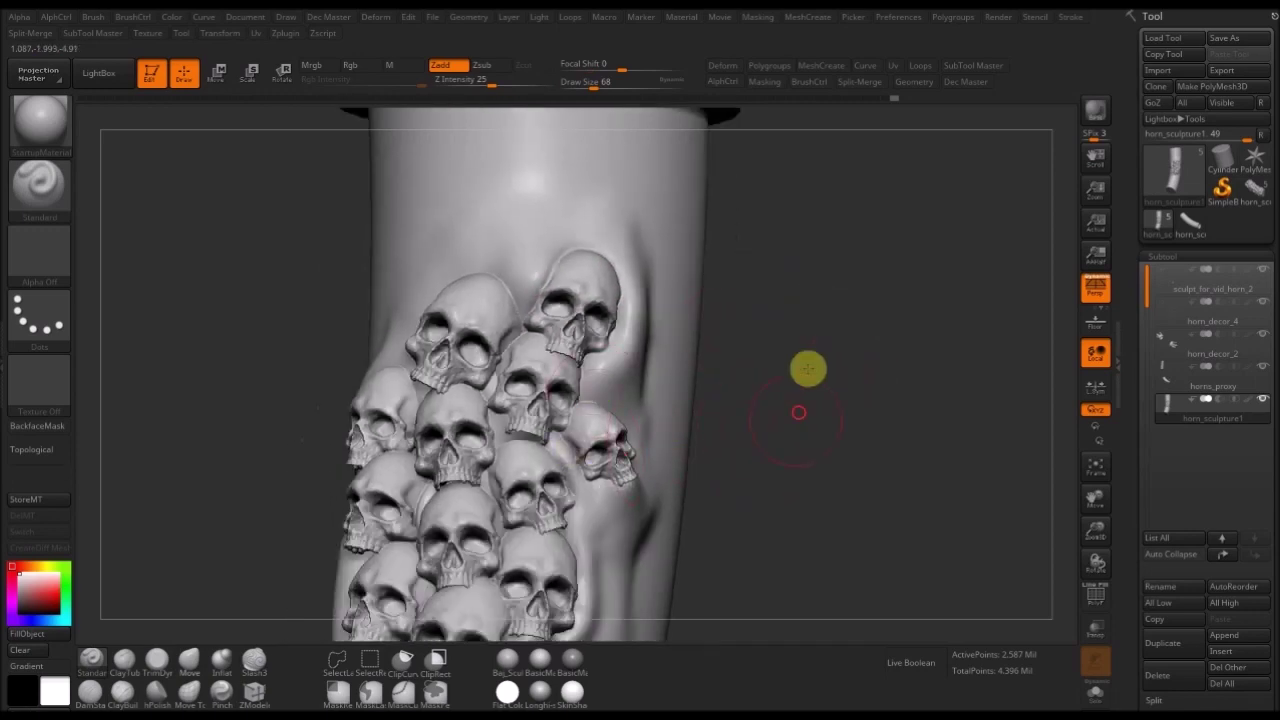
{"action": "key", "text": "f"}
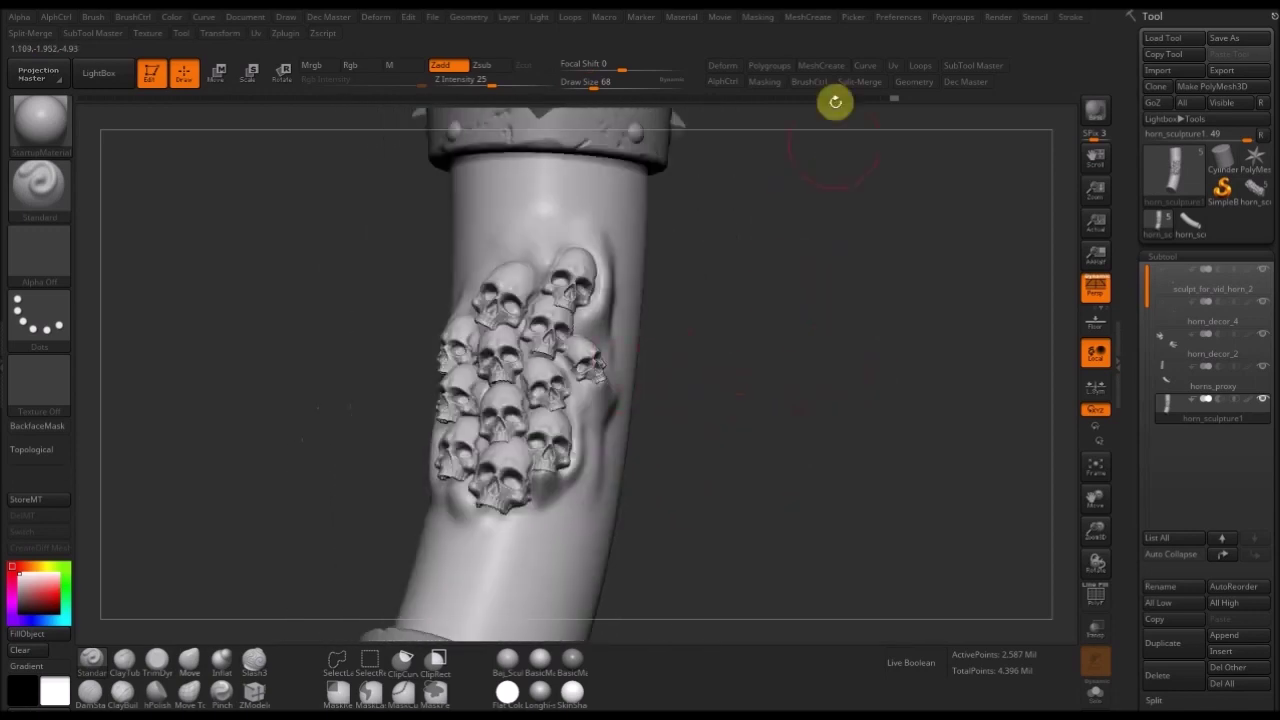
{"action": "left_click", "coordinate": [825, 66]}
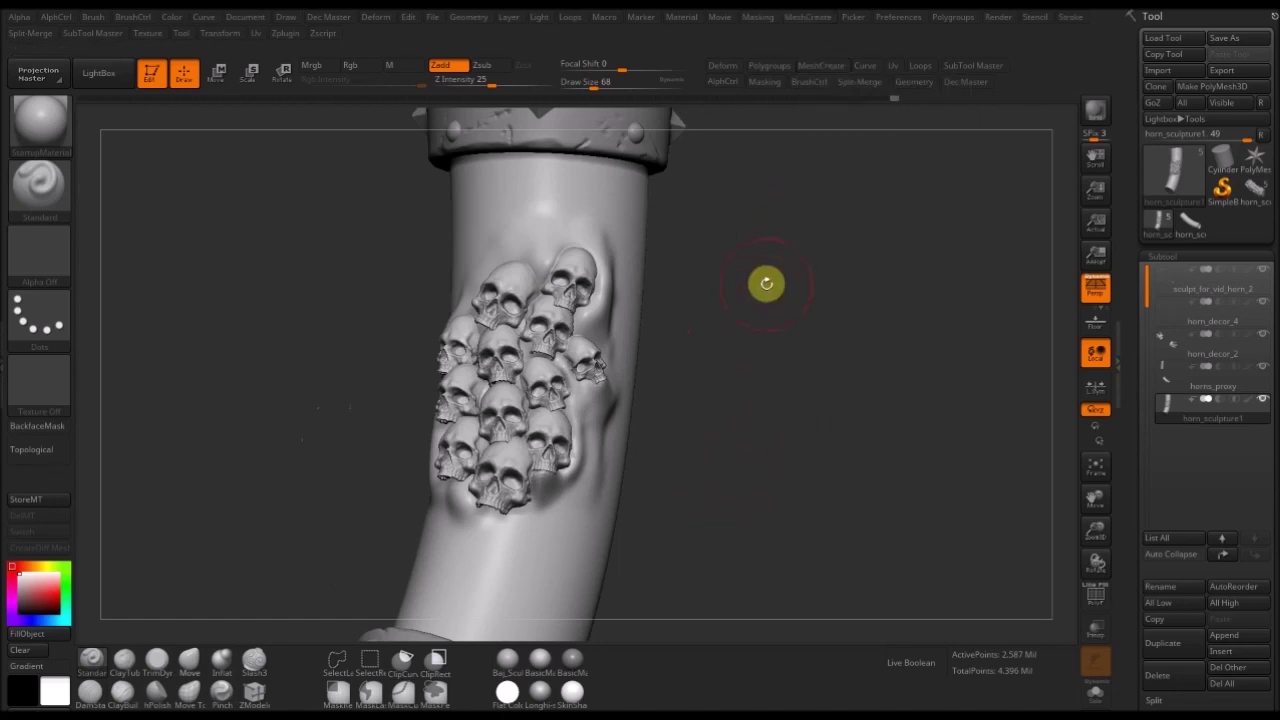
- Smooth the shaft surface beneath the outermost side skull with the Smooth brush at Draw Size 51
{"action": "mouse_move", "coordinate": [766, 283]}
{"action": "left_mouse_down"}
{"action": "mouse_move", "coordinate": [757, 294]}
{"action": "mouse_move", "coordinate": [677, 277]}
{"action": "mouse_move", "coordinate": [757, 300]}
{"action": "mouse_move", "coordinate": [785, 256]}
{"action": "mouse_move", "coordinate": [751, 223]}
{"action": "mouse_move", "coordinate": [857, 289]}
{"action": "mouse_move", "coordinate": [837, 441]}
{"action": "mouse_move", "coordinate": [894, 440]}
{"action": "mouse_move", "coordinate": [574, 391]}
{"action": "left_mouse_up"}
{"action": "key", "text": "s"}
{"action": "key", "text": "shift"}
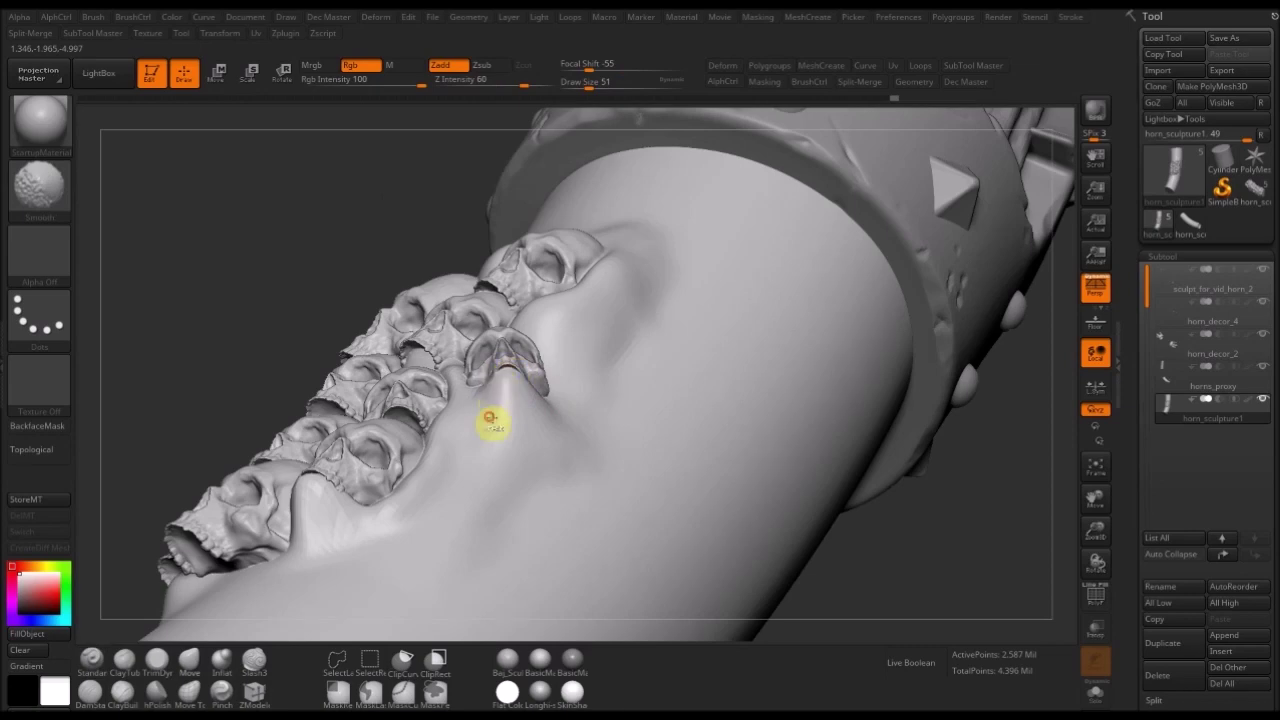
{"action": "left_click_drag", "start_coordinate": [521, 389], "coordinate": [472, 444], "text": "shift"}
{"action": "key", "text": "1"}
- Switch to the ClayBuildup brush at Draw Size 44 and work the shaft edge above the topmost skull
{"action": "mouse_move", "coordinate": [213, 385]}
{"action": "left_mouse_down"}
{"action": "mouse_move", "coordinate": [231, 380]}
{"action": "mouse_move", "coordinate": [214, 400]}
{"action": "mouse_move", "coordinate": [951, 334]}
{"action": "mouse_move", "coordinate": [866, 380]}
{"action": "mouse_move", "coordinate": [817, 460]}
{"action": "mouse_move", "coordinate": [854, 437]}
{"action": "mouse_move", "coordinate": [845, 455]}
{"action": "mouse_move", "coordinate": [844, 418]}
{"action": "left_mouse_up"}
{"action": "key", "text": "2"}
{"action": "mouse_move", "coordinate": [846, 364]}
{"action": "left_mouse_down", "text": "alt"}
{"action": "mouse_move", "coordinate": [846, 377]}
{"action": "mouse_move", "coordinate": [866, 317]}
{"action": "mouse_move", "coordinate": [892, 440]}
{"action": "left_mouse_up", "text": "alt"}
{"action": "key", "text": "s"}
{"action": "key", "text": "s"}
{"action": "left_click_drag", "start_coordinate": [459, 263], "coordinate": [446, 260]}
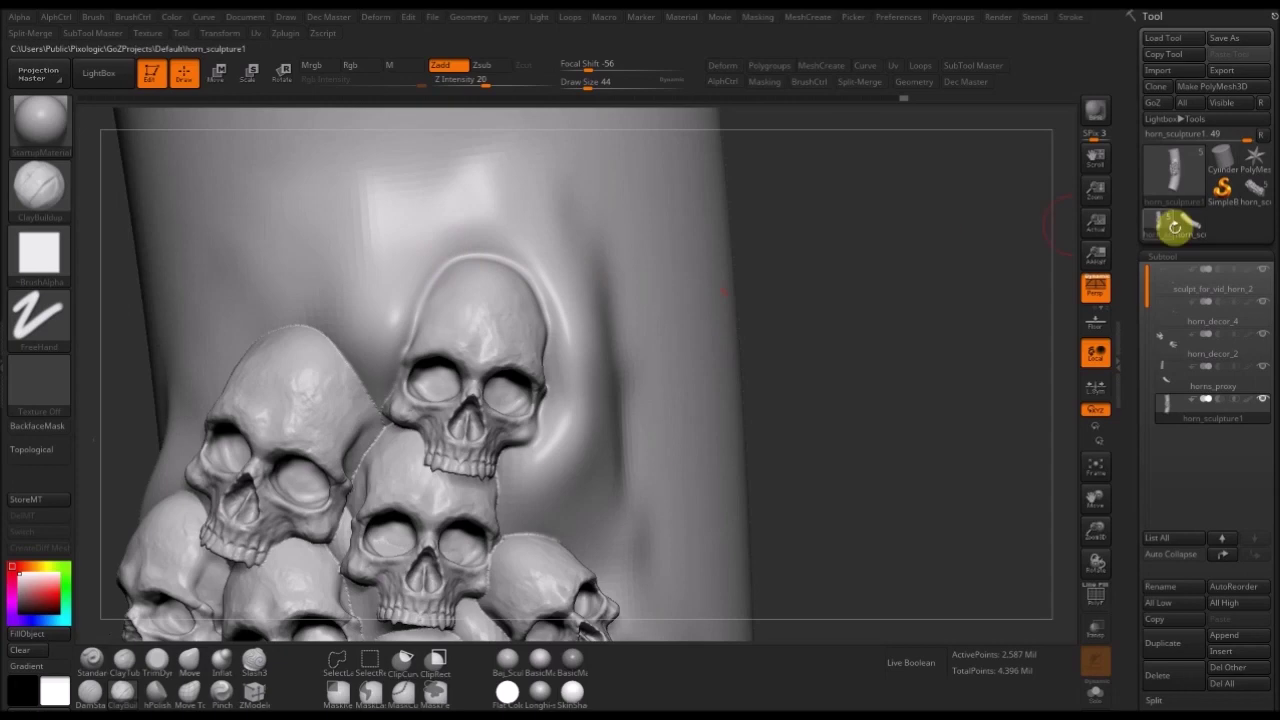
- Examine how the skulls blend into the folds on the horn_sculpture_2 tool, and return to horn_sculpture1
{"action": "left_click", "coordinate": [1250, 196]}
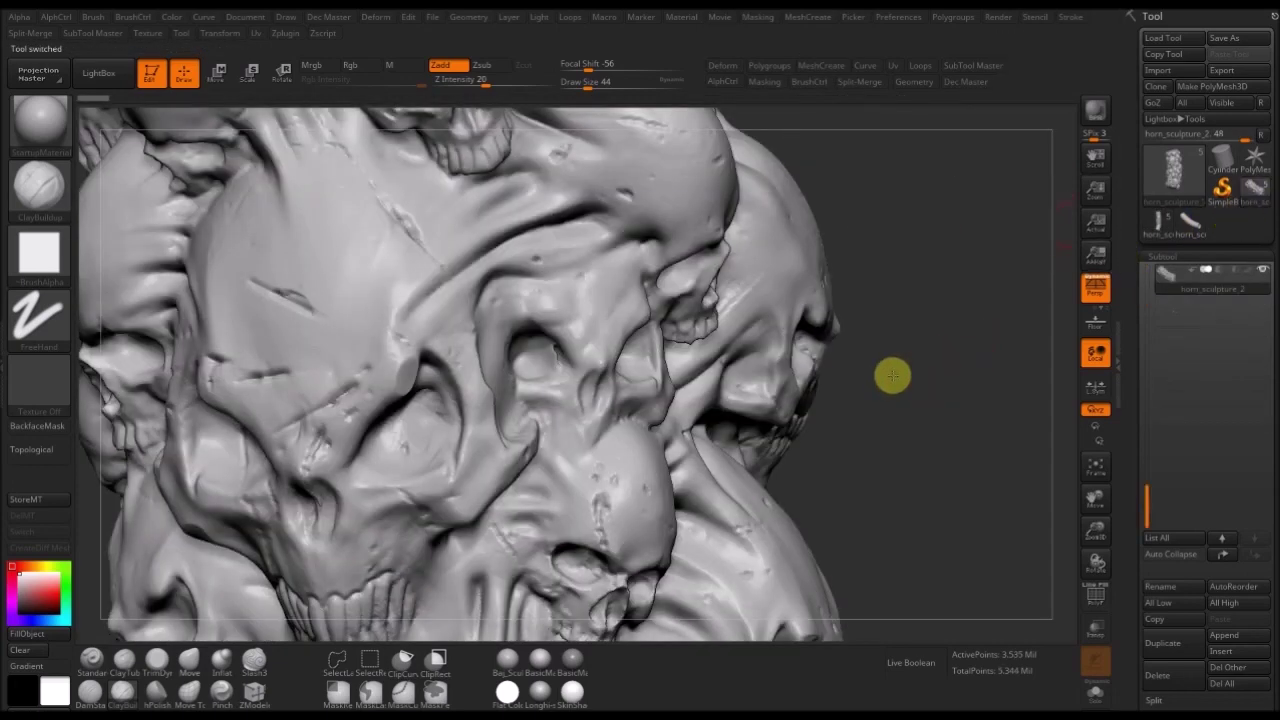
{"action": "key", "text": "f"}
{"action": "left_click_drag", "start_coordinate": [891, 371], "coordinate": [869, 331]}
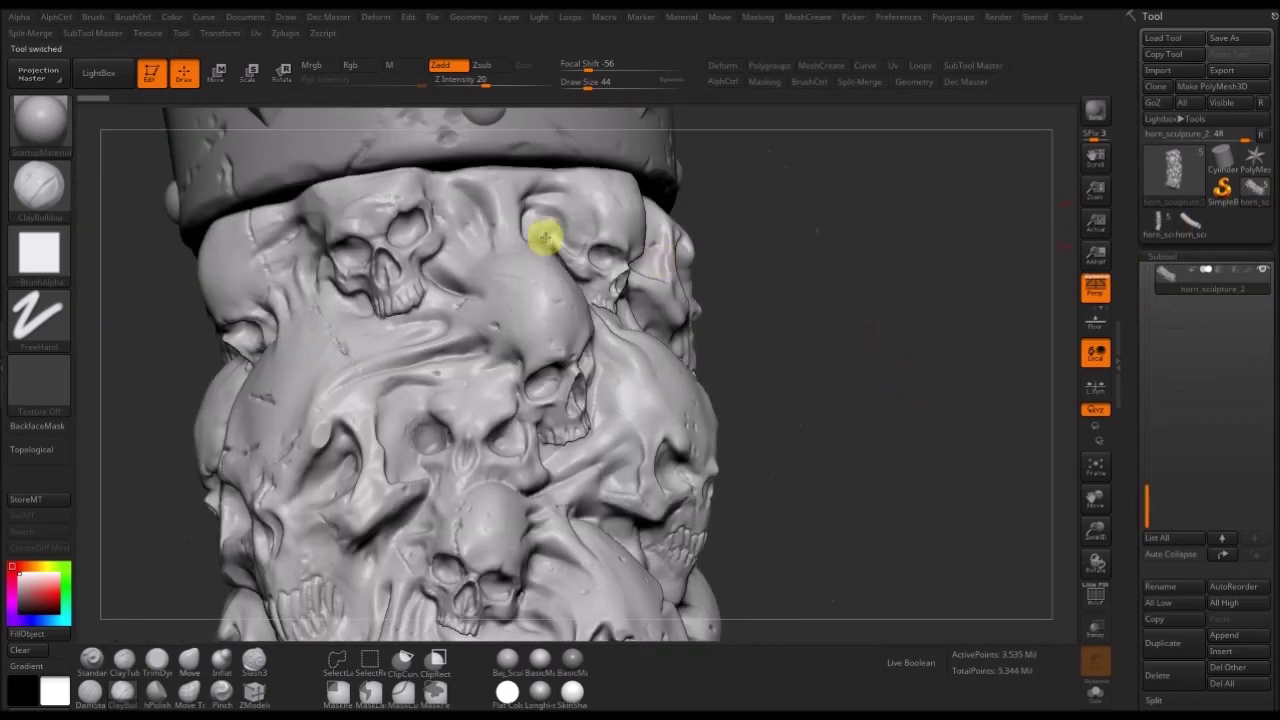
{"action": "right_click_drag", "start_coordinate": [659, 261], "coordinate": [676, 250]}
{"action": "mouse_move", "coordinate": [450, 299]}
{"action": "left_mouse_down"}
{"action": "mouse_move", "coordinate": [366, 329]}
{"action": "mouse_move", "coordinate": [429, 357]}
{"action": "mouse_move", "coordinate": [381, 385]}
{"action": "left_mouse_up"}
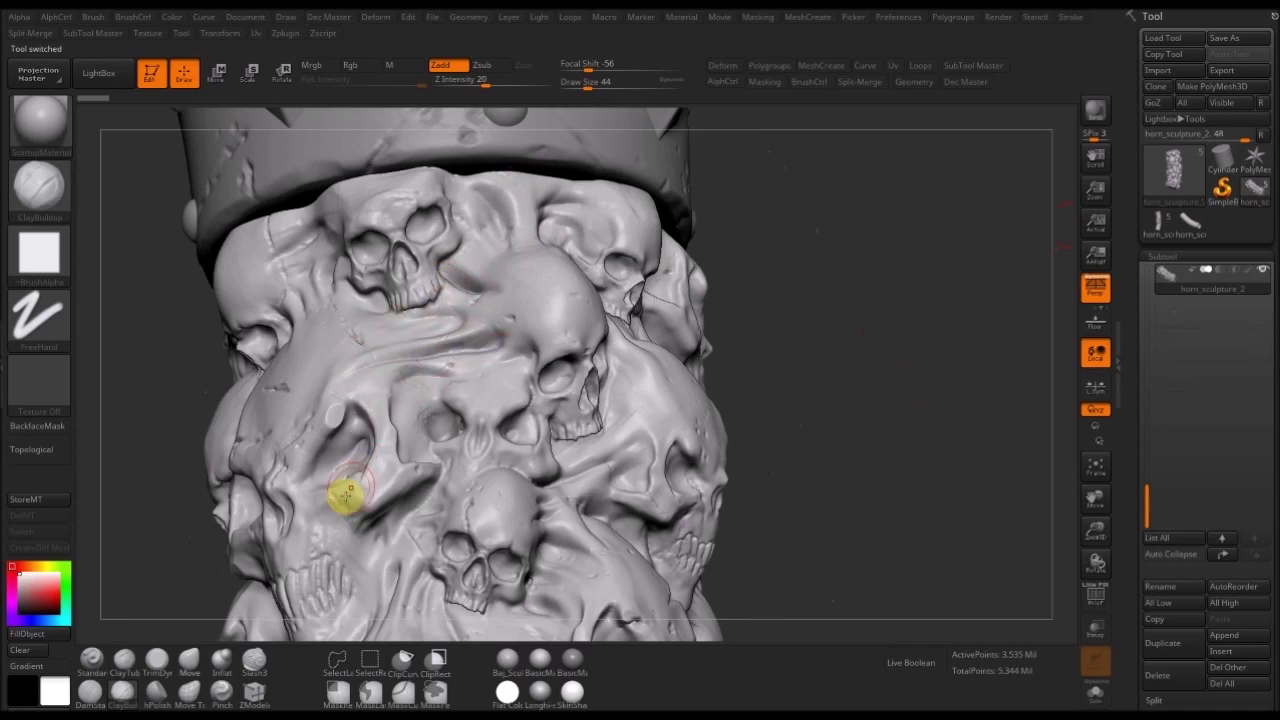
{"action": "left_click_drag", "start_coordinate": [978, 400], "coordinate": [1000, 400]}
{"action": "left_click", "coordinate": [1162, 222]}
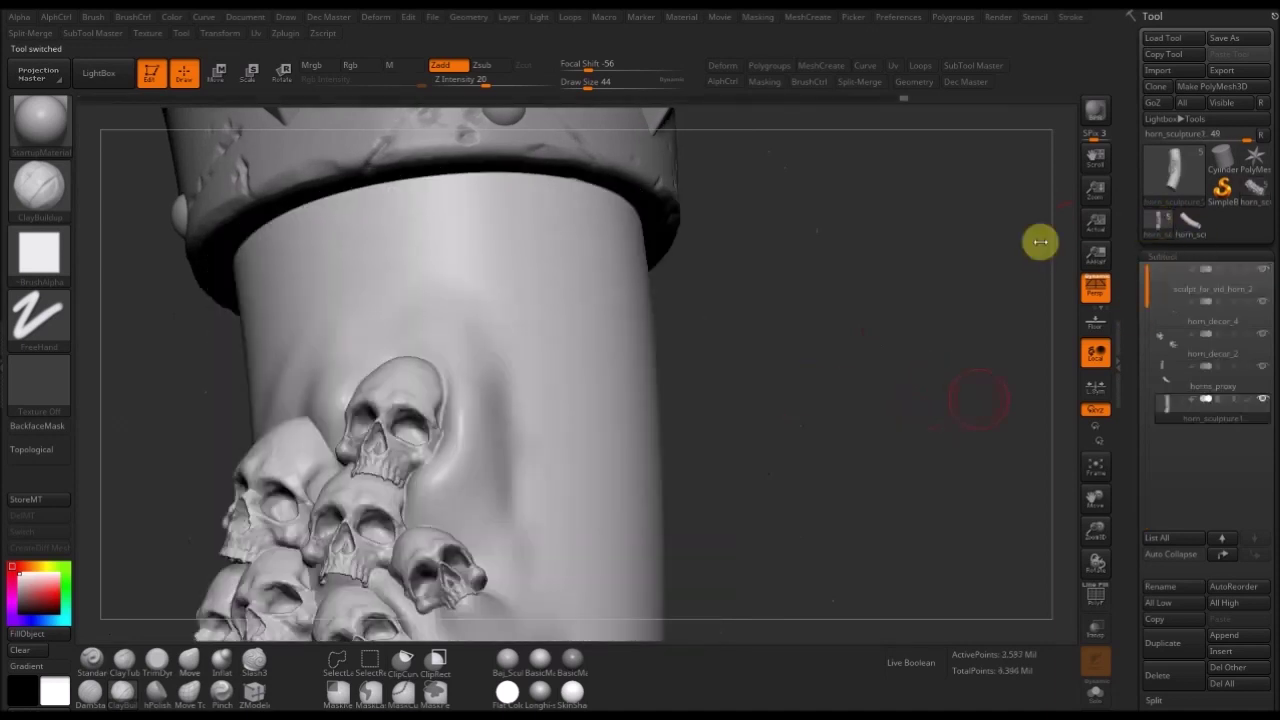
- Start a fold running from the topmost skull's upper edge onto the shaft with ClayBuildup at Draw Sizes 54 and 49
{"action": "right_click_drag", "start_coordinate": [783, 409], "coordinate": [855, 338]}
{"action": "left_click_drag", "start_coordinate": [855, 338], "coordinate": [840, 324]}
{"action": "key", "text": "s"}
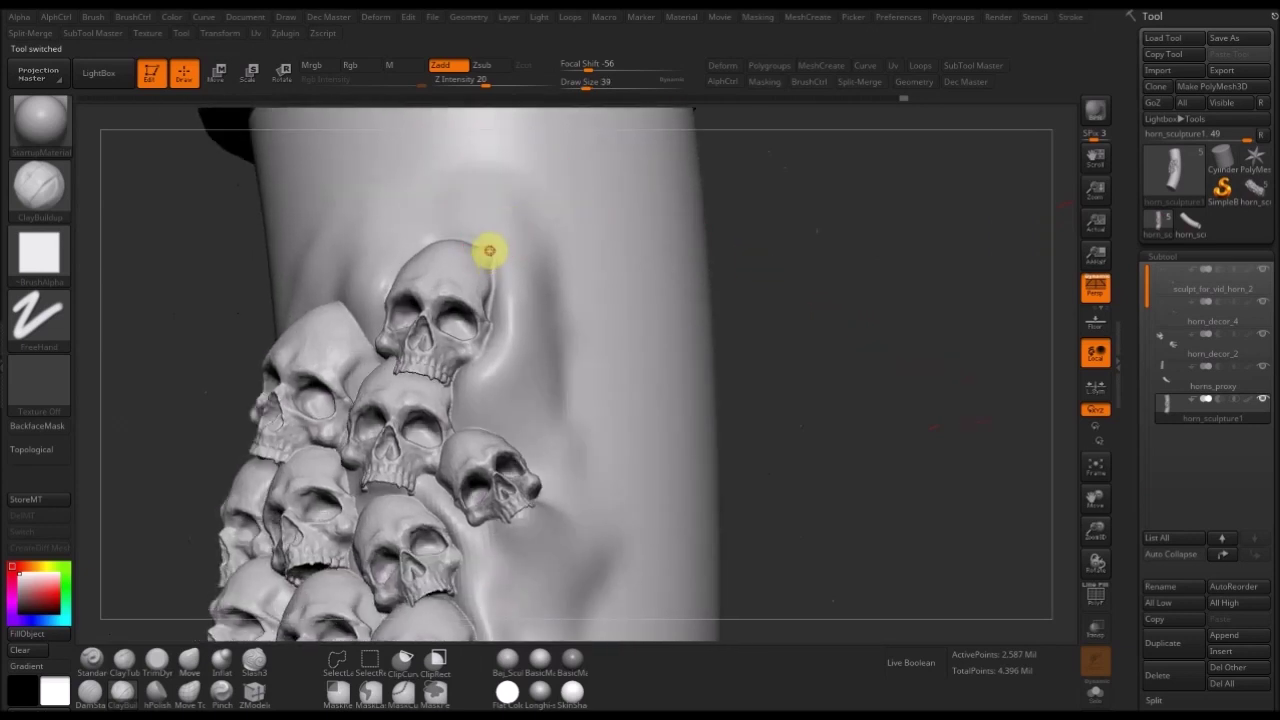
{"action": "left_click_drag", "start_coordinate": [834, 254], "coordinate": [810, 238]}
{"action": "left_click_drag", "start_coordinate": [520, 226], "coordinate": [486, 254]}
{"action": "key", "text": "s"}
{"action": "left_click", "coordinate": [490, 250]}
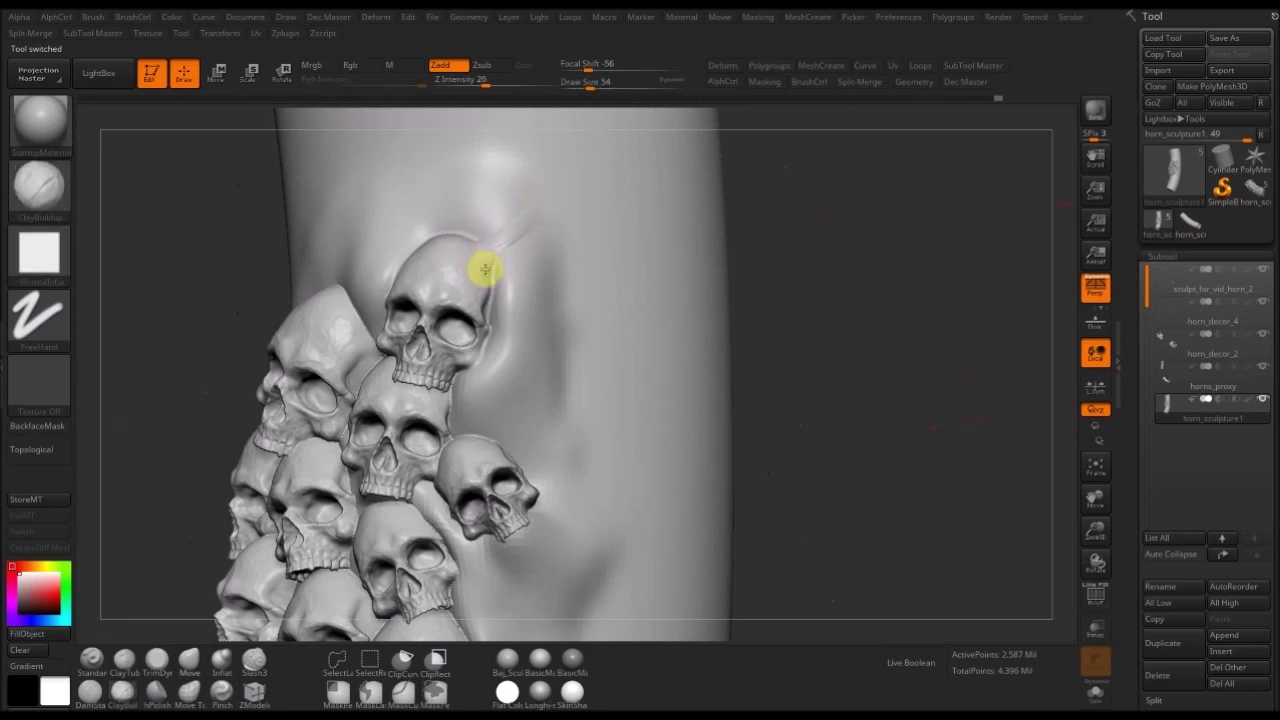
{"action": "key", "text": "s"}
{"action": "left_click", "coordinate": [487, 277]}
{"action": "left_click_drag", "start_coordinate": [508, 242], "coordinate": [489, 269]}
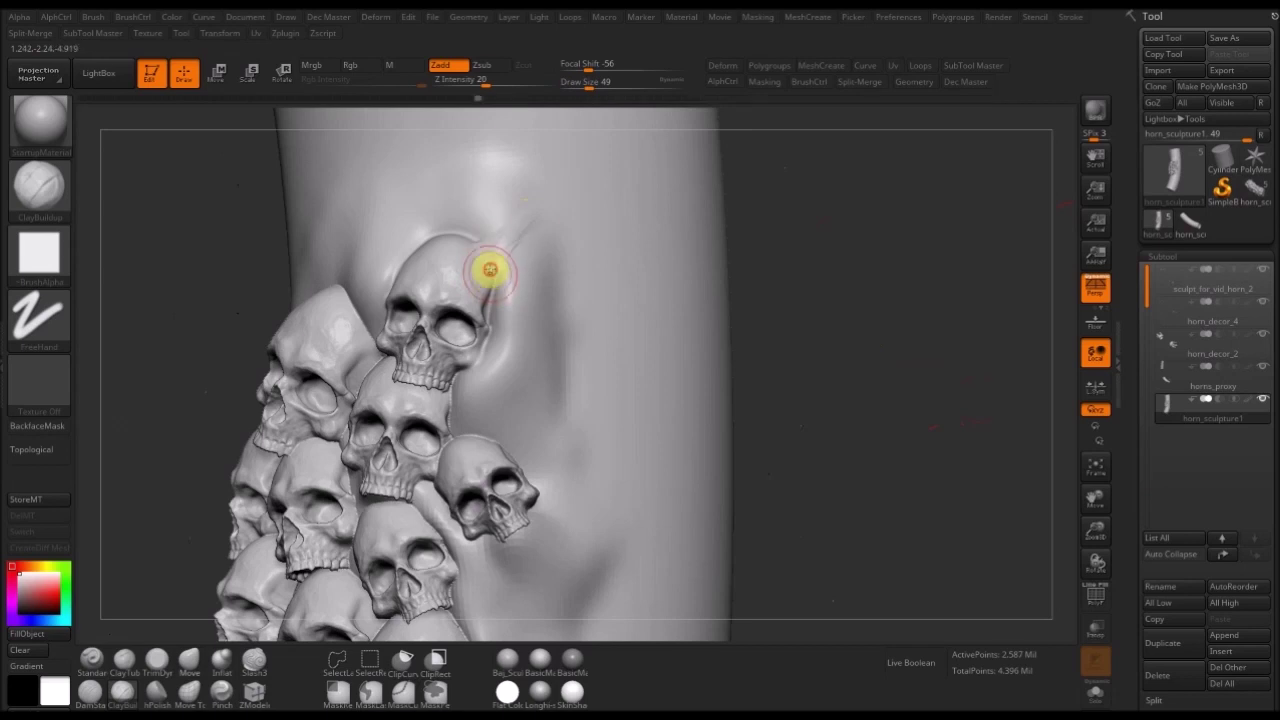
- Extend the fold beside the topmost skull along the shaft and smooth its transition
{"action": "mouse_move", "coordinate": [553, 203]}
{"action": "left_mouse_down"}
{"action": "mouse_move", "coordinate": [537, 214]}
{"action": "mouse_move", "coordinate": [563, 260]}
{"action": "left_mouse_up"}
{"action": "mouse_move", "coordinate": [843, 323]}
{"action": "left_mouse_down"}
{"action": "mouse_move", "coordinate": [609, 277]}
{"action": "mouse_move", "coordinate": [572, 282]}
{"action": "left_mouse_up"}
{"action": "mouse_move", "coordinate": [557, 294]}
{"action": "left_mouse_down", "text": "shift"}
{"action": "mouse_move", "coordinate": [586, 258]}
{"action": "mouse_move", "coordinate": [553, 298]}
{"action": "left_mouse_up", "text": "shift"}
{"action": "mouse_move", "coordinate": [826, 286]}
{"action": "left_mouse_down"}
{"action": "mouse_move", "coordinate": [780, 301]}
{"action": "mouse_move", "coordinate": [743, 214]}
{"action": "mouse_move", "coordinate": [789, 327]}
{"action": "mouse_move", "coordinate": [752, 328]}
{"action": "left_mouse_up"}
- Switch to the Standard brush and raise the ridge of the fold beside the topmost skull
{"action": "key", "text": "b"}
{"action": "key", "text": "s"}
{"action": "key", "text": "t"}
{"action": "key", "text": "s"}
{"action": "left_click", "coordinate": [543, 306]}
{"action": "mouse_move", "coordinate": [545, 304]}
{"action": "left_mouse_down"}
{"action": "mouse_move", "coordinate": [573, 266]}
{"action": "mouse_move", "coordinate": [567, 244]}
{"action": "left_mouse_up"}
- Strengthen the fold between the topmost skull and the shaft with the Standard brush at Draw Size 25
{"action": "left_click_drag", "start_coordinate": [777, 237], "coordinate": [732, 246]}
{"action": "key", "text": "s"}
{"action": "left_click", "coordinate": [561, 291]}
{"action": "mouse_move", "coordinate": [525, 335]}
{"action": "left_mouse_down"}
{"action": "mouse_move", "coordinate": [573, 277]}
{"action": "mouse_move", "coordinate": [566, 296]}
{"action": "left_mouse_up"}
{"action": "key", "text": "s"}
{"action": "left_click", "coordinate": [560, 287]}
{"action": "left_click_drag", "start_coordinate": [785, 284], "coordinate": [690, 245]}
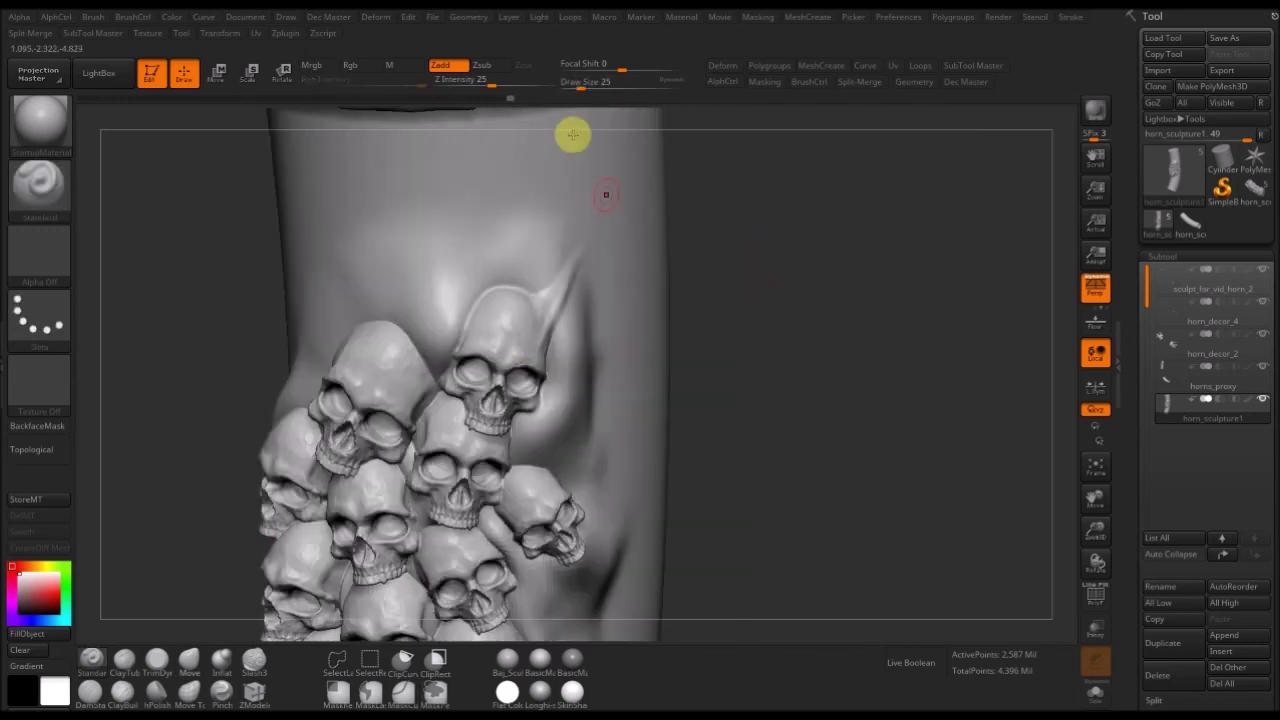
- Build up clay over the topmost skull's crown with ClayBuildup at Draw Sizes 31 and 37 and smooth it into the shaft
{"action": "key", "text": "b"}
{"action": "key", "text": "c"}
{"action": "key", "text": "b"}
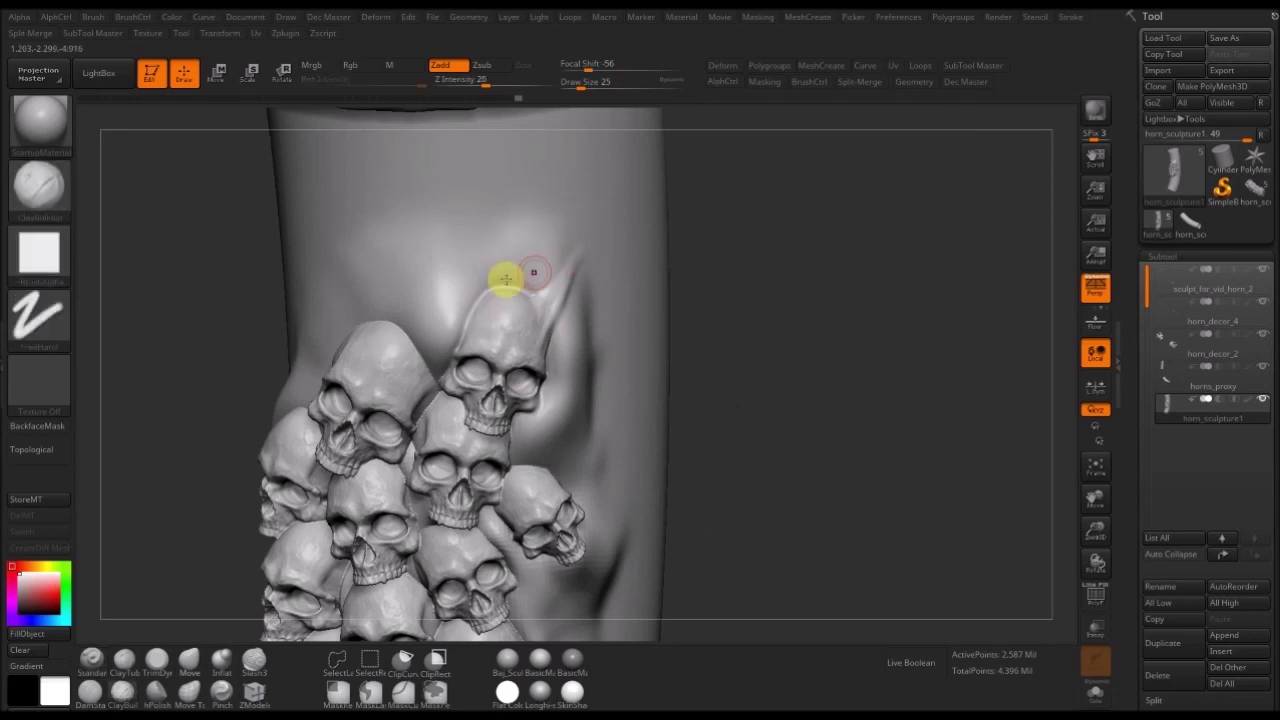
{"action": "key", "text": "s"}
{"action": "left_click", "coordinate": [457, 343]}
{"action": "mouse_move", "coordinate": [481, 291]}
{"action": "left_mouse_down"}
{"action": "mouse_move", "coordinate": [457, 348]}
{"action": "mouse_move", "coordinate": [461, 332]}
{"action": "left_mouse_up"}
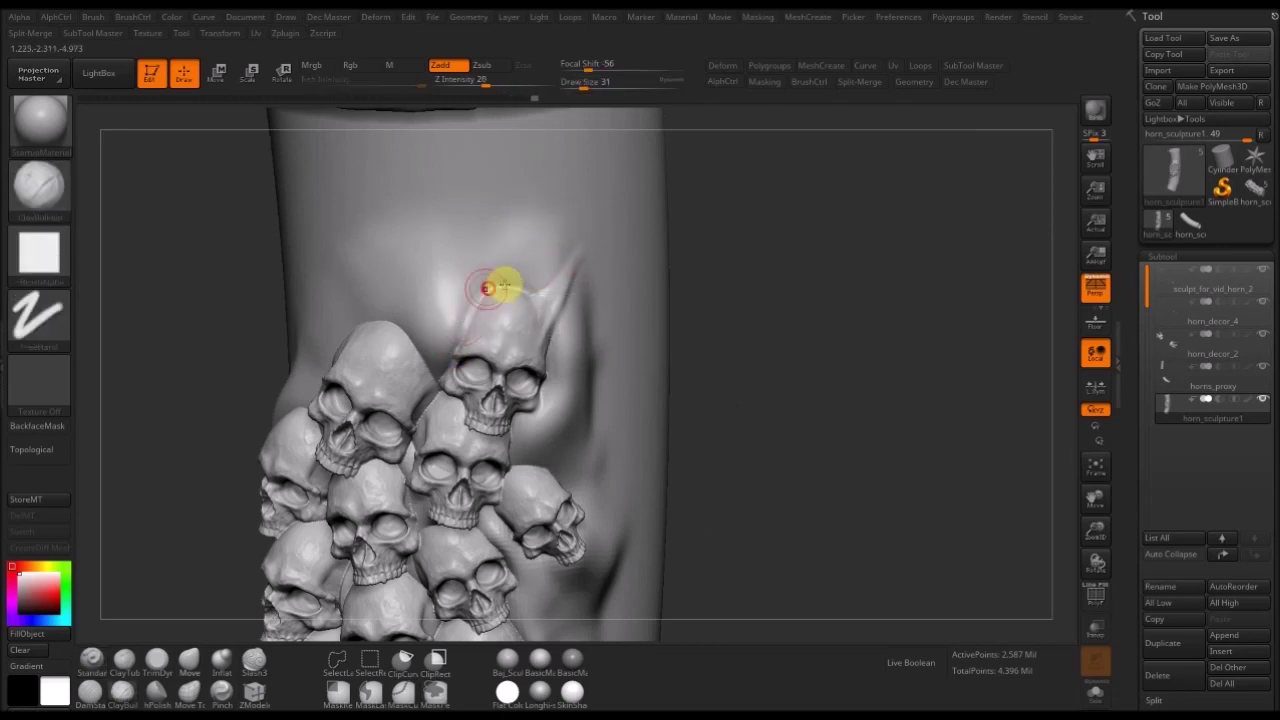
{"action": "type", "text": "35"}
{"action": "key", "text": "Return"}
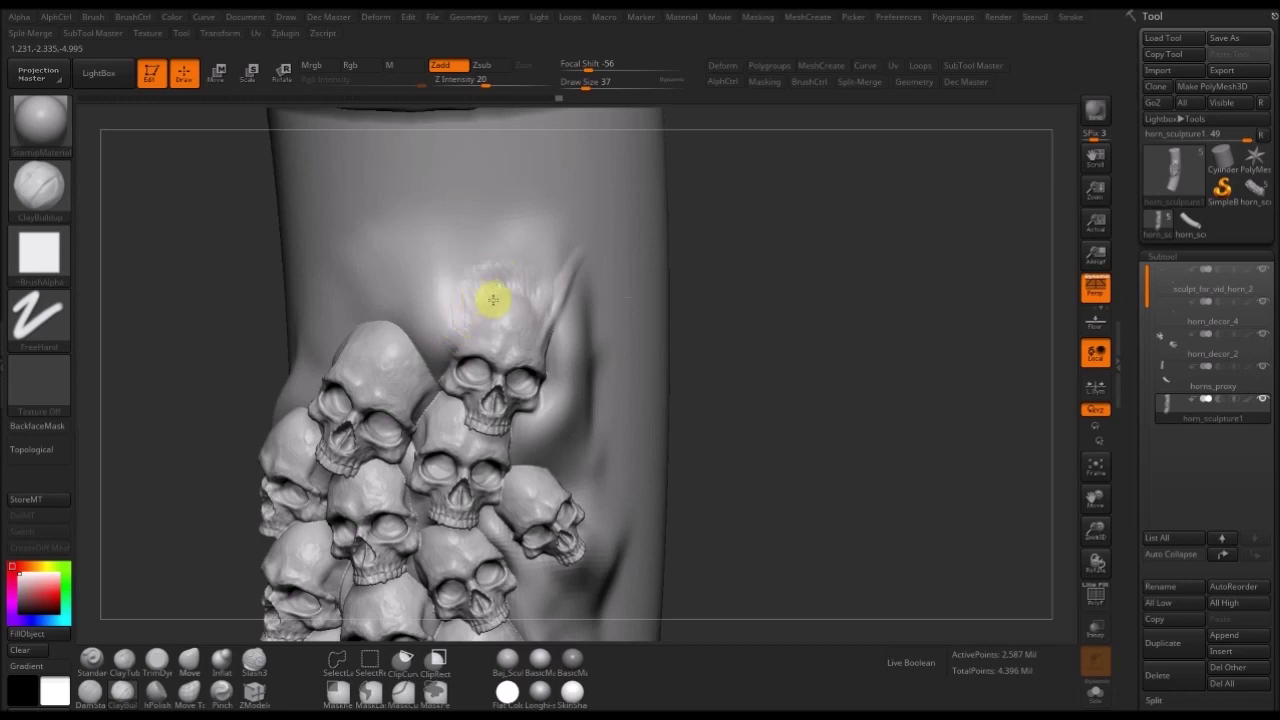
{"action": "mouse_move", "coordinate": [765, 310]}
{"action": "left_mouse_down"}
{"action": "mouse_move", "coordinate": [782, 345]}
{"action": "mouse_move", "coordinate": [800, 348]}
{"action": "left_mouse_up"}
{"action": "mouse_move", "coordinate": [506, 348]}
{"action": "left_mouse_down", "text": "shift"}
{"action": "mouse_move", "coordinate": [526, 300]}
{"action": "mouse_move", "coordinate": [483, 315]}
{"action": "left_mouse_up", "text": "shift"}
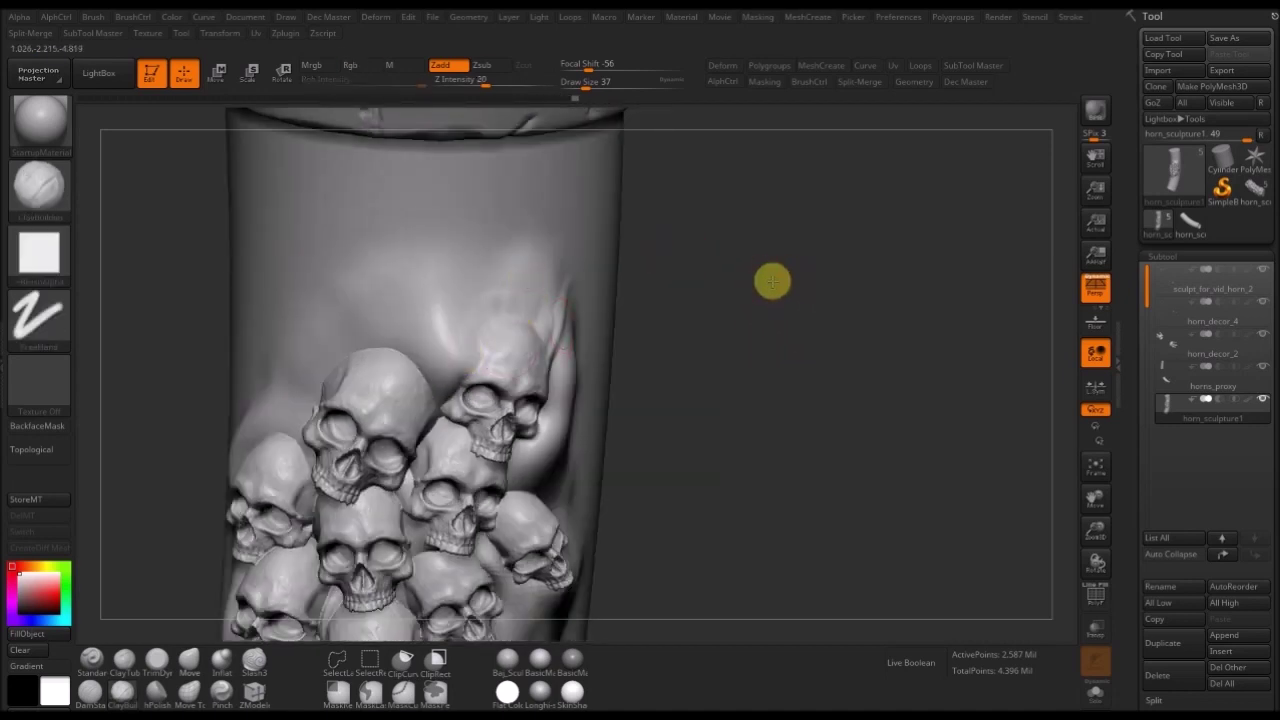
- Raise a thin fold from the topmost skull's crown onto the shaft with the Standard brush at Draw Size 13 and soften its ends
{"action": "left_click_drag", "start_coordinate": [774, 281], "coordinate": [774, 314]}
{"action": "key", "text": "s"}
{"action": "left_click_drag", "start_coordinate": [473, 290], "coordinate": [502, 325]}
{"action": "key", "text": "s"}
{"action": "left_click", "coordinate": [500, 321]}
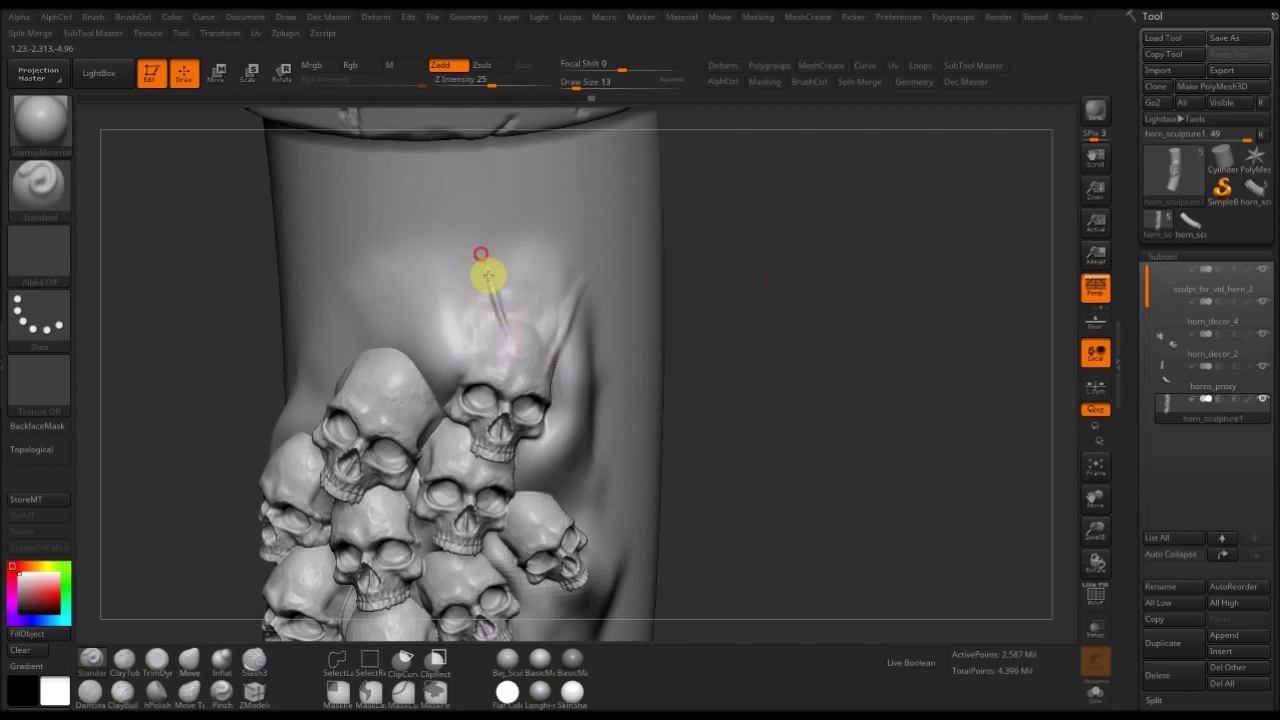
{"action": "key", "text": "s"}
{"action": "left_click_drag", "start_coordinate": [483, 261], "coordinate": [482, 250], "text": "shift"}
{"action": "left_click_drag", "start_coordinate": [498, 300], "coordinate": [508, 335], "text": "shift"}
- Thicken the base of the thin fold on the topmost skull's crown with ClayBuildup at Draw Size 29 and smooth it
{"action": "left_click_drag", "start_coordinate": [738, 336], "coordinate": [545, 192]}
{"action": "left_click_drag", "start_coordinate": [494, 352], "coordinate": [503, 337], "text": "shift"}
{"action": "key", "text": "2"}
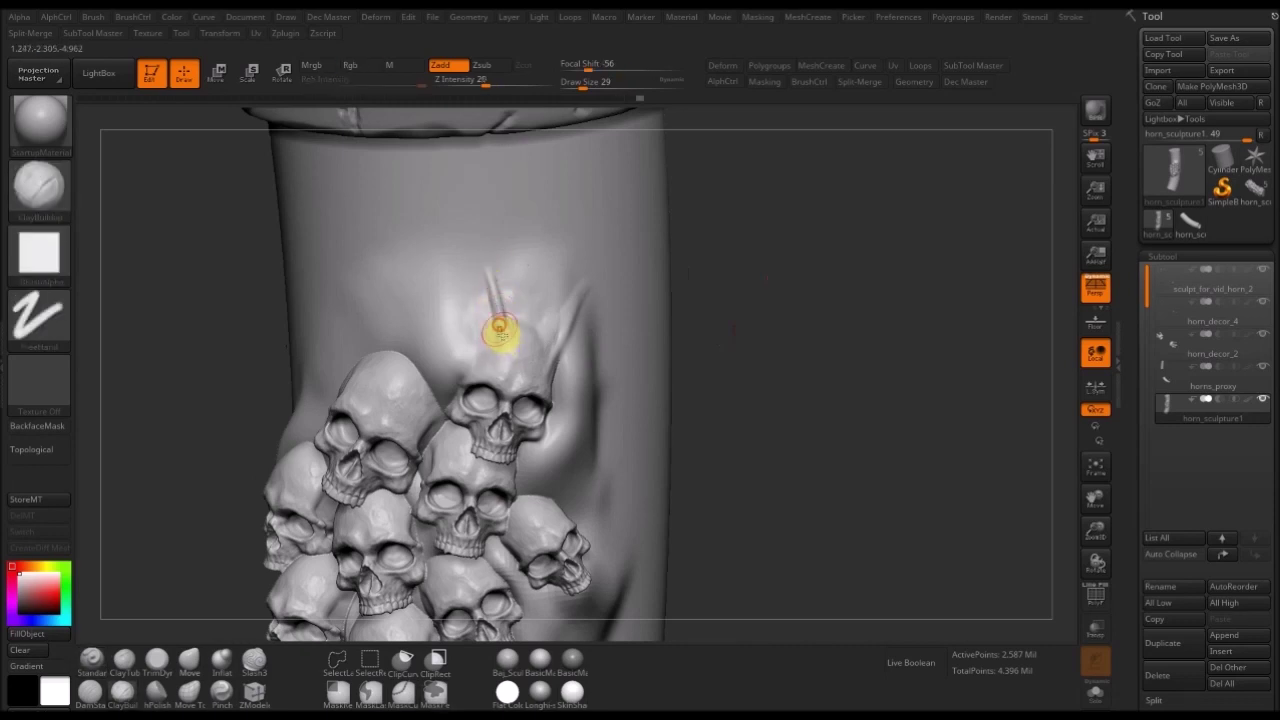
{"action": "mouse_move", "coordinate": [761, 218]}
{"action": "left_mouse_down"}
{"action": "mouse_move", "coordinate": [531, 343]}
{"action": "mouse_move", "coordinate": [506, 337]}
{"action": "left_mouse_up"}
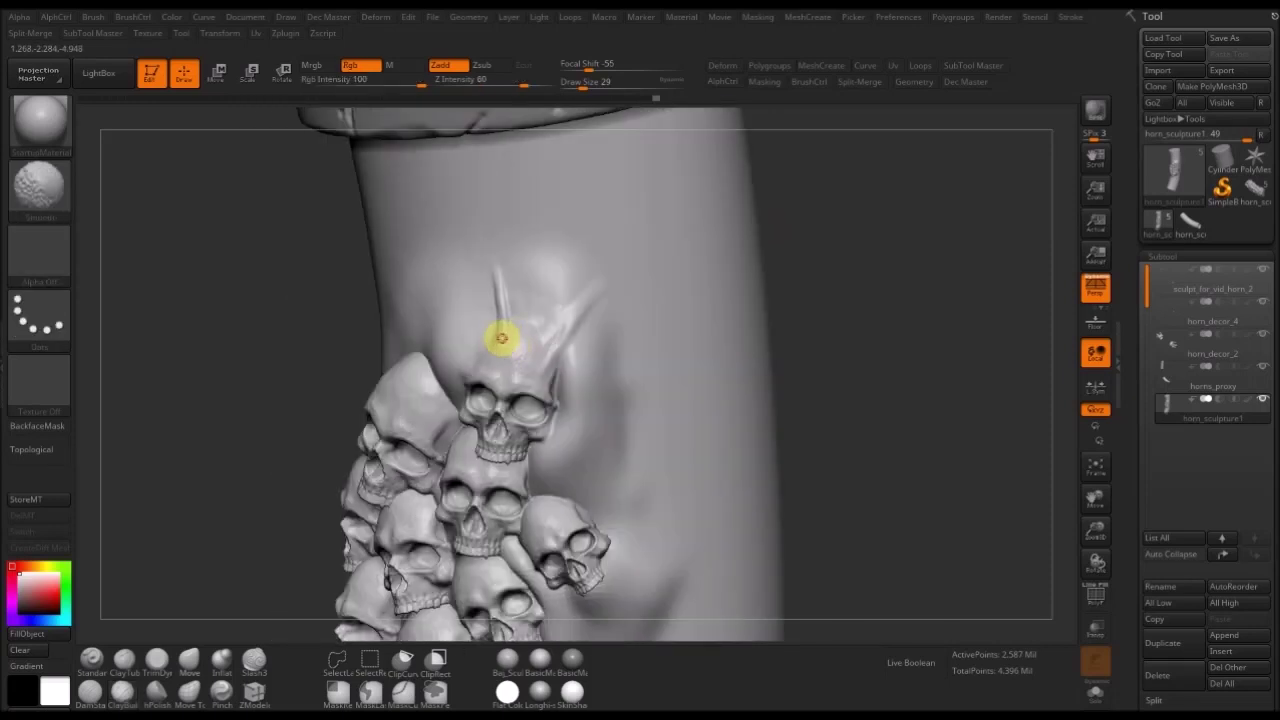
- Adjust the profile of the fold above the topmost skull with the Move brush at Draw Size 27
{"action": "key", "text": "3"}
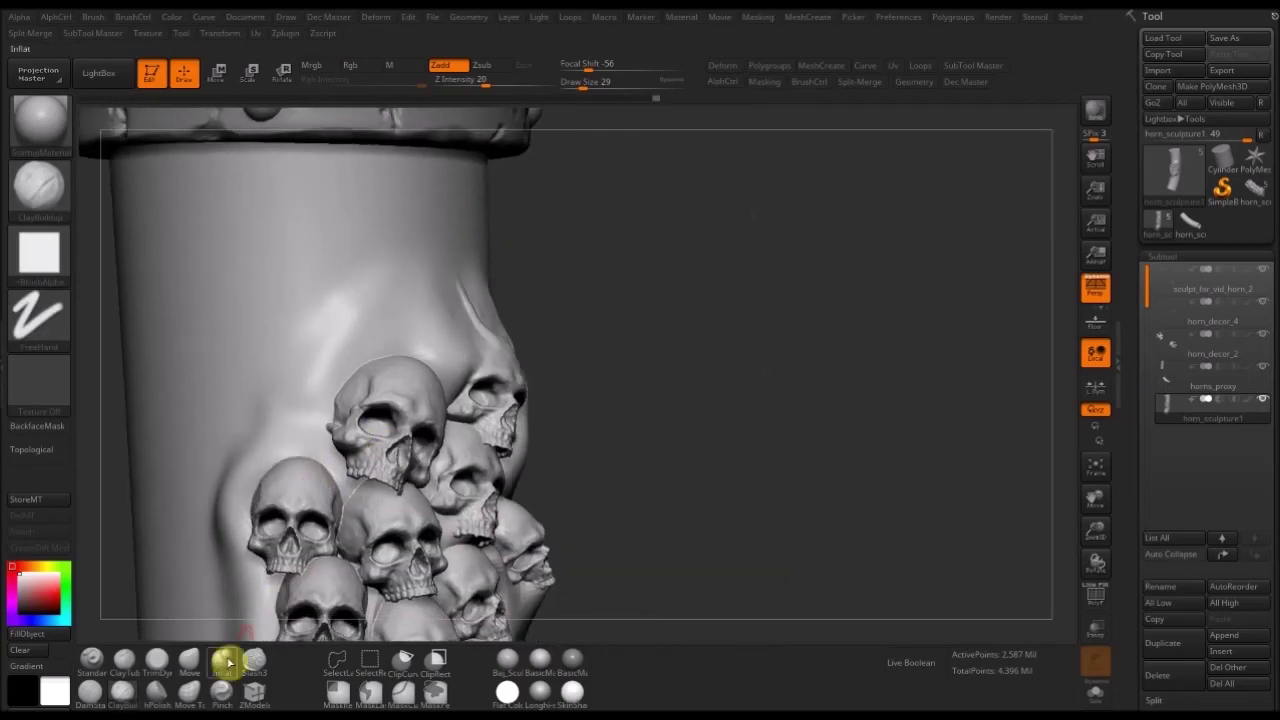
{"action": "left_click", "coordinate": [192, 661]}
{"action": "key", "text": "s"}
{"action": "left_click", "coordinate": [478, 318]}
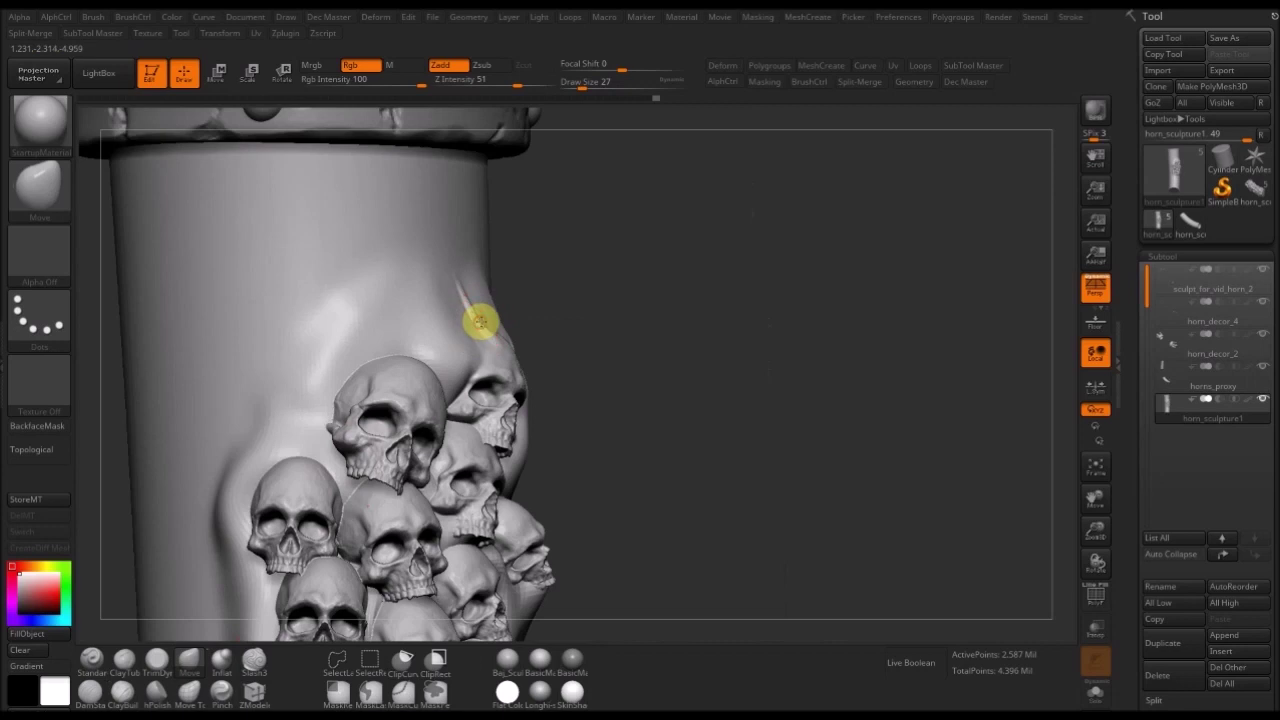
{"action": "right_click_drag", "start_coordinate": [685, 318], "coordinate": [531, 337]}
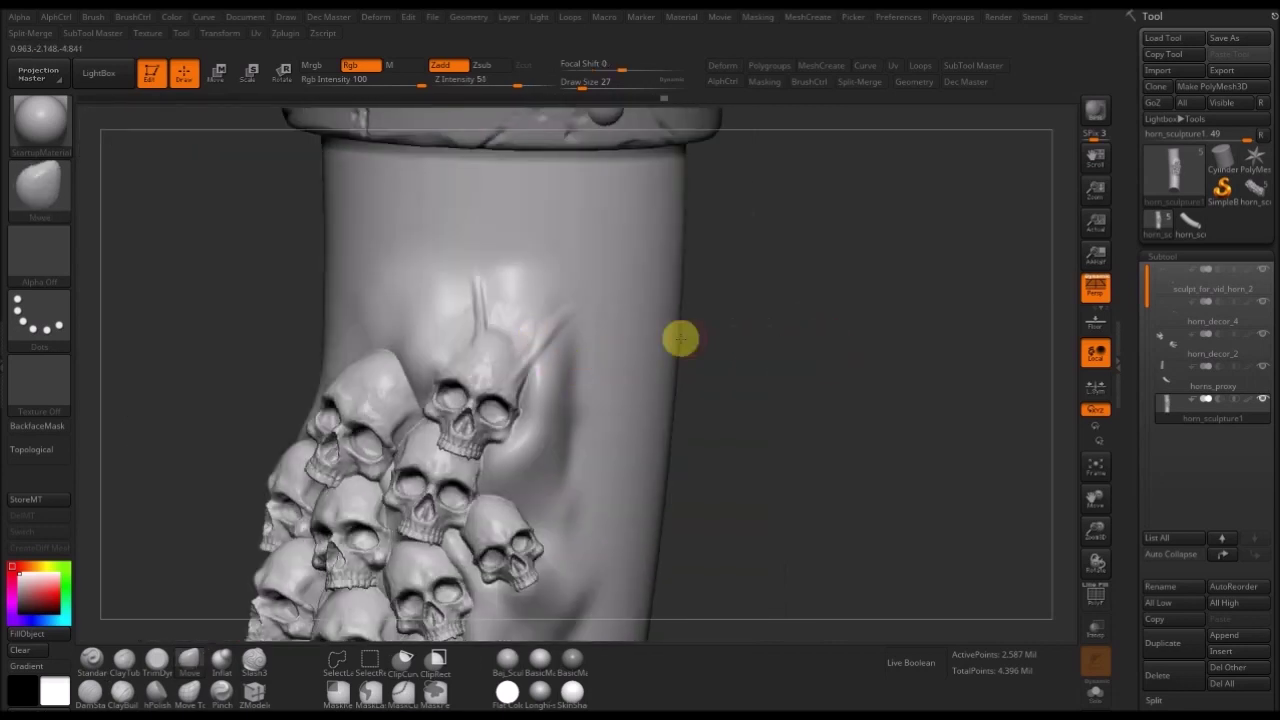
- Add another long fold between the two existing ones above the topmost skull with ClayBuildup at Draw Size 41
{"action": "key", "text": "3"}
{"action": "right_click_drag", "start_coordinate": [560, 355], "coordinate": [507, 347]}
{"action": "key", "text": "s"}
{"action": "left_click", "coordinate": [512, 339]}
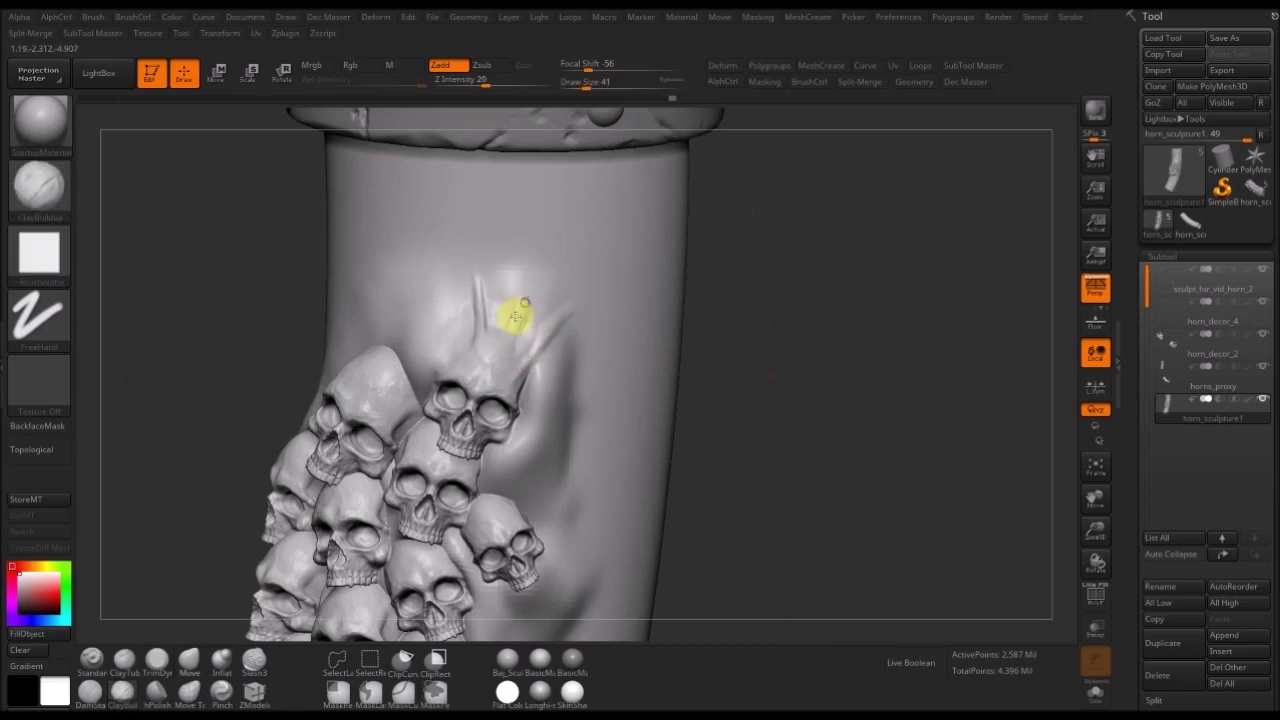
{"action": "left_click_drag", "start_coordinate": [525, 295], "coordinate": [512, 335]}
{"action": "left_click_drag", "start_coordinate": [541, 252], "coordinate": [511, 338]}
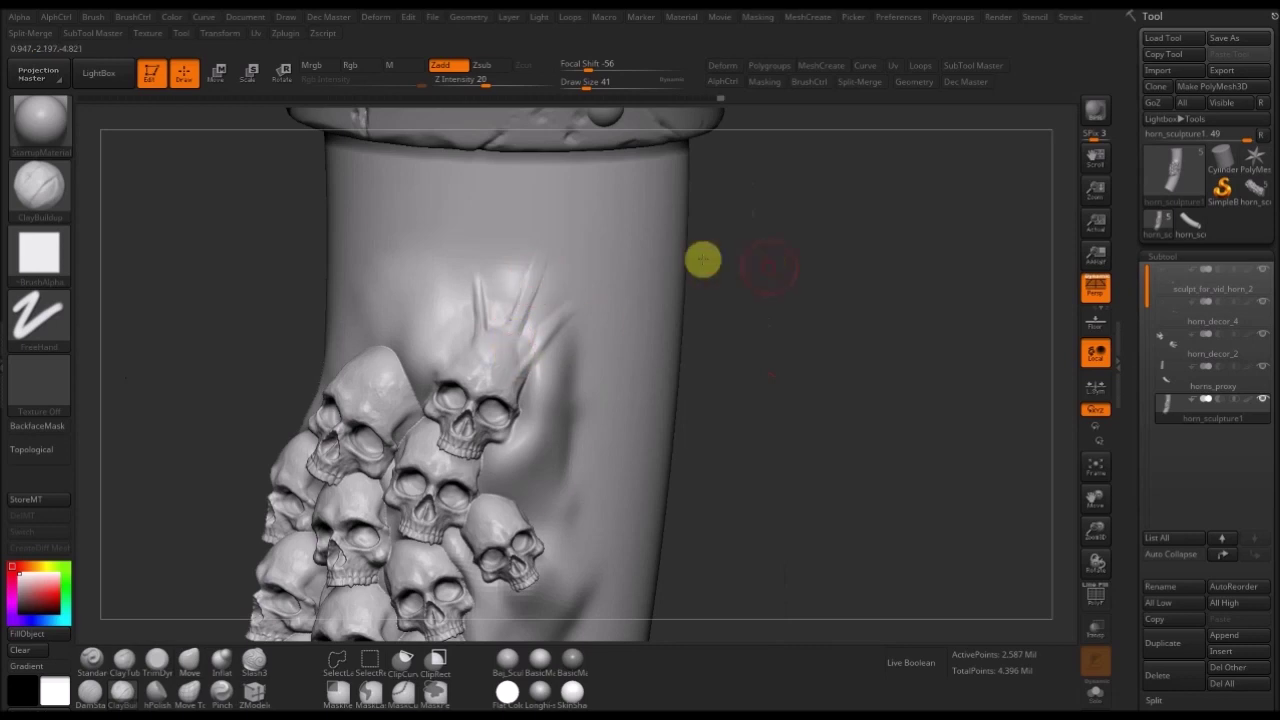
- Sharpen the folds above the topmost skull with ClayBuildup at Draw Size 37, then refine the hollow between them with the Standard brush
{"action": "left_click_drag", "start_coordinate": [763, 261], "coordinate": [706, 266]}
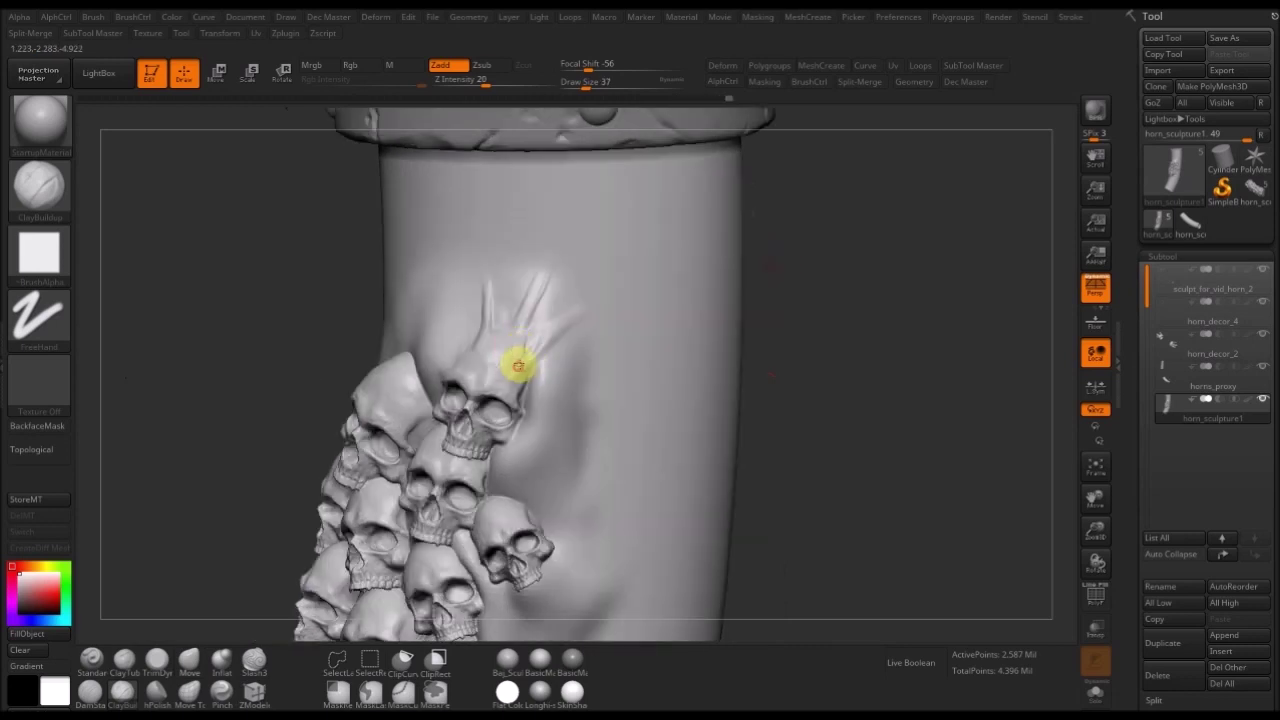
{"action": "left_click_drag", "start_coordinate": [291, 440], "coordinate": [348, 436]}
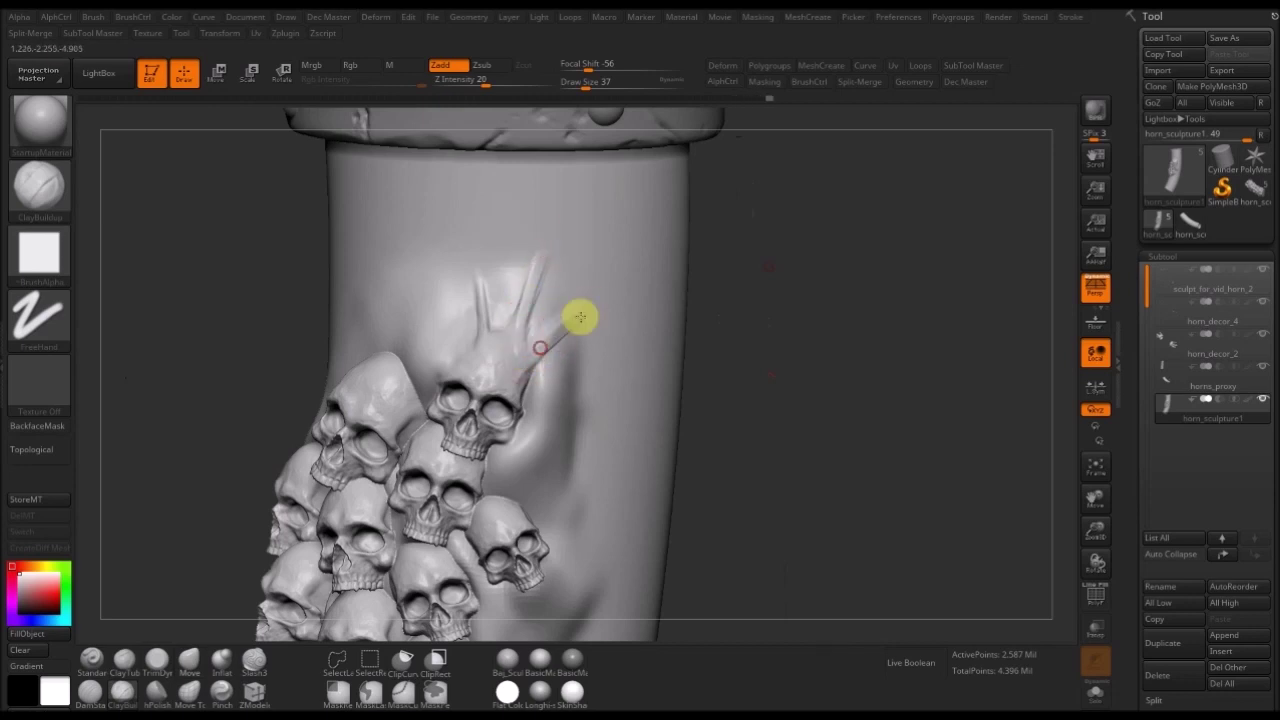
{"action": "key", "text": "shift"}
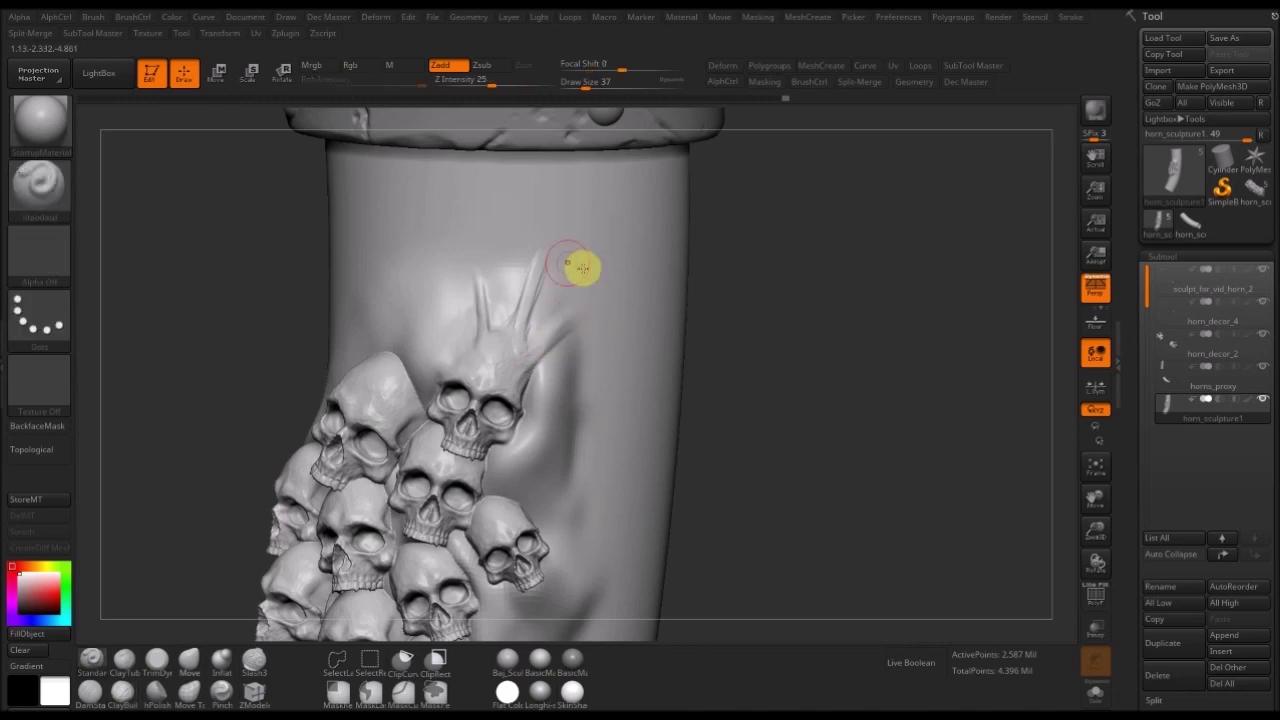
{"action": "left_click_drag", "start_coordinate": [689, 263], "coordinate": [500, 325]}
{"action": "type", "text": "s23"}
{"action": "key", "text": "Return"}
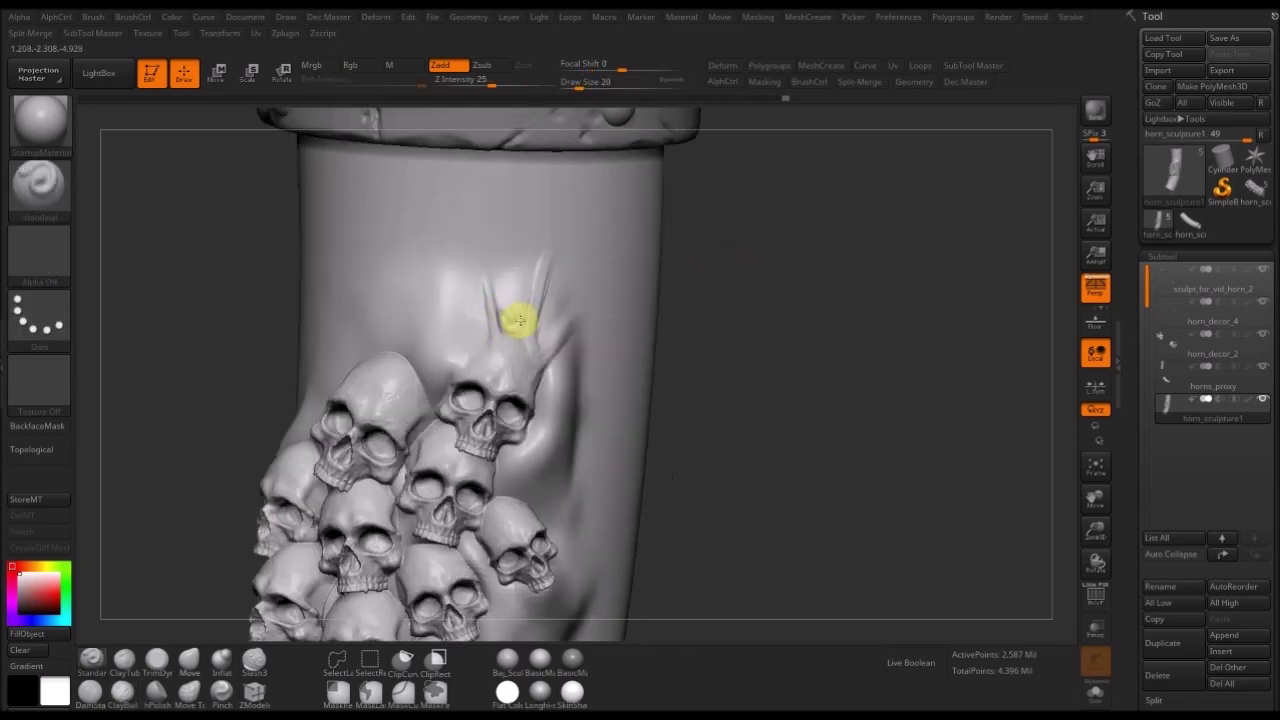
- Shape the hollow between the two upright folds with ClayBuildup at Draw Size 35 and smooth it
{"action": "key", "text": "b"}
{"action": "key", "text": "c"}
{"action": "key", "text": "b"}
{"action": "key", "text": "s"}
{"action": "left_click", "coordinate": [509, 300]}
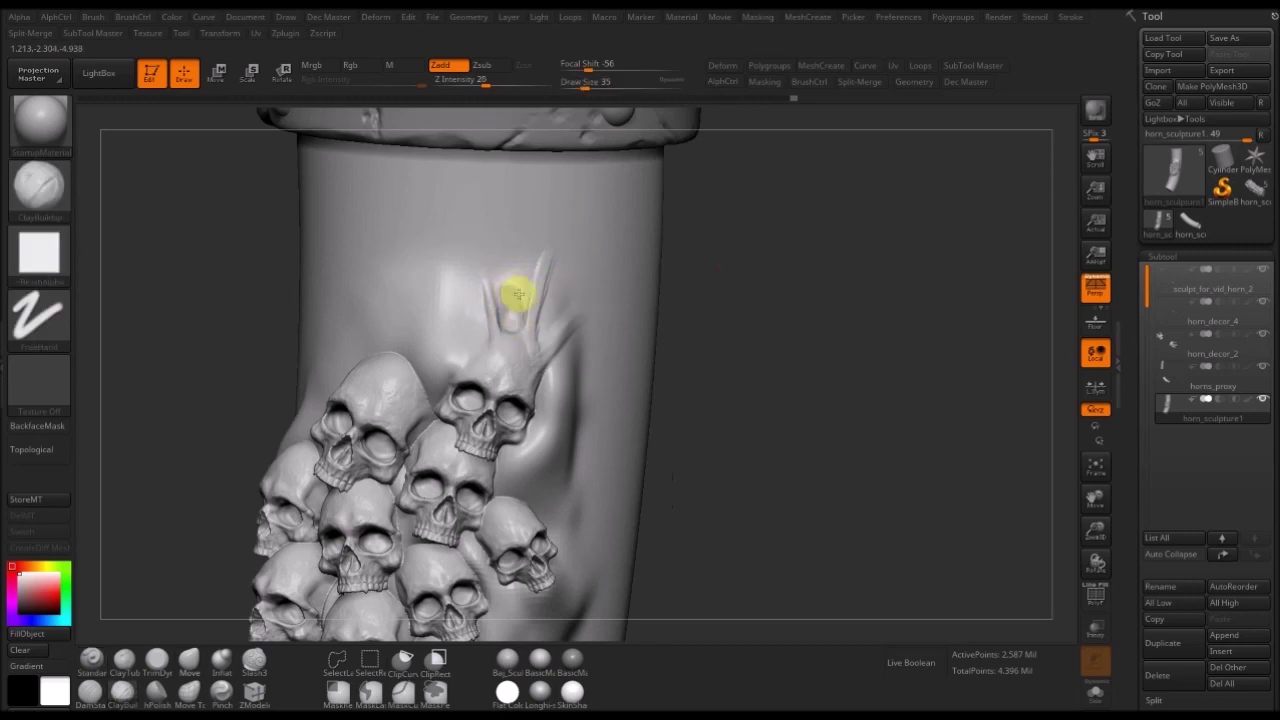
{"action": "key", "text": "shift"}
{"action": "mouse_move", "coordinate": [740, 274]}
{"action": "left_mouse_down"}
{"action": "mouse_move", "coordinate": [680, 280]}
{"action": "mouse_move", "coordinate": [820, 300]}
{"action": "left_mouse_up"}
{"action": "left_click_drag", "start_coordinate": [524, 322], "coordinate": [523, 323], "text": "shift"}
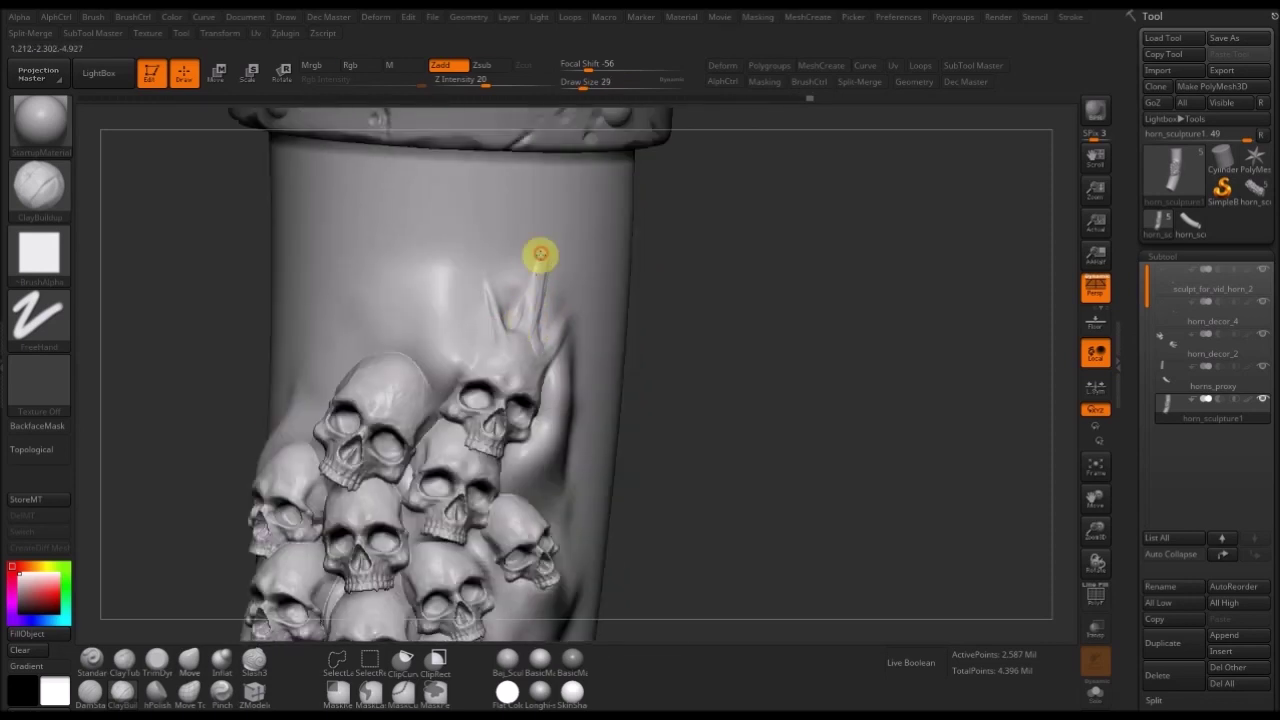
- Refine and smooth the folds fanning out from the topmost skull with ClayBuildup at Draw Size 29
{"action": "key", "text": "shift"}
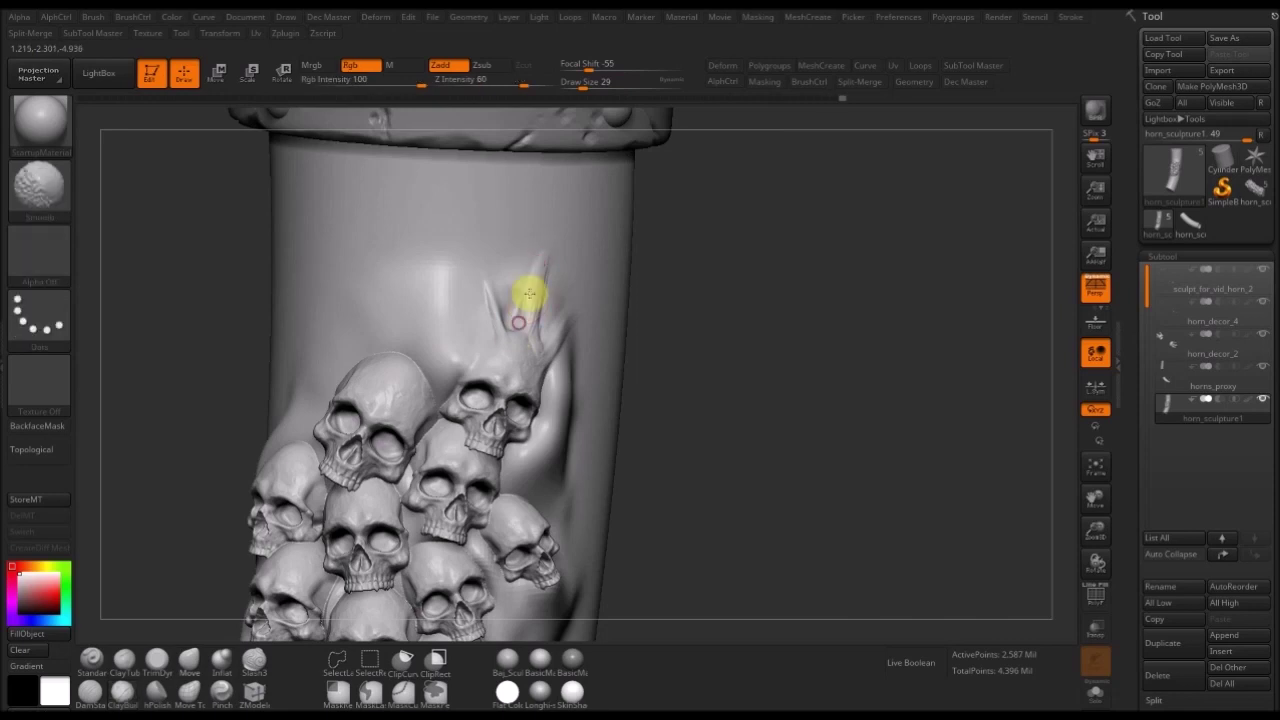
{"action": "left_click_drag", "start_coordinate": [700, 271], "coordinate": [543, 358]}
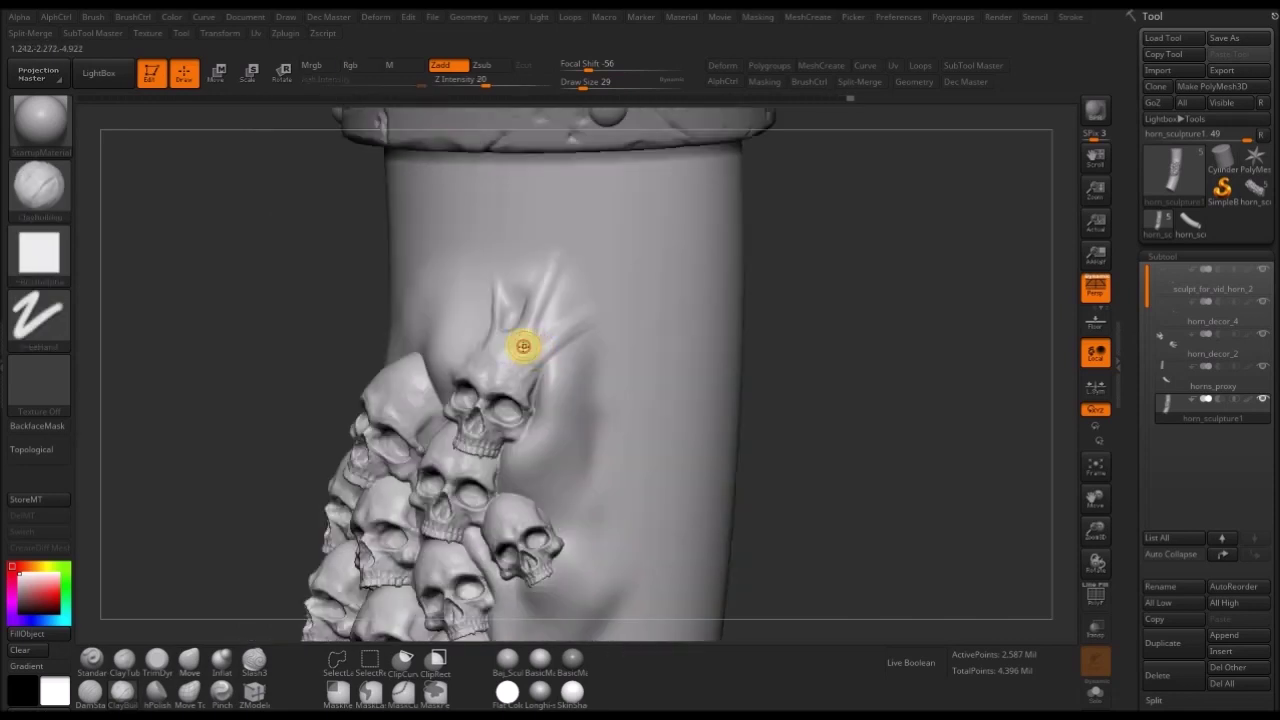
{"action": "mouse_move", "coordinate": [769, 334]}
{"action": "left_mouse_down"}
{"action": "mouse_move", "coordinate": [780, 366]}
{"action": "mouse_move", "coordinate": [795, 364]}
{"action": "mouse_move", "coordinate": [751, 363]}
{"action": "mouse_move", "coordinate": [611, 306]}
{"action": "mouse_move", "coordinate": [753, 379]}
{"action": "mouse_move", "coordinate": [777, 317]}
{"action": "mouse_move", "coordinate": [800, 317]}
{"action": "mouse_move", "coordinate": [640, 297]}
{"action": "mouse_move", "coordinate": [620, 325]}
{"action": "left_mouse_up"}
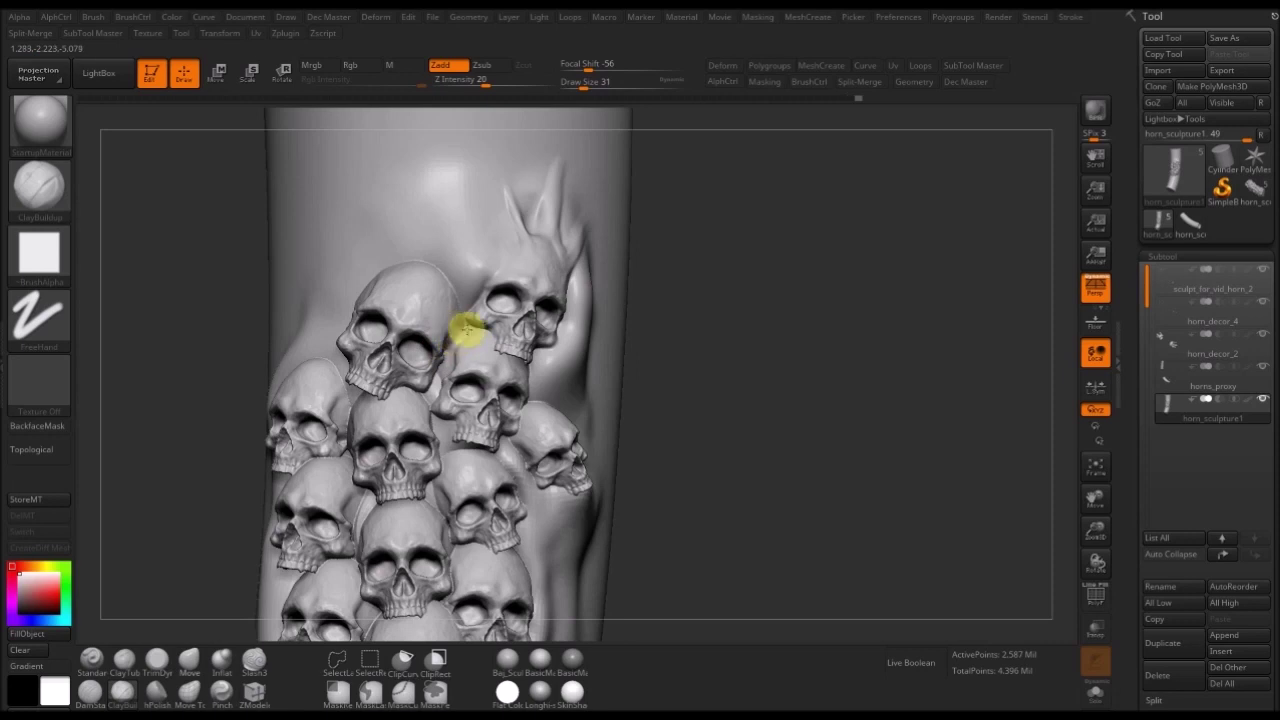
- Fill the gap between the two uppermost skulls and the one below with ClayBuildup at Draw Sizes 31 and 37
{"action": "left_click_drag", "start_coordinate": [740, 280], "coordinate": [469, 333]}
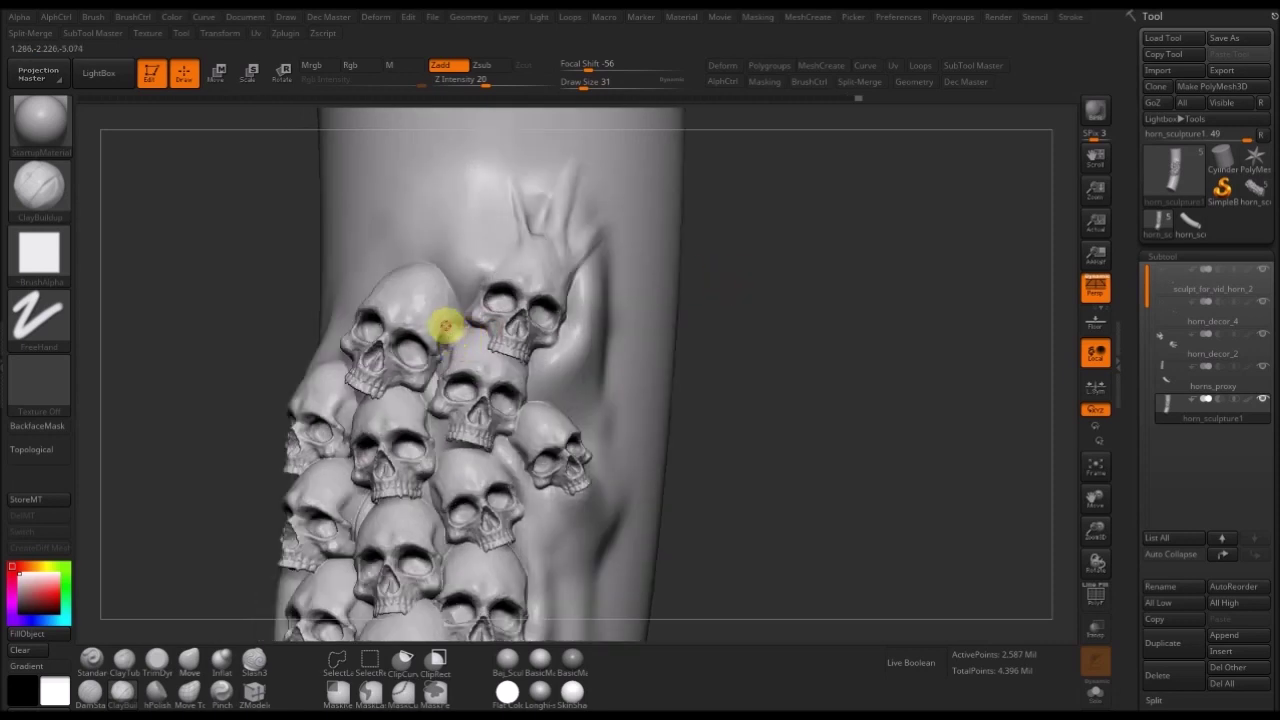
{"action": "left_click_drag", "start_coordinate": [234, 434], "coordinate": [457, 340]}
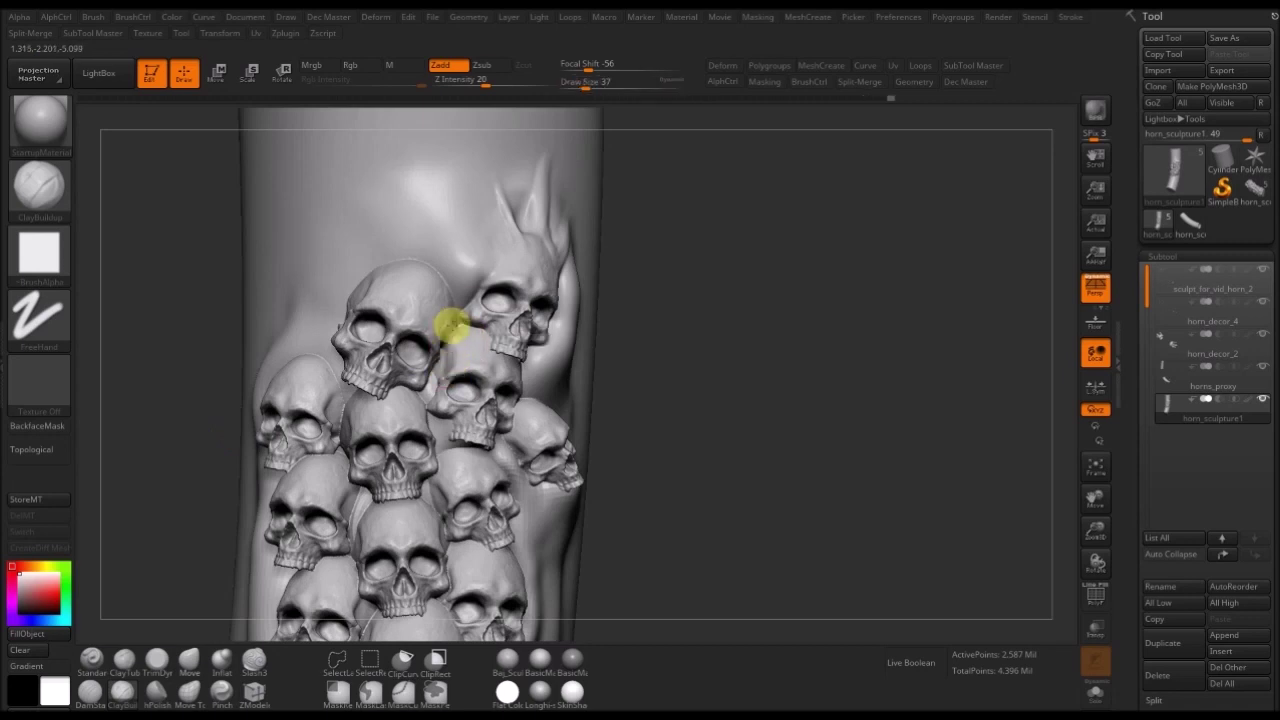
{"action": "left_click_drag", "start_coordinate": [686, 263], "coordinate": [453, 335]}
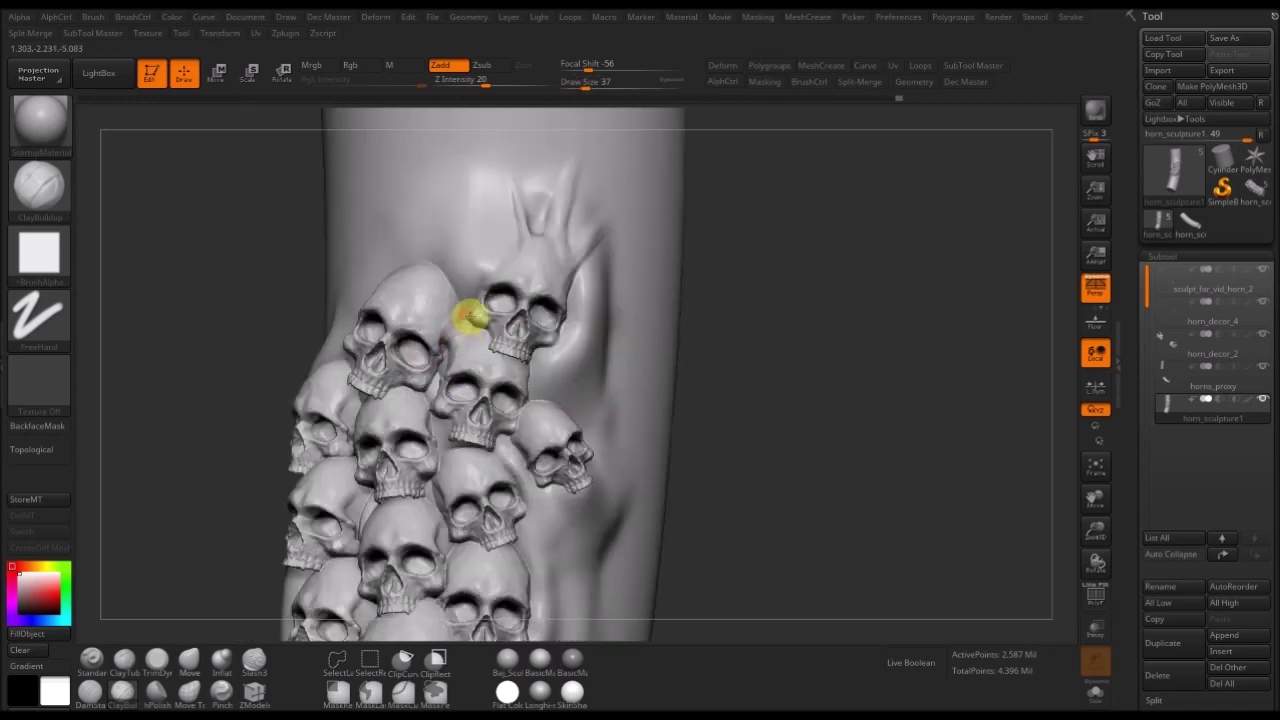
- Blend the outlying side skull into its neighbours with ClayBuildup and smoothing at Draw Size 25
{"action": "left_click_drag", "start_coordinate": [750, 301], "coordinate": [521, 420]}
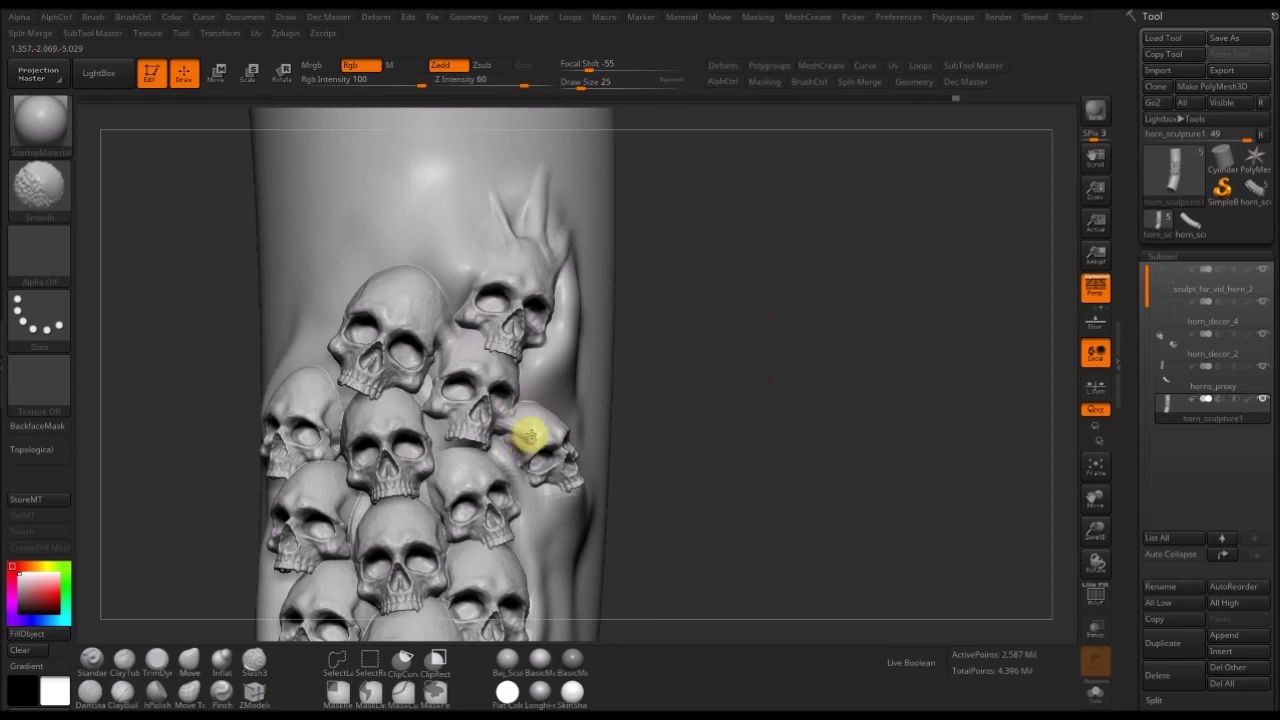
{"action": "left_click_drag", "start_coordinate": [671, 375], "coordinate": [505, 412]}
{"action": "left_click_drag", "start_coordinate": [891, 366], "coordinate": [593, 408]}
{"action": "left_click_drag", "start_coordinate": [590, 399], "coordinate": [500, 340]}
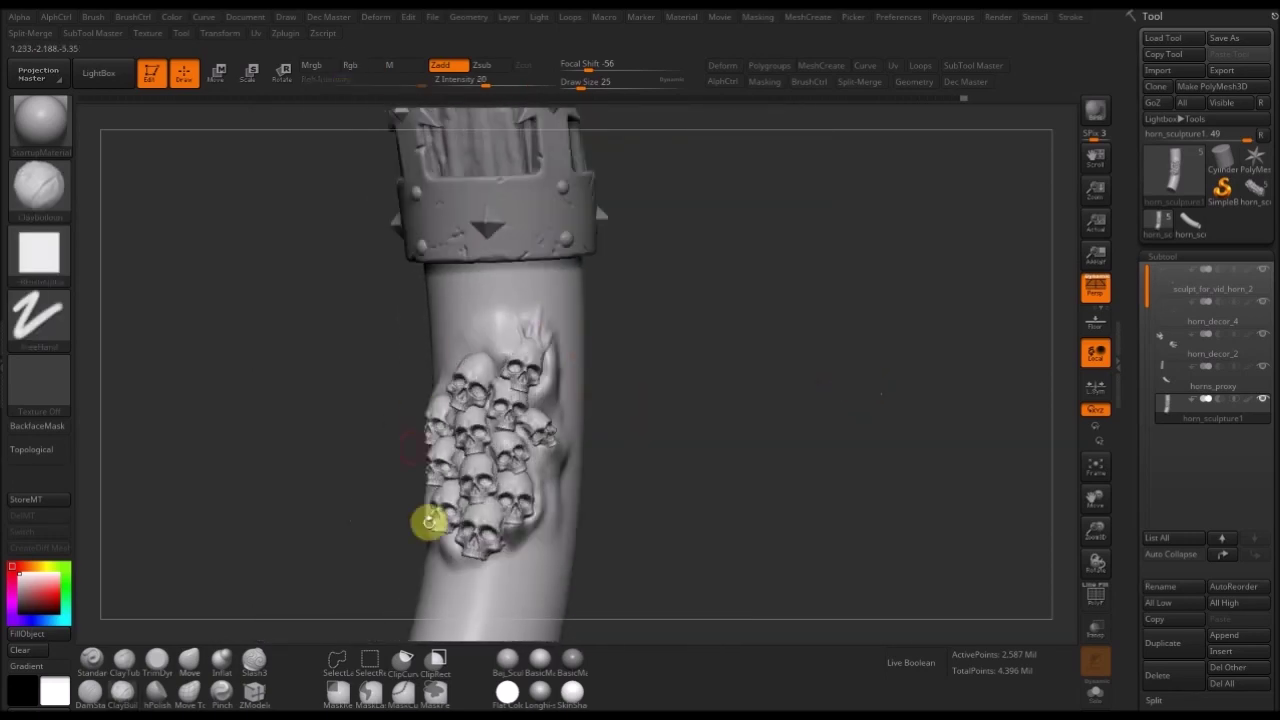
- Flatten planes on the upper skulls' brows and cheekbones with the TrimDynamic brush at Draw Sizes 23 to 27
{"action": "left_click_drag", "start_coordinate": [745, 332], "coordinate": [790, 290], "text": "alt"}
{"action": "left_click_drag", "start_coordinate": [755, 410], "coordinate": [784, 503], "text": "alt"}
{"action": "left_click", "coordinate": [157, 663]}
{"action": "left_click_drag", "start_coordinate": [174, 480], "coordinate": [196, 420]}
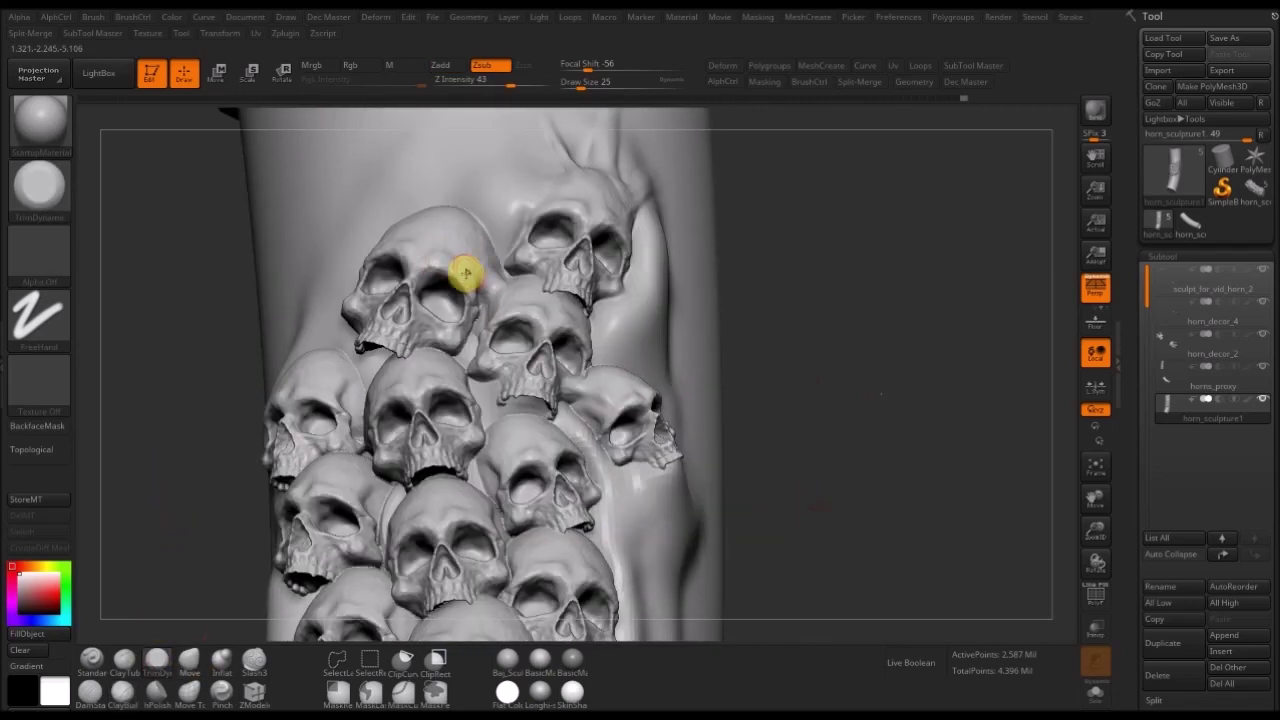
{"action": "key", "text": "bracketright"}
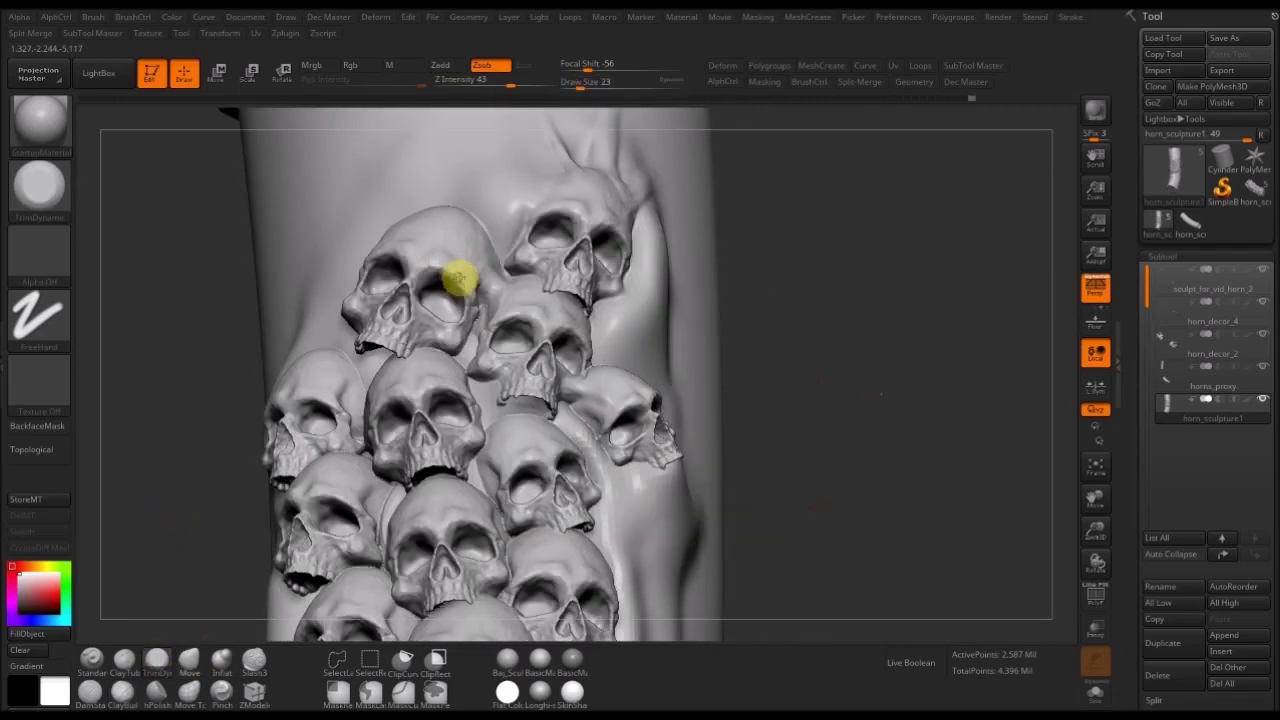
{"action": "left_click_drag", "start_coordinate": [797, 260], "coordinate": [569, 334]}
{"action": "key", "text": "bracketright"}
{"action": "key", "text": "bracketleft"}
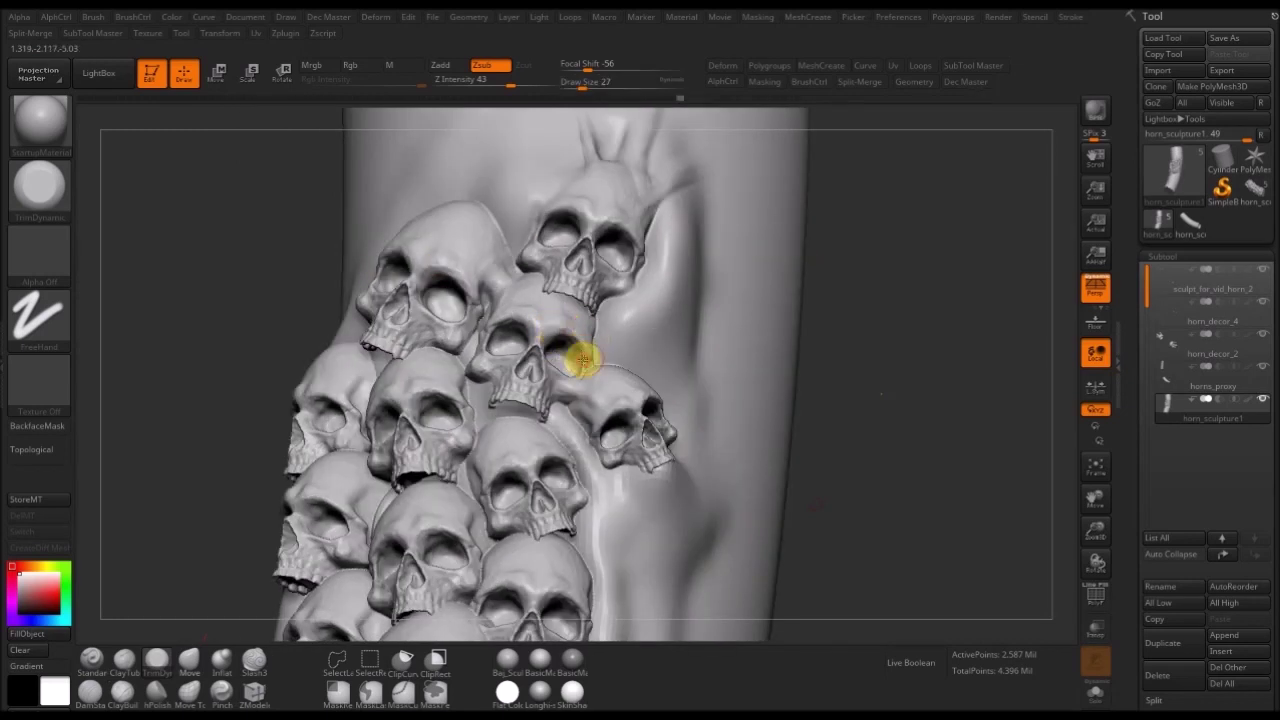
{"action": "mouse_move", "coordinate": [845, 332]}
{"action": "left_mouse_down"}
{"action": "mouse_move", "coordinate": [694, 373]}
{"action": "mouse_move", "coordinate": [598, 424]}
{"action": "left_mouse_up"}
{"action": "left_click_drag", "start_coordinate": [171, 529], "coordinate": [202, 565]}
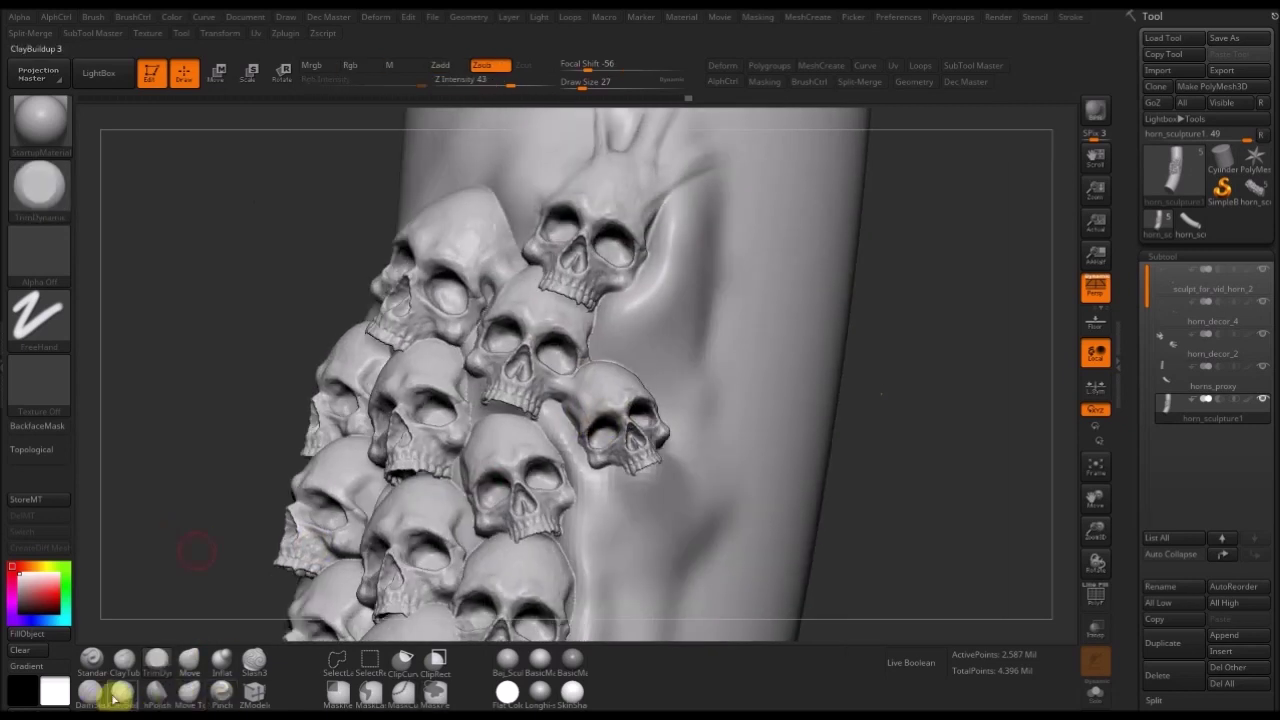
- Carve fine creases into the upper skulls and the seams between them with DamStandard at Draw Sizes 18 and 11
{"action": "left_click", "coordinate": [89, 691]}
{"action": "key", "text": "s"}
{"action": "left_click_drag", "start_coordinate": [492, 327], "coordinate": [532, 326]}
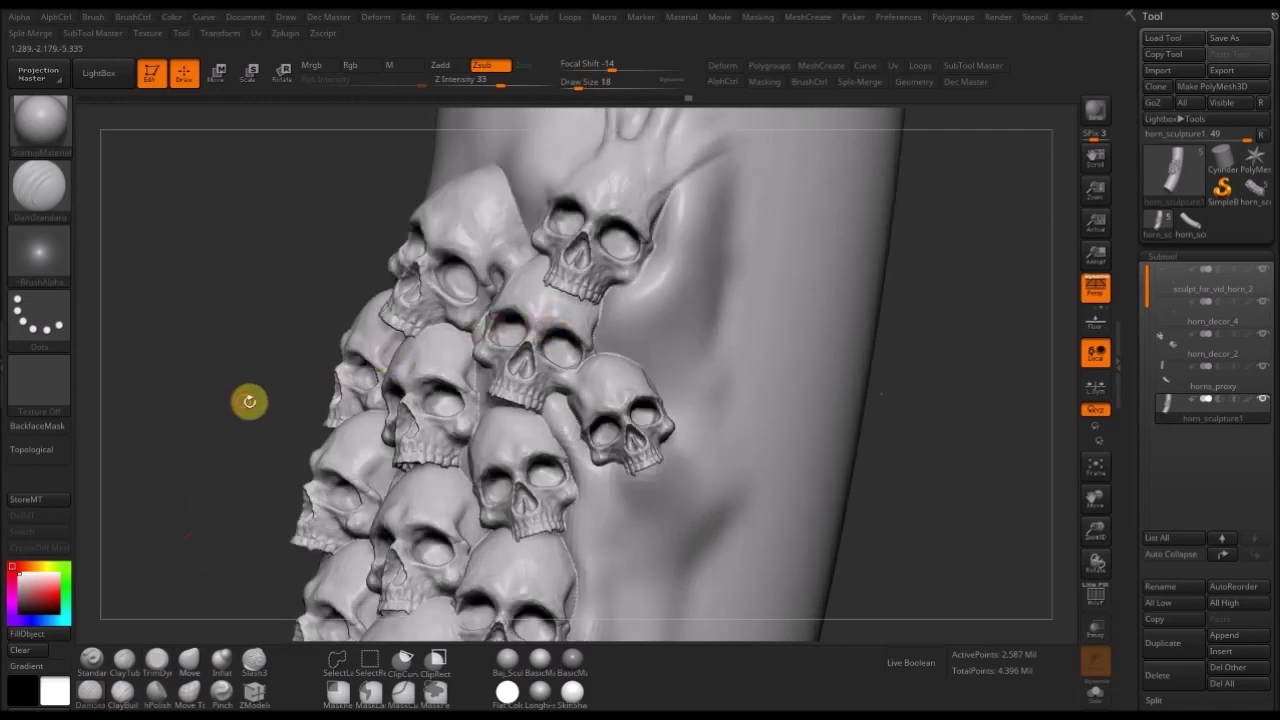
{"action": "left_click_drag", "start_coordinate": [249, 403], "coordinate": [534, 314]}
{"action": "key", "text": "["}
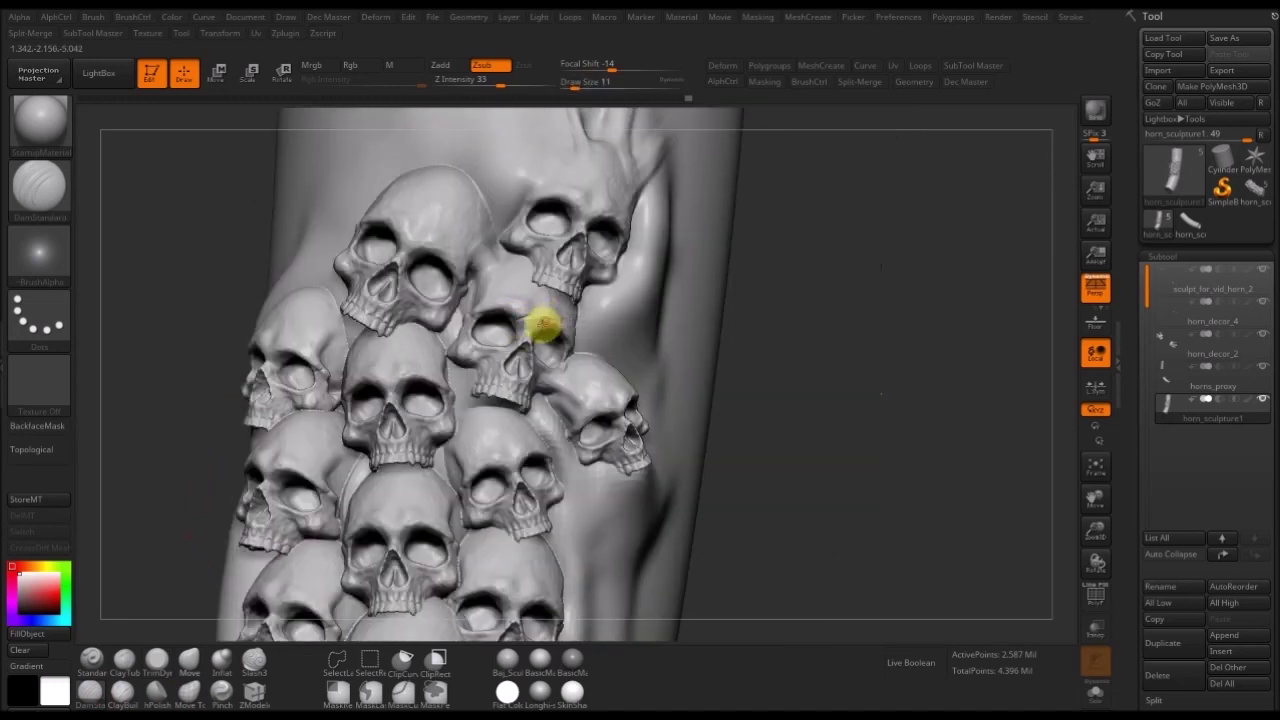
{"action": "left_click_drag", "start_coordinate": [455, 300], "coordinate": [463, 296]}
{"action": "left_click_drag", "start_coordinate": [778, 294], "coordinate": [575, 408]}
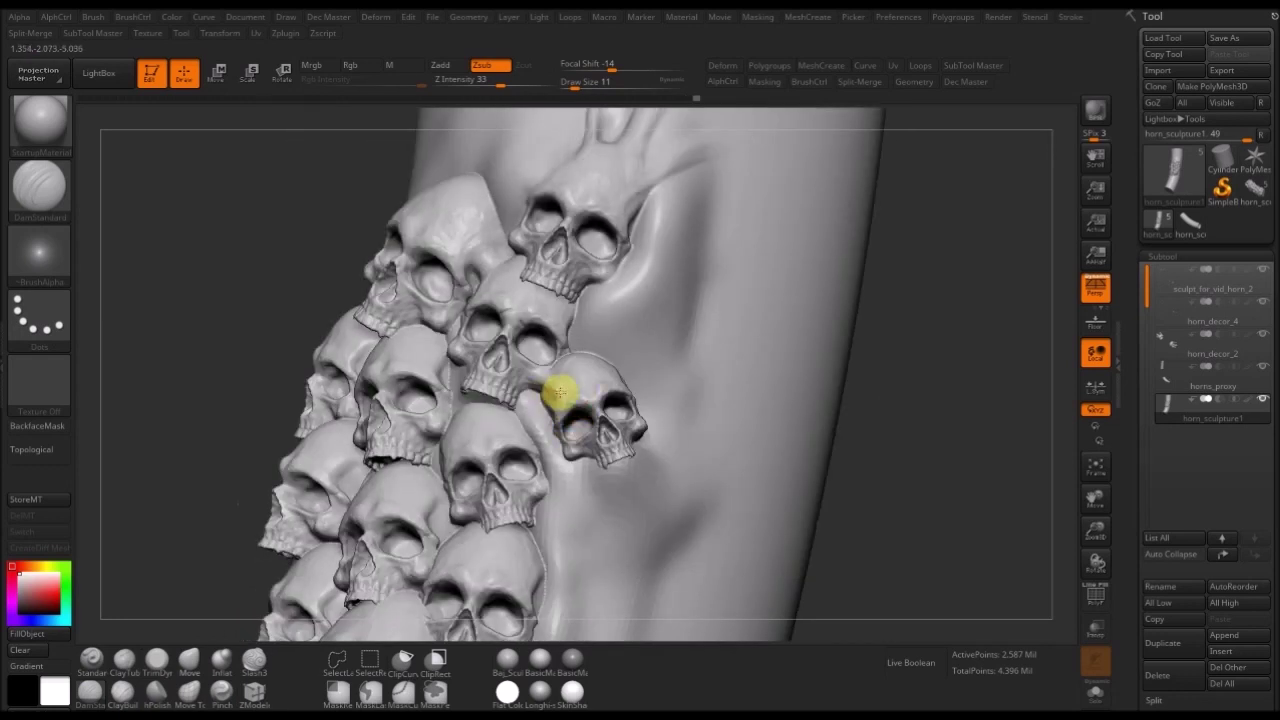
{"action": "left_click_drag", "start_coordinate": [921, 367], "coordinate": [908, 400]}
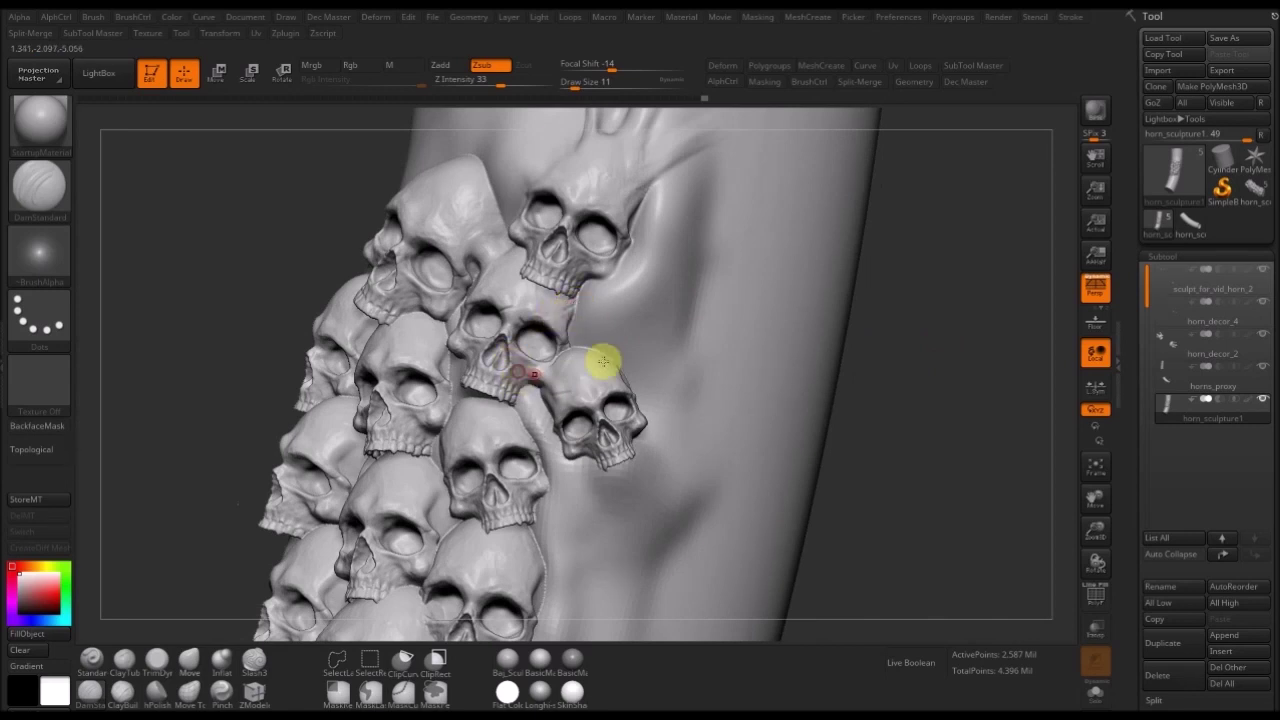
{"action": "right_click_drag", "start_coordinate": [632, 322], "coordinate": [700, 497], "text": "ctrl"}
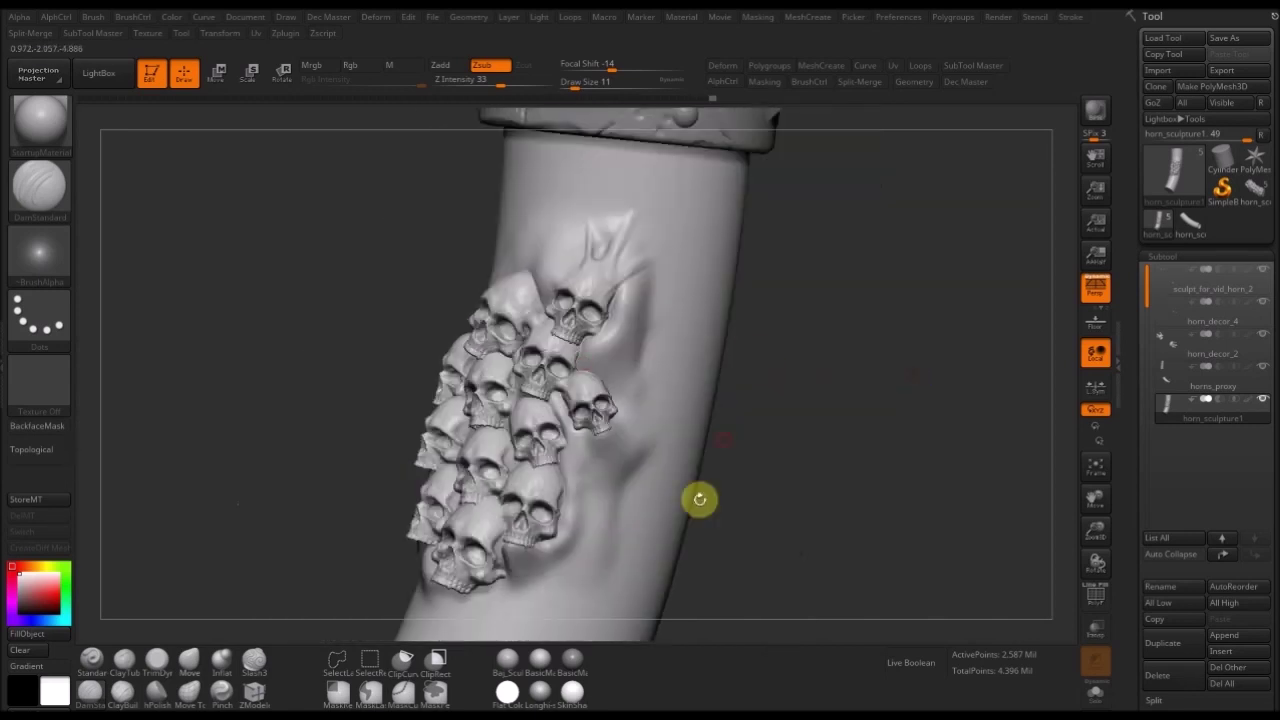
- Switch to the horn_sculpture_2 tool and examine its skull-covered horn from a distance and up close
{"action": "left_click_drag", "start_coordinate": [837, 459], "coordinate": [912, 374]}
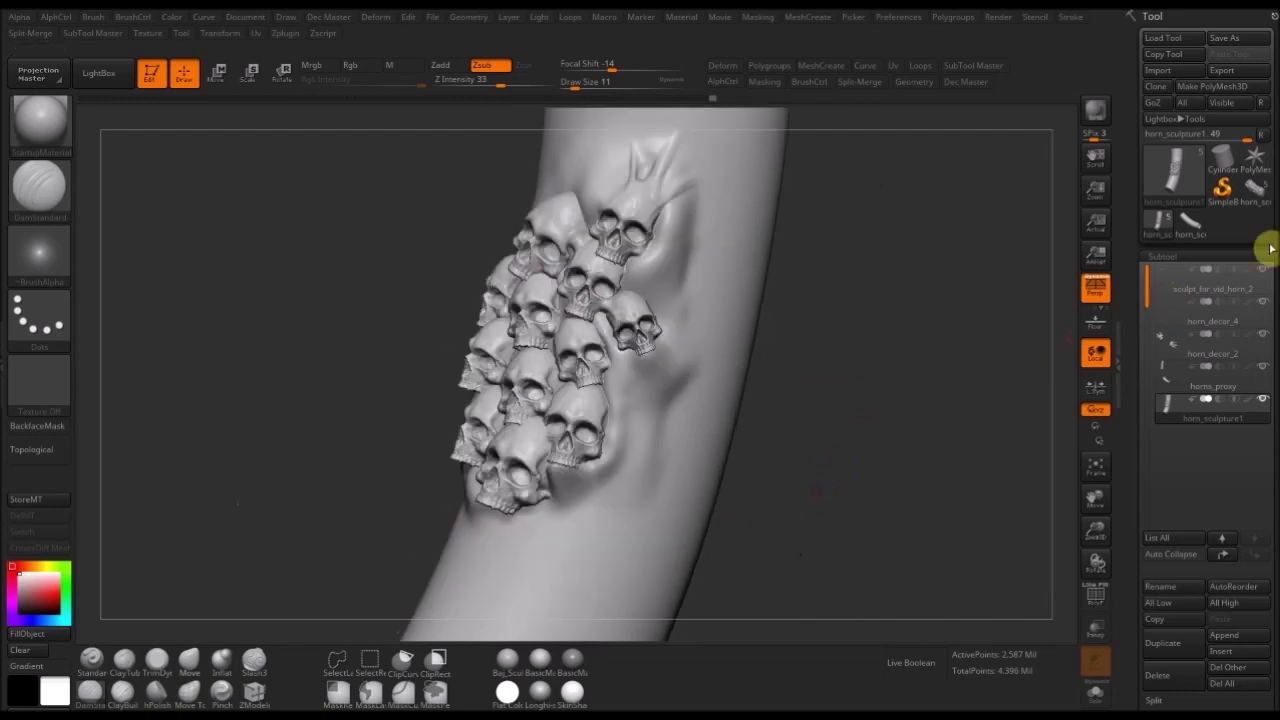
{"action": "left_click", "coordinate": [1255, 197]}
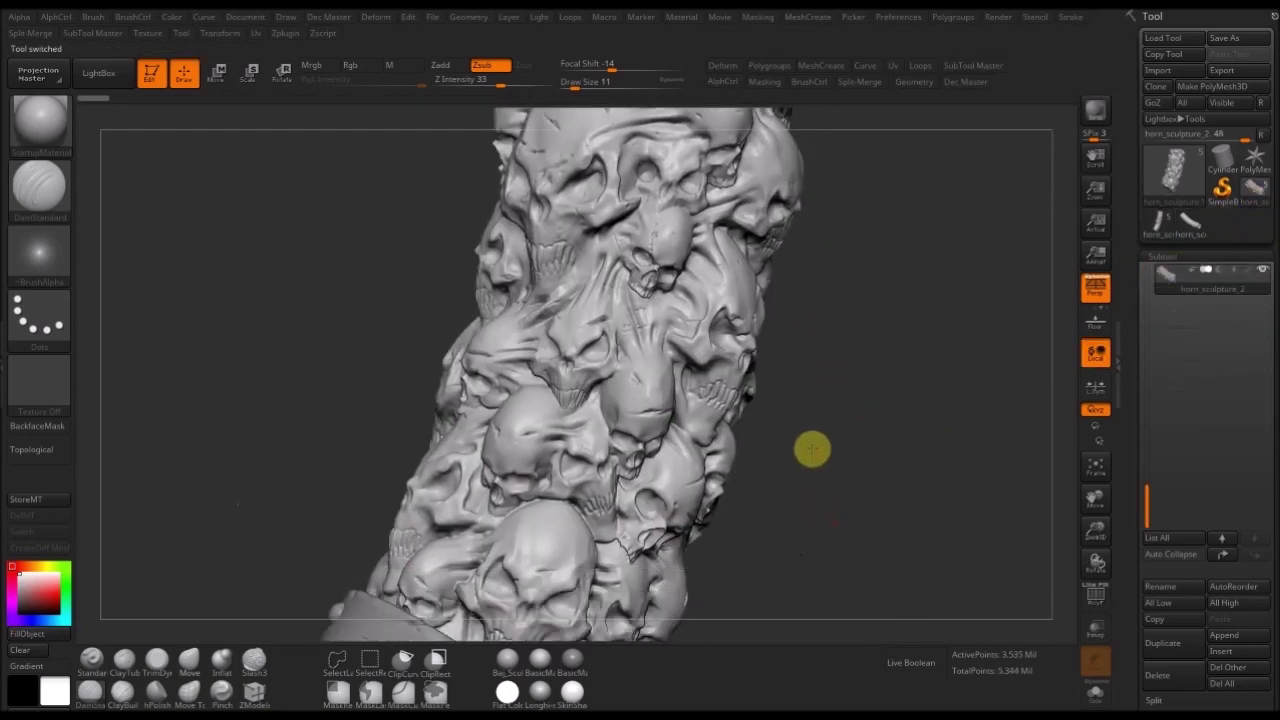
{"action": "key", "text": "f"}
{"action": "left_click_drag", "start_coordinate": [891, 459], "coordinate": [711, 229]}
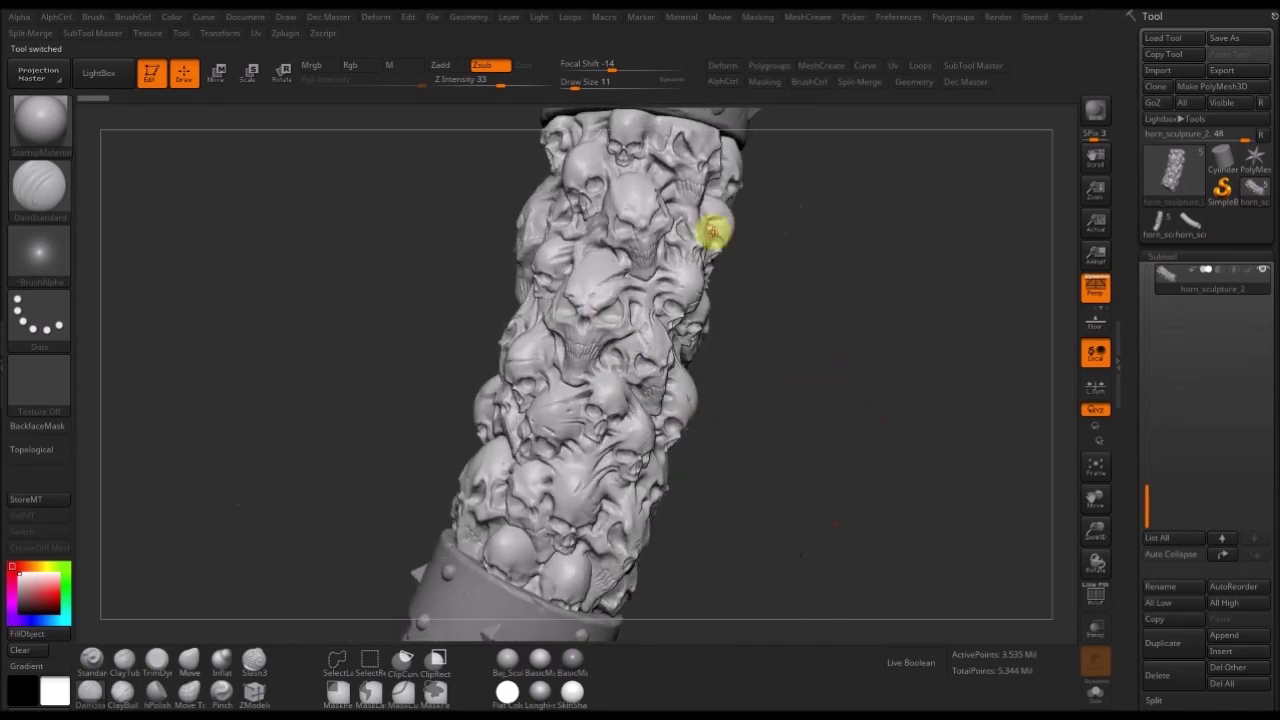
{"action": "left_click_drag", "start_coordinate": [858, 340], "coordinate": [926, 357]}
{"action": "scroll", "coordinate": [917, 200], "scroll_direction": "up", "scroll_amount": 5}
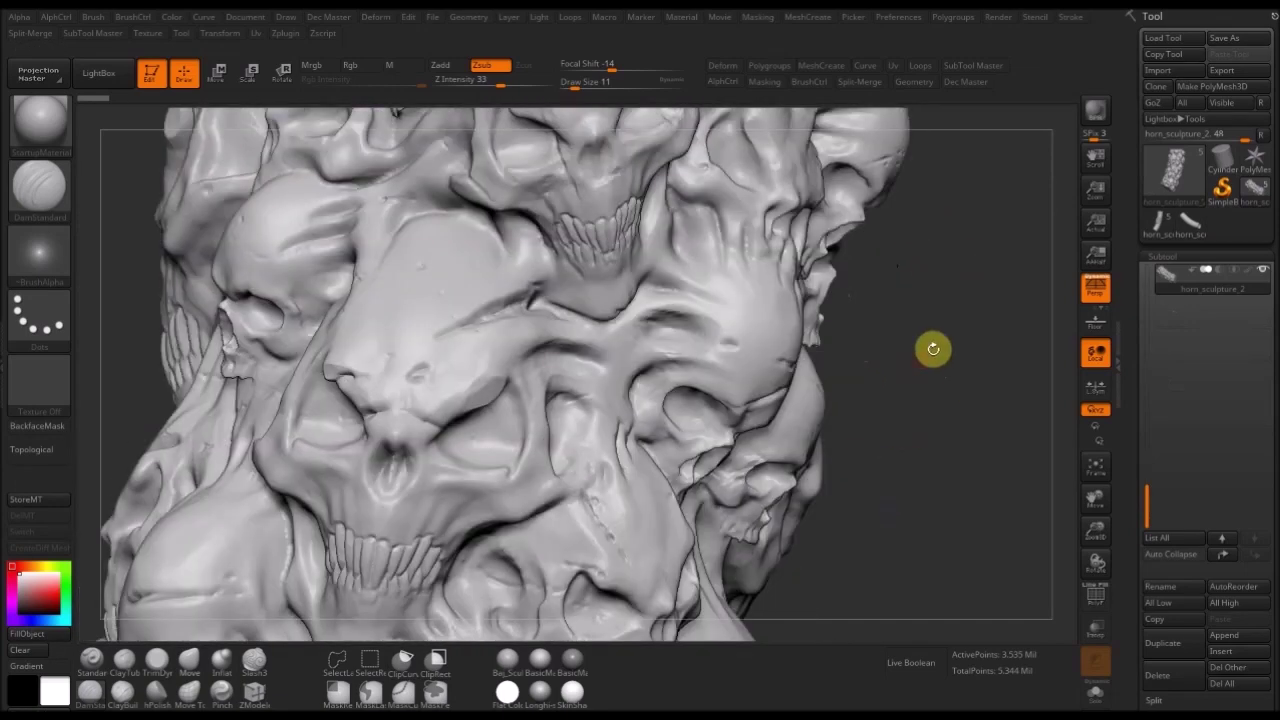
{"action": "left_click_drag", "start_coordinate": [850, 228], "coordinate": [825, 178]}
- Carve creases into the large skulls with DamStandard at Draw Size 16 and Z Intensity 44
{"action": "left_click", "coordinate": [510, 84]}
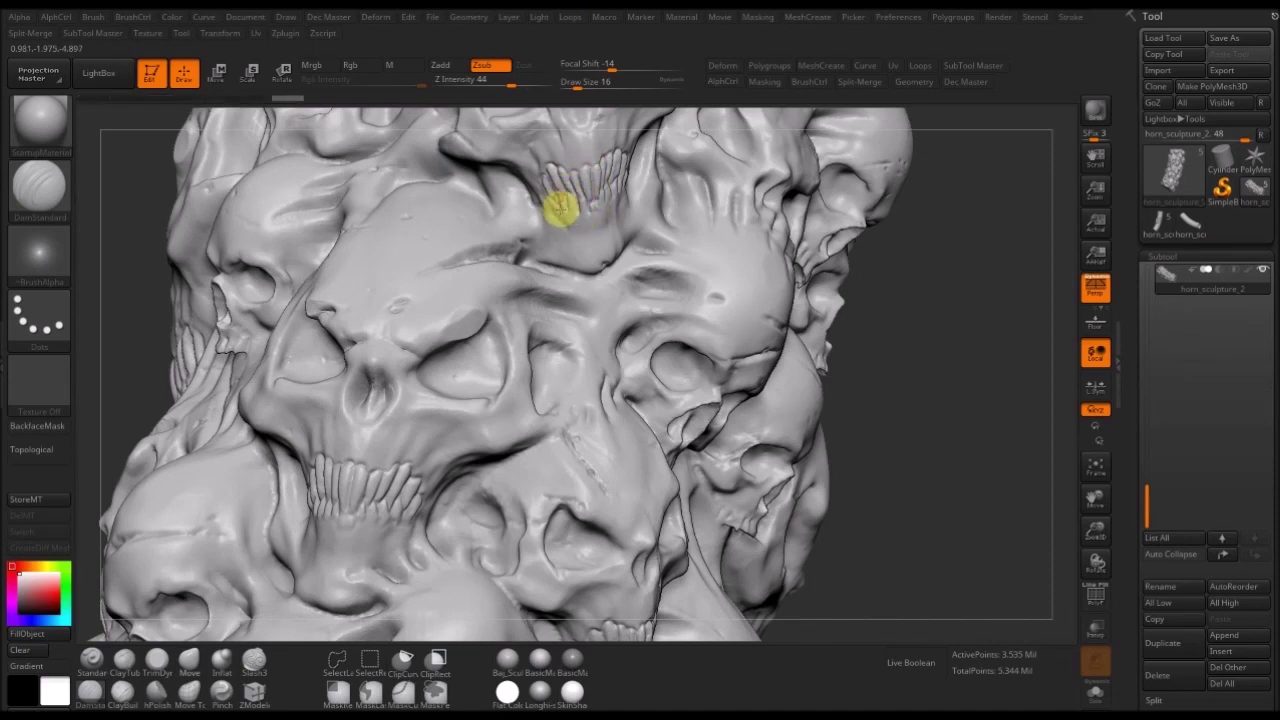
{"action": "mouse_move", "coordinate": [920, 229]}
{"action": "left_mouse_down"}
{"action": "mouse_move", "coordinate": [666, 191]}
{"action": "mouse_move", "coordinate": [597, 208]}
{"action": "mouse_move", "coordinate": [580, 162]}
{"action": "left_mouse_up"}
{"action": "mouse_move", "coordinate": [158, 358]}
{"action": "left_mouse_down"}
{"action": "mouse_move", "coordinate": [201, 384]}
{"action": "mouse_move", "coordinate": [852, 412]}
{"action": "mouse_move", "coordinate": [720, 500]}
{"action": "left_mouse_up"}
- Cut slashes around the central fanged skull's eyes with the Slash3 brush at Z Intensity 33 and Draw Size 29
{"action": "left_click", "coordinate": [256, 660]}
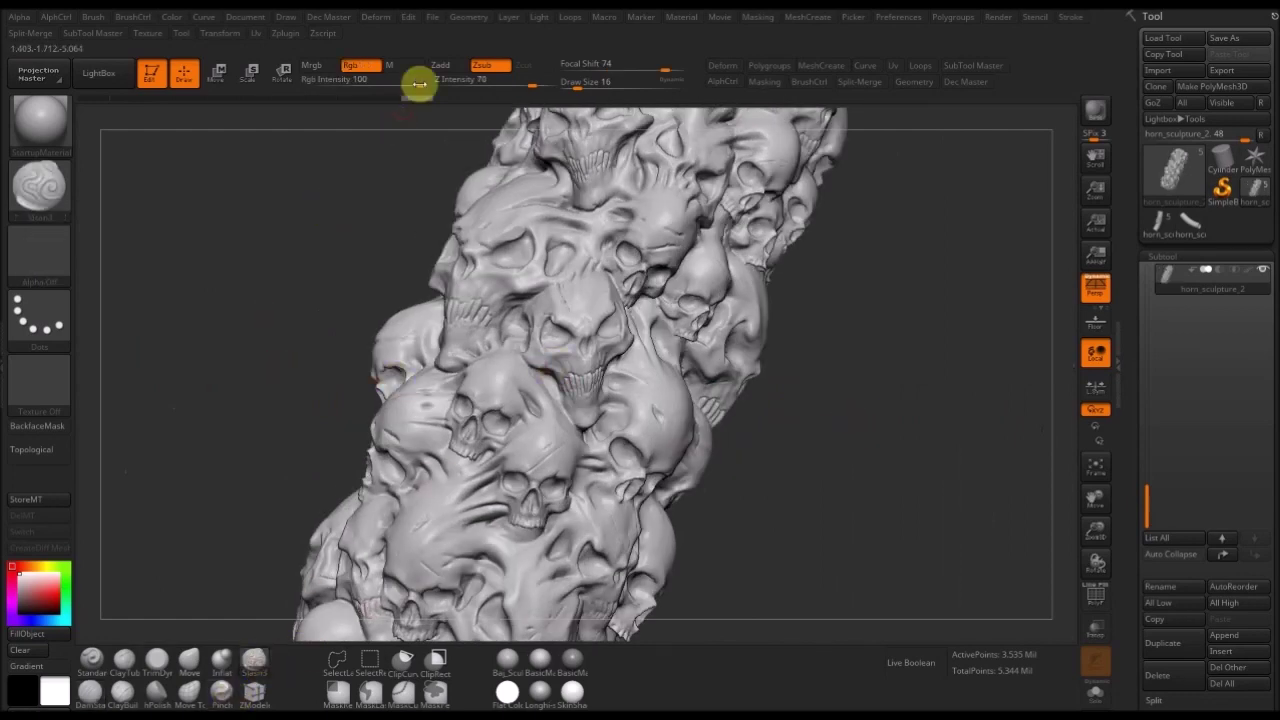
{"action": "left_click_drag", "start_coordinate": [520, 86], "coordinate": [501, 86]}
{"action": "left_click_drag", "start_coordinate": [350, 302], "coordinate": [634, 318], "text": "alt"}
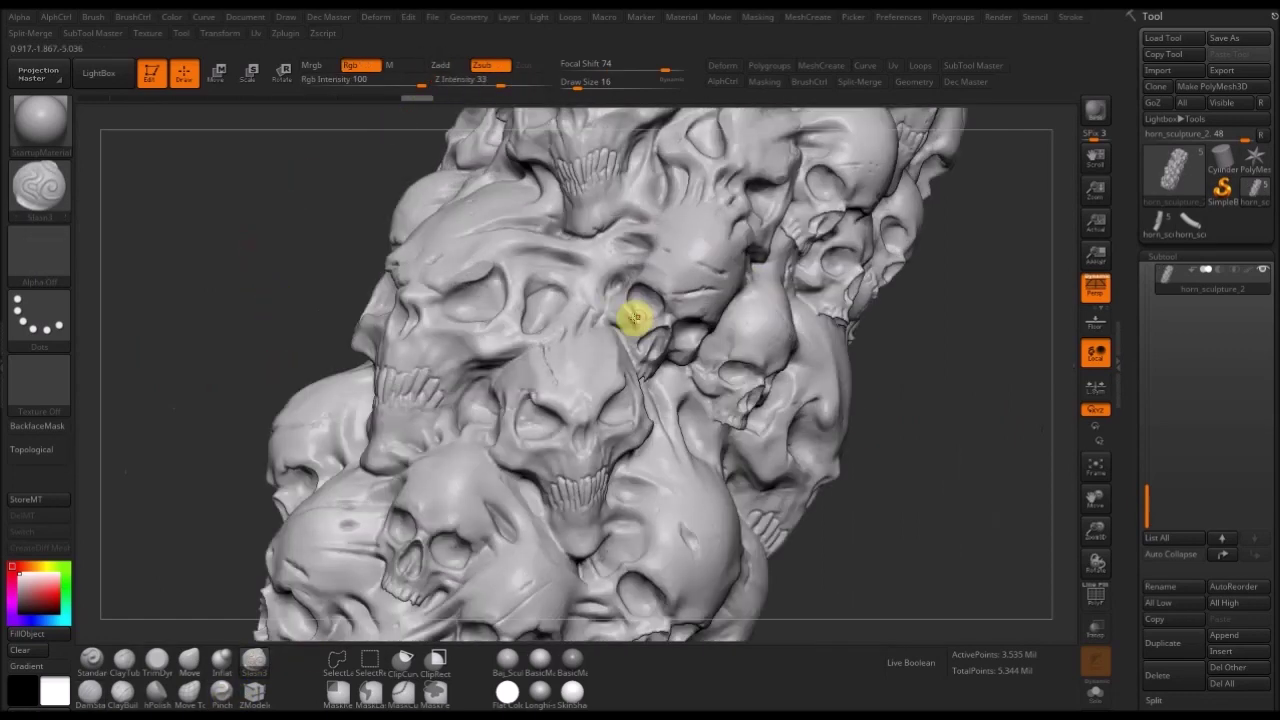
{"action": "key", "text": "s"}
{"action": "mouse_move", "coordinate": [568, 415]}
{"action": "left_mouse_down"}
{"action": "mouse_move", "coordinate": [560, 425]}
{"action": "mouse_move", "coordinate": [600, 386]}
{"action": "mouse_move", "coordinate": [580, 407]}
{"action": "left_mouse_up"}
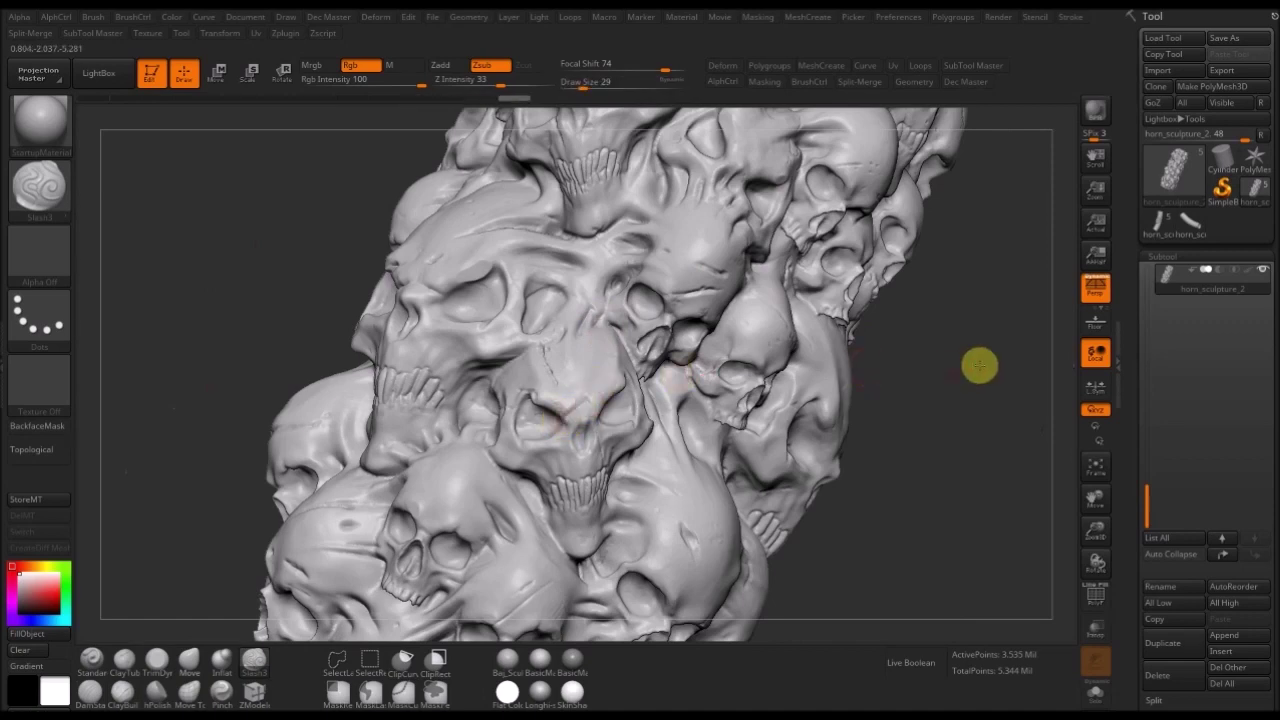
- Refine the central fanged skull's cheek and jaw with Slash3 at Draw Sizes 20 and 13, smoothing the cheek
{"action": "left_click_drag", "start_coordinate": [980, 363], "coordinate": [557, 450]}
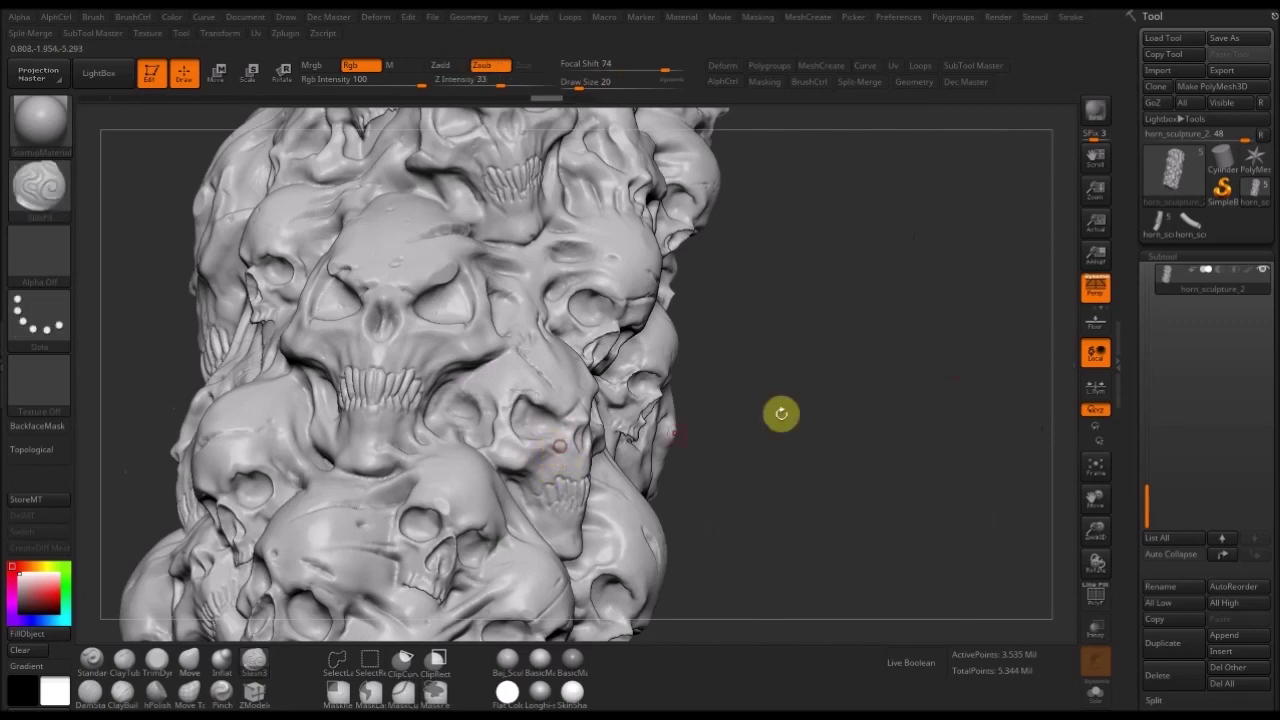
{"action": "left_click_drag", "start_coordinate": [751, 413], "coordinate": [627, 415]}
{"action": "left_click_drag", "start_coordinate": [551, 470], "coordinate": [552, 449], "text": "shift"}
{"action": "key", "text": "s"}
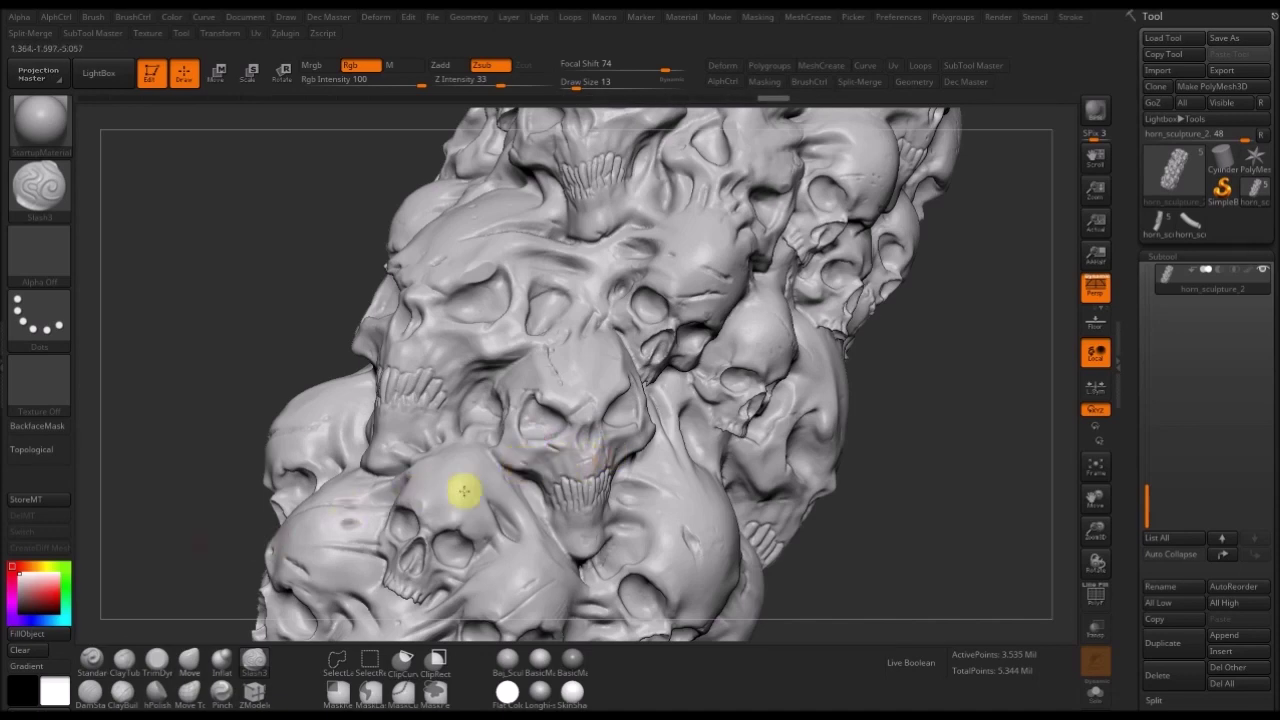
{"action": "right_click_drag", "start_coordinate": [346, 509], "coordinate": [452, 514]}
{"action": "mouse_move", "coordinate": [867, 415]}
{"action": "right_mouse_down"}
{"action": "mouse_move", "coordinate": [371, 557]}
{"action": "mouse_move", "coordinate": [260, 620]}
{"action": "right_mouse_up"}
- Select the TrimDynamic brush, then examine the whole horn and its wireframe density from afar and up close
{"action": "left_click", "coordinate": [157, 658]}
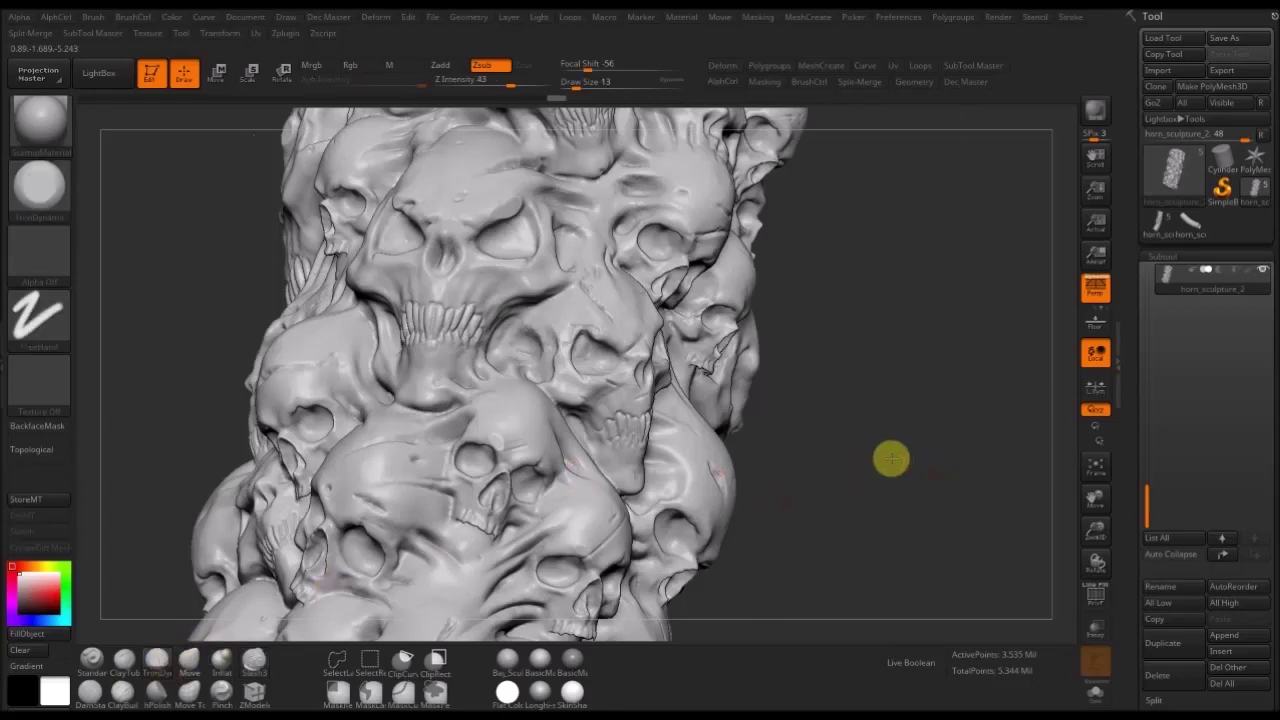
{"action": "right_click_drag", "start_coordinate": [720, 443], "coordinate": [706, 527], "text": "ctrl"}
{"action": "mouse_move", "coordinate": [752, 455]}
{"action": "right_mouse_down"}
{"action": "mouse_move", "coordinate": [734, 463]}
{"action": "mouse_move", "coordinate": [846, 449]}
{"action": "mouse_move", "coordinate": [794, 477]}
{"action": "mouse_move", "coordinate": [844, 426]}
{"action": "mouse_move", "coordinate": [869, 371]}
{"action": "mouse_move", "coordinate": [880, 406]}
{"action": "mouse_move", "coordinate": [832, 569]}
{"action": "right_mouse_up"}
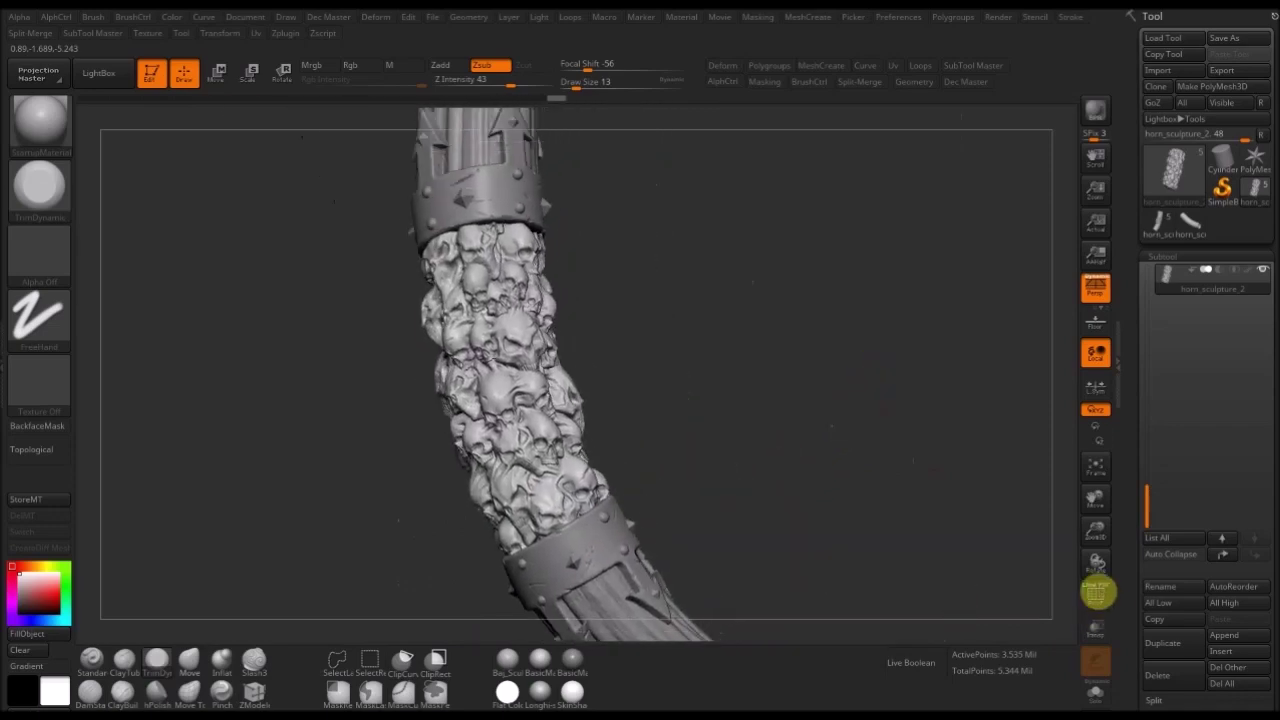
{"action": "left_click", "coordinate": [1096, 594]}
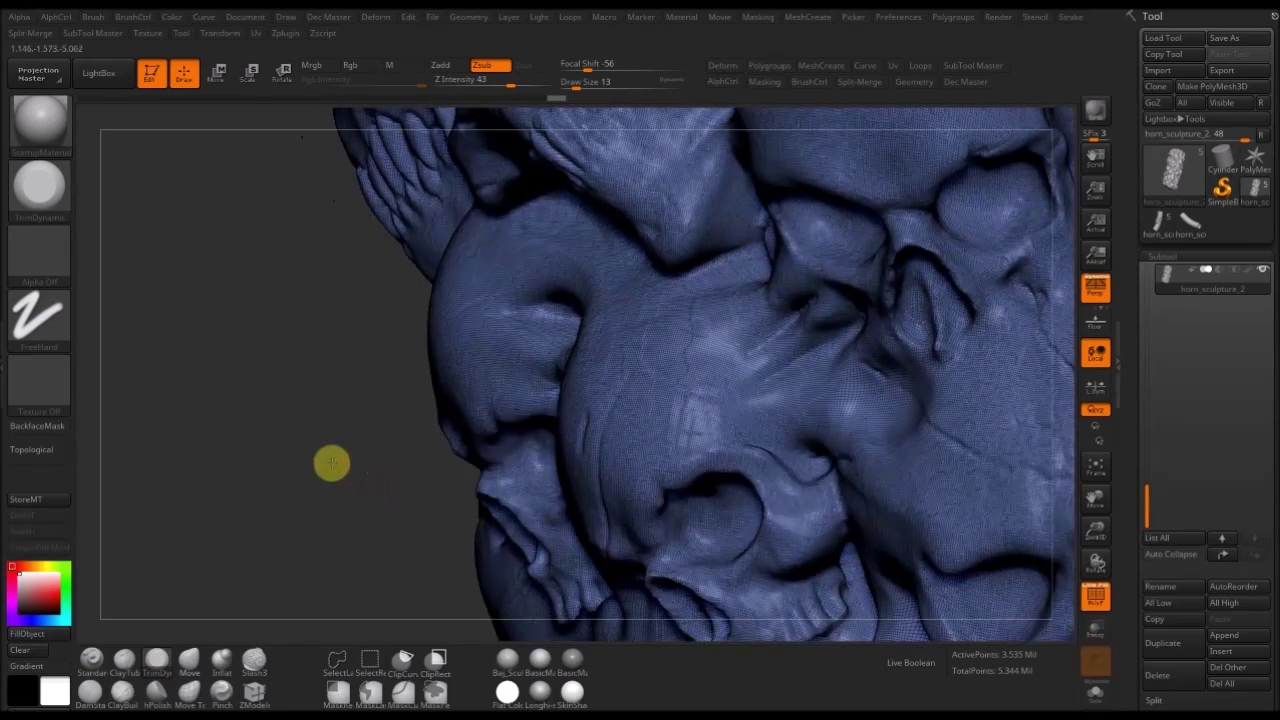
{"action": "key", "text": "f"}
{"action": "left_click", "coordinate": [1093, 598]}
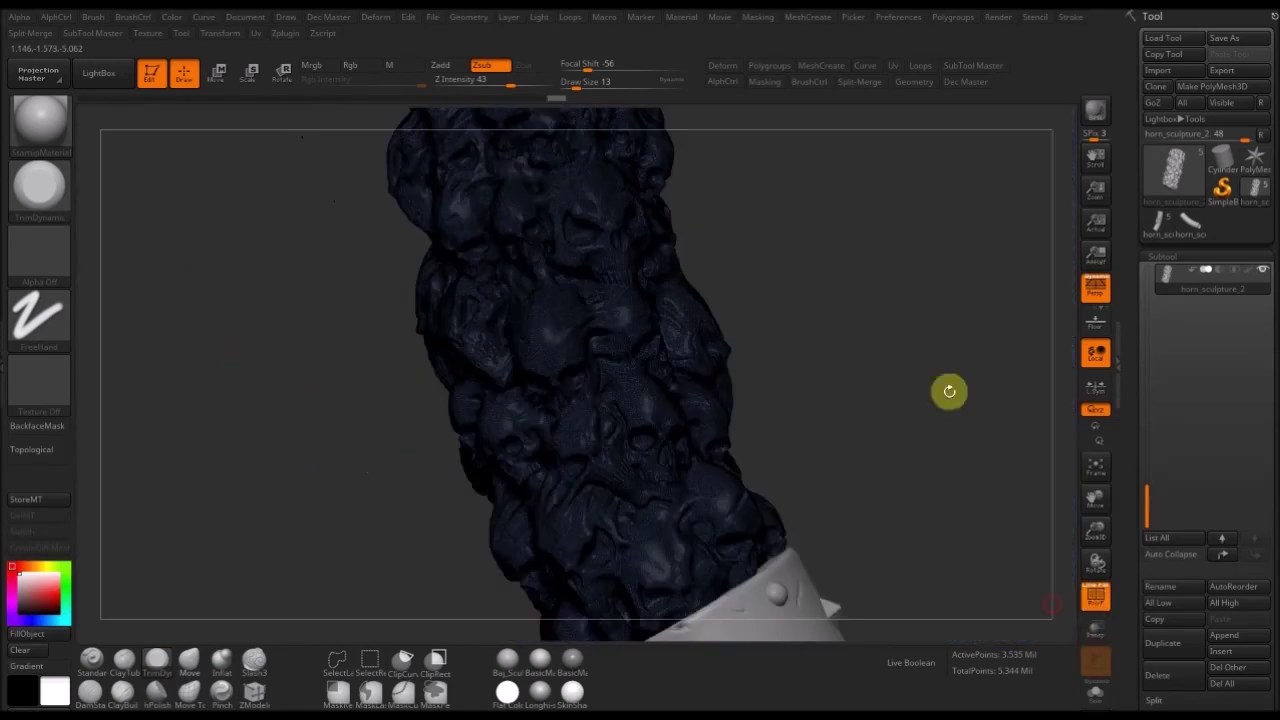
{"action": "left_click_drag", "start_coordinate": [927, 490], "coordinate": [797, 483]}
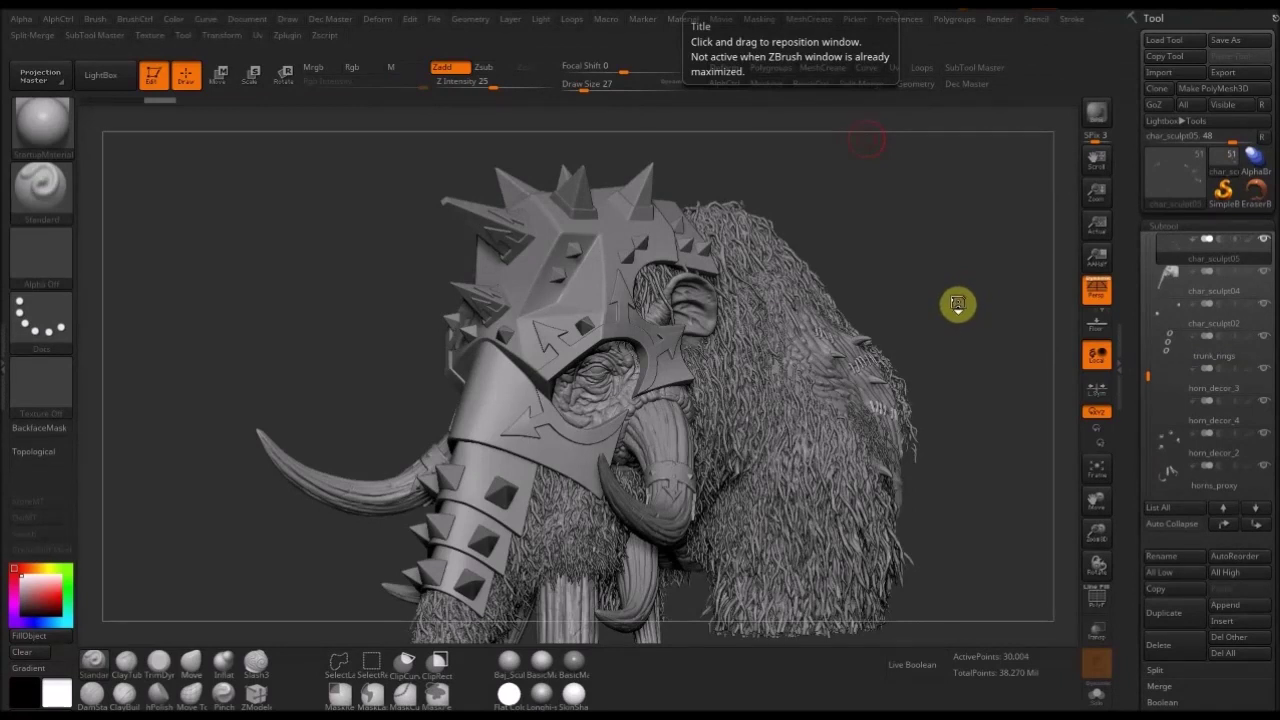
- Select the mammoth's helm_base1 helmet subtool and show it on its own
{"action": "mouse_move", "coordinate": [957, 302]}
{"action": "left_mouse_down"}
{"action": "mouse_move", "coordinate": [967, 344]}
{"action": "mouse_move", "coordinate": [908, 296]}
{"action": "mouse_move", "coordinate": [889, 254]}
{"action": "mouse_move", "coordinate": [684, 275]}
{"action": "left_mouse_up"}
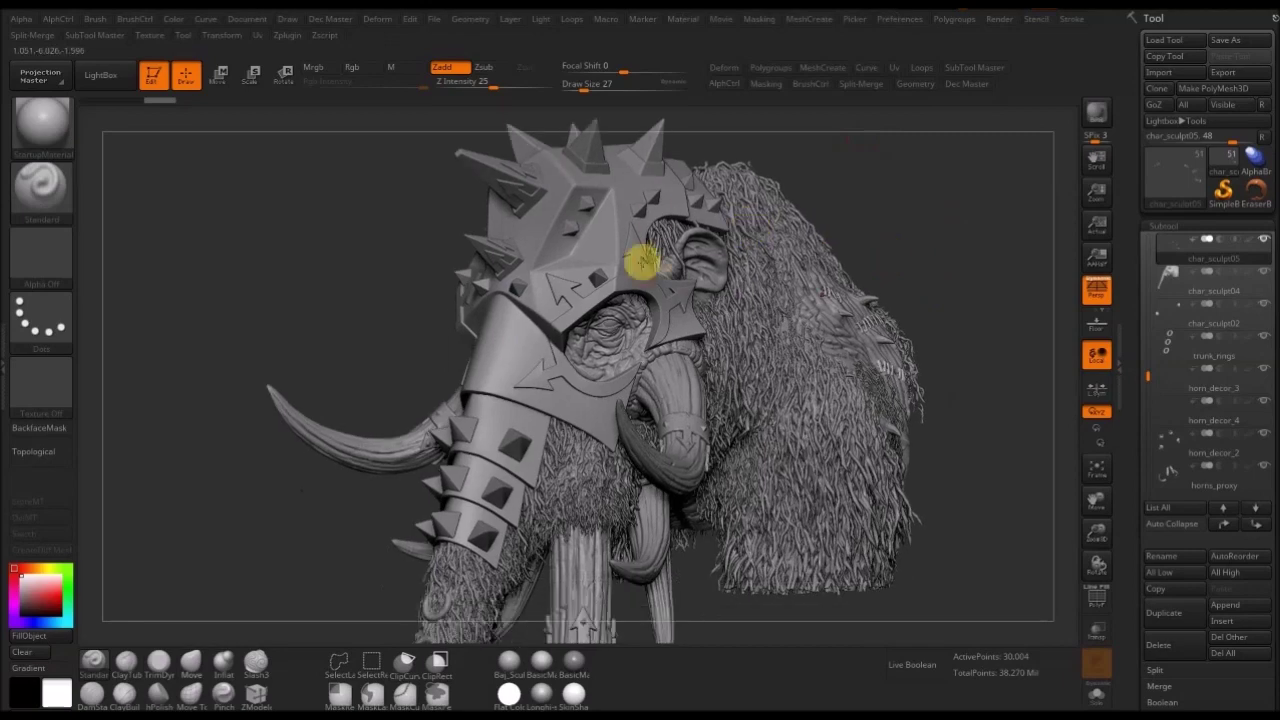
{"action": "left_click", "coordinate": [599, 244], "text": "alt"}
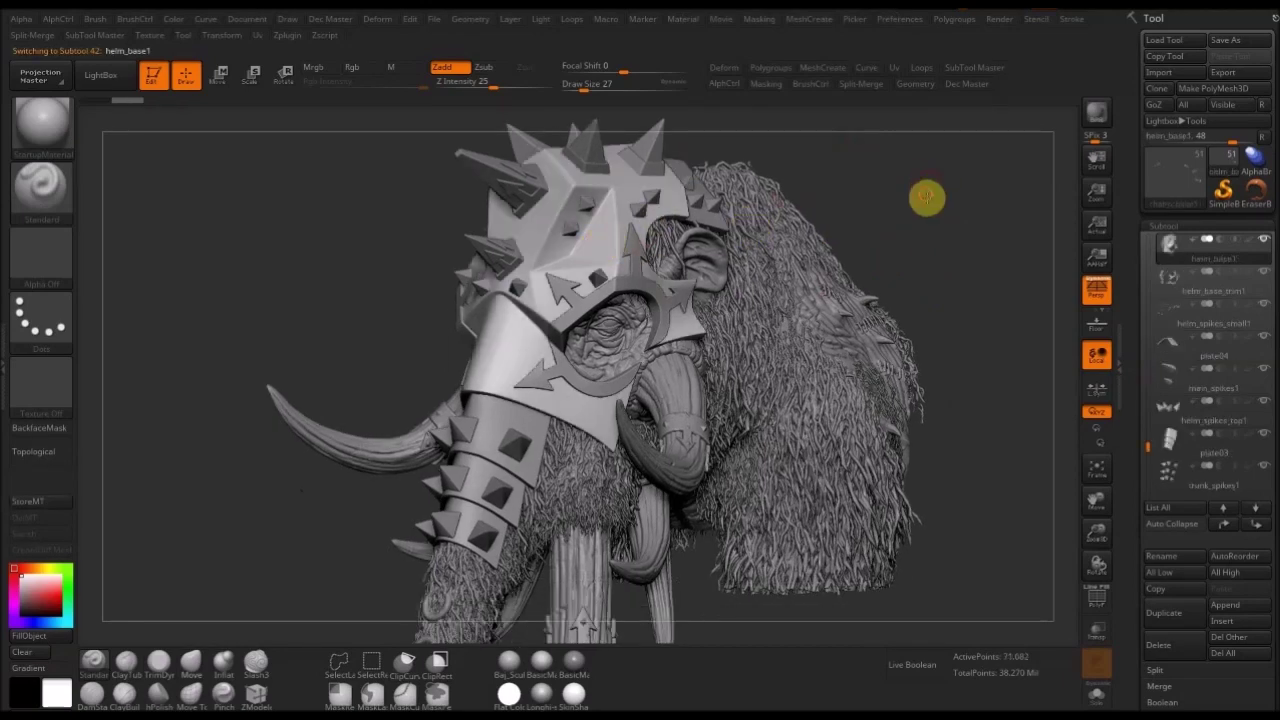
{"action": "mouse_move", "coordinate": [909, 233]}
{"action": "left_mouse_down"}
{"action": "mouse_move", "coordinate": [846, 240]}
{"action": "mouse_move", "coordinate": [874, 226]}
{"action": "mouse_move", "coordinate": [914, 271]}
{"action": "mouse_move", "coordinate": [874, 251]}
{"action": "mouse_move", "coordinate": [886, 274]}
{"action": "mouse_move", "coordinate": [890, 238]}
{"action": "left_mouse_up"}
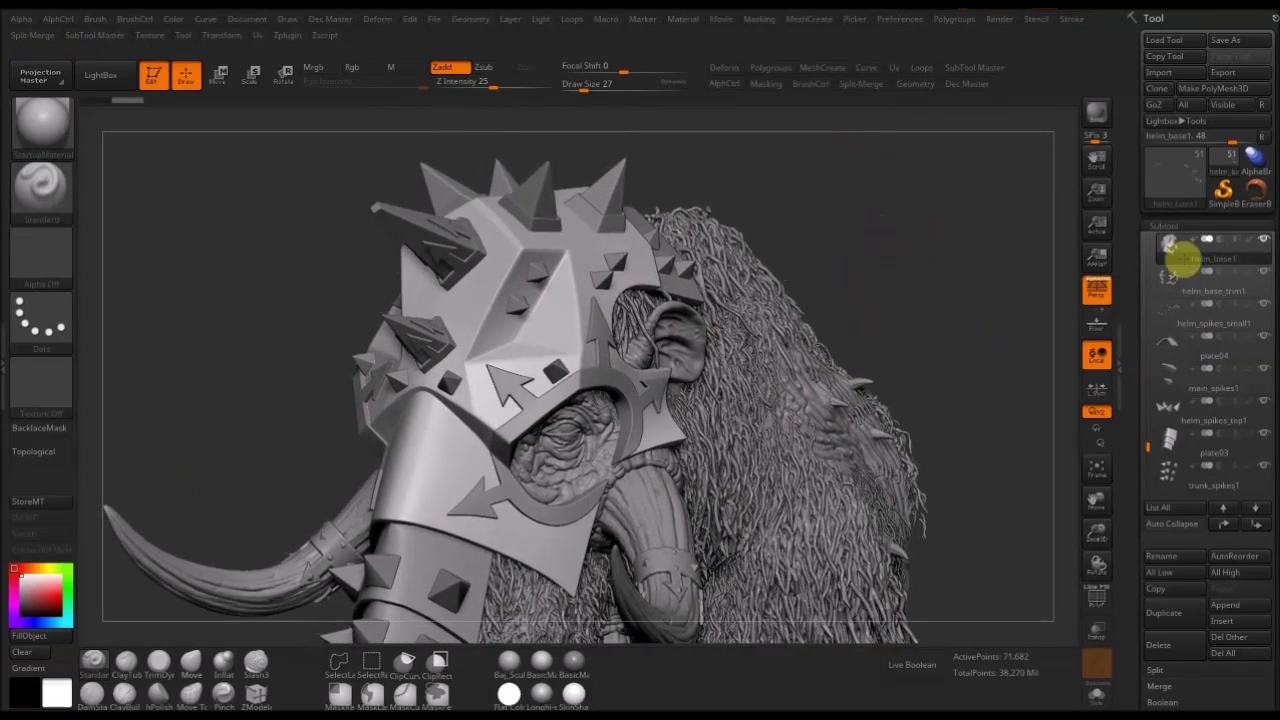
{"action": "key", "text": "f"}
{"action": "left_click", "coordinate": [1266, 241]}
{"action": "left_click_drag", "start_coordinate": [565, 309], "coordinate": [880, 403], "text": "alt"}
- Subdivide the helm_base1 mesh twice, checking its wireframe before and after
{"action": "left_click", "coordinate": [1096, 600]}
{"action": "mouse_move", "coordinate": [891, 534]}
{"action": "left_mouse_down"}
{"action": "mouse_move", "coordinate": [923, 523]}
{"action": "mouse_move", "coordinate": [960, 540]}
{"action": "mouse_move", "coordinate": [943, 563]}
{"action": "mouse_move", "coordinate": [923, 535]}
{"action": "left_mouse_up"}
{"action": "left_click", "coordinate": [1096, 603]}
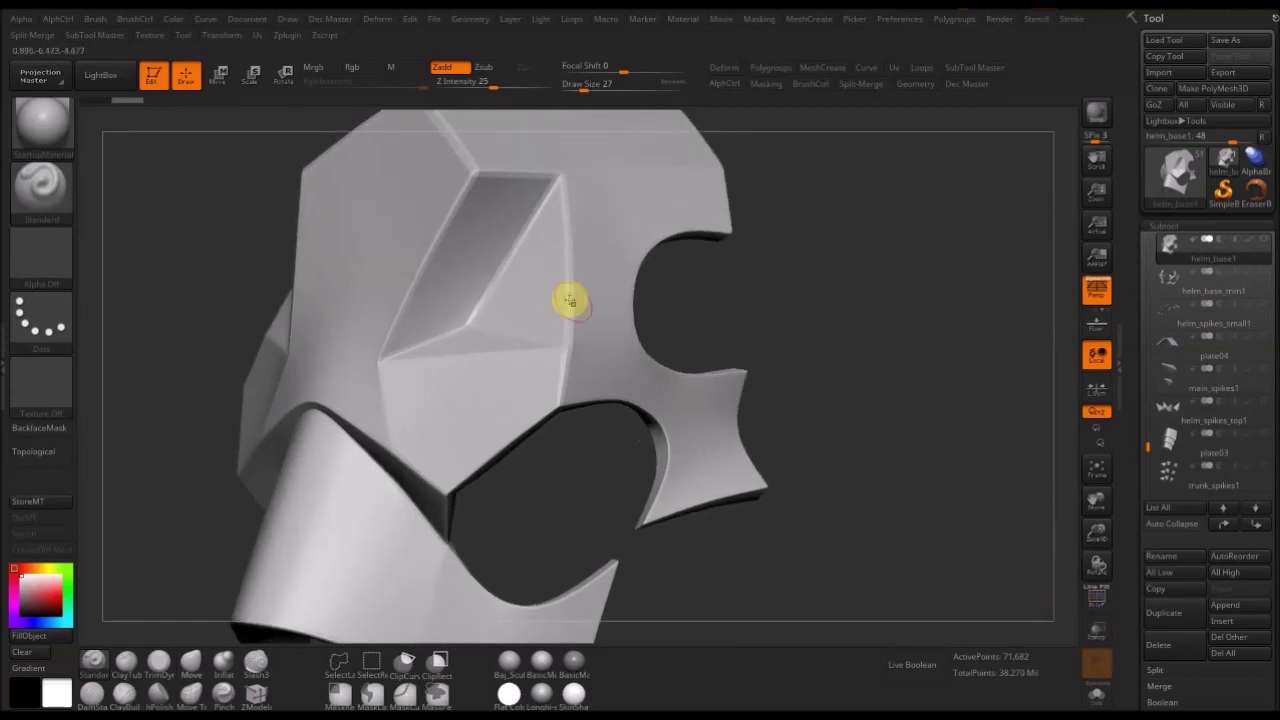
{"action": "key", "text": "ctrl"}
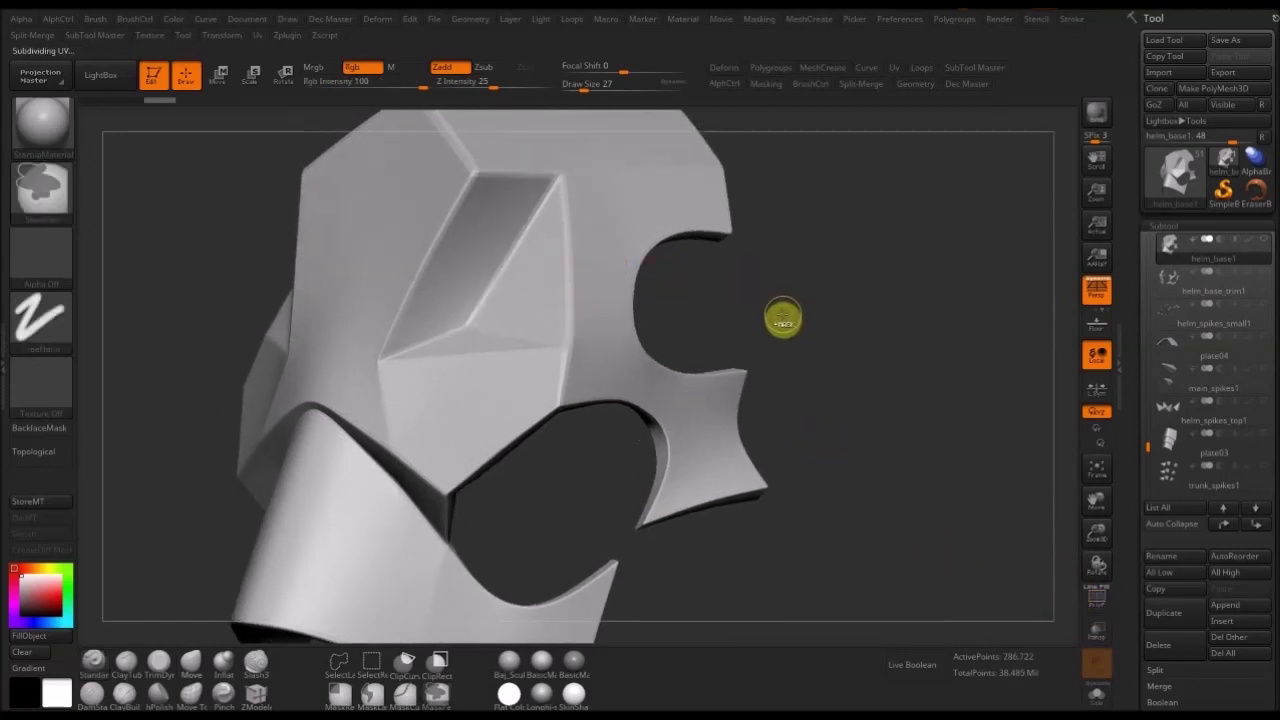
{"action": "left_click_drag", "start_coordinate": [857, 503], "coordinate": [877, 434]}
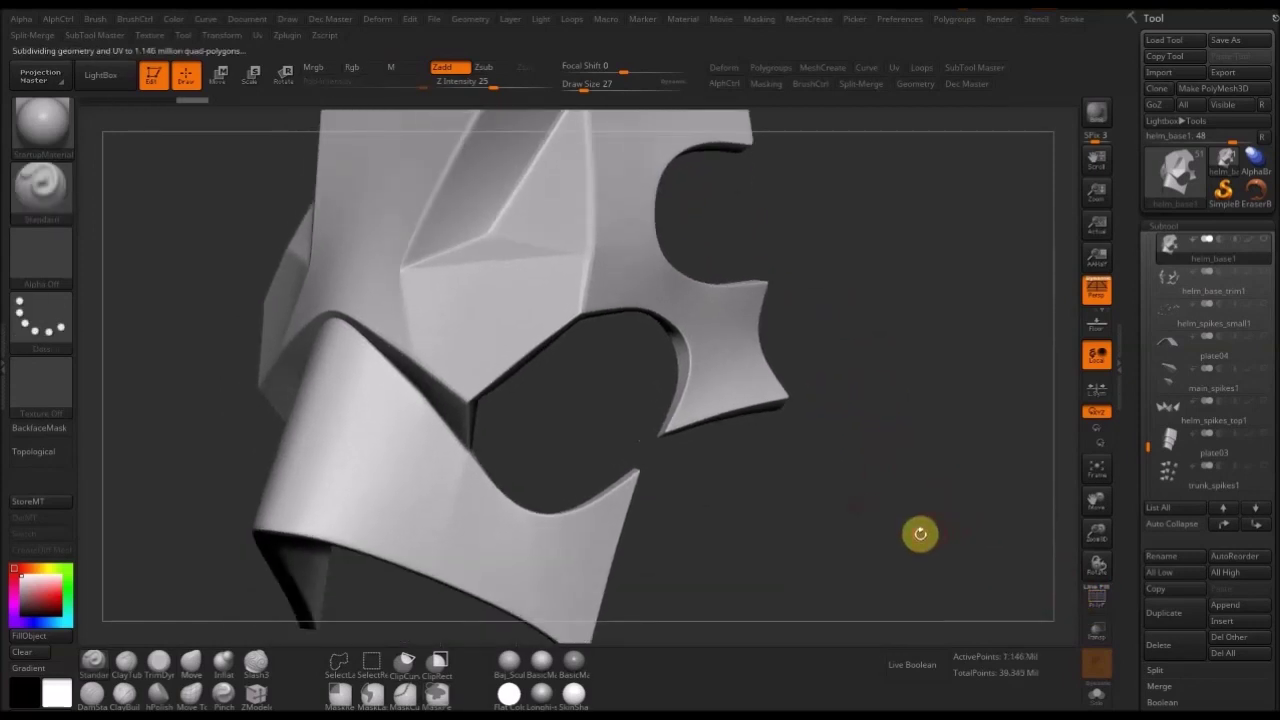
{"action": "left_click_drag", "start_coordinate": [920, 531], "coordinate": [1097, 593]}
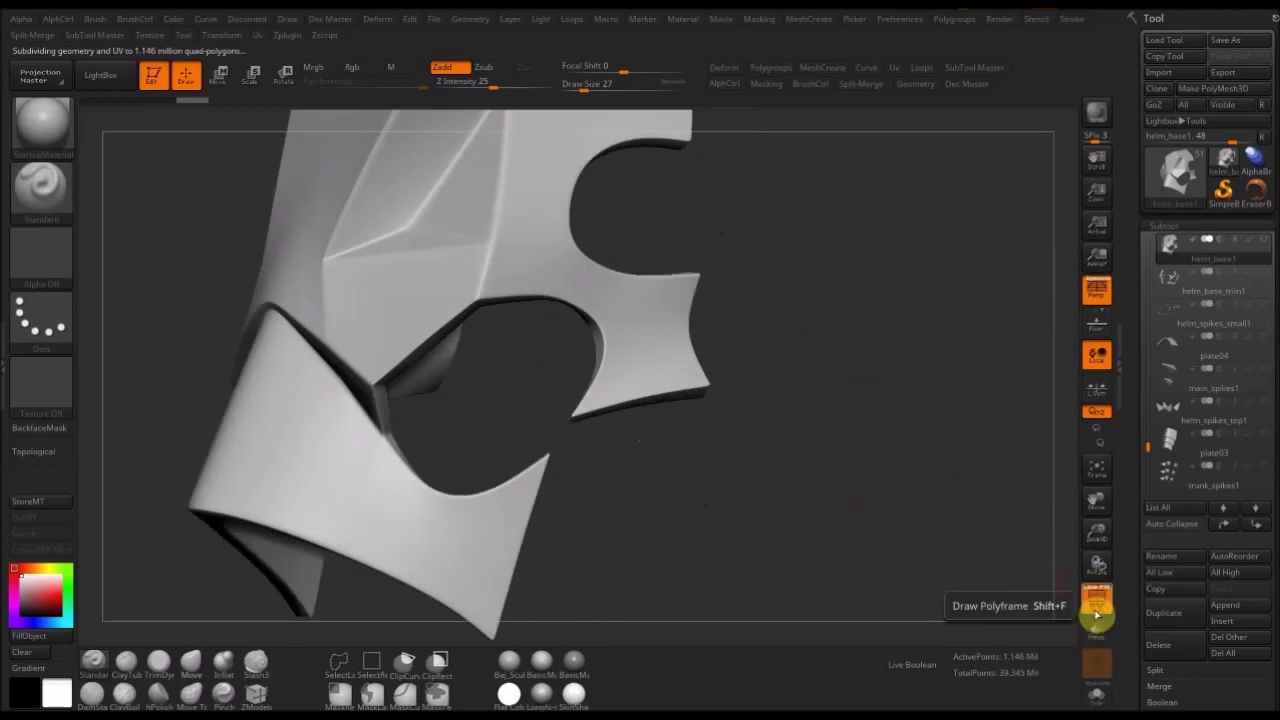
{"action": "left_click", "coordinate": [1097, 615]}
{"action": "left_click", "coordinate": [1097, 615]}
{"action": "mouse_move", "coordinate": [777, 503]}
{"action": "left_mouse_down"}
{"action": "mouse_move", "coordinate": [837, 554]}
{"action": "mouse_move", "coordinate": [813, 519]}
{"action": "mouse_move", "coordinate": [763, 514]}
{"action": "mouse_move", "coordinate": [827, 535]}
{"action": "mouse_move", "coordinate": [818, 520]}
{"action": "left_mouse_up"}
- Duplicate the helm_base1 subtool and make the original active again
{"action": "left_click", "coordinate": [1165, 612]}
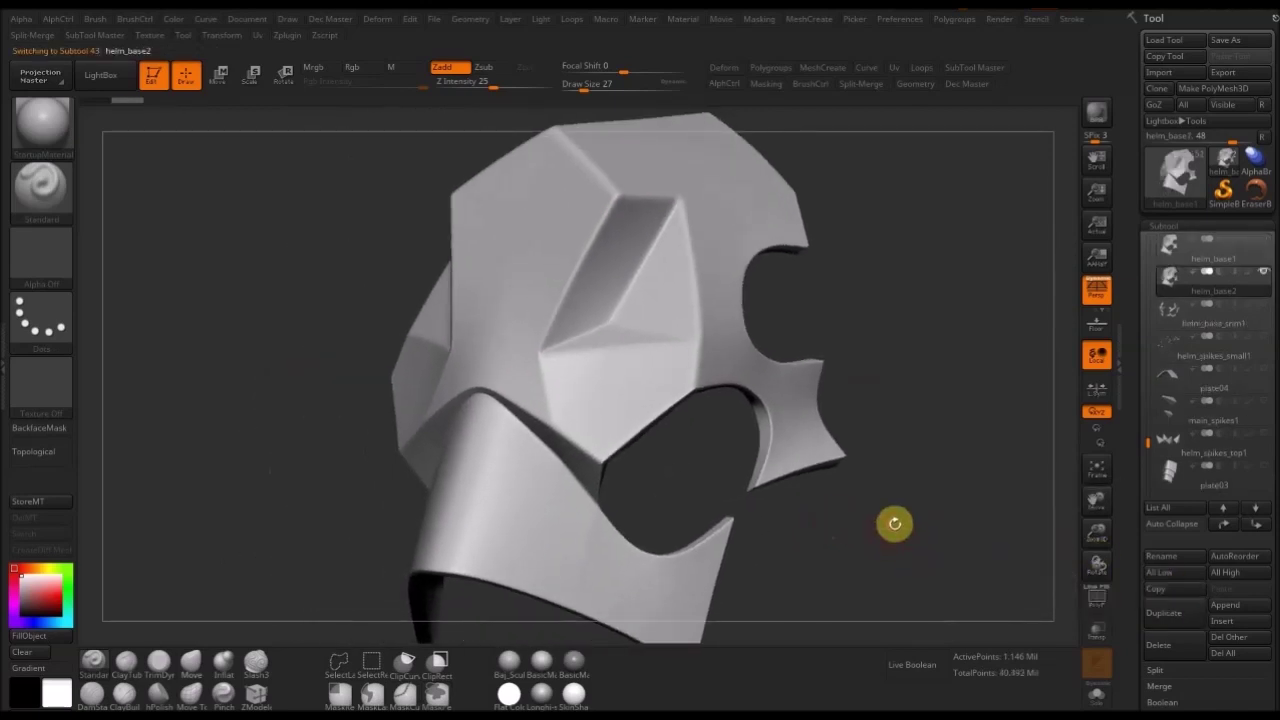
{"action": "left_click_drag", "start_coordinate": [894, 523], "coordinate": [846, 491], "text": "alt"}
{"action": "mouse_move", "coordinate": [1169, 251]}
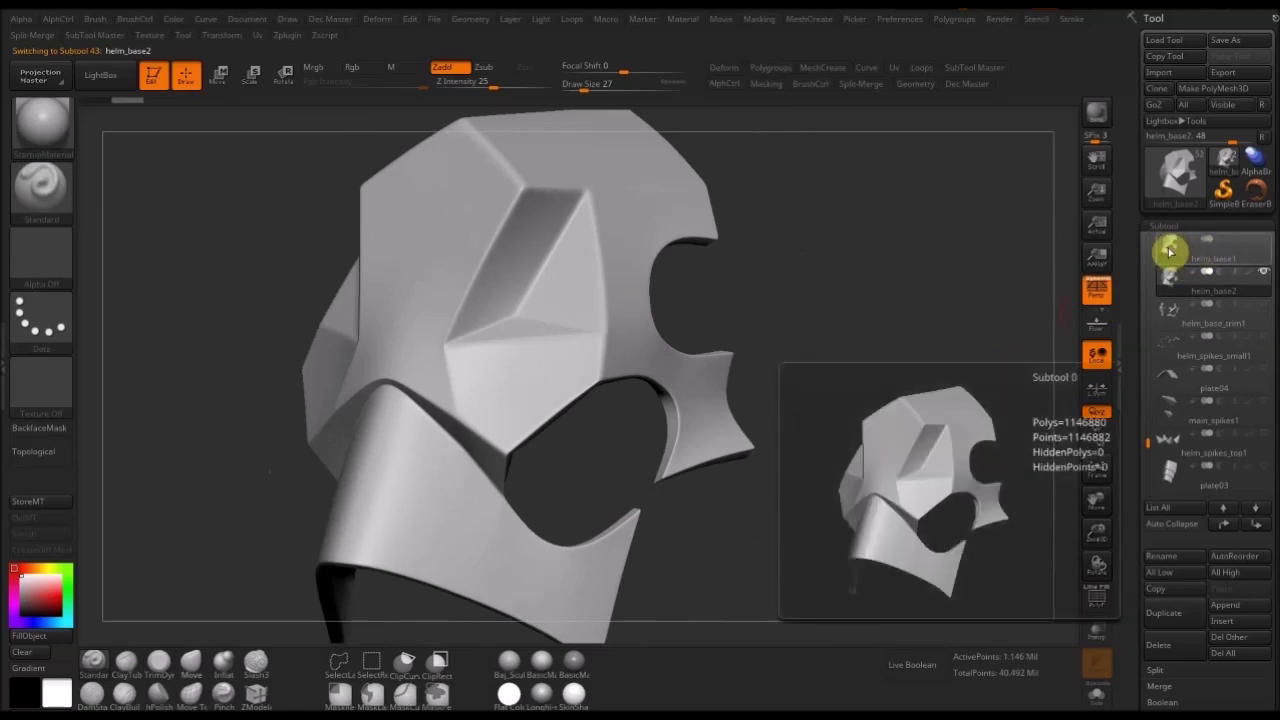
{"action": "left_click", "coordinate": [1170, 251]}
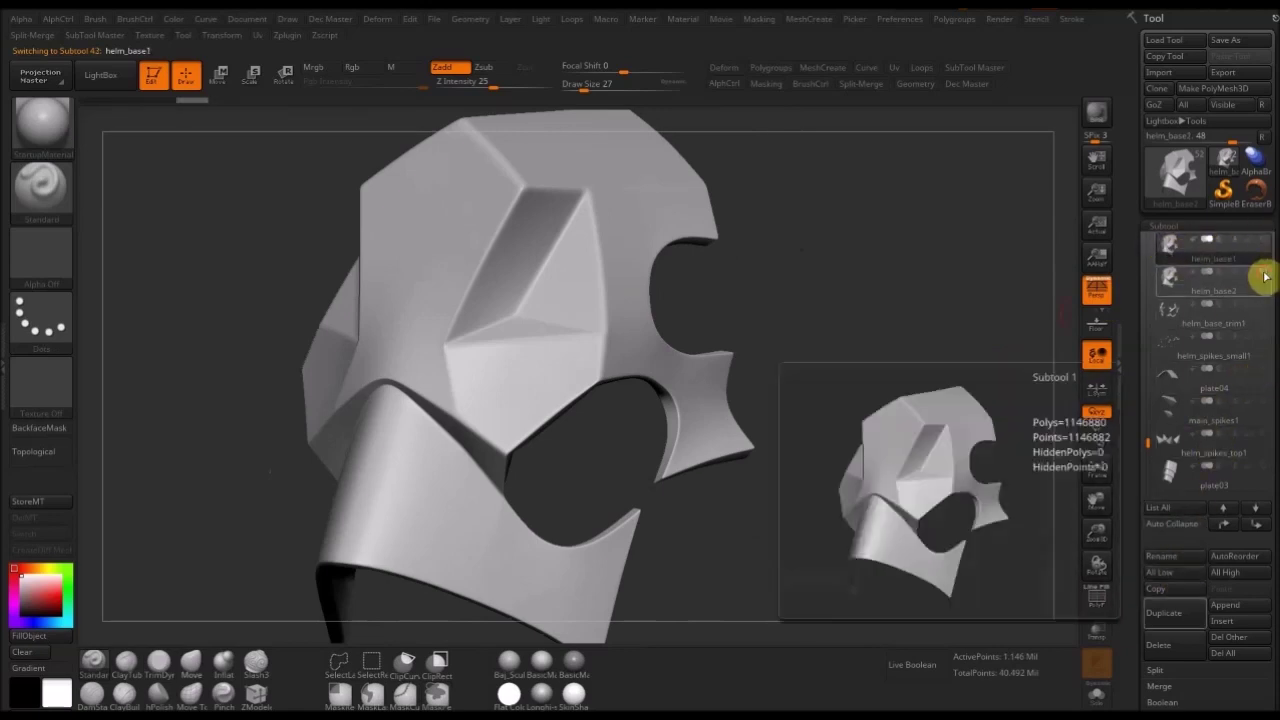
{"action": "left_click_drag", "start_coordinate": [806, 277], "coordinate": [831, 291]}
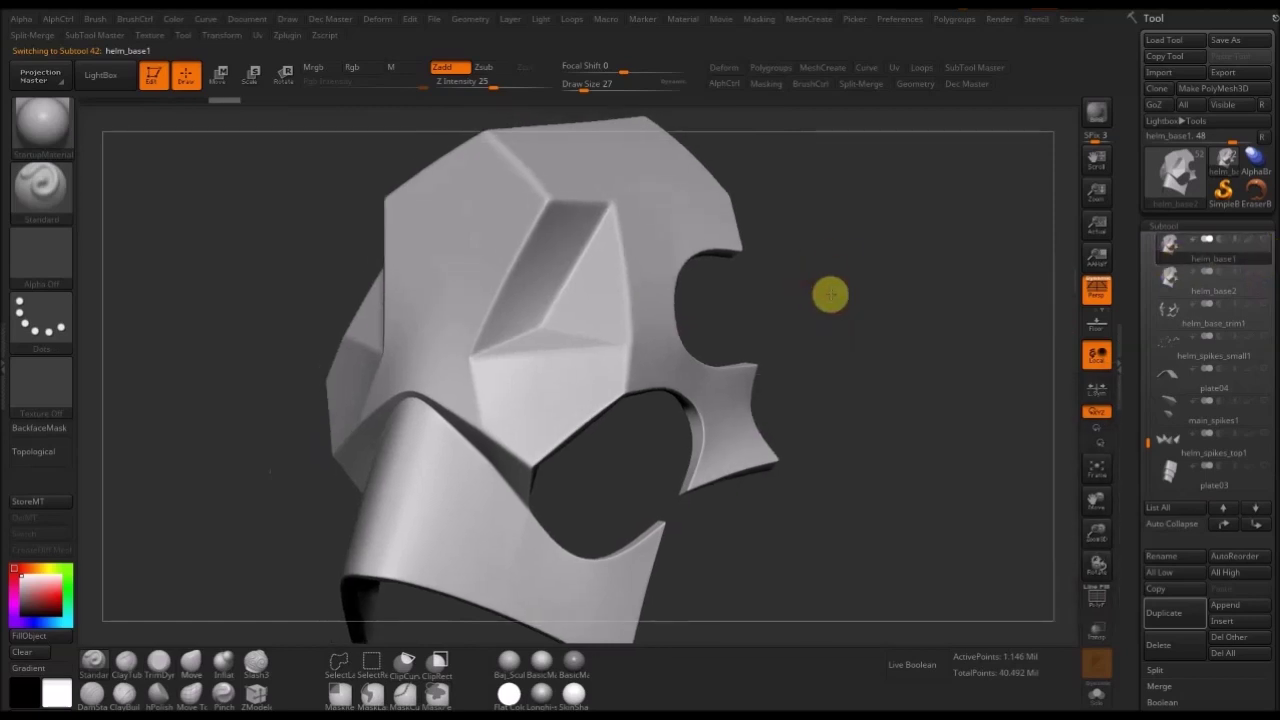
- ZRemesh helm_base1 with Target Polygons Count 7, AdaptiveSize 25 and Curves Strength 100
{"action": "left_click", "coordinate": [829, 74]}
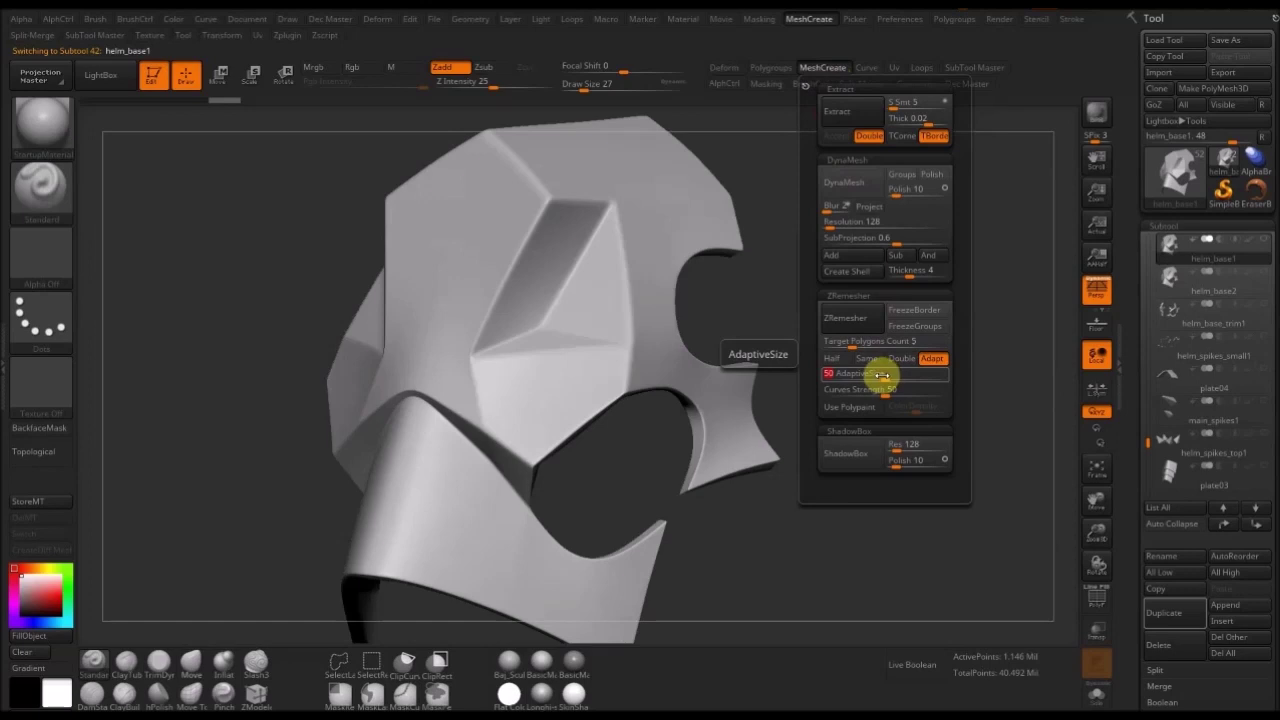
{"action": "left_click_drag", "start_coordinate": [886, 391], "coordinate": [947, 393]}
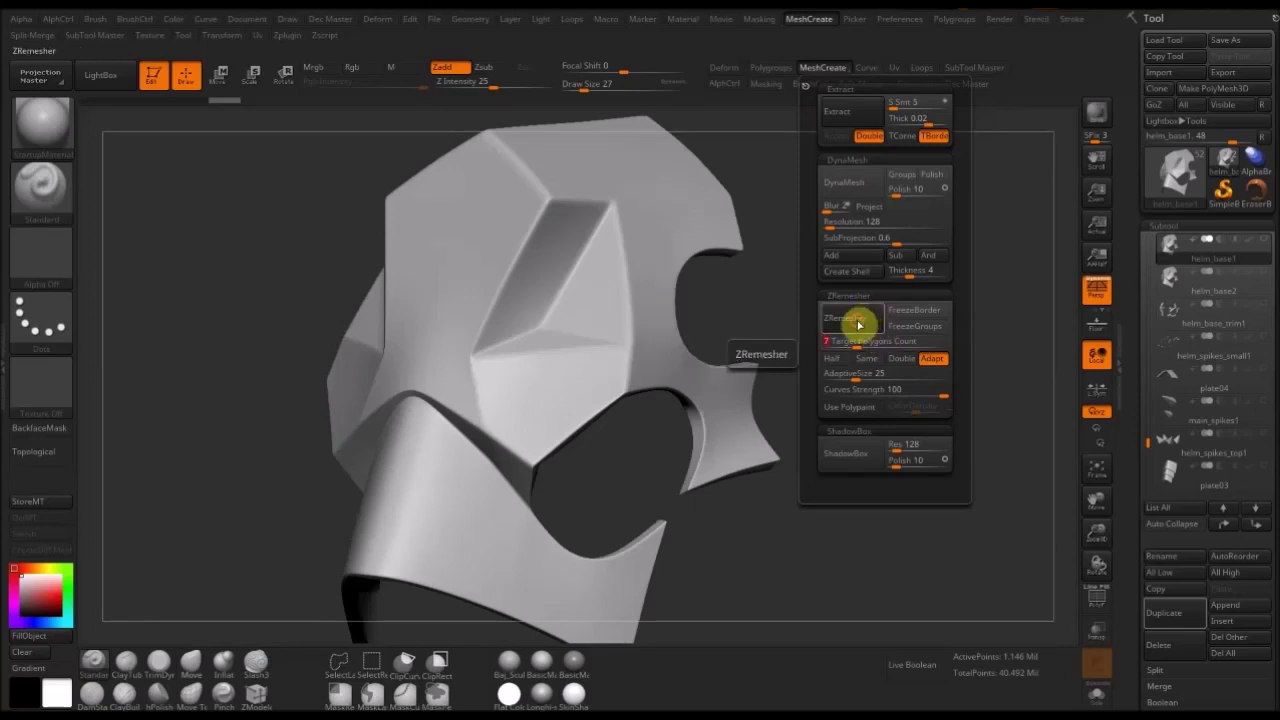
{"action": "left_click", "coordinate": [858, 322]}
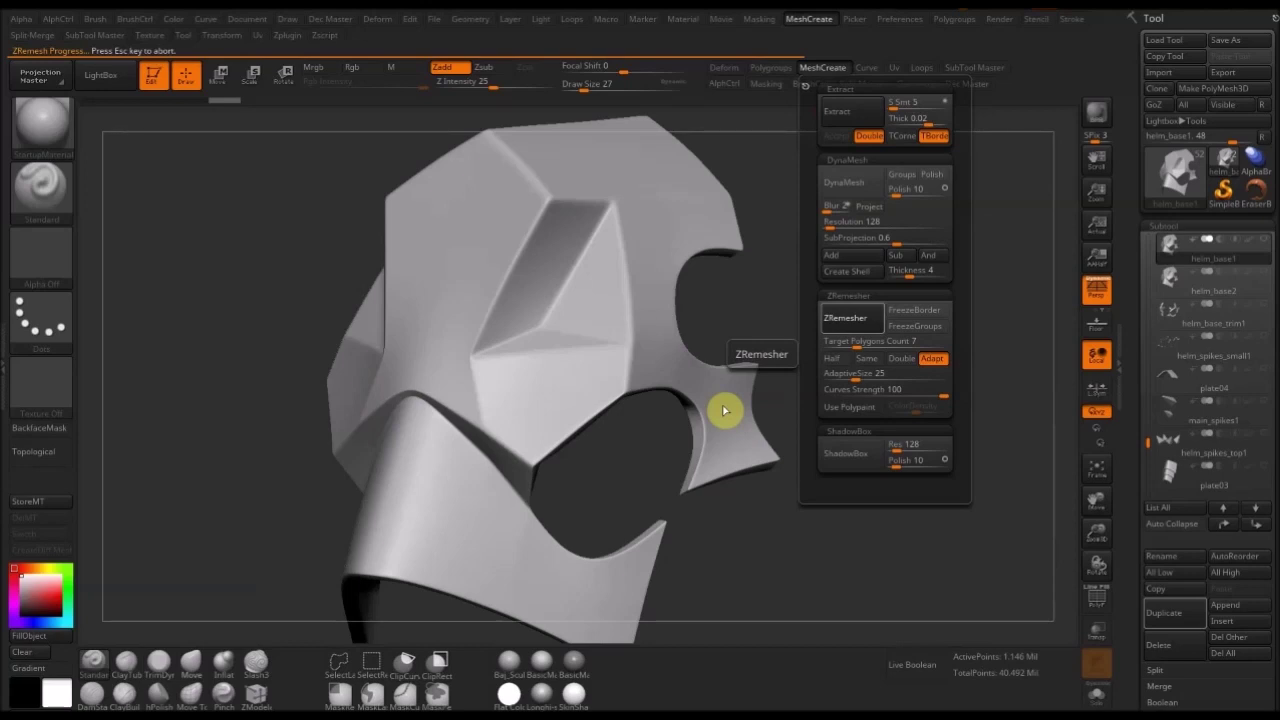
- Inspect the remeshed helmet's wireframe from several angles and undo the remesh
{"action": "left_click_drag", "start_coordinate": [807, 570], "coordinate": [859, 544], "text": "alt"}
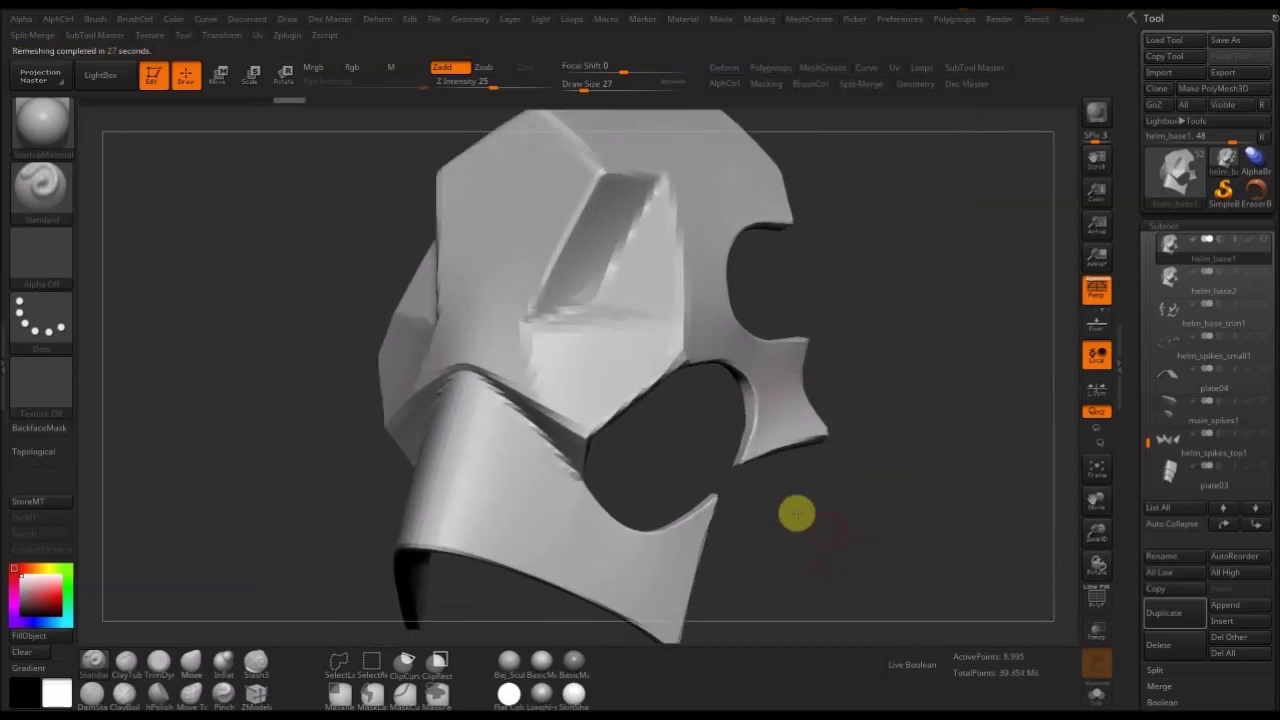
{"action": "left_click", "coordinate": [1097, 598]}
{"action": "left_click_drag", "start_coordinate": [931, 520], "coordinate": [943, 520]}
{"action": "left_click_drag", "start_coordinate": [464, 503], "coordinate": [232, 512]}
{"action": "left_click_drag", "start_coordinate": [945, 505], "coordinate": [918, 502]}
{"action": "left_click_drag", "start_coordinate": [573, 555], "coordinate": [687, 532]}
{"action": "mouse_move", "coordinate": [676, 539]}
{"action": "left_mouse_down"}
{"action": "mouse_move", "coordinate": [637, 560]}
{"action": "mouse_move", "coordinate": [589, 555]}
{"action": "mouse_move", "coordinate": [600, 546]}
{"action": "mouse_move", "coordinate": [378, 548]}
{"action": "mouse_move", "coordinate": [694, 489]}
{"action": "mouse_move", "coordinate": [780, 513]}
{"action": "mouse_move", "coordinate": [769, 509]}
{"action": "mouse_move", "coordinate": [831, 503]}
{"action": "mouse_move", "coordinate": [803, 494]}
{"action": "mouse_move", "coordinate": [834, 489]}
{"action": "mouse_move", "coordinate": [860, 517]}
{"action": "left_mouse_up"}
{"action": "key", "text": "ctrl"}
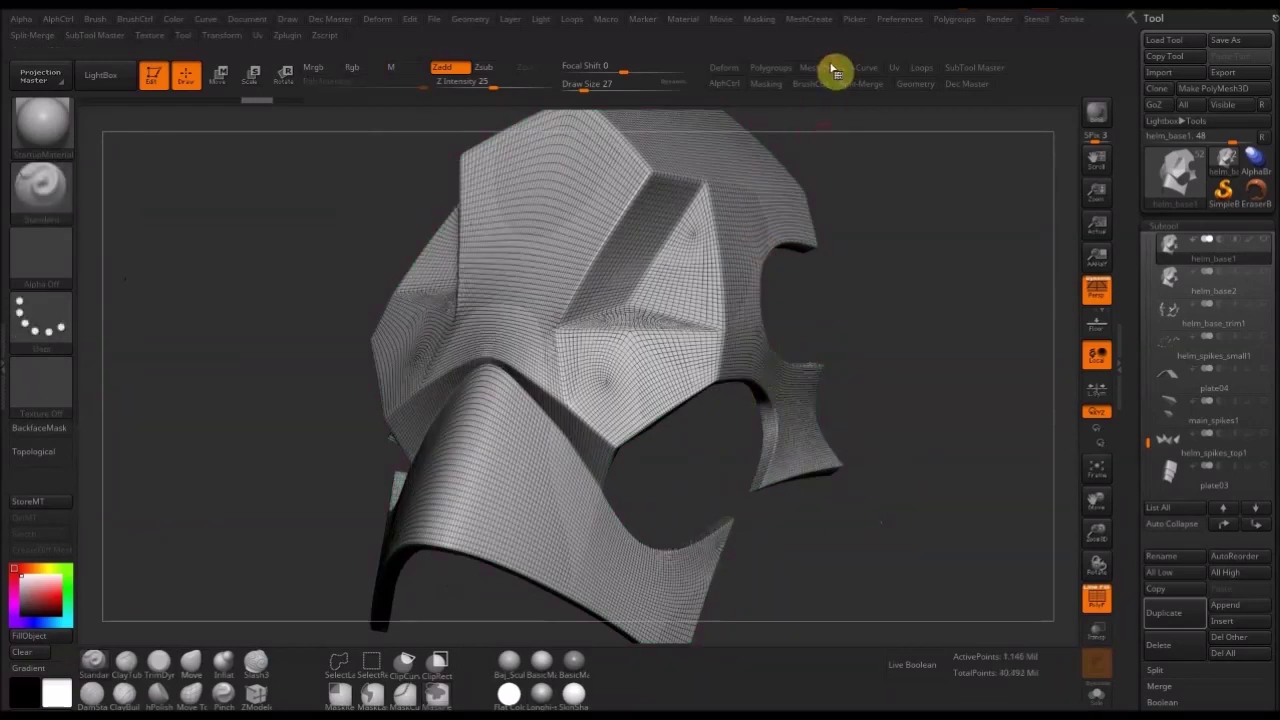
- Set ZRemesher's Target Polygons Count to 10, lower helm_base1 to subdivision level 1 and delete its higher levels
{"action": "left_click", "coordinate": [825, 67]}
{"action": "left_click", "coordinate": [889, 343]}
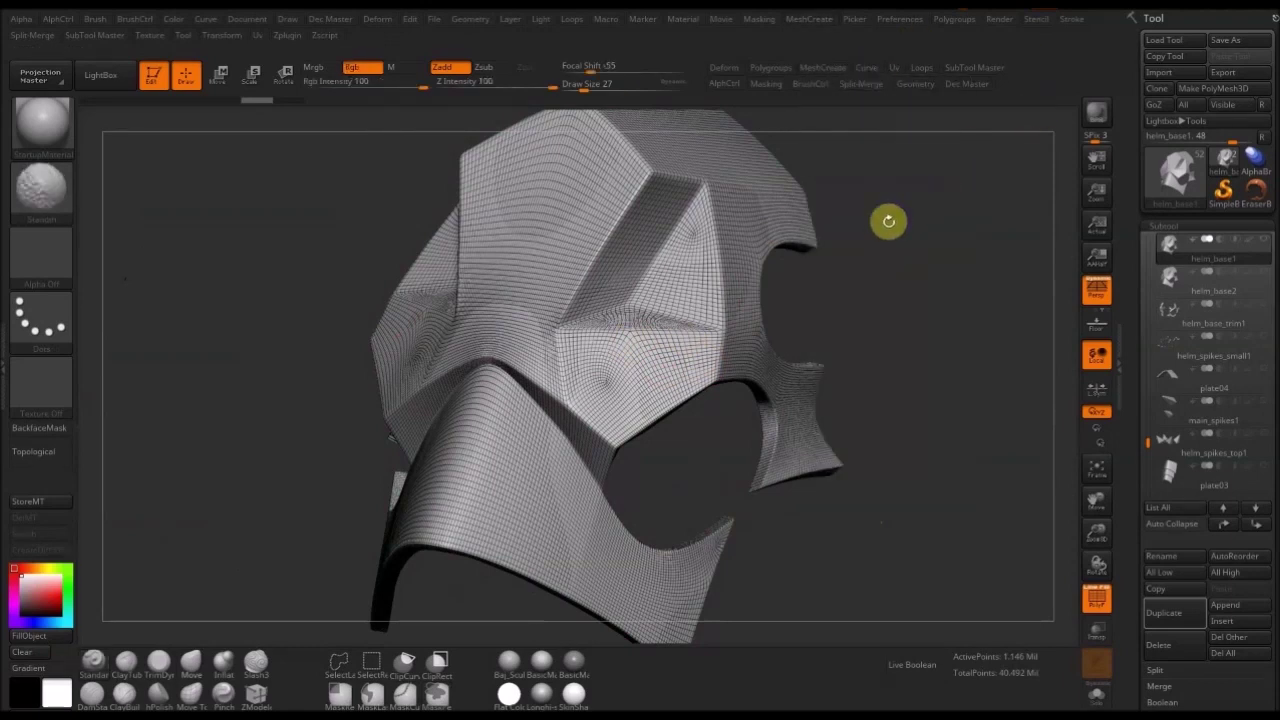
{"action": "key", "text": "shift+d"}
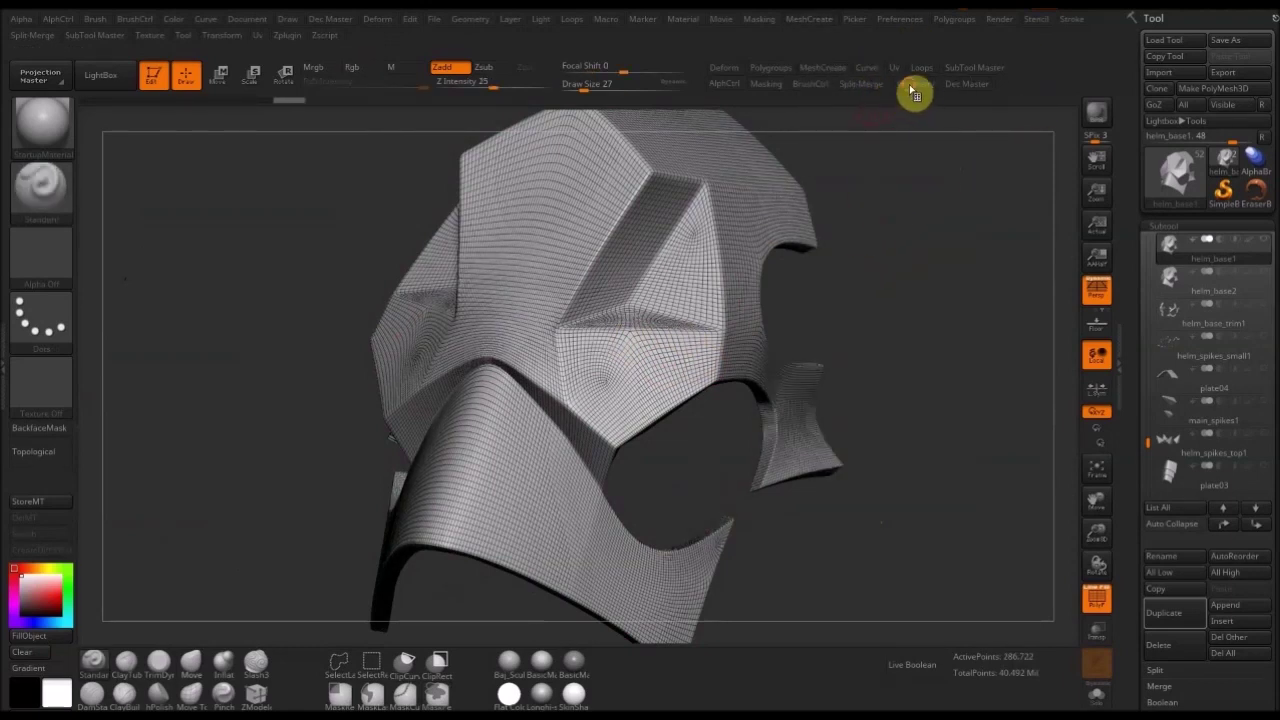
{"action": "mouse_move", "coordinate": [911, 88]}
{"action": "key", "text": "shift+d"}
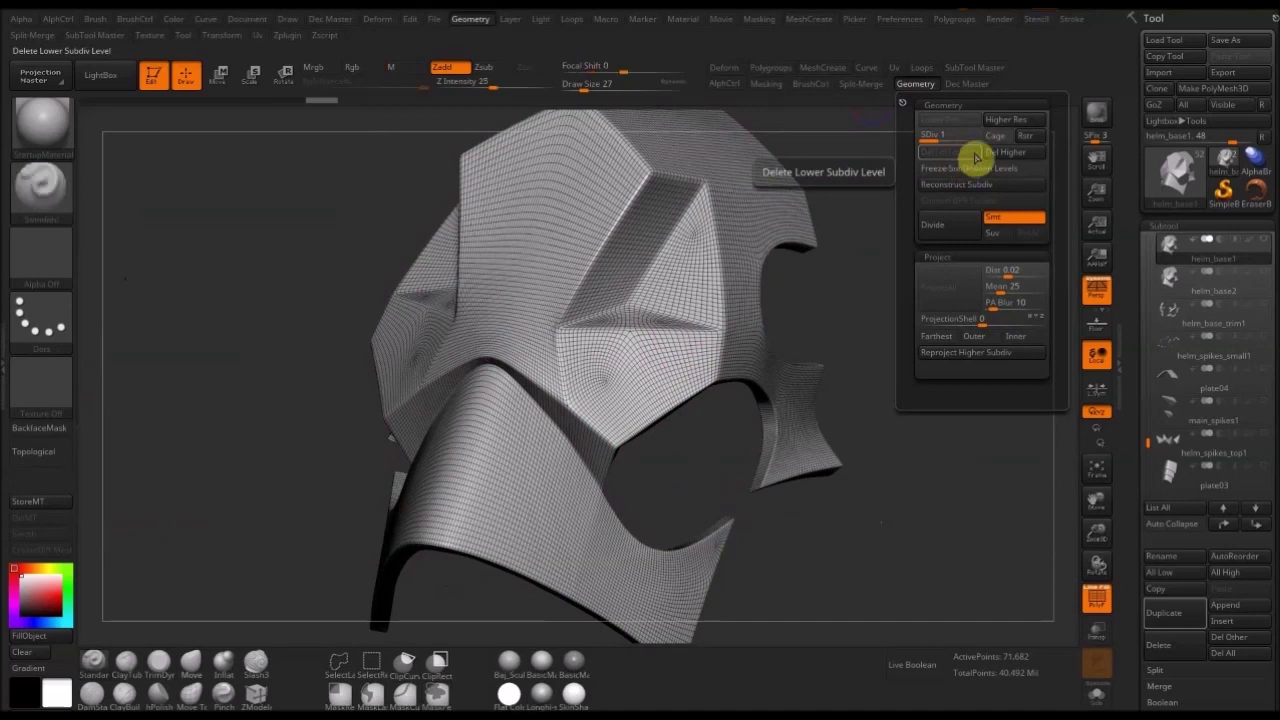
{"action": "left_click", "coordinate": [1012, 153]}
{"action": "mouse_move", "coordinate": [845, 75]}
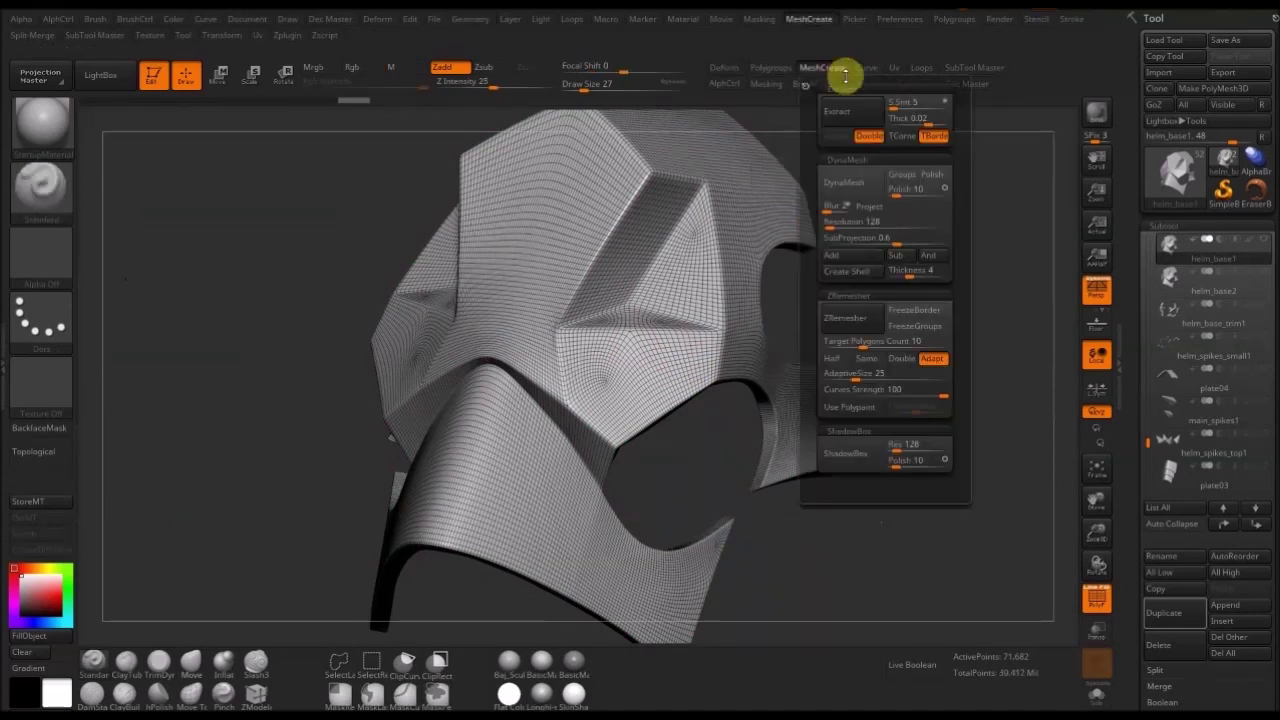
- ZRemesh helm_base1 with a Target Polygons Count of 10, check its wireframe and turn PolyFrame off
{"action": "left_click", "coordinate": [852, 318]}
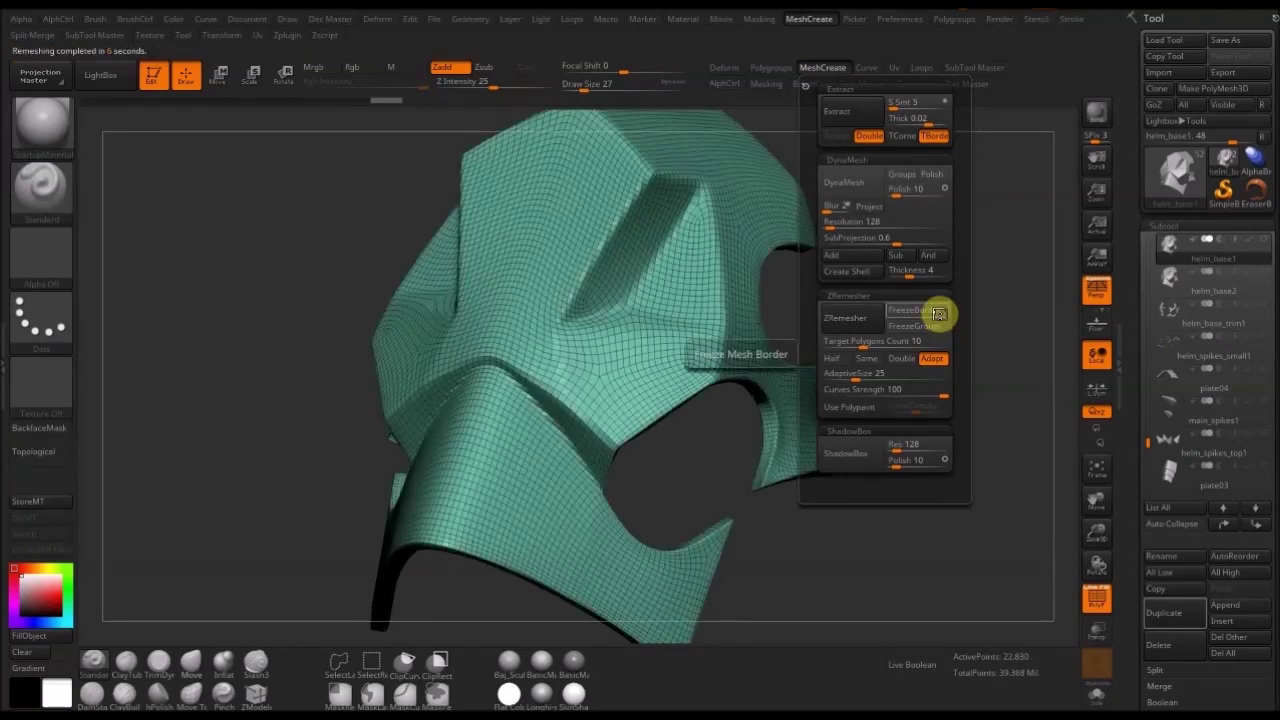
{"action": "left_click_drag", "start_coordinate": [960, 353], "coordinate": [803, 205]}
{"action": "left_click_drag", "start_coordinate": [1018, 267], "coordinate": [949, 346]}
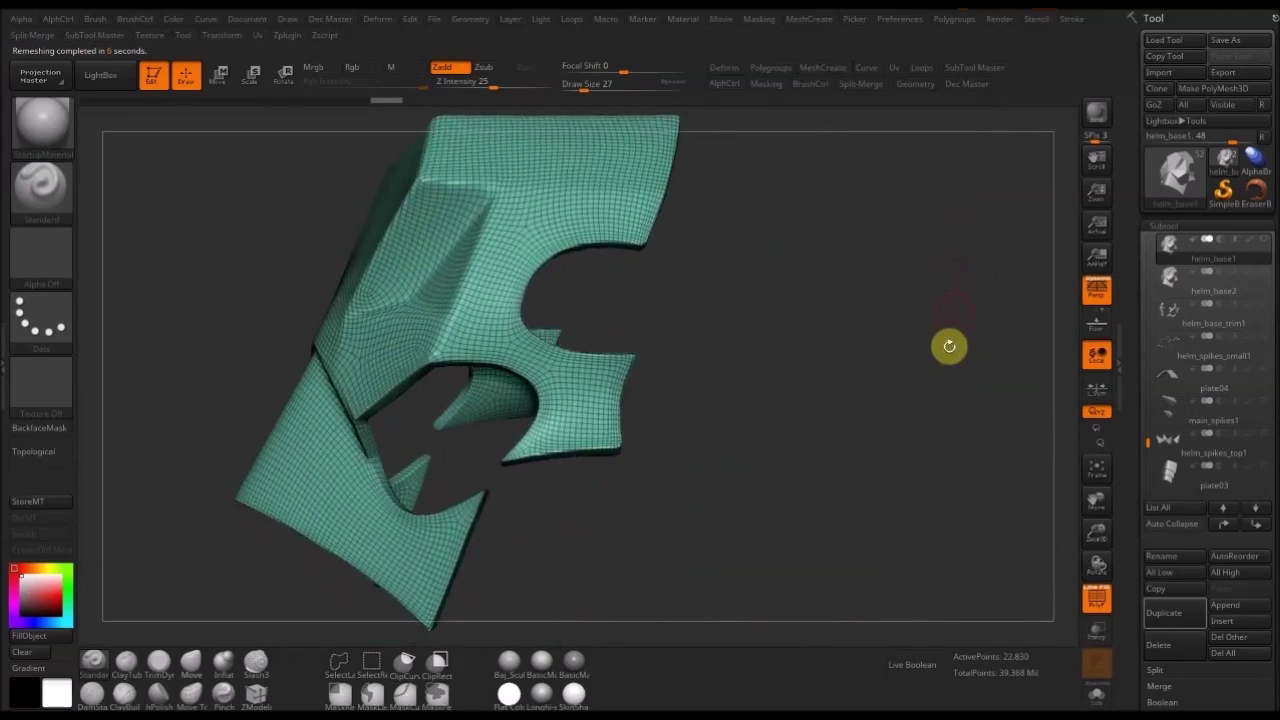
{"action": "left_click_drag", "start_coordinate": [811, 557], "coordinate": [950, 556]}
{"action": "left_click", "coordinate": [1097, 602]}
{"action": "left_click_drag", "start_coordinate": [860, 511], "coordinate": [829, 441]}
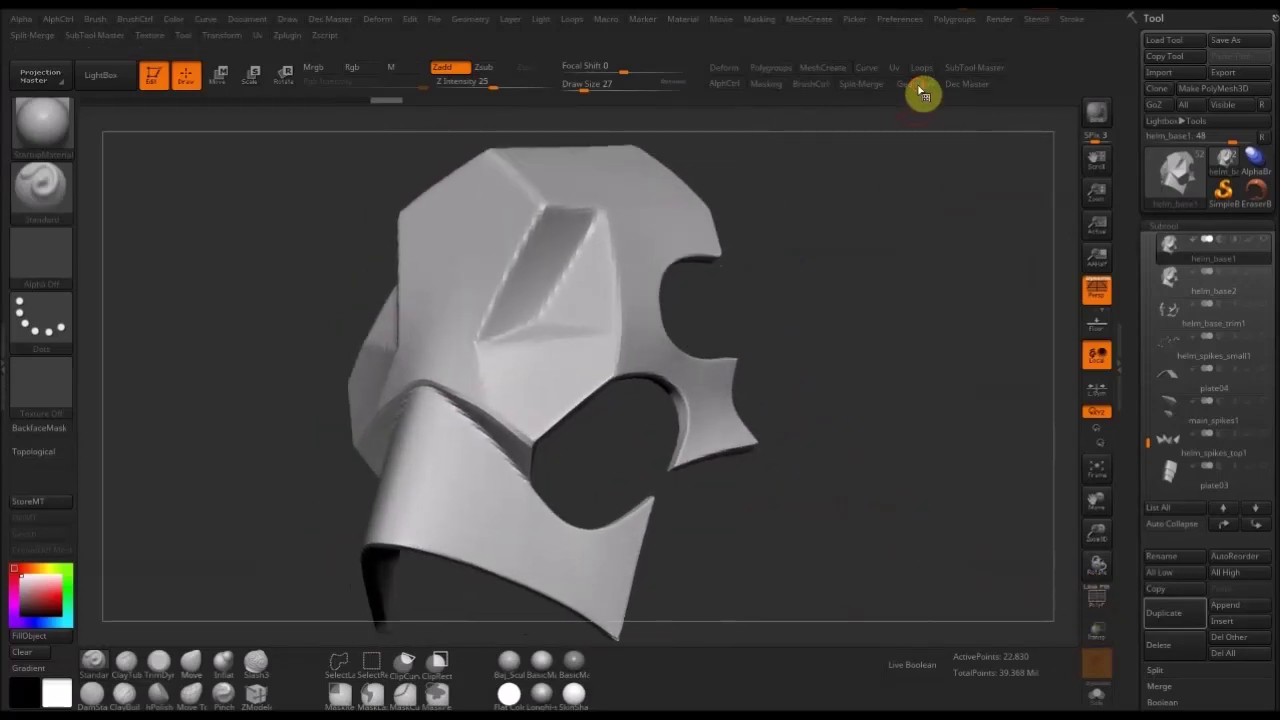
- Make helm_base2 visible and isolate the active helm_base1 with Solo mode
{"action": "left_click", "coordinate": [919, 87]}
{"action": "left_click", "coordinate": [1266, 273]}
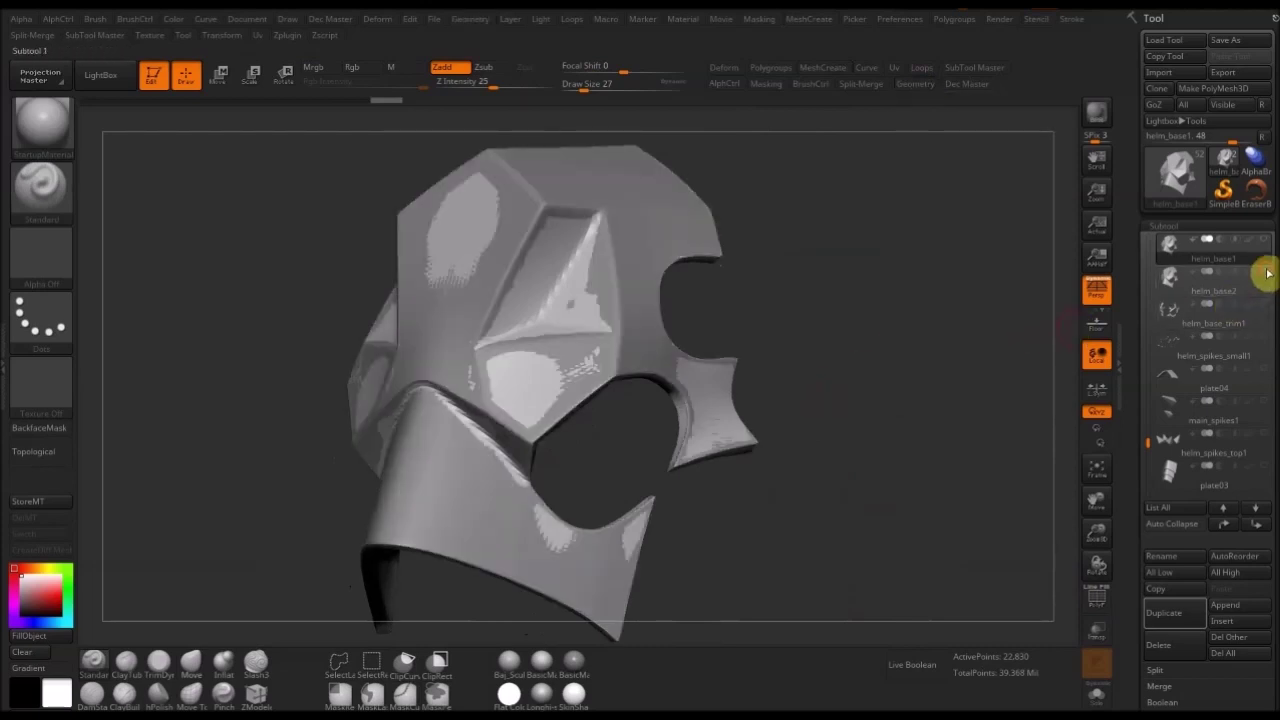
{"action": "left_click", "coordinate": [1097, 697]}
{"action": "mouse_move", "coordinate": [790, 494]}
{"action": "left_mouse_down"}
{"action": "mouse_move", "coordinate": [817, 489]}
{"action": "mouse_move", "coordinate": [720, 346]}
{"action": "left_mouse_up"}
{"action": "left_click_drag", "start_coordinate": [829, 343], "coordinate": [873, 421]}
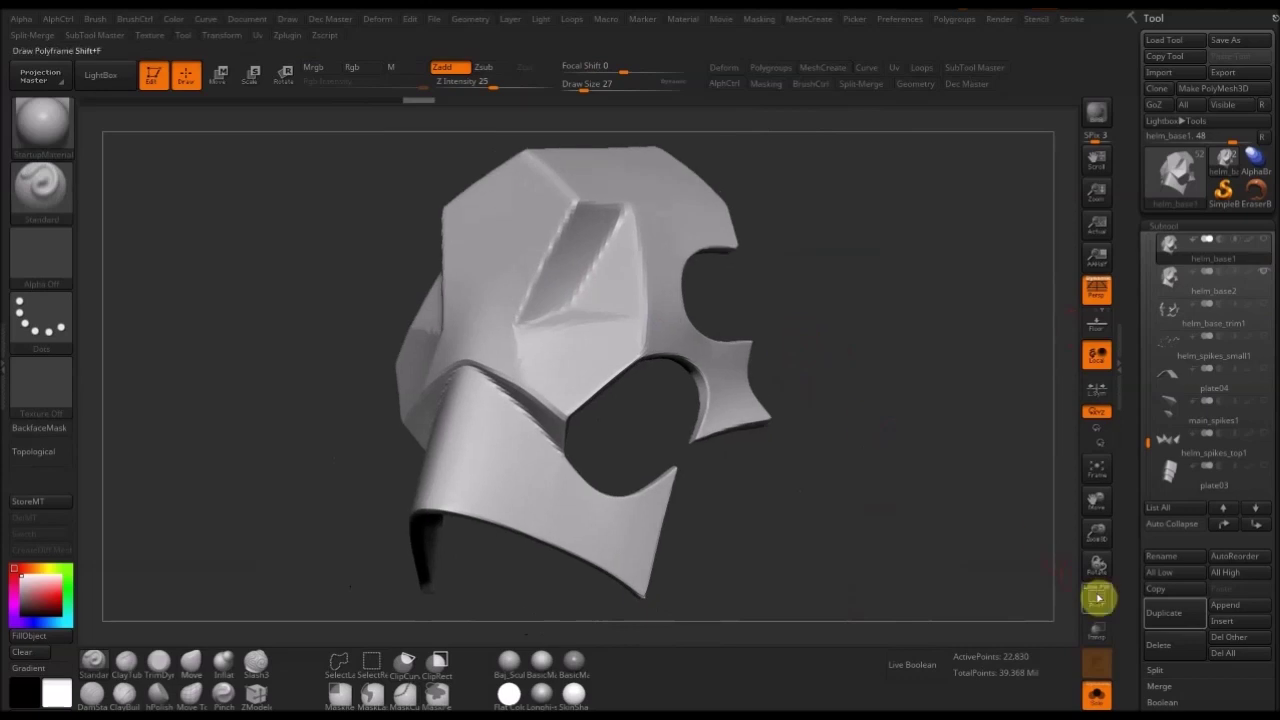
- Compare the remeshed helm_base1 with the original-detail helm_base2, including their wireframes, and return to helm_base1
{"action": "left_click", "coordinate": [1097, 599]}
{"action": "left_click", "coordinate": [1095, 603]}
{"action": "left_click", "coordinate": [1168, 277]}
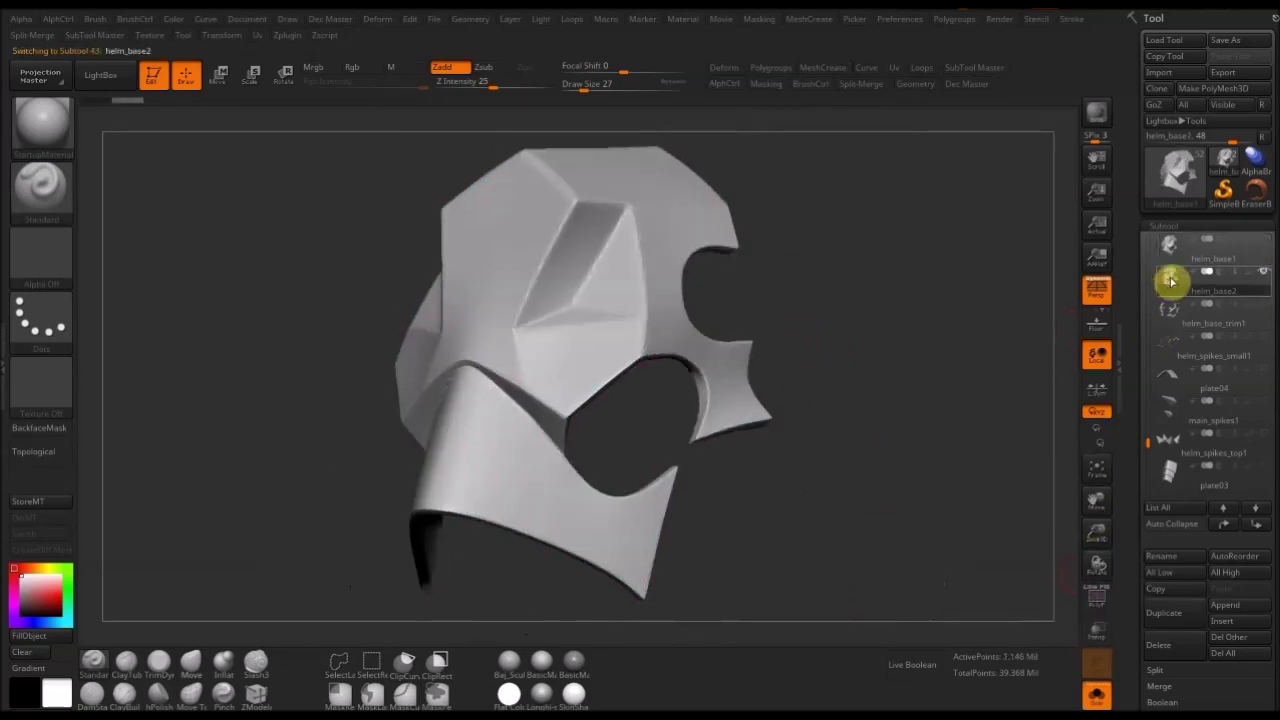
{"action": "left_click", "coordinate": [1095, 603]}
{"action": "left_click", "coordinate": [1093, 607]}
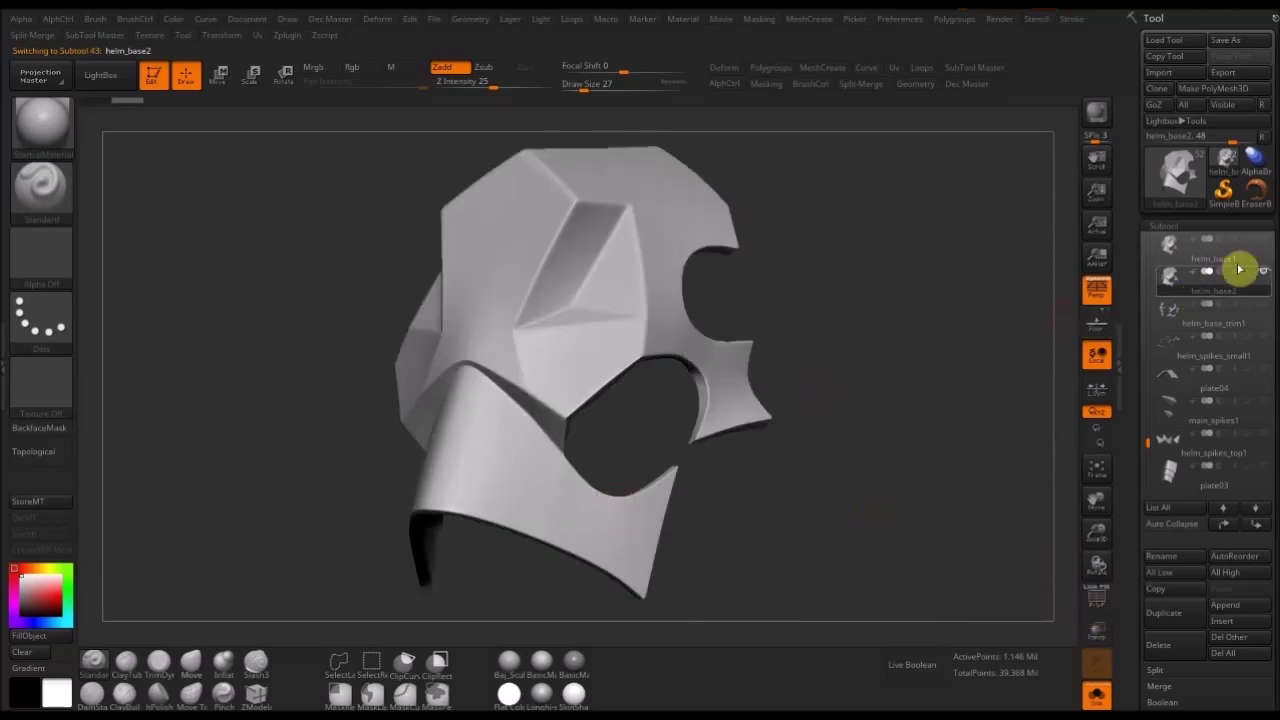
{"action": "left_click", "coordinate": [1172, 249]}
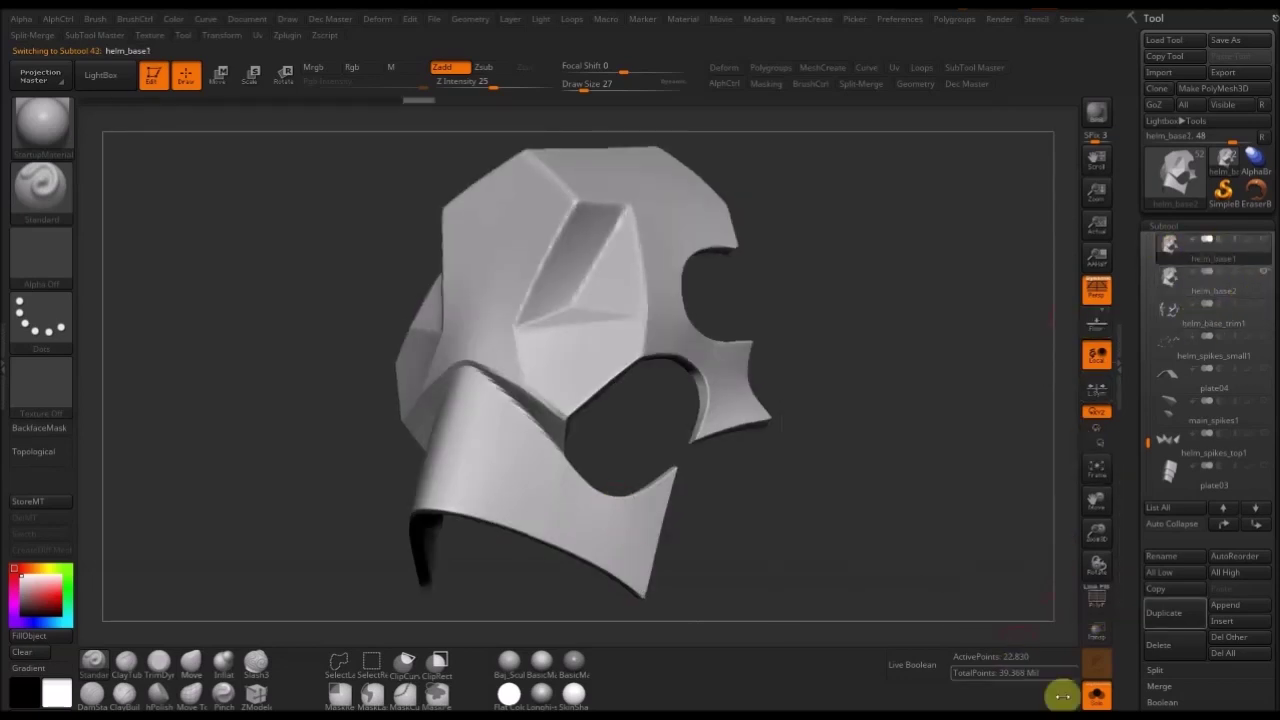
- Examine the Project options among helm_base1's subtool settings and return to the subtool list
{"action": "left_click_drag", "start_coordinate": [857, 494], "coordinate": [857, 505], "text": "alt"}
{"action": "left_click", "coordinate": [918, 86]}
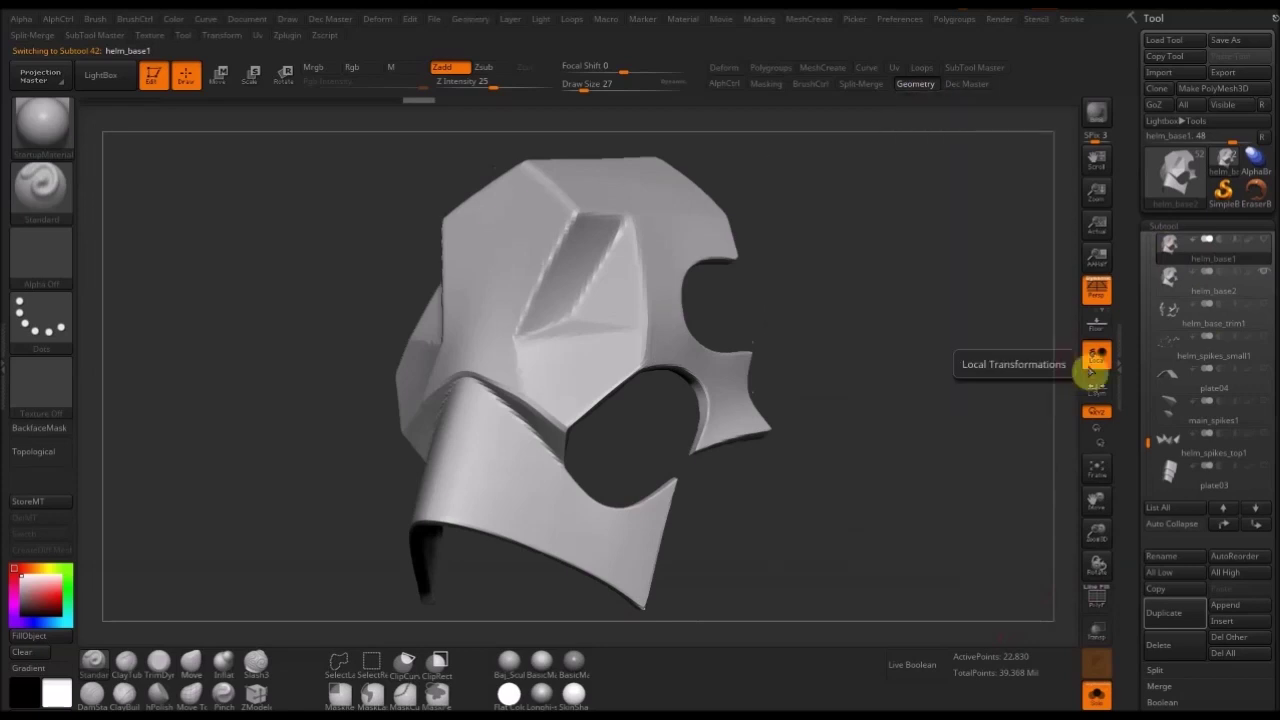
{"action": "left_click_drag", "start_coordinate": [1274, 535], "coordinate": [1274, 531]}
{"action": "scroll", "coordinate": [1266, 508], "scroll_direction": "down", "scroll_amount": 5}
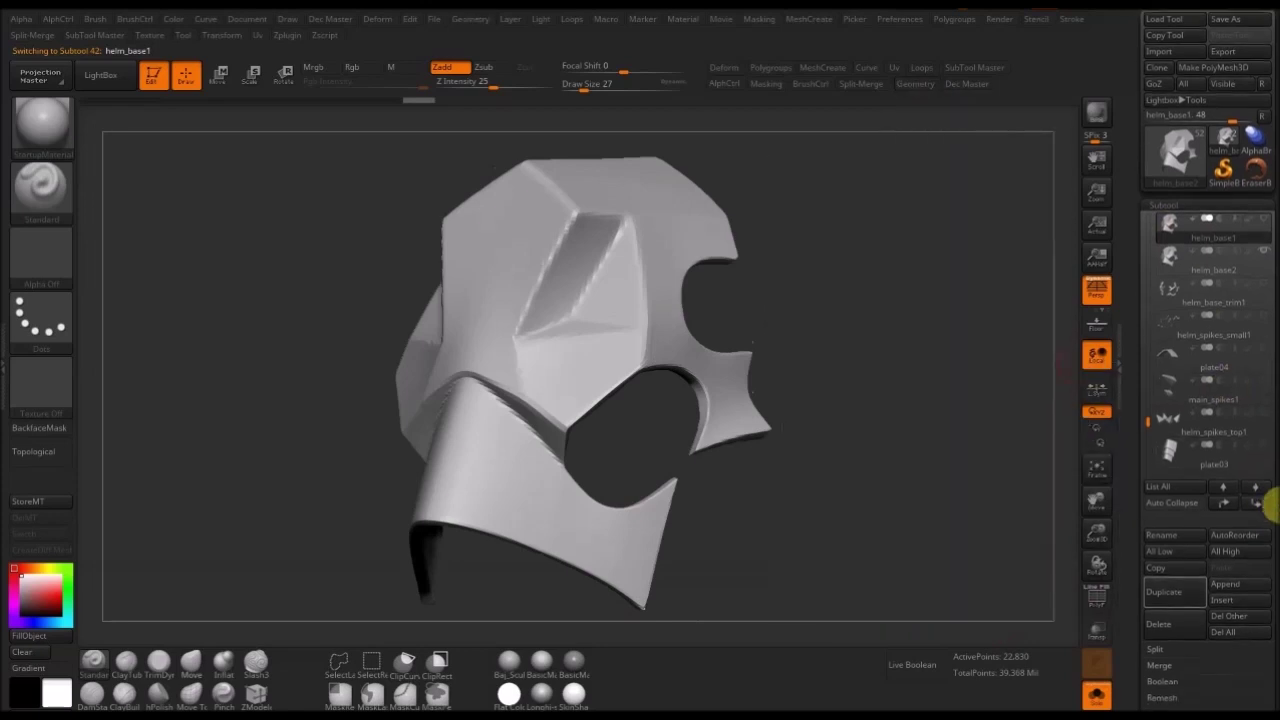
{"action": "left_click", "coordinate": [1168, 370]}
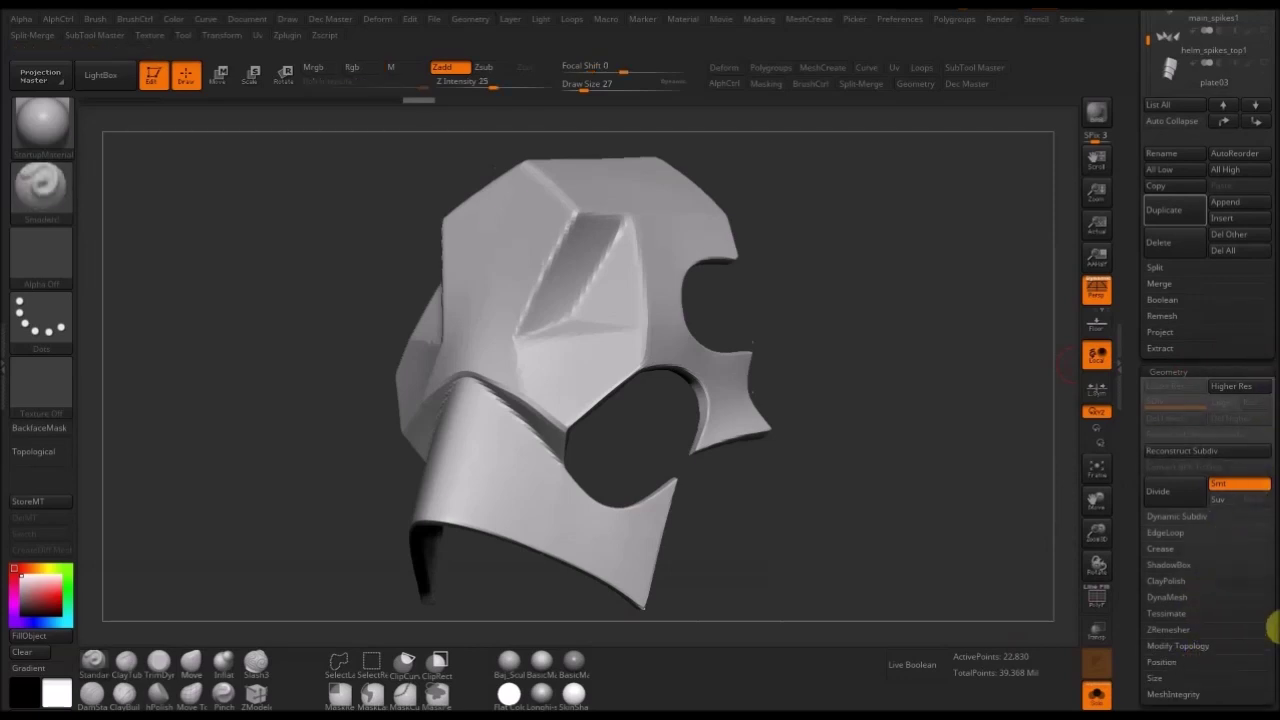
{"action": "scroll", "coordinate": [1272, 628], "scroll_direction": "down", "scroll_amount": 2}
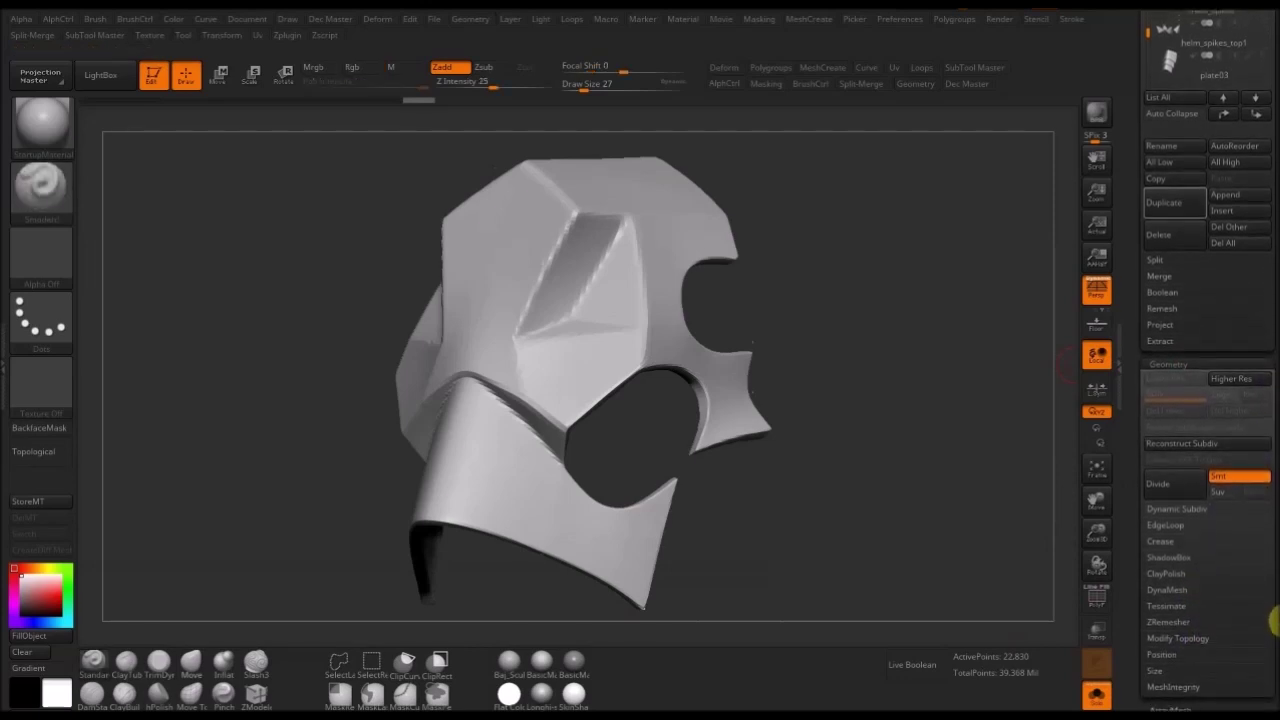
{"action": "scroll", "coordinate": [1272, 600], "scroll_direction": "up", "scroll_amount": 3}
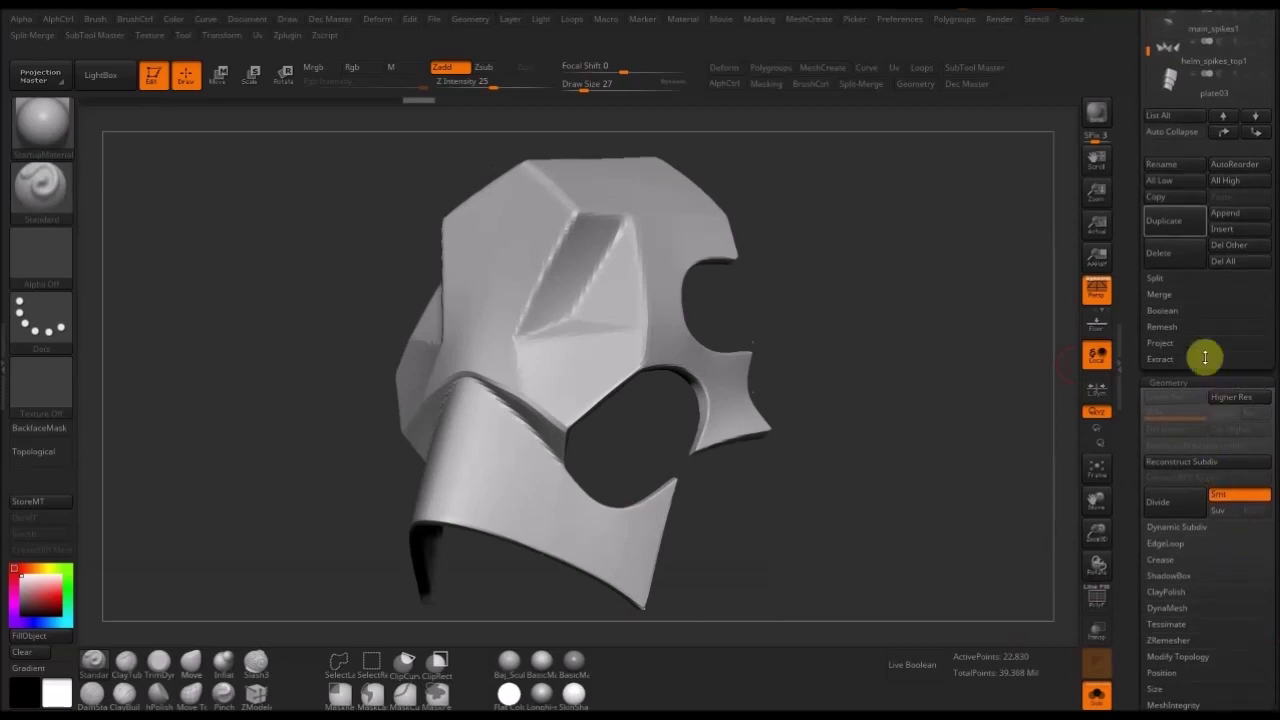
{"action": "left_click", "coordinate": [1180, 379]}
{"action": "left_click", "coordinate": [1165, 342]}
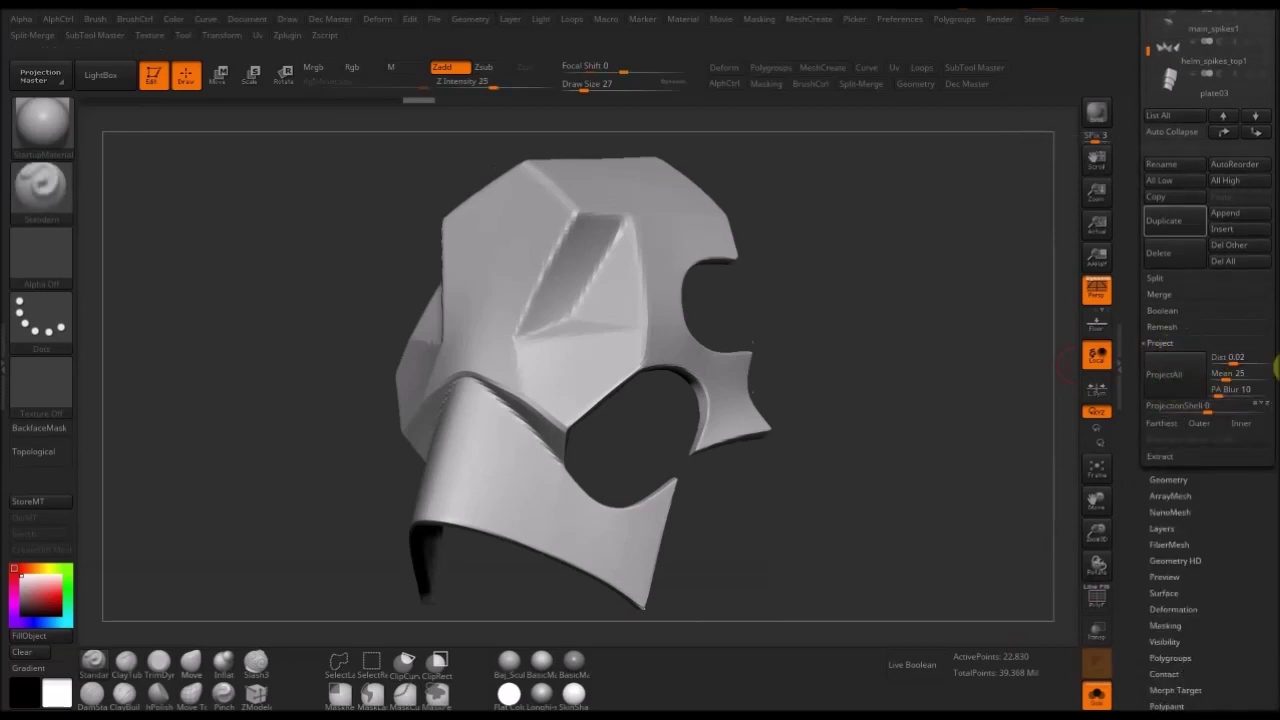
{"action": "left_click_drag", "start_coordinate": [1277, 371], "coordinate": [1275, 463]}
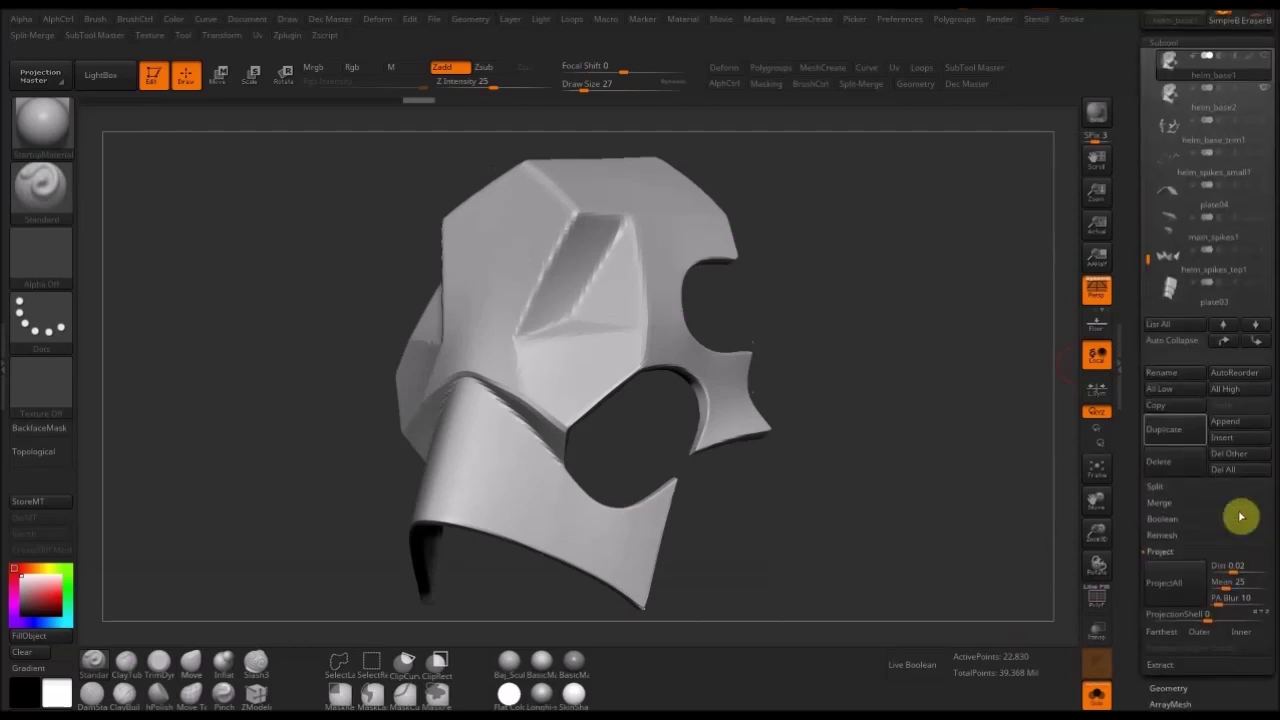
{"action": "left_click", "coordinate": [1178, 557], "text": "shift"}
{"action": "left_click_drag", "start_coordinate": [1277, 509], "coordinate": [1278, 620]}
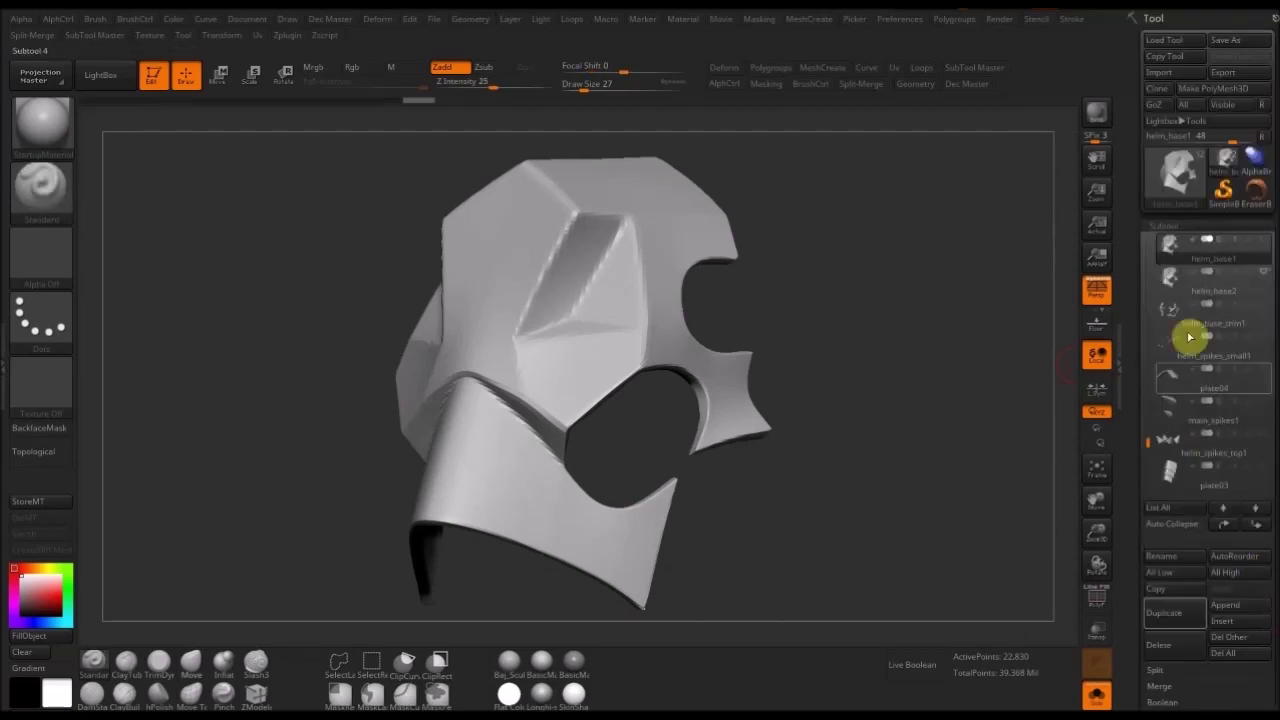
{"action": "left_click", "coordinate": [1189, 228]}
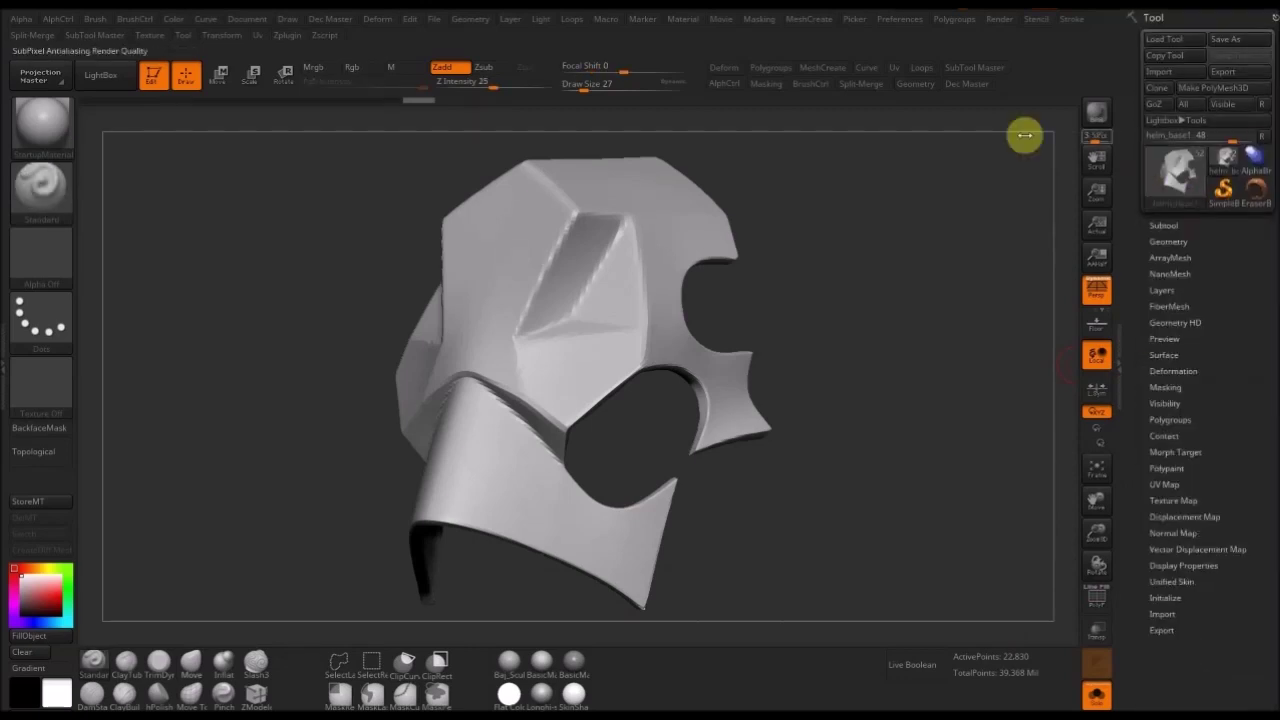
{"action": "left_click", "coordinate": [1165, 226]}
- Project helm_base2's detail onto helm_base1 at its base level and again after subdividing it once
{"action": "left_click", "coordinate": [915, 88]}
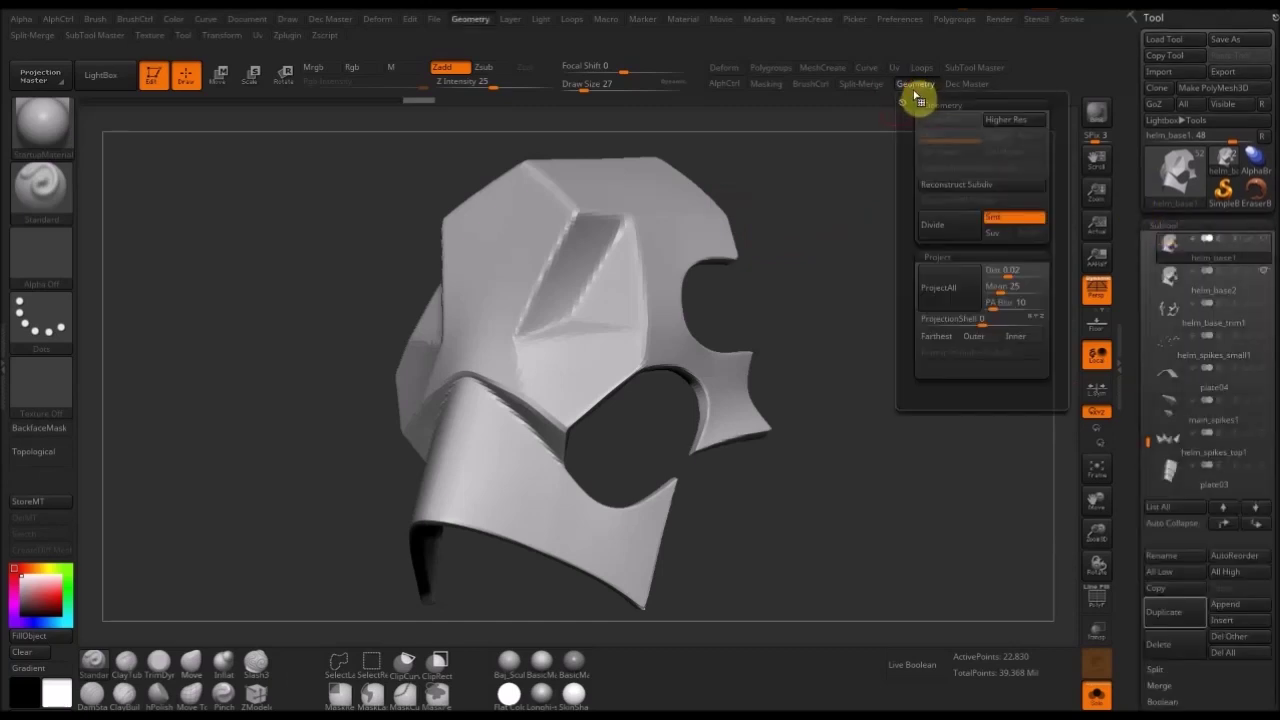
{"action": "left_click", "coordinate": [951, 302]}
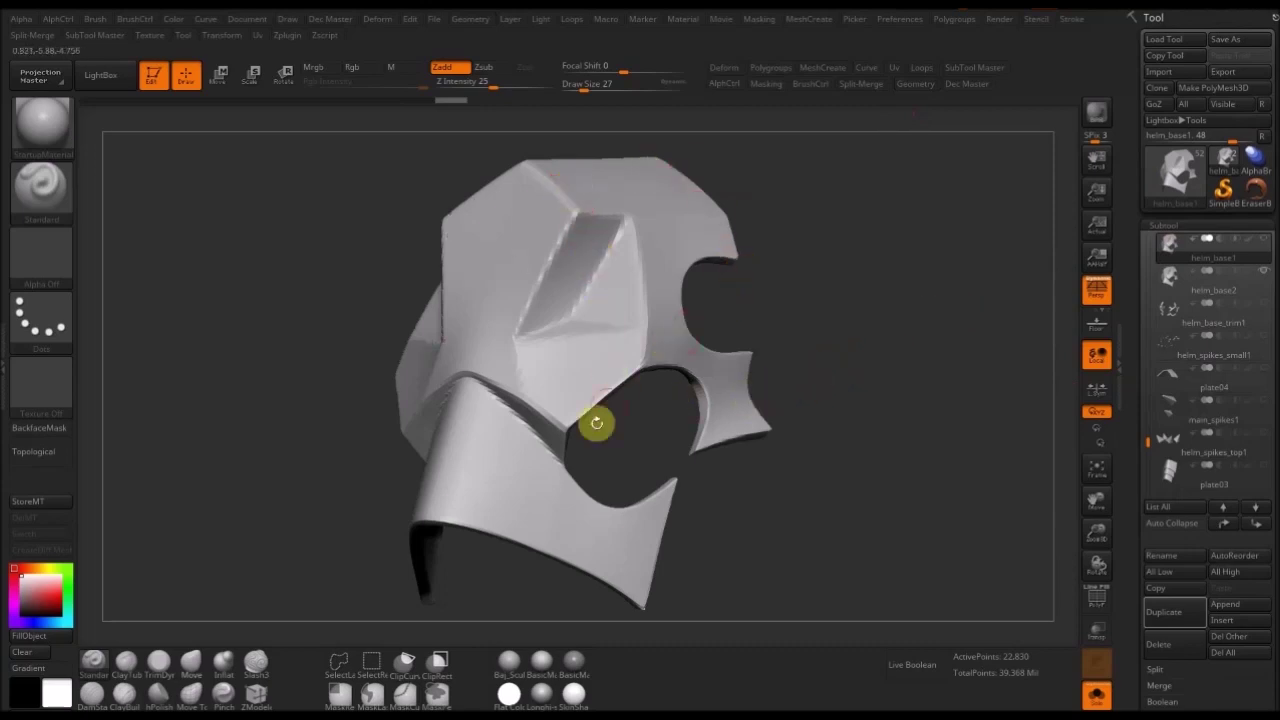
{"action": "key", "text": "ctrl"}
{"action": "left_click", "coordinate": [915, 84]}
{"action": "left_click", "coordinate": [949, 287]}
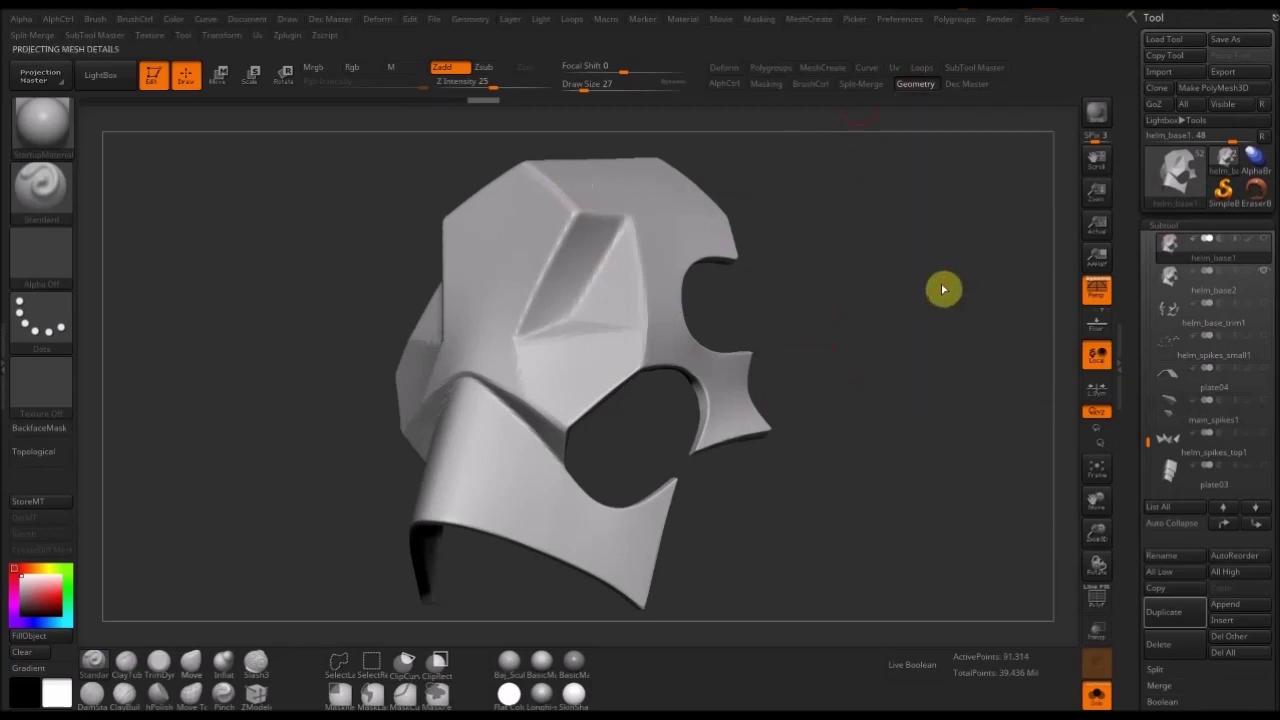
- Subdivide helm_base1 to level 3 and project helm_base2's detail onto it again
{"action": "left_click_drag", "start_coordinate": [848, 369], "coordinate": [851, 370]}
{"action": "key", "text": "ctrl+d"}
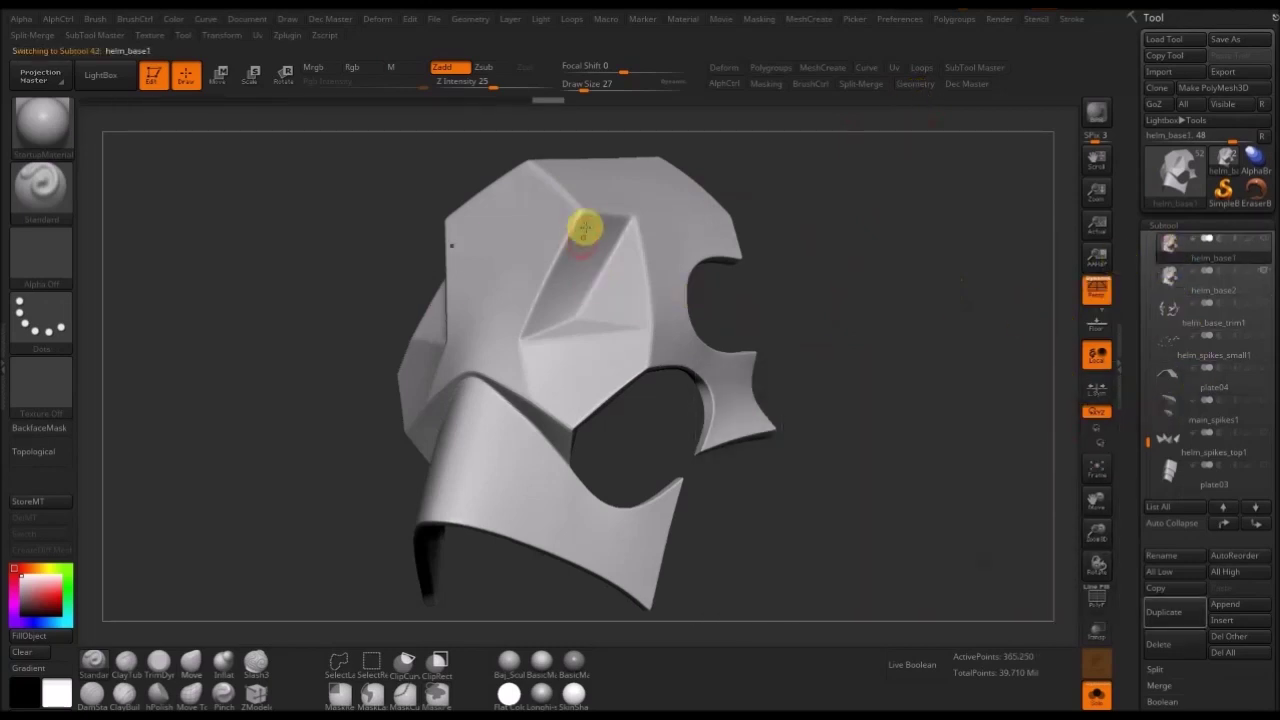
{"action": "left_click_drag", "start_coordinate": [837, 211], "coordinate": [858, 329], "text": "alt"}
{"action": "left_click_drag", "start_coordinate": [729, 271], "coordinate": [899, 266], "text": "alt"}
{"action": "left_click", "coordinate": [920, 88]}
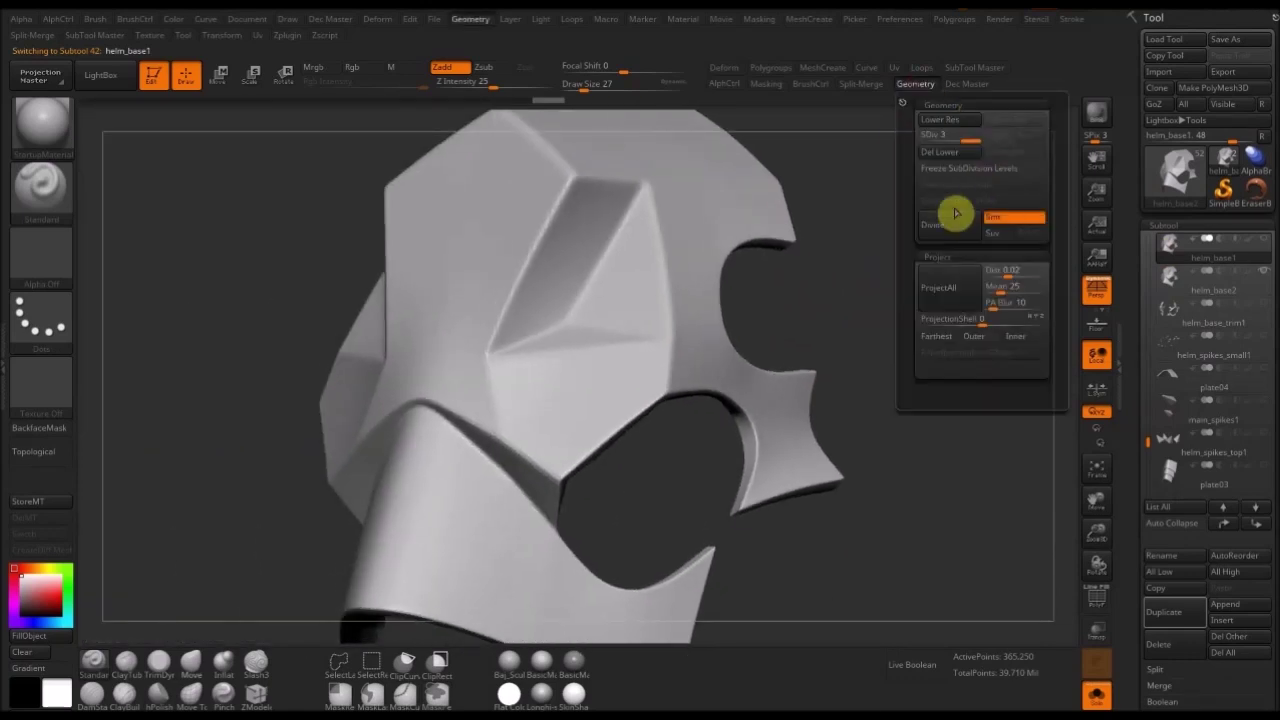
{"action": "left_click", "coordinate": [946, 288]}
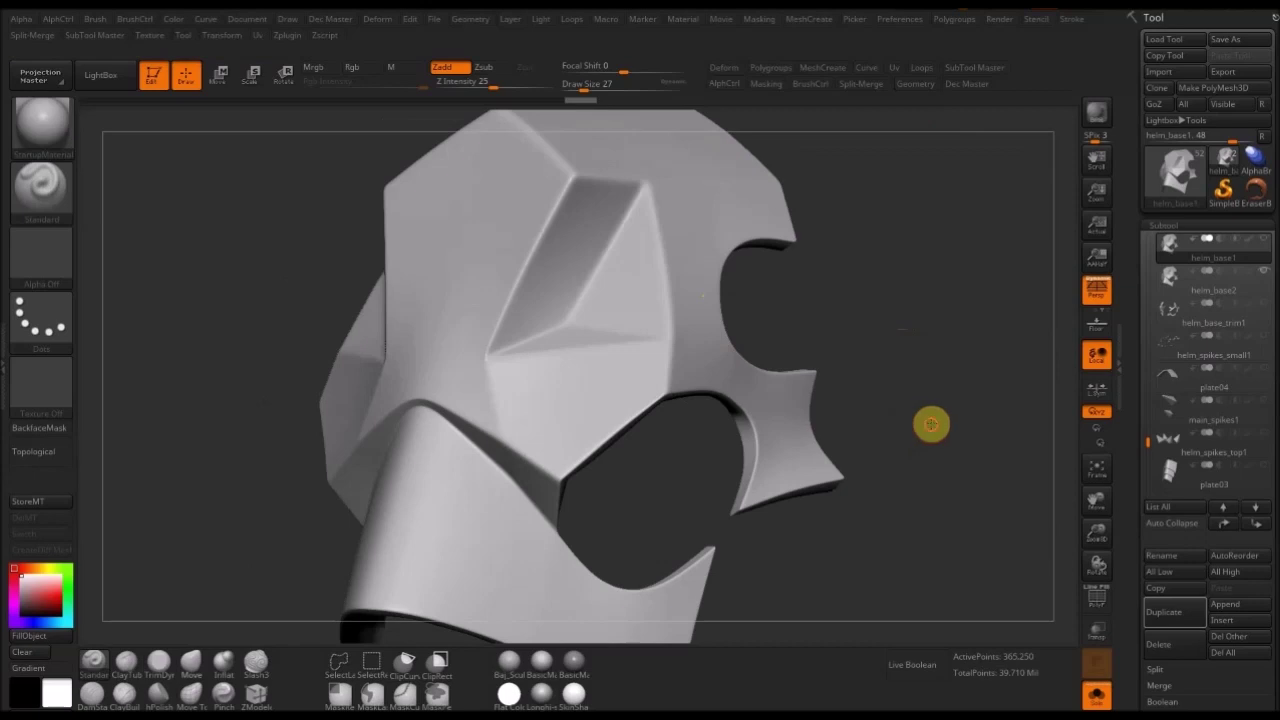
- Subdivide helm_base1 once more, to level 4
{"action": "left_click_drag", "start_coordinate": [931, 424], "coordinate": [949, 407]}
{"action": "key", "text": "ctrl+d"}
{"action": "left_click_drag", "start_coordinate": [951, 486], "coordinate": [925, 510]}
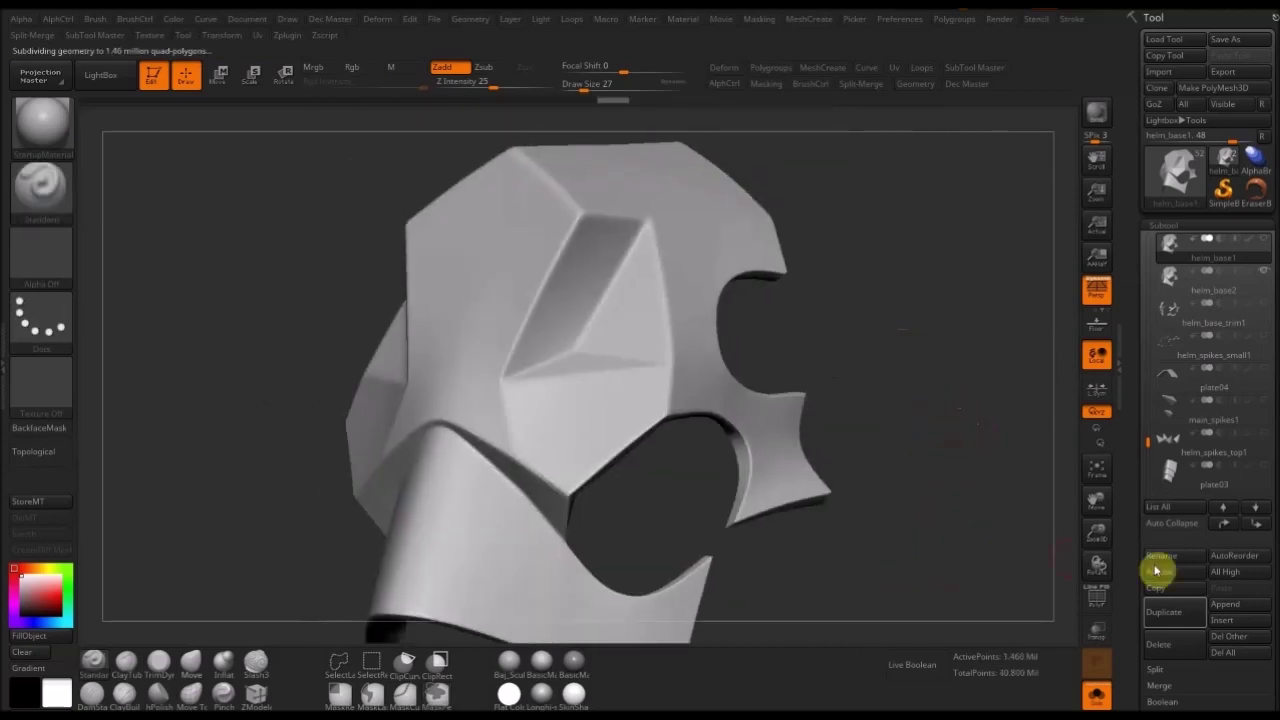
- Compare the projected helm_base1 with helm_base2 by switching between the two subtools
{"action": "left_click", "coordinate": [1160, 284]}
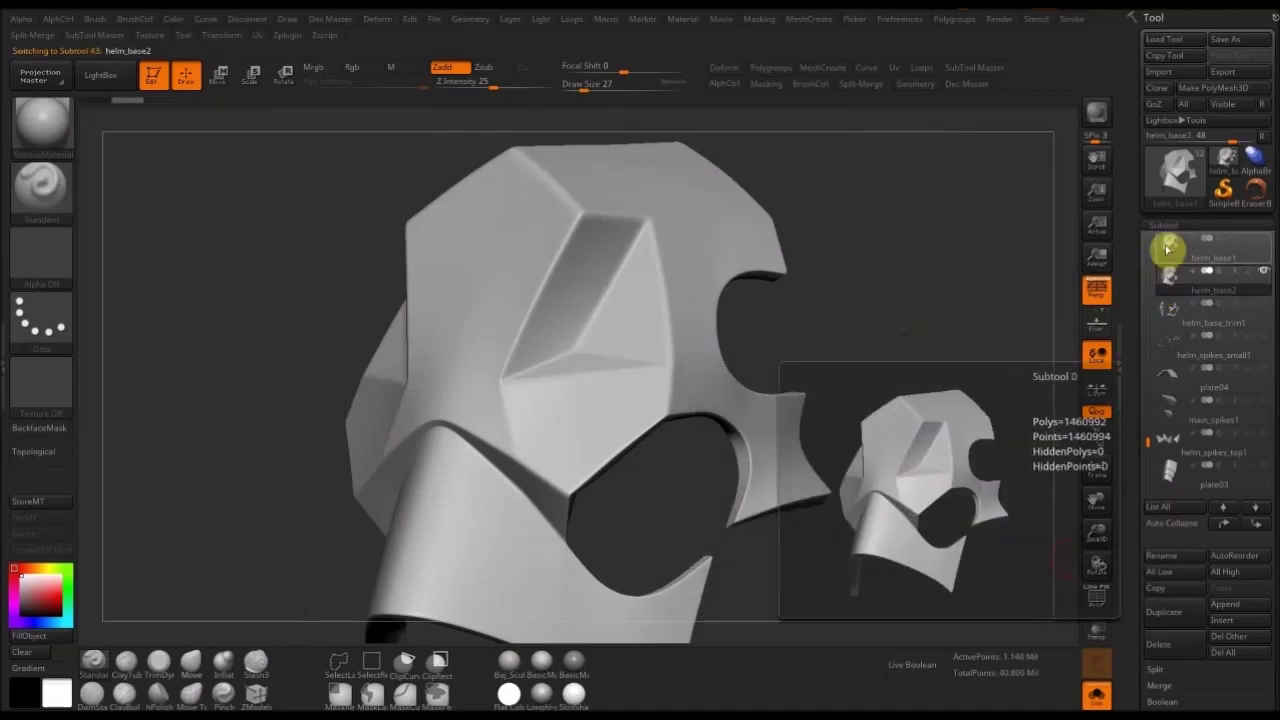
{"action": "left_click", "coordinate": [1168, 250]}
{"action": "left_click", "coordinate": [1167, 284]}
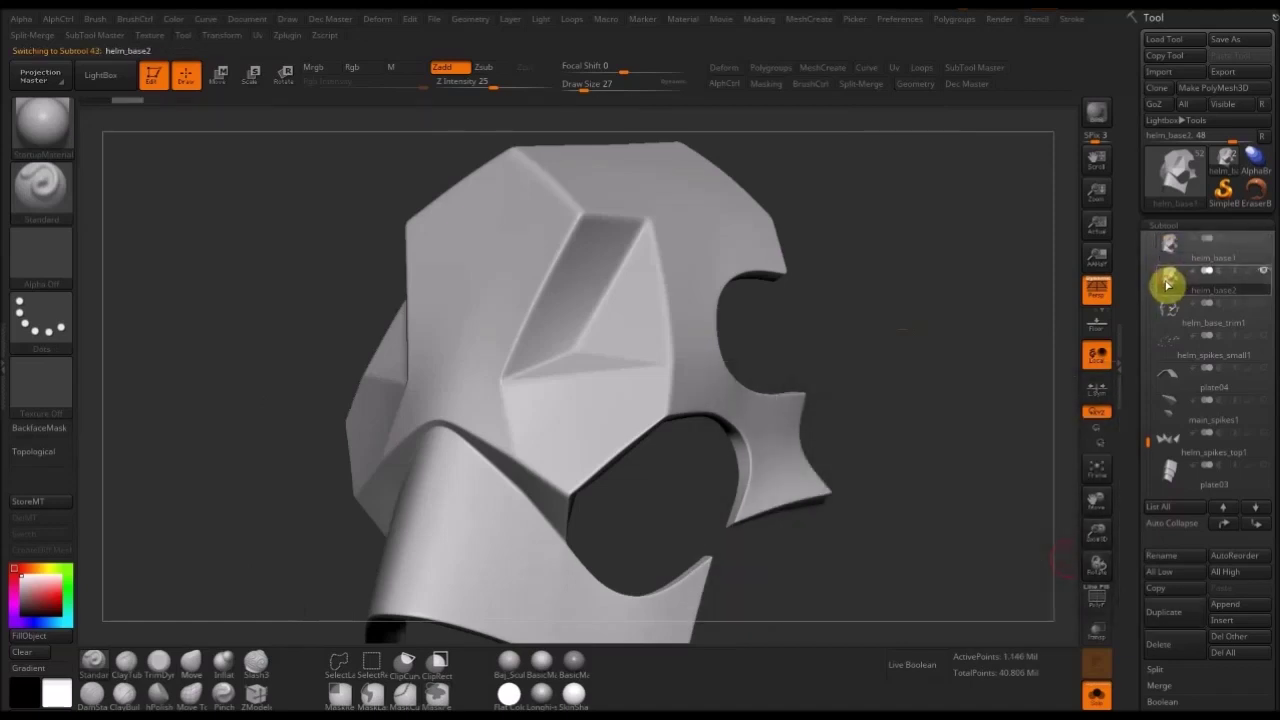
{"action": "left_click", "coordinate": [1166, 246]}
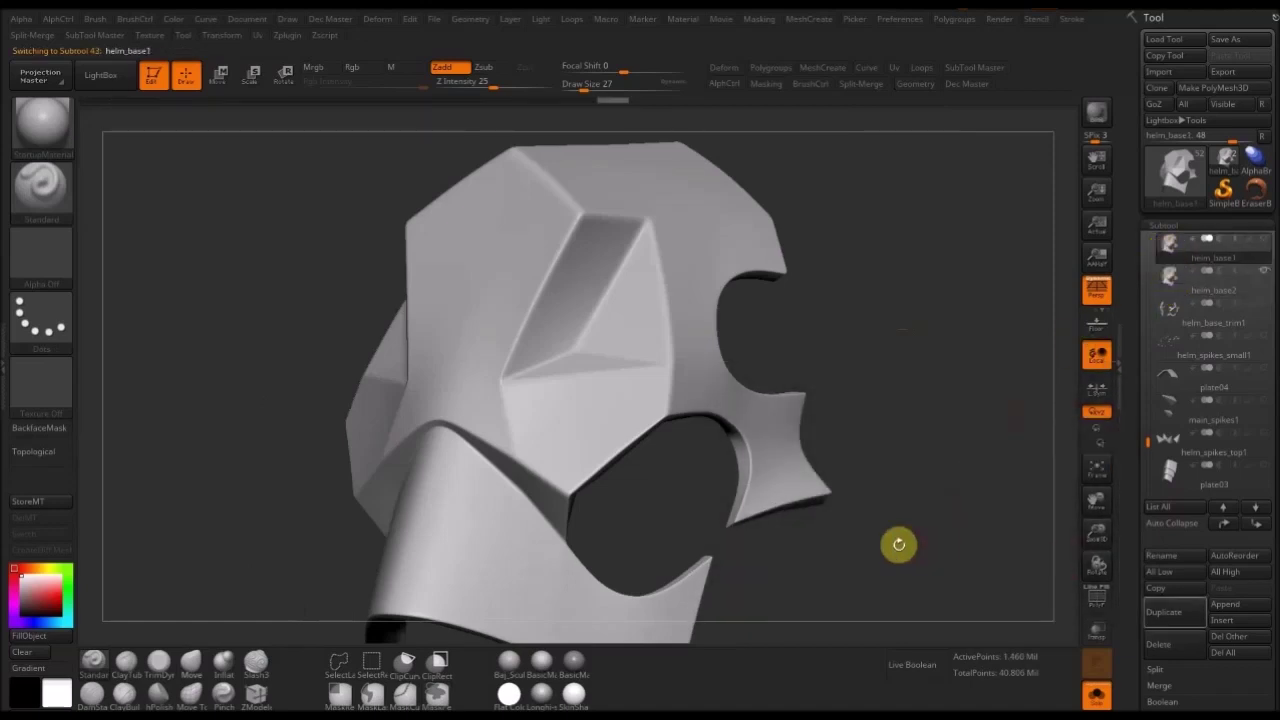
{"action": "left_click_drag", "start_coordinate": [898, 544], "coordinate": [928, 523]}
- Delete the helm_base2 duplicate and make helm_base1 active again
{"action": "left_click", "coordinate": [1168, 280]}
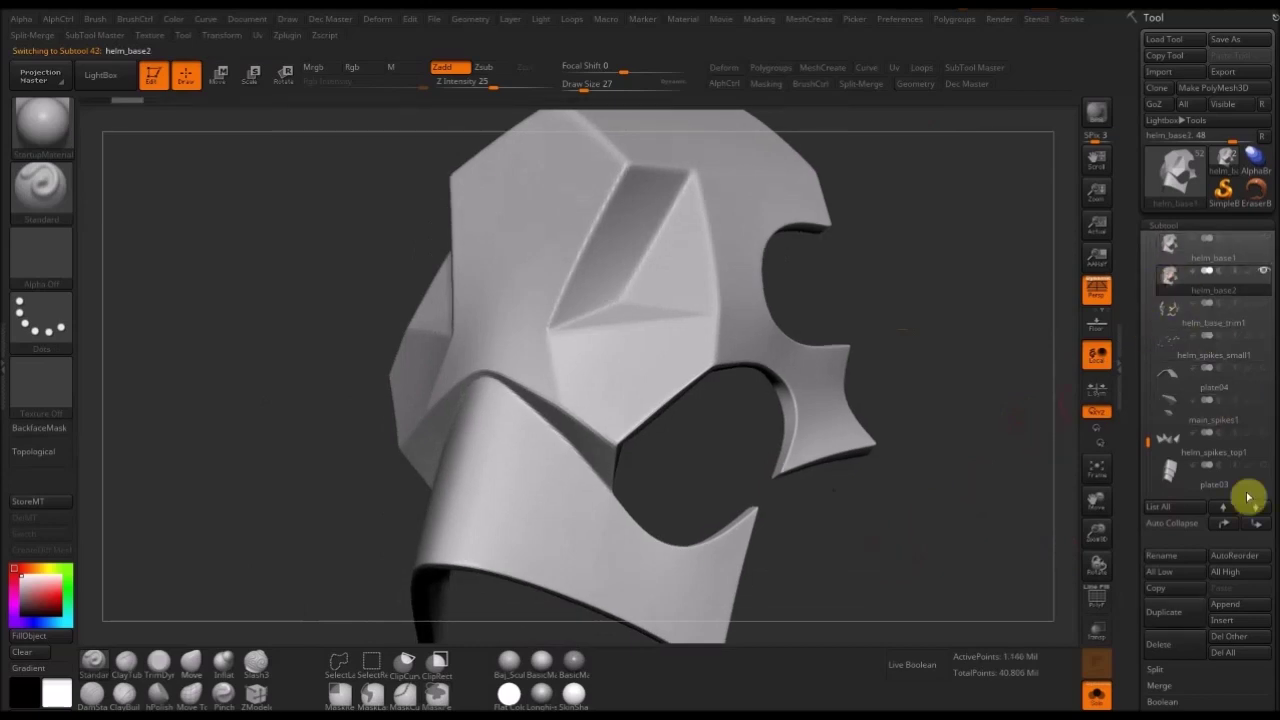
{"action": "left_click", "coordinate": [1168, 646]}
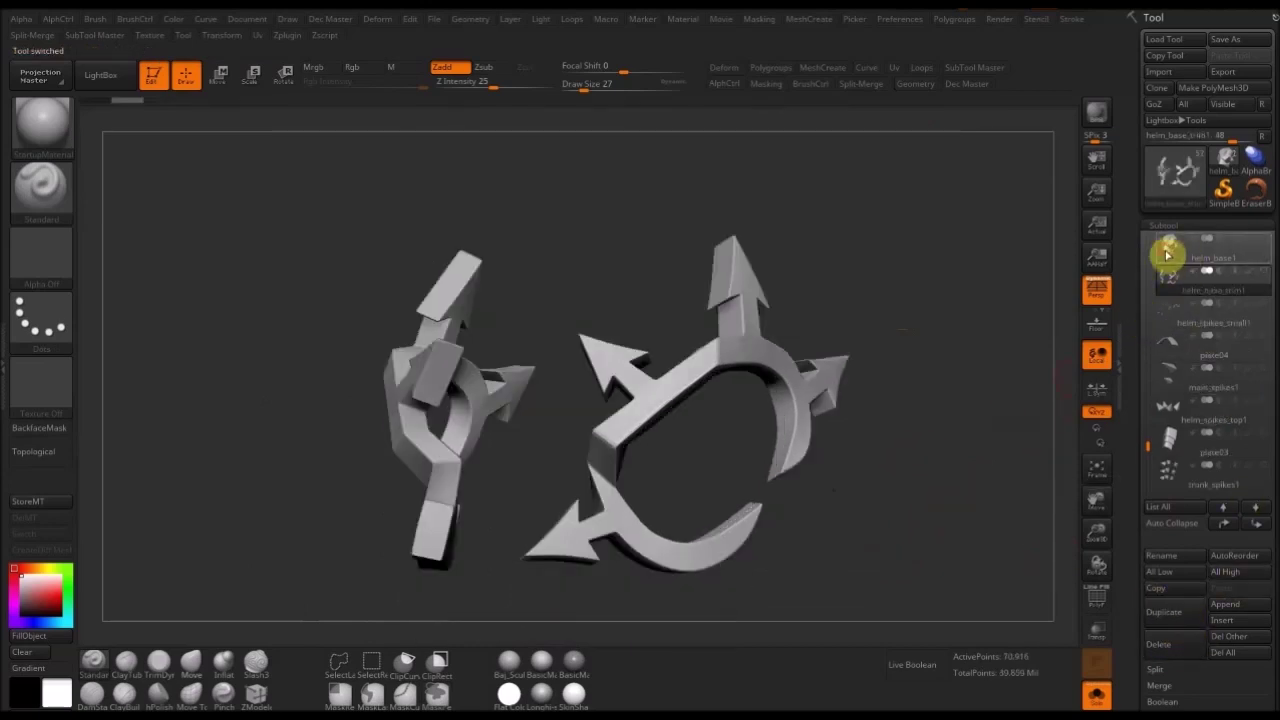
{"action": "left_click", "coordinate": [1166, 254]}
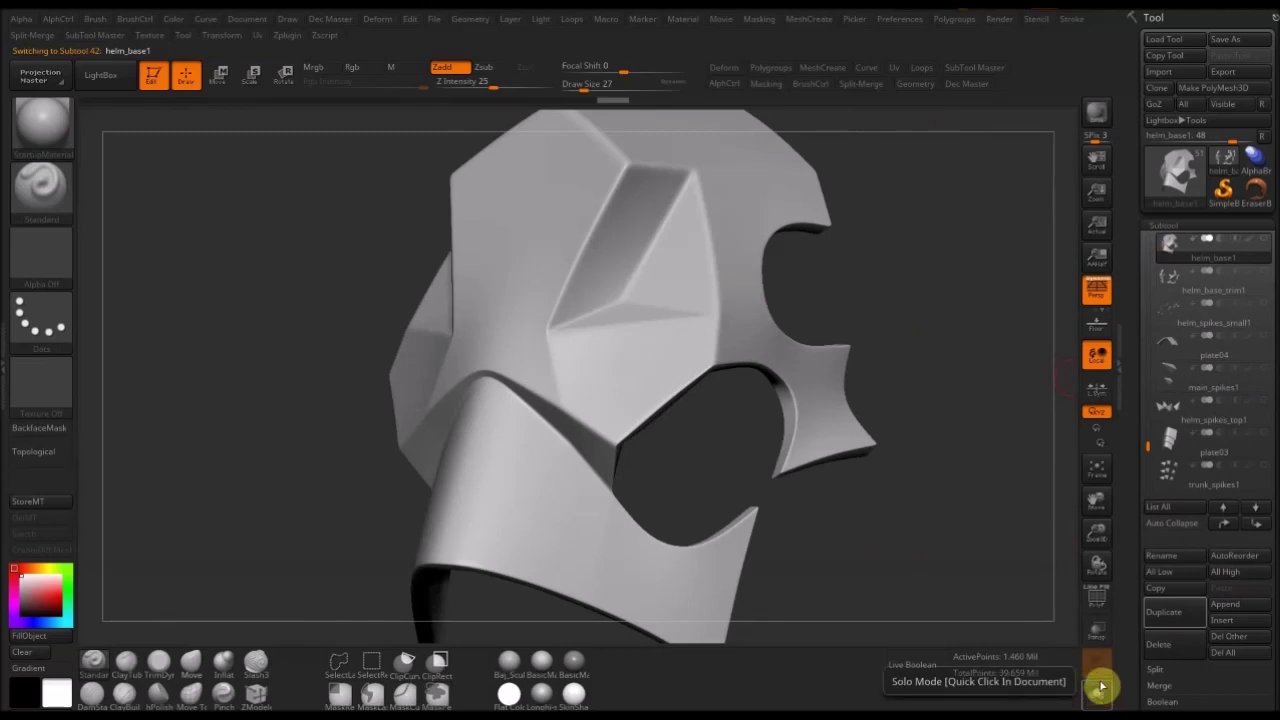
- Lower helm_base1 to subdivision level 3 and smooth its surface with the Polish deformation
{"action": "left_click_drag", "start_coordinate": [946, 234], "coordinate": [645, 338]}
{"action": "left_click_drag", "start_coordinate": [892, 252], "coordinate": [519, 308]}
{"action": "left_click", "coordinate": [729, 73]}
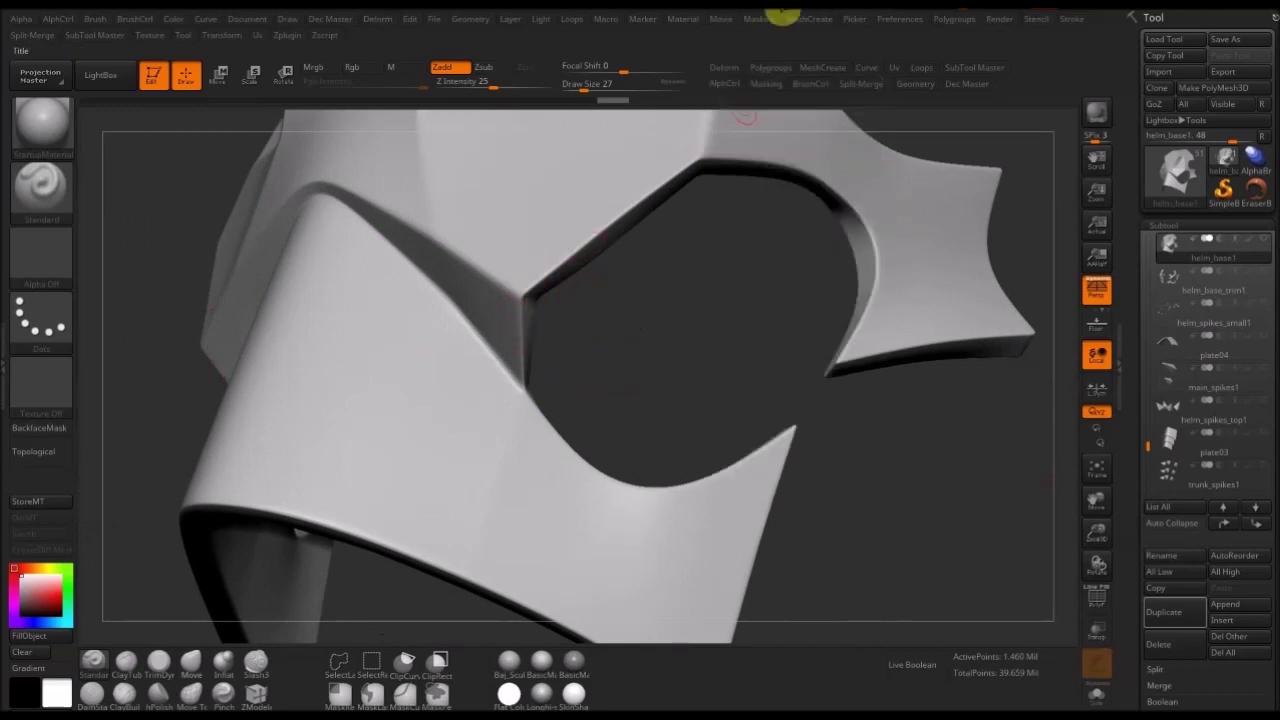
{"action": "left_click", "coordinate": [727, 68]}
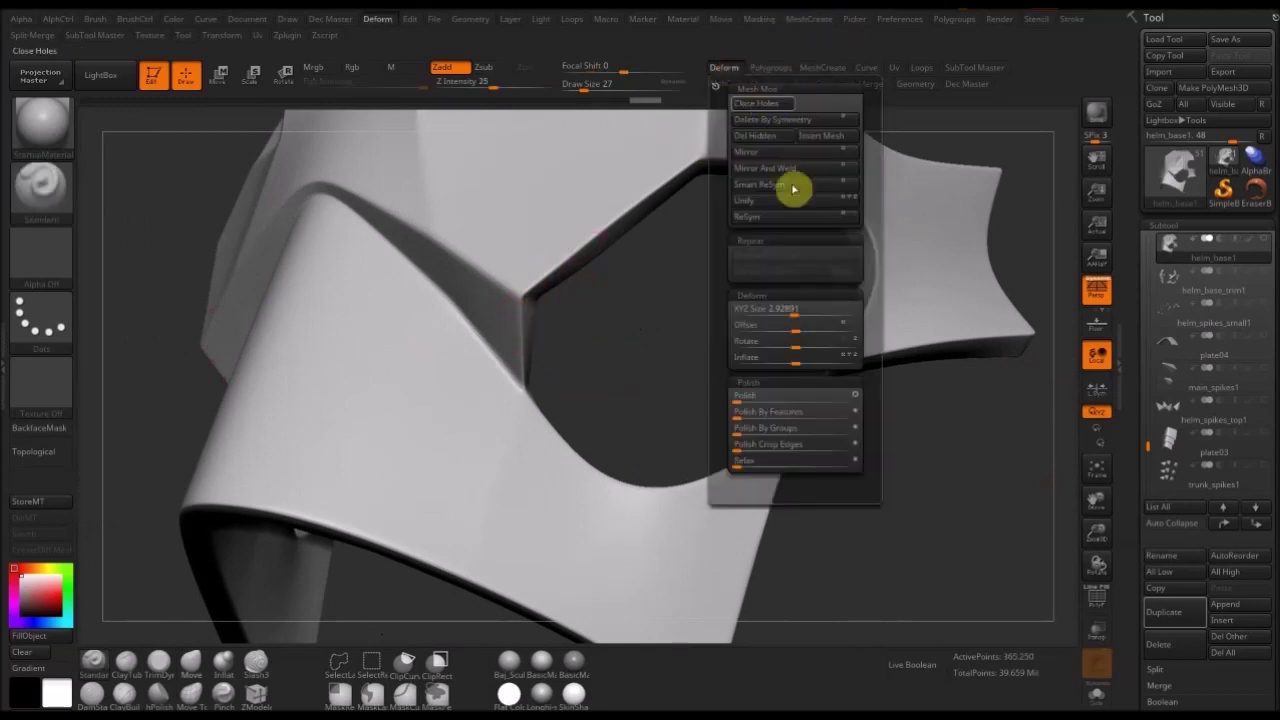
{"action": "left_click", "coordinate": [738, 401]}
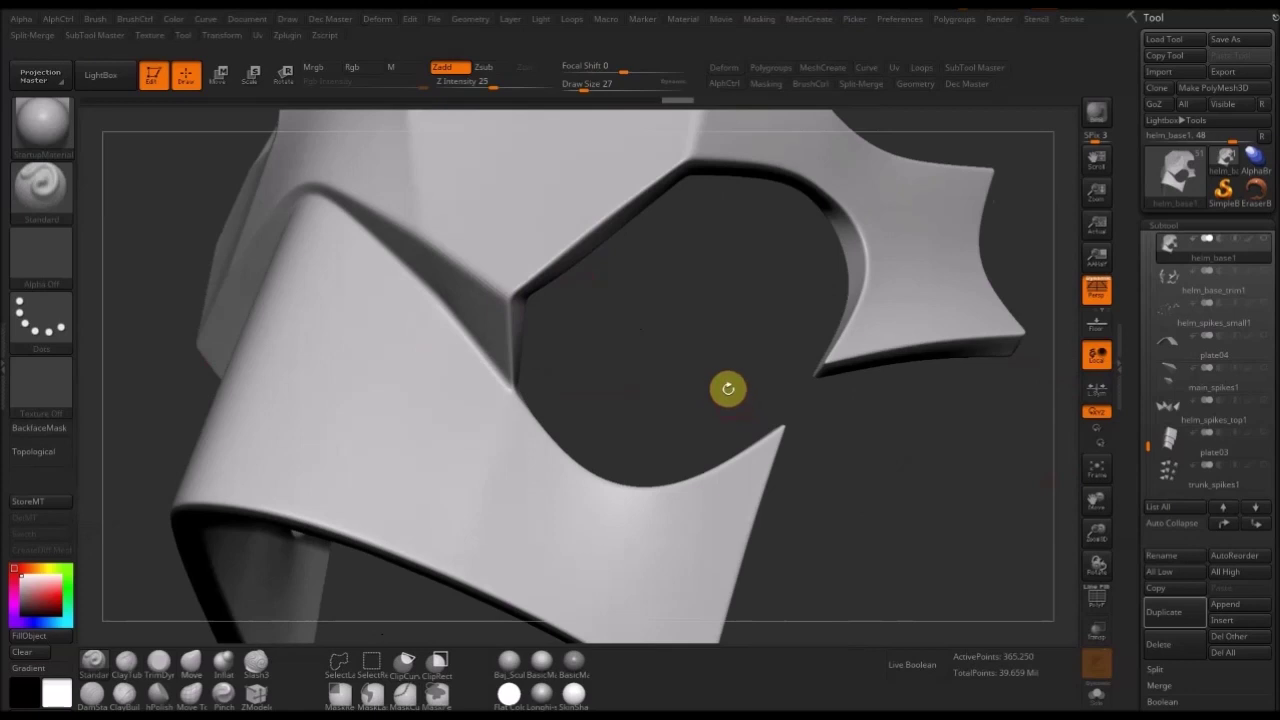
{"action": "left_click", "coordinate": [730, 69]}
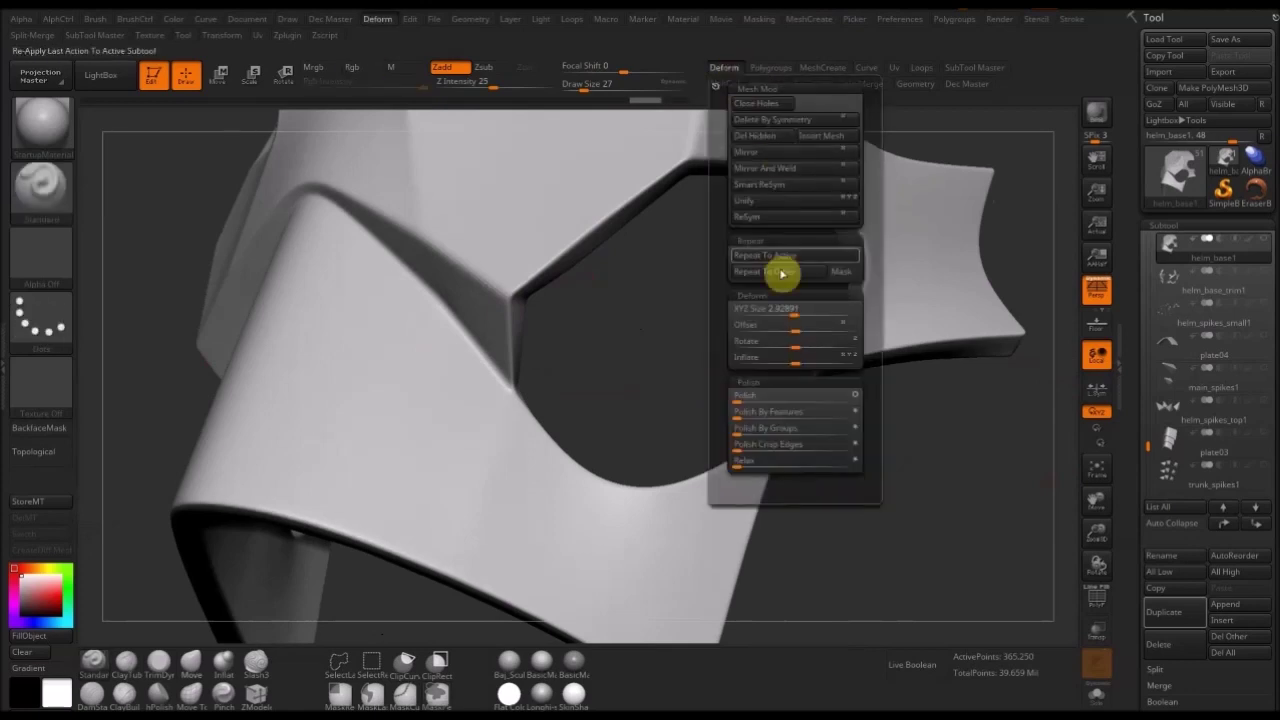
{"action": "left_click", "coordinate": [738, 400]}
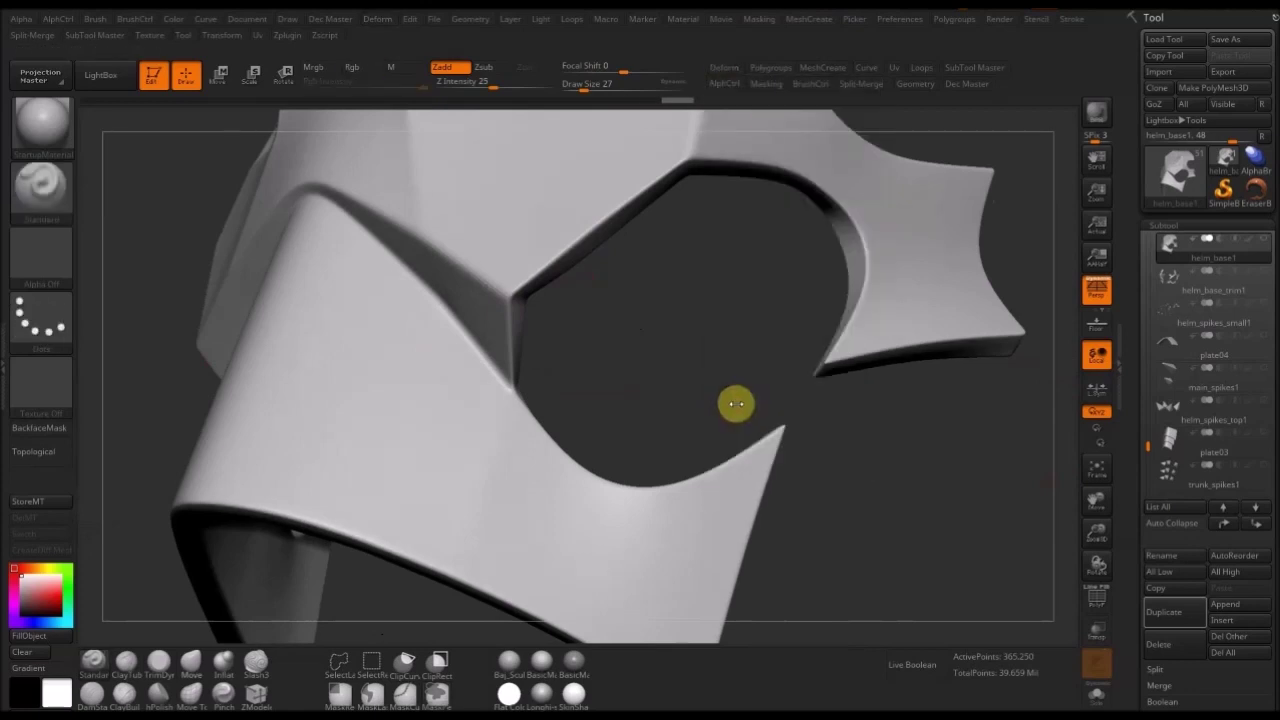
- Raise helm_base1 by one subdivision level and show all the subtools again
{"action": "left_click_drag", "start_coordinate": [922, 434], "coordinate": [841, 362]}
{"action": "key", "text": "ctrl+d"}
{"action": "mouse_move", "coordinate": [931, 423]}
{"action": "left_mouse_down"}
{"action": "mouse_move", "coordinate": [903, 431]}
{"action": "mouse_move", "coordinate": [946, 432]}
{"action": "mouse_move", "coordinate": [906, 431]}
{"action": "mouse_move", "coordinate": [969, 454]}
{"action": "mouse_move", "coordinate": [929, 394]}
{"action": "mouse_move", "coordinate": [935, 342]}
{"action": "mouse_move", "coordinate": [866, 437]}
{"action": "left_mouse_up"}
{"action": "left_click", "coordinate": [1265, 245]}
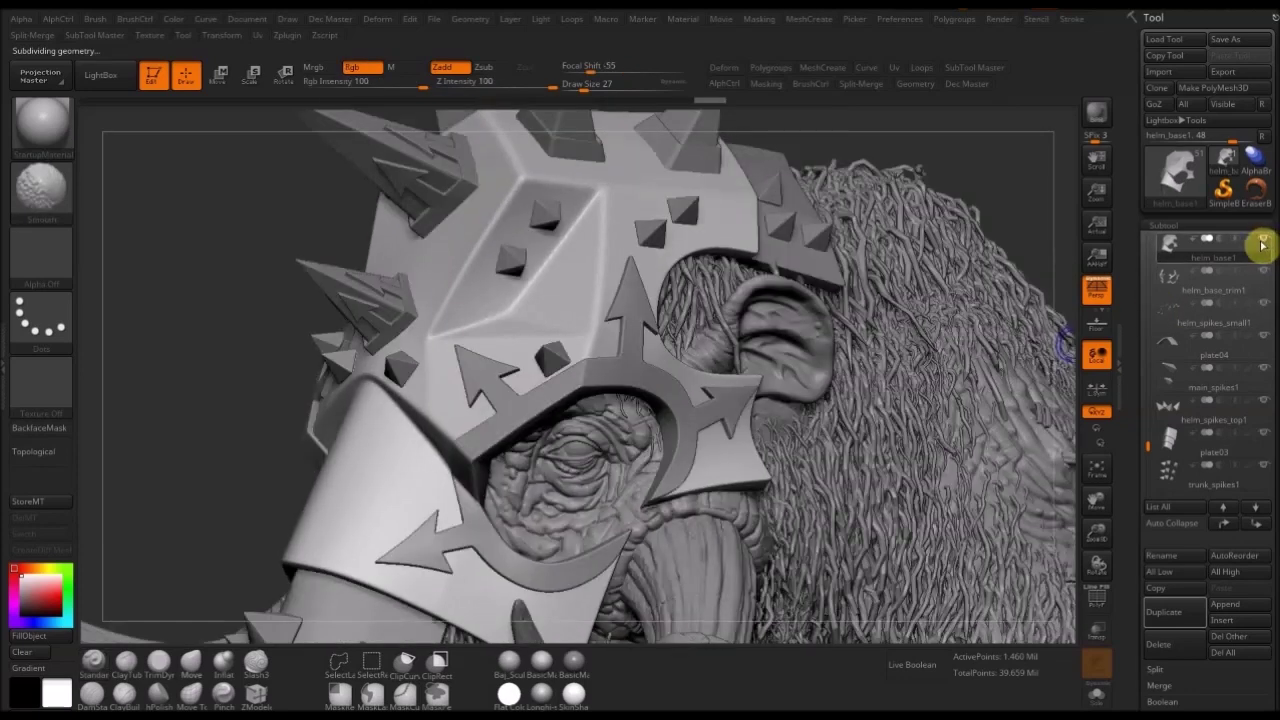
- Examine the polished helmet together with its spikes and trim from the front and sides
{"action": "left_click_drag", "start_coordinate": [202, 493], "coordinate": [486, 486]}
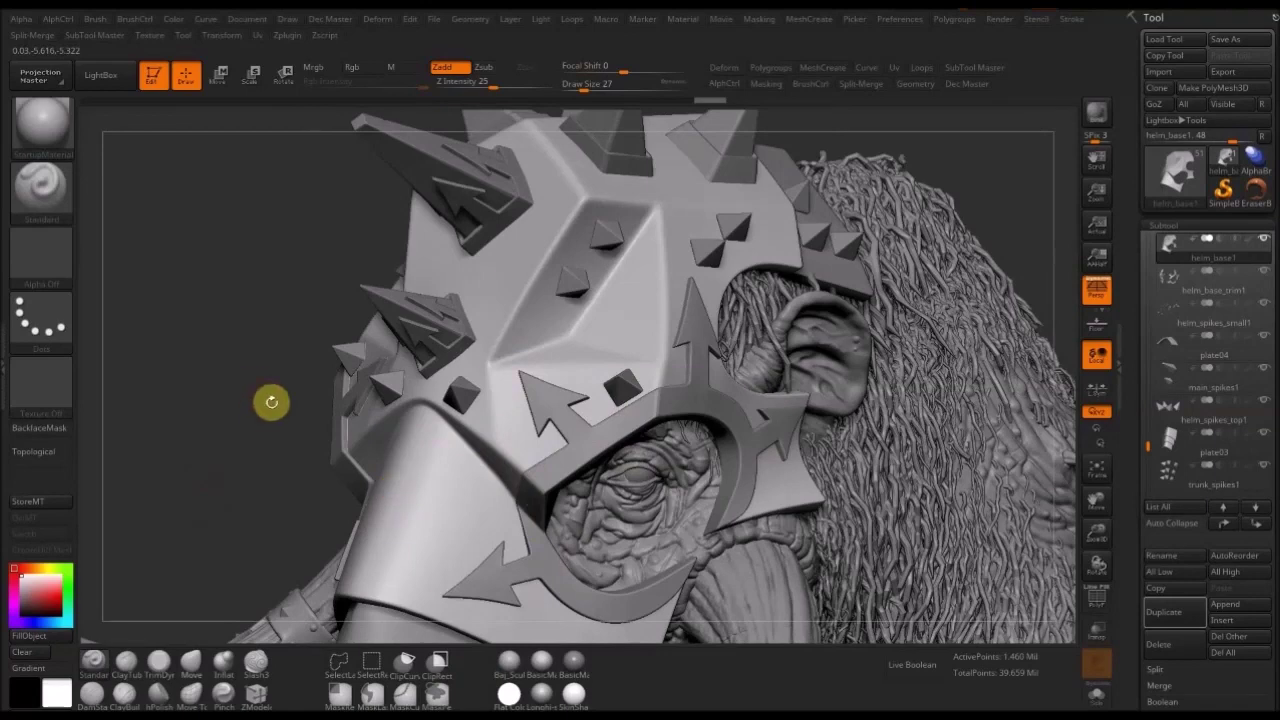
{"action": "right_click_drag", "start_coordinate": [585, 318], "coordinate": [822, 240]}
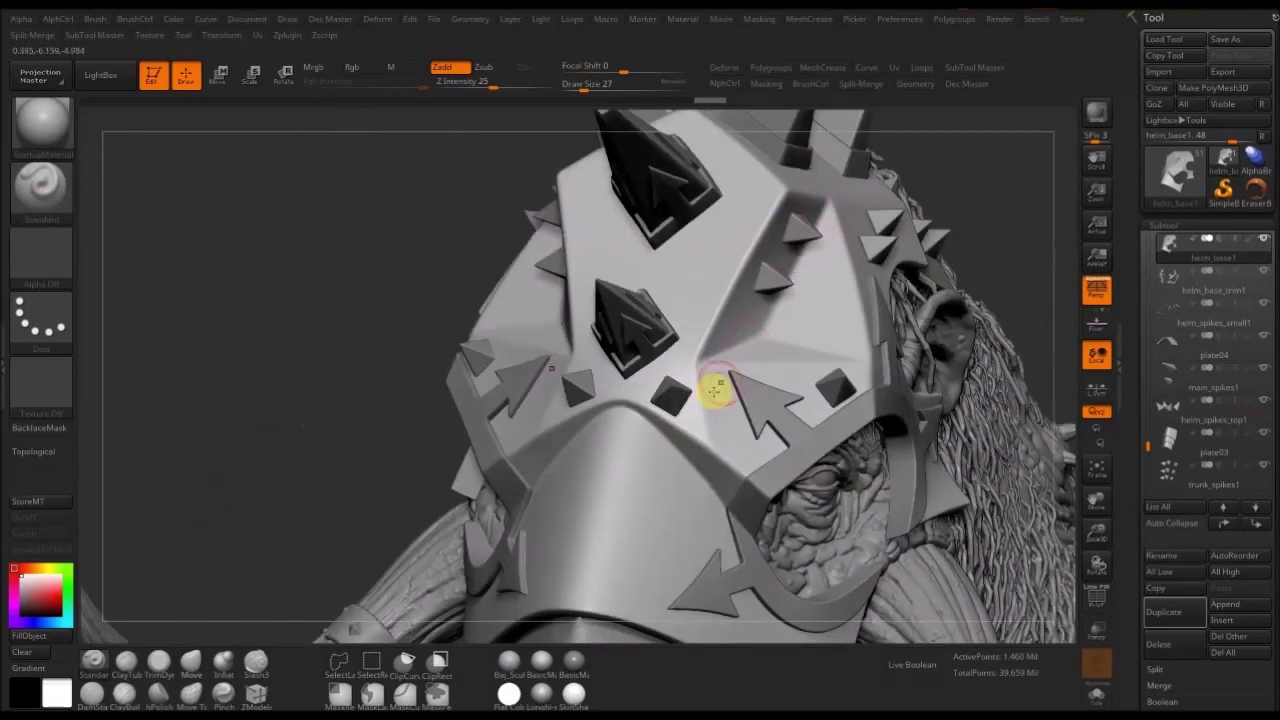
{"action": "left_click_drag", "start_coordinate": [220, 407], "coordinate": [300, 372]}
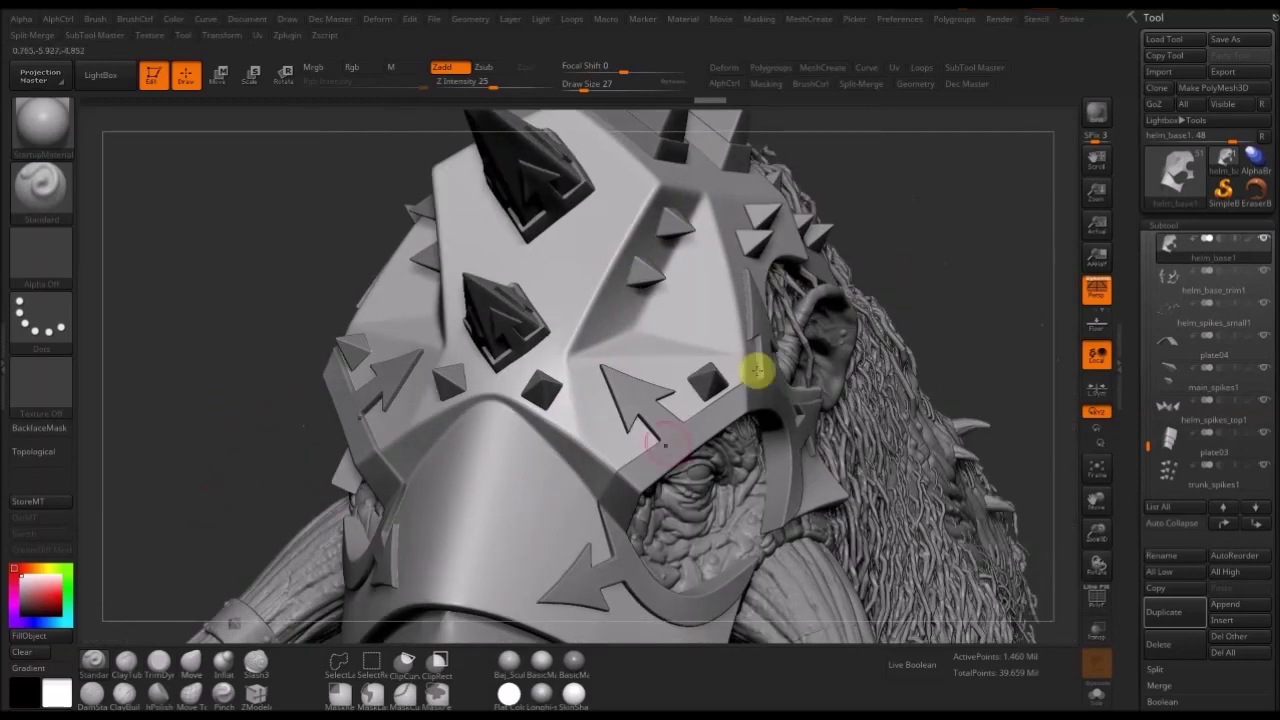
{"action": "left_click_drag", "start_coordinate": [957, 261], "coordinate": [1008, 296]}
{"action": "left_click_drag", "start_coordinate": [916, 198], "coordinate": [630, 462]}
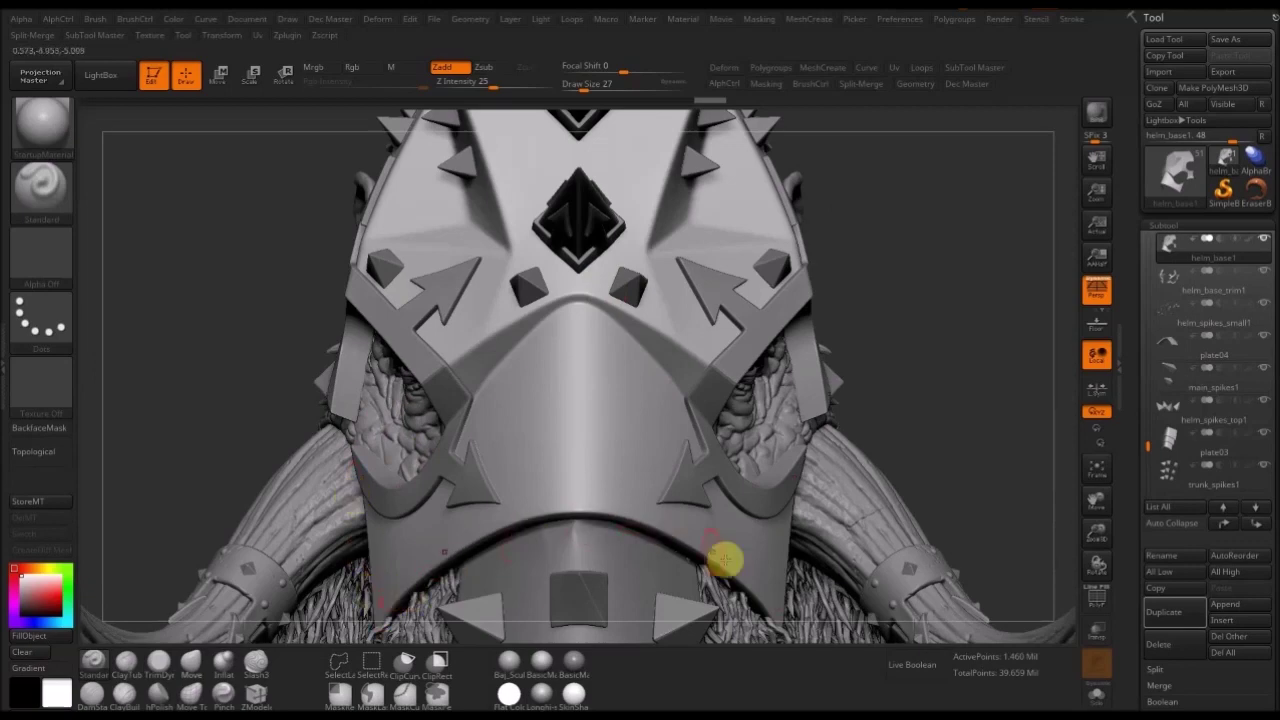
{"action": "left_click_drag", "start_coordinate": [900, 258], "coordinate": [409, 414]}
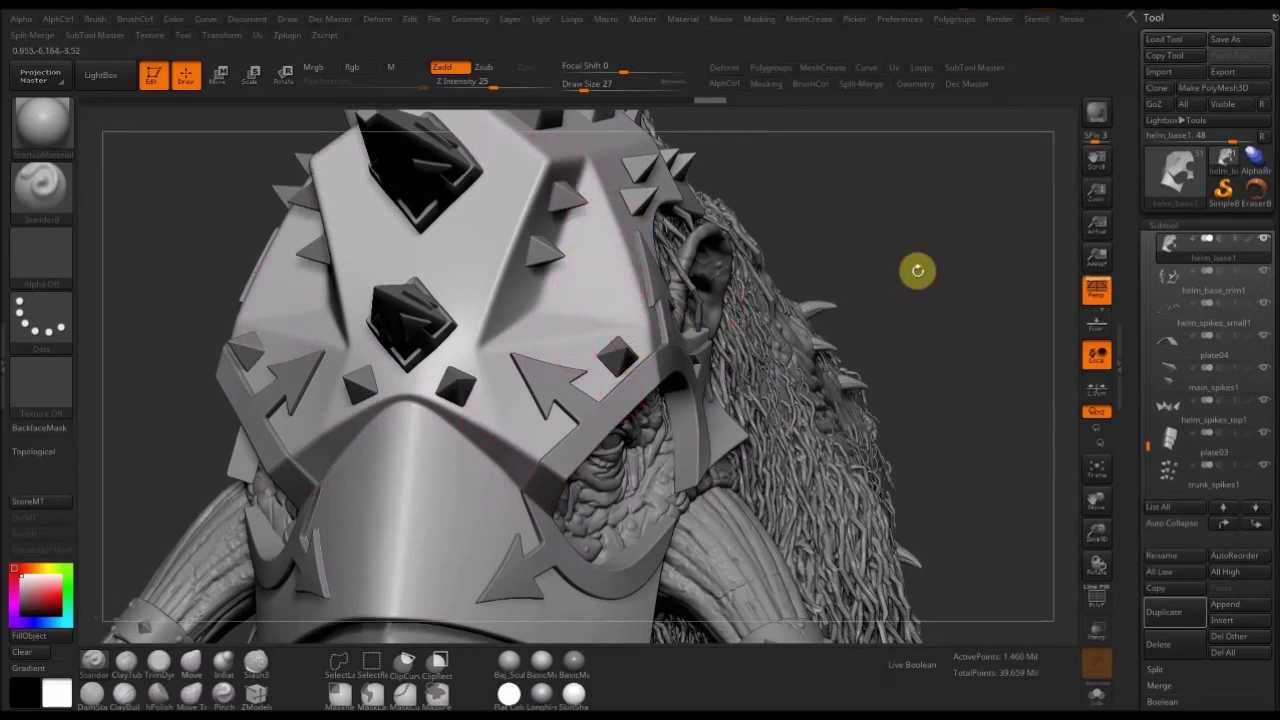
{"action": "left_click_drag", "start_coordinate": [695, 250], "coordinate": [586, 211]}
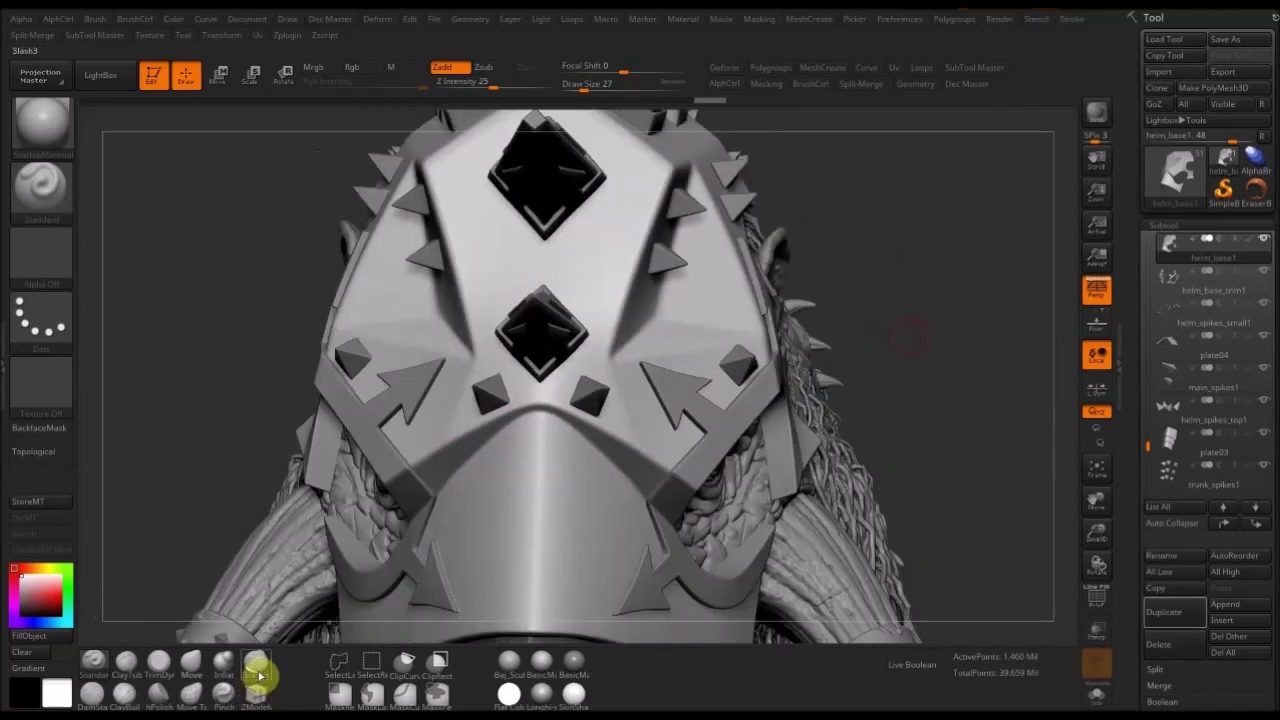
- Try cutting slash marks into the helmet's brow and forehead ridges with the Slash3 brush at Z Intensity 30 and draw size 12
{"action": "left_click", "coordinate": [255, 662]}
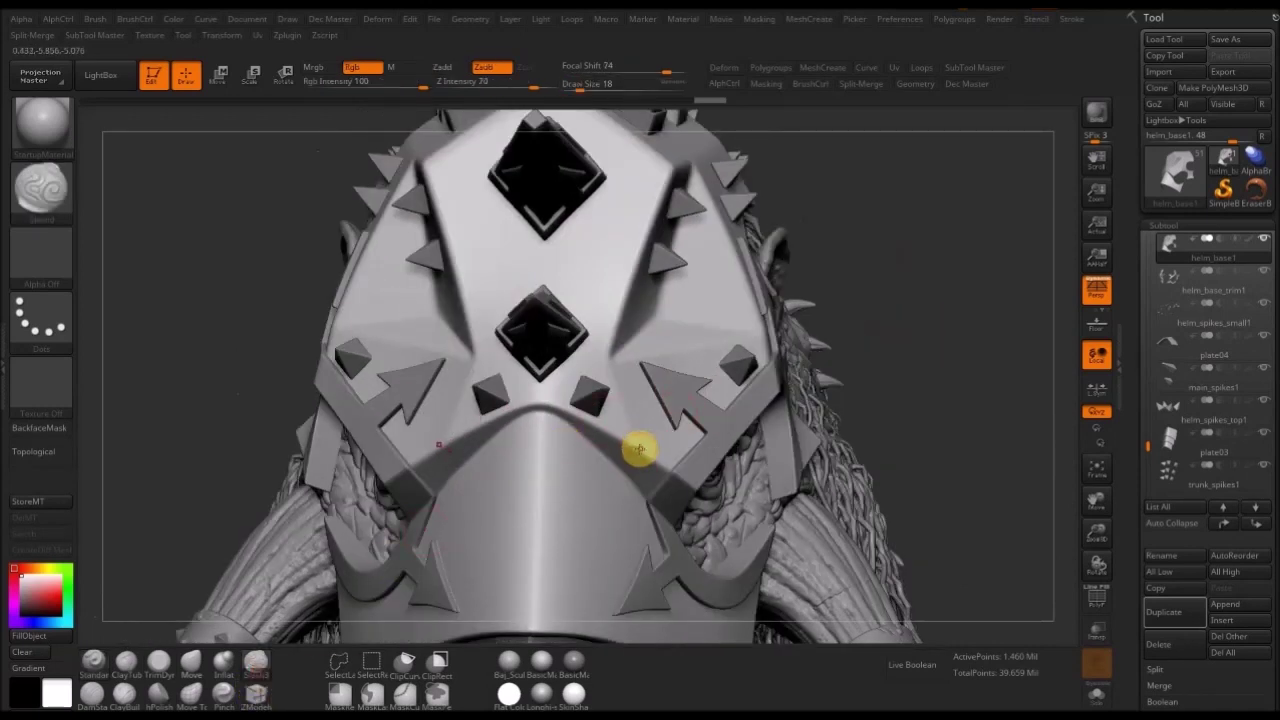
{"action": "key", "text": "ctrl+z"}
{"action": "left_click_drag", "start_coordinate": [533, 85], "coordinate": [498, 86]}
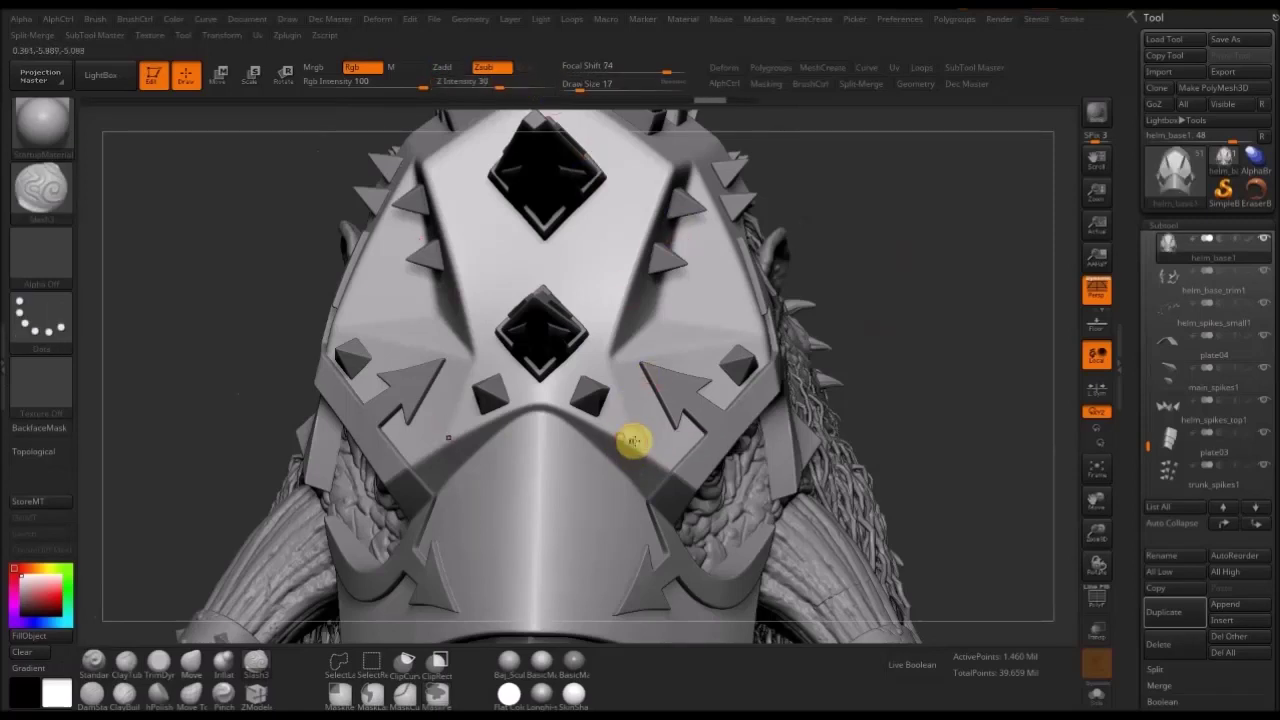
{"action": "key", "text": "bracketleft"}
{"action": "left_click_drag", "start_coordinate": [666, 446], "coordinate": [651, 474]}
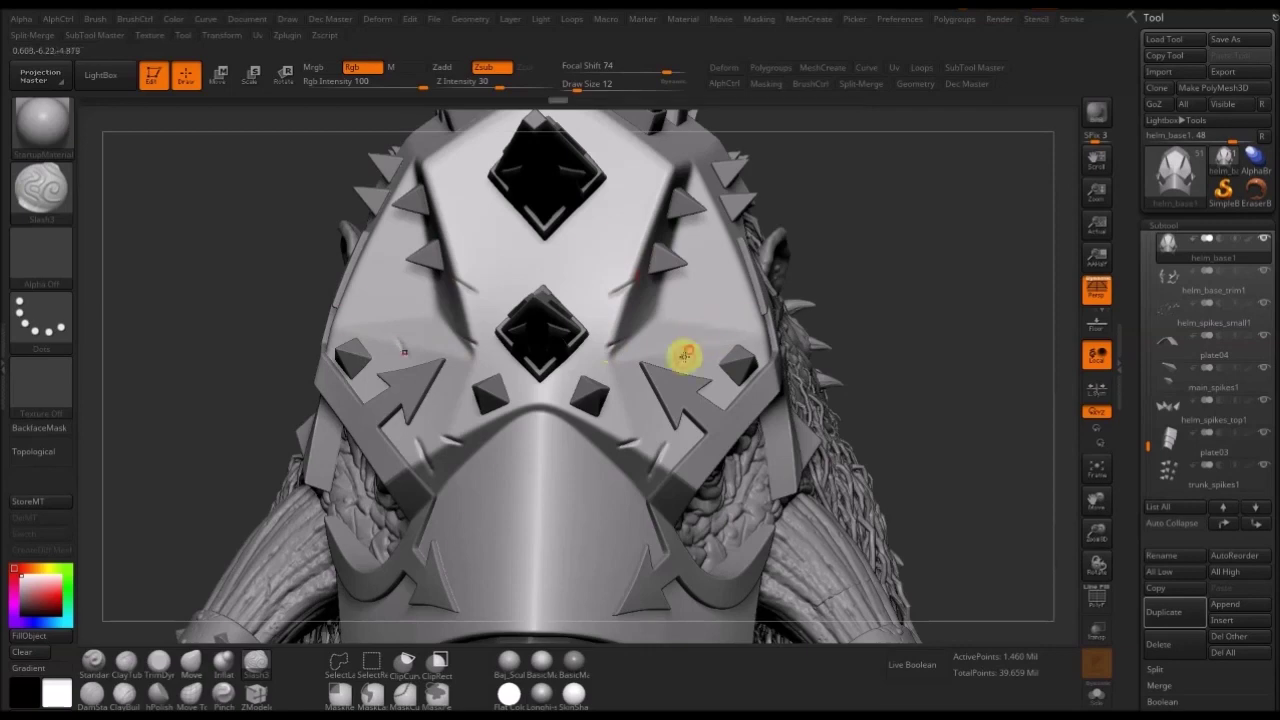
- View the helmet's whole front and undo the slash strokes
{"action": "left_click_drag", "start_coordinate": [881, 303], "coordinate": [654, 397], "text": "alt"}
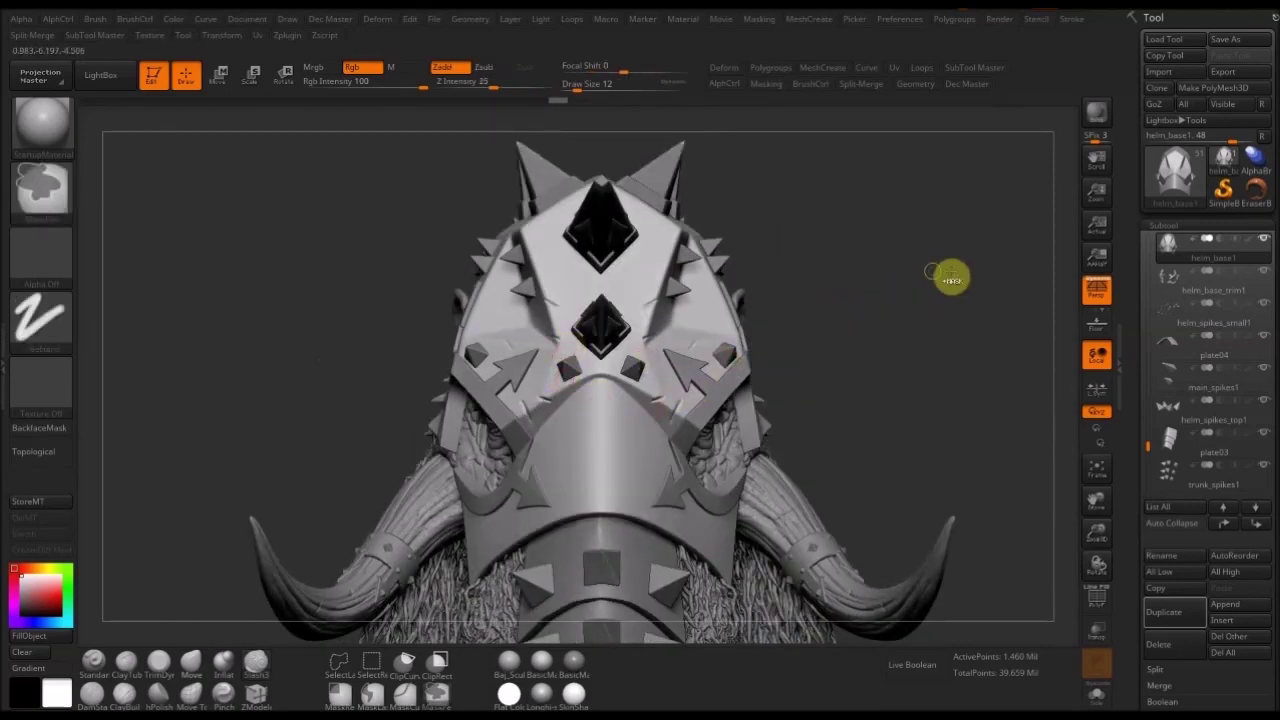
{"action": "key", "text": "ctrl+z"}
{"action": "key", "text": "ctrl+z"}
{"action": "key", "text": "ctrl+z"}
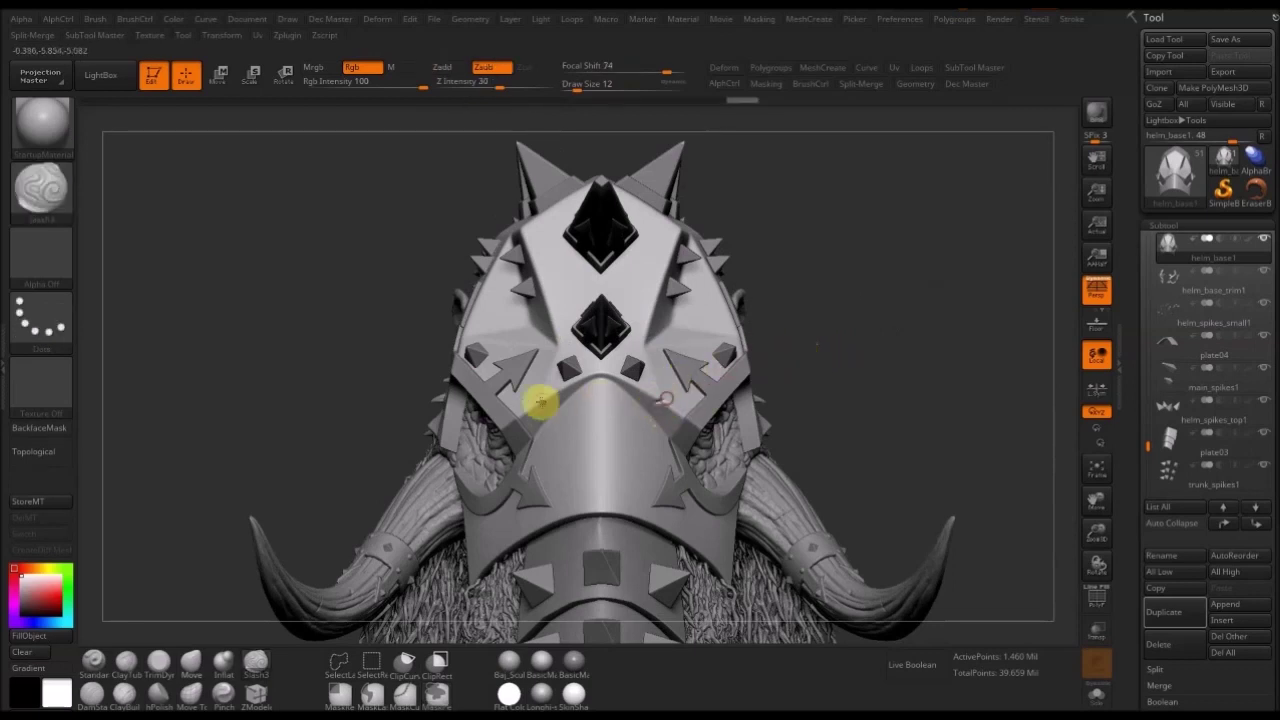
- Examine the helmet's large forms and ridge lines in a wider view of the head
{"action": "left_click_drag", "start_coordinate": [547, 405], "coordinate": [583, 412]}
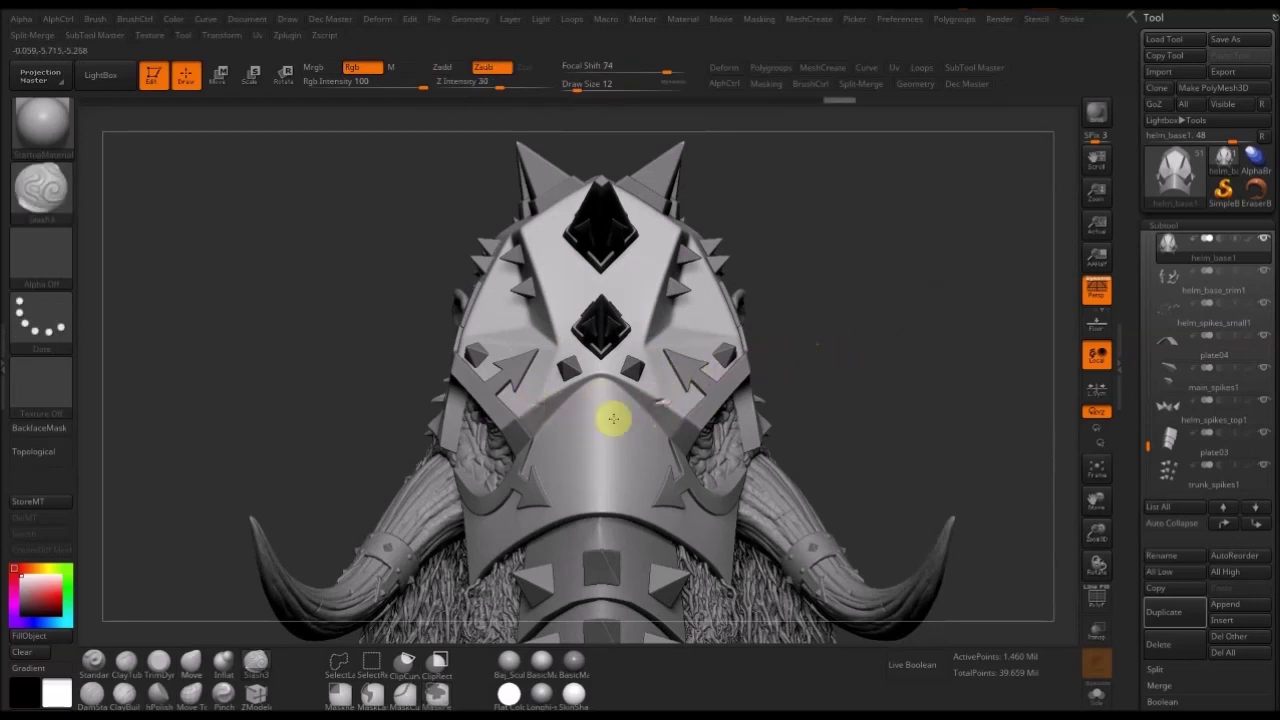
{"action": "right_click_drag", "start_coordinate": [623, 474], "coordinate": [591, 516]}
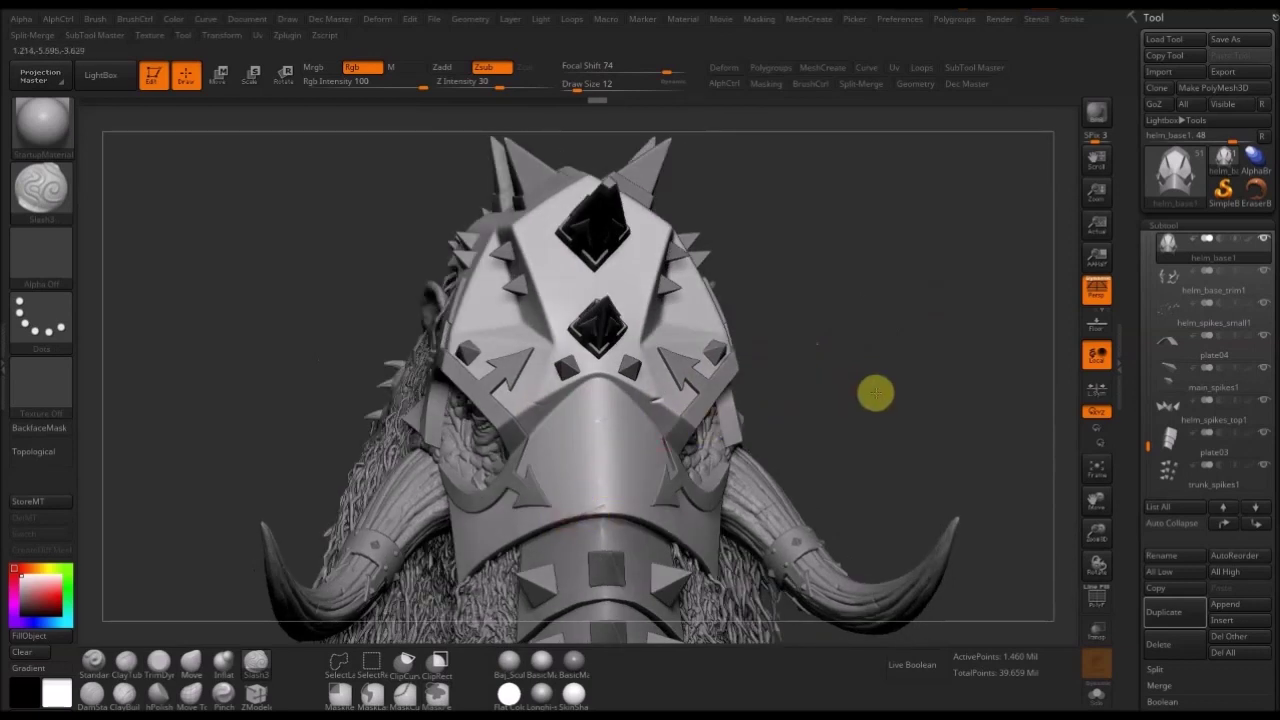
{"action": "left_click_drag", "start_coordinate": [876, 393], "coordinate": [660, 408]}
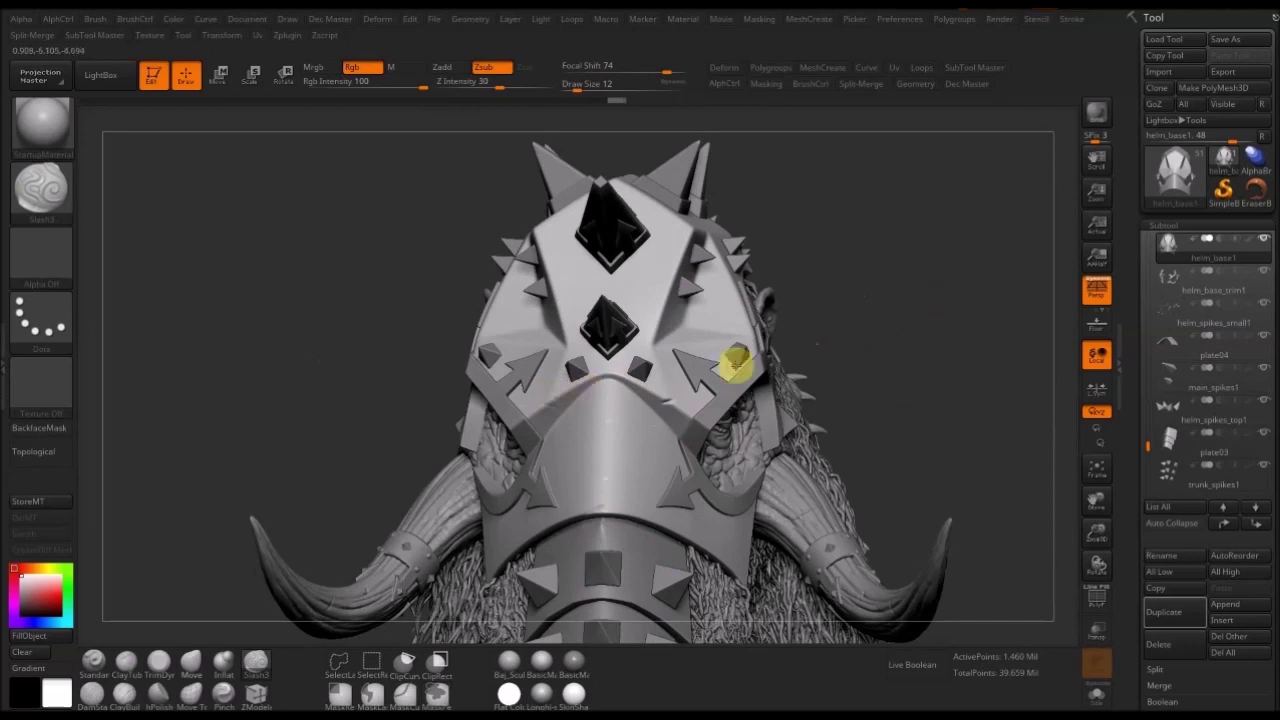
{"action": "left_click_drag", "start_coordinate": [900, 371], "coordinate": [606, 400]}
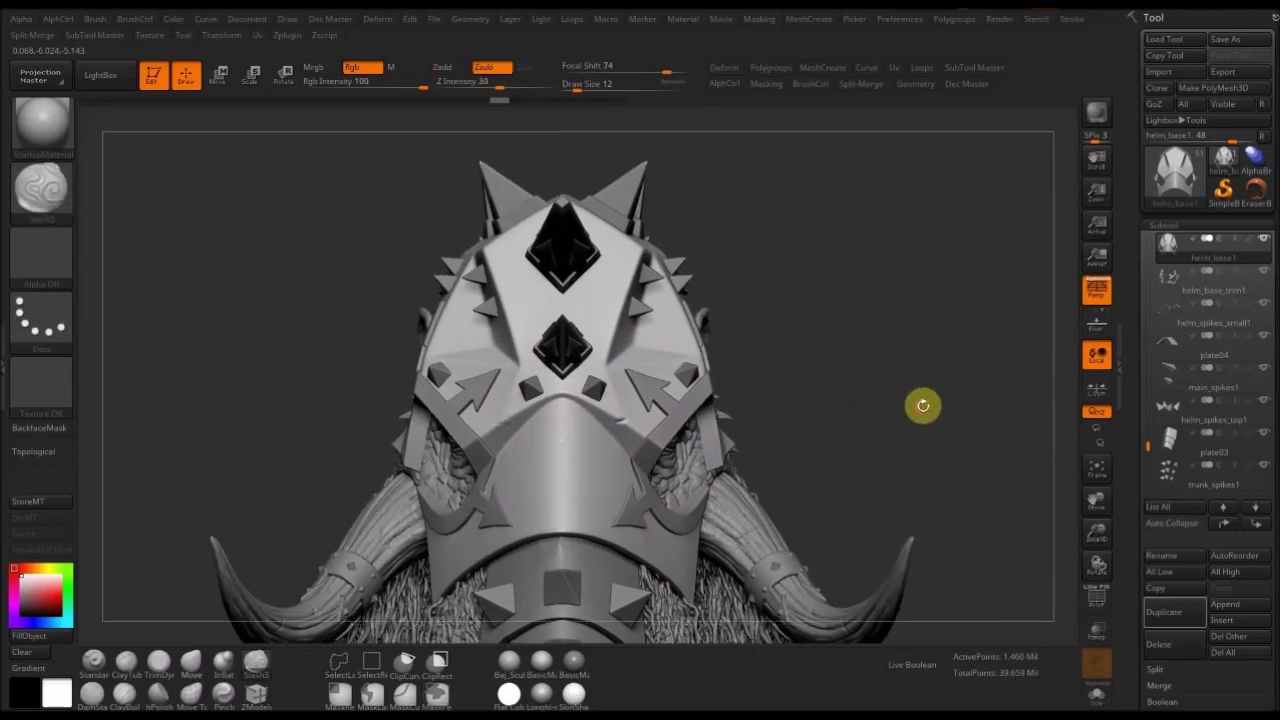
{"action": "left_click_drag", "start_coordinate": [908, 403], "coordinate": [672, 440]}
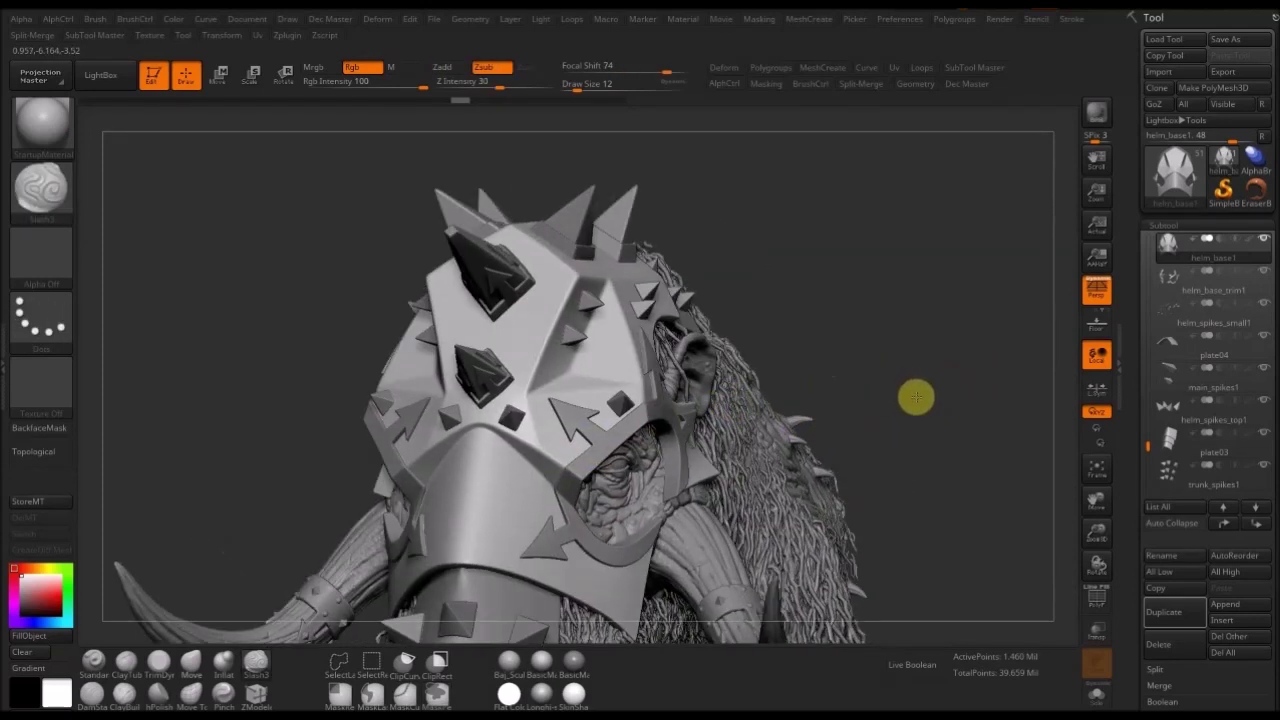
{"action": "left_click_drag", "start_coordinate": [916, 397], "coordinate": [843, 306], "text": "alt"}
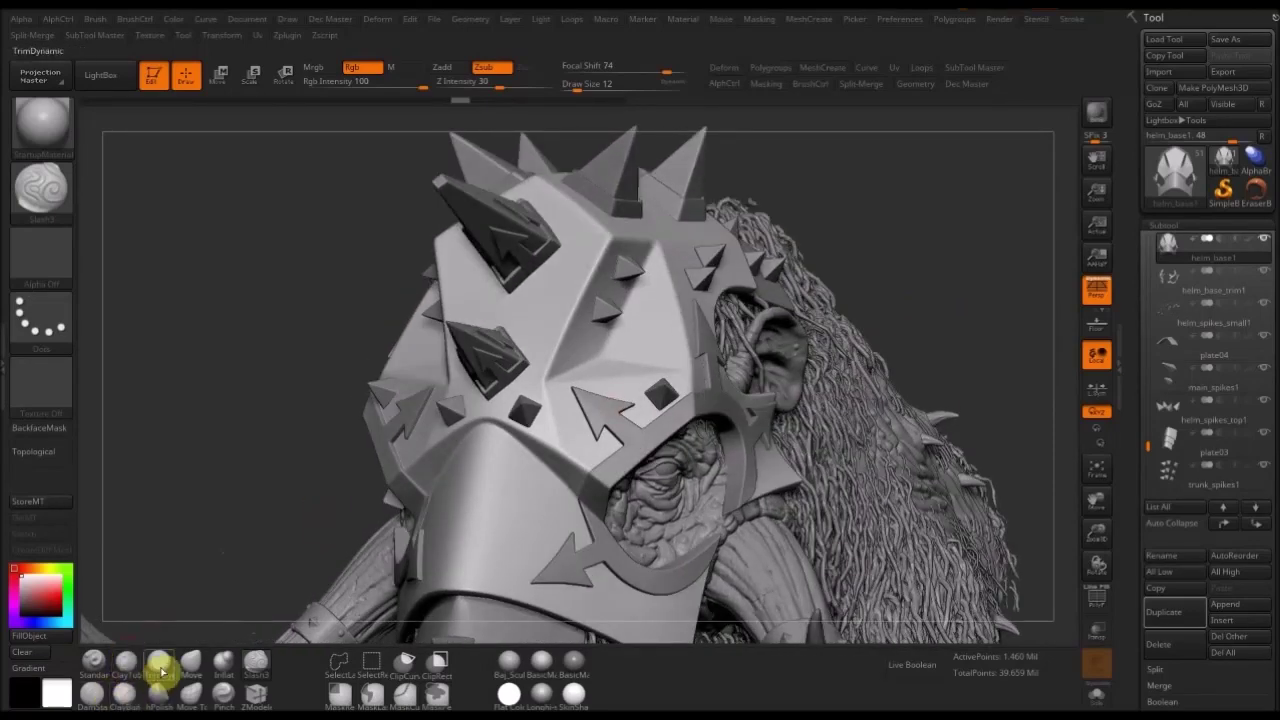
- Choose the TrimDynamic brush and add a sculpting layer named "primary" to helm_base1
{"action": "left_click", "coordinate": [158, 668]}
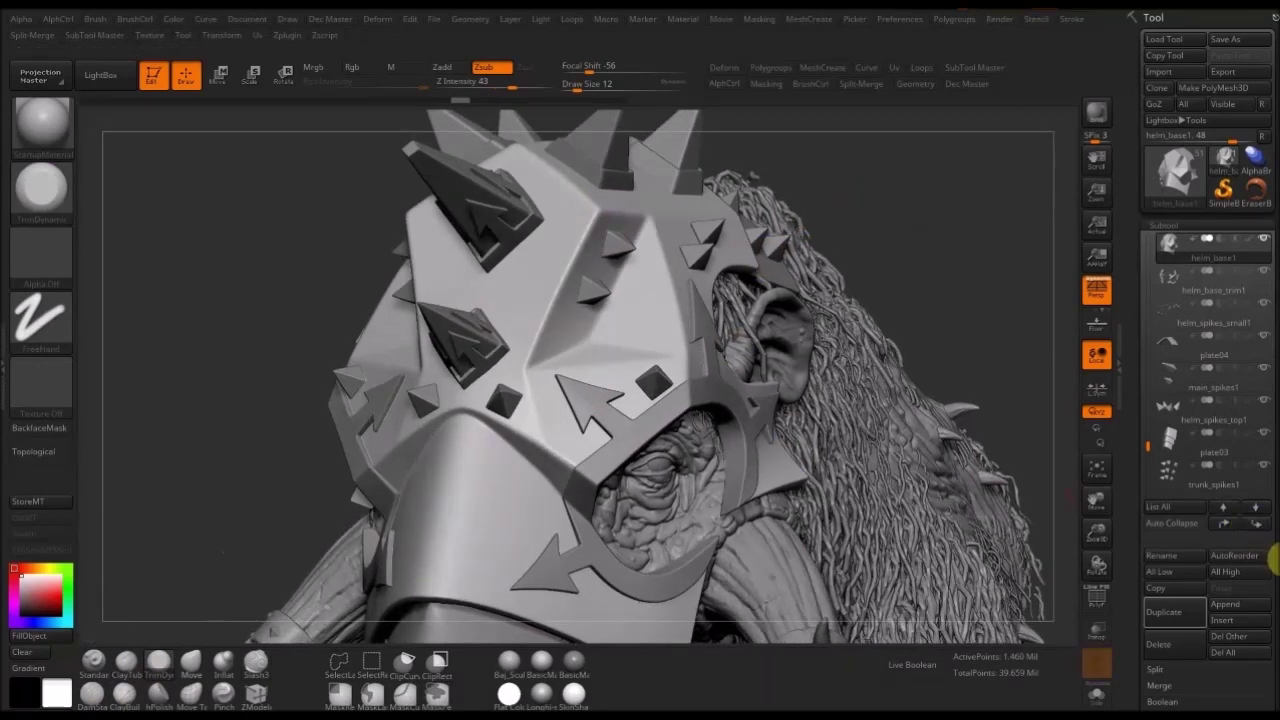
{"action": "scroll", "coordinate": [1272, 570], "scroll_direction": "down", "scroll_amount": 10}
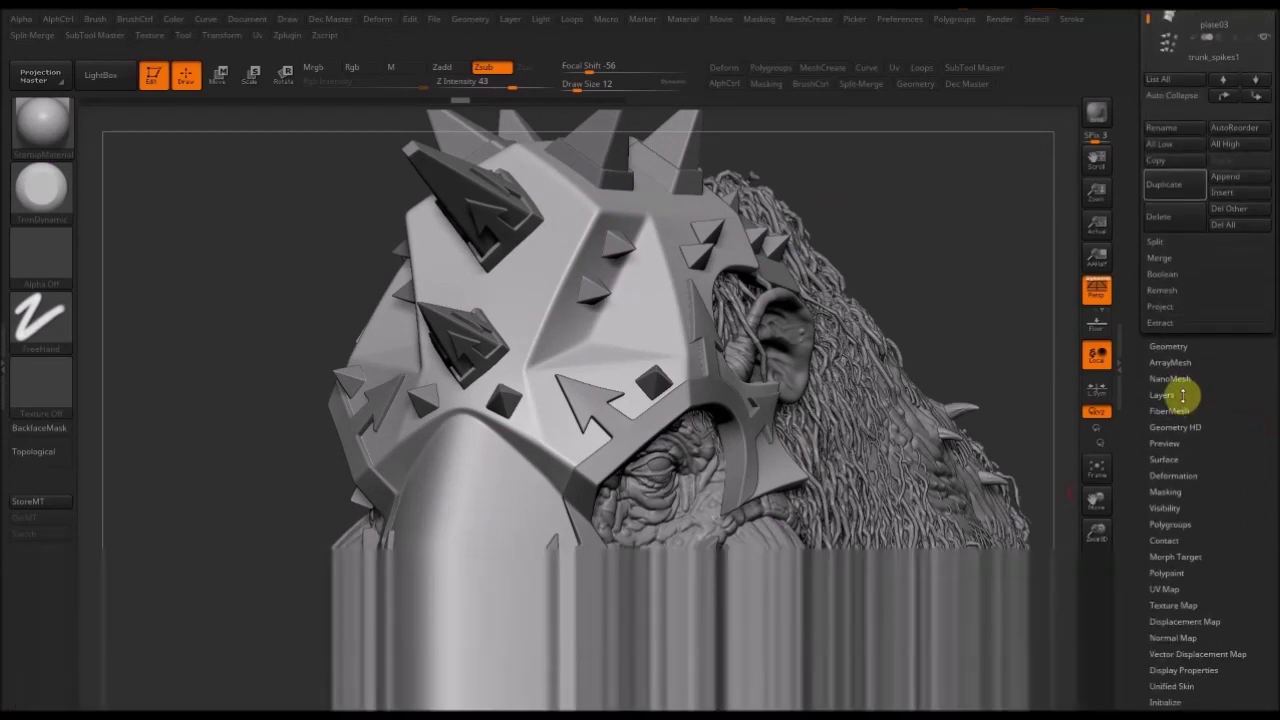
{"action": "scroll", "coordinate": [1240, 400], "scroll_direction": "down", "scroll_amount": 5}
{"action": "scroll", "coordinate": [1240, 338], "scroll_direction": "up", "scroll_amount": 6}
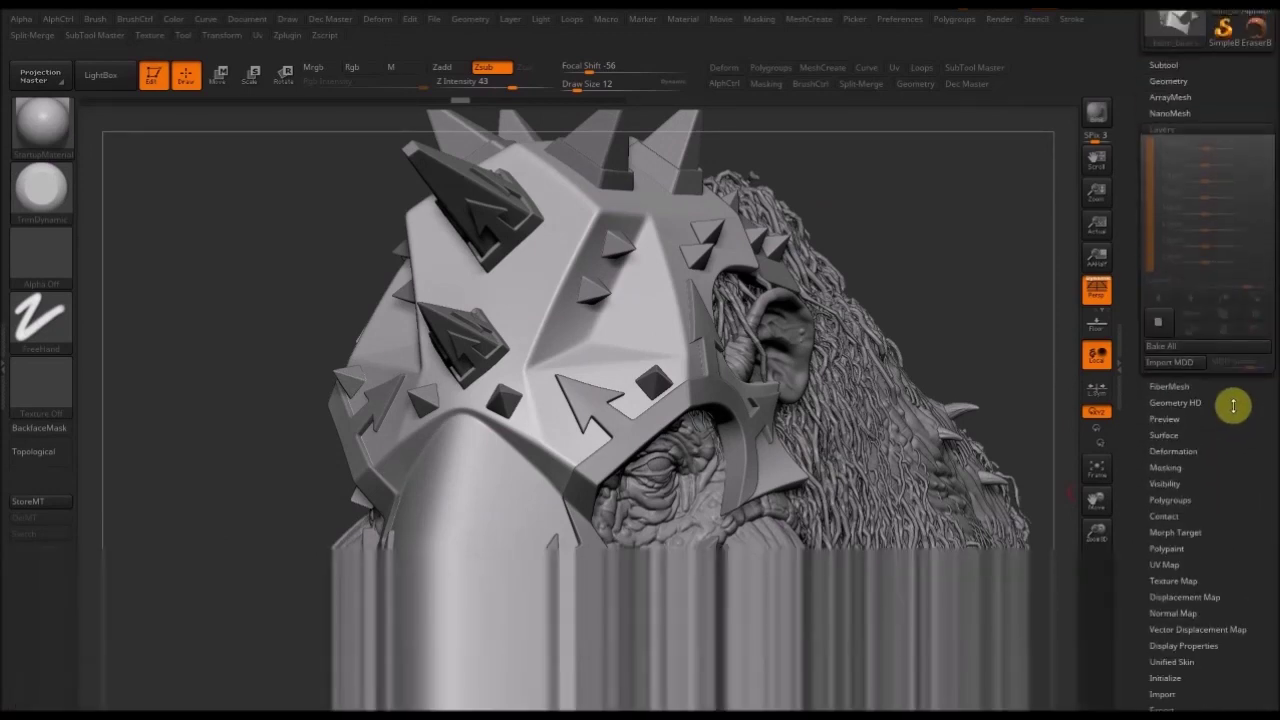
{"action": "left_click", "coordinate": [1192, 387]}
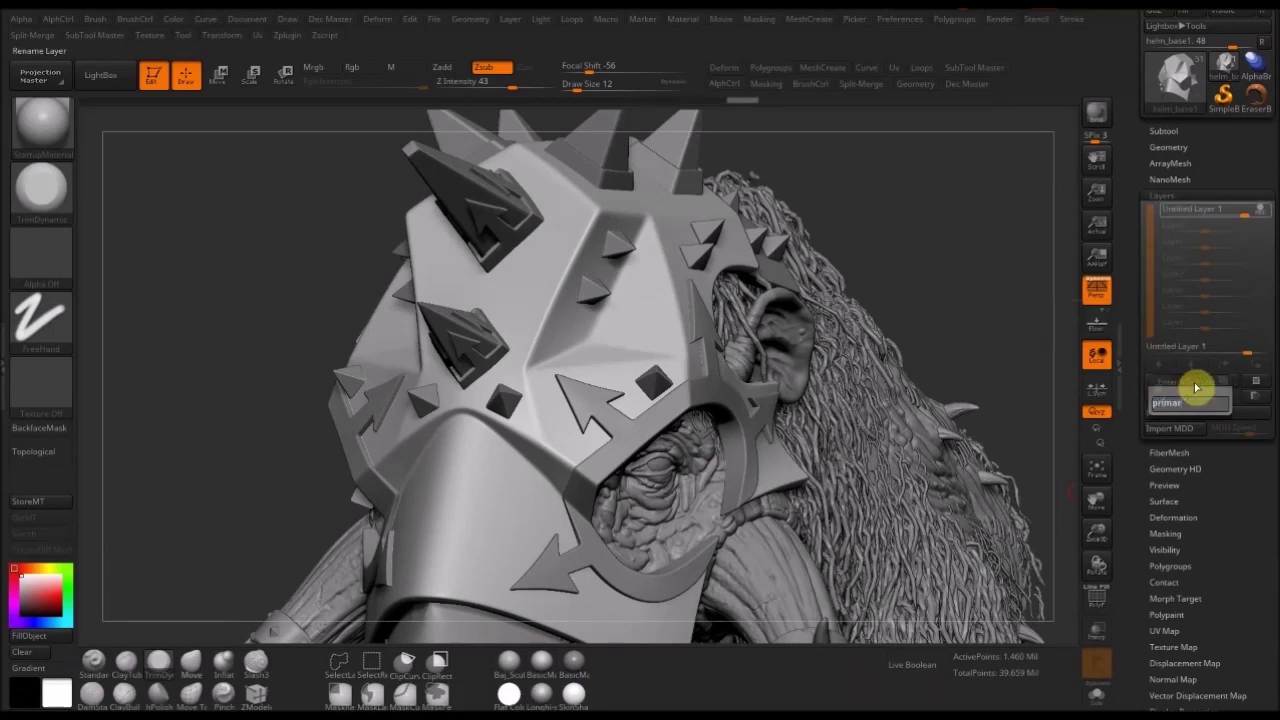
{"action": "type", "text": "primary"}
{"action": "key", "text": "Return"}
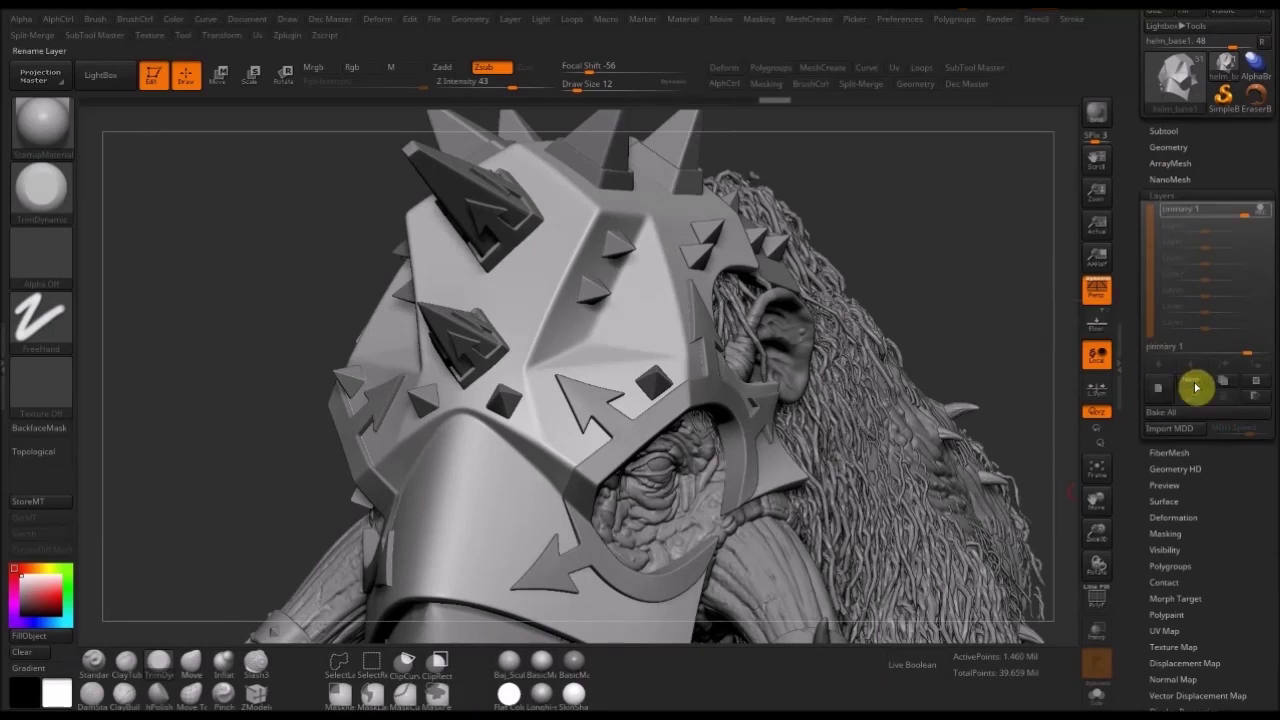
- Flatten the upper corners and rear edge of the helmet's side recess with TrimDynamic at draw size 25
{"action": "left_click_drag", "start_coordinate": [896, 193], "coordinate": [634, 207]}
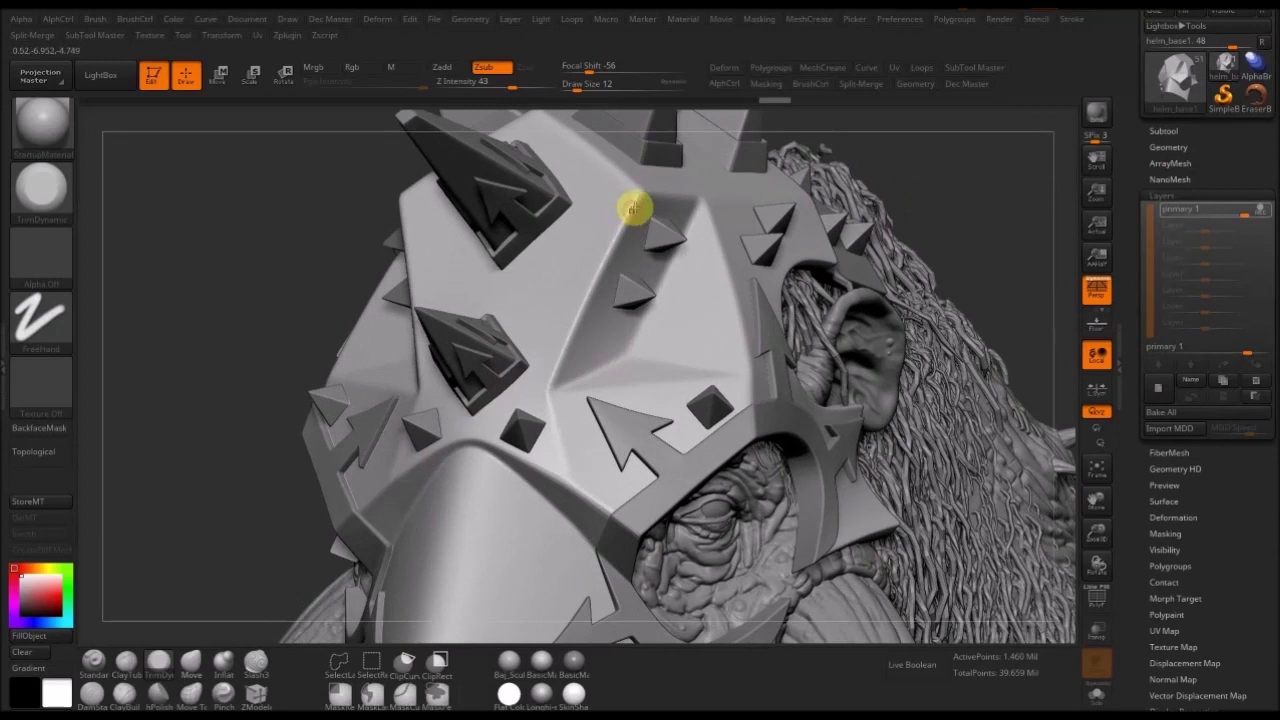
{"action": "key", "text": "bracketright"}
{"action": "left_click_drag", "start_coordinate": [886, 209], "coordinate": [827, 261], "text": "alt"}
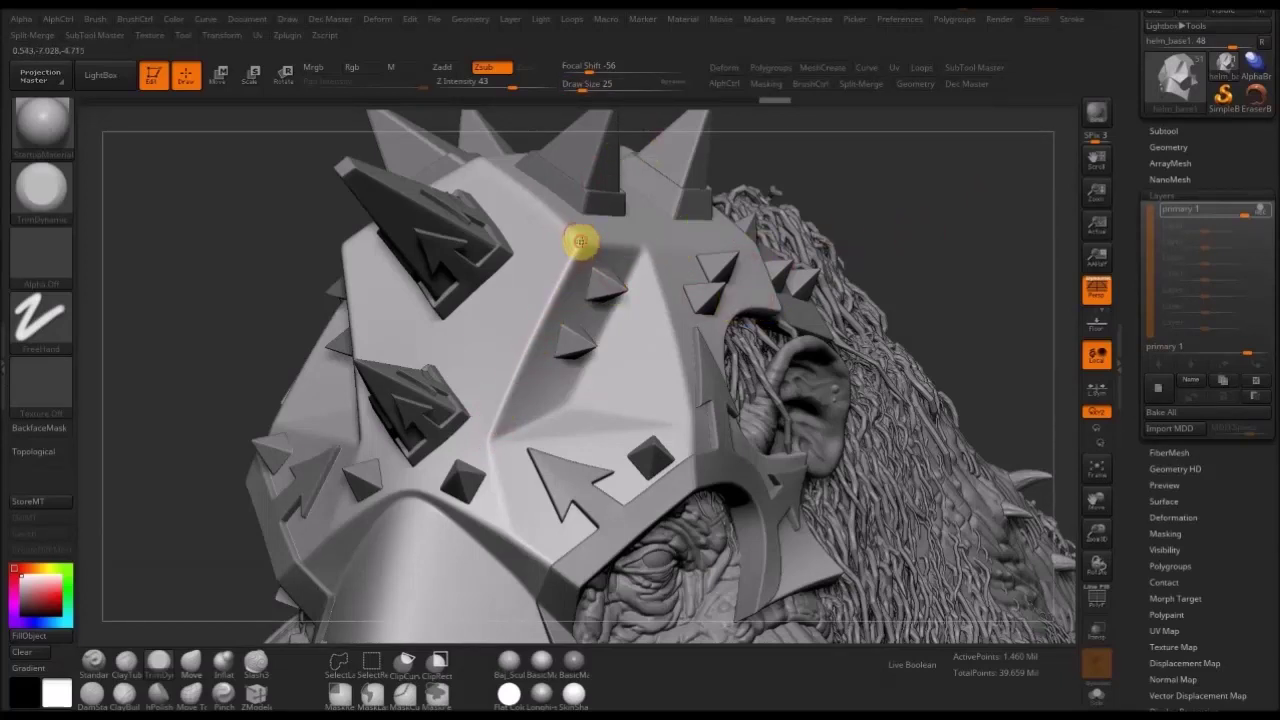
{"action": "mouse_move", "coordinate": [578, 241]}
{"action": "left_mouse_down"}
{"action": "mouse_move", "coordinate": [571, 260]}
{"action": "mouse_move", "coordinate": [583, 247]}
{"action": "left_mouse_up"}
{"action": "left_click_drag", "start_coordinate": [885, 196], "coordinate": [846, 192]}
{"action": "left_click_drag", "start_coordinate": [648, 243], "coordinate": [666, 289]}
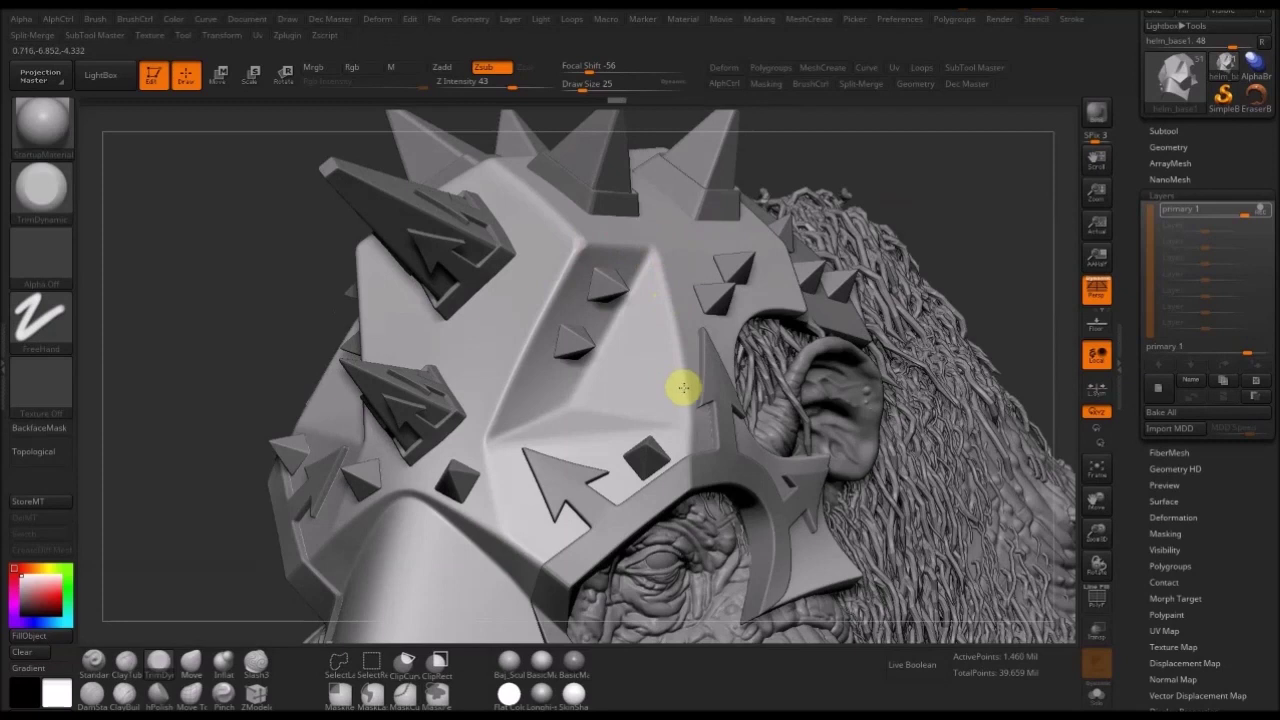
{"action": "left_click_drag", "start_coordinate": [688, 423], "coordinate": [671, 272]}
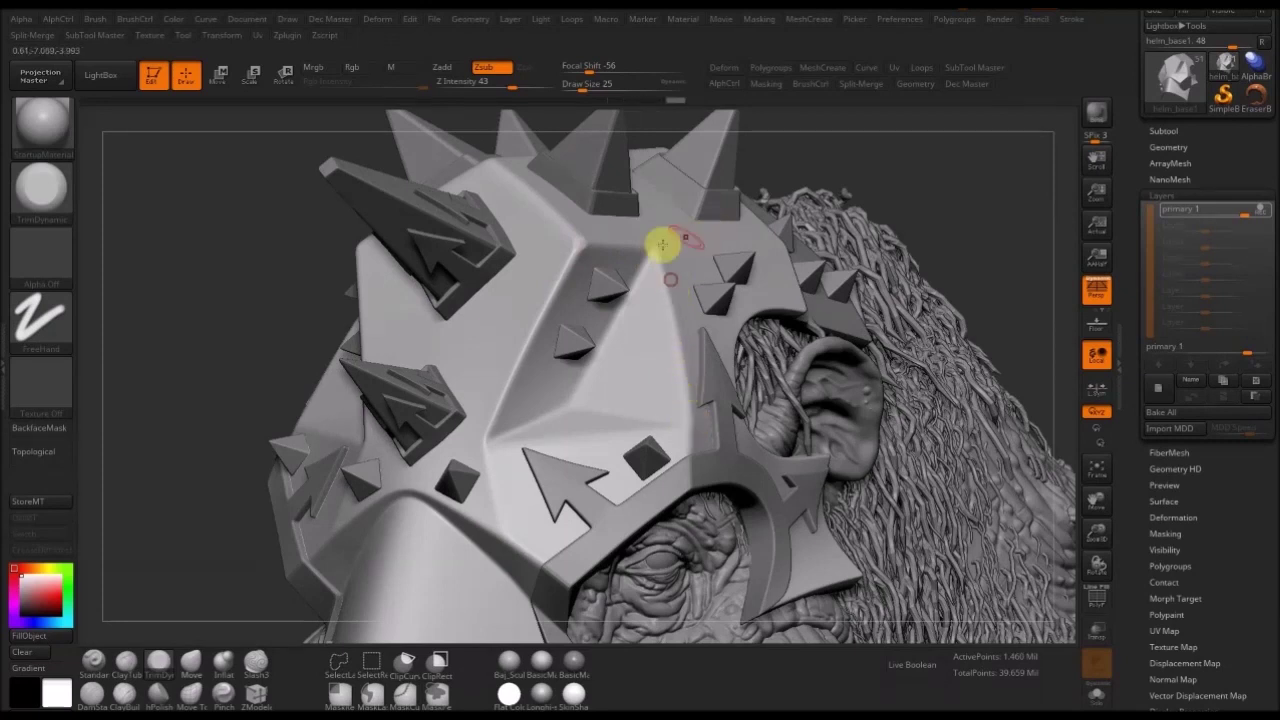
- Trim the recess's front ridge from its upper corner down to its lower tip at draw size 29
{"action": "mouse_move", "coordinate": [587, 242]}
{"action": "left_mouse_down"}
{"action": "mouse_move", "coordinate": [546, 297]}
{"action": "mouse_move", "coordinate": [557, 286]}
{"action": "mouse_move", "coordinate": [482, 442]}
{"action": "left_mouse_up"}
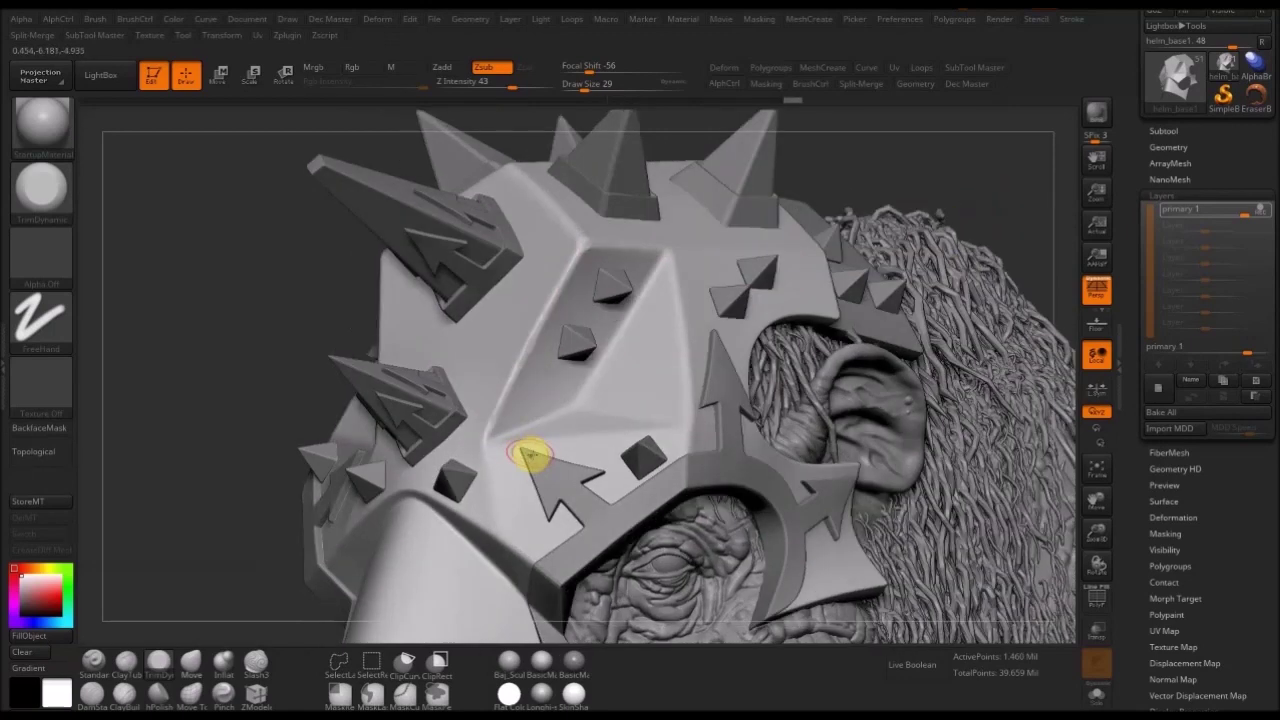
{"action": "left_click_drag", "start_coordinate": [528, 451], "coordinate": [490, 440]}
{"action": "mouse_move", "coordinate": [540, 323]}
{"action": "left_mouse_down"}
{"action": "mouse_move", "coordinate": [582, 241]}
{"action": "mouse_move", "coordinate": [577, 252]}
{"action": "mouse_move", "coordinate": [597, 243]}
{"action": "left_mouse_up"}
{"action": "key", "text": "]"}
{"action": "key", "text": "]"}
{"action": "right_click_drag", "start_coordinate": [691, 303], "coordinate": [662, 257]}
{"action": "mouse_move", "coordinate": [661, 257]}
{"action": "left_mouse_down"}
{"action": "mouse_move", "coordinate": [634, 334]}
{"action": "mouse_move", "coordinate": [505, 445]}
{"action": "left_mouse_up"}
{"action": "key", "text": "["}
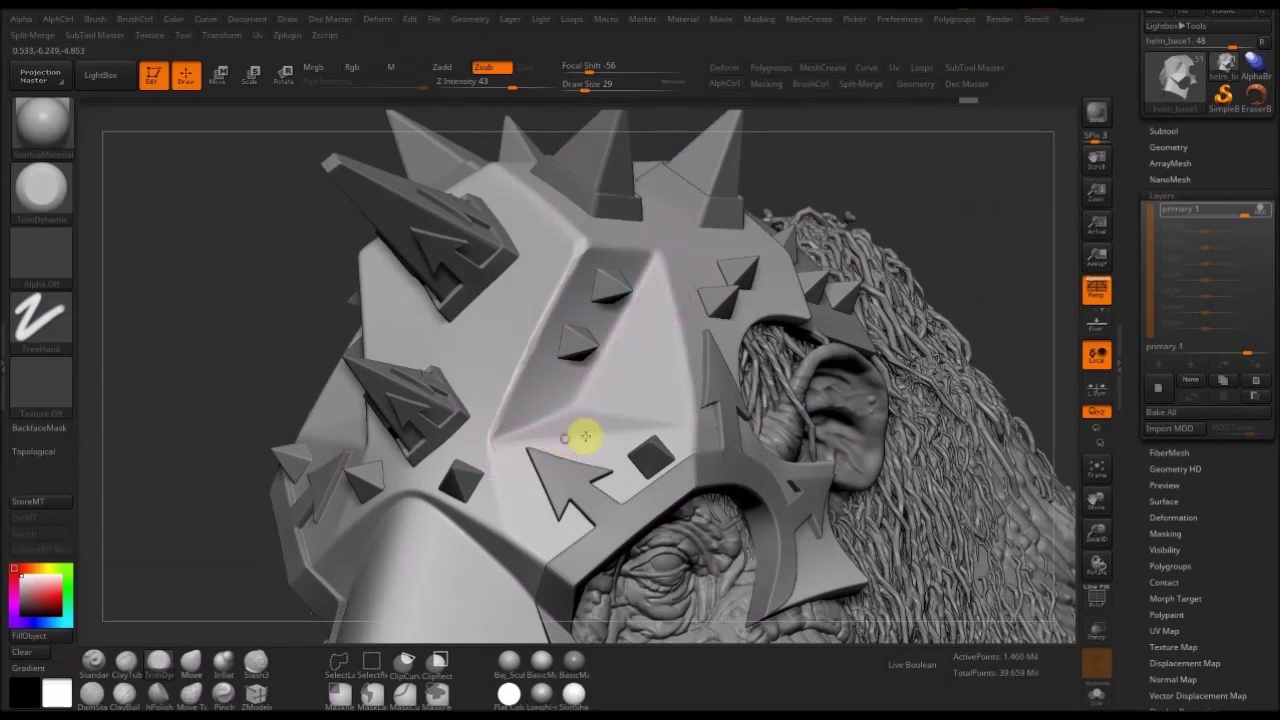
- Trim the recess's lower edge, then bevel its lower tip and upper front corner at draw size 37
{"action": "left_click_drag", "start_coordinate": [631, 429], "coordinate": [673, 425]}
{"action": "key", "text": "]"}
{"action": "left_click_drag", "start_coordinate": [494, 464], "coordinate": [494, 426]}
{"action": "right_click_drag", "start_coordinate": [581, 245], "coordinate": [582, 236]}
{"action": "mouse_move", "coordinate": [574, 226]}
{"action": "left_mouse_down"}
{"action": "mouse_move", "coordinate": [517, 154]}
{"action": "mouse_move", "coordinate": [586, 238]}
{"action": "left_mouse_up"}
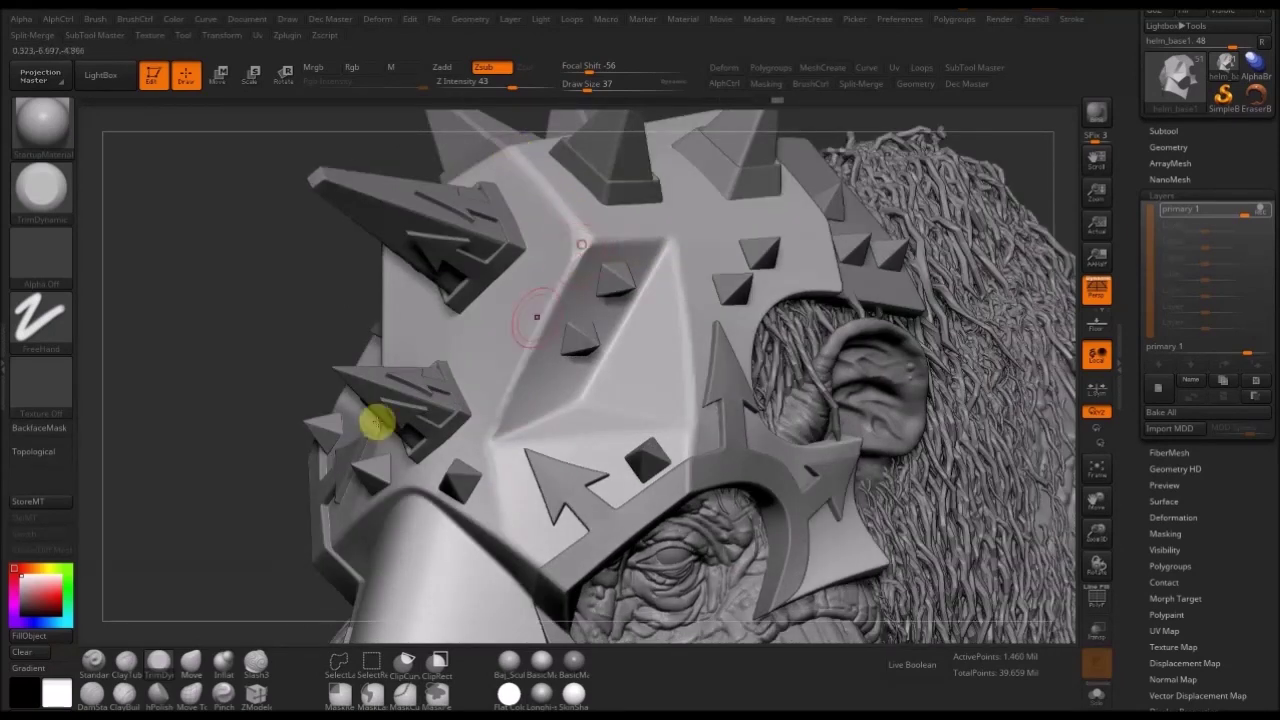
- Flatten the long forehead ridges on both sides of the helmet's central plate at draw size 37
{"action": "left_click_drag", "start_coordinate": [267, 398], "coordinate": [509, 289]}
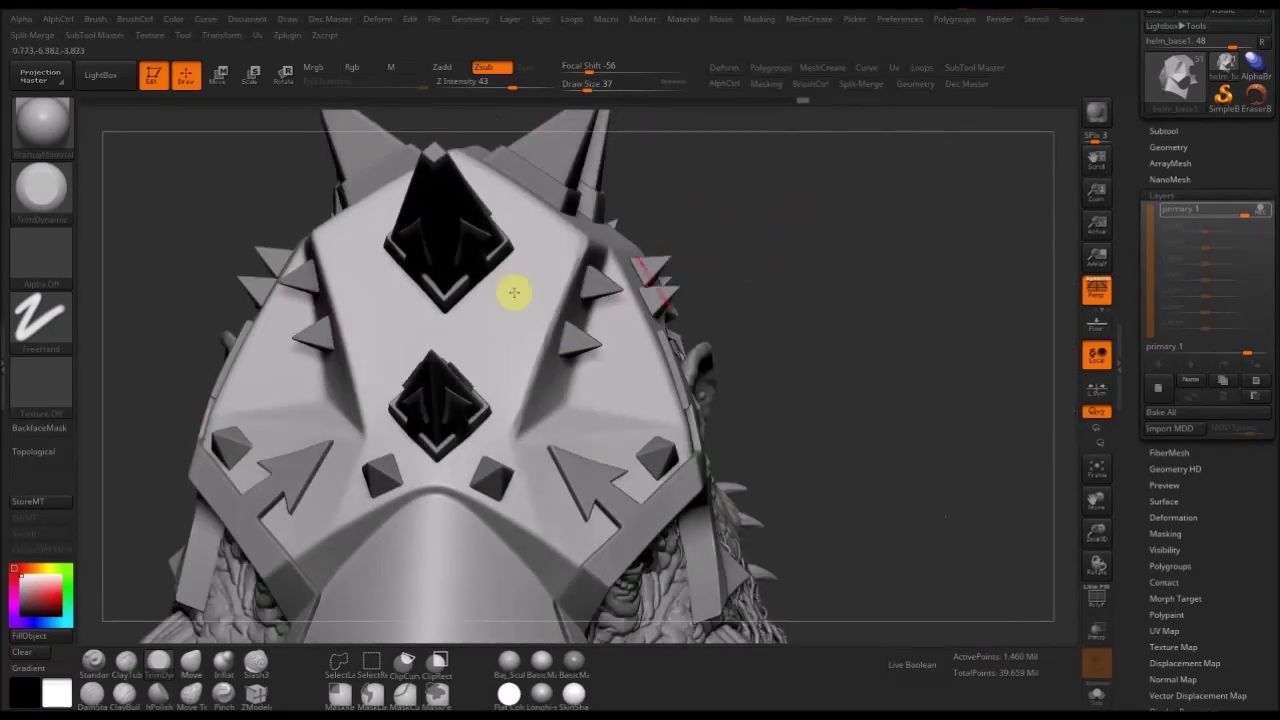
{"action": "left_click_drag", "start_coordinate": [847, 286], "coordinate": [719, 283]}
{"action": "left_click_drag", "start_coordinate": [366, 315], "coordinate": [331, 251]}
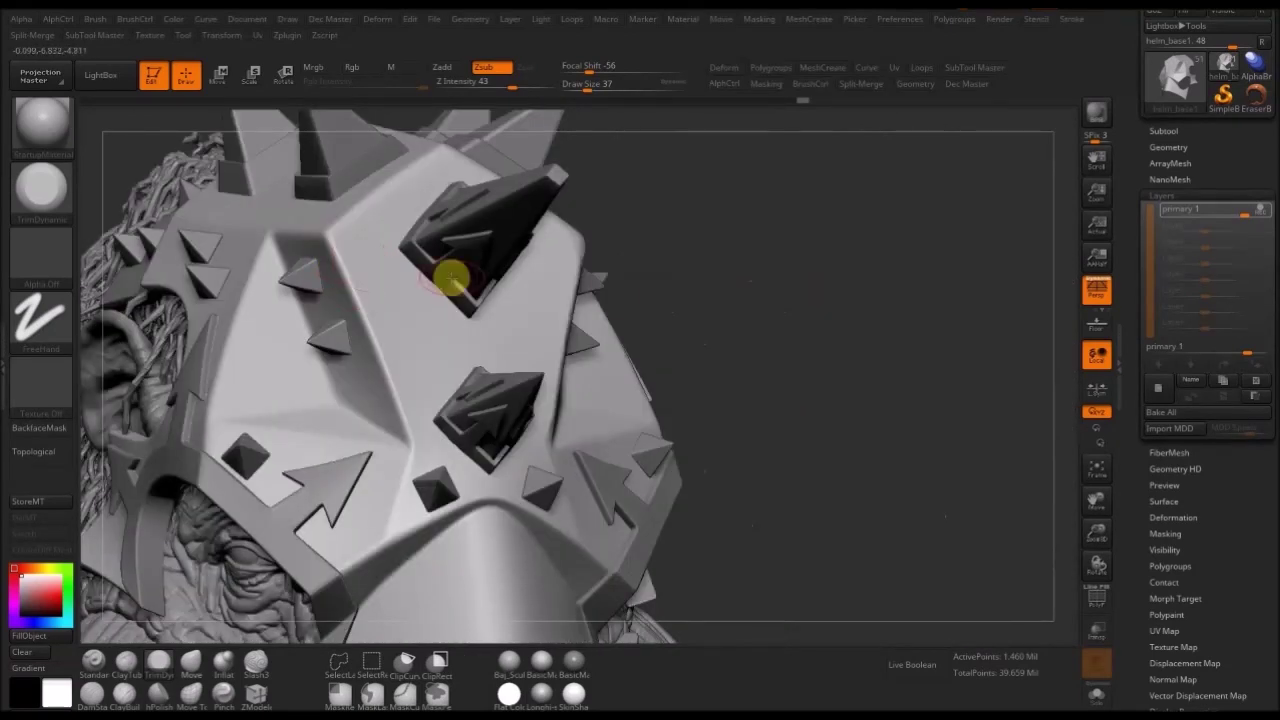
{"action": "left_click_drag", "start_coordinate": [890, 363], "coordinate": [855, 358]}
{"action": "left_click_drag", "start_coordinate": [588, 238], "coordinate": [486, 451]}
{"action": "left_click_drag", "start_coordinate": [590, 243], "coordinate": [543, 320]}
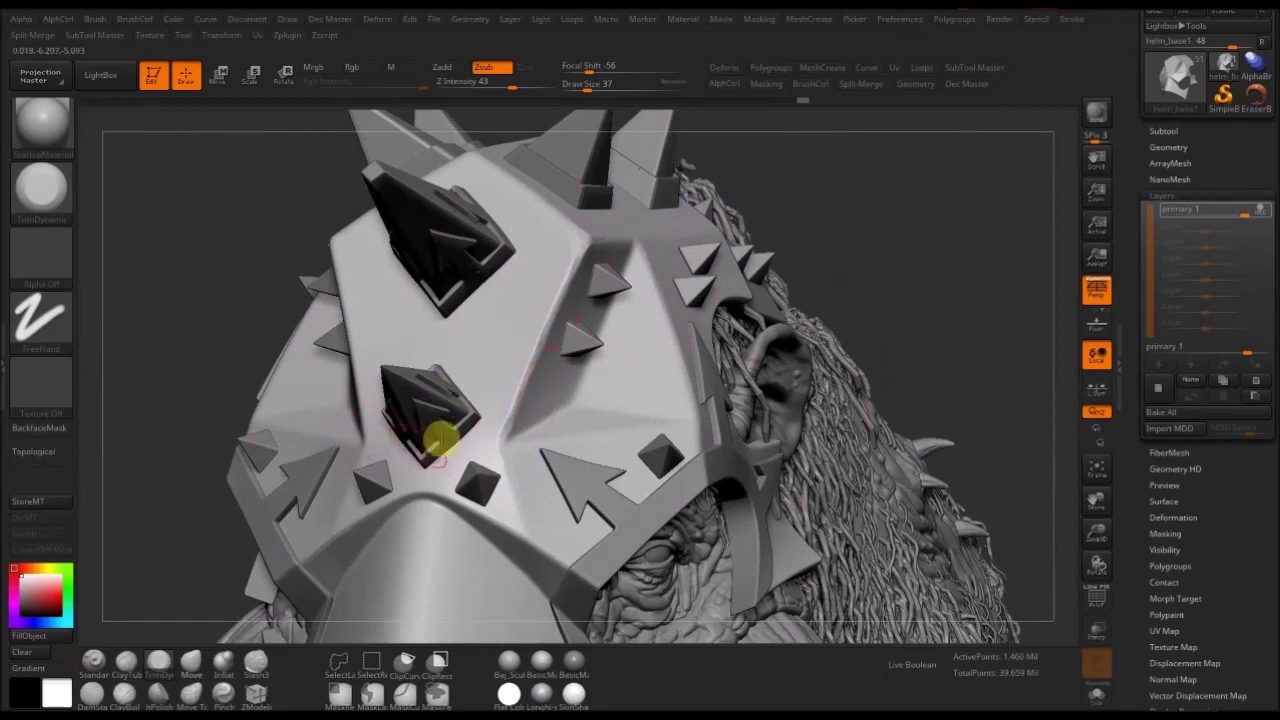
- Soften the side recess's lower edge from its front tip to its rear corner at draw size 31
{"action": "left_click", "coordinate": [522, 443]}
{"action": "left_click_drag", "start_coordinate": [555, 439], "coordinate": [579, 434]}
{"action": "left_click_drag", "start_coordinate": [880, 291], "coordinate": [902, 292]}
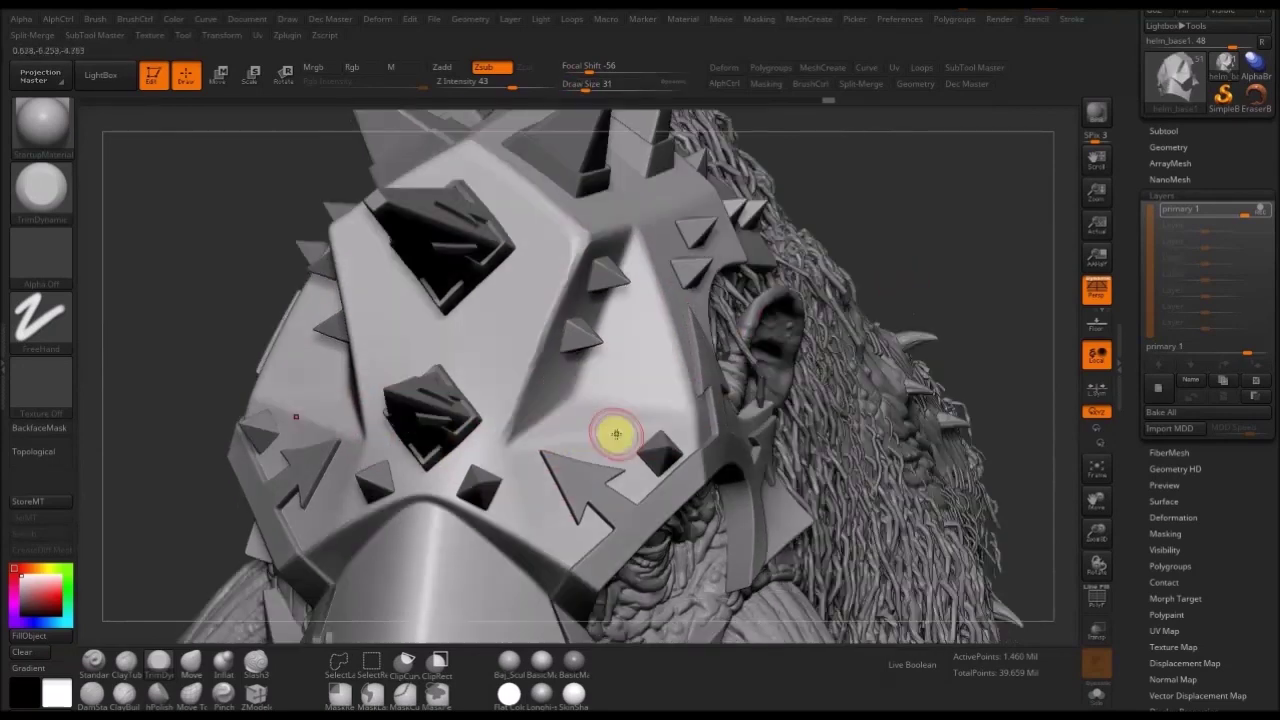
{"action": "left_click", "coordinate": [688, 410]}
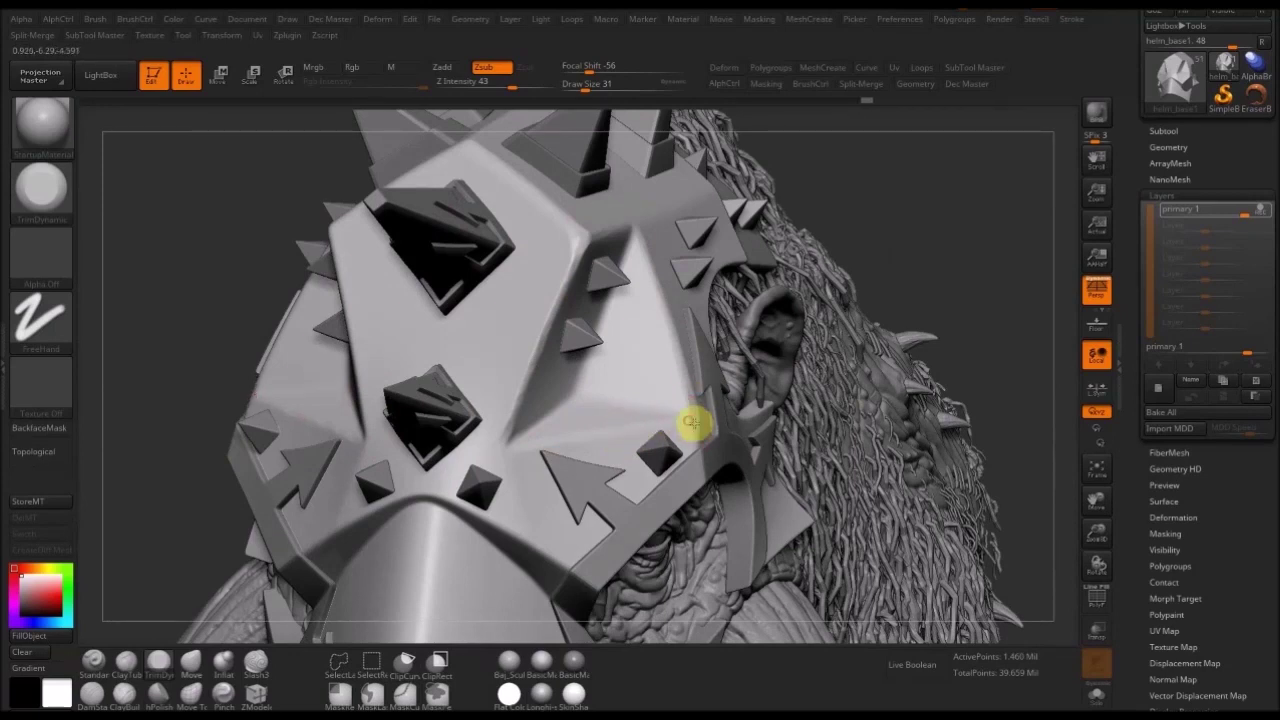
- Trim the lower edge of the helmet's side forehead recess with the TrimDynamic brush at draw size 37
{"action": "key", "text": "]"}
{"action": "left_click_drag", "start_coordinate": [690, 422], "coordinate": [503, 436]}
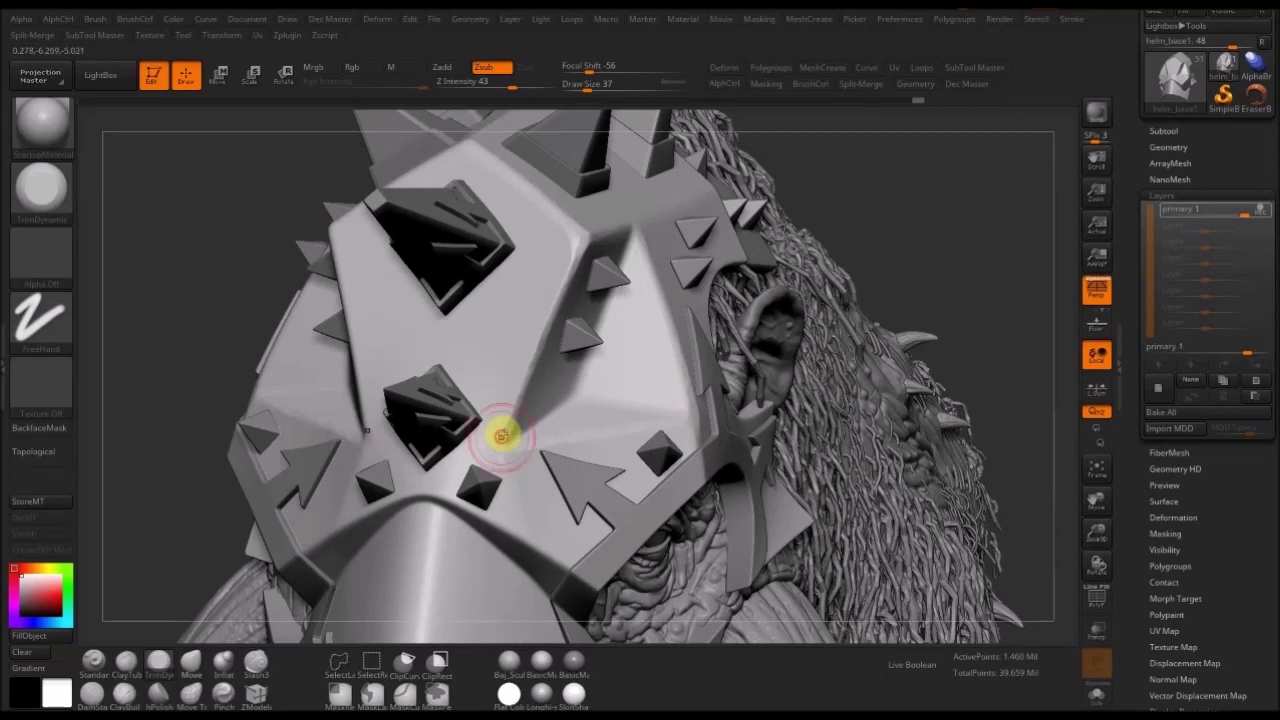
{"action": "right_click_drag", "start_coordinate": [691, 203], "coordinate": [617, 231]}
- Trim and smooth the ridge and upper corner of the forehead recess at draw size 33
{"action": "key", "text": "s"}
{"action": "left_click", "coordinate": [617, 231]}
{"action": "mouse_move", "coordinate": [657, 236]}
{"action": "left_mouse_down"}
{"action": "mouse_move", "coordinate": [551, 300]}
{"action": "mouse_move", "coordinate": [603, 229]}
{"action": "left_mouse_up"}
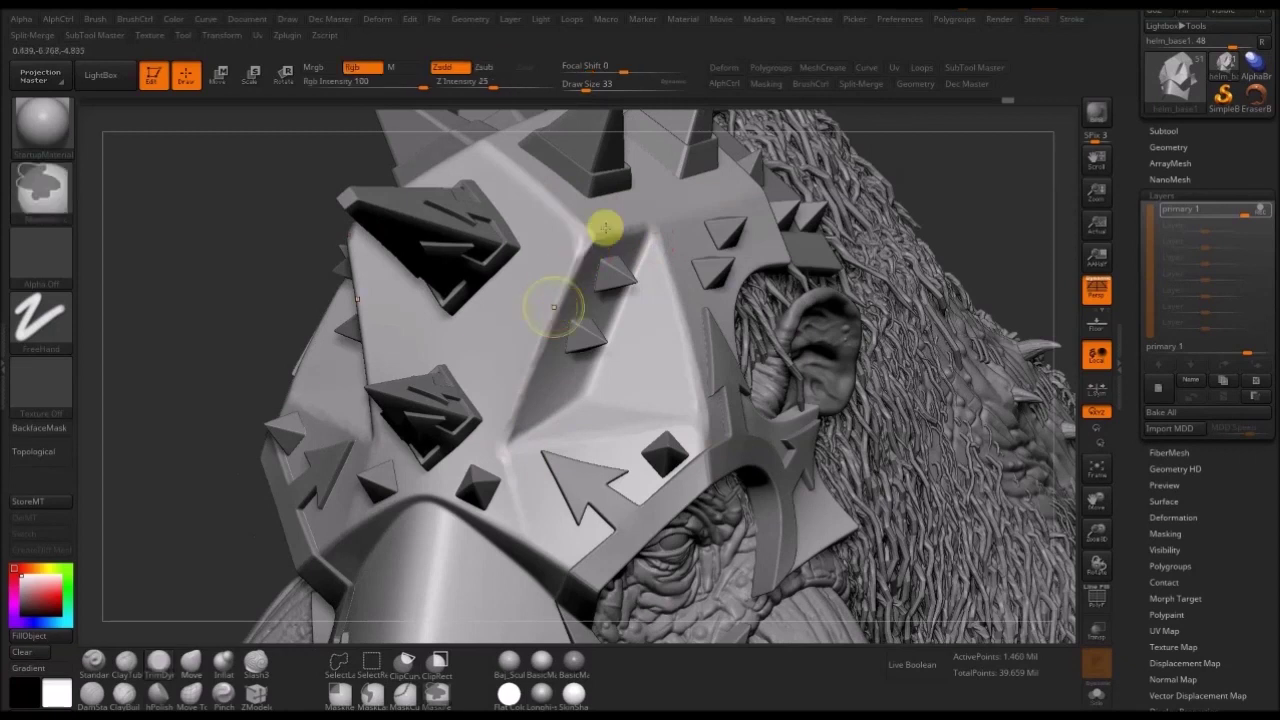
{"action": "key", "text": "s"}
{"action": "left_click", "coordinate": [584, 240]}
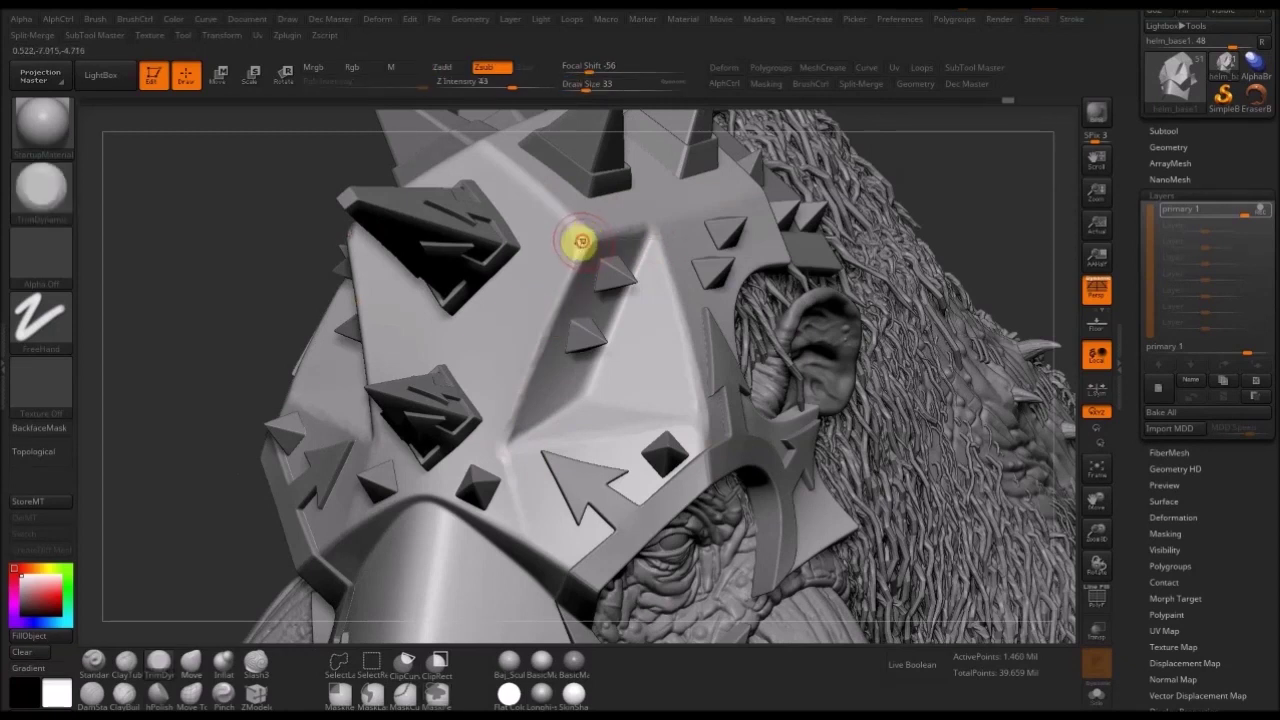
{"action": "mouse_move", "coordinate": [957, 190]}
{"action": "left_mouse_down"}
{"action": "mouse_move", "coordinate": [729, 349]}
{"action": "mouse_move", "coordinate": [386, 443]}
{"action": "mouse_move", "coordinate": [574, 437]}
{"action": "mouse_move", "coordinate": [532, 450]}
{"action": "left_mouse_up"}
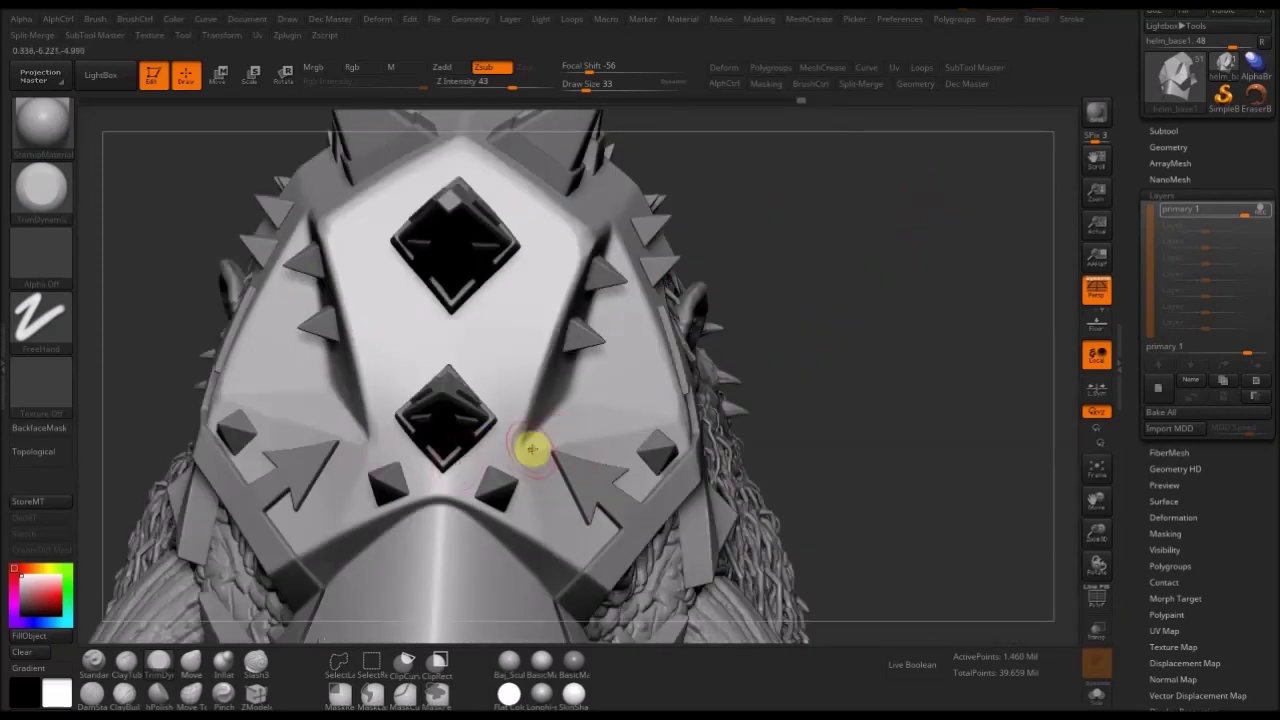
{"action": "left_click_drag", "start_coordinate": [910, 356], "coordinate": [557, 429]}
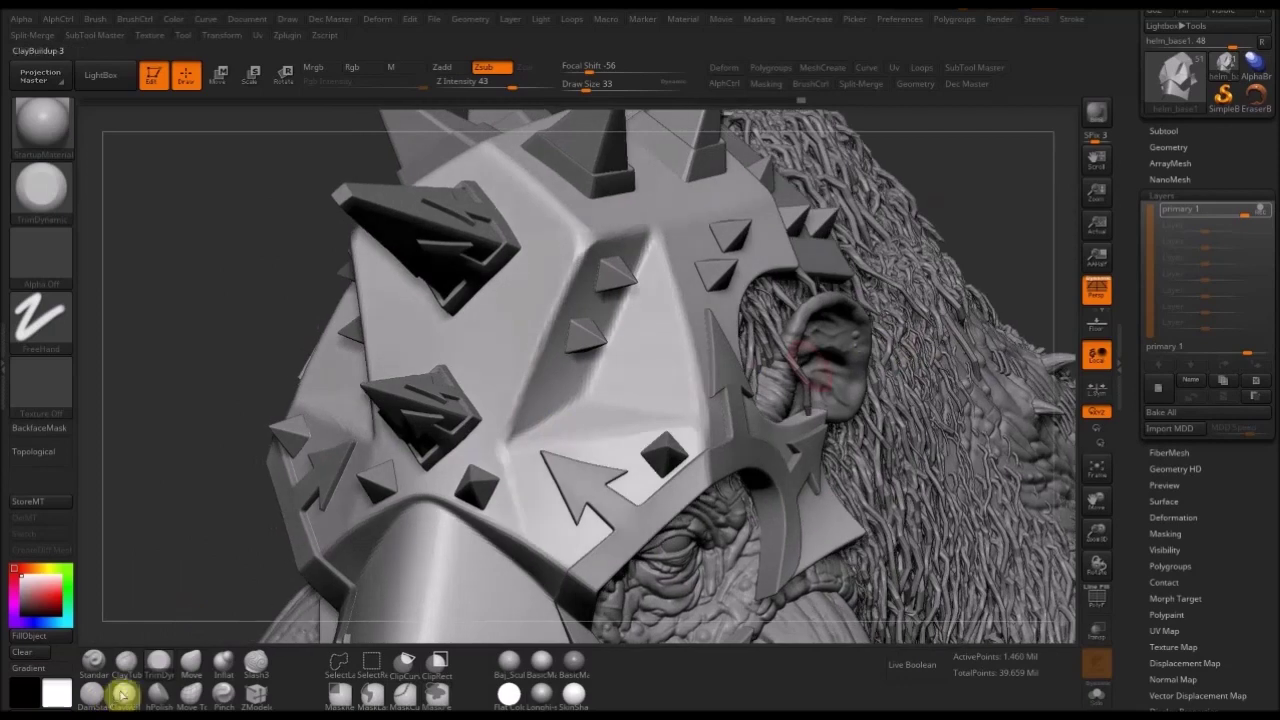
- Polish the upper corner of the forehead recess with the hPolish brush at draw size 25
{"action": "left_click", "coordinate": [223, 660]}
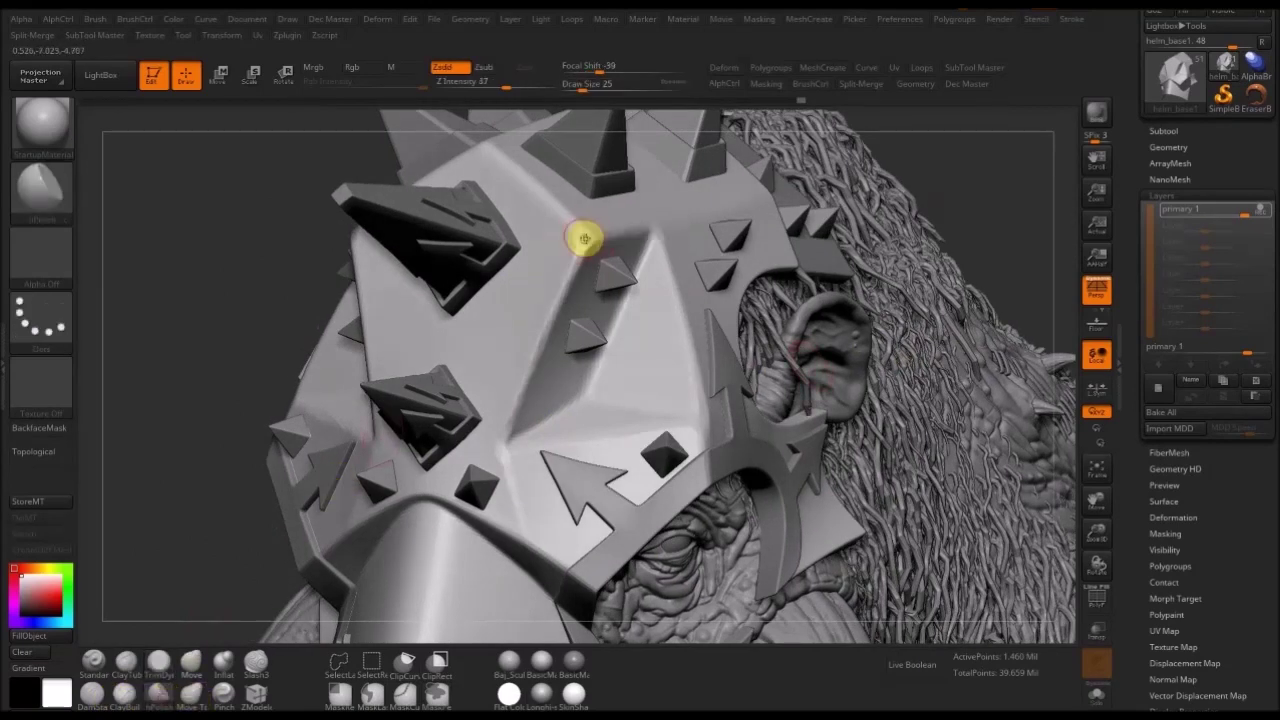
{"action": "left_click", "coordinate": [46, 195]}
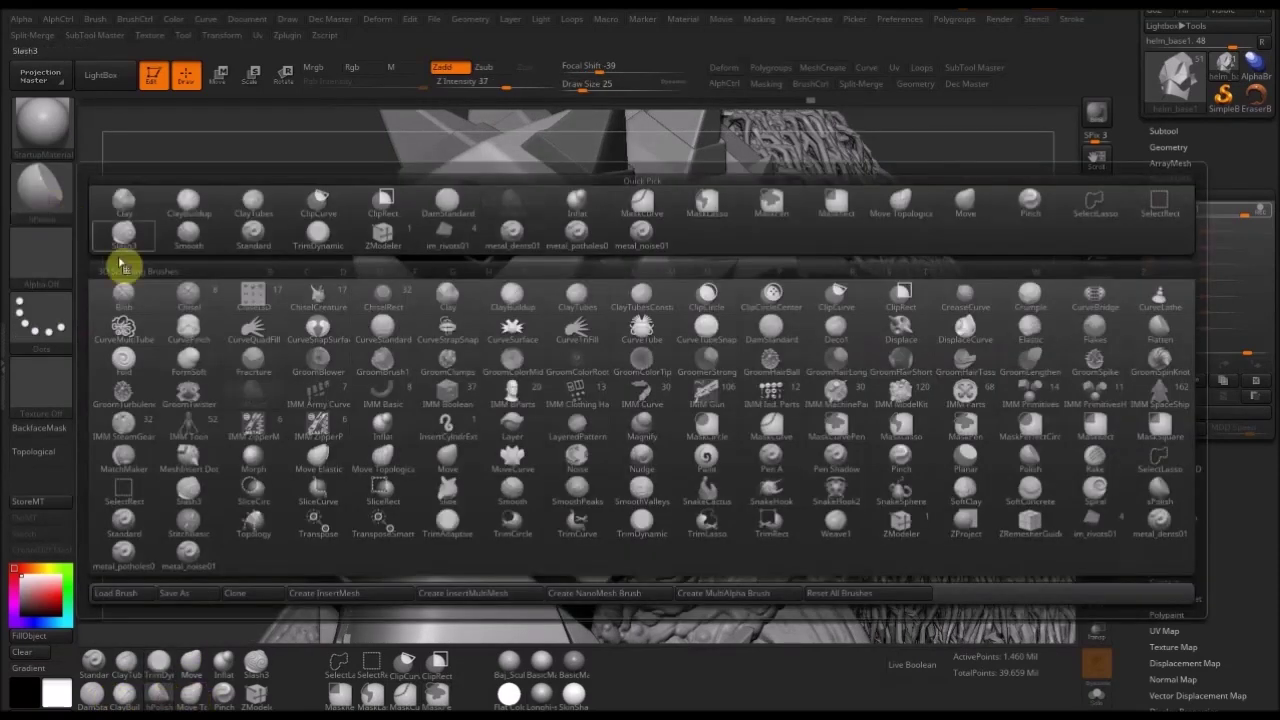
{"action": "left_click", "coordinate": [575, 248]}
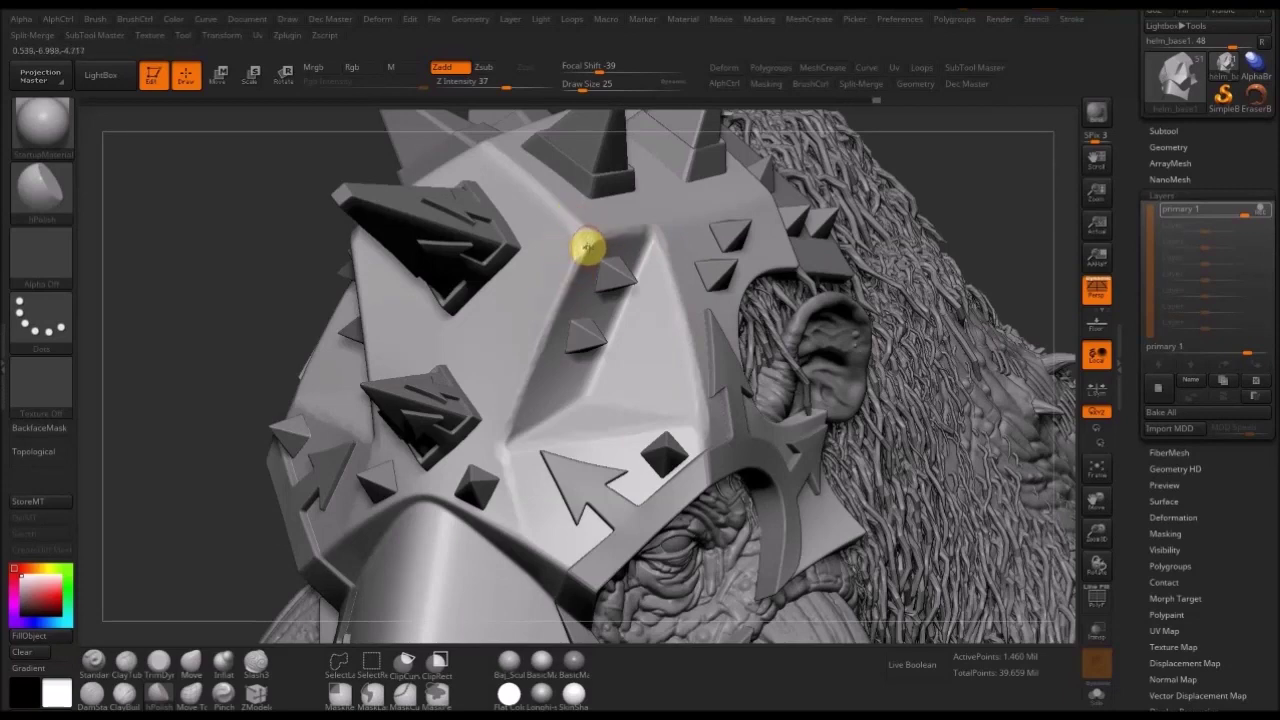
- Refine the edges around the forehead recess with the TrimDynamic brush at draw size 22
{"action": "left_click", "coordinate": [159, 662]}
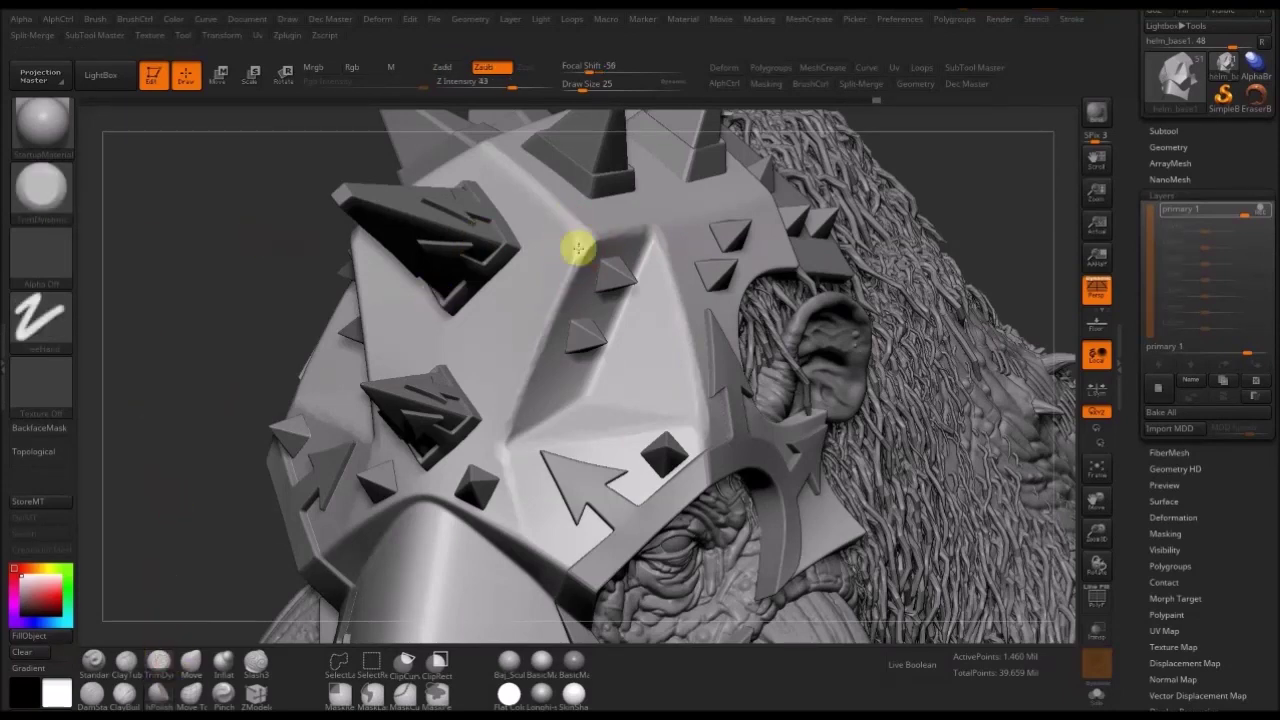
{"action": "right_click_drag", "start_coordinate": [578, 248], "coordinate": [598, 243]}
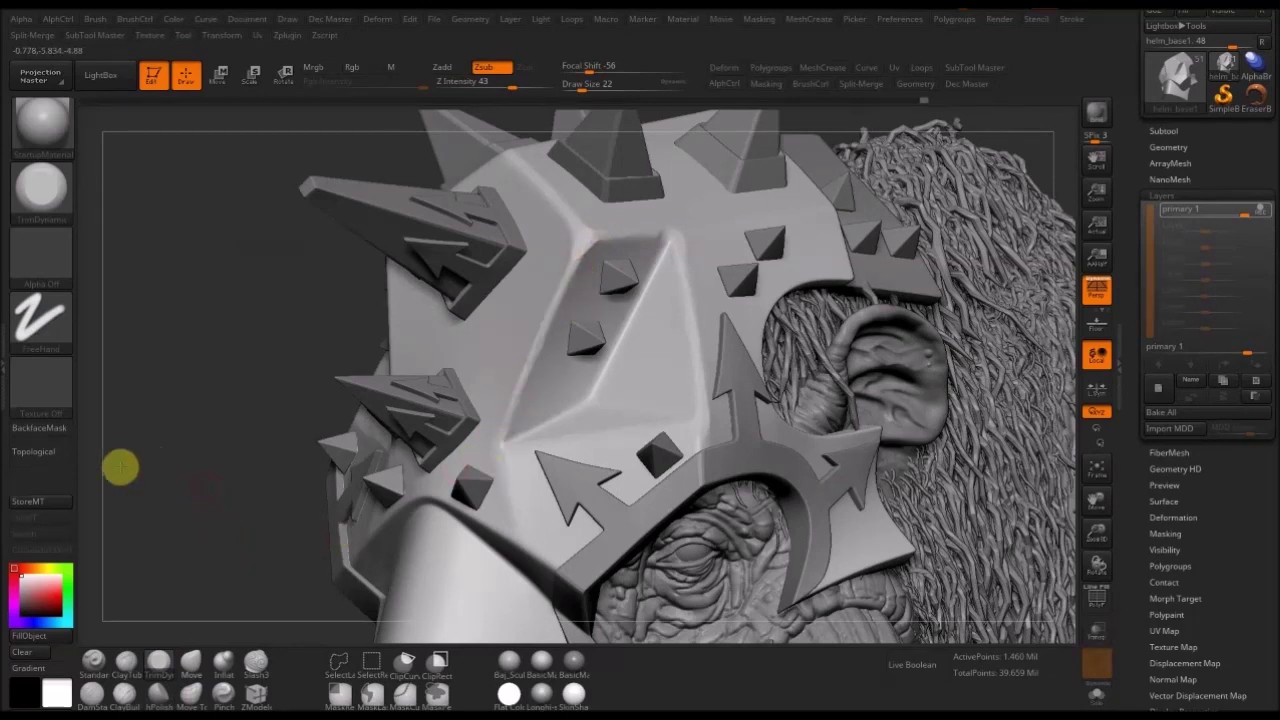
{"action": "right_click_drag", "start_coordinate": [457, 283], "coordinate": [734, 250]}
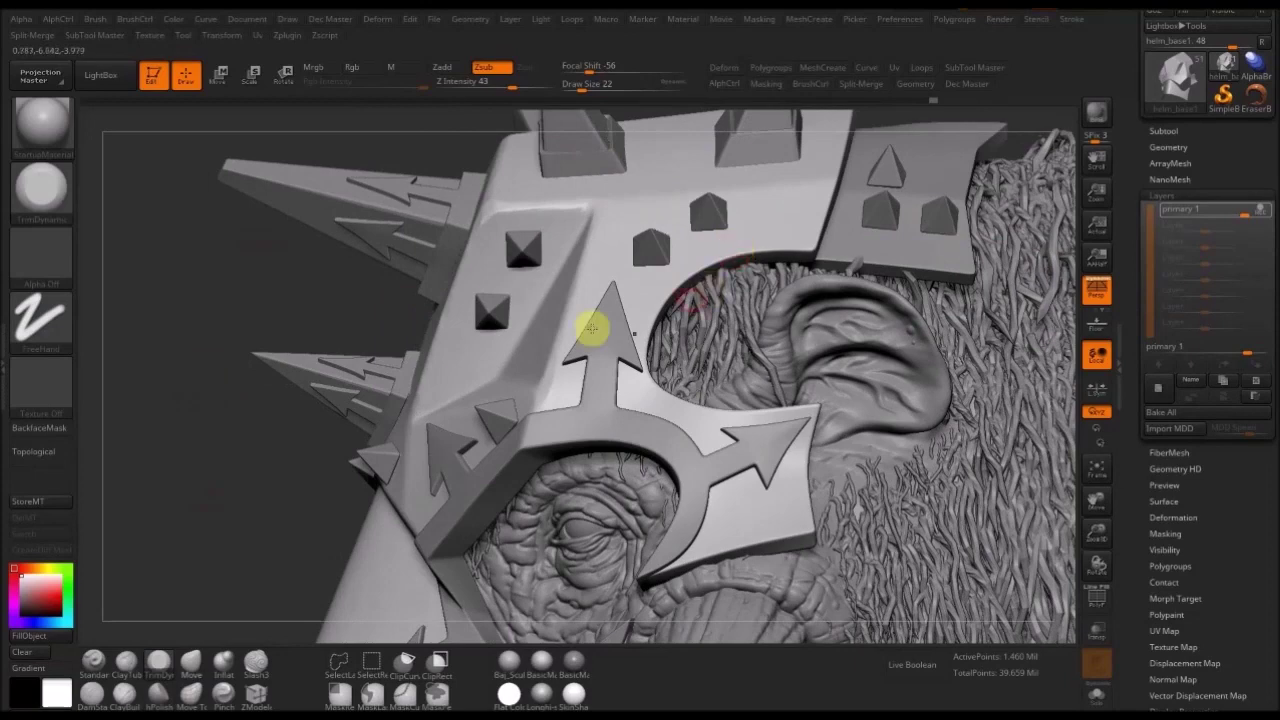
- Examine the helmet's recess edges and side plates from the front and both sides
{"action": "right_click_drag", "start_coordinate": [277, 474], "coordinate": [803, 326]}
{"action": "right_click_drag", "start_coordinate": [891, 257], "coordinate": [893, 255]}
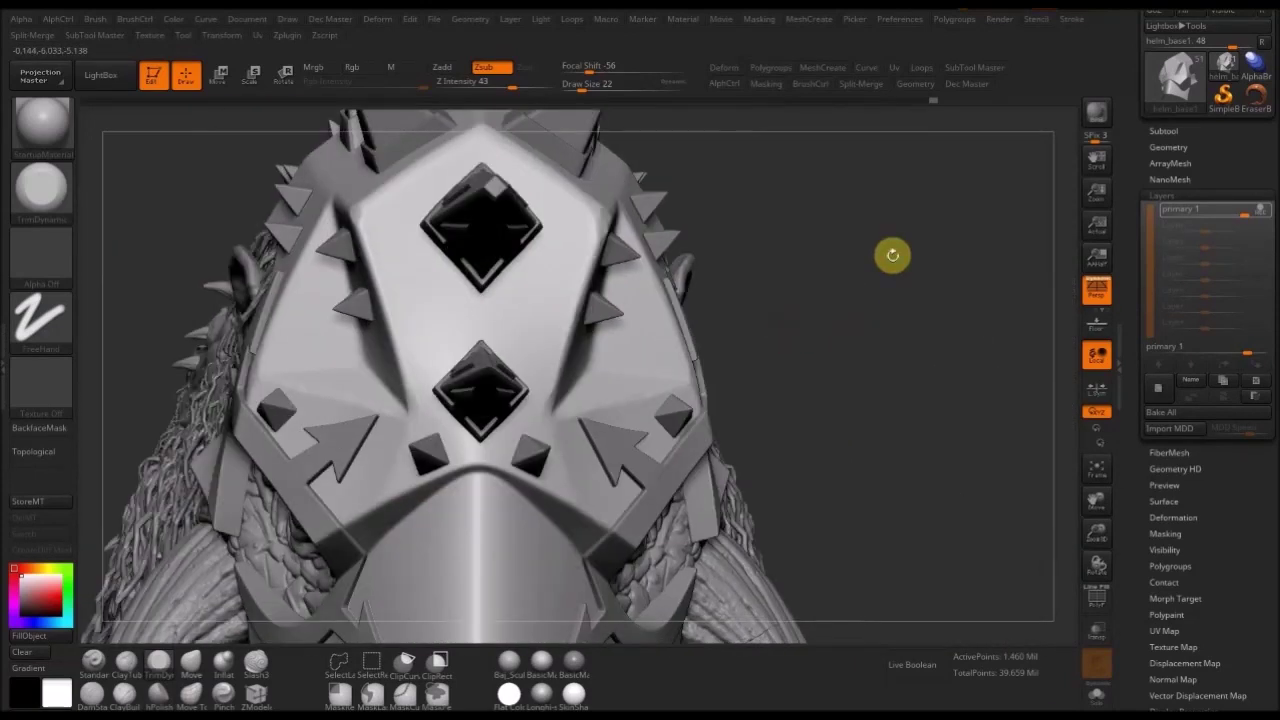
{"action": "right_click_drag", "start_coordinate": [919, 378], "coordinate": [833, 296]}
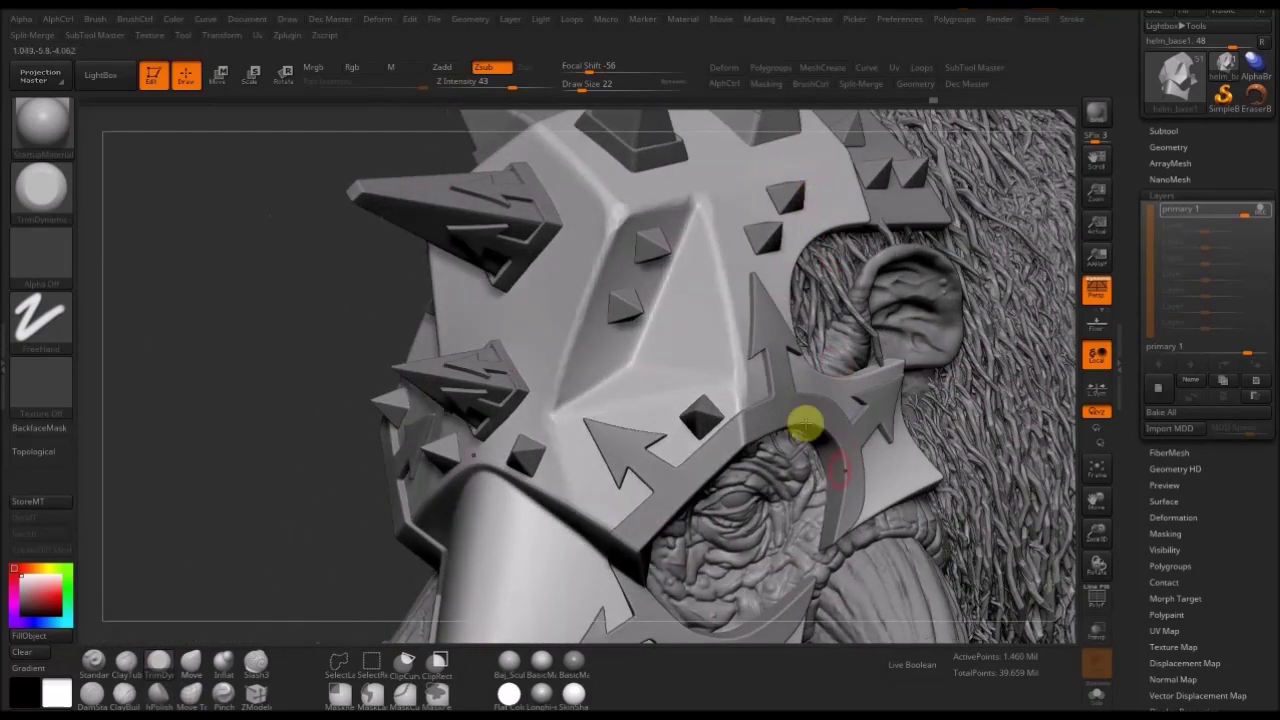
{"action": "right_click_drag", "start_coordinate": [266, 500], "coordinate": [220, 186]}
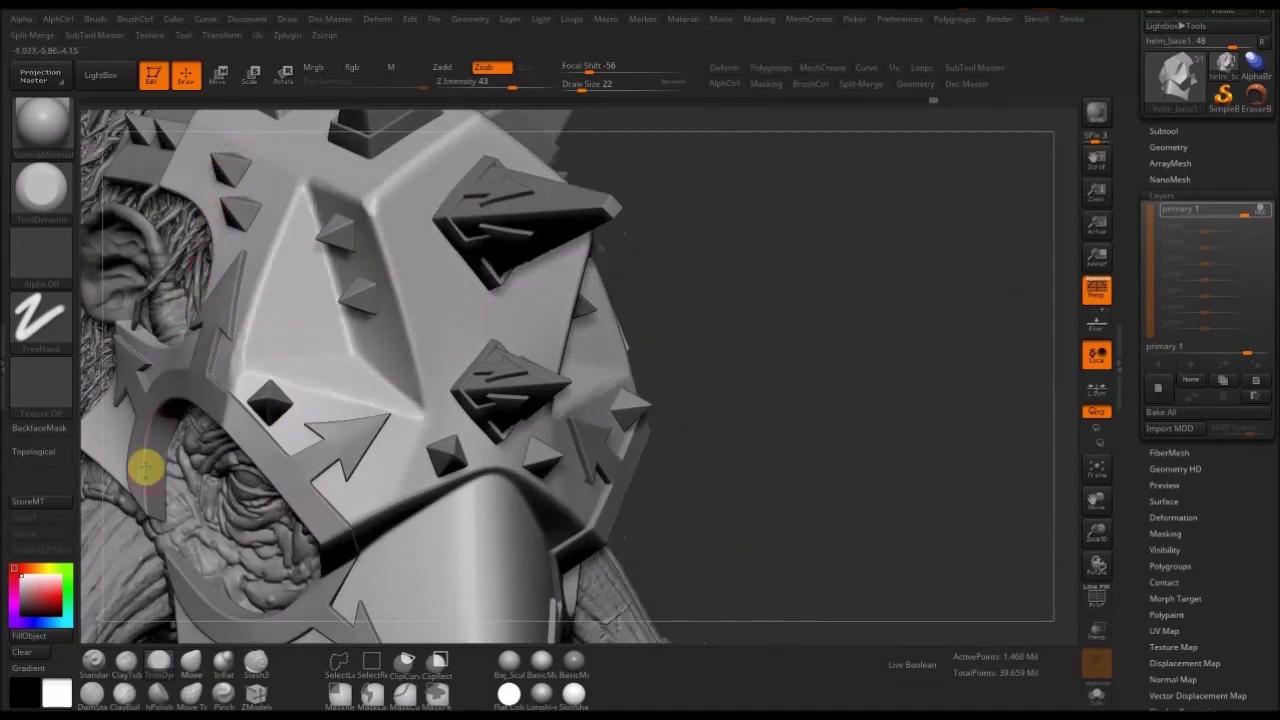
{"action": "left_click_drag", "start_coordinate": [780, 275], "coordinate": [861, 300], "text": "alt"}
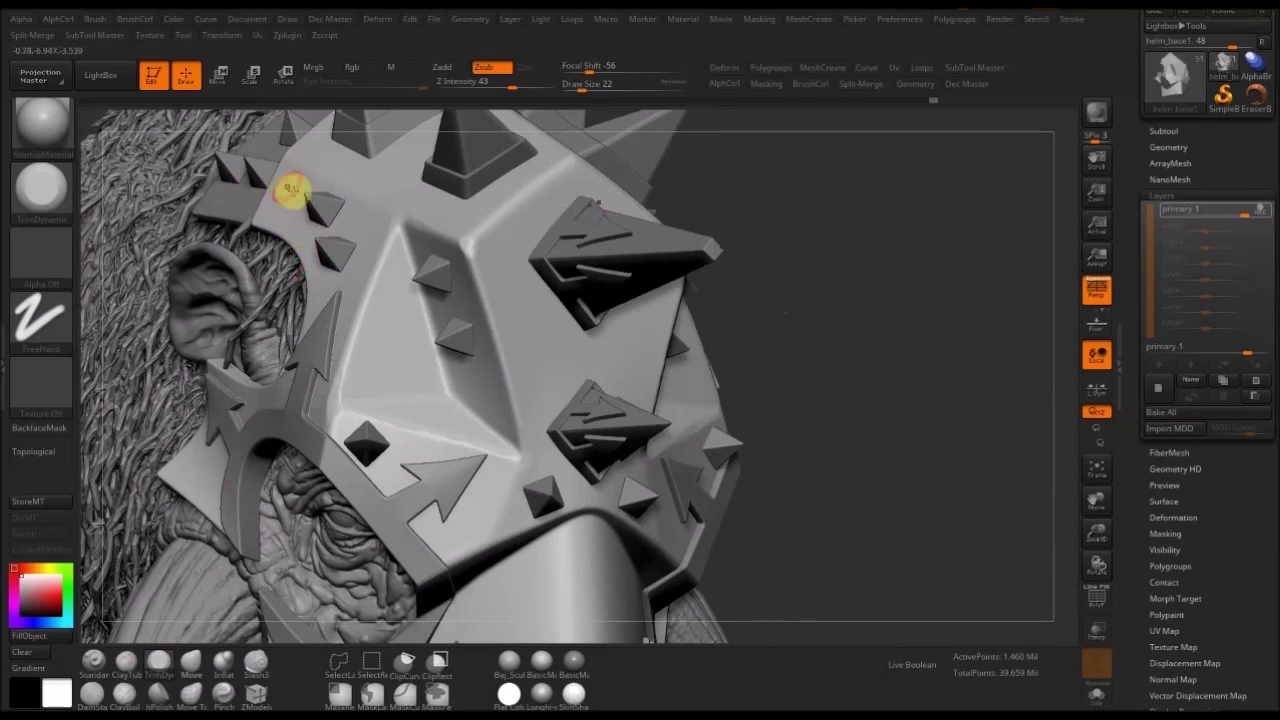
{"action": "left_click_drag", "start_coordinate": [921, 401], "coordinate": [862, 232]}
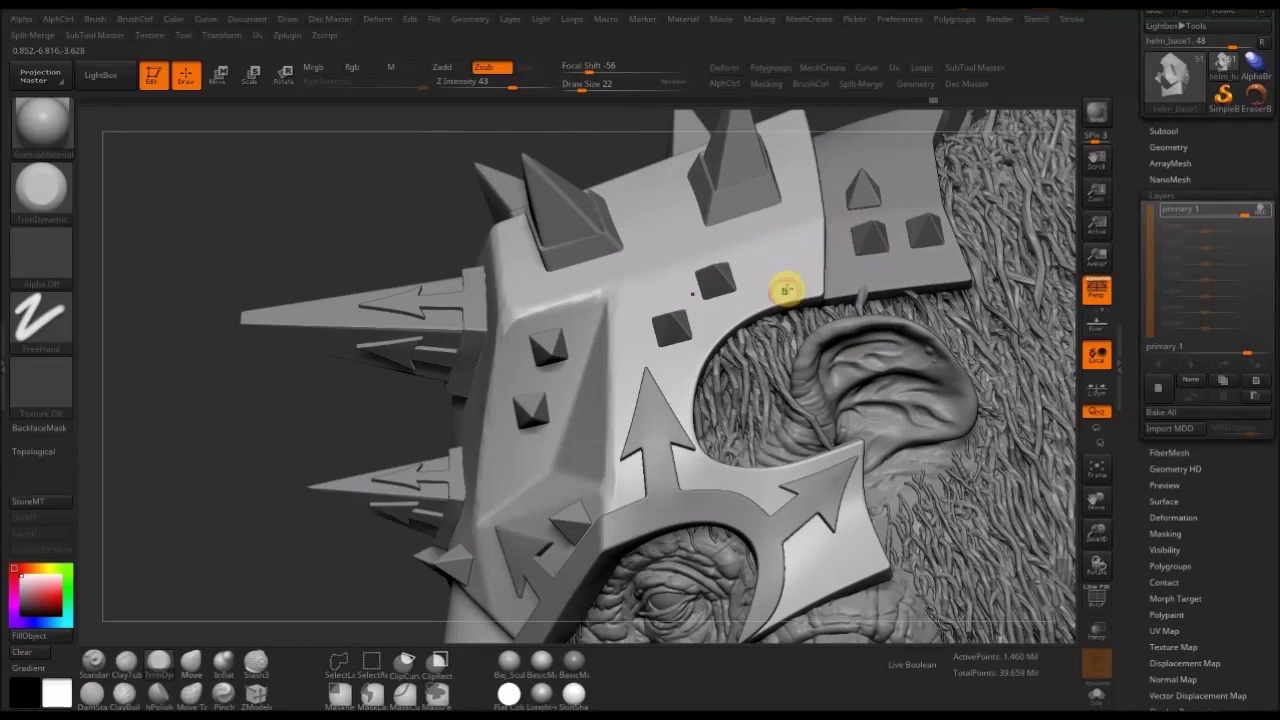
- Trim the side plate's rear edge and the upper rim of the ear cutout, raising the draw size from 31 to 39
{"action": "left_click_drag", "start_coordinate": [223, 480], "coordinate": [777, 257]}
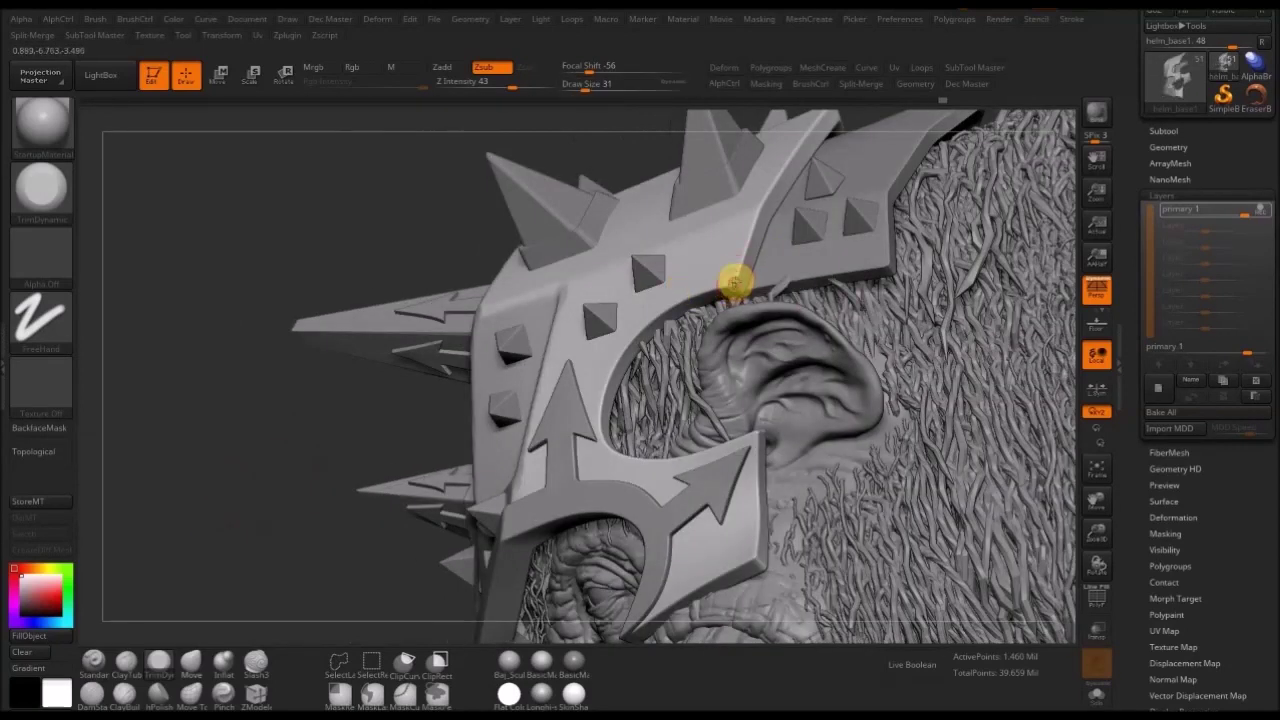
{"action": "left_click_drag", "start_coordinate": [733, 280], "coordinate": [751, 223]}
{"action": "key", "text": "s"}
{"action": "left_click", "coordinate": [752, 225]}
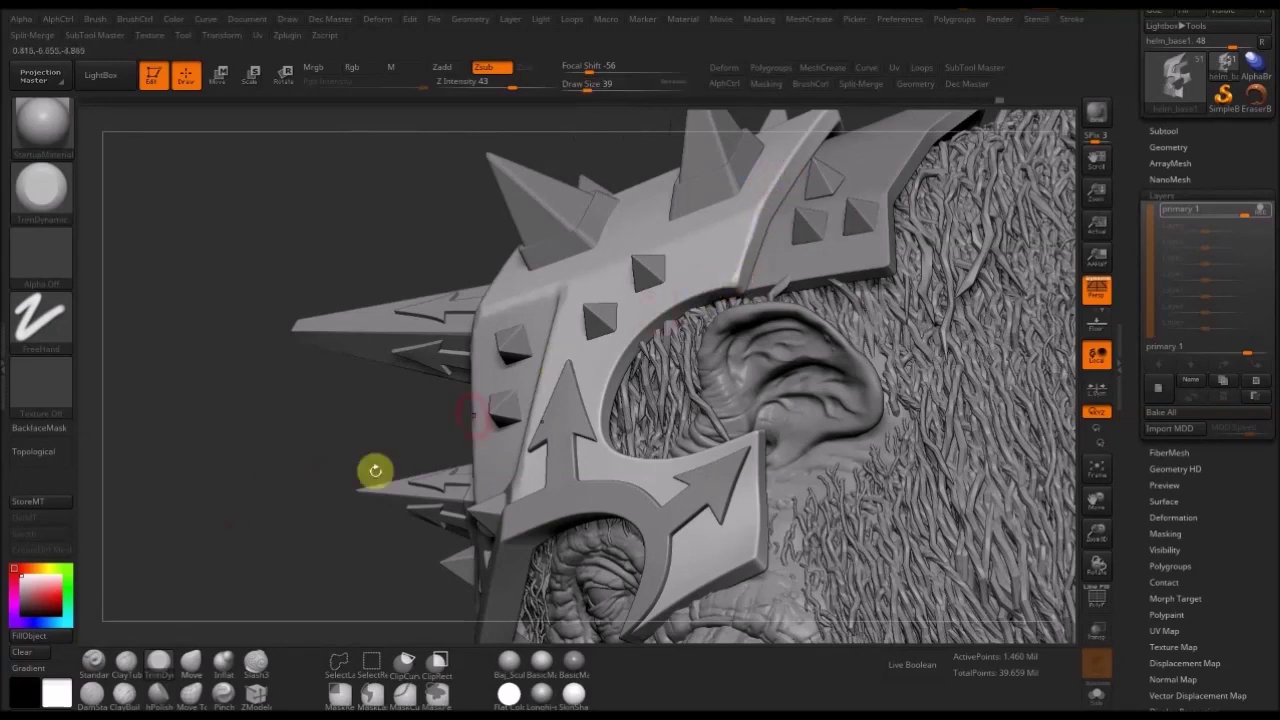
{"action": "left_click_drag", "start_coordinate": [349, 437], "coordinate": [731, 288]}
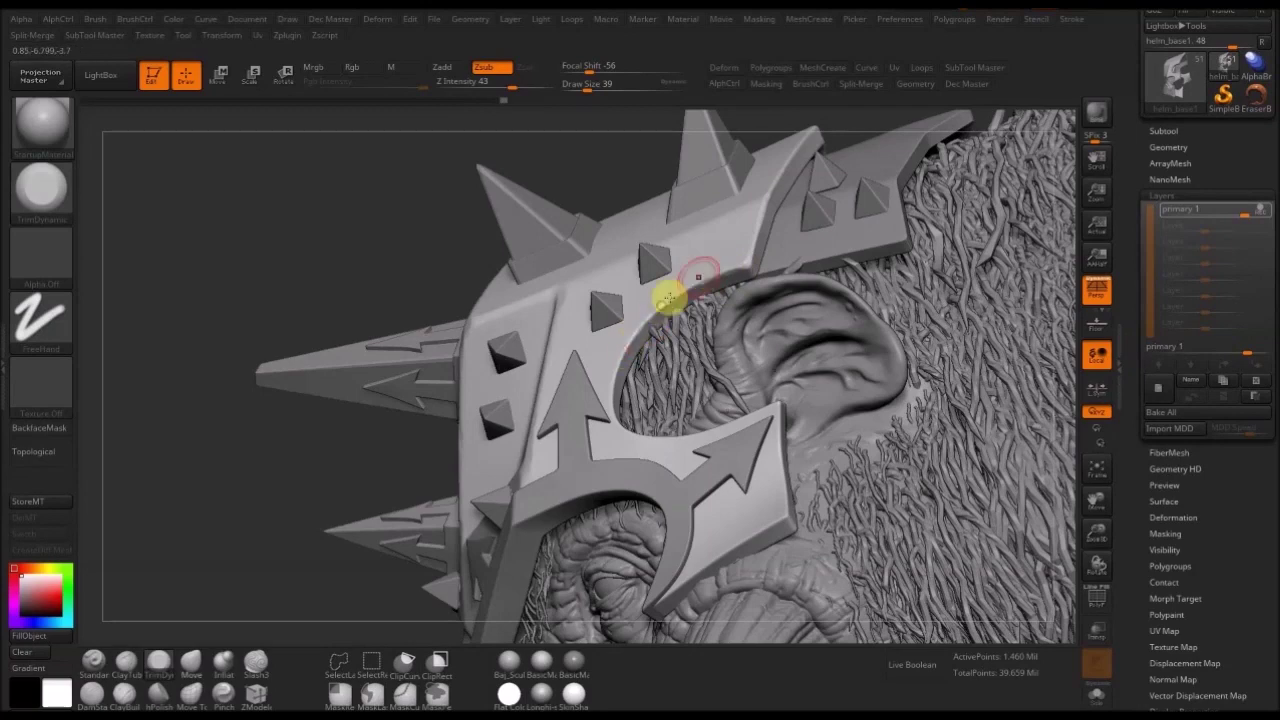
{"action": "left_click_drag", "start_coordinate": [266, 563], "coordinate": [628, 347]}
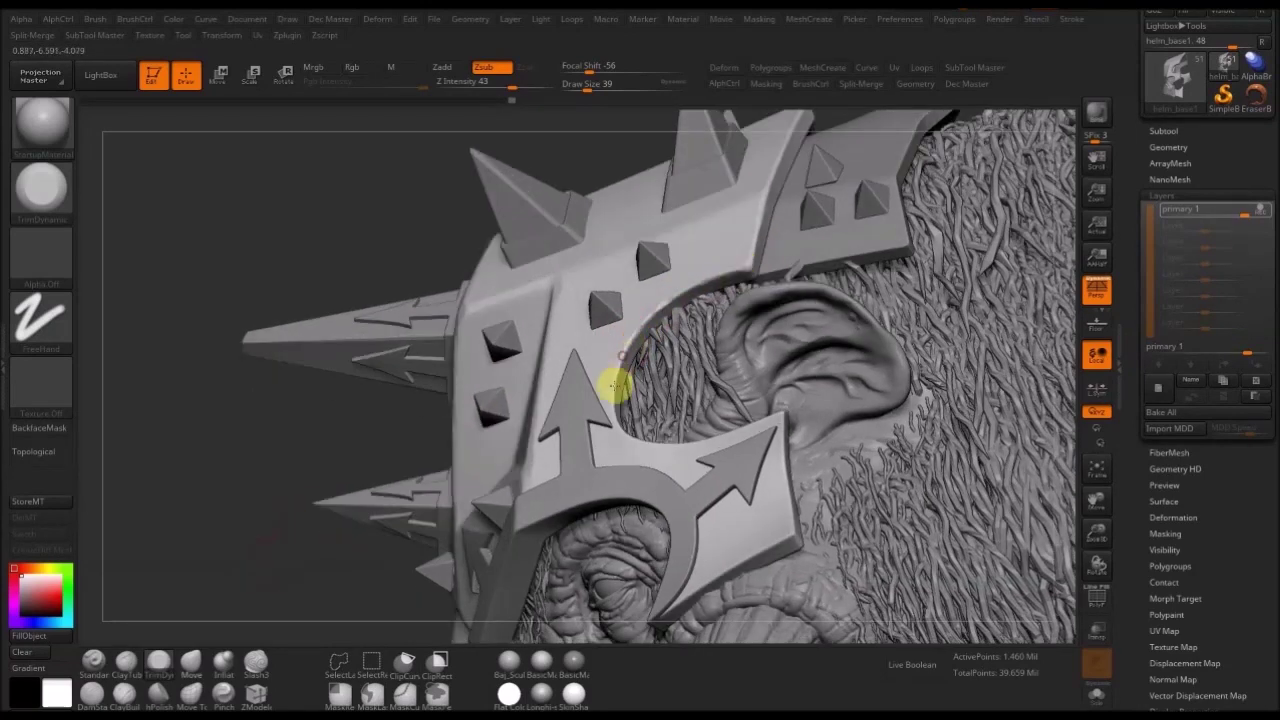
- Isolate the helmet base and trim the ear cutout's lower rim and the cheek flap's upper corner
{"action": "left_click_drag", "start_coordinate": [349, 549], "coordinate": [293, 569]}
{"action": "left_click_drag", "start_coordinate": [397, 538], "coordinate": [303, 553]}
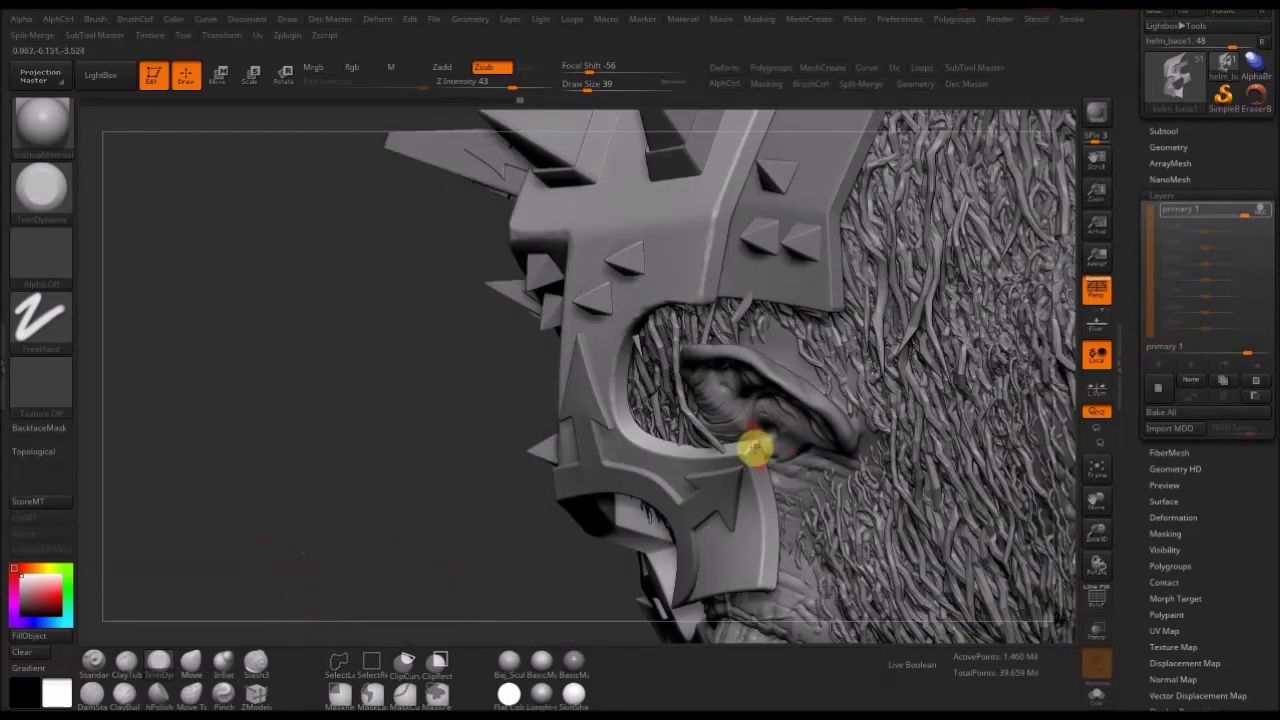
{"action": "left_click_drag", "start_coordinate": [366, 528], "coordinate": [335, 440], "text": "alt"}
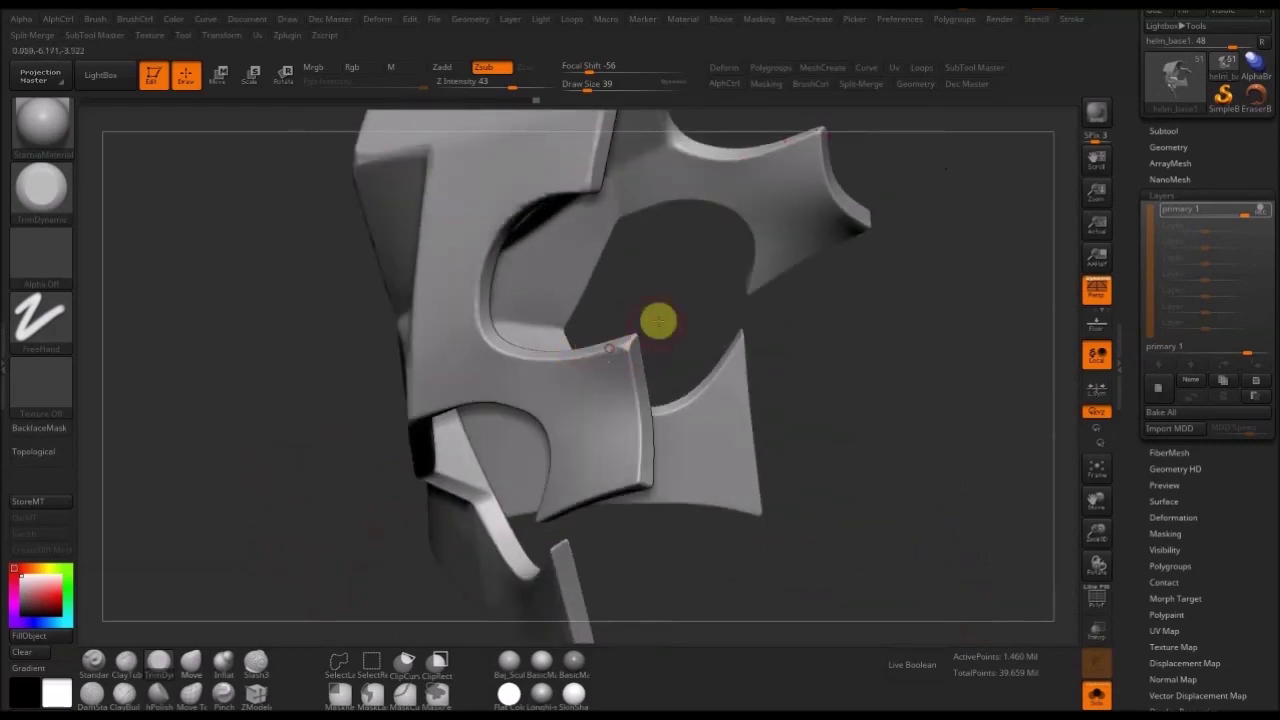
{"action": "left_click_drag", "start_coordinate": [657, 320], "coordinate": [566, 363]}
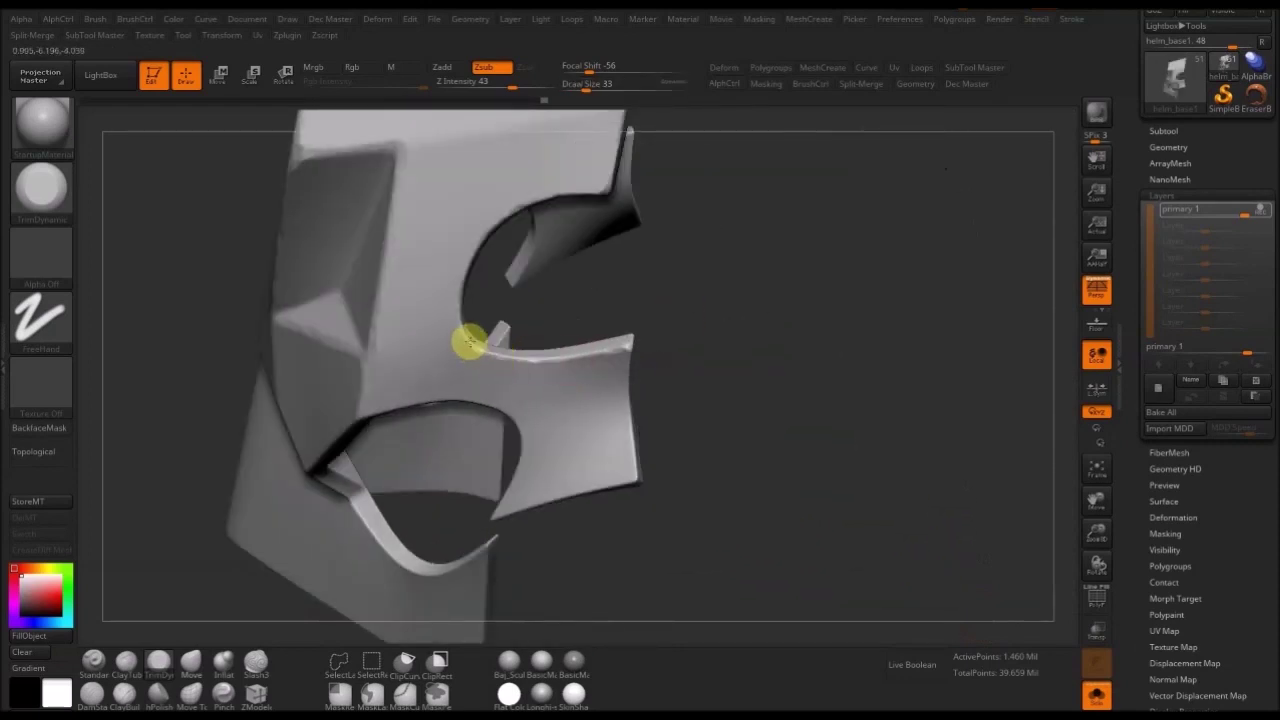
- Trim the cheek flap's rear edge and its pointed lower tip, reducing the draw size to 29
{"action": "left_click_drag", "start_coordinate": [723, 405], "coordinate": [617, 382]}
{"action": "key", "text": "s"}
{"action": "left_click_drag", "start_coordinate": [614, 382], "coordinate": [620, 465]}
{"action": "mouse_move", "coordinate": [523, 543]}
{"action": "left_mouse_down"}
{"action": "mouse_move", "coordinate": [489, 543]}
{"action": "mouse_move", "coordinate": [509, 531]}
{"action": "left_mouse_up"}
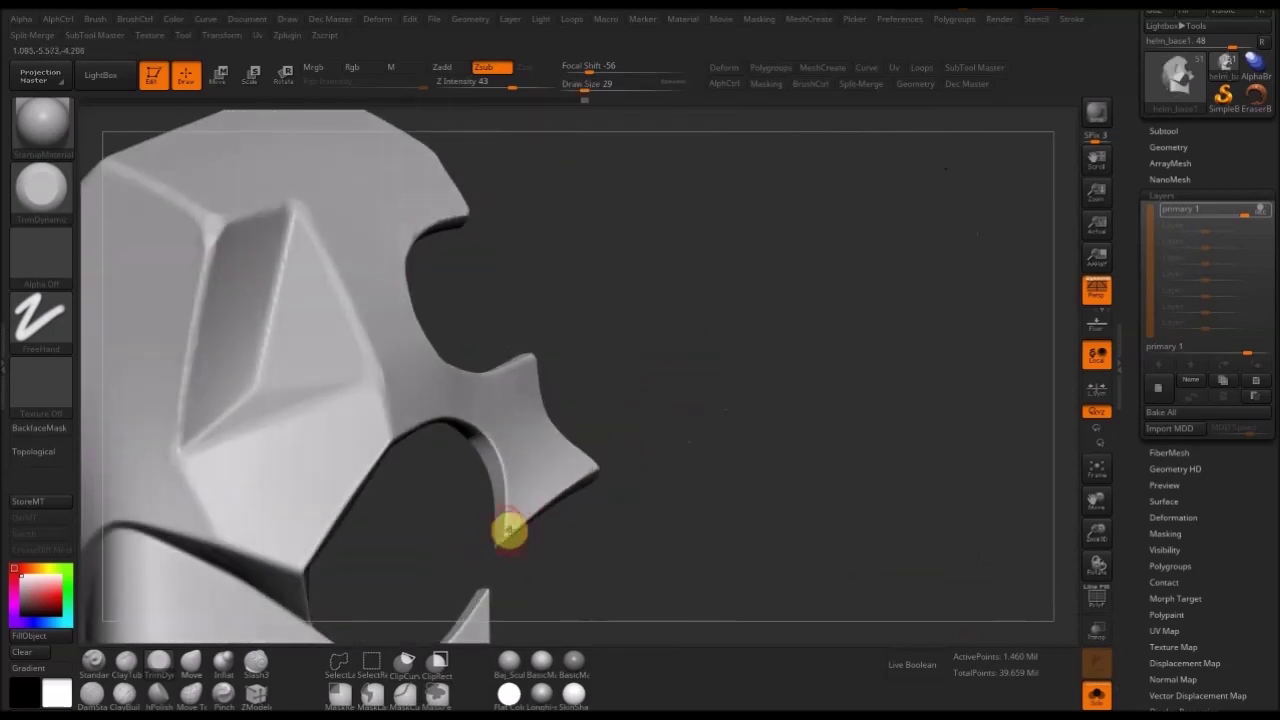
- Trim the eye opening's upper and front edges down to the inner corner at draw size 29, undoing one stroke
{"action": "mouse_move", "coordinate": [600, 411]}
{"action": "left_mouse_down"}
{"action": "mouse_move", "coordinate": [445, 416]}
{"action": "mouse_move", "coordinate": [457, 437]}
{"action": "mouse_move", "coordinate": [380, 429]}
{"action": "mouse_move", "coordinate": [437, 449]}
{"action": "left_mouse_up"}
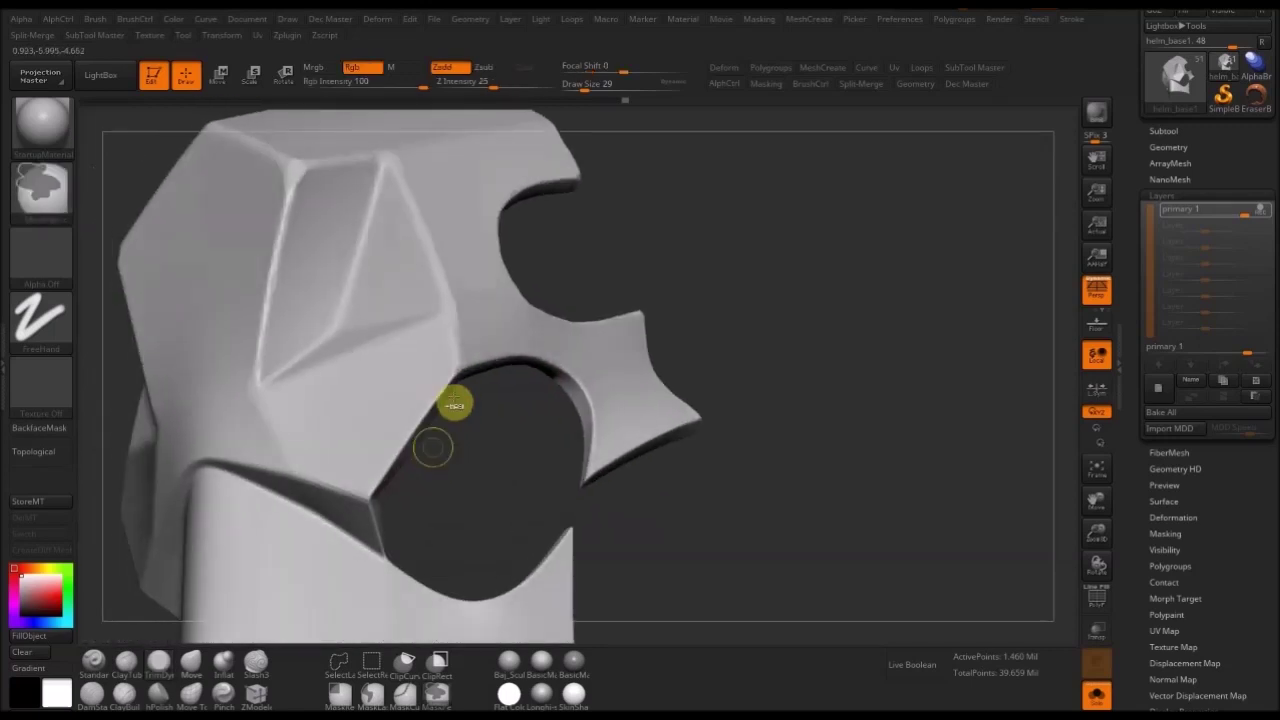
{"action": "key", "text": "ctrl+z"}
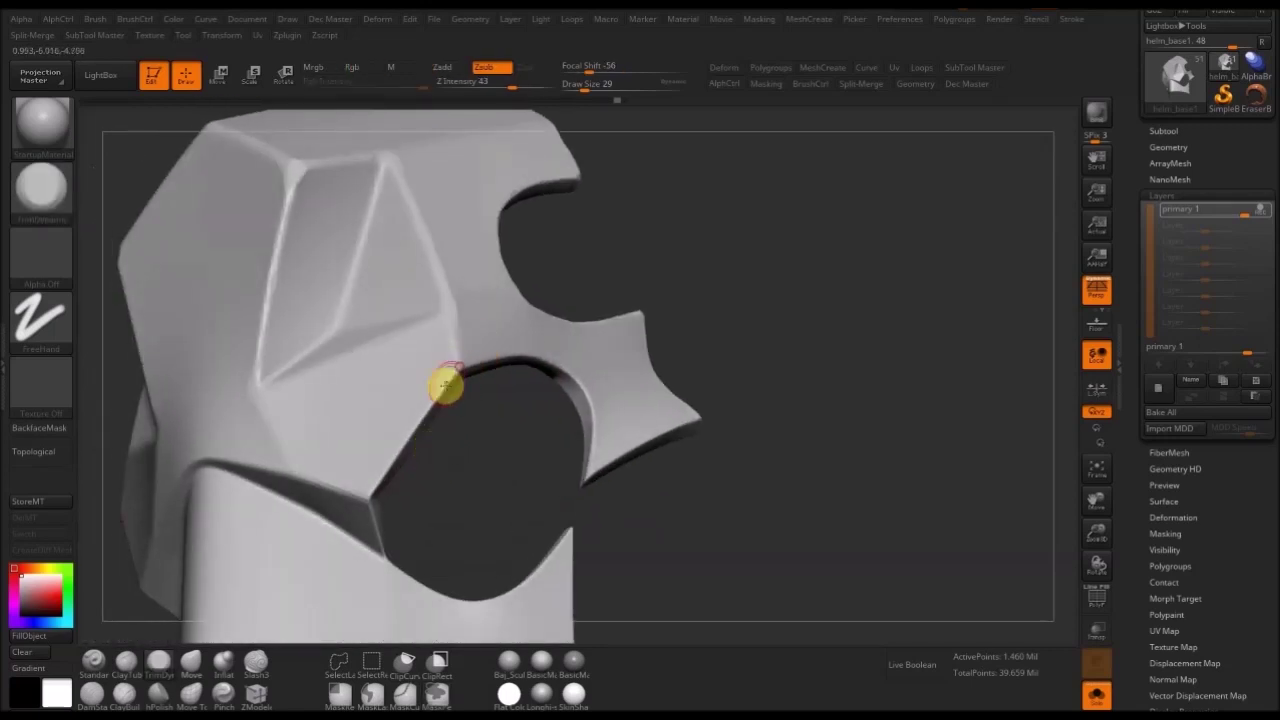
{"action": "mouse_move", "coordinate": [472, 364]}
{"action": "left_mouse_down"}
{"action": "mouse_move", "coordinate": [522, 358]}
{"action": "mouse_move", "coordinate": [560, 386]}
{"action": "mouse_move", "coordinate": [530, 360]}
{"action": "left_mouse_up"}
{"action": "left_click_drag", "start_coordinate": [526, 394], "coordinate": [450, 398]}
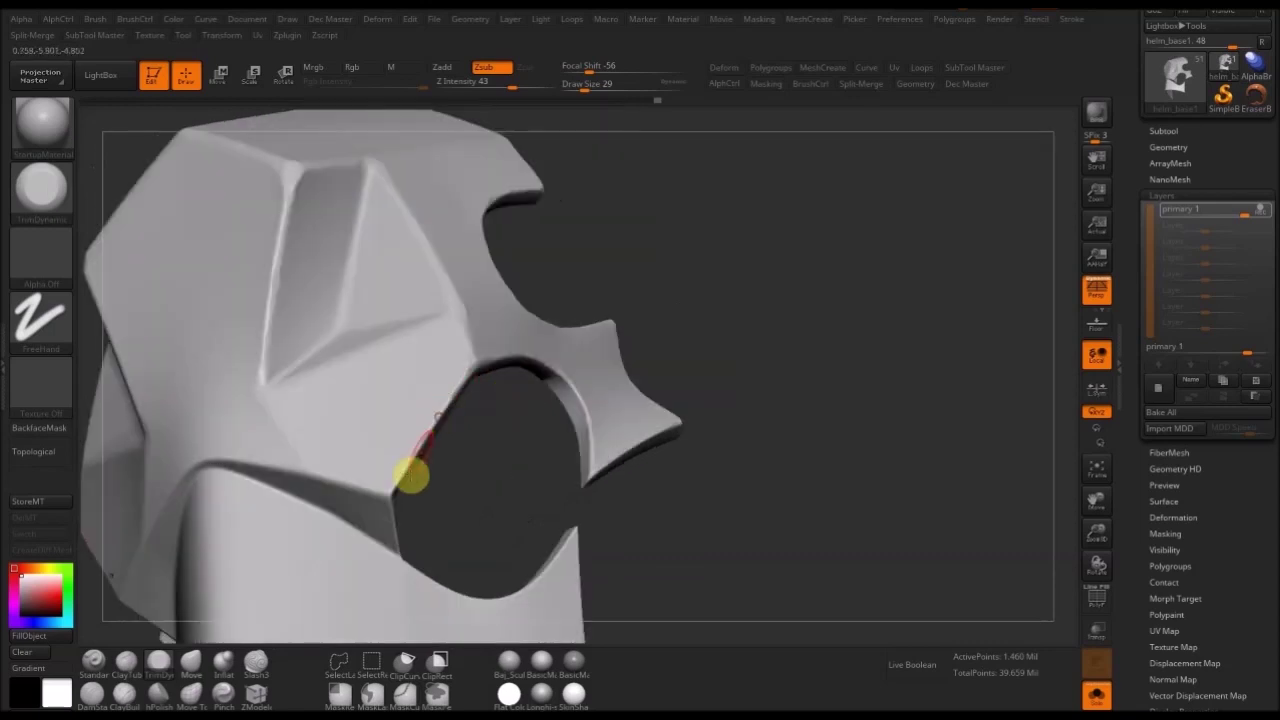
{"action": "left_click_drag", "start_coordinate": [409, 471], "coordinate": [390, 490]}
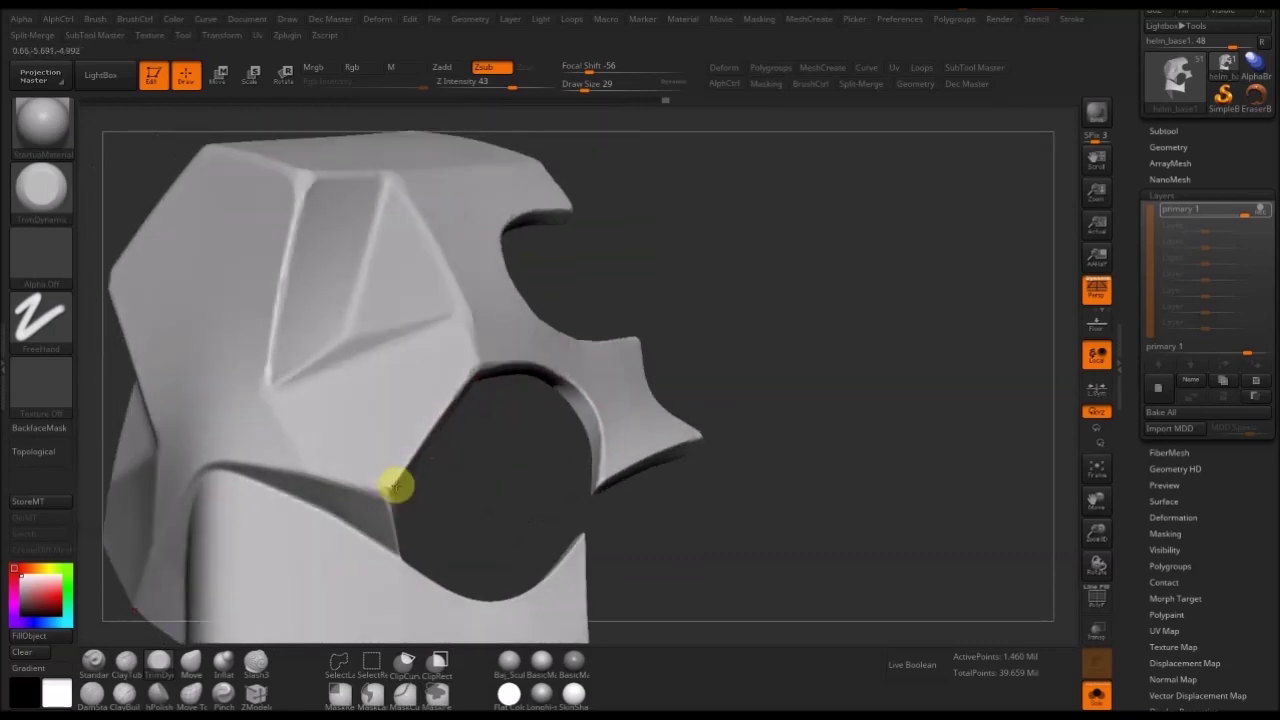
{"action": "left_click_drag", "start_coordinate": [389, 484], "coordinate": [440, 418]}
- Trim the brow edge above the nose guard, out to the eye opening's inner corner
{"action": "mouse_move", "coordinate": [472, 486]}
{"action": "left_mouse_down", "text": "alt"}
{"action": "mouse_move", "coordinate": [543, 400]}
{"action": "mouse_move", "coordinate": [488, 398]}
{"action": "mouse_move", "coordinate": [441, 372]}
{"action": "left_mouse_up", "text": "alt"}
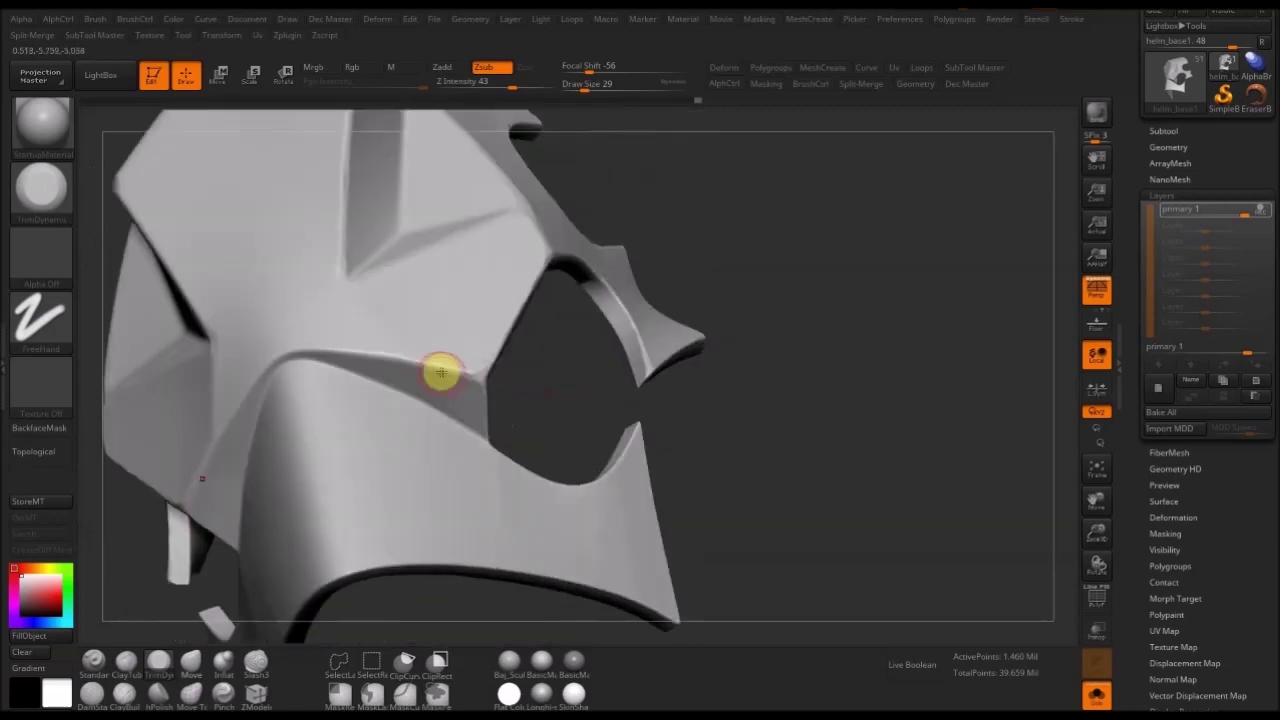
{"action": "left_click", "coordinate": [416, 358]}
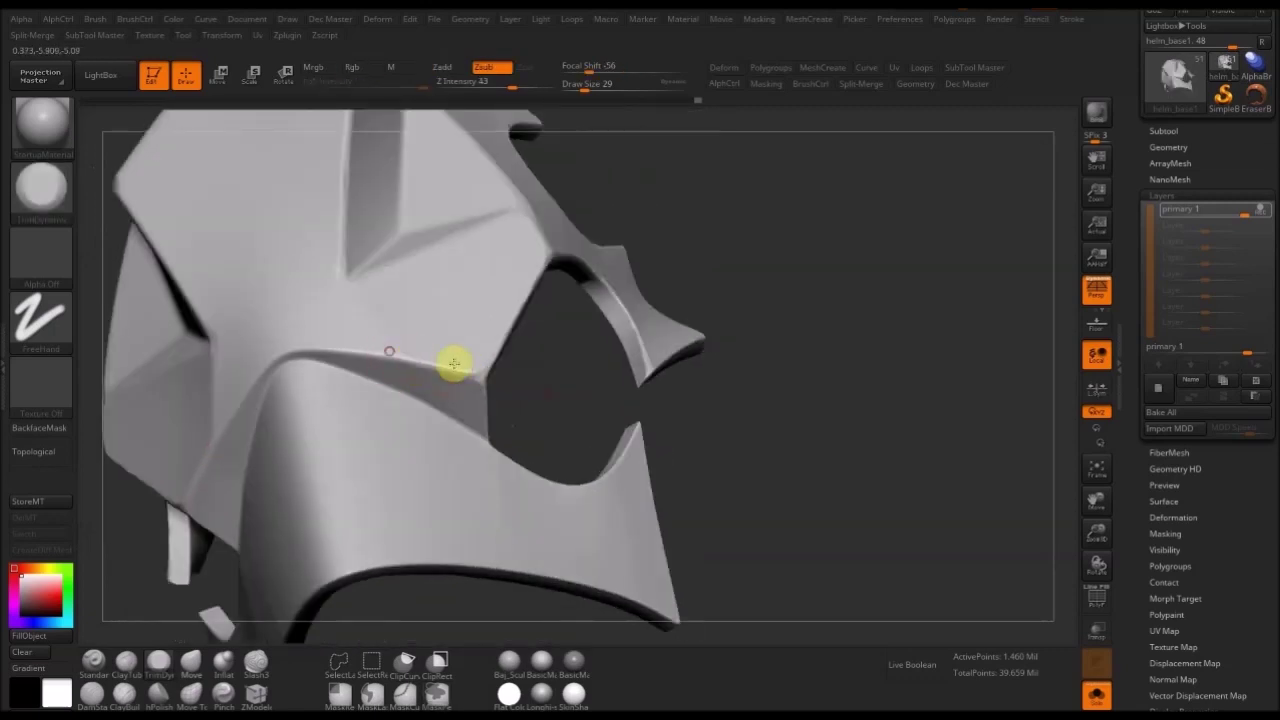
{"action": "left_click_drag", "start_coordinate": [531, 374], "coordinate": [450, 371]}
- Trim the rear edge and pointed upper tip of the lower face guard at draw size 62
{"action": "left_click_drag", "start_coordinate": [529, 380], "coordinate": [691, 383]}
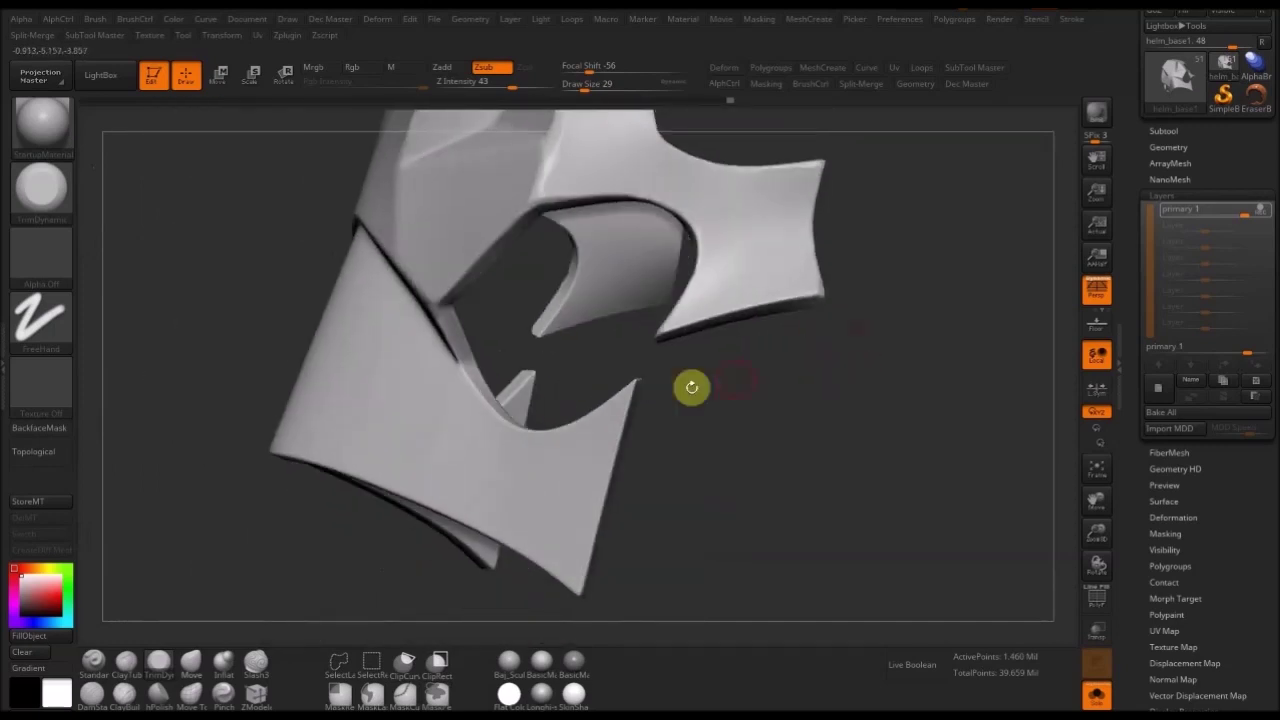
{"action": "key", "text": "s"}
{"action": "left_click", "coordinate": [634, 397]}
{"action": "mouse_move", "coordinate": [626, 401]}
{"action": "left_mouse_down"}
{"action": "mouse_move", "coordinate": [703, 417]}
{"action": "mouse_move", "coordinate": [650, 346]}
{"action": "mouse_move", "coordinate": [708, 456]}
{"action": "left_mouse_up"}
{"action": "mouse_move", "coordinate": [717, 338]}
{"action": "left_mouse_down"}
{"action": "mouse_move", "coordinate": [714, 380]}
{"action": "mouse_move", "coordinate": [729, 370]}
{"action": "left_mouse_up"}
{"action": "left_click_drag", "start_coordinate": [655, 347], "coordinate": [648, 343]}
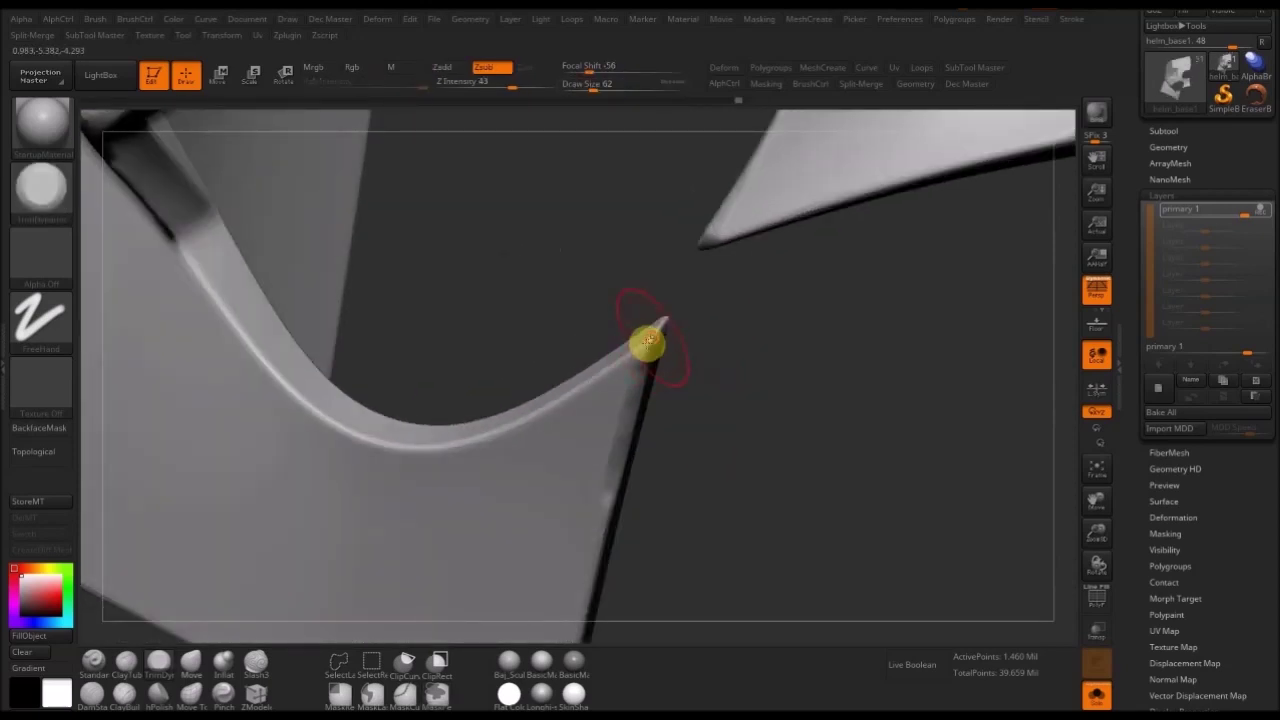
- Trim the lower face guard's bottom corner and bottom rim at draw size 51
{"action": "mouse_move", "coordinate": [731, 351]}
{"action": "left_mouse_down"}
{"action": "mouse_move", "coordinate": [673, 348]}
{"action": "mouse_move", "coordinate": [509, 404]}
{"action": "left_mouse_up"}
{"action": "key", "text": "["}
{"action": "left_click_drag", "start_coordinate": [694, 406], "coordinate": [580, 484], "text": "alt"}
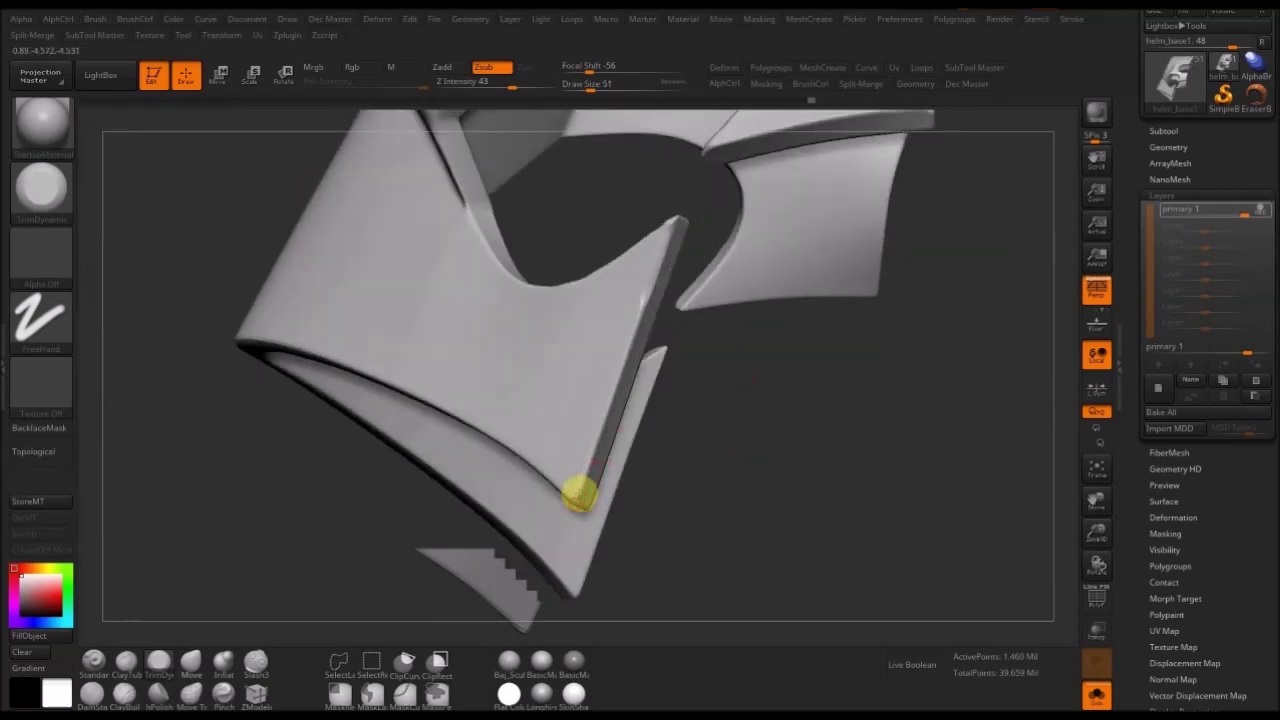
{"action": "mouse_move", "coordinate": [729, 431]}
{"action": "left_mouse_down"}
{"action": "mouse_move", "coordinate": [694, 414]}
{"action": "mouse_move", "coordinate": [613, 417]}
{"action": "mouse_move", "coordinate": [492, 378]}
{"action": "left_mouse_up"}
{"action": "left_click_drag", "start_coordinate": [607, 417], "coordinate": [488, 379]}
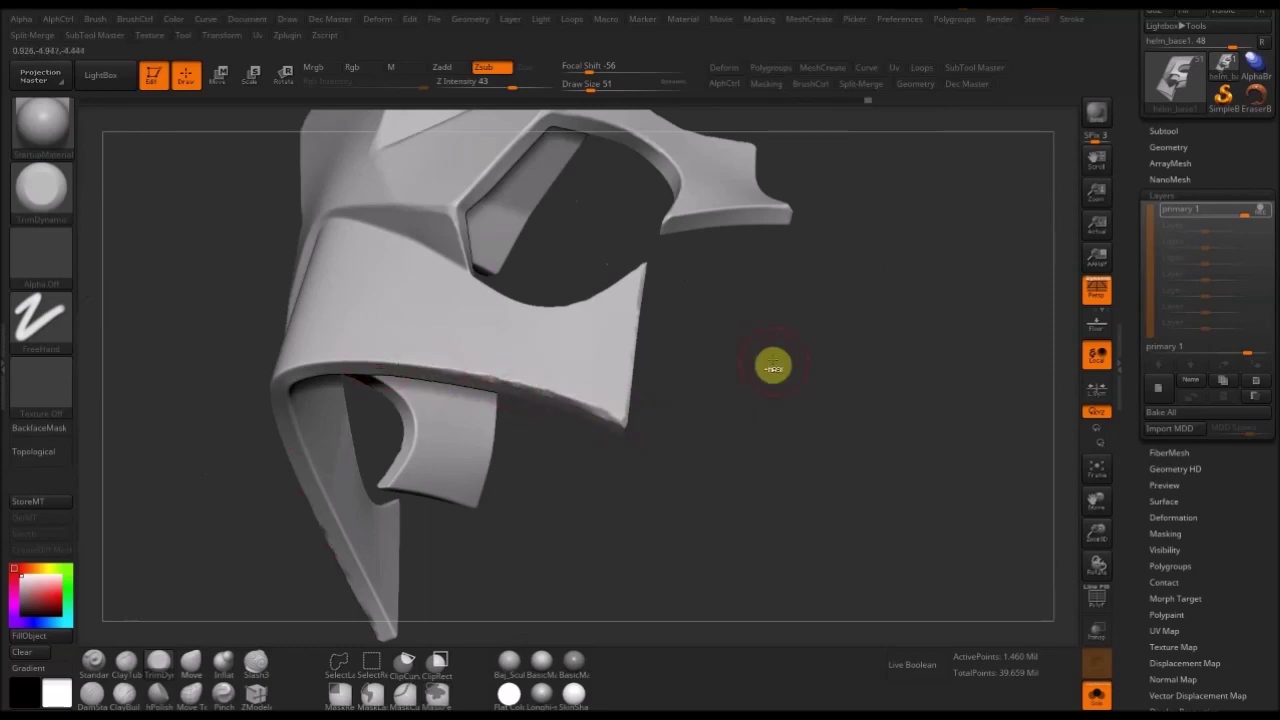
- Polish the eye opening's inner corner with the hPolish brush at draw size 35
{"action": "left_click_drag", "start_coordinate": [723, 371], "coordinate": [474, 374]}
{"action": "left_click_drag", "start_coordinate": [720, 311], "coordinate": [600, 430]}
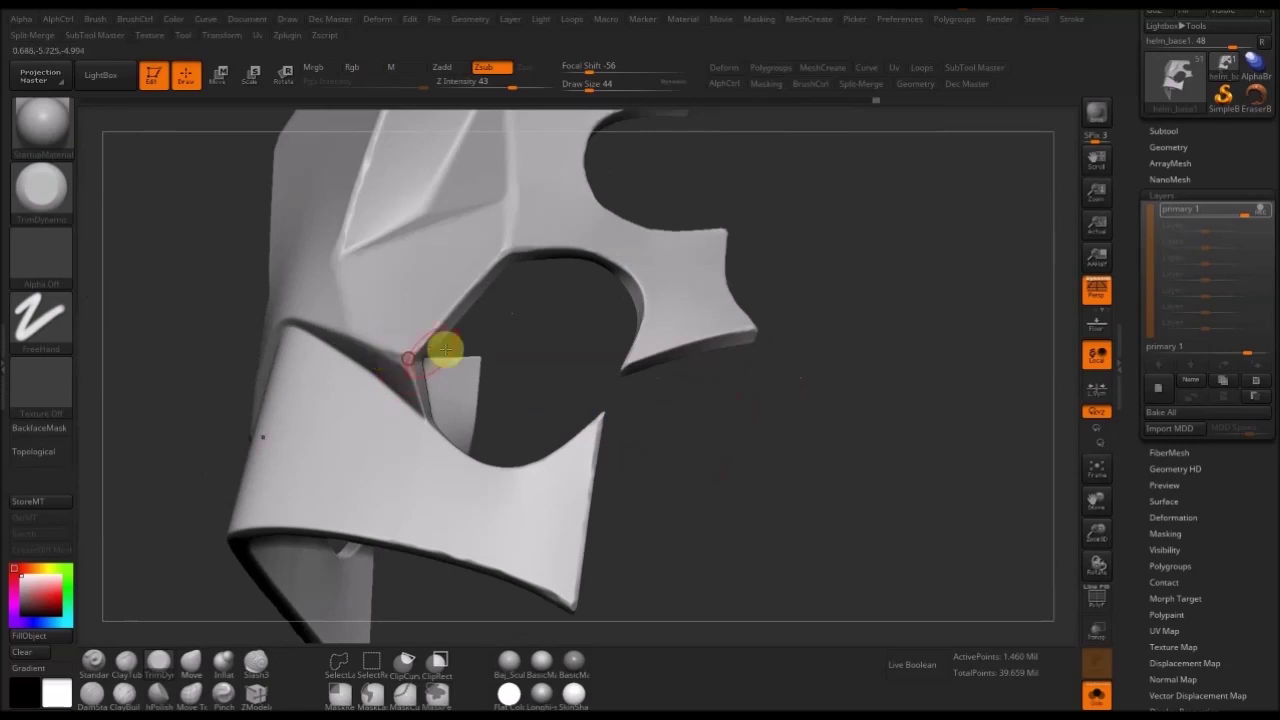
{"action": "left_click_drag", "start_coordinate": [560, 315], "coordinate": [500, 330]}
{"action": "mouse_move", "coordinate": [418, 352]}
{"action": "right_mouse_down"}
{"action": "mouse_move", "coordinate": [463, 457]}
{"action": "mouse_move", "coordinate": [480, 462]}
{"action": "right_mouse_up"}
{"action": "left_click", "coordinate": [158, 693]}
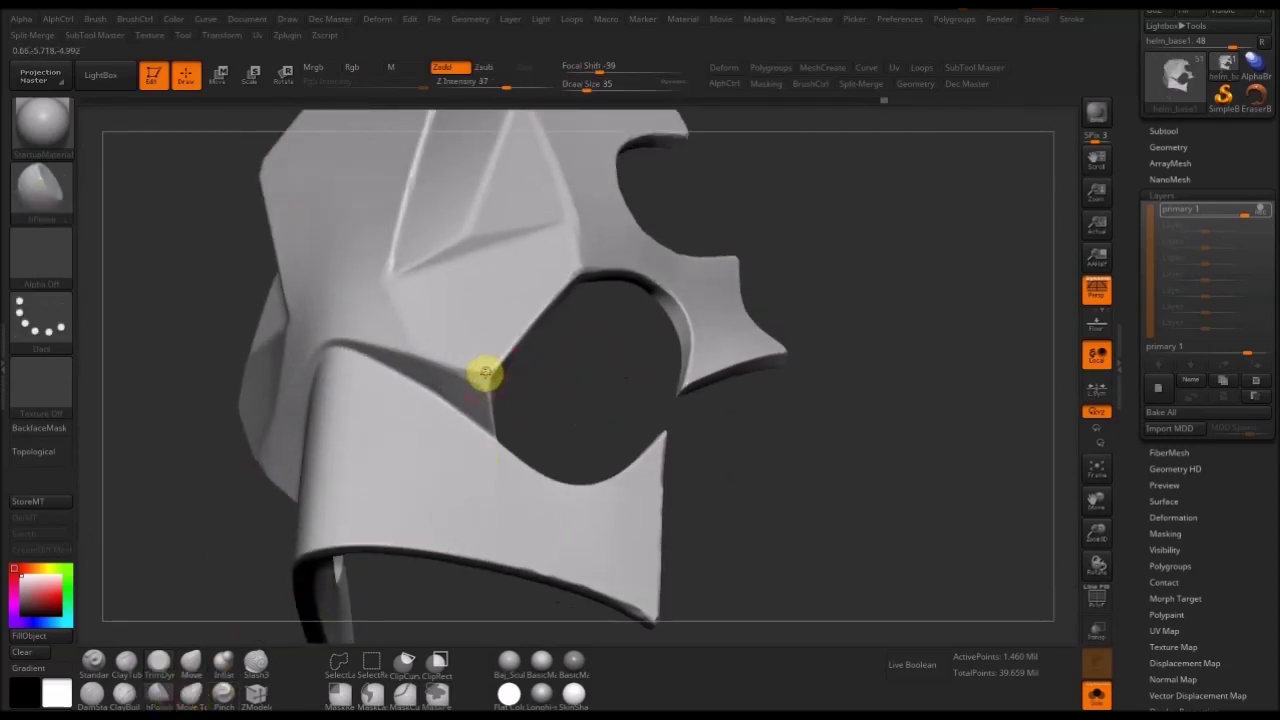
{"action": "right_click_drag", "start_coordinate": [586, 343], "coordinate": [534, 346]}
{"action": "right_click_drag", "start_coordinate": [811, 327], "coordinate": [740, 314]}
{"action": "right_click_drag", "start_coordinate": [614, 391], "coordinate": [523, 363]}
{"action": "right_click_drag", "start_coordinate": [750, 255], "coordinate": [673, 353]}
{"action": "right_click_drag", "start_coordinate": [789, 411], "coordinate": [921, 406]}
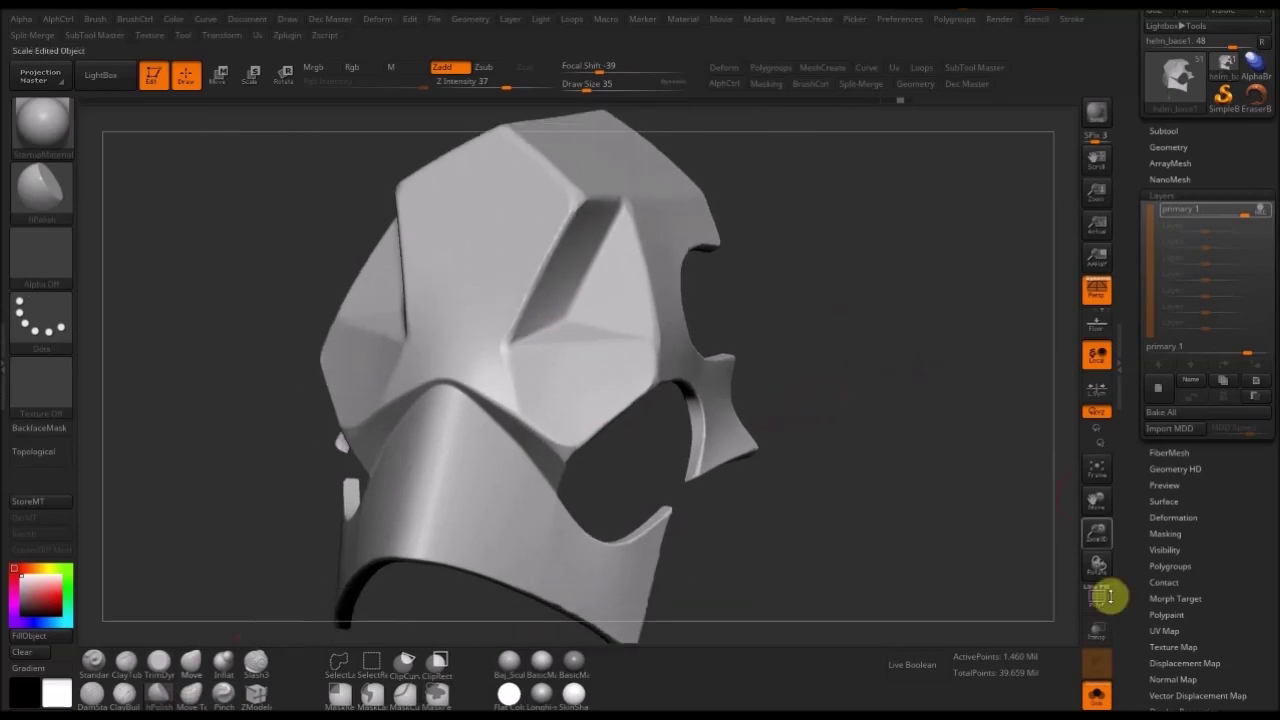
- Show the whole creature again and add a new sculpting layer named secondary to the helmet base
{"action": "left_click", "coordinate": [1097, 697]}
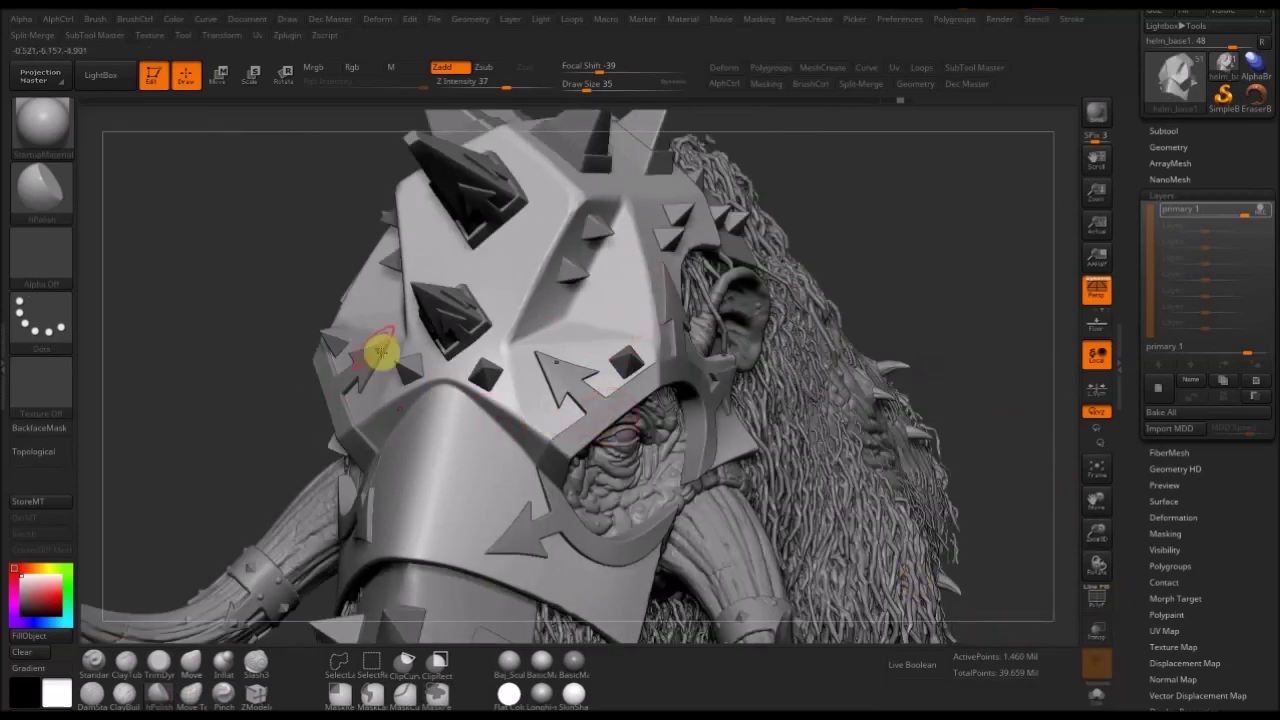
{"action": "left_click", "coordinate": [45, 190]}
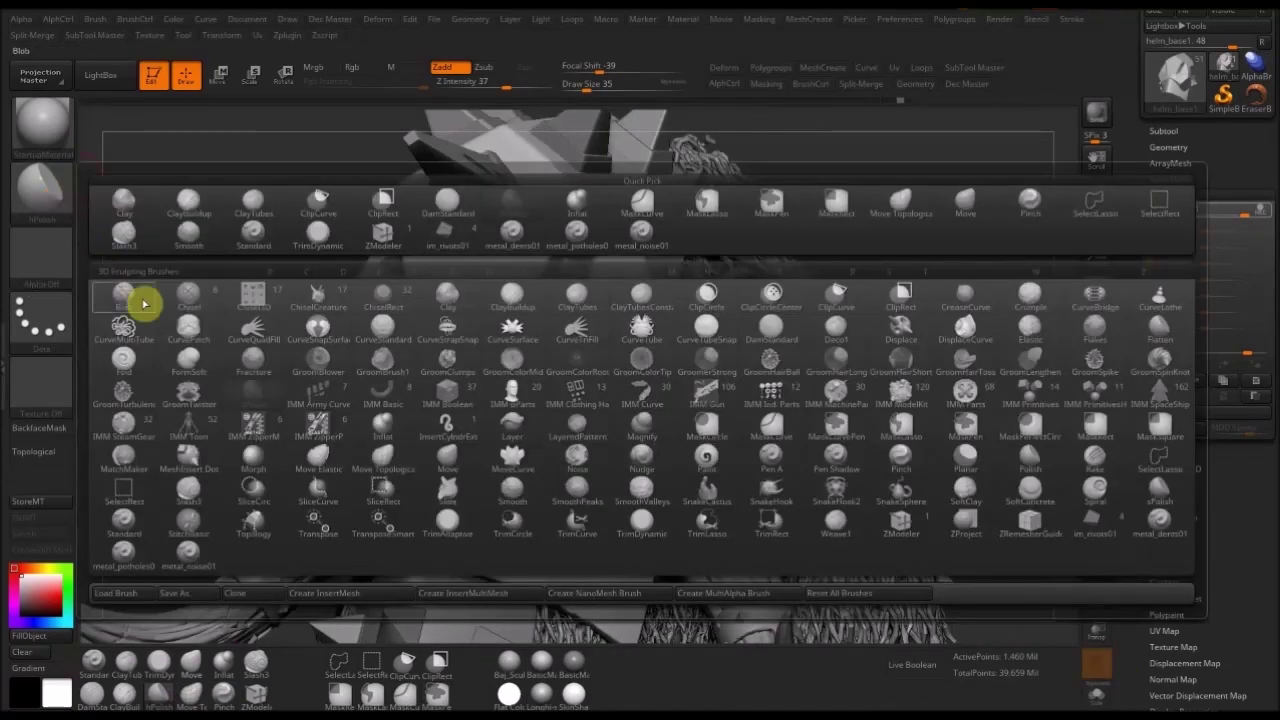
{"action": "left_click", "coordinate": [377, 203]}
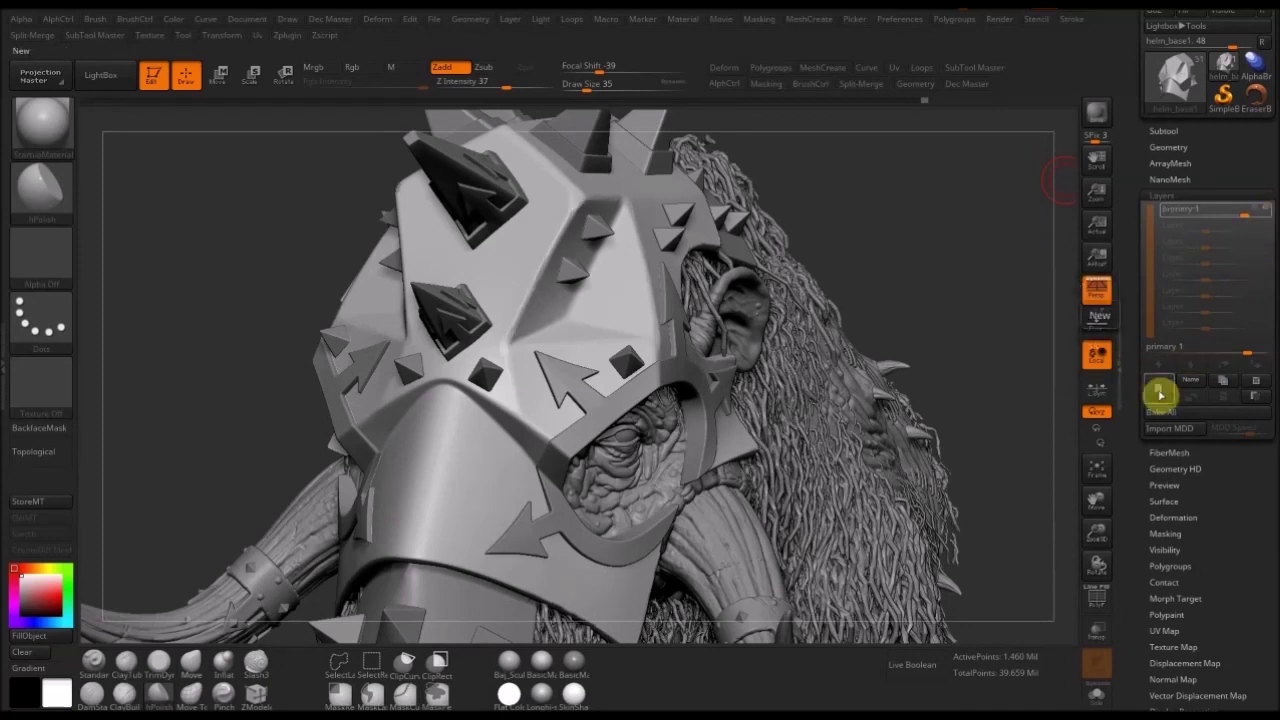
{"action": "left_click", "coordinate": [1159, 393]}
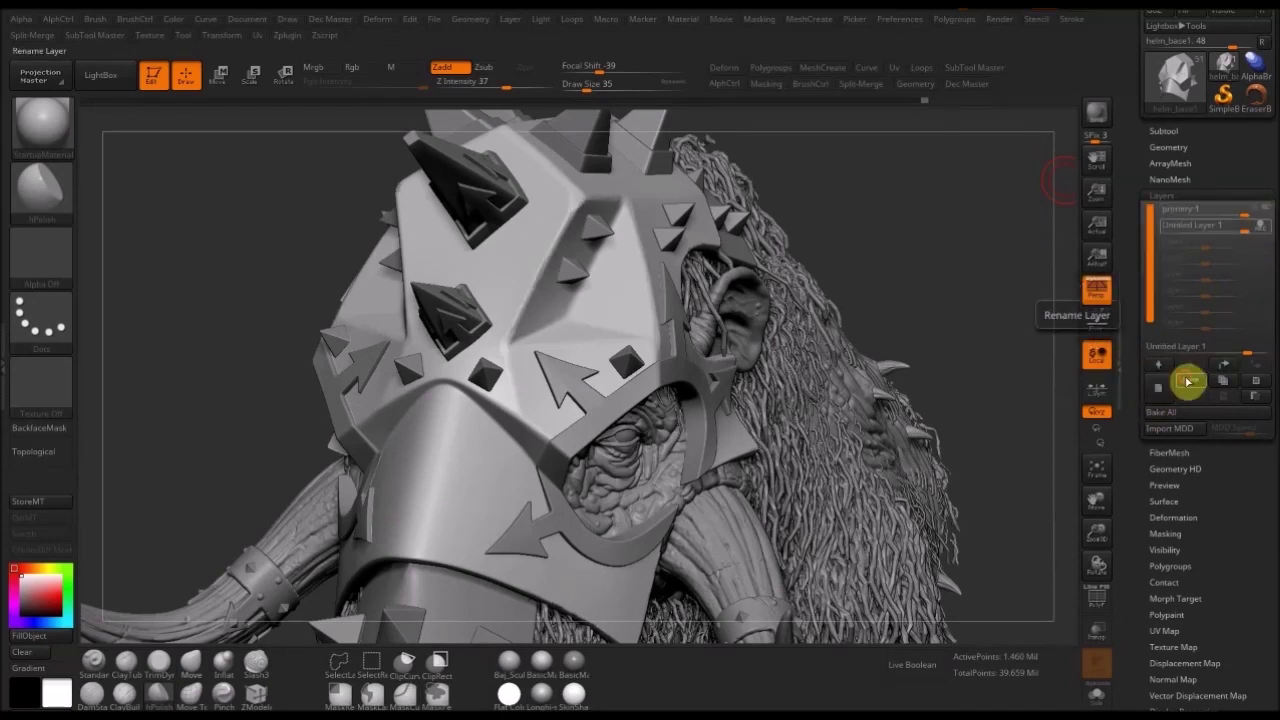
{"action": "left_click", "coordinate": [1190, 380]}
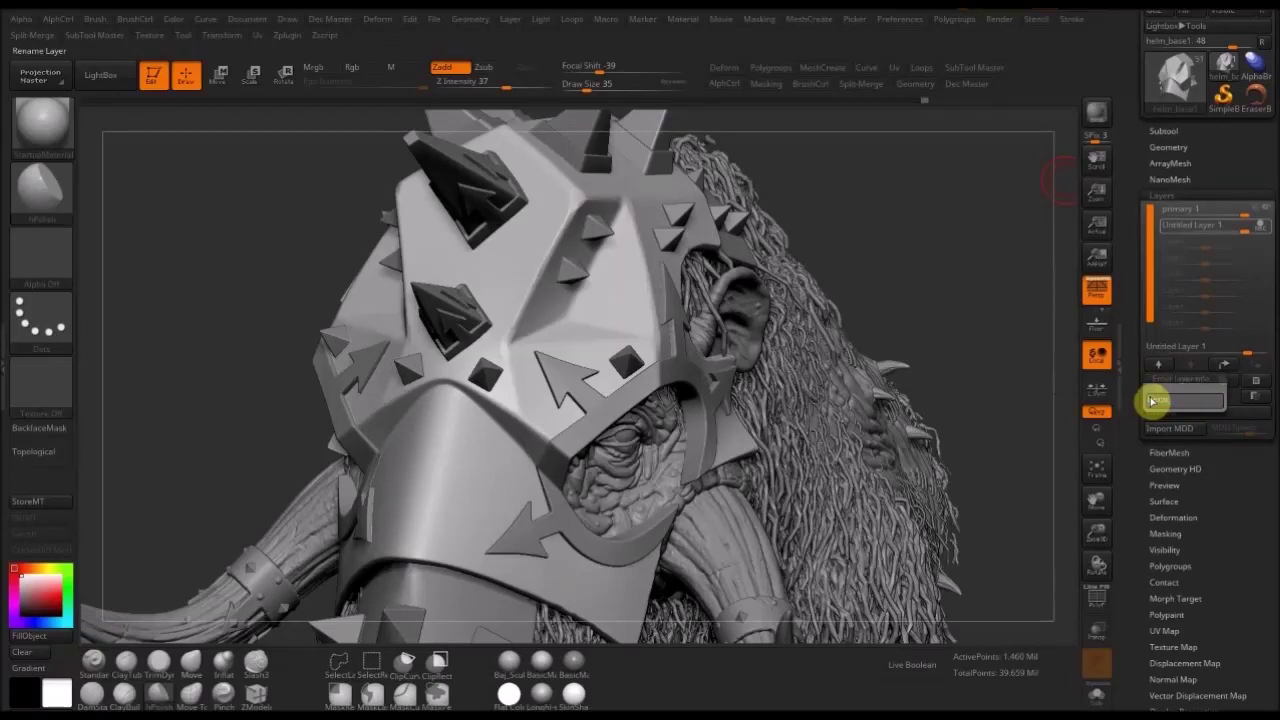
{"action": "type", "text": "secondary"}
{"action": "key", "text": "Return"}
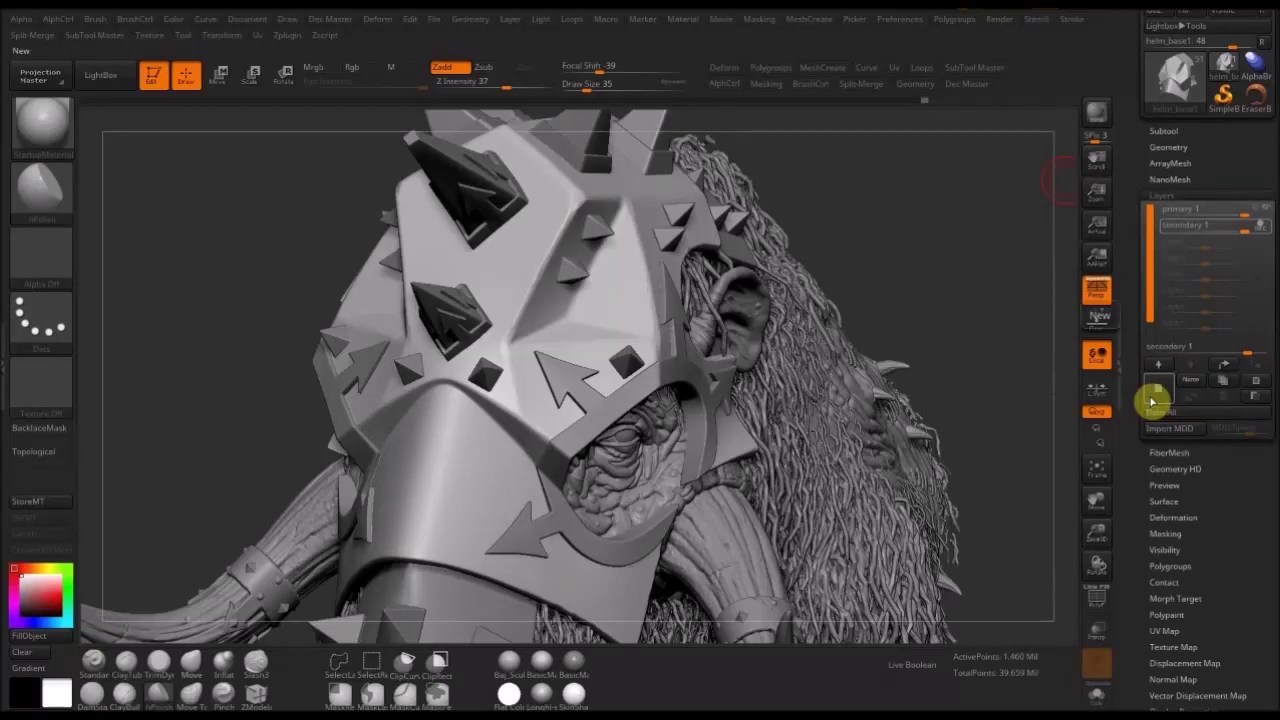
- Select the metal_dents01 brush and review its alpha and stroke type
{"action": "left_click", "coordinate": [55, 195]}
{"action": "left_click", "coordinate": [118, 289]}
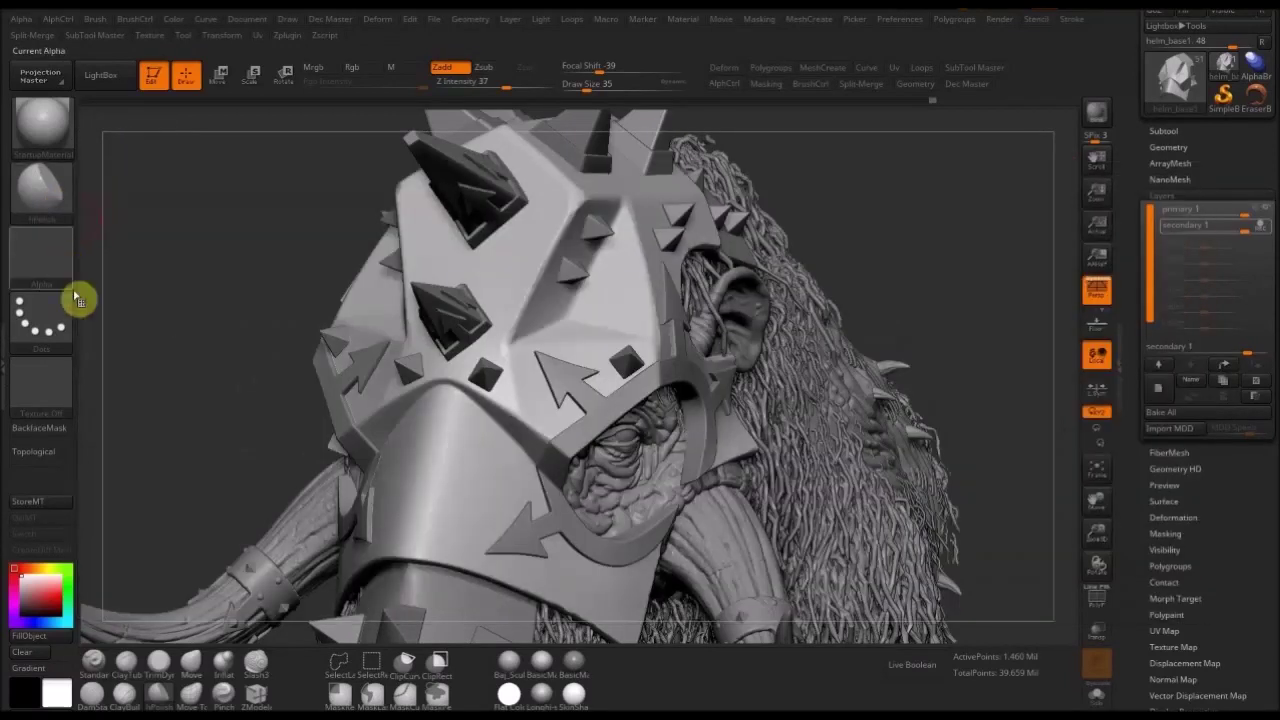
{"action": "left_click", "coordinate": [55, 195]}
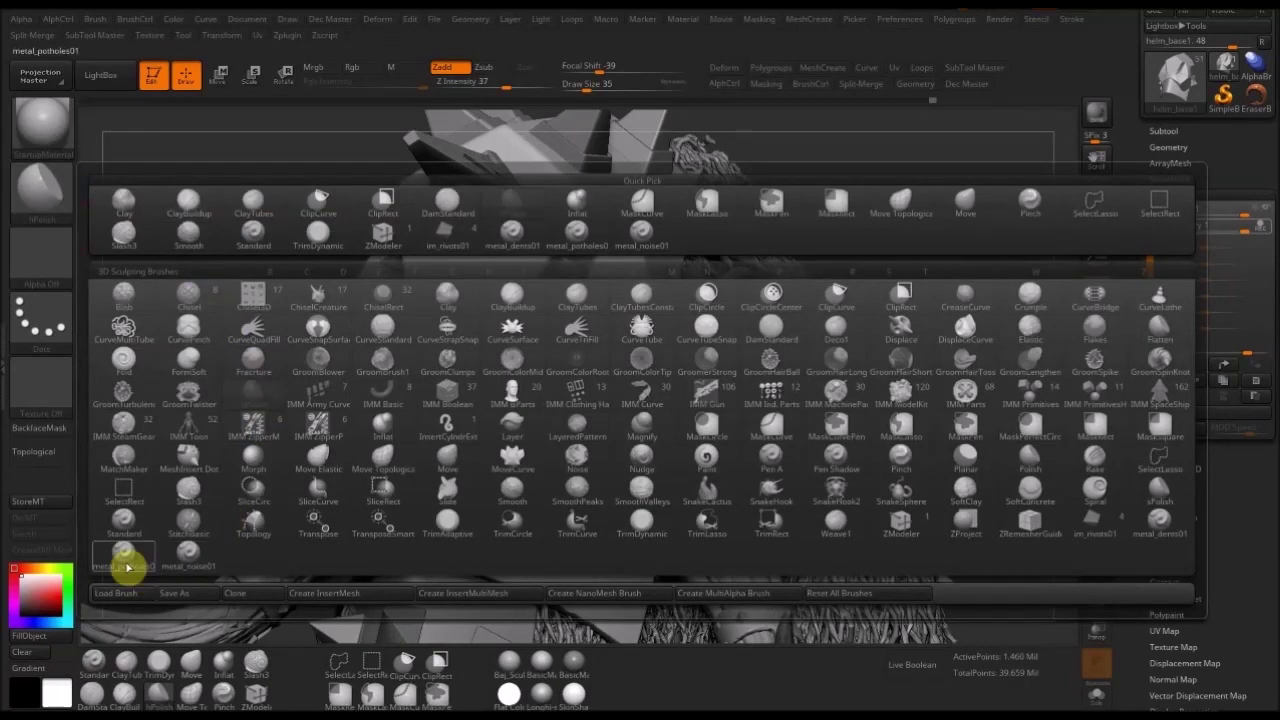
{"action": "mouse_move", "coordinate": [1157, 533]}
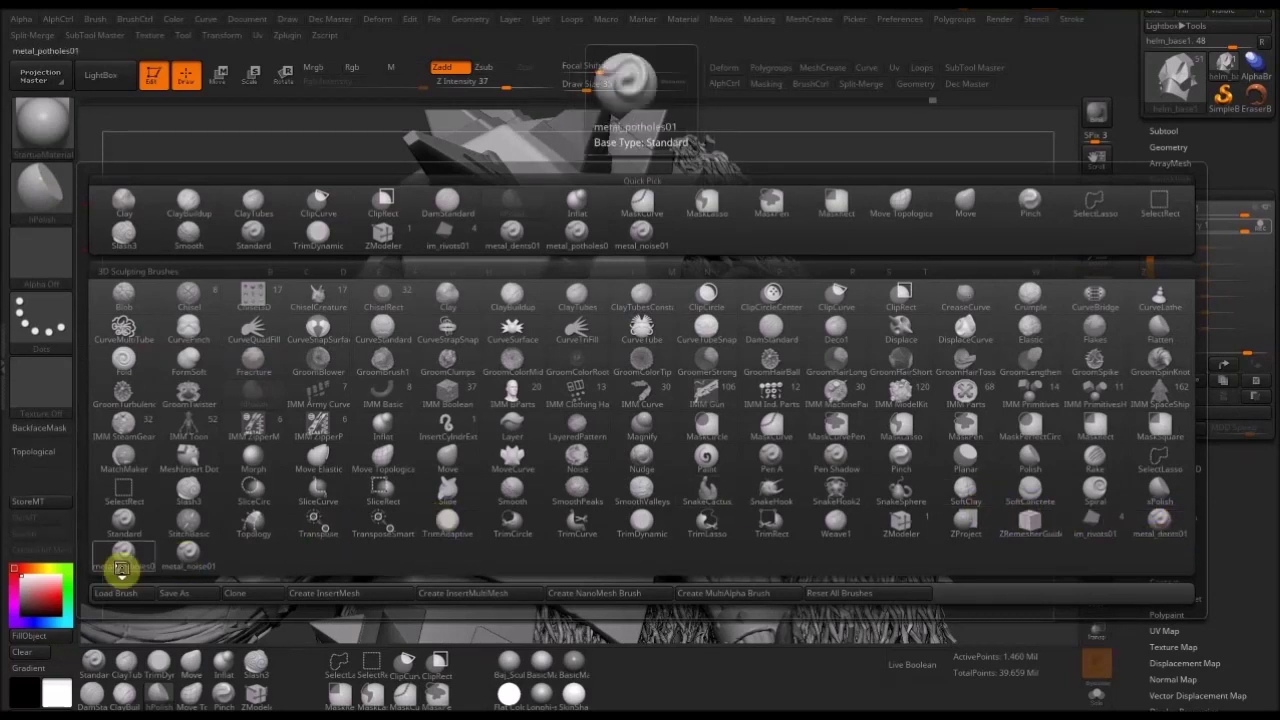
{"action": "left_click", "coordinate": [1163, 530]}
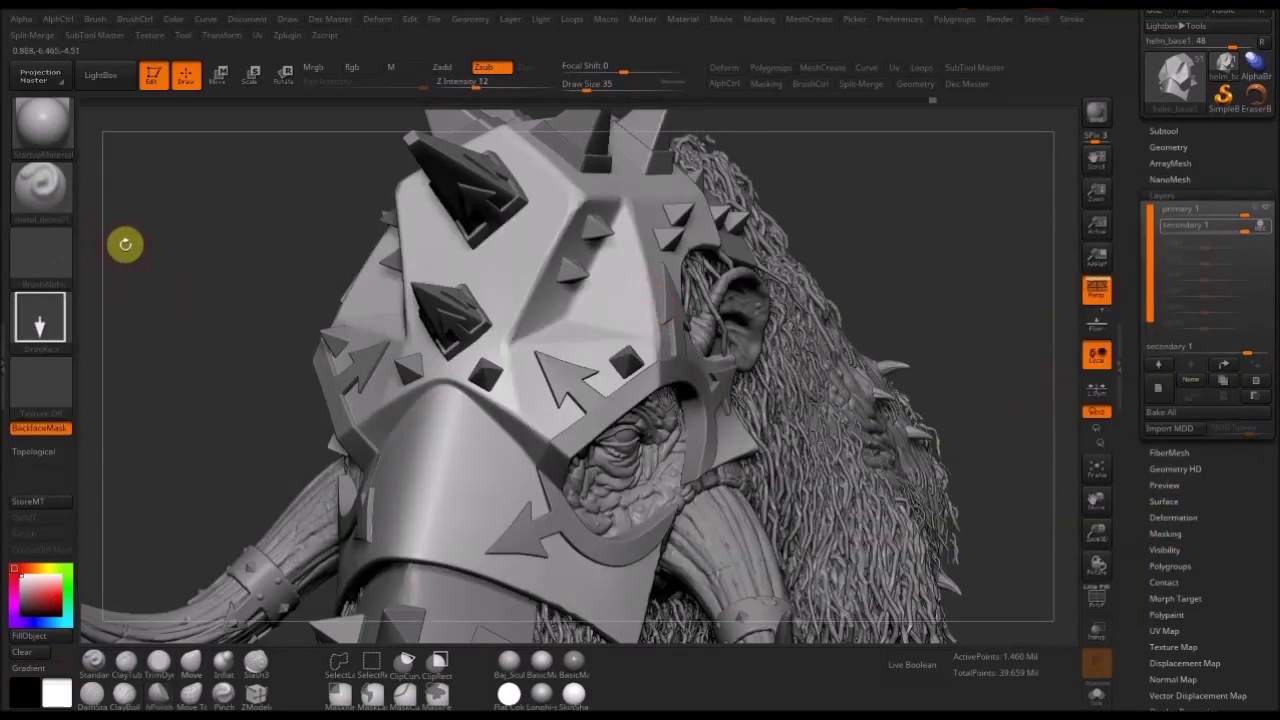
{"action": "left_click_drag", "start_coordinate": [206, 308], "coordinate": [177, 314]}
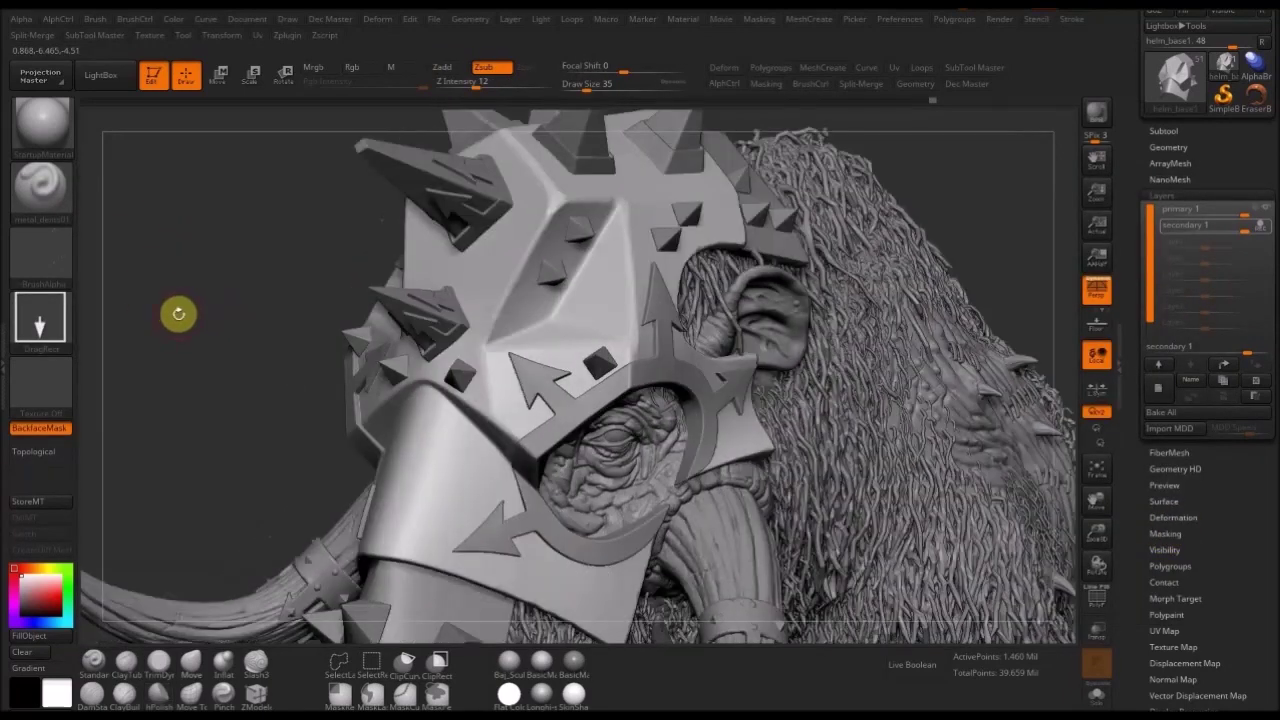
{"action": "left_click", "coordinate": [37, 260]}
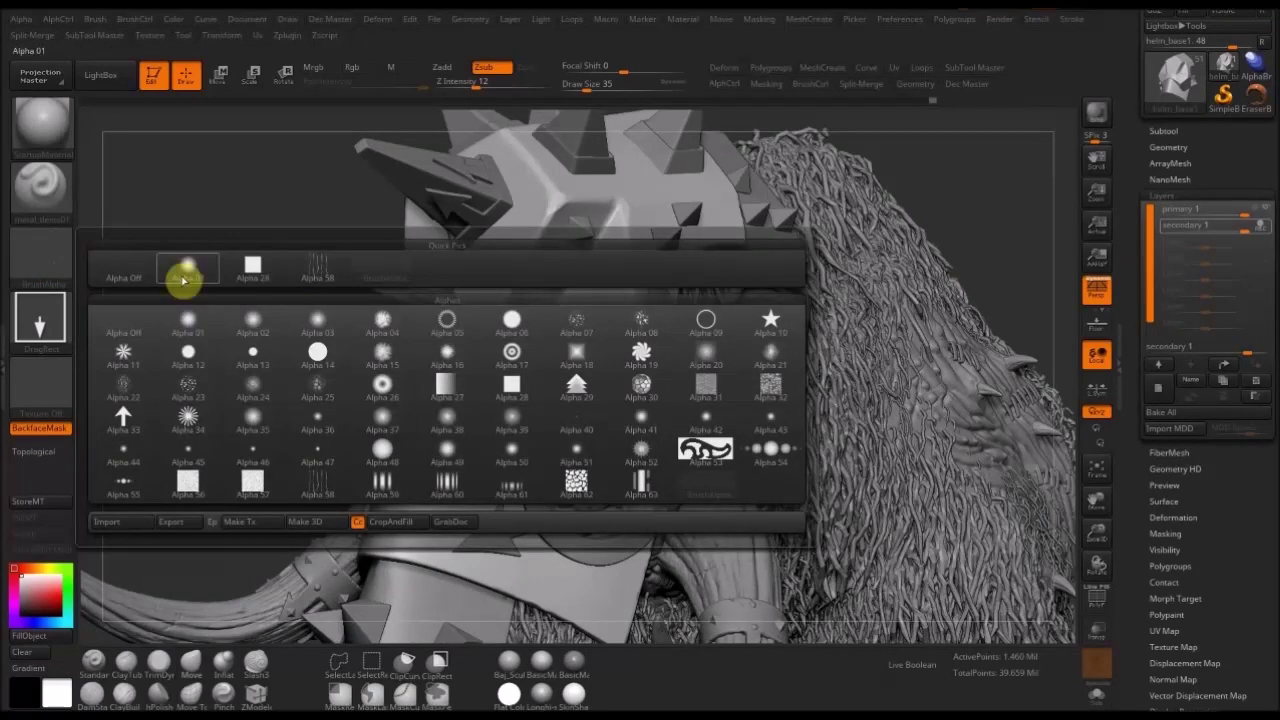
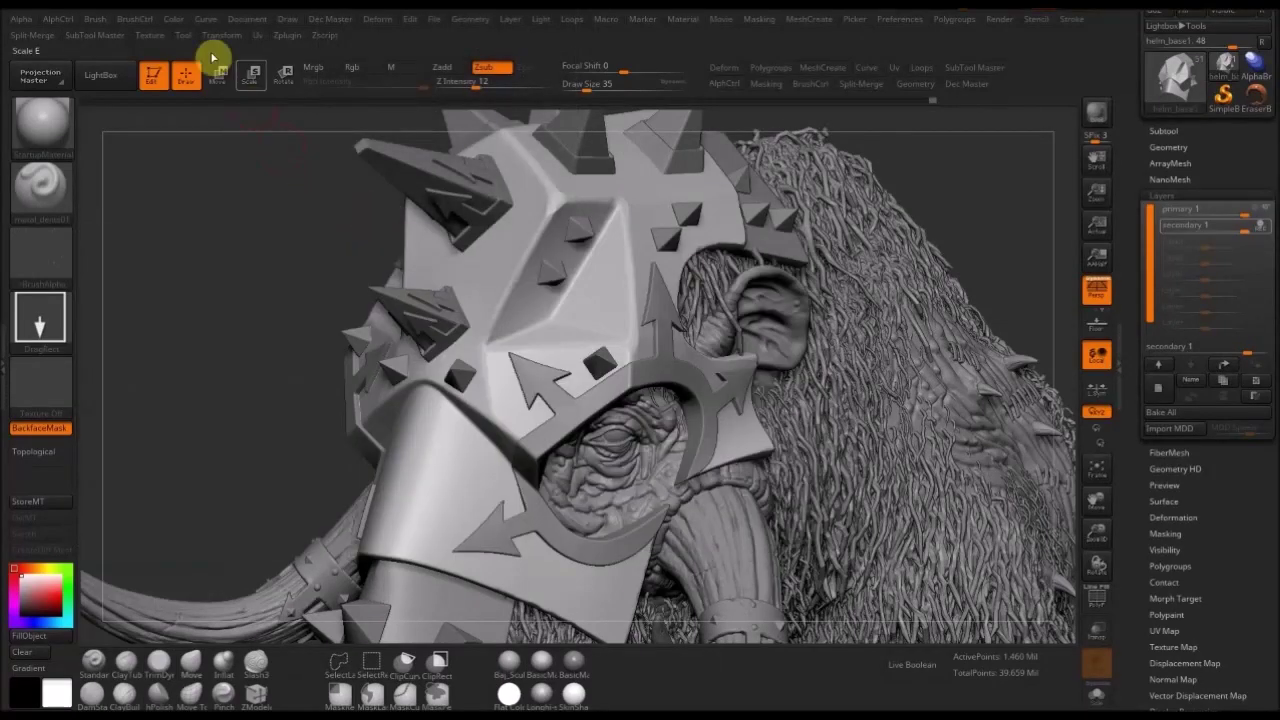
{"action": "left_click", "coordinate": [49, 329]}
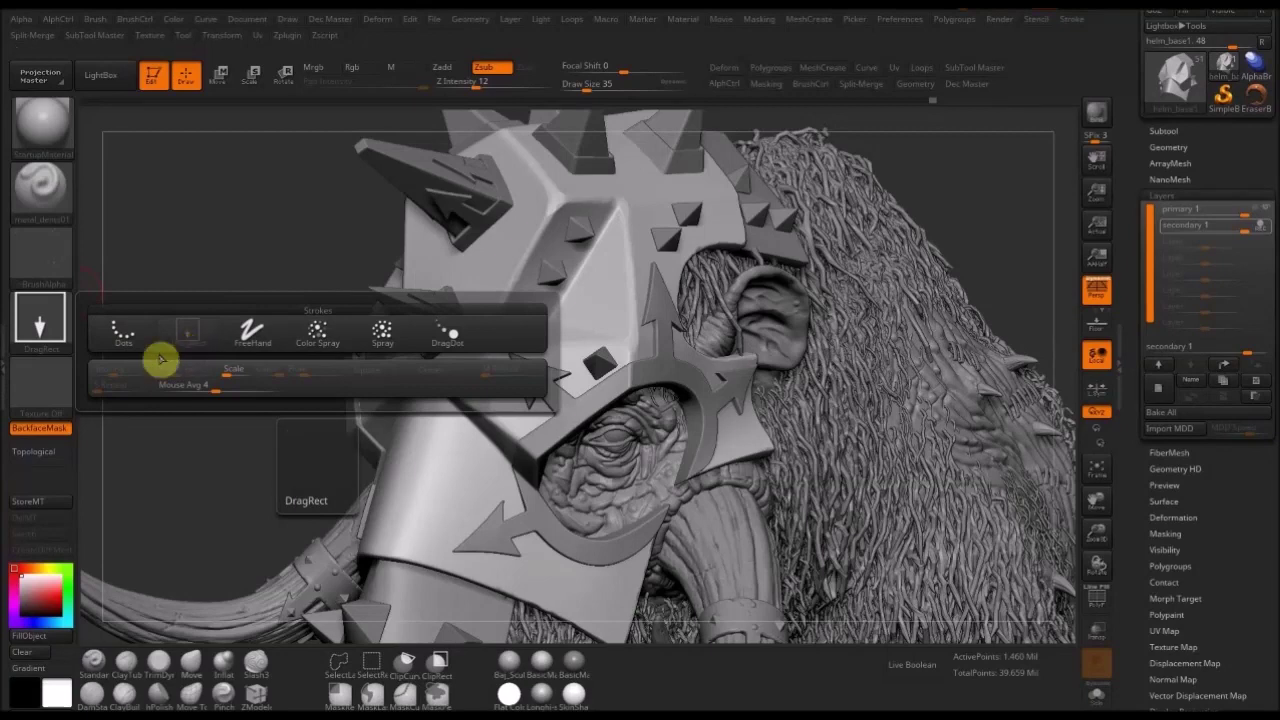
{"action": "left_click_drag", "start_coordinate": [308, 440], "coordinate": [643, 191]}
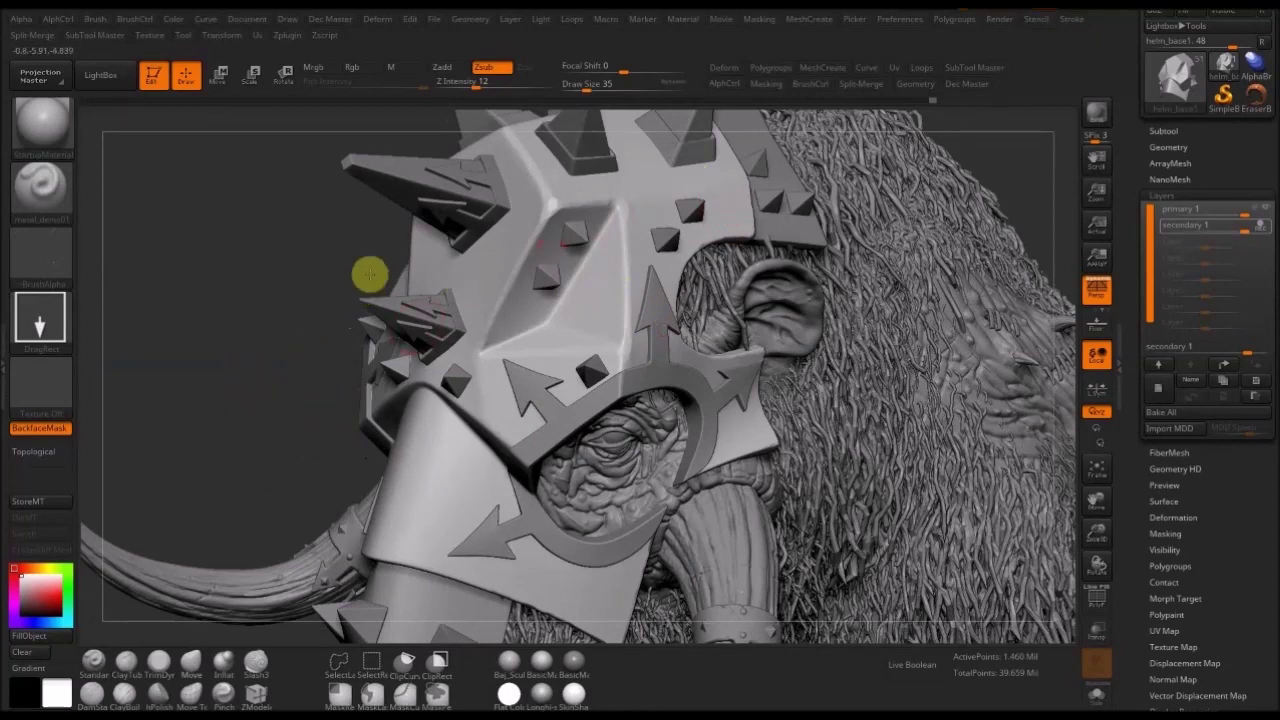
{"action": "left_click_drag", "start_coordinate": [391, 243], "coordinate": [357, 254], "text": "alt"}
- Isolate the helmet base, test dents on the triangular facet at Z intensity 27, and lower the intensity to 19
{"action": "left_click", "coordinate": [1096, 692]}
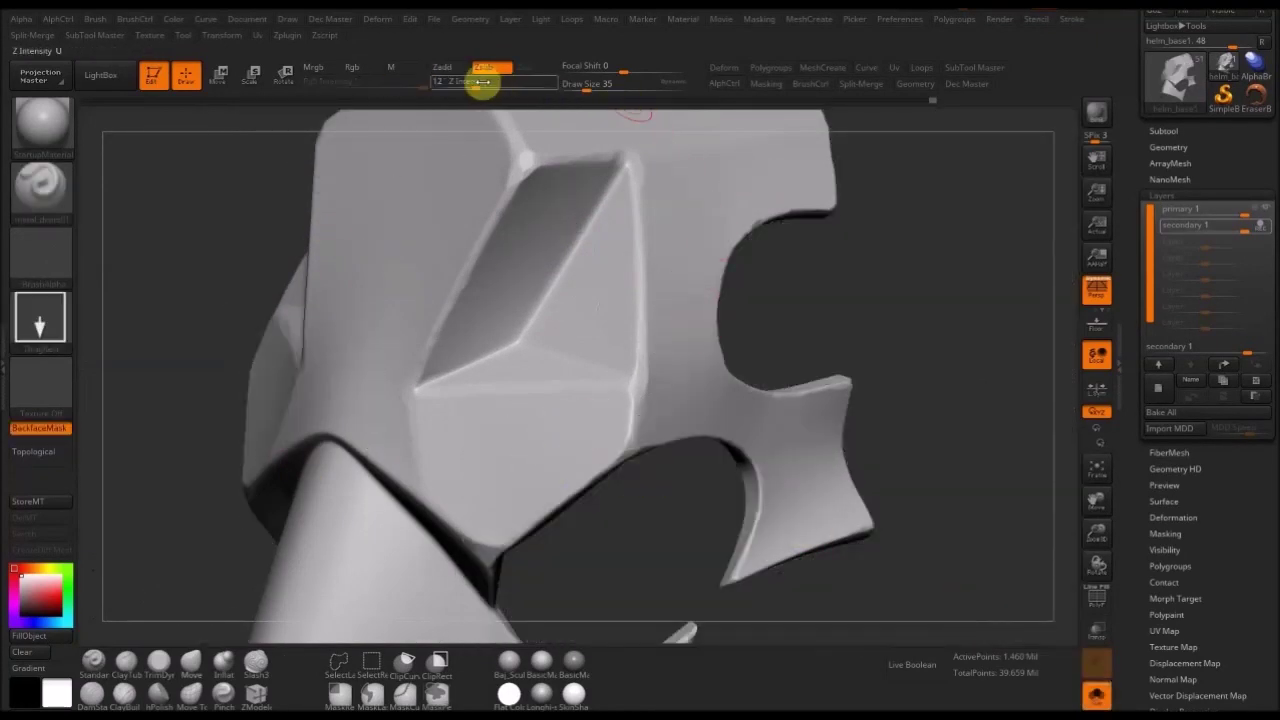
{"action": "left_click_drag", "start_coordinate": [903, 286], "coordinate": [861, 284]}
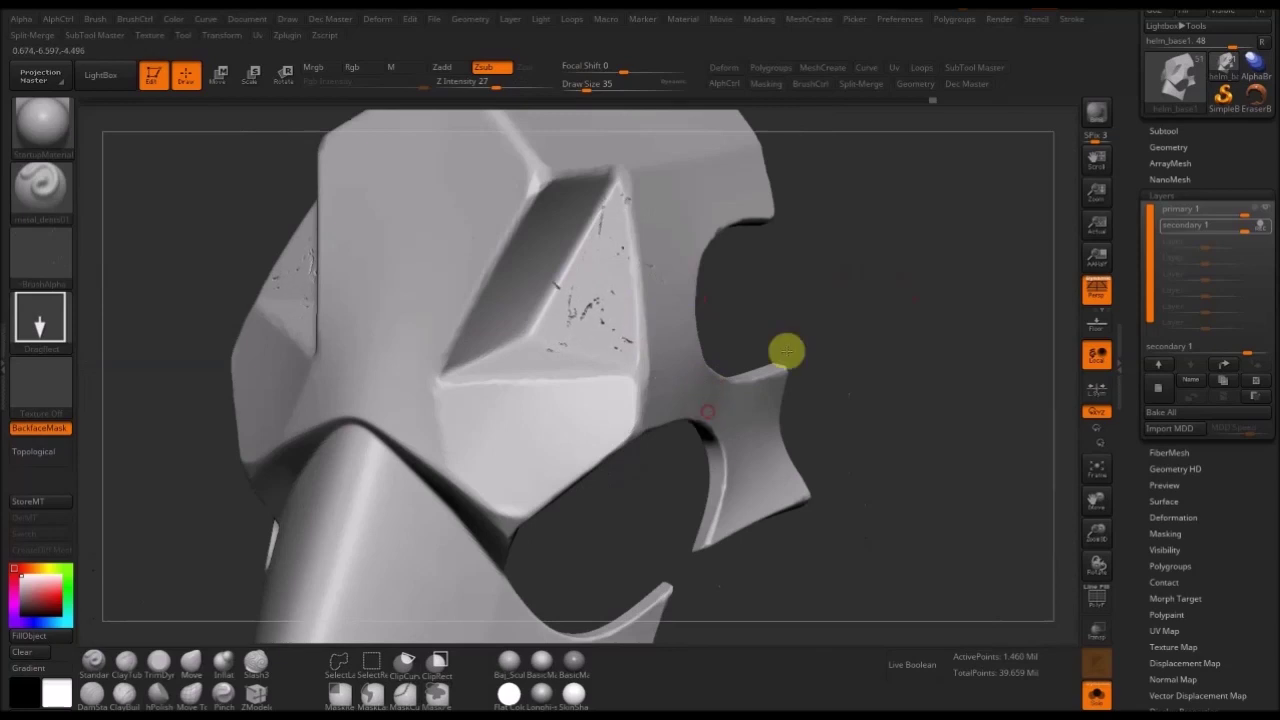
{"action": "left_click_drag", "start_coordinate": [864, 325], "coordinate": [673, 305]}
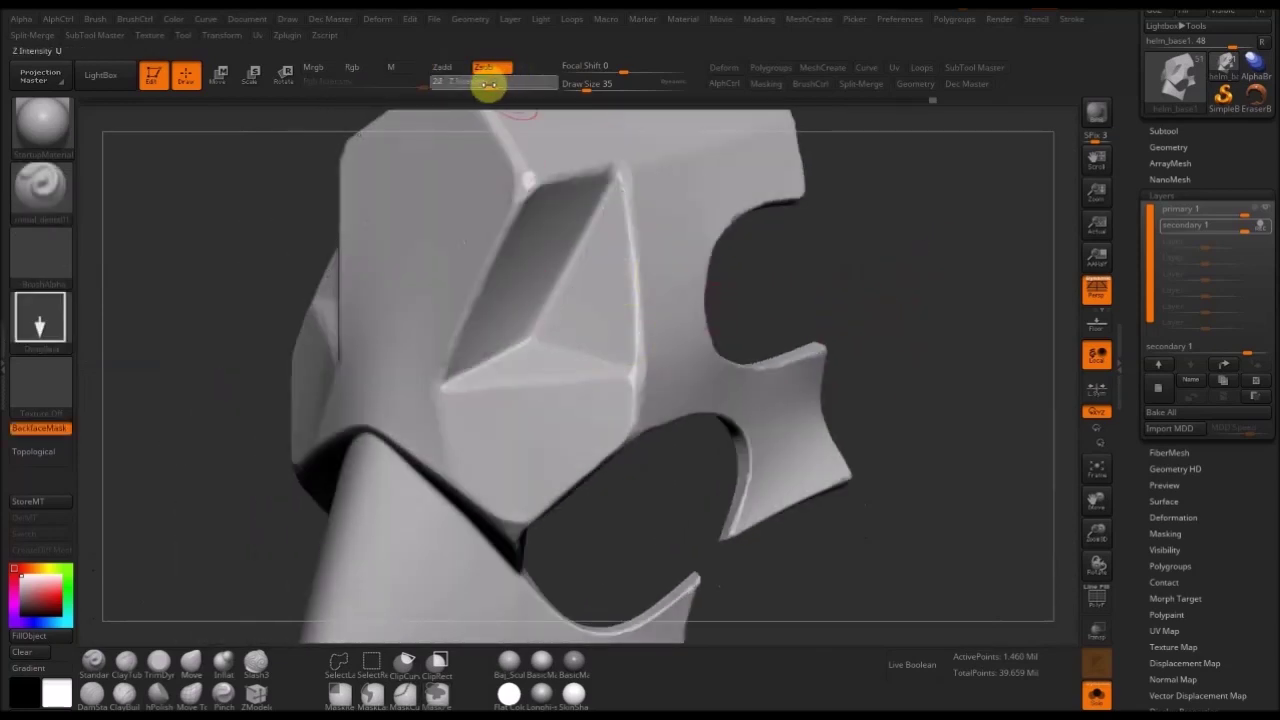
{"action": "left_click_drag", "start_coordinate": [487, 84], "coordinate": [482, 84]}
- Stamp metal dents on the facet above the eye opening and on the forehead at Z intensity 19
{"action": "left_click_drag", "start_coordinate": [874, 286], "coordinate": [770, 304]}
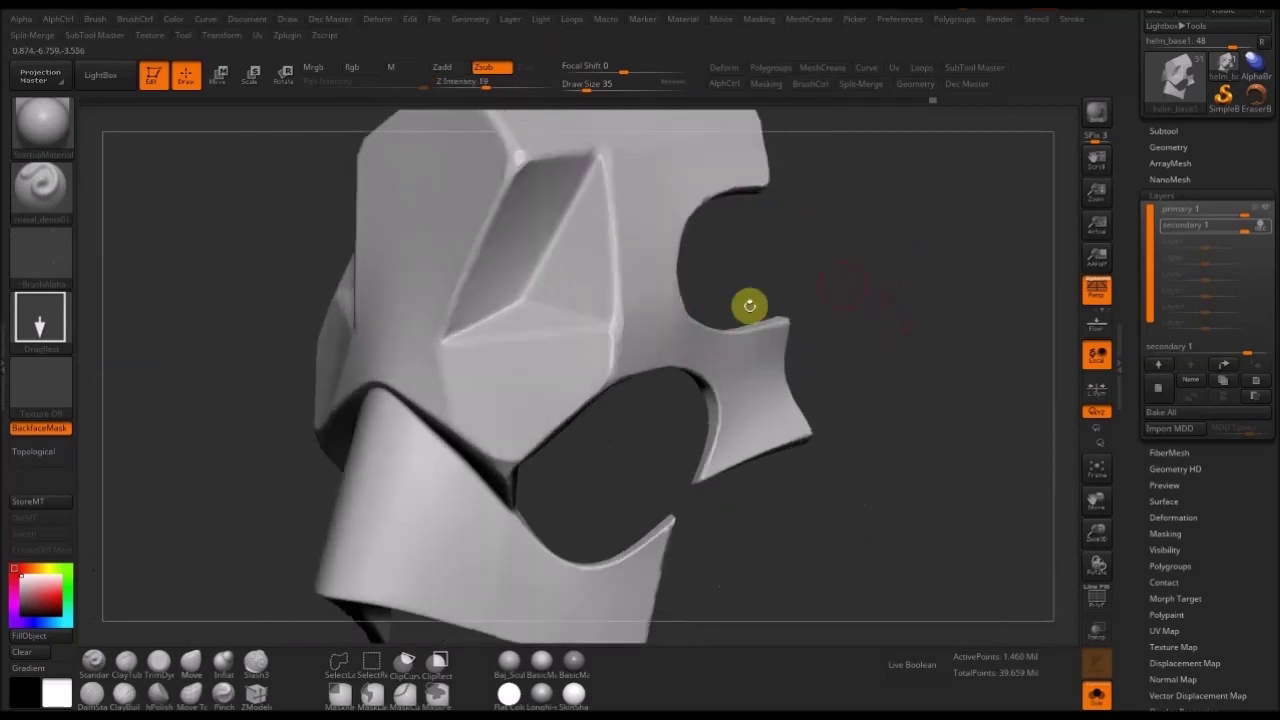
{"action": "mouse_move", "coordinate": [583, 361]}
{"action": "left_mouse_down"}
{"action": "mouse_move", "coordinate": [680, 406]}
{"action": "mouse_move", "coordinate": [681, 459]}
{"action": "left_mouse_up"}
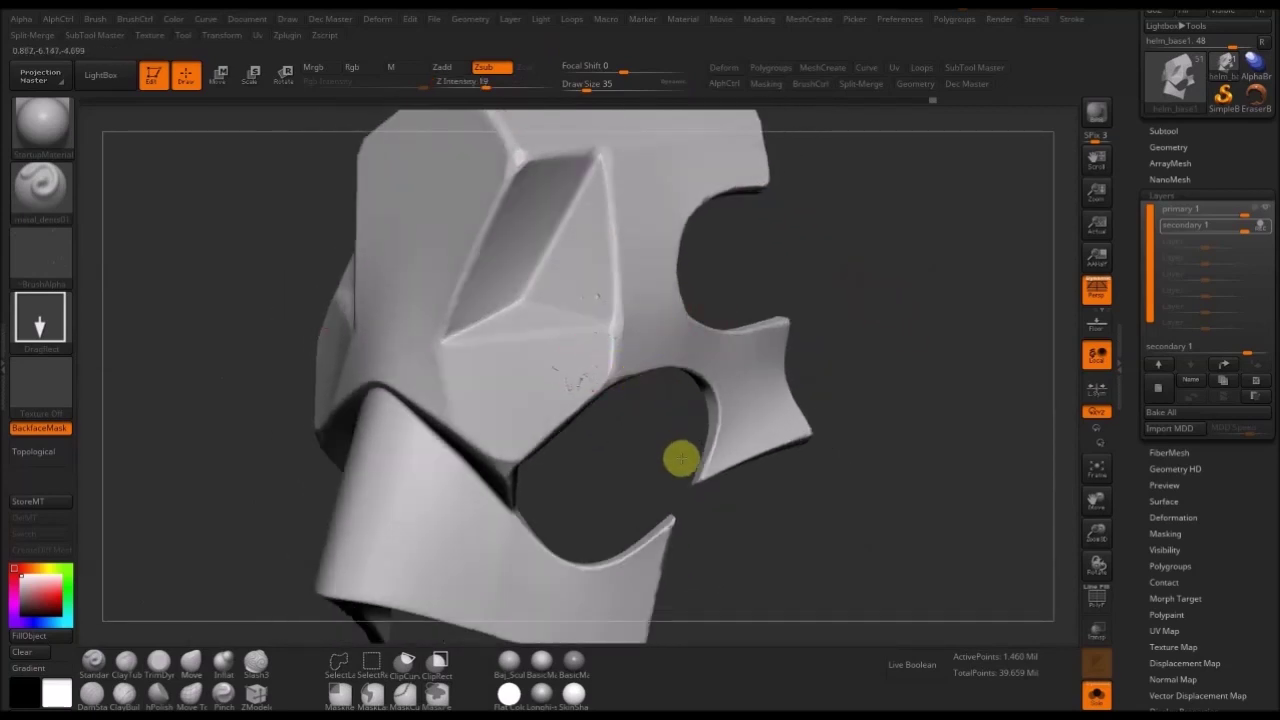
{"action": "left_click_drag", "start_coordinate": [850, 282], "coordinate": [709, 342]}
{"action": "left_click_drag", "start_coordinate": [462, 247], "coordinate": [507, 296]}
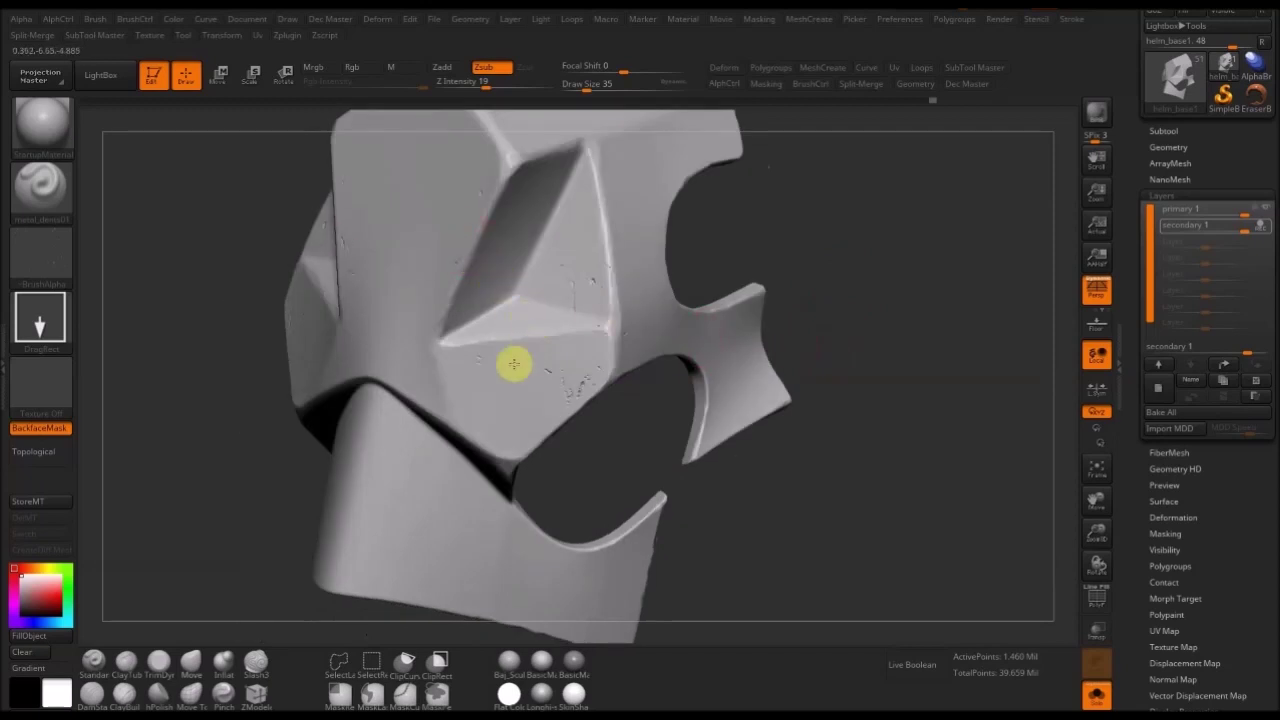
{"action": "mouse_move", "coordinate": [772, 249]}
{"action": "left_mouse_down"}
{"action": "mouse_move", "coordinate": [823, 274]}
{"action": "mouse_move", "coordinate": [740, 260]}
{"action": "mouse_move", "coordinate": [789, 249]}
{"action": "mouse_move", "coordinate": [766, 280]}
{"action": "mouse_move", "coordinate": [780, 229]}
{"action": "left_mouse_up"}
{"action": "left_click_drag", "start_coordinate": [752, 279], "coordinate": [691, 240]}
- Set Z intensity to 17 and stamp dents on the facet above the eye opening and the forehead
{"action": "left_click", "coordinate": [484, 84]}
{"action": "left_click_drag", "start_coordinate": [200, 462], "coordinate": [403, 423]}
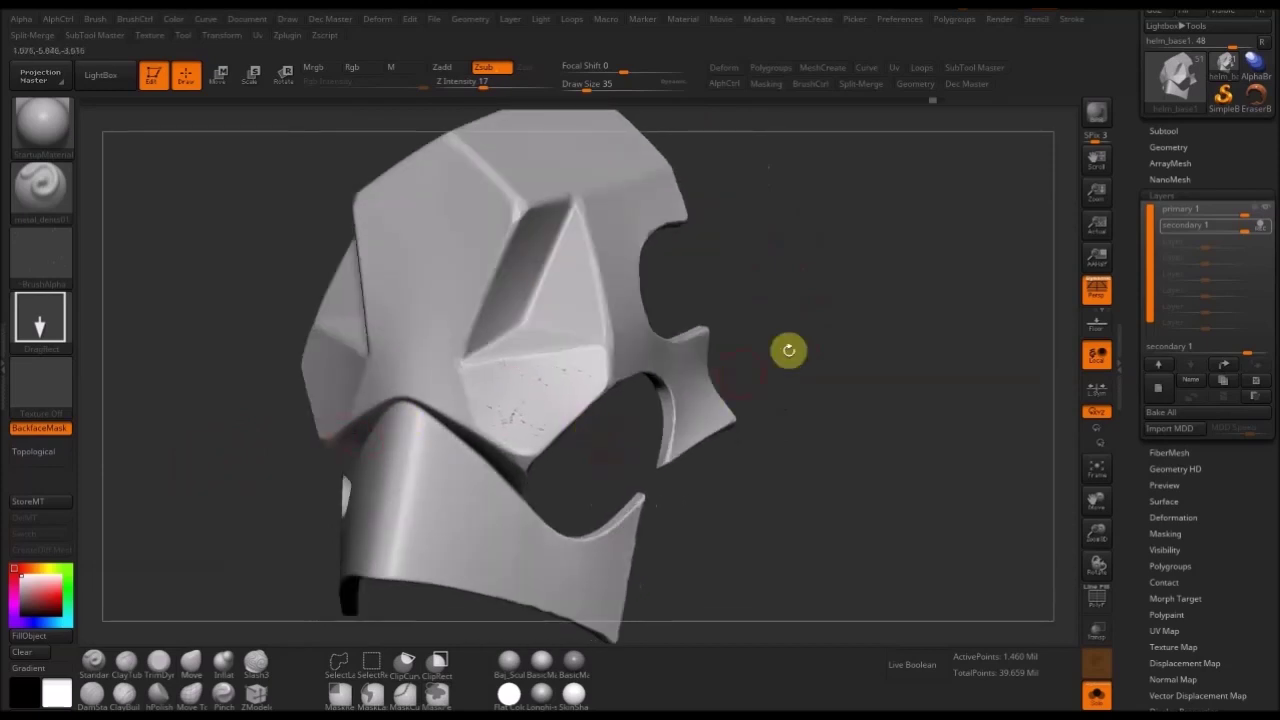
{"action": "left_click_drag", "start_coordinate": [786, 351], "coordinate": [400, 371]}
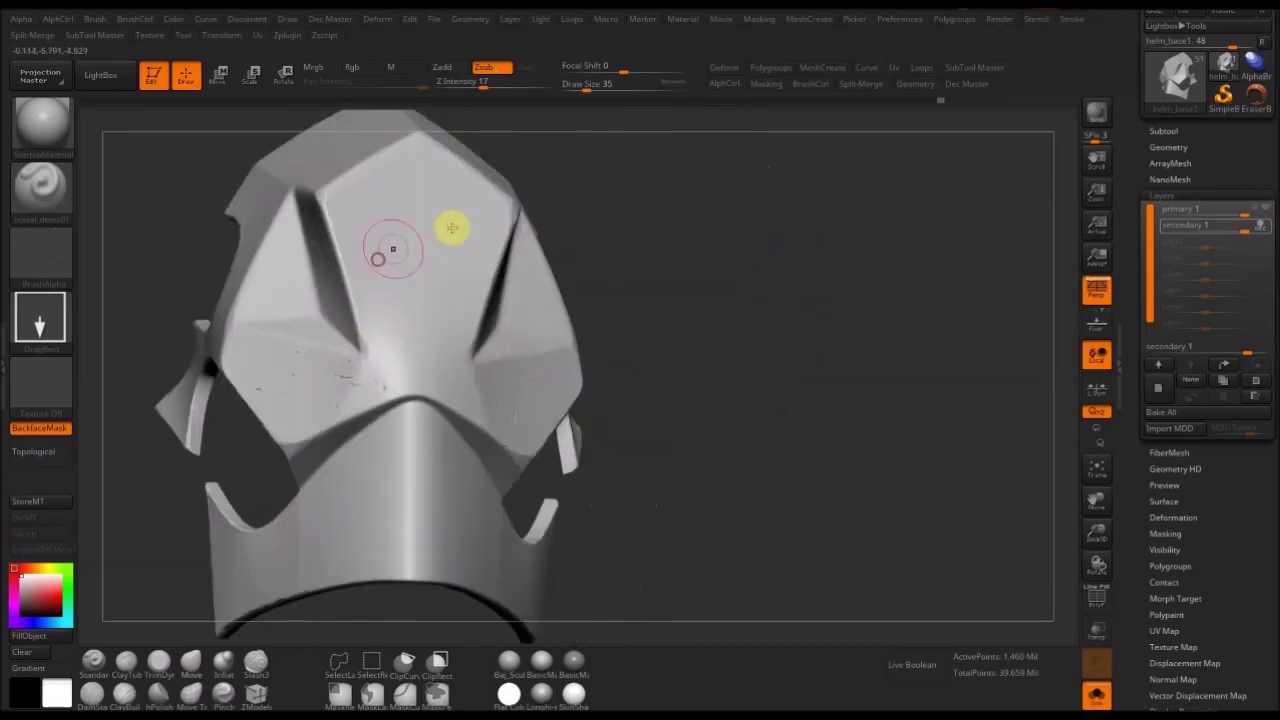
{"action": "left_click_drag", "start_coordinate": [656, 202], "coordinate": [514, 224]}
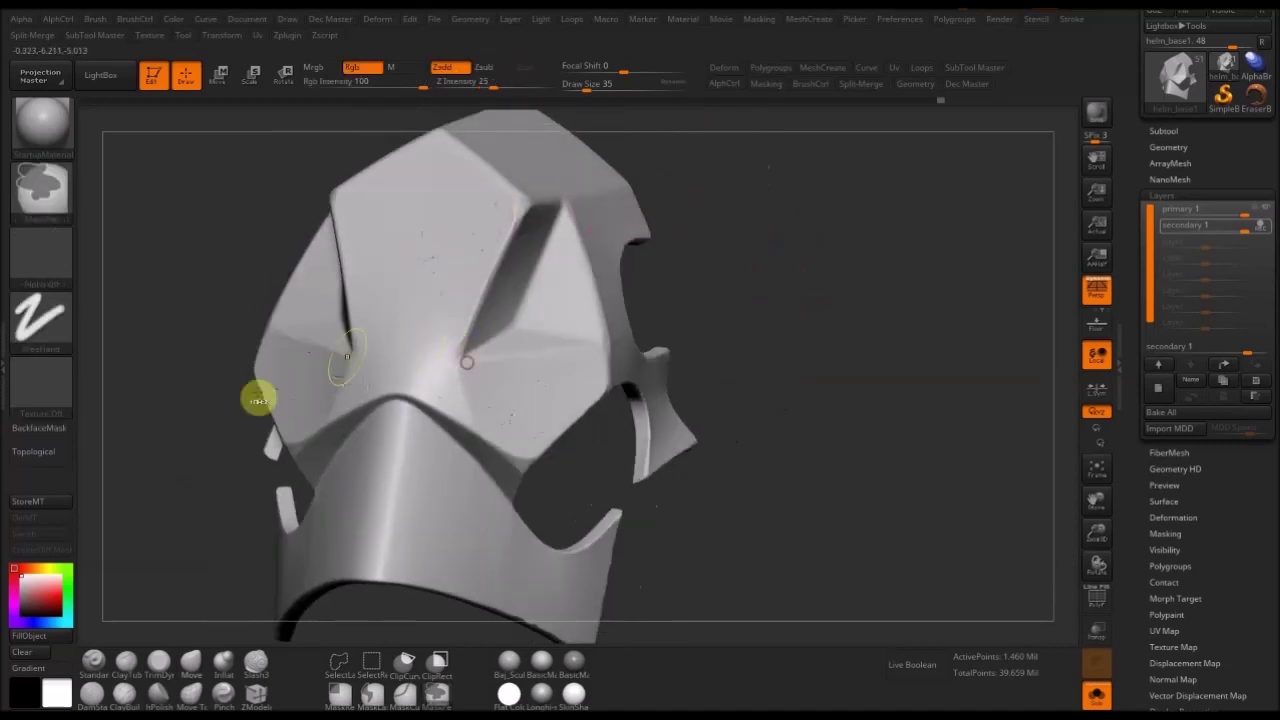
- Undo the last dent stamp, set Z intensity to 15, and stamp dents across the brow facets, forehead and lower face guard
{"action": "key", "text": "ctrl+z"}
{"action": "left_click_drag", "start_coordinate": [156, 397], "coordinate": [156, 443], "text": "alt"}
{"action": "left_click", "coordinate": [480, 89]}
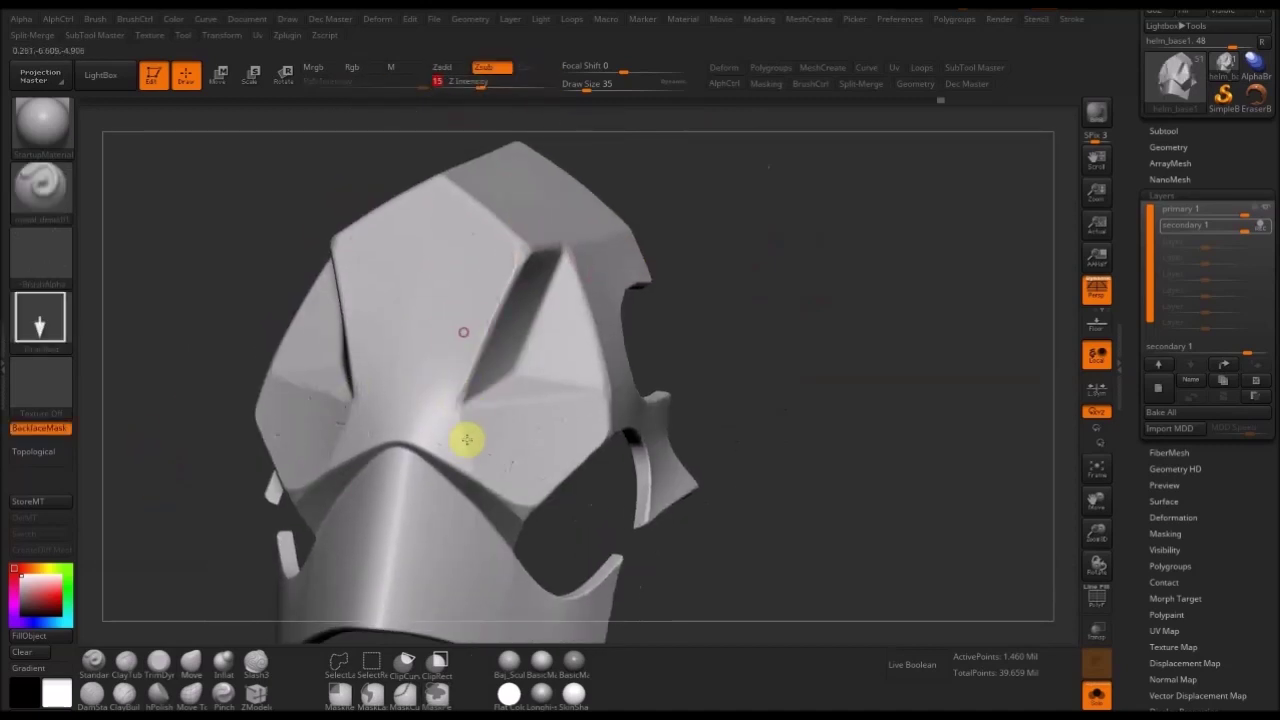
{"action": "left_click_drag", "start_coordinate": [779, 372], "coordinate": [463, 486]}
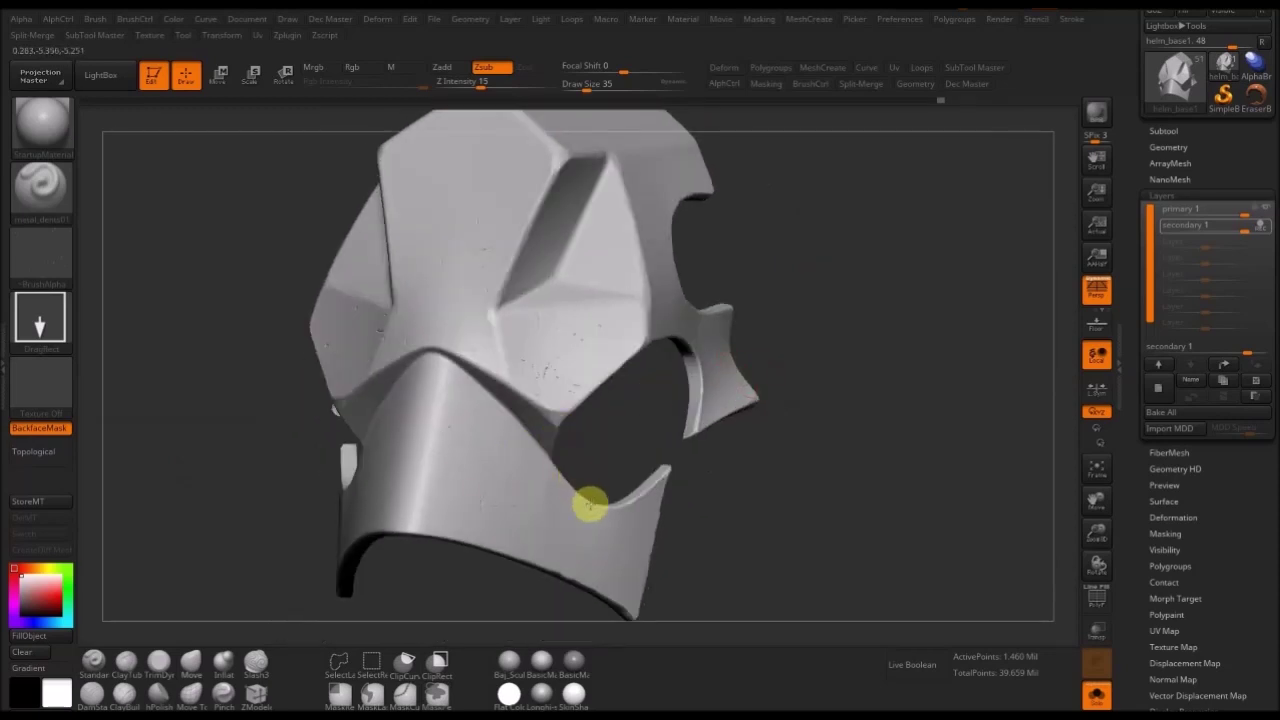
{"action": "left_click_drag", "start_coordinate": [623, 437], "coordinate": [420, 386], "text": "shift"}
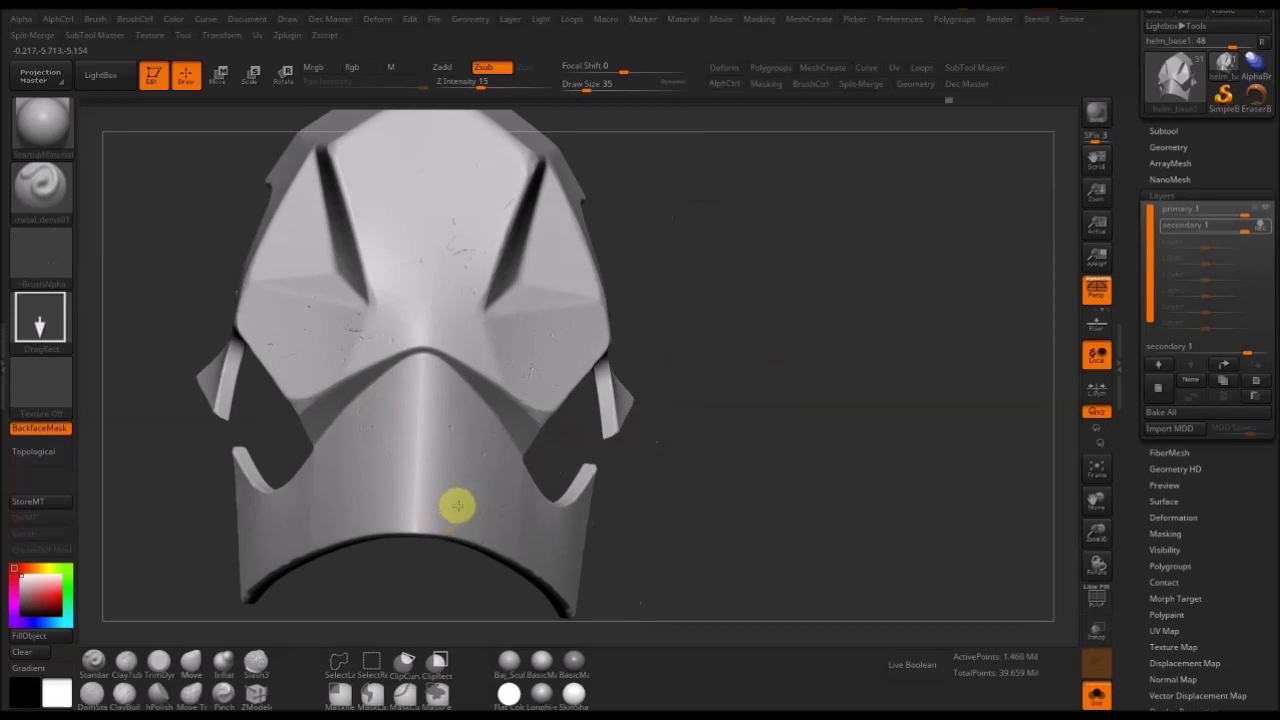
- Stamp dents on the helmet's side plate behind the triangular facet and on the lower face guard's side at Z intensity 15
{"action": "left_click_drag", "start_coordinate": [700, 466], "coordinate": [675, 298]}
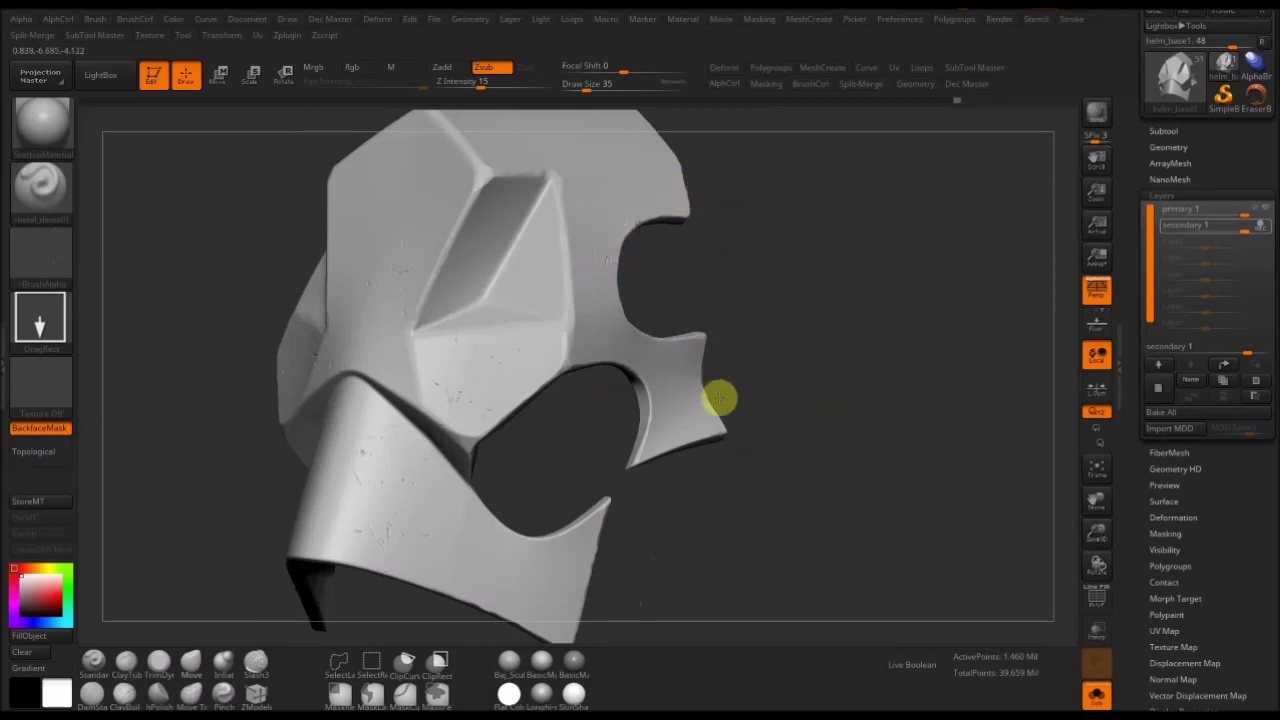
{"action": "left_click_drag", "start_coordinate": [763, 331], "coordinate": [785, 343]}
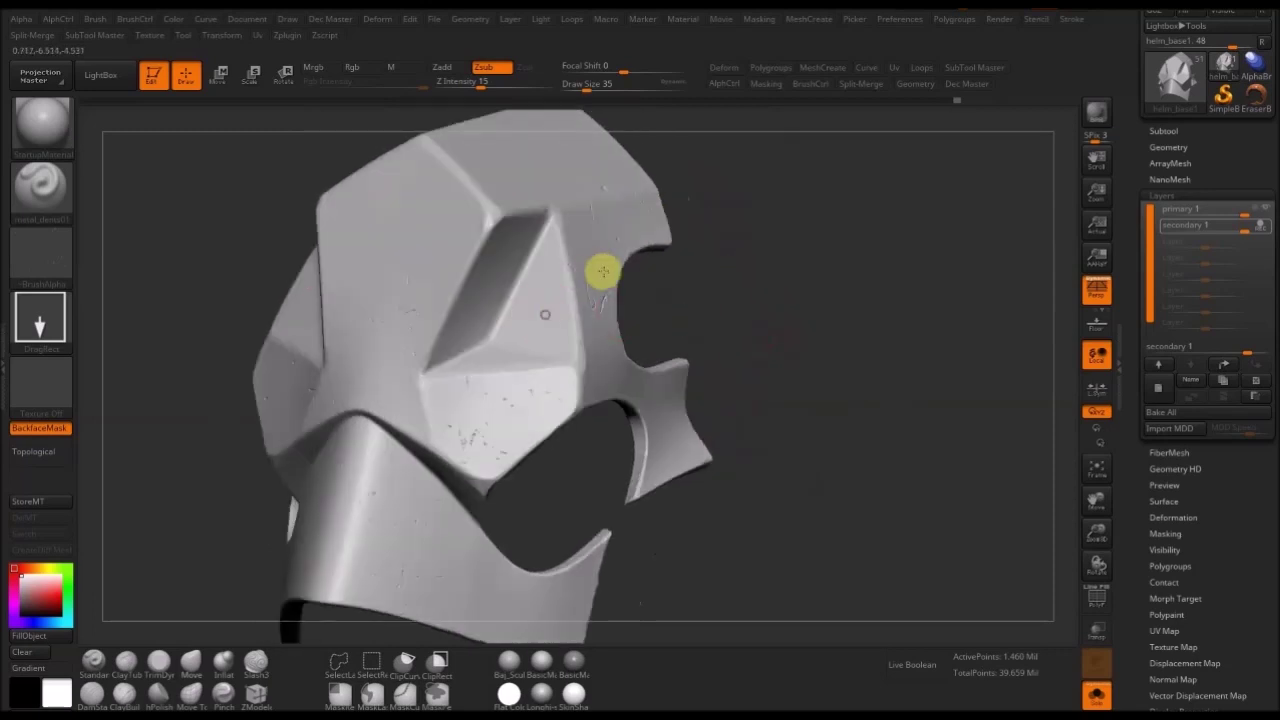
{"action": "key", "text": "b"}
{"action": "key", "text": "d"}
{"action": "key", "text": "e"}
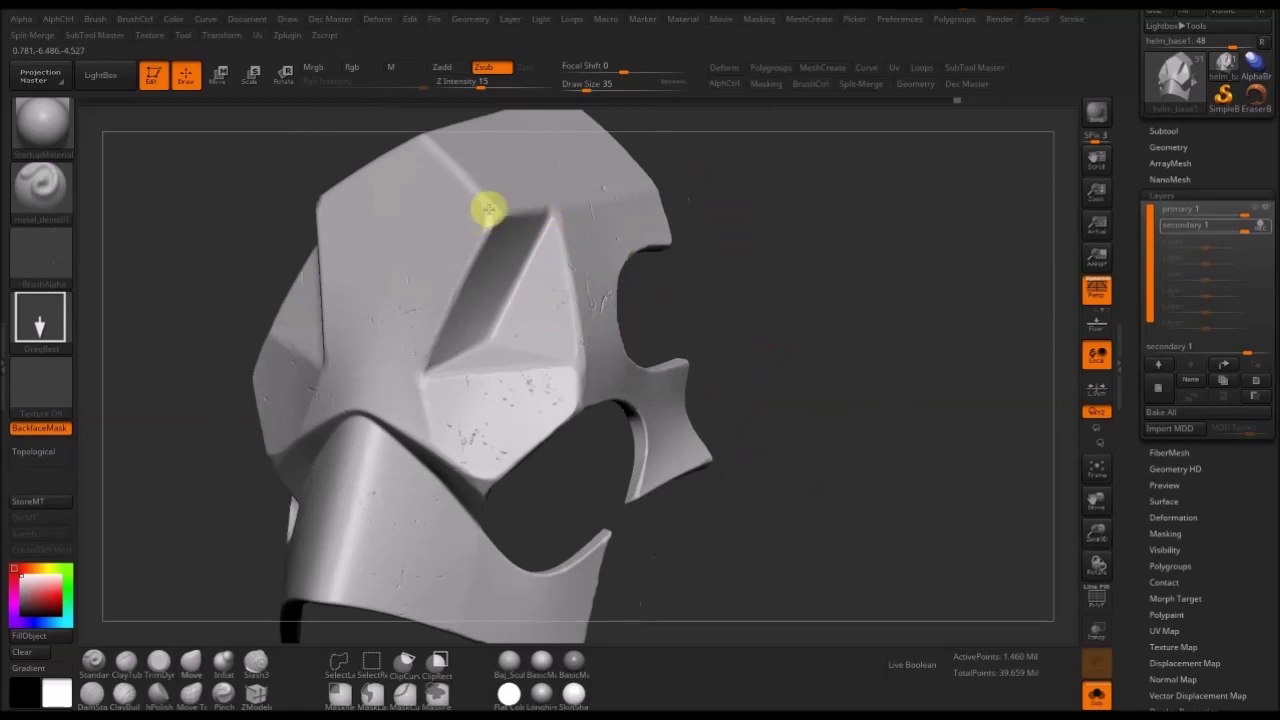
{"action": "left_click_drag", "start_coordinate": [700, 240], "coordinate": [729, 420]}
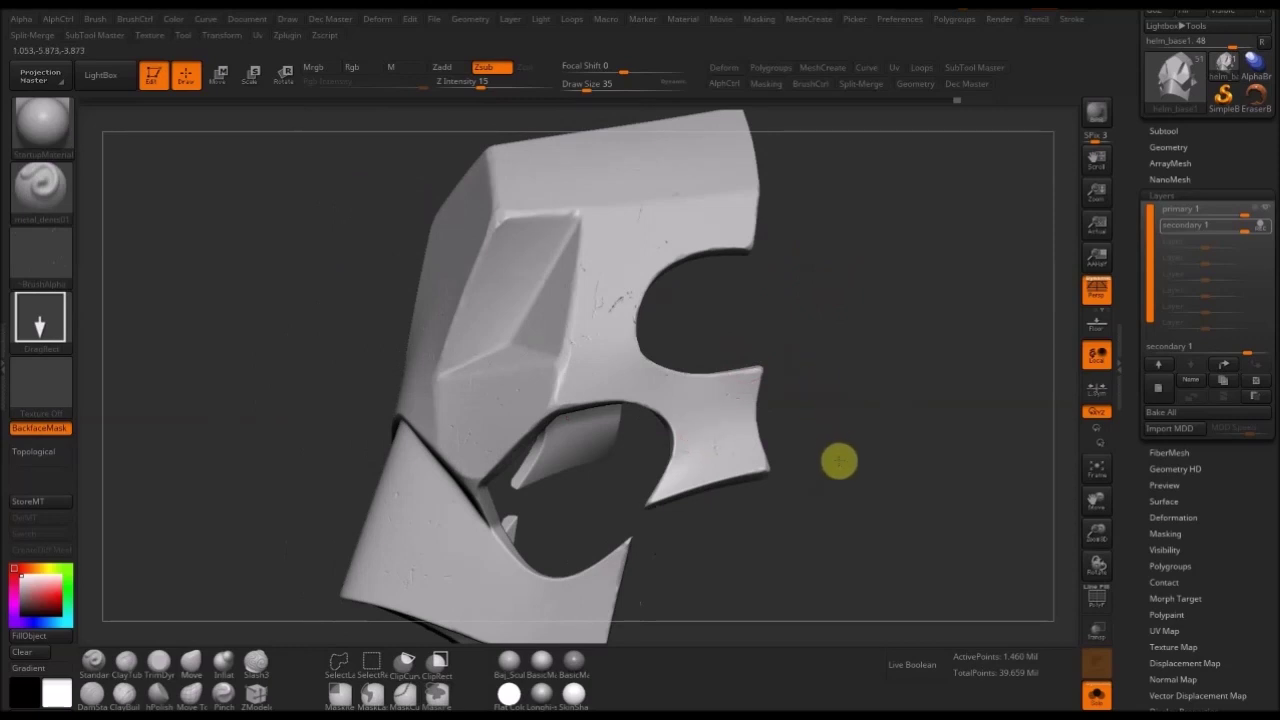
{"action": "left_click_drag", "start_coordinate": [848, 446], "coordinate": [651, 423]}
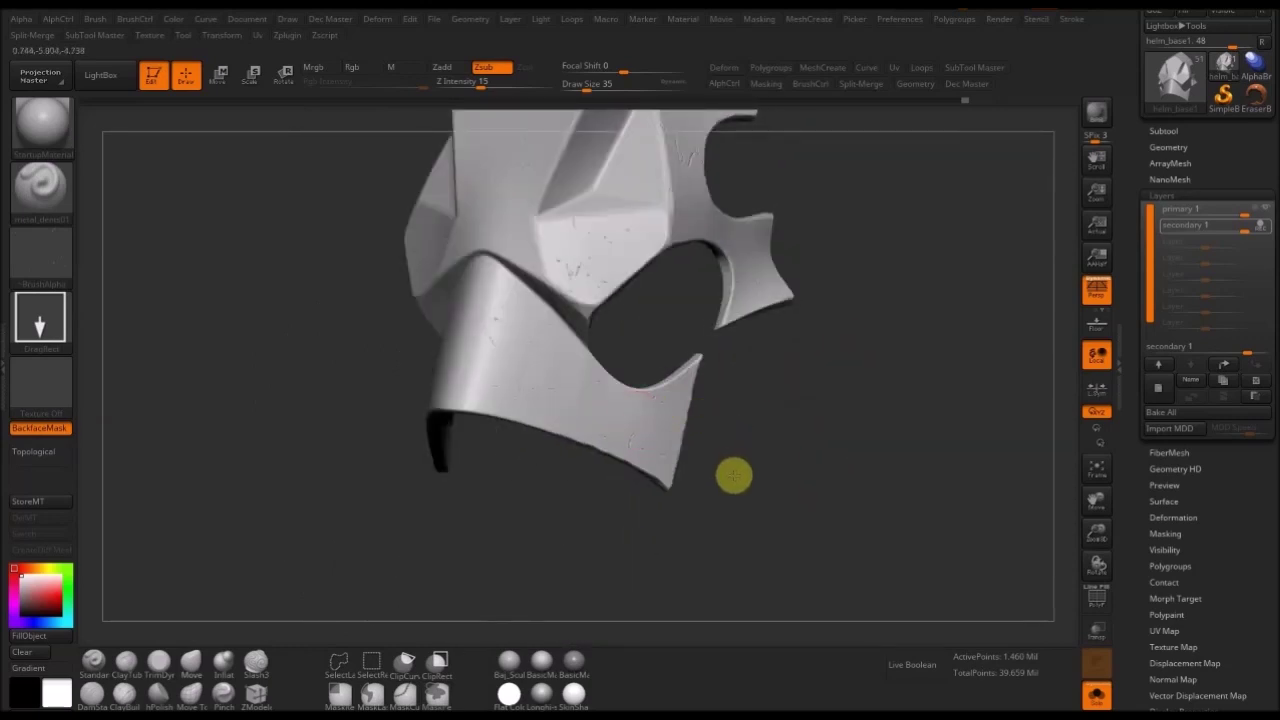
- Inspect the dents around the isolated helmet, and examine how they read with the rest of the mammoth shown
{"action": "left_click_drag", "start_coordinate": [834, 297], "coordinate": [657, 289]}
{"action": "left_click_drag", "start_coordinate": [644, 461], "coordinate": [603, 481]}
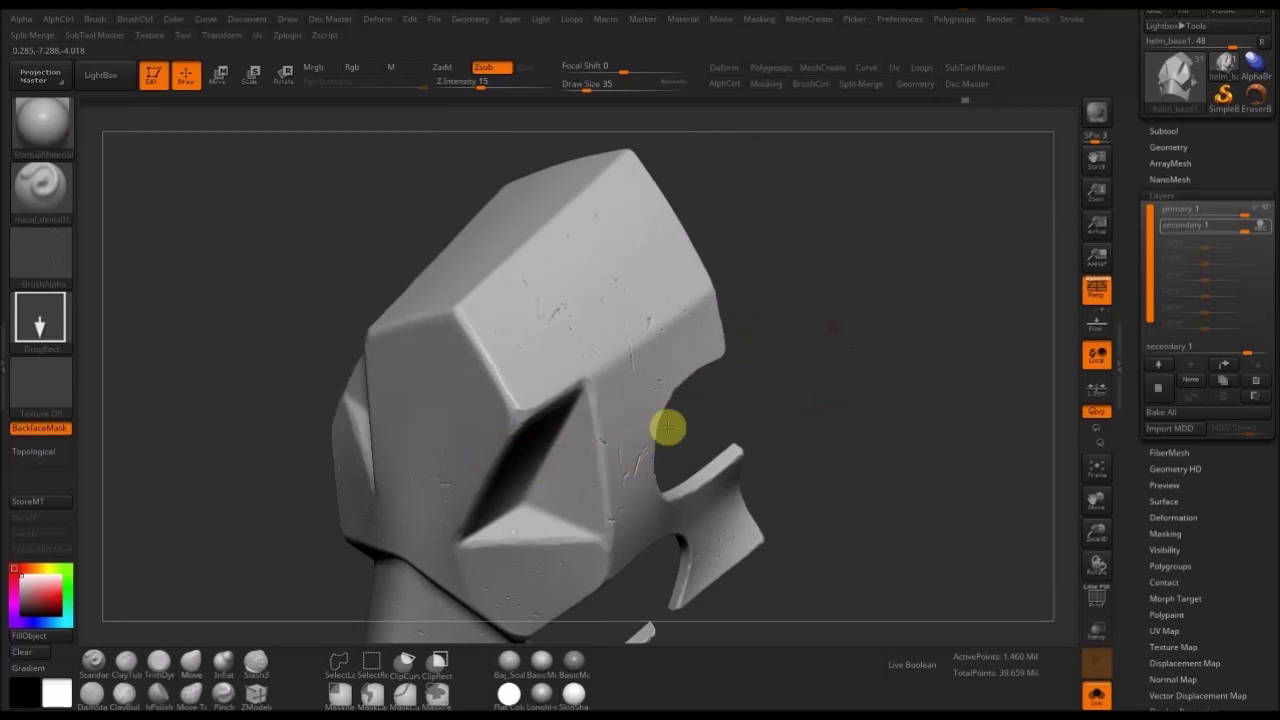
{"action": "mouse_move", "coordinate": [699, 399]}
{"action": "left_mouse_down"}
{"action": "mouse_move", "coordinate": [817, 366]}
{"action": "mouse_move", "coordinate": [551, 314]}
{"action": "left_mouse_up"}
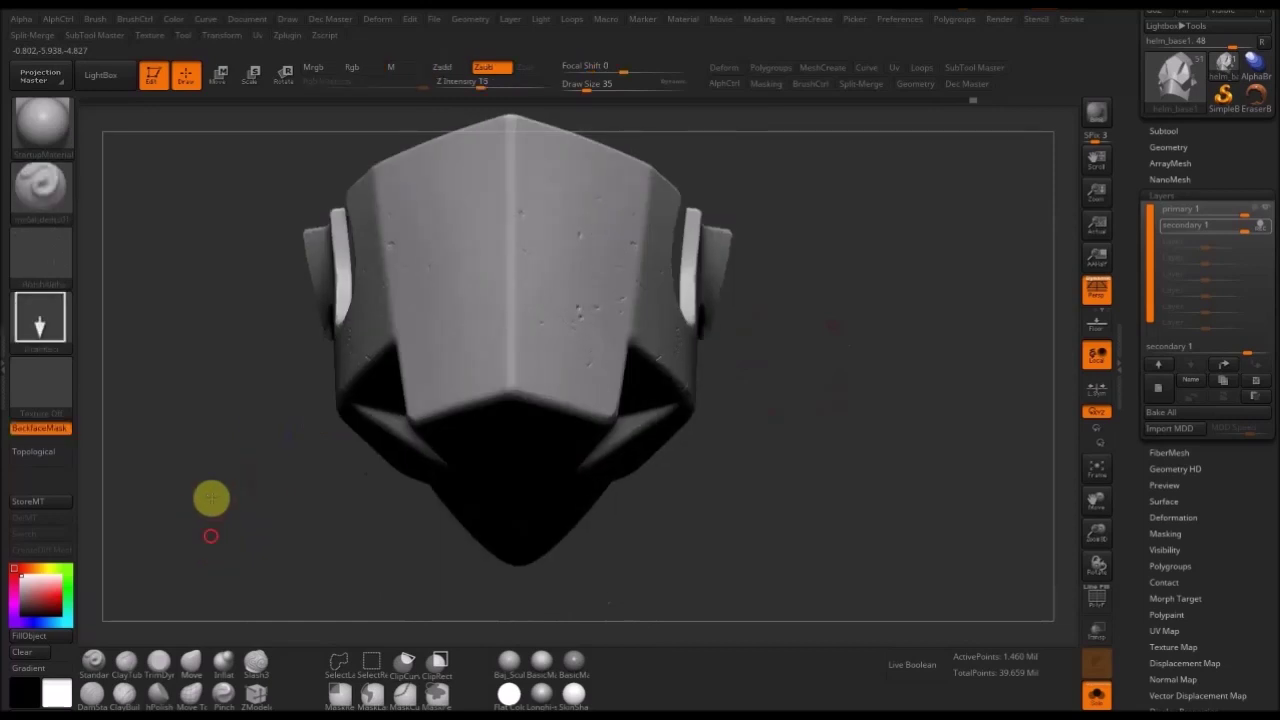
{"action": "left_click_drag", "start_coordinate": [209, 497], "coordinate": [203, 417]}
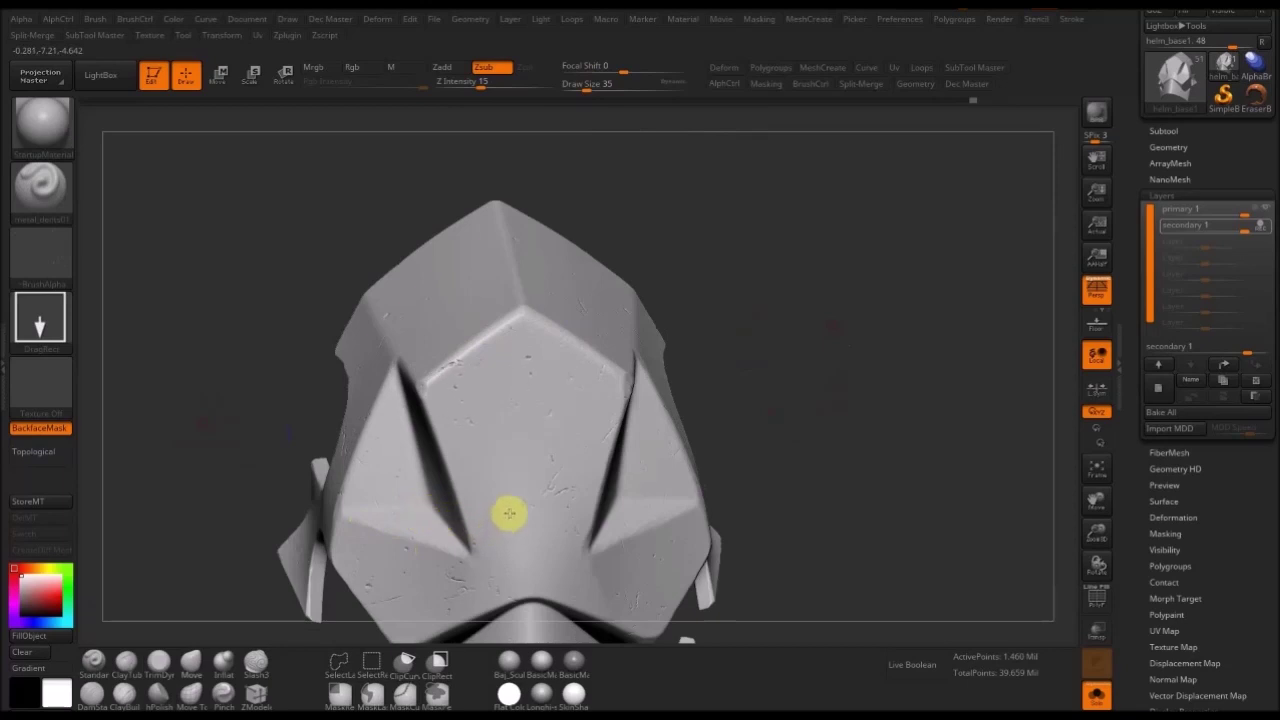
{"action": "left_click_drag", "start_coordinate": [817, 442], "coordinate": [723, 443]}
{"action": "left_click_drag", "start_coordinate": [857, 495], "coordinate": [606, 263]}
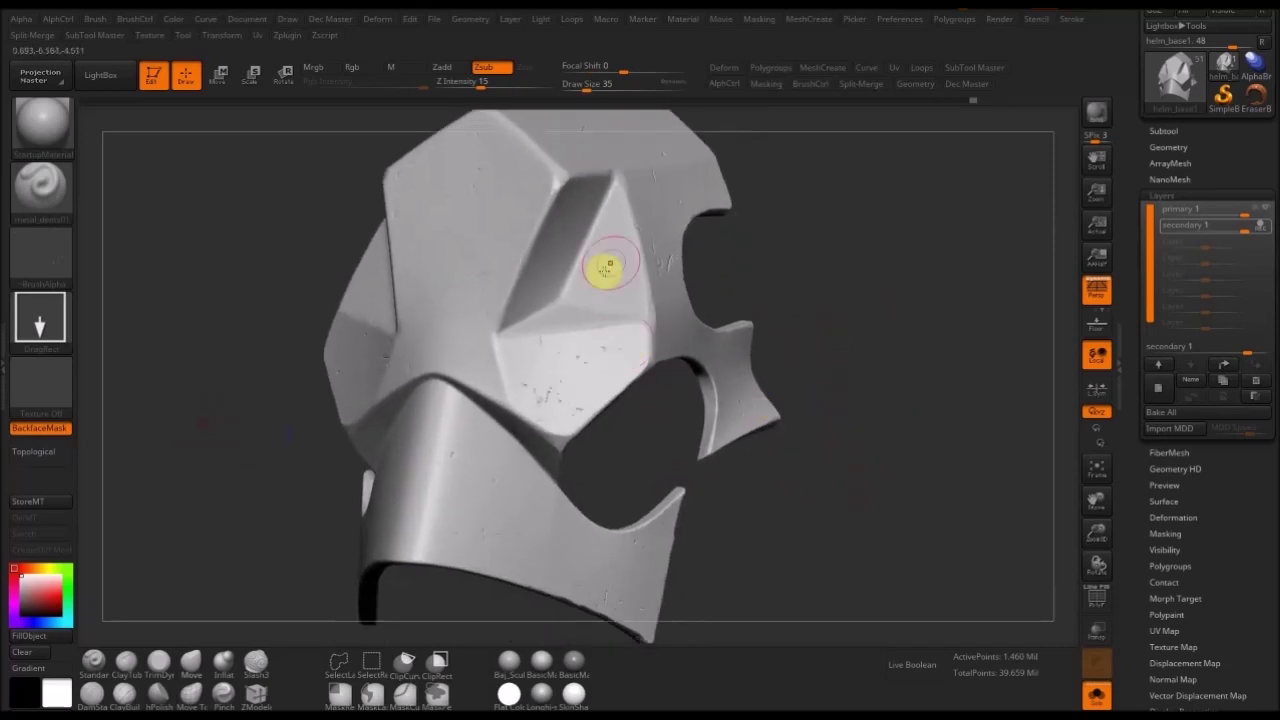
{"action": "left_click", "coordinate": [1097, 695]}
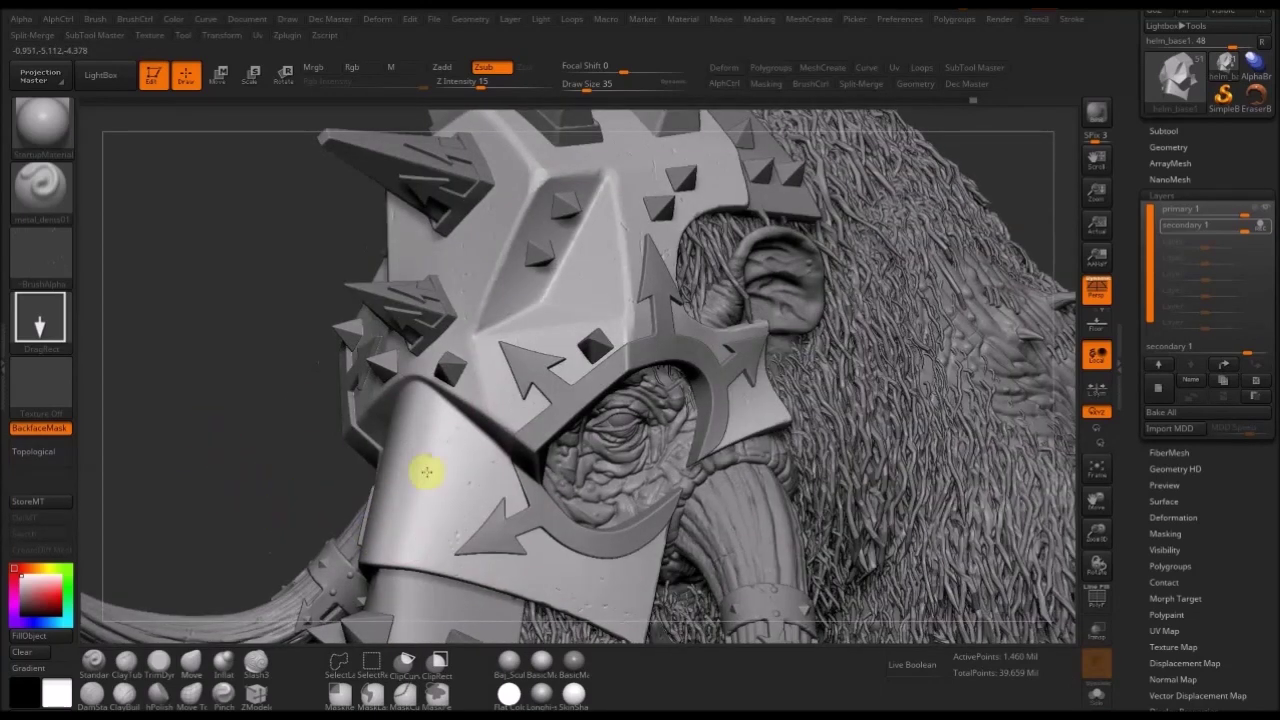
{"action": "right_click_drag", "start_coordinate": [426, 471], "coordinate": [435, 534], "text": "ctrl"}
{"action": "right_click_drag", "start_coordinate": [447, 362], "coordinate": [446, 391], "text": "alt"}
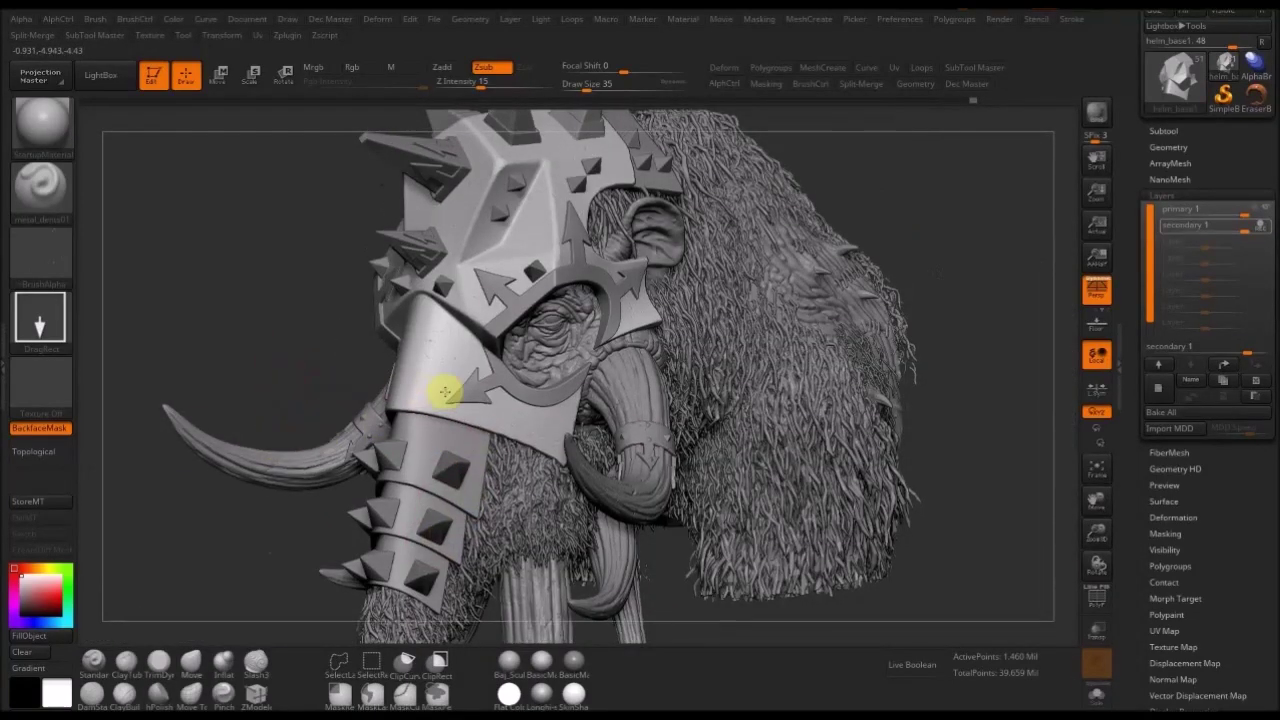
{"action": "right_click_drag", "start_coordinate": [477, 334], "coordinate": [475, 387], "text": "alt"}
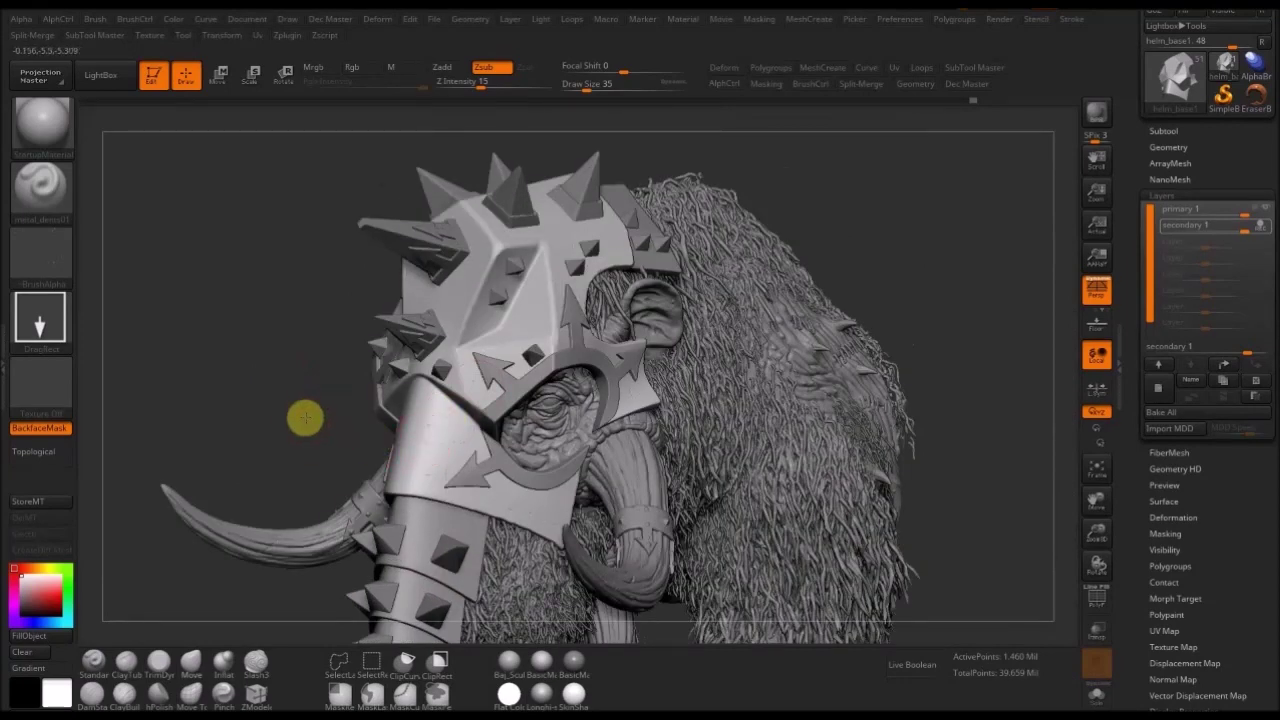
{"action": "right_click_drag", "start_coordinate": [465, 427], "coordinate": [440, 455], "text": "ctrl"}
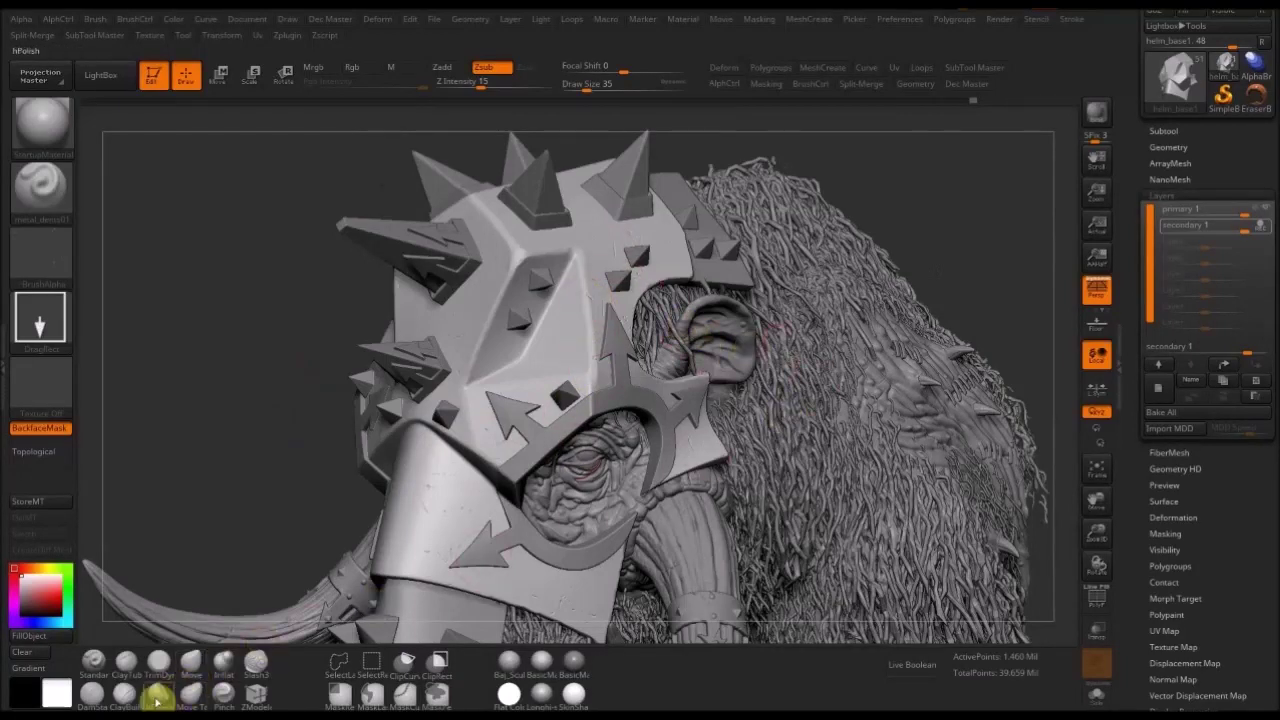
- Isolate the helmet and carve a vertical scratch across the crown edge above the ear cutout using DamStandard, Z intensity 20, draw size 14
{"action": "left_click", "coordinate": [103, 697]}
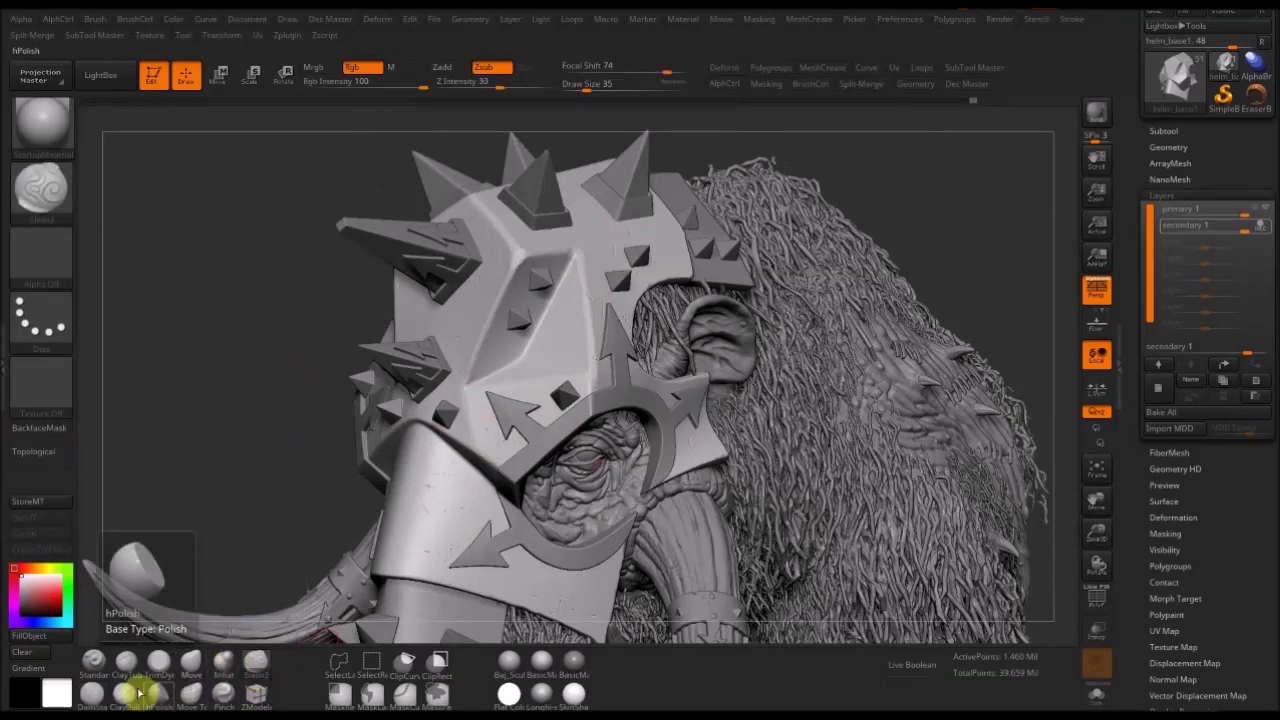
{"action": "left_click", "coordinate": [1096, 694]}
{"action": "mouse_move", "coordinate": [771, 283]}
{"action": "left_mouse_down"}
{"action": "mouse_move", "coordinate": [771, 314]}
{"action": "mouse_move", "coordinate": [880, 371]}
{"action": "mouse_move", "coordinate": [797, 370]}
{"action": "mouse_move", "coordinate": [804, 378]}
{"action": "mouse_move", "coordinate": [780, 358]}
{"action": "mouse_move", "coordinate": [820, 363]}
{"action": "mouse_move", "coordinate": [809, 377]}
{"action": "left_mouse_up"}
{"action": "left_click", "coordinate": [487, 87]}
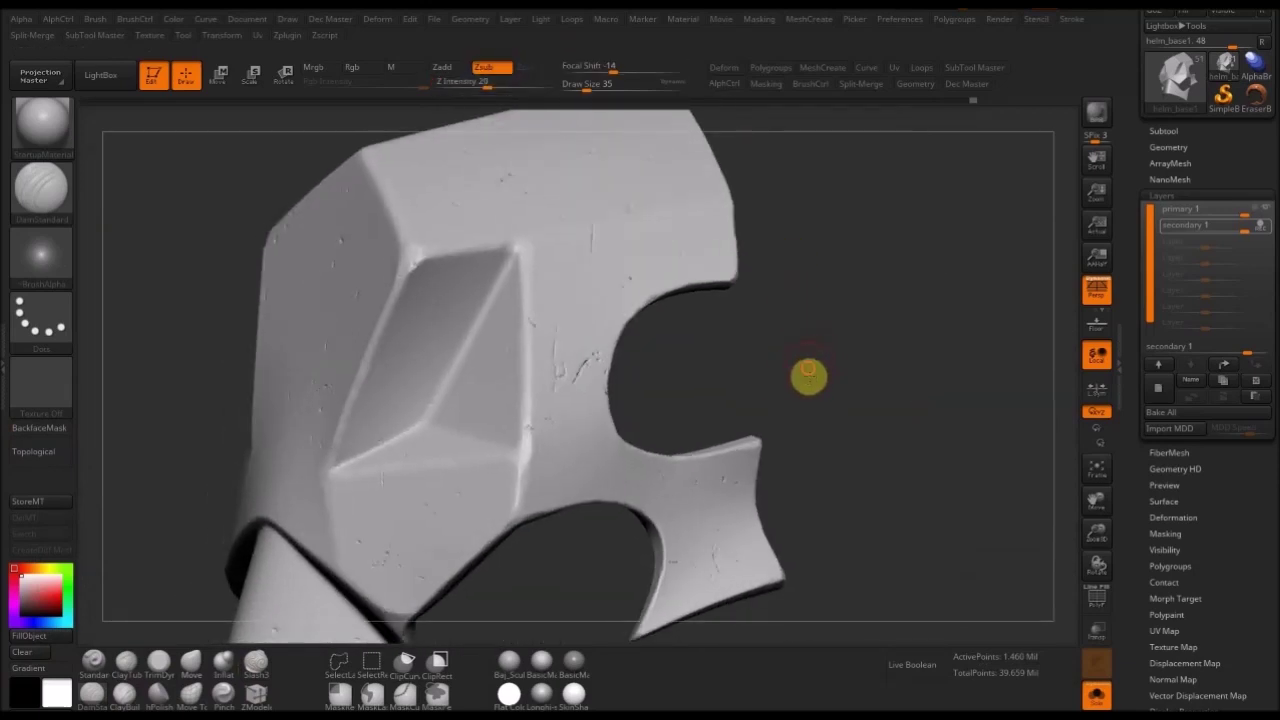
{"action": "key", "text": "s"}
{"action": "left_click_drag", "start_coordinate": [530, 341], "coordinate": [524, 341]}
{"action": "left_click_drag", "start_coordinate": [714, 349], "coordinate": [697, 362]}
{"action": "left_click_drag", "start_coordinate": [783, 249], "coordinate": [757, 262]}
{"action": "key", "text": "s"}
{"action": "left_click", "coordinate": [602, 277]}
{"action": "mouse_move", "coordinate": [590, 258]}
{"action": "left_mouse_down"}
{"action": "mouse_move", "coordinate": [594, 243]}
{"action": "mouse_move", "coordinate": [588, 286]}
{"action": "left_mouse_up"}
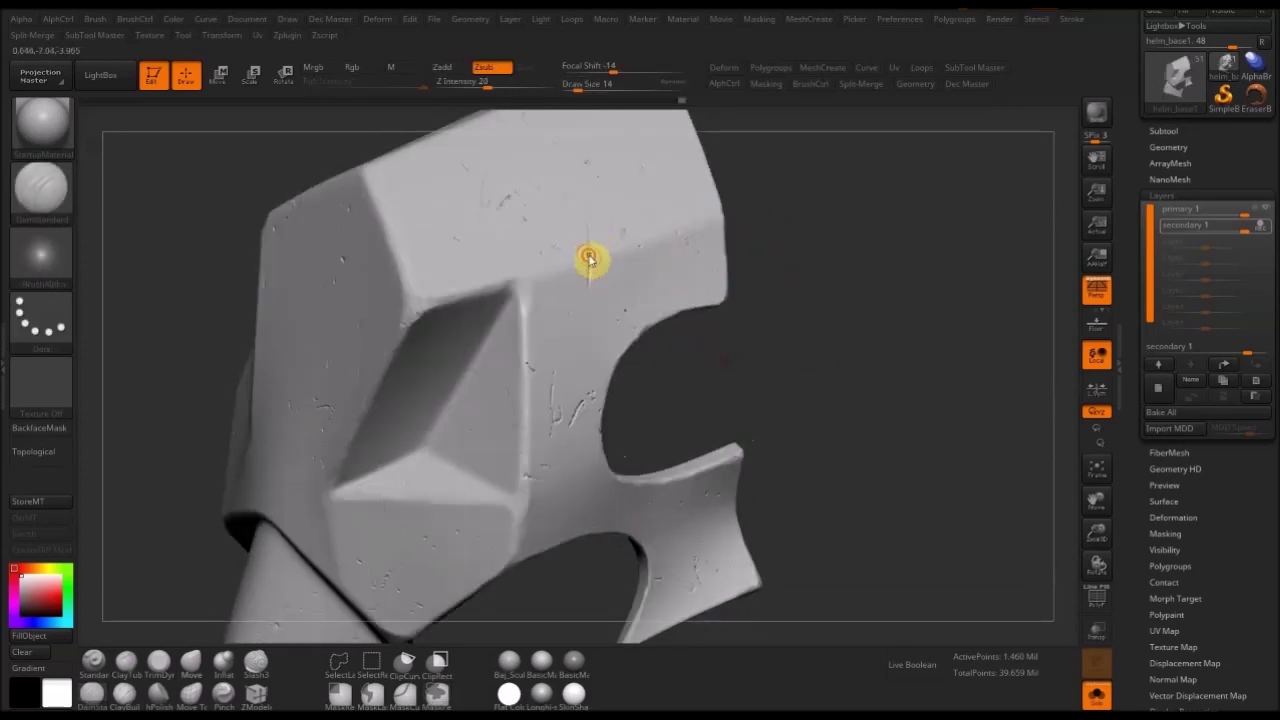
- Set Z intensity to 23, deepen the vertical crown scratch, and nick the rear ridge of the triangular facet
{"action": "left_click_drag", "start_coordinate": [488, 87], "coordinate": [492, 87]}
{"action": "mouse_move", "coordinate": [590, 240]}
{"action": "left_mouse_down"}
{"action": "mouse_move", "coordinate": [586, 297]}
{"action": "mouse_move", "coordinate": [587, 280]}
{"action": "left_mouse_up"}
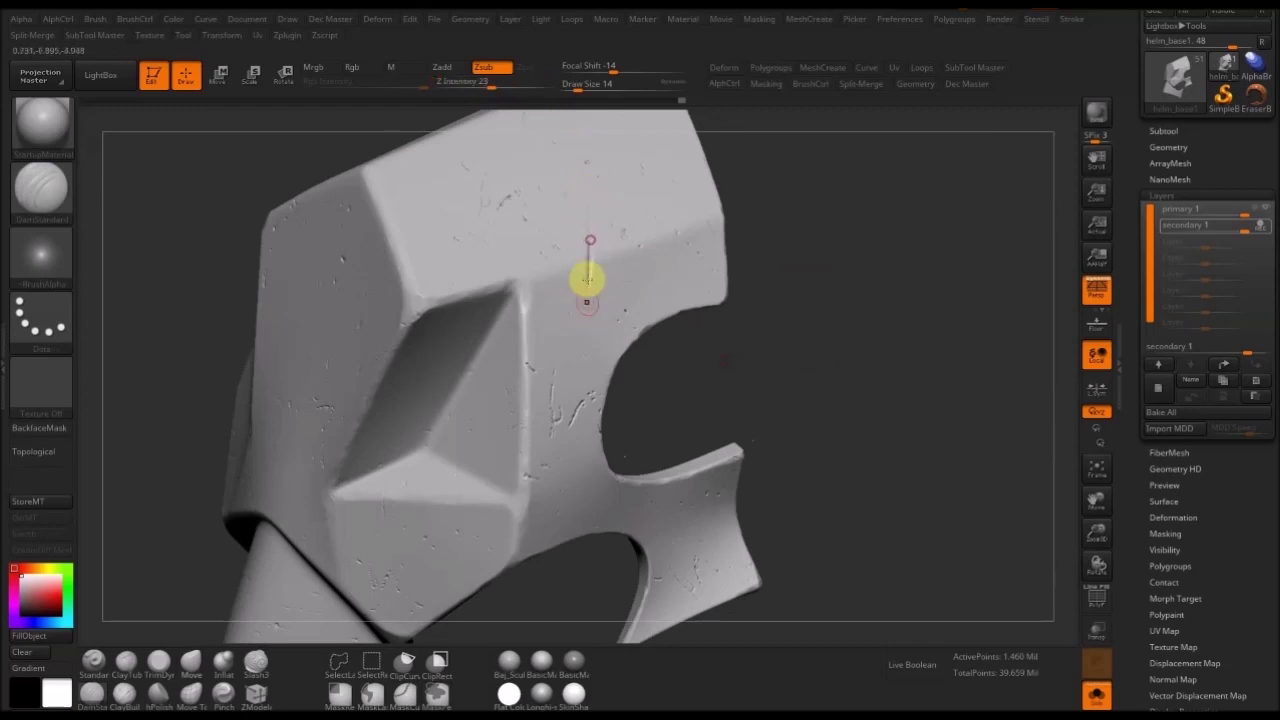
{"action": "left_click_drag", "start_coordinate": [757, 271], "coordinate": [531, 354]}
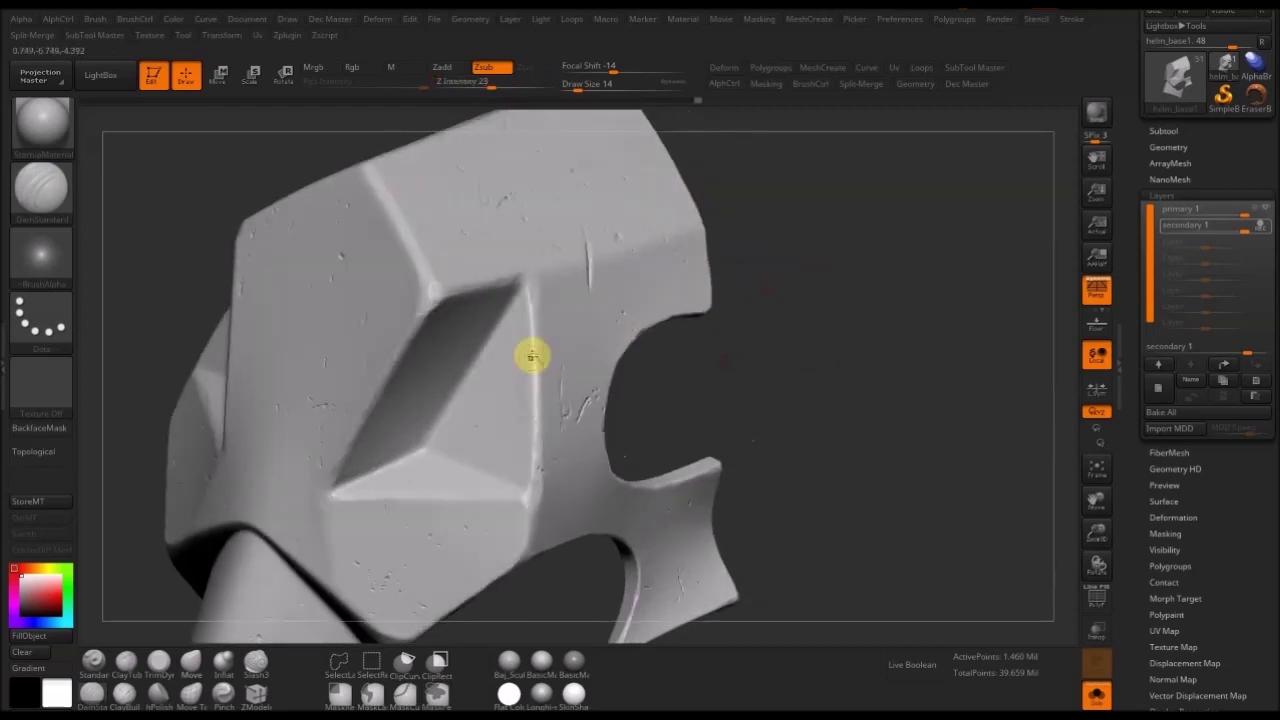
{"action": "left_click_drag", "start_coordinate": [694, 366], "coordinate": [520, 360]}
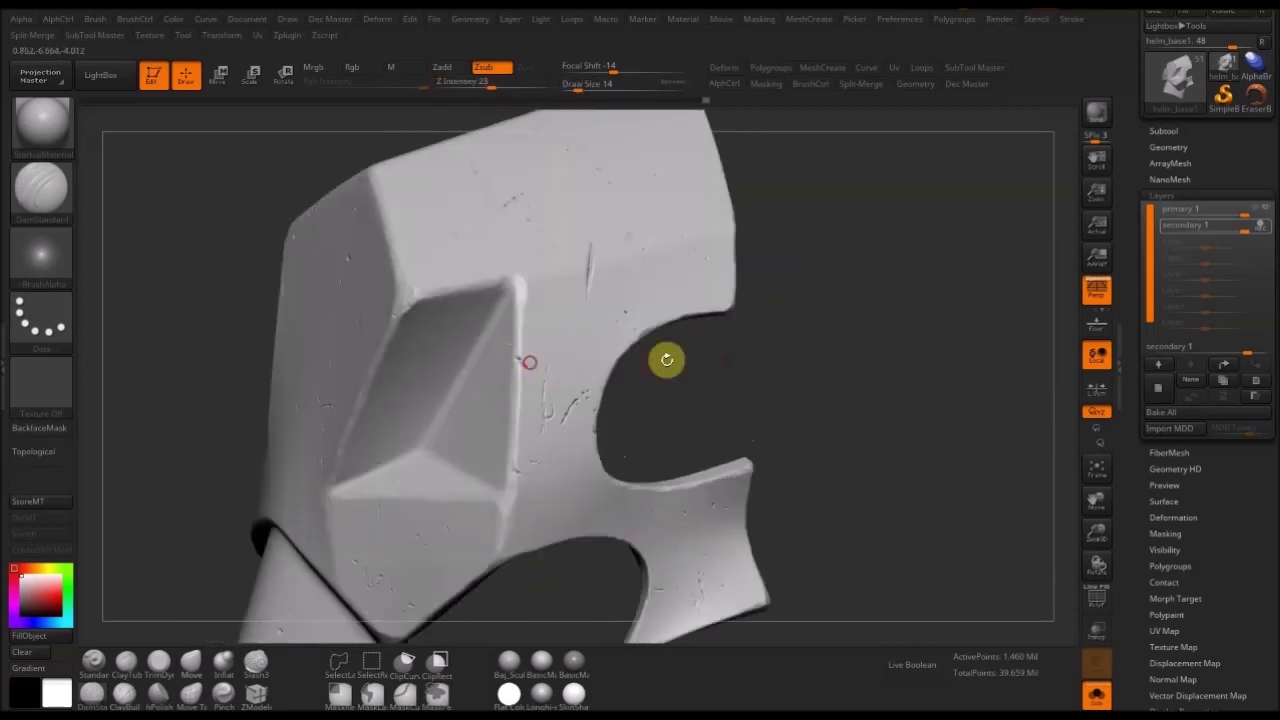
{"action": "left_click_drag", "start_coordinate": [667, 359], "coordinate": [517, 362]}
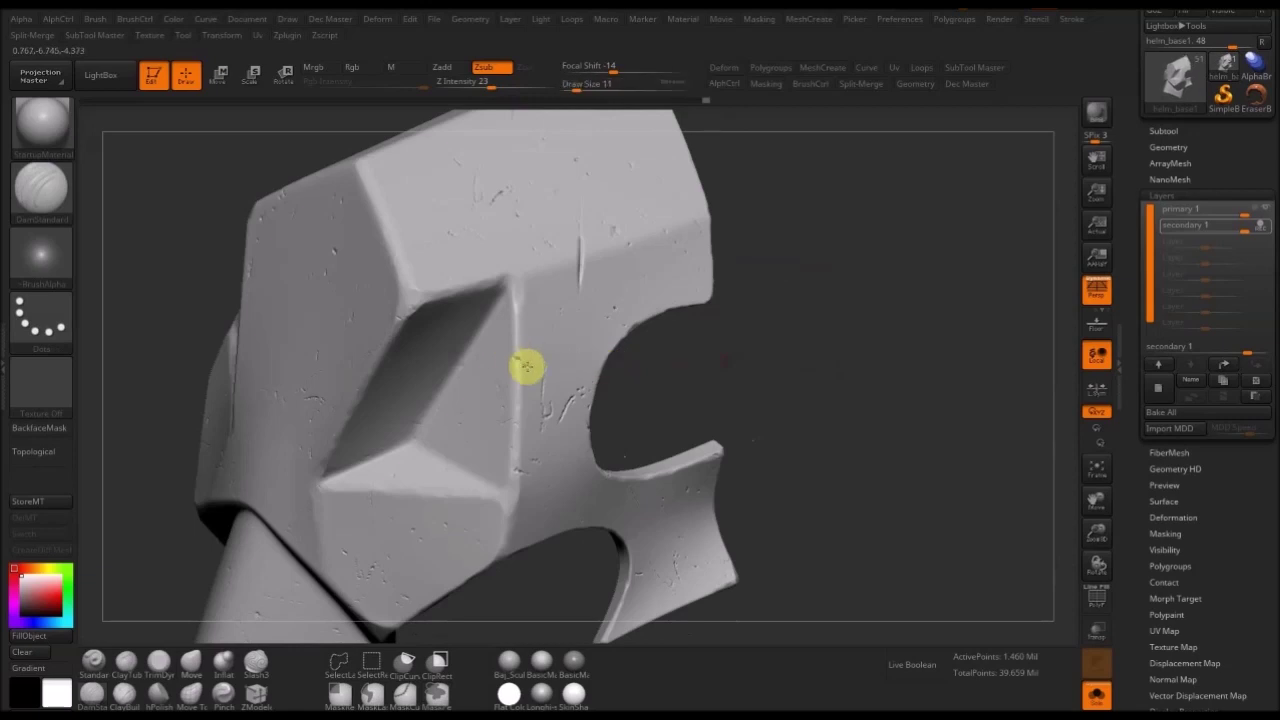
- Set the draw size to 9 and carve small notches farther down the triangular facet's rear ridge
{"action": "key", "text": "bracketright"}
{"action": "mouse_move", "coordinate": [684, 391]}
{"action": "left_mouse_down"}
{"action": "mouse_move", "coordinate": [703, 303]}
{"action": "mouse_move", "coordinate": [669, 283]}
{"action": "left_mouse_up"}
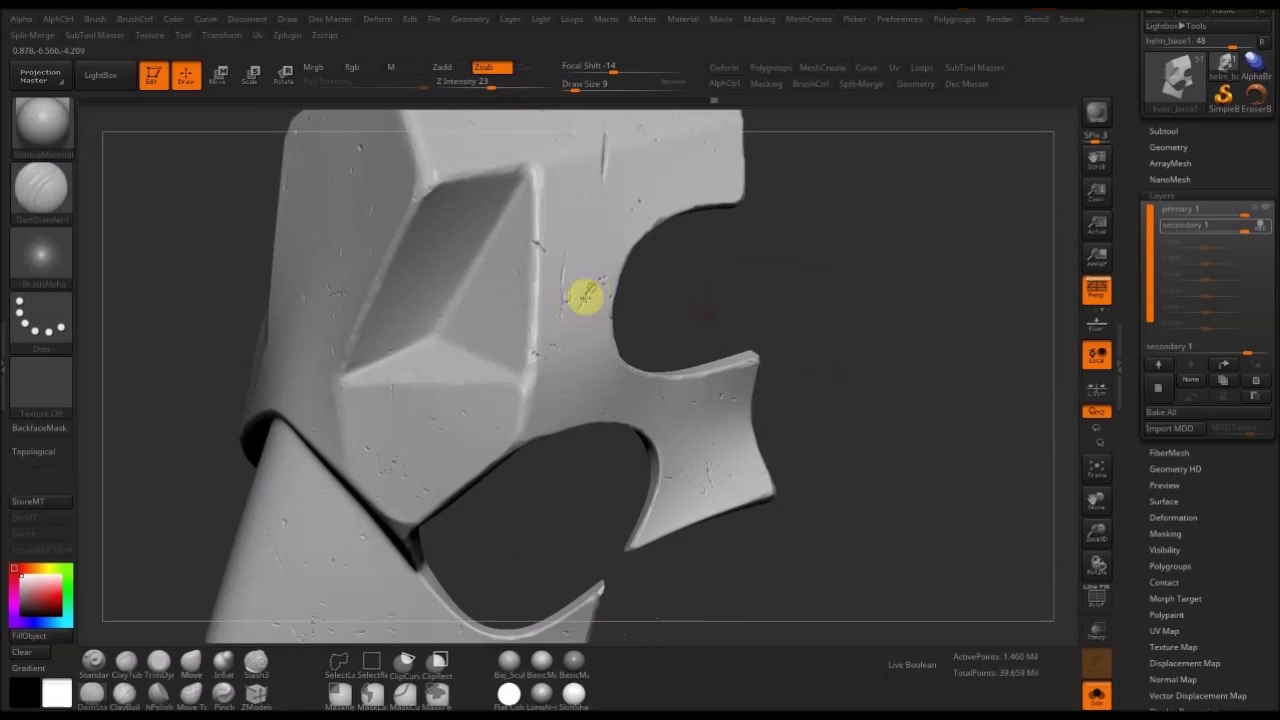
{"action": "left_click_drag", "start_coordinate": [651, 291], "coordinate": [538, 356]}
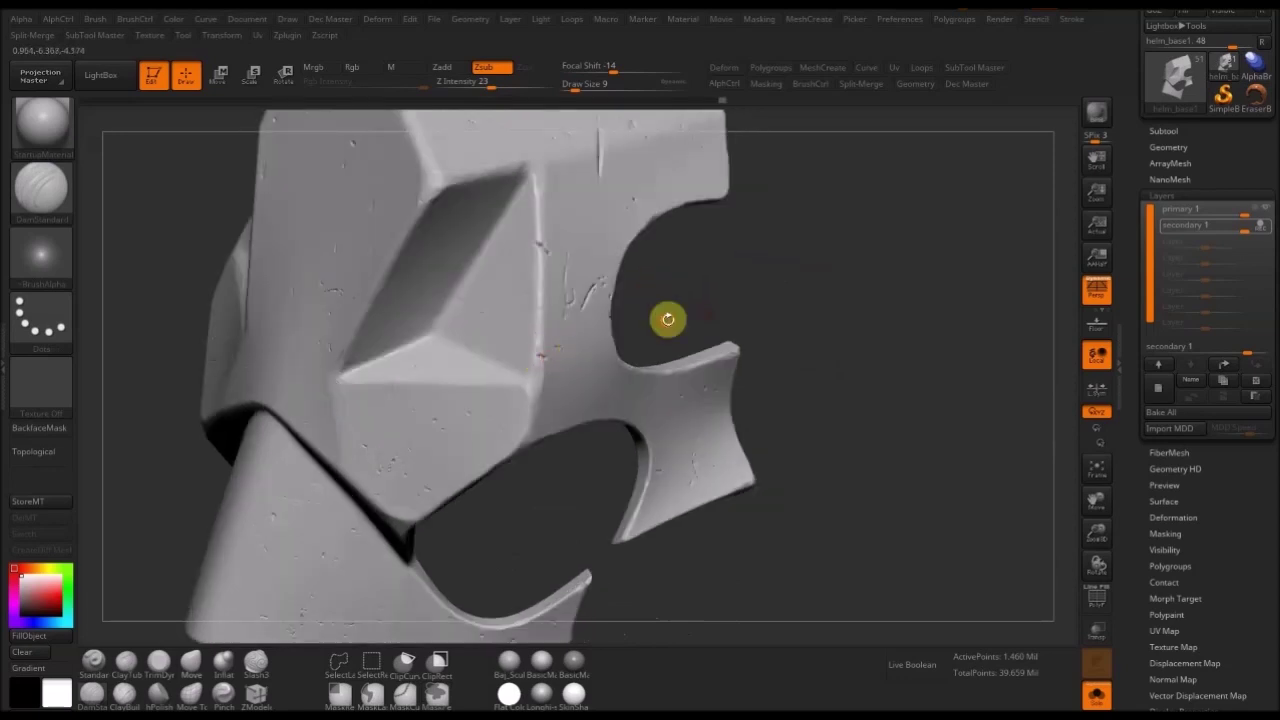
{"action": "left_click_drag", "start_coordinate": [668, 319], "coordinate": [539, 358]}
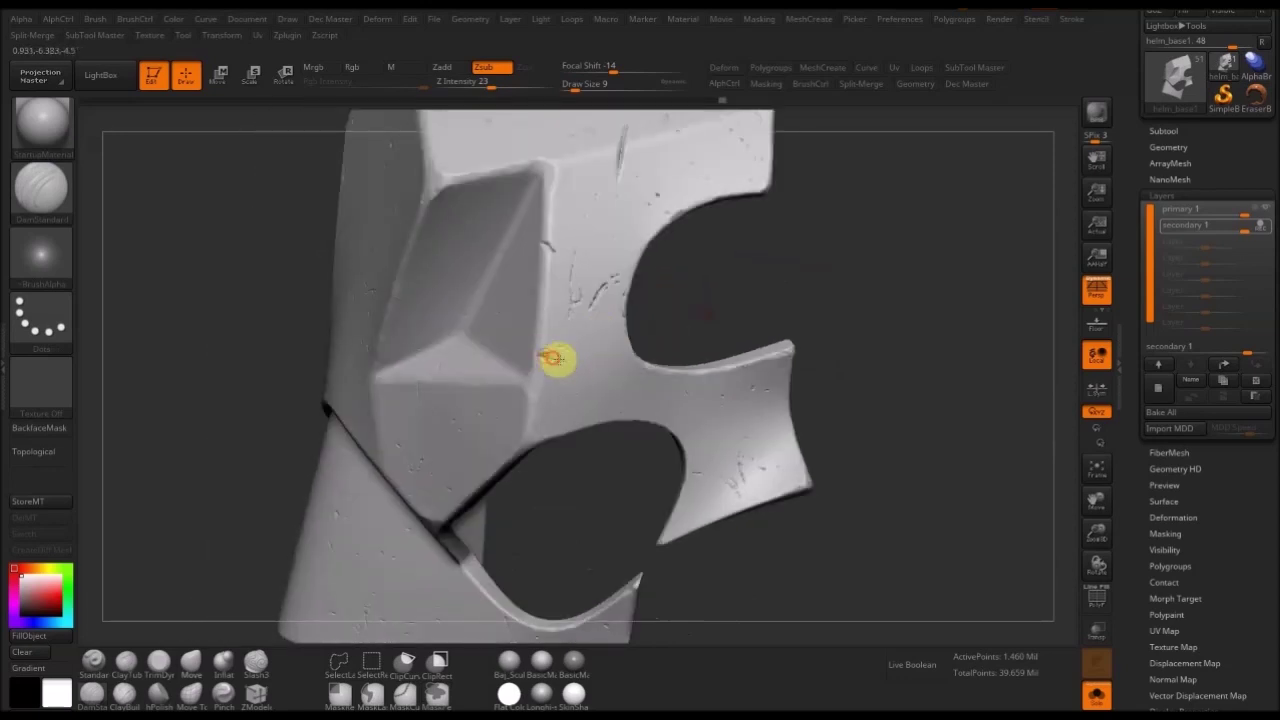
- Switch to the Slash3 brush at draw size 8, try a notch at the rear ridge's lower end, and undo the last stroke
{"action": "left_click", "coordinate": [254, 662]}
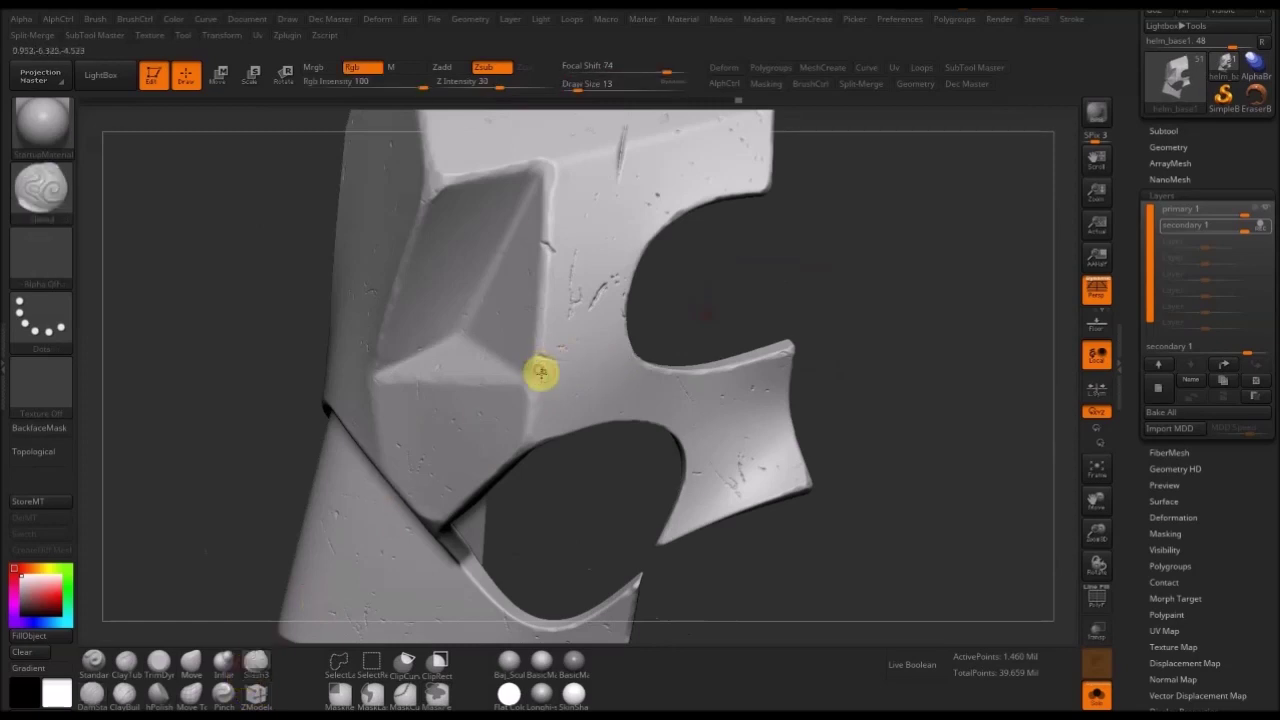
{"action": "key", "text": "s"}
{"action": "left_click_drag", "start_coordinate": [538, 375], "coordinate": [533, 376]}
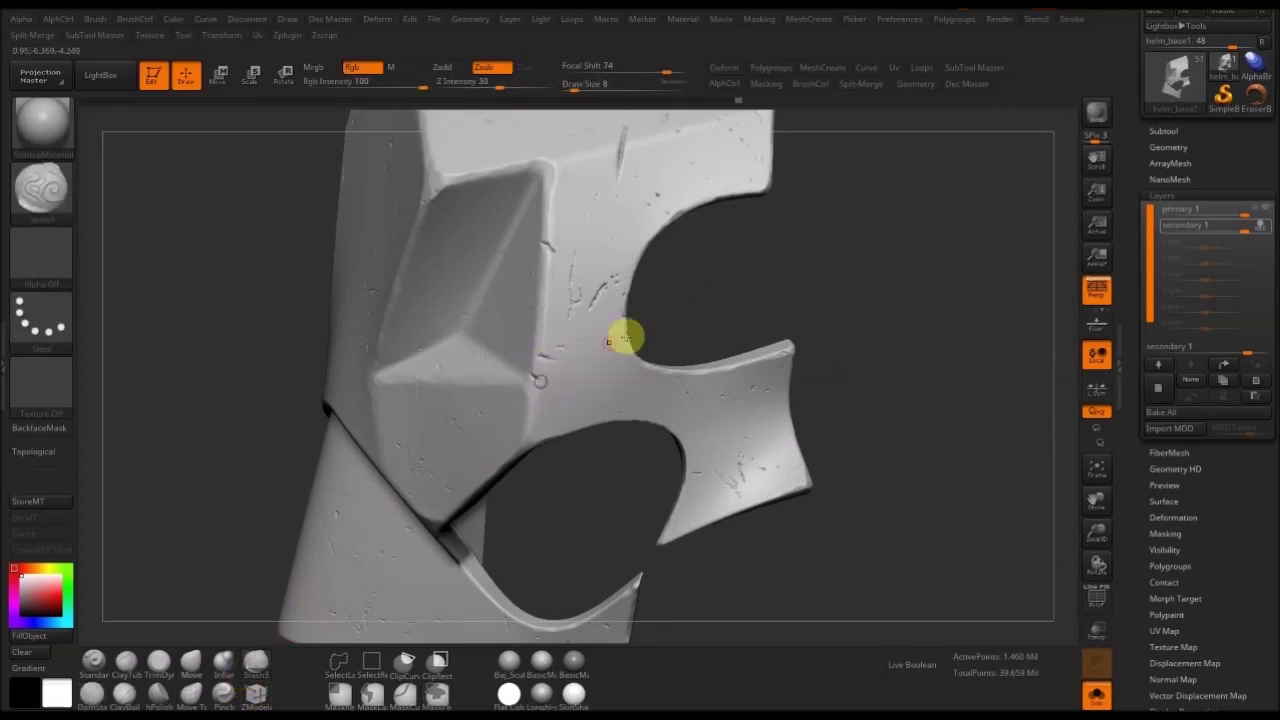
{"action": "left_click_drag", "start_coordinate": [623, 338], "coordinate": [594, 200]}
{"action": "key", "text": "ctrl+z"}
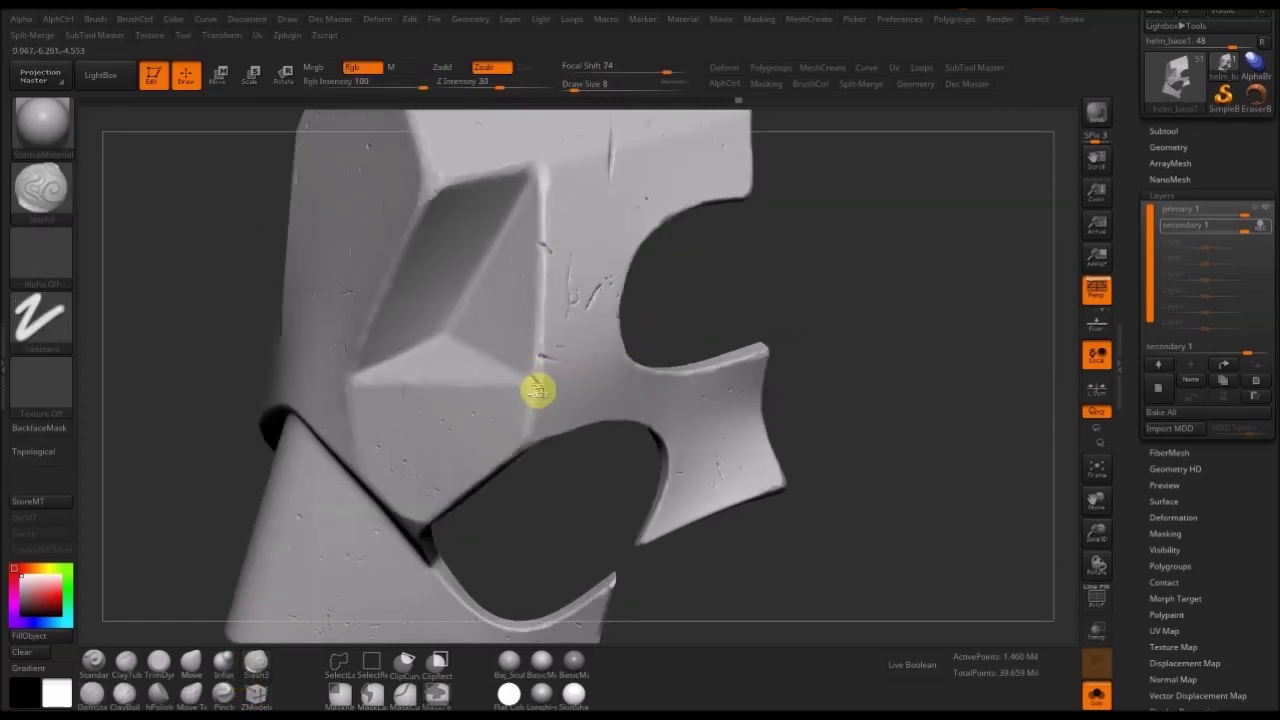
- Slash nicks into the triangular facet's lower edge and cut over the scratches on the forehead with Slash3
{"action": "left_click_drag", "start_coordinate": [786, 291], "coordinate": [619, 309]}
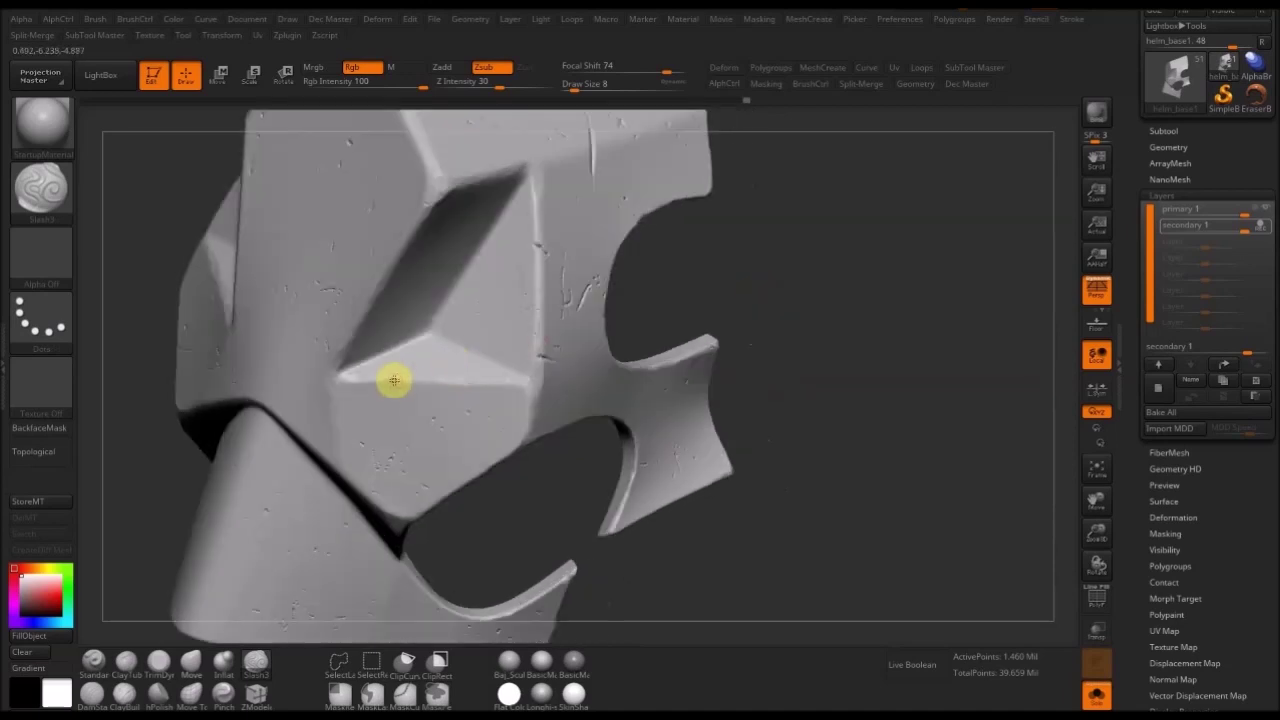
{"action": "left_click_drag", "start_coordinate": [694, 286], "coordinate": [400, 374]}
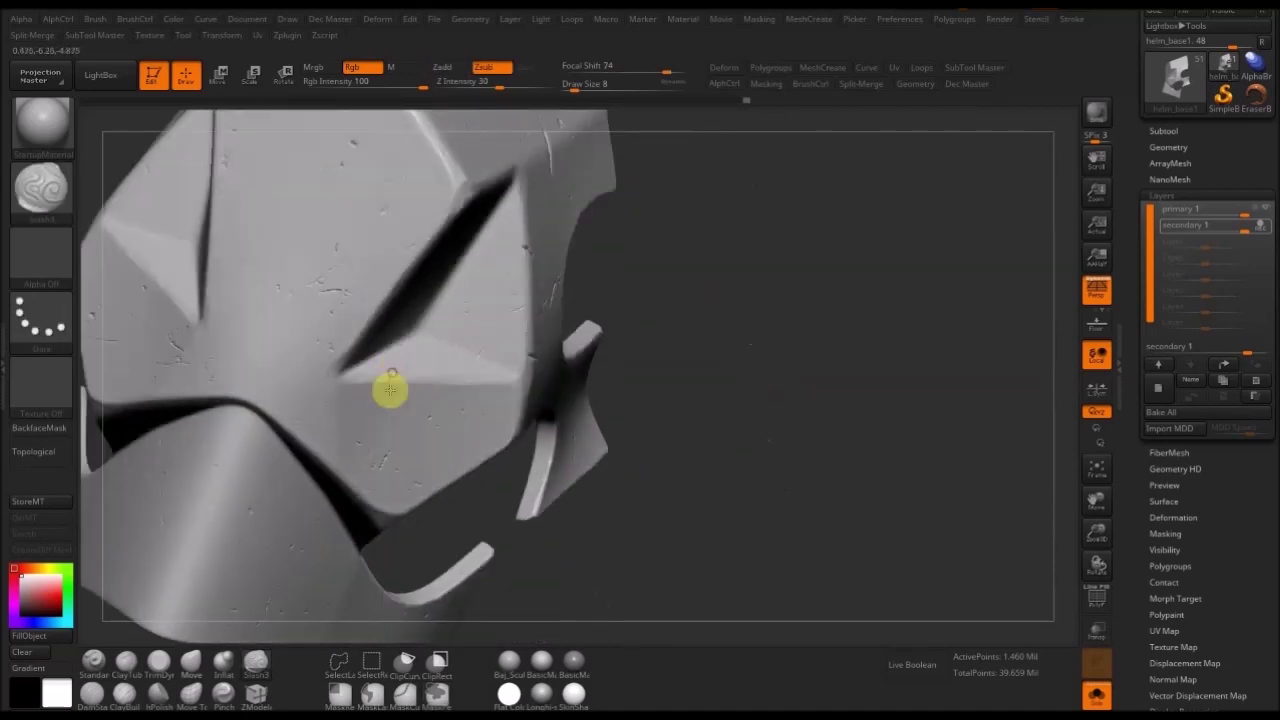
{"action": "mouse_move", "coordinate": [649, 291]}
{"action": "left_mouse_down"}
{"action": "mouse_move", "coordinate": [808, 297]}
{"action": "mouse_move", "coordinate": [780, 346]}
{"action": "mouse_move", "coordinate": [720, 370]}
{"action": "left_mouse_up"}
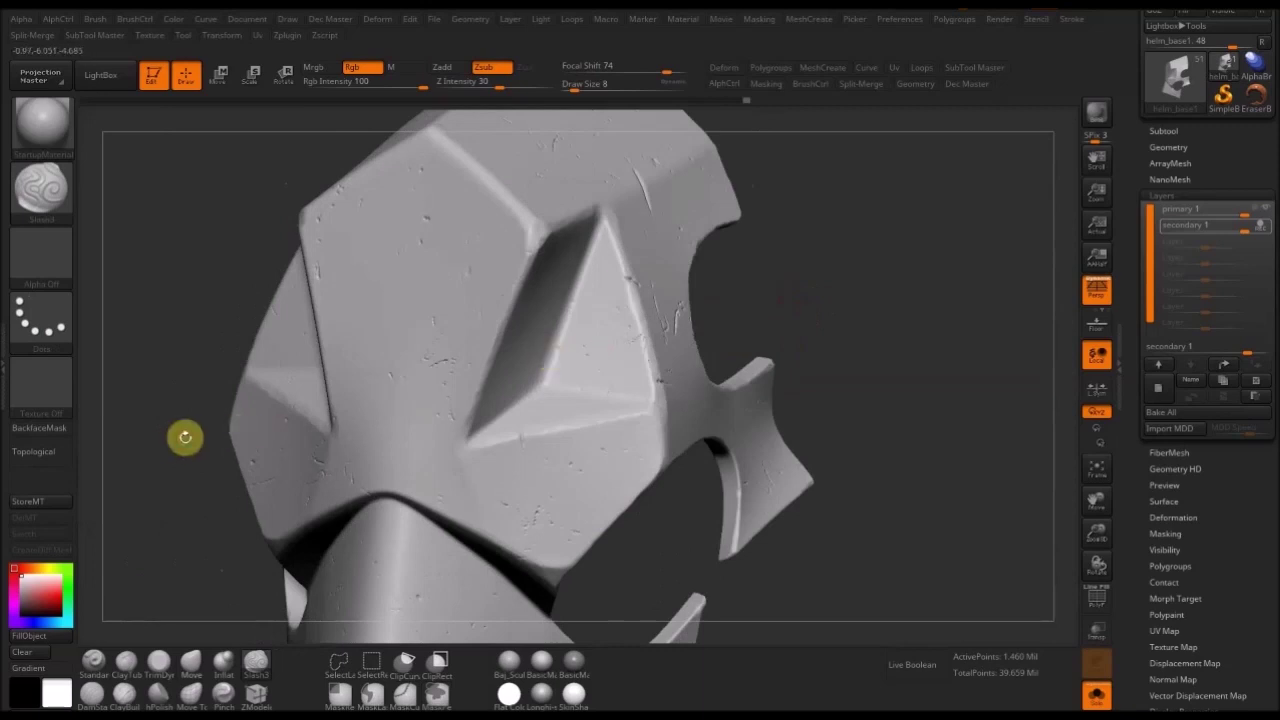
{"action": "left_click_drag", "start_coordinate": [183, 434], "coordinate": [491, 316]}
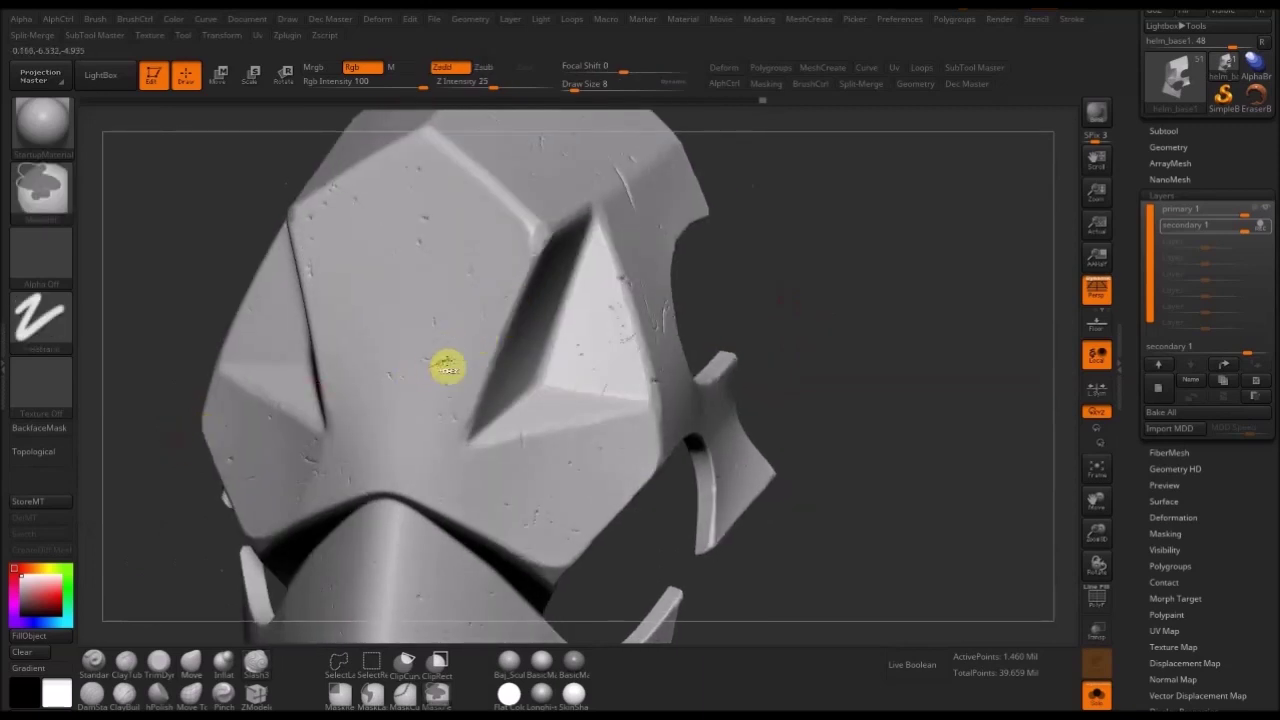
{"action": "left_click_drag", "start_coordinate": [428, 368], "coordinate": [427, 371]}
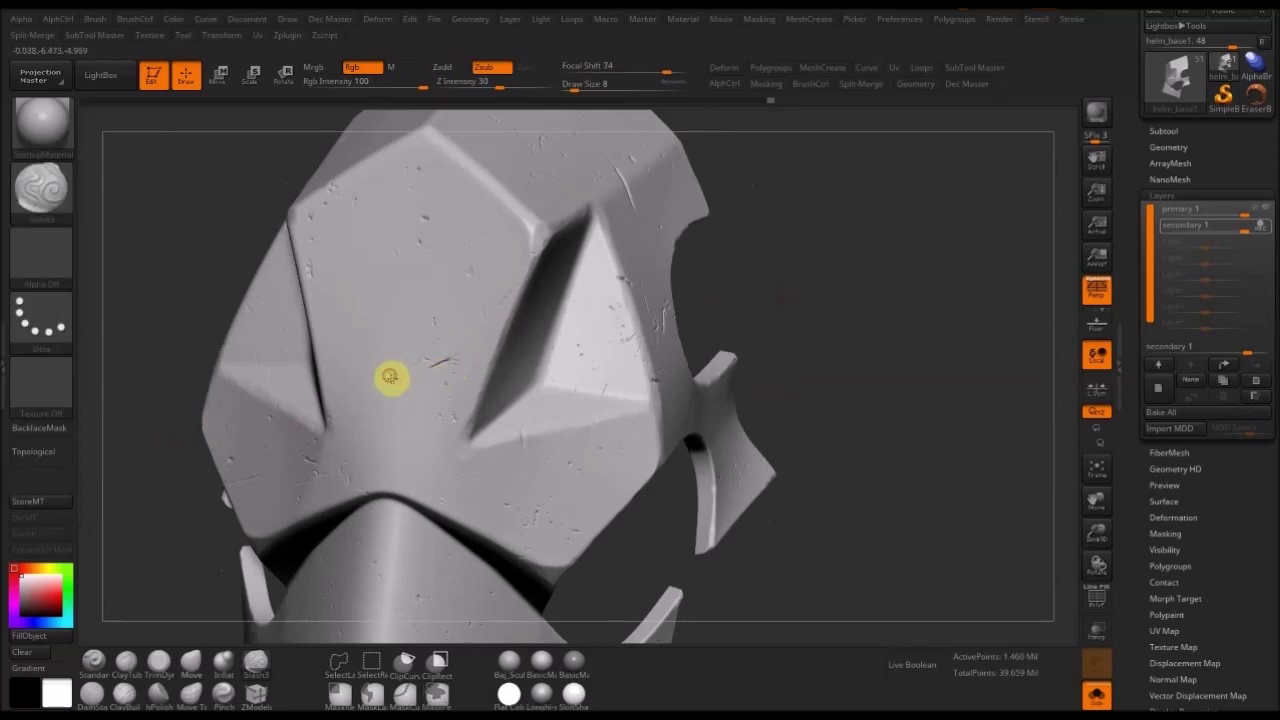
- Slash notches into the lower part of the triangular facet's rear ridge, just above the eye opening
{"action": "mouse_move", "coordinate": [836, 355]}
{"action": "left_mouse_down"}
{"action": "mouse_move", "coordinate": [868, 349]}
{"action": "mouse_move", "coordinate": [751, 331]}
{"action": "mouse_move", "coordinate": [574, 451]}
{"action": "mouse_move", "coordinate": [530, 422]}
{"action": "mouse_move", "coordinate": [551, 446]}
{"action": "mouse_move", "coordinate": [766, 220]}
{"action": "mouse_move", "coordinate": [580, 303]}
{"action": "left_mouse_up"}
{"action": "mouse_move", "coordinate": [742, 277]}
{"action": "left_mouse_down"}
{"action": "mouse_move", "coordinate": [731, 334]}
{"action": "mouse_move", "coordinate": [569, 489]}
{"action": "mouse_move", "coordinate": [595, 387]}
{"action": "left_mouse_up"}
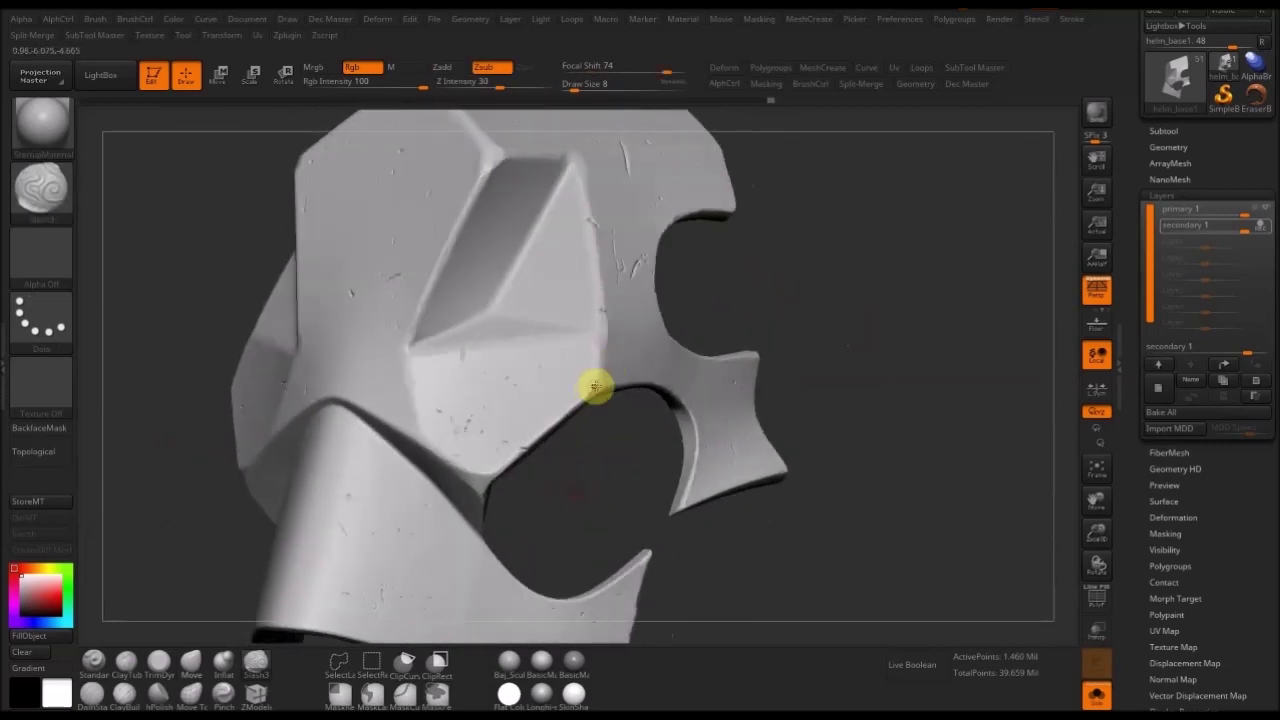
{"action": "left_click_drag", "start_coordinate": [606, 443], "coordinate": [594, 343]}
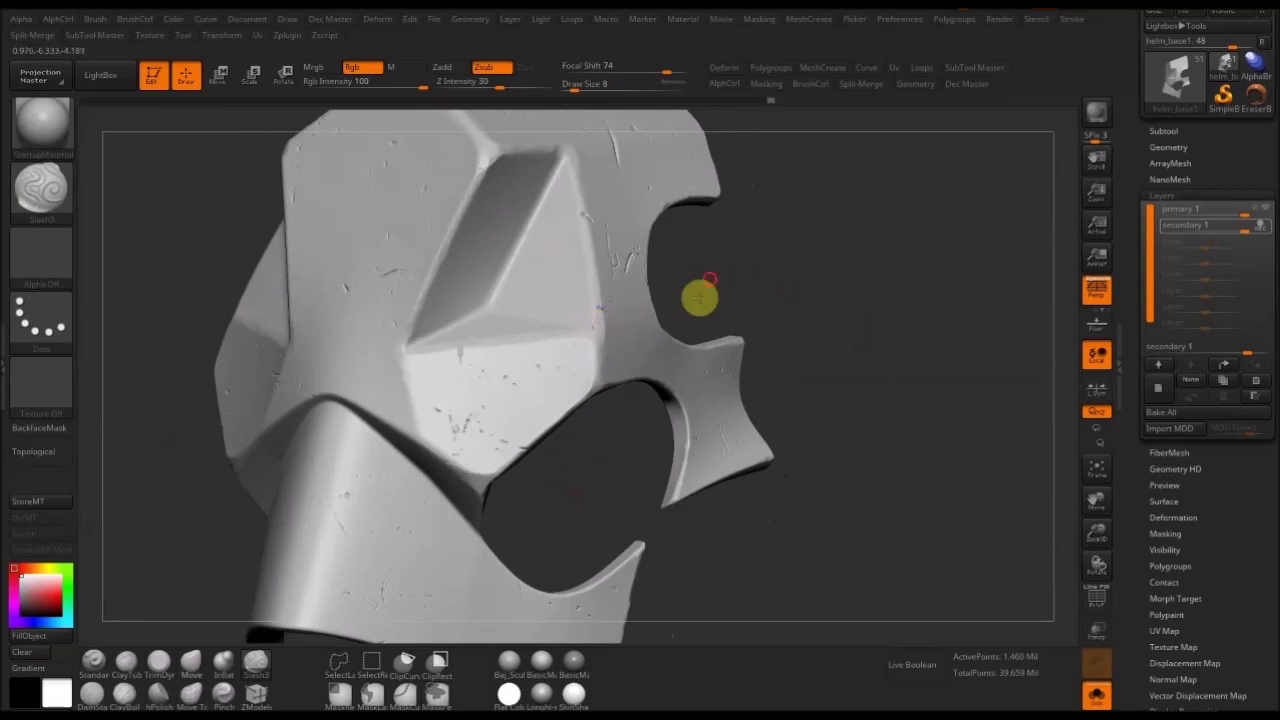
{"action": "left_click_drag", "start_coordinate": [700, 294], "coordinate": [590, 327]}
- Cut a diagonal nick near the rear end of the triangular facet's lower edge and soften it
{"action": "mouse_move", "coordinate": [615, 419]}
{"action": "left_mouse_down"}
{"action": "mouse_move", "coordinate": [614, 400]}
{"action": "mouse_move", "coordinate": [540, 340]}
{"action": "left_mouse_up"}
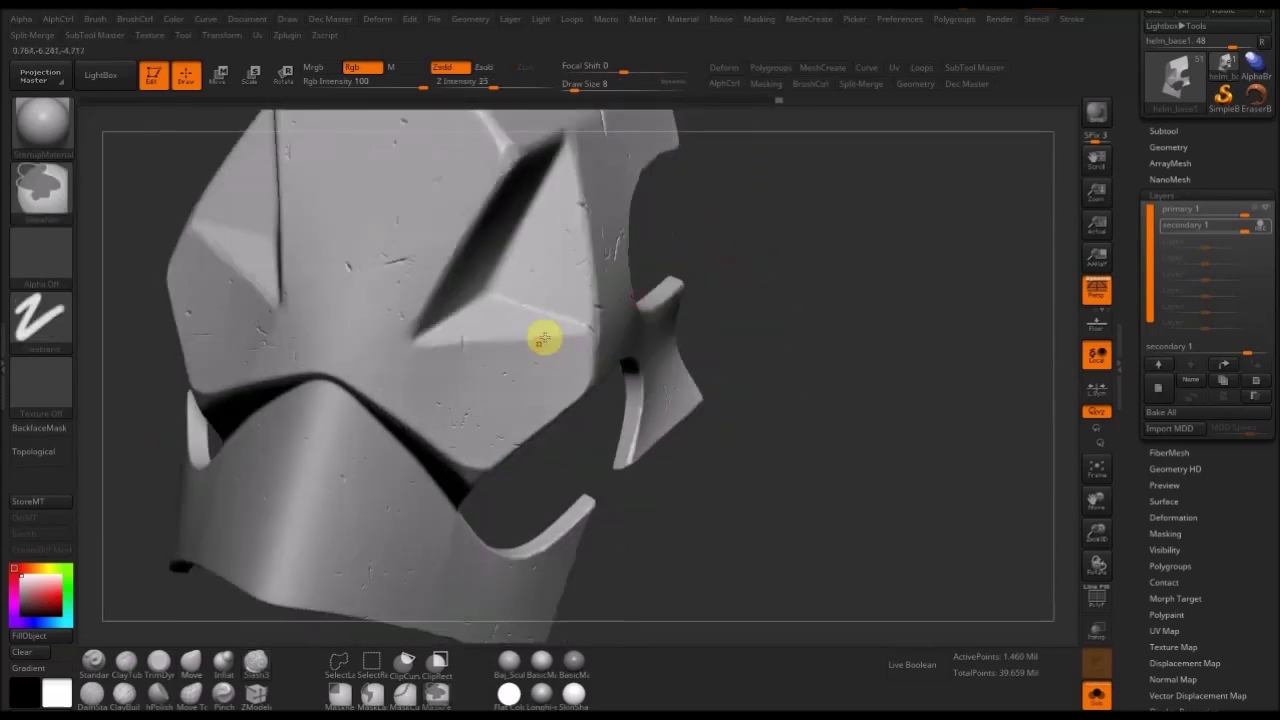
{"action": "key", "text": "1"}
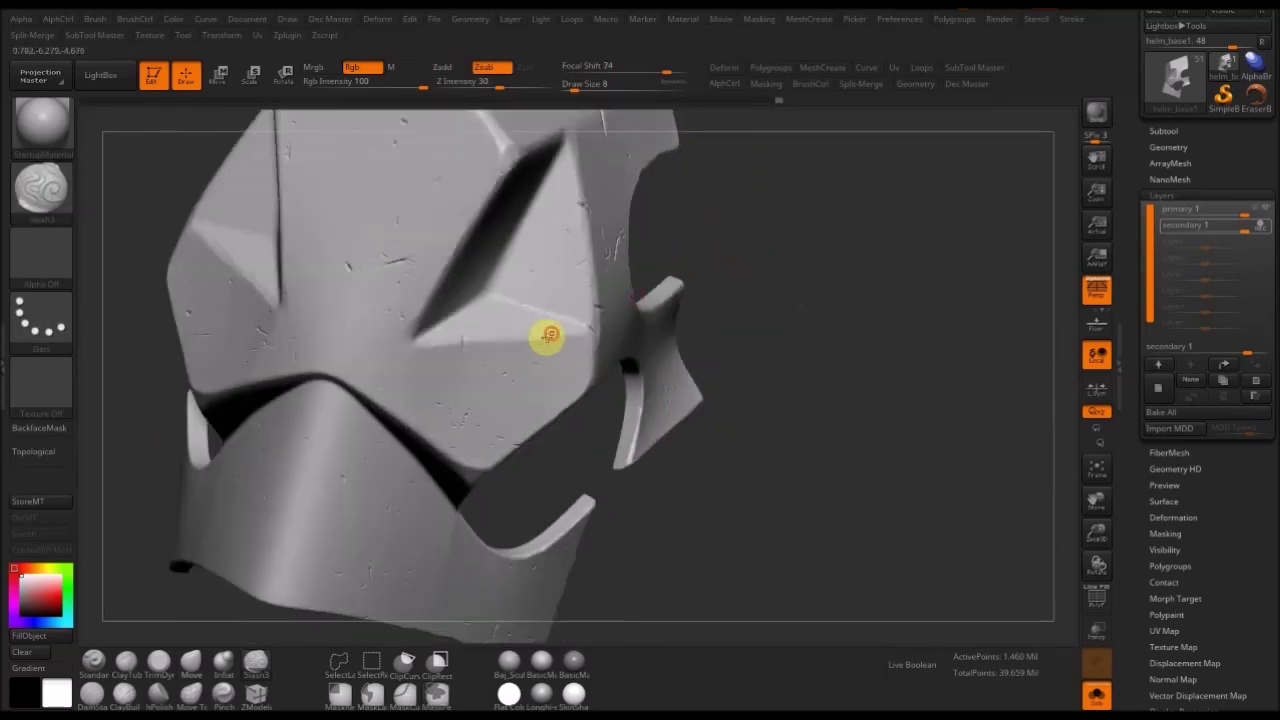
{"action": "left_click_drag", "start_coordinate": [543, 341], "coordinate": [548, 339], "text": "shift"}
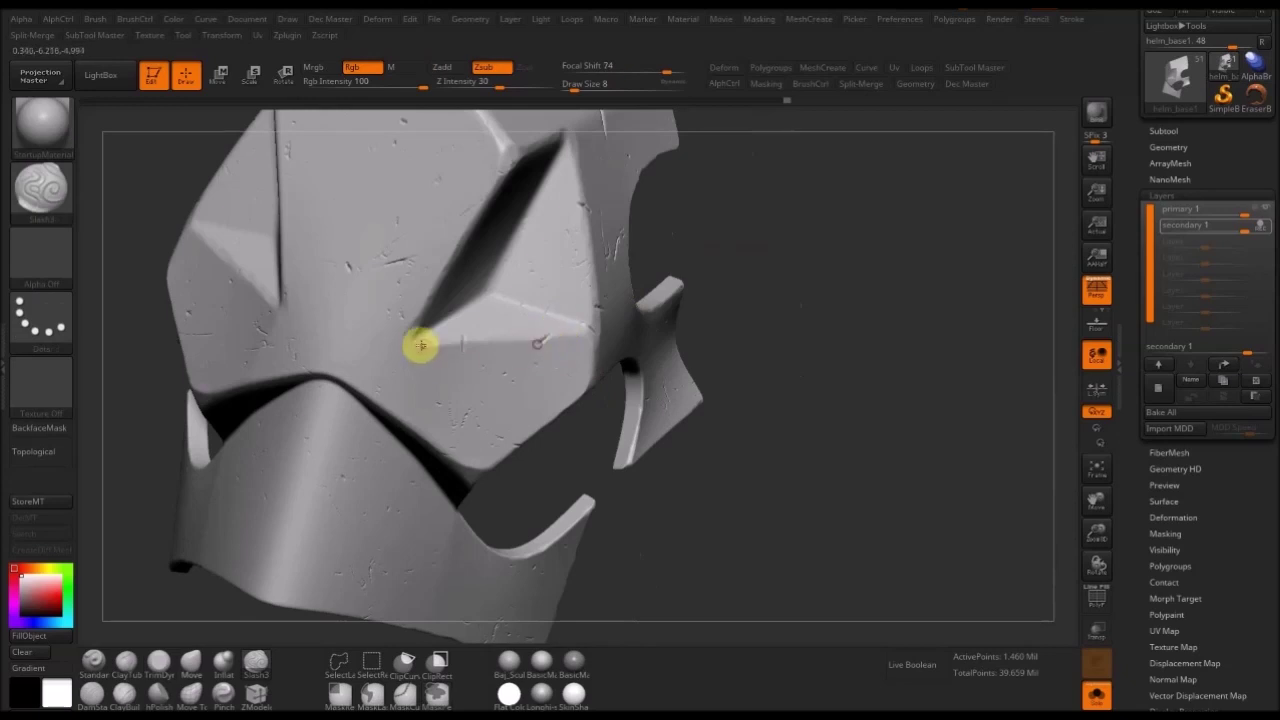
- Slash nicks at the recess's upper corner and the rear ridge's upper end, reducing the draw size to 6
{"action": "mouse_move", "coordinate": [690, 245]}
{"action": "left_mouse_down"}
{"action": "mouse_move", "coordinate": [723, 254]}
{"action": "mouse_move", "coordinate": [475, 251]}
{"action": "left_mouse_up"}
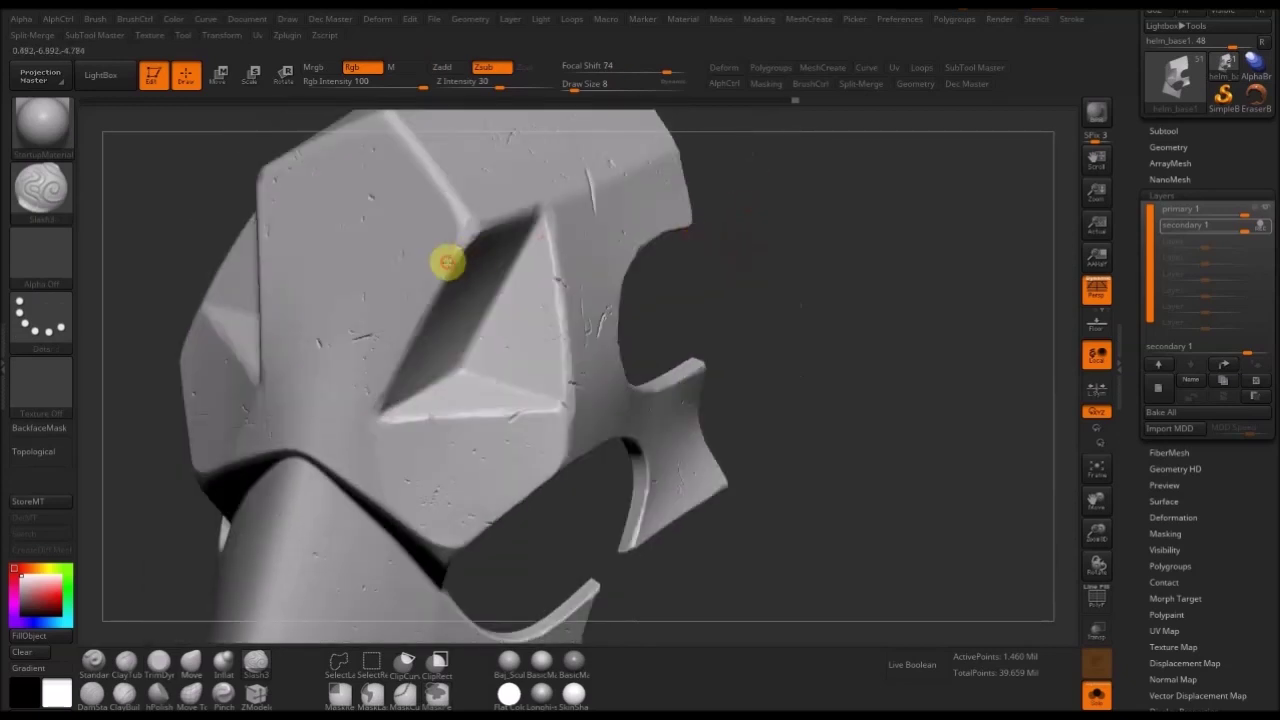
{"action": "left_click_drag", "start_coordinate": [758, 247], "coordinate": [578, 252]}
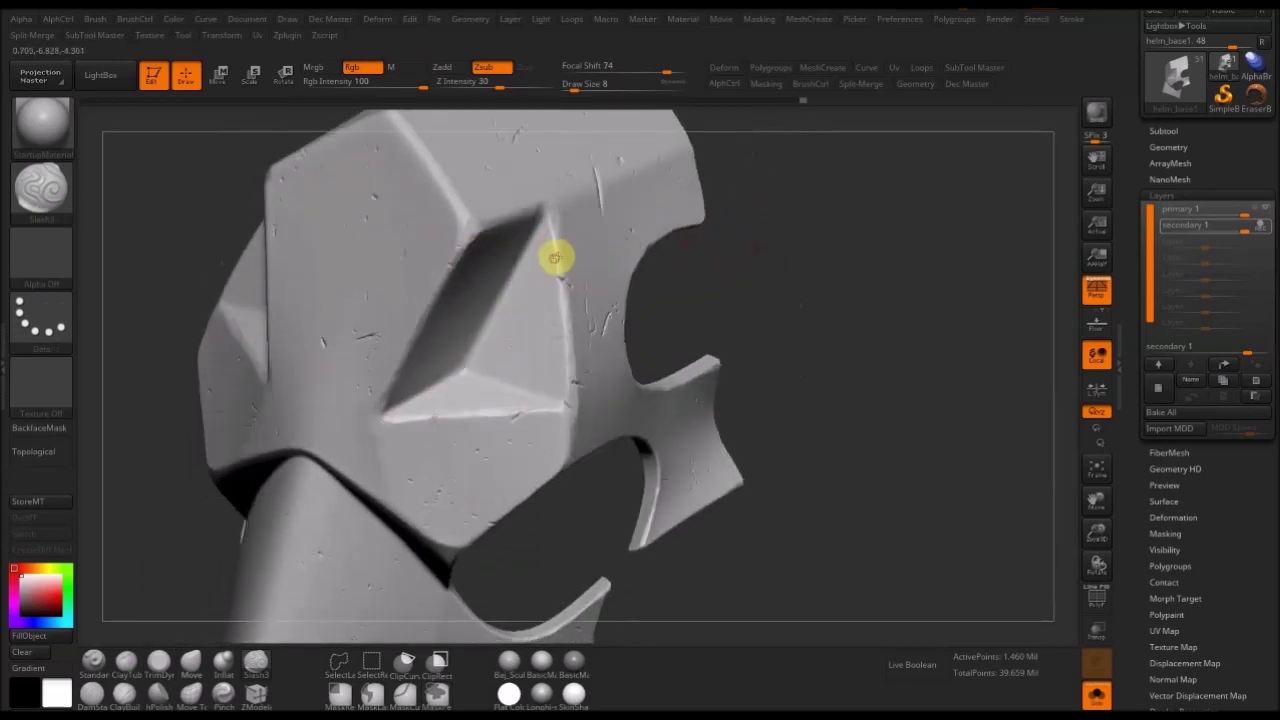
{"action": "left_click_drag", "start_coordinate": [706, 246], "coordinate": [554, 263], "text": "shift"}
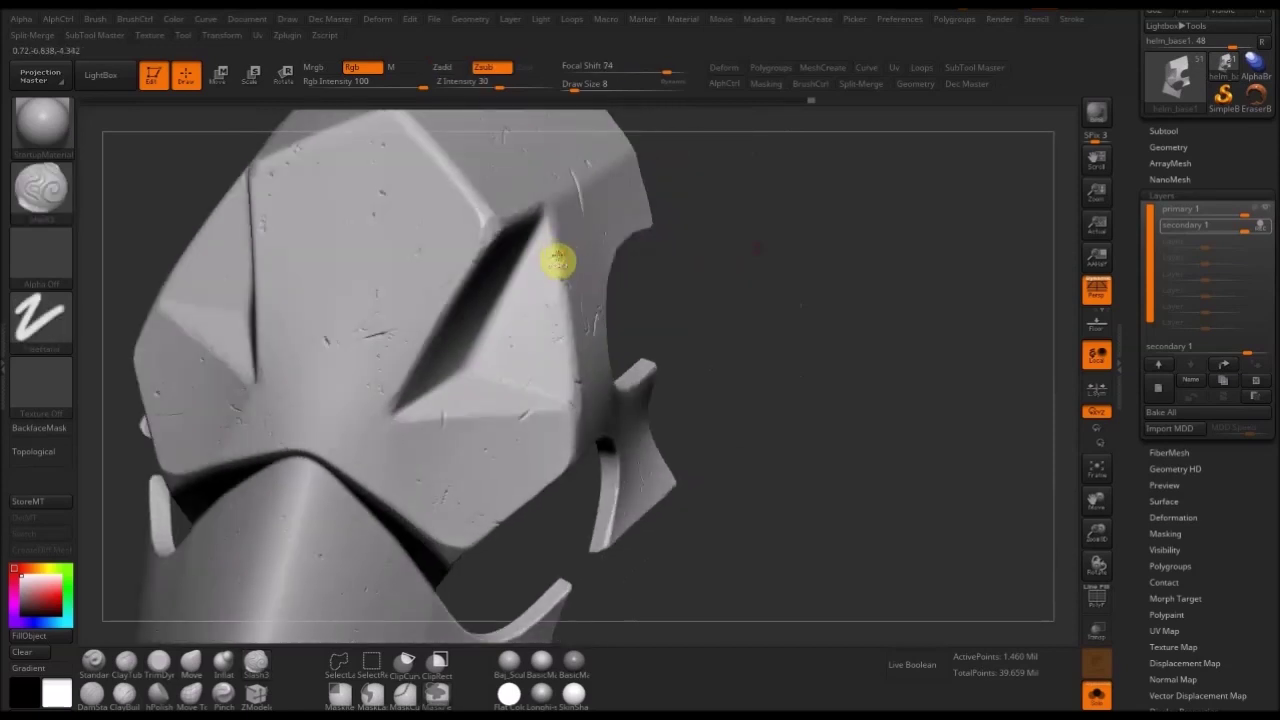
{"action": "key", "text": "shift"}
{"action": "left_click_drag", "start_coordinate": [620, 250], "coordinate": [506, 228]}
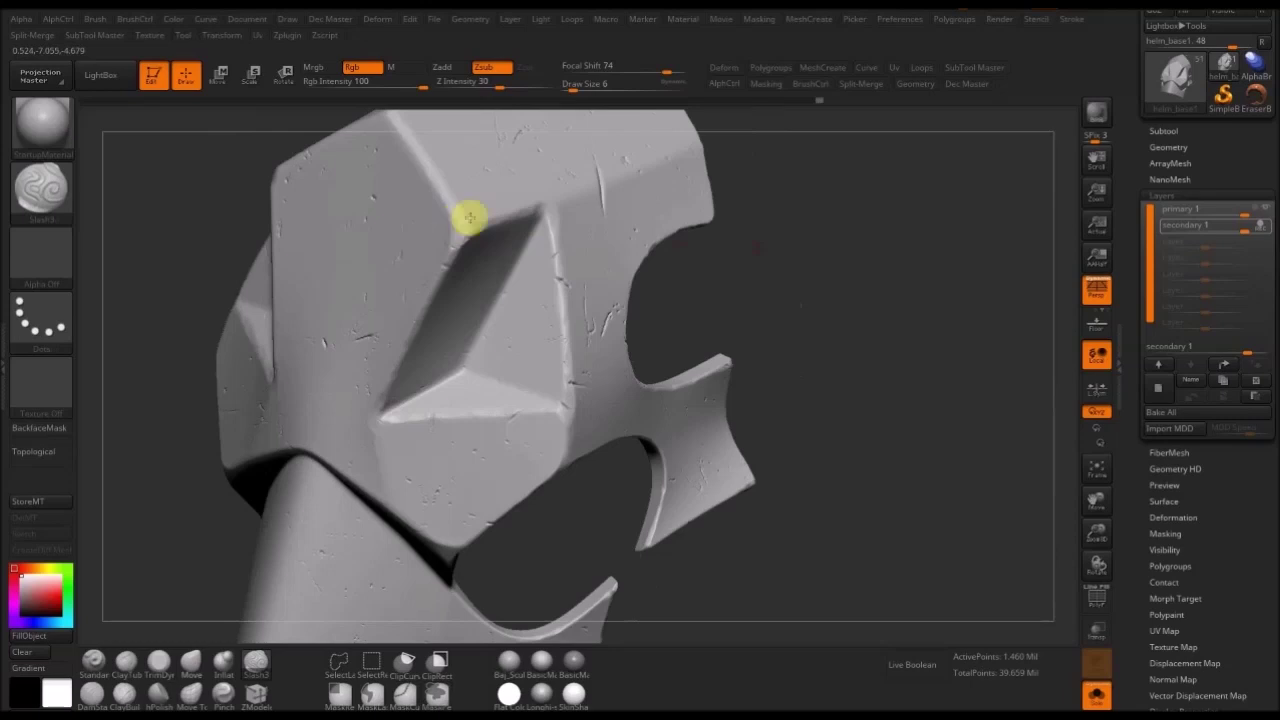
- Slash nicks along the inner edge of the cheek prong behind the eye opening with a draw size of 9
{"action": "mouse_move", "coordinate": [840, 338]}
{"action": "left_mouse_down"}
{"action": "mouse_move", "coordinate": [806, 277]}
{"action": "mouse_move", "coordinate": [771, 303]}
{"action": "mouse_move", "coordinate": [776, 279]}
{"action": "mouse_move", "coordinate": [562, 334]}
{"action": "mouse_move", "coordinate": [531, 369]}
{"action": "mouse_move", "coordinate": [496, 345]}
{"action": "mouse_move", "coordinate": [557, 417]}
{"action": "mouse_move", "coordinate": [794, 340]}
{"action": "mouse_move", "coordinate": [636, 364]}
{"action": "left_mouse_up"}
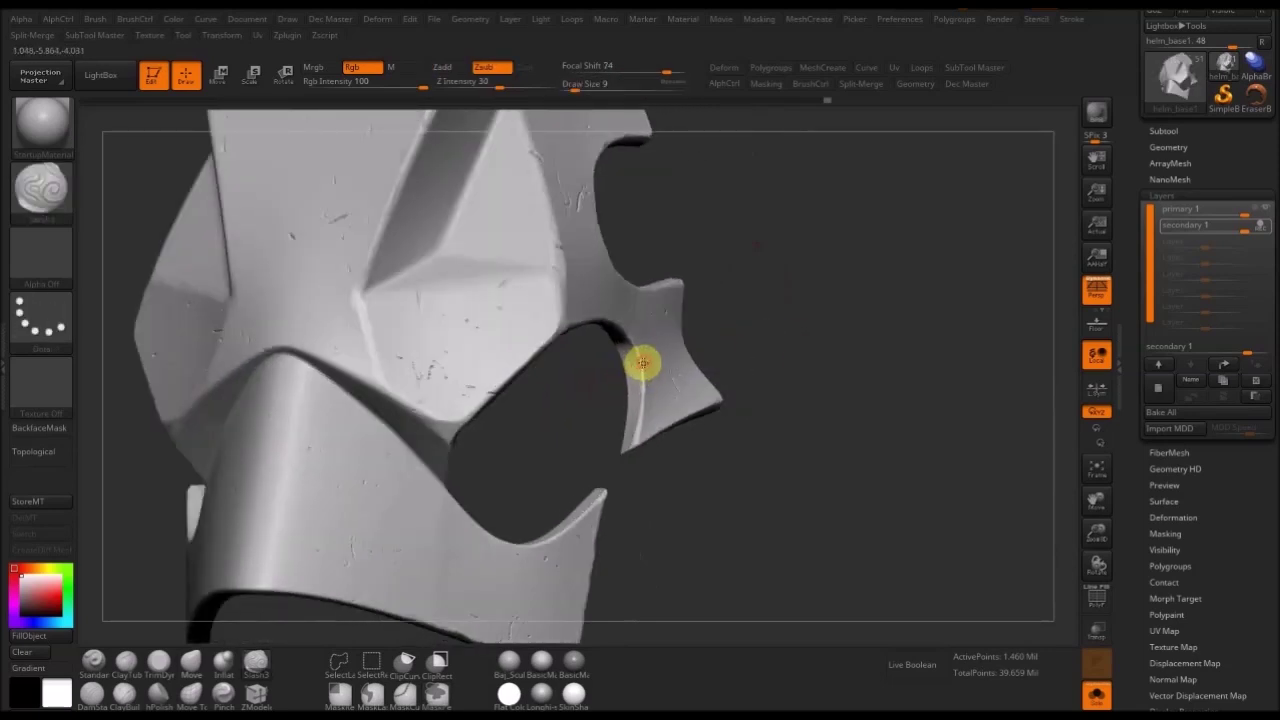
{"action": "left_click_drag", "start_coordinate": [720, 337], "coordinate": [634, 366]}
{"action": "mouse_move", "coordinate": [589, 403]}
{"action": "left_mouse_down"}
{"action": "mouse_move", "coordinate": [628, 420]}
{"action": "mouse_move", "coordinate": [609, 429]}
{"action": "mouse_move", "coordinate": [628, 421]}
{"action": "left_mouse_up"}
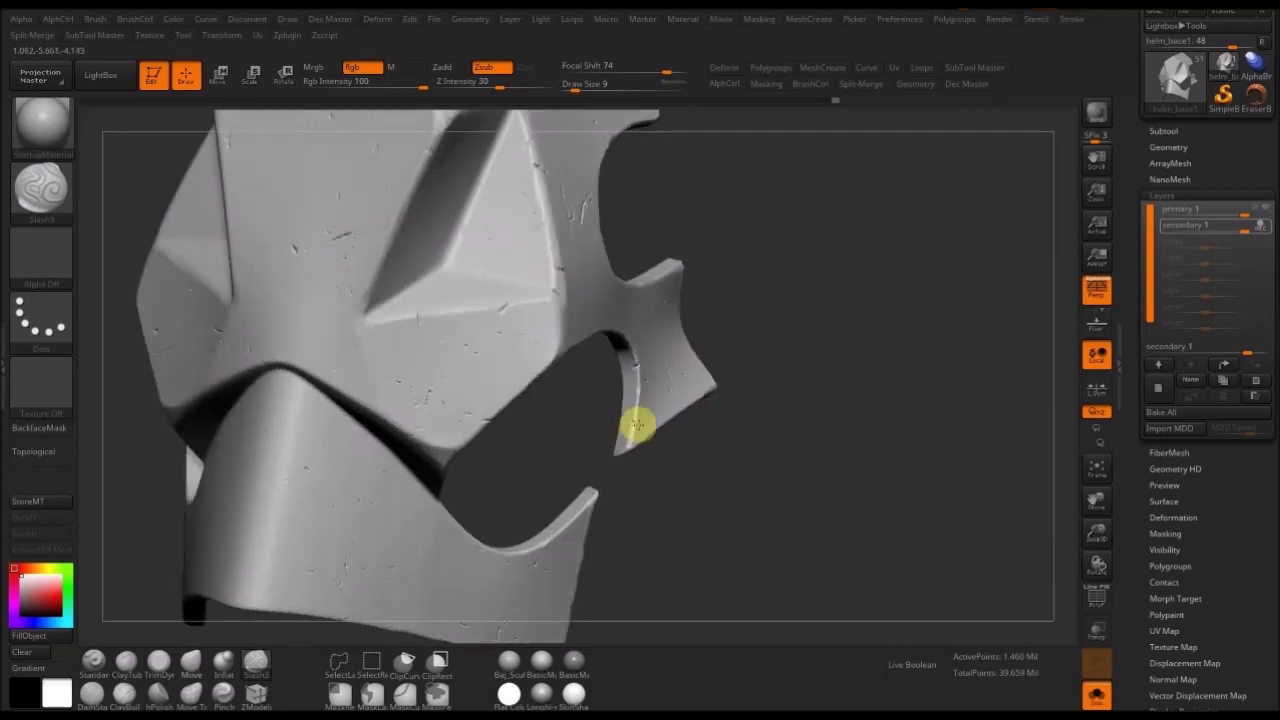
{"action": "mouse_move", "coordinate": [714, 463]}
{"action": "left_mouse_down"}
{"action": "mouse_move", "coordinate": [577, 409]}
{"action": "mouse_move", "coordinate": [434, 390]}
{"action": "mouse_move", "coordinate": [437, 406]}
{"action": "mouse_move", "coordinate": [229, 391]}
{"action": "mouse_move", "coordinate": [649, 234]}
{"action": "left_mouse_up"}
- Reduce the draw size to 7 and slash nicks along the recess's front edge and the brow's lower edge above the nose guard
{"action": "mouse_move", "coordinate": [731, 263]}
{"action": "left_mouse_down"}
{"action": "mouse_move", "coordinate": [743, 296]}
{"action": "mouse_move", "coordinate": [377, 351]}
{"action": "left_mouse_up"}
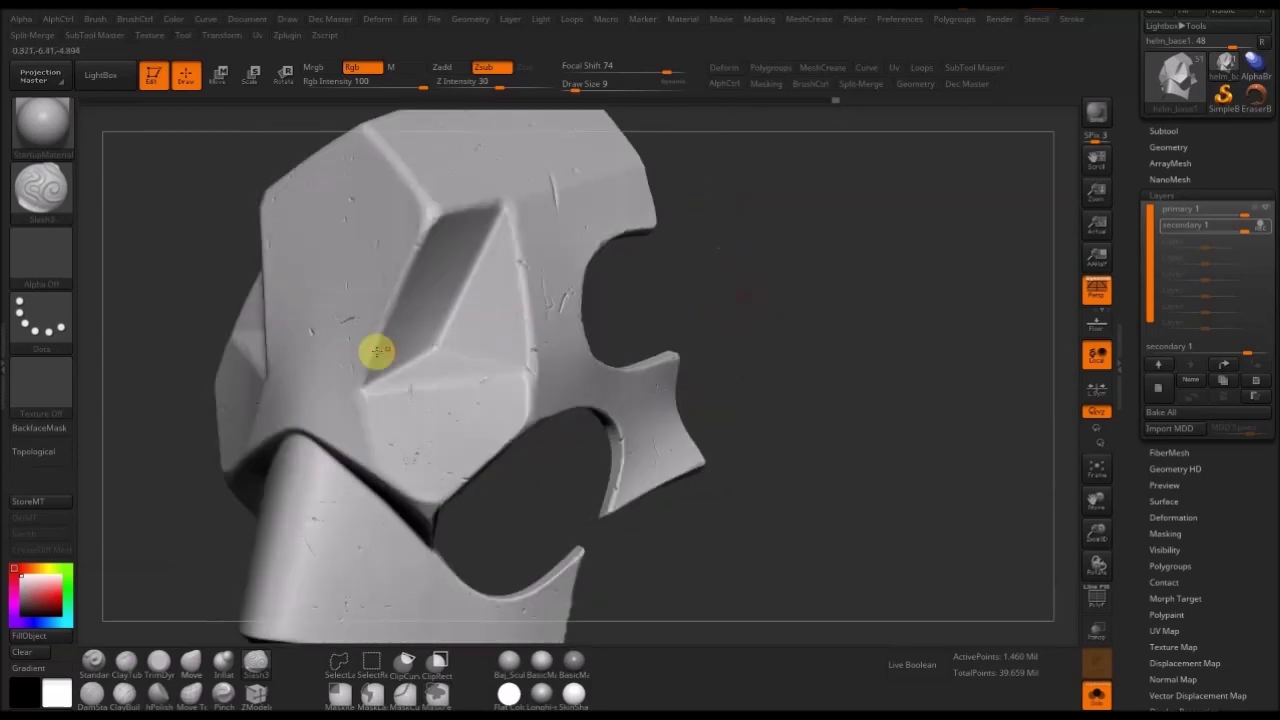
{"action": "key", "text": "bracketleft"}
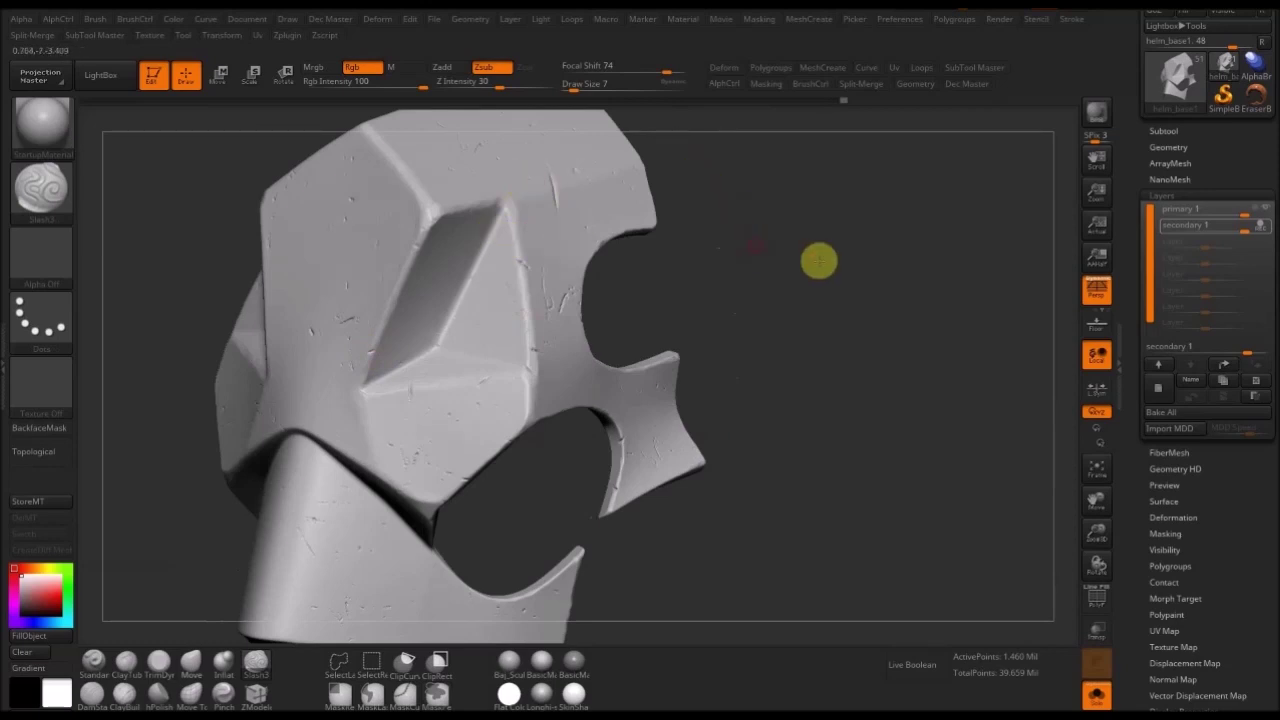
{"action": "left_click_drag", "start_coordinate": [820, 260], "coordinate": [541, 318]}
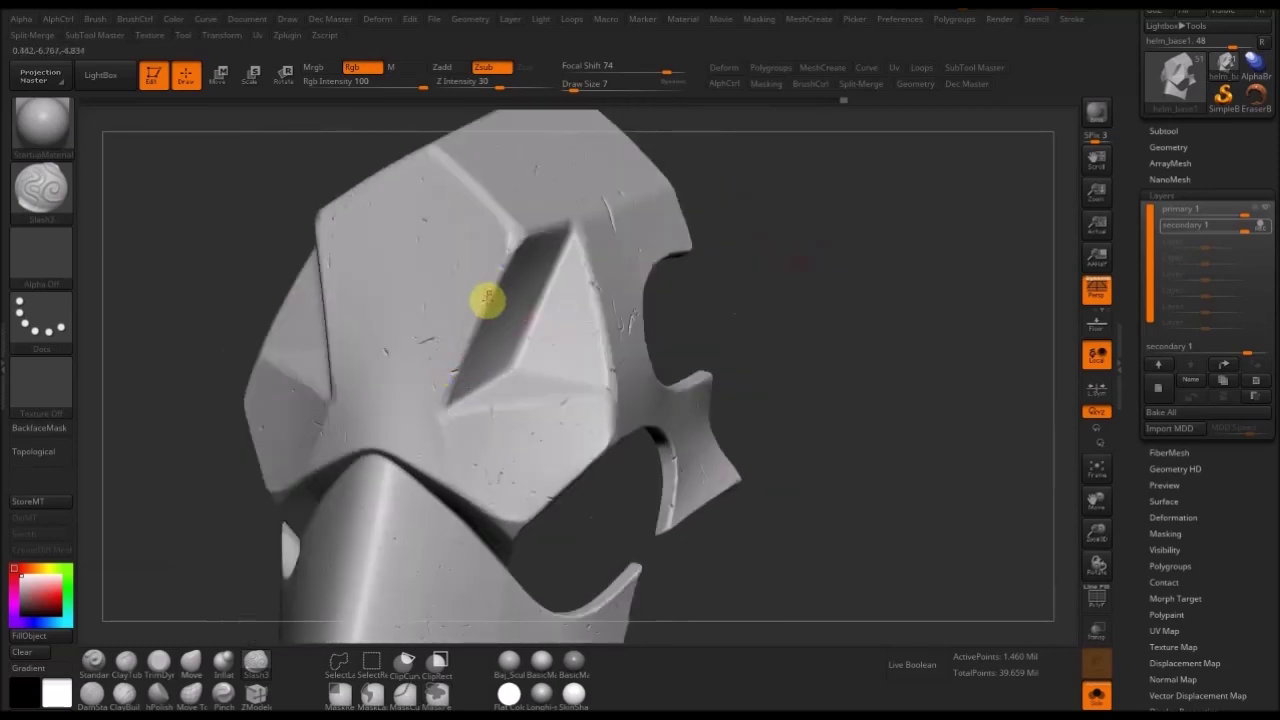
{"action": "left_click_drag", "start_coordinate": [700, 285], "coordinate": [484, 342]}
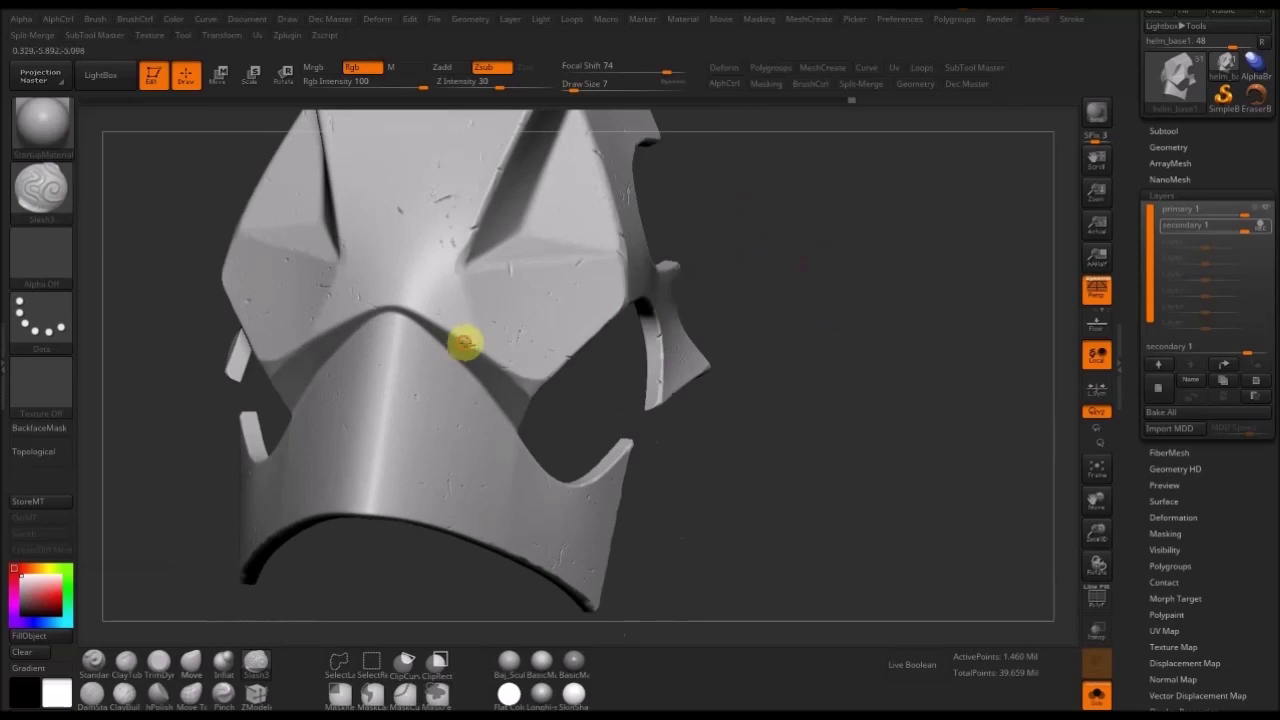
{"action": "mouse_move", "coordinate": [594, 386]}
{"action": "left_mouse_down"}
{"action": "mouse_move", "coordinate": [532, 386]}
{"action": "mouse_move", "coordinate": [553, 374]}
{"action": "mouse_move", "coordinate": [400, 384]}
{"action": "mouse_move", "coordinate": [492, 373]}
{"action": "left_mouse_up"}
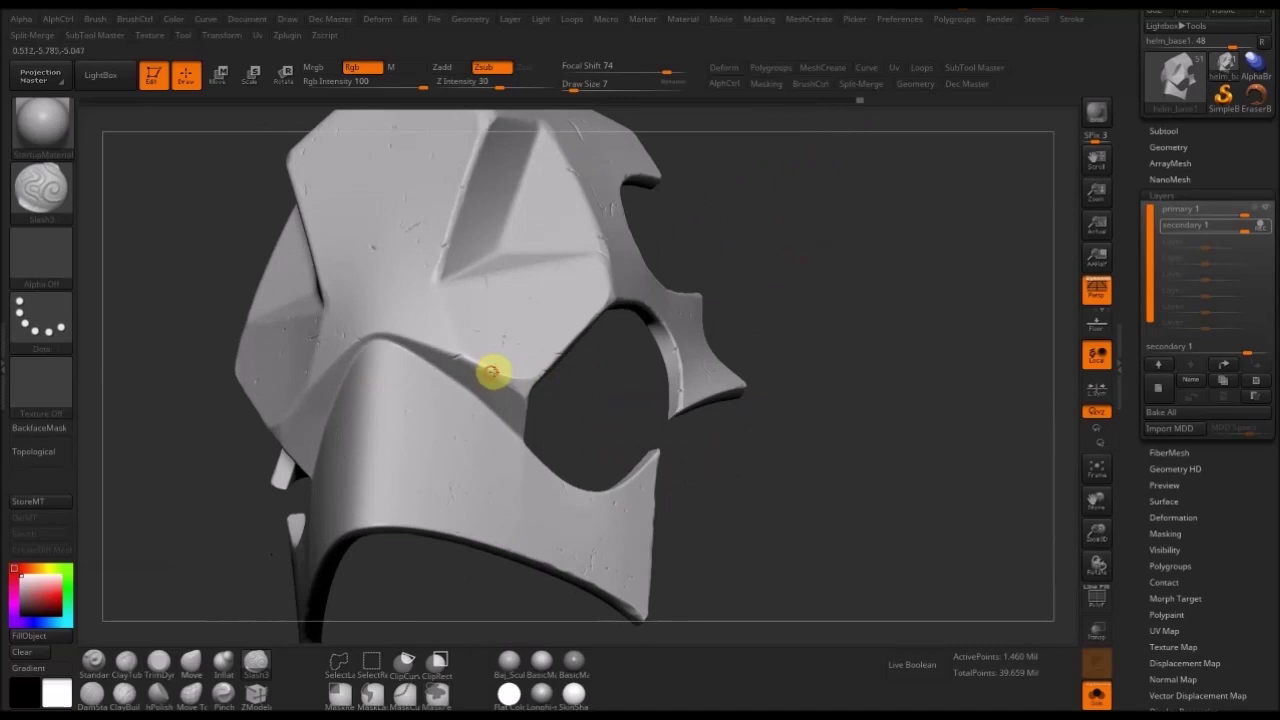
{"action": "left_click_drag", "start_coordinate": [617, 354], "coordinate": [476, 366]}
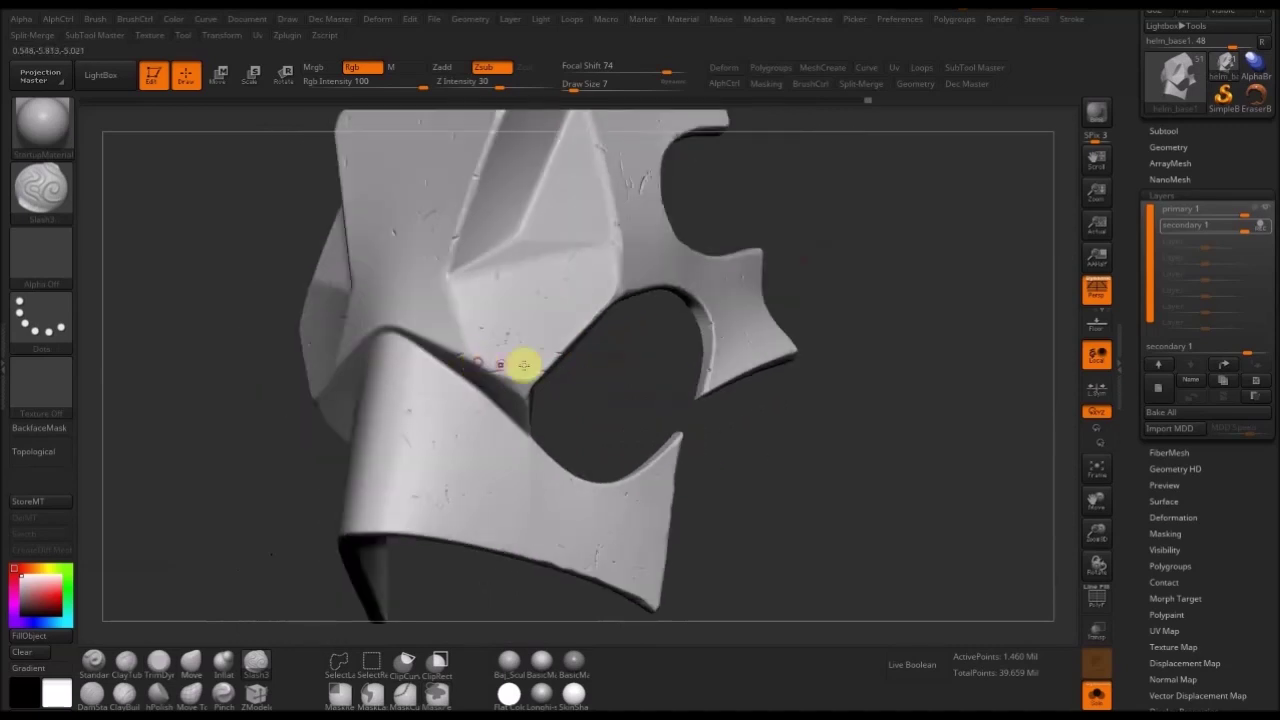
- Cut short scratches into the side surface of the nose guard
{"action": "left_click_drag", "start_coordinate": [606, 394], "coordinate": [424, 411]}
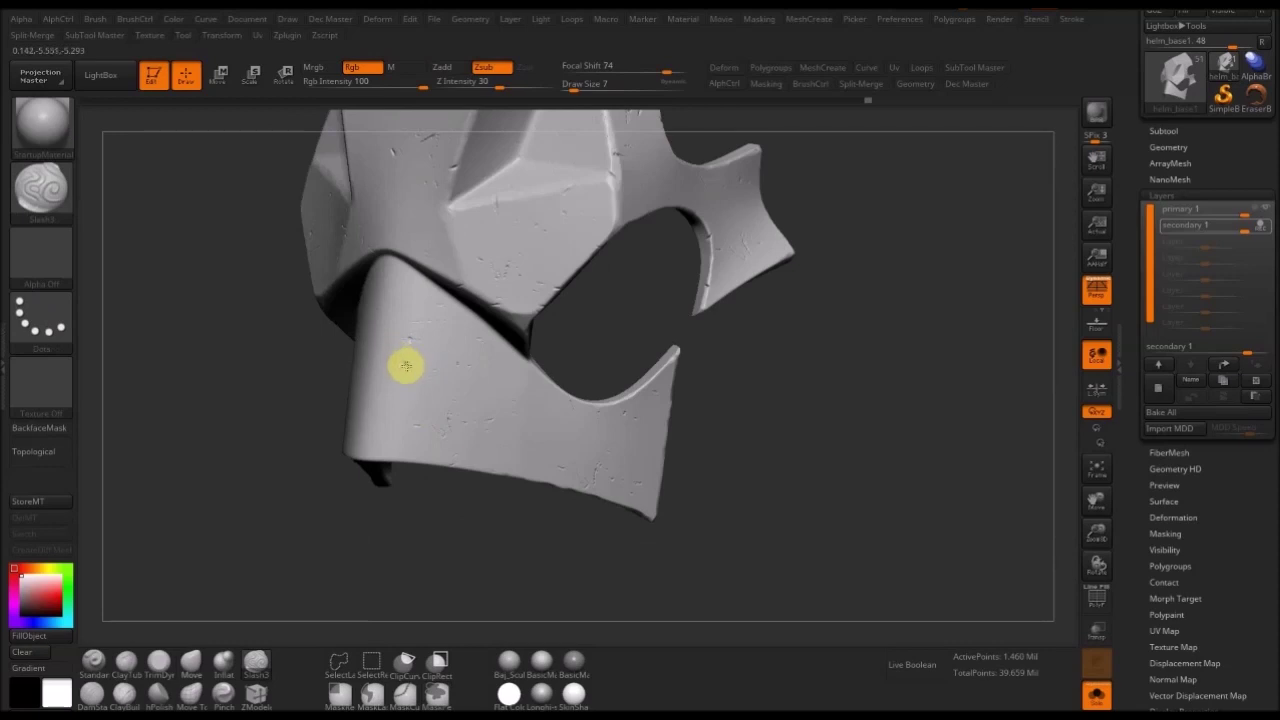
{"action": "left_click_drag", "start_coordinate": [402, 360], "coordinate": [409, 367]}
{"action": "left_click_drag", "start_coordinate": [606, 337], "coordinate": [622, 340]}
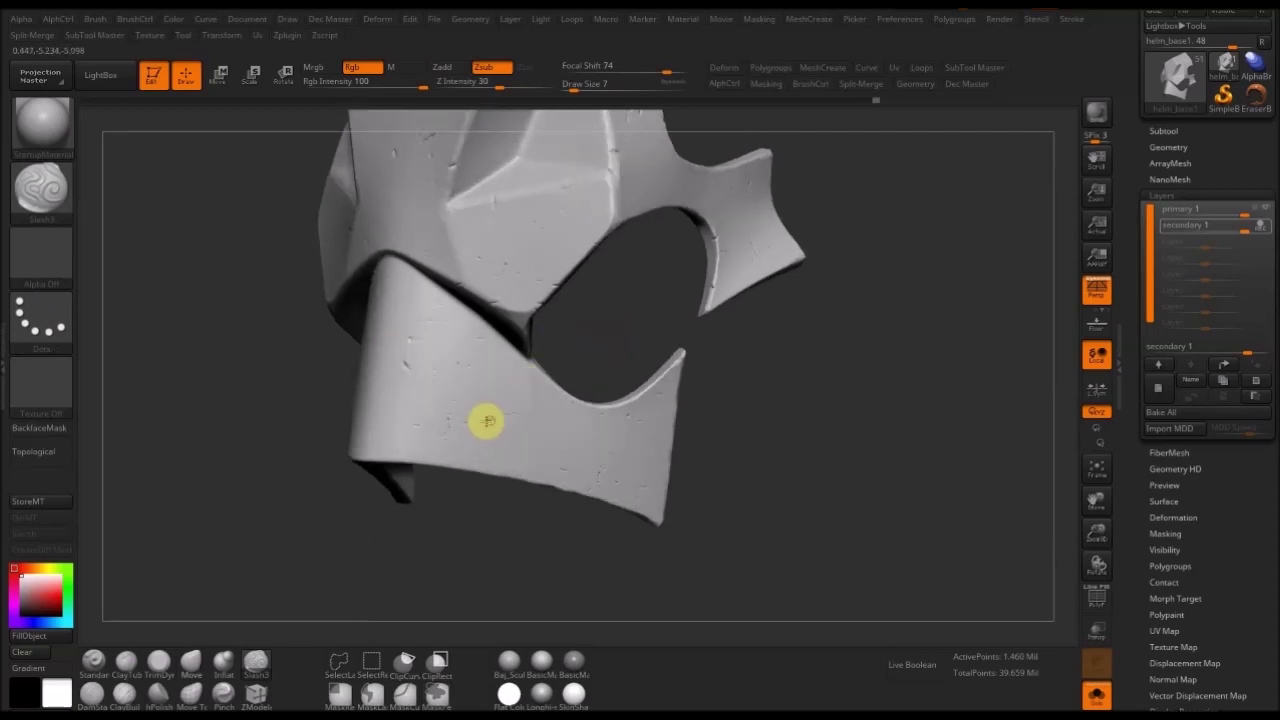
{"action": "left_click_drag", "start_coordinate": [737, 441], "coordinate": [600, 480]}
- Nick the triangular facet's rear ridge, then cut and soften scratches on the brow's lower edge beside the nose guard's peak
{"action": "left_click_drag", "start_coordinate": [718, 423], "coordinate": [450, 407]}
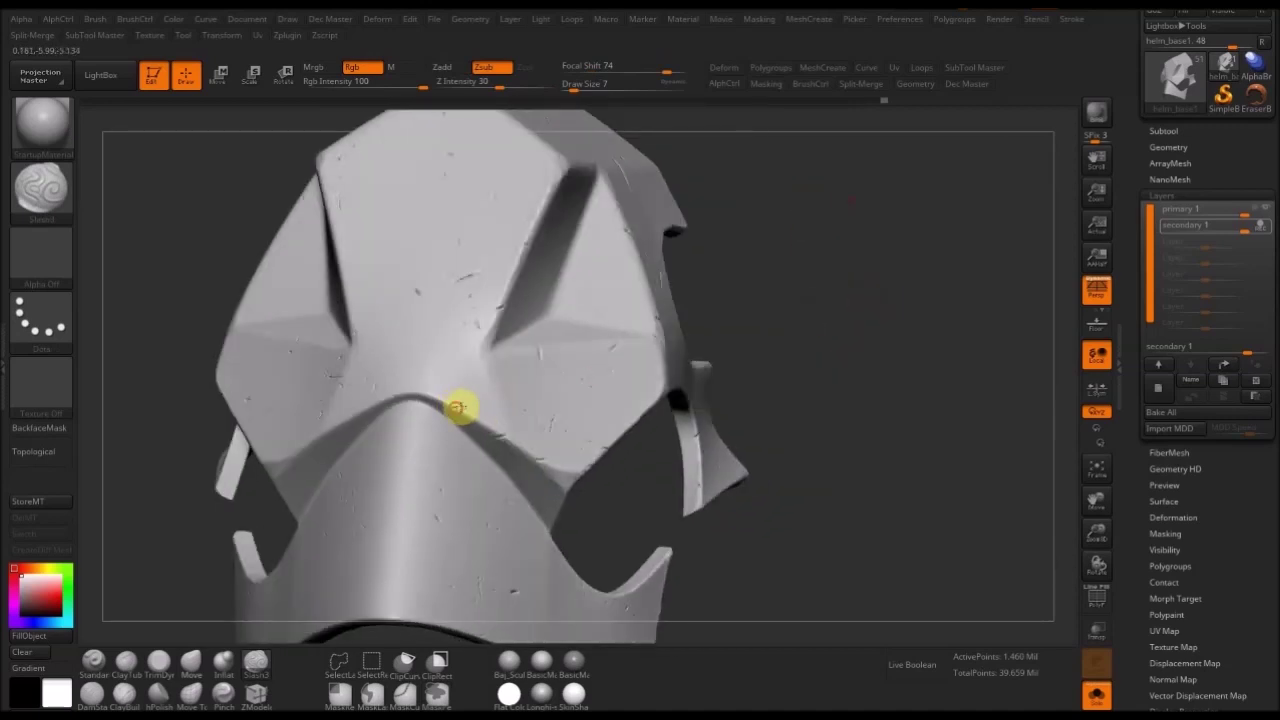
{"action": "left_click_drag", "start_coordinate": [766, 305], "coordinate": [671, 328]}
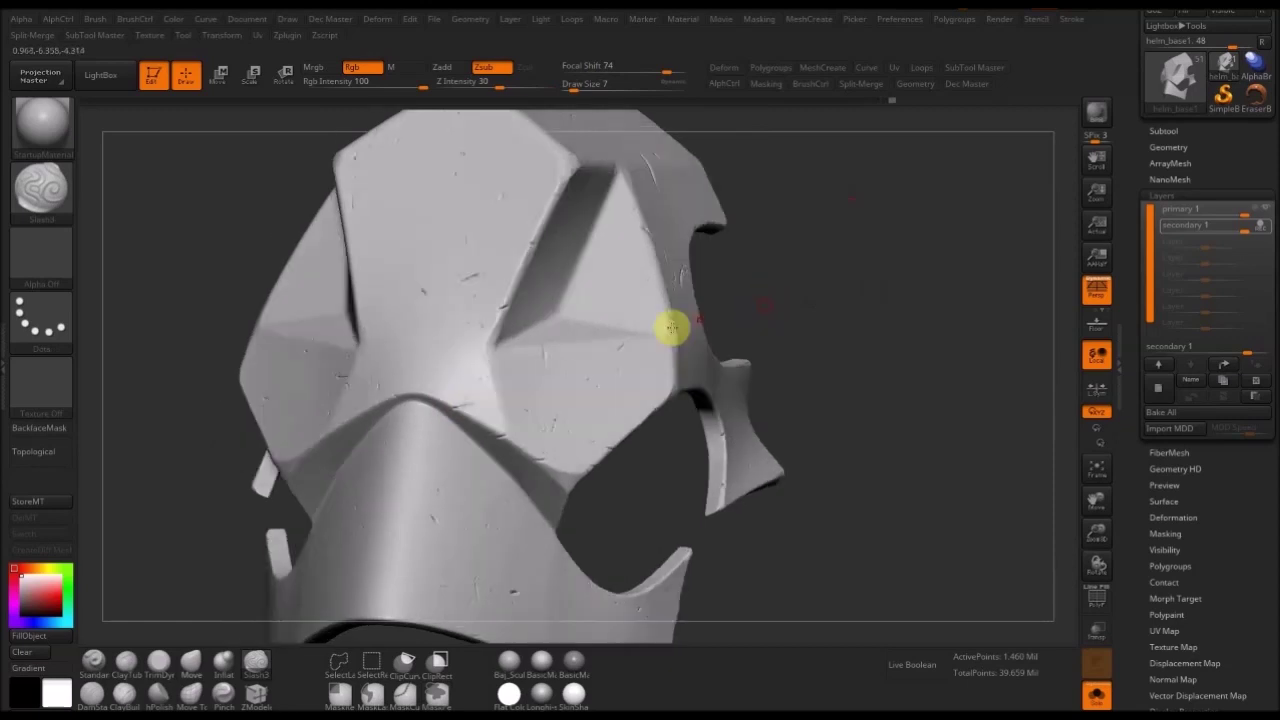
{"action": "left_click_drag", "start_coordinate": [806, 243], "coordinate": [720, 312]}
{"action": "left_click_drag", "start_coordinate": [820, 349], "coordinate": [521, 433]}
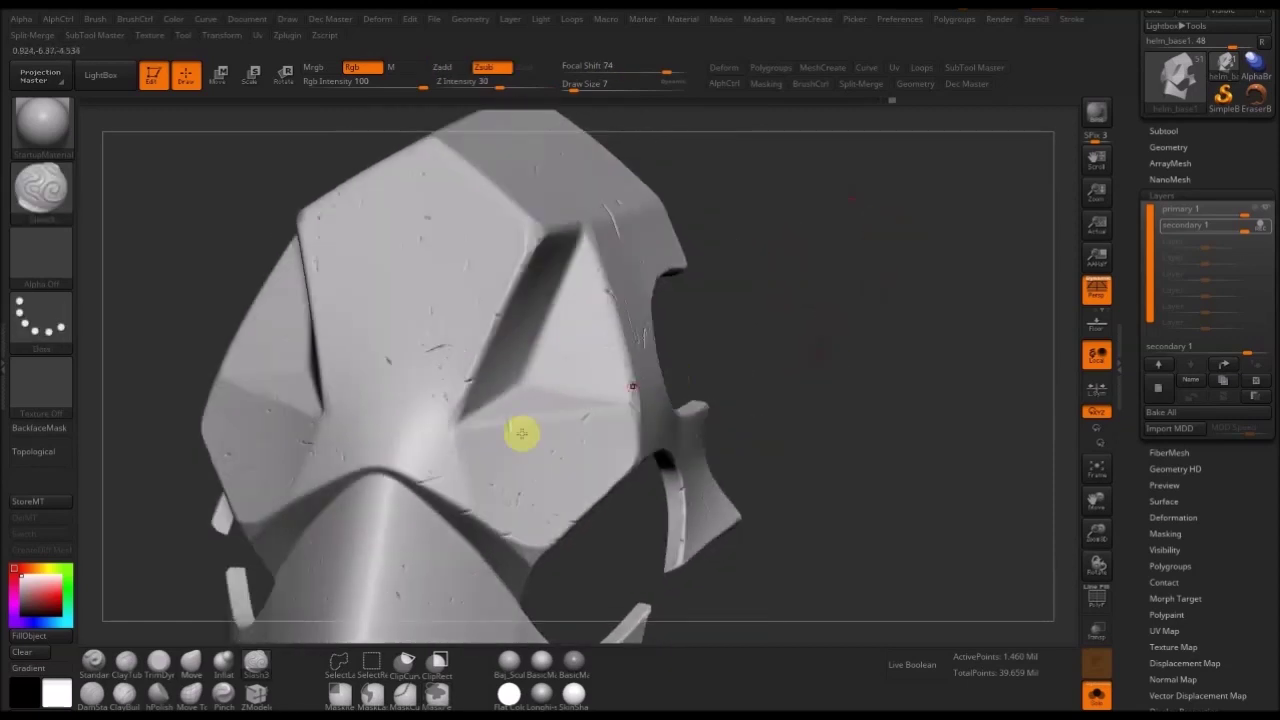
{"action": "left_click_drag", "start_coordinate": [430, 491], "coordinate": [440, 491], "text": "shift"}
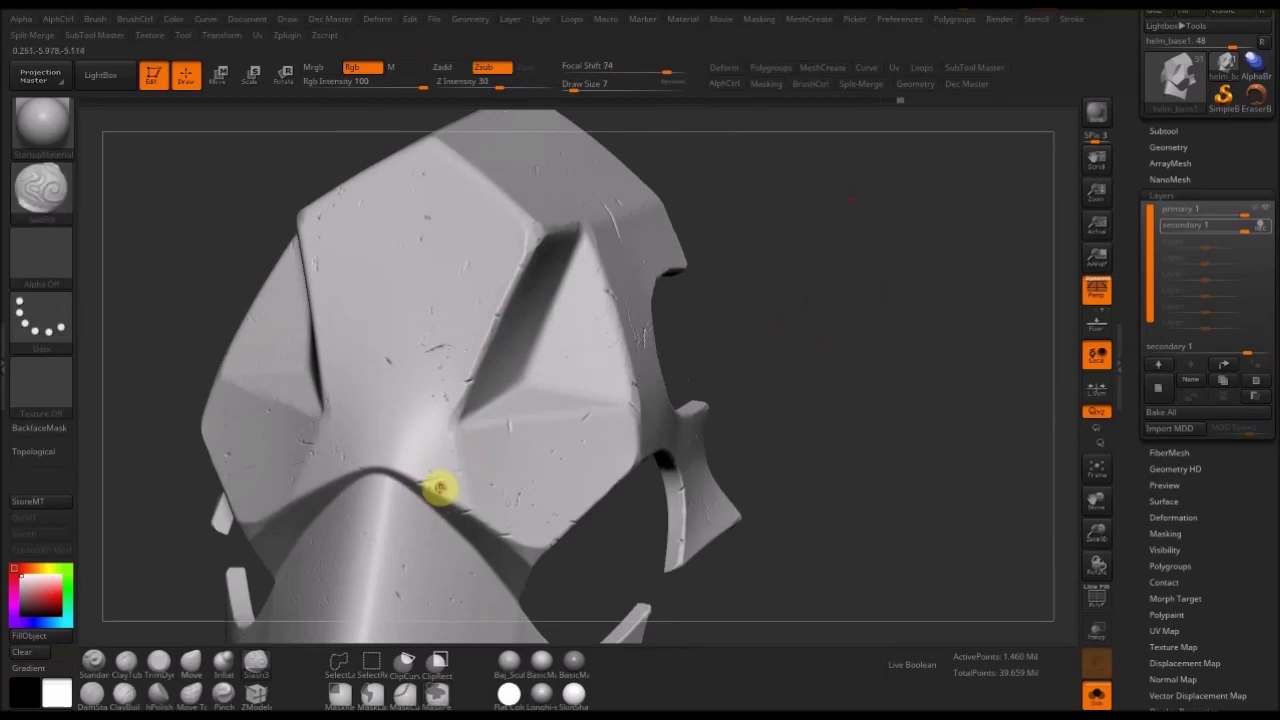
{"action": "key", "text": "ctrl"}
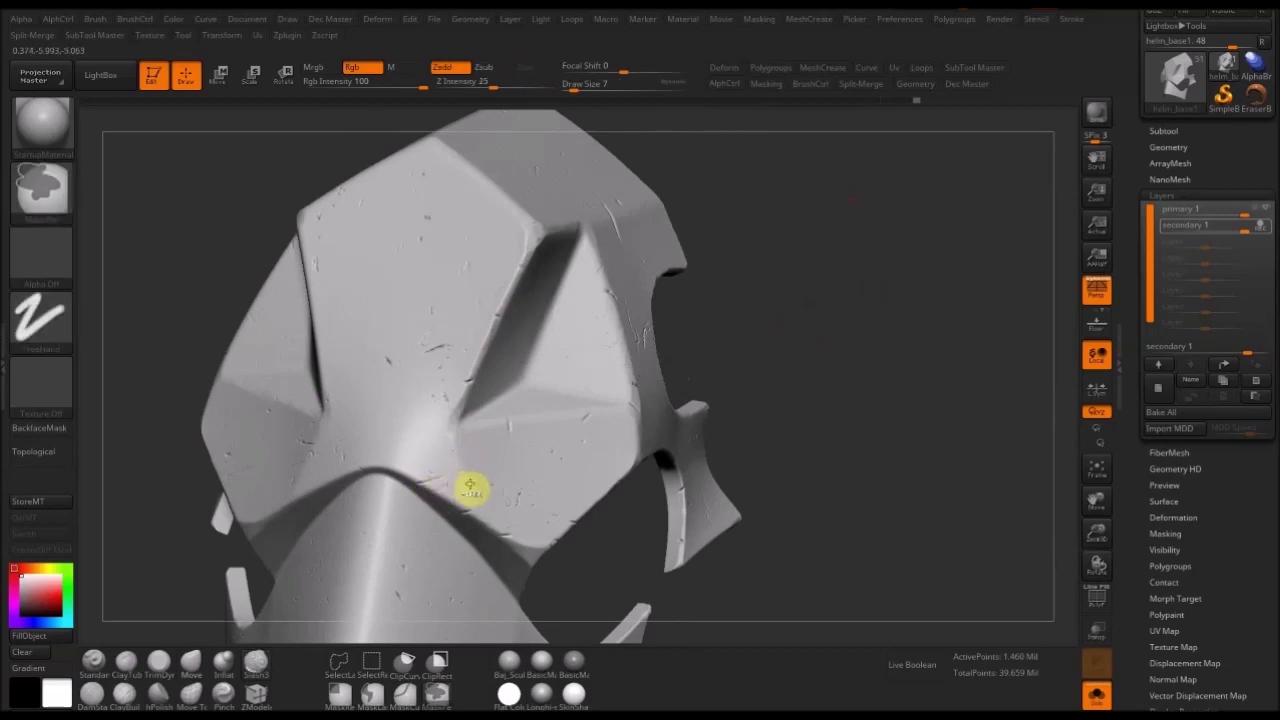
{"action": "mouse_move", "coordinate": [831, 454]}
{"action": "left_mouse_down"}
{"action": "mouse_move", "coordinate": [849, 383]}
{"action": "mouse_move", "coordinate": [744, 395]}
{"action": "left_mouse_up"}
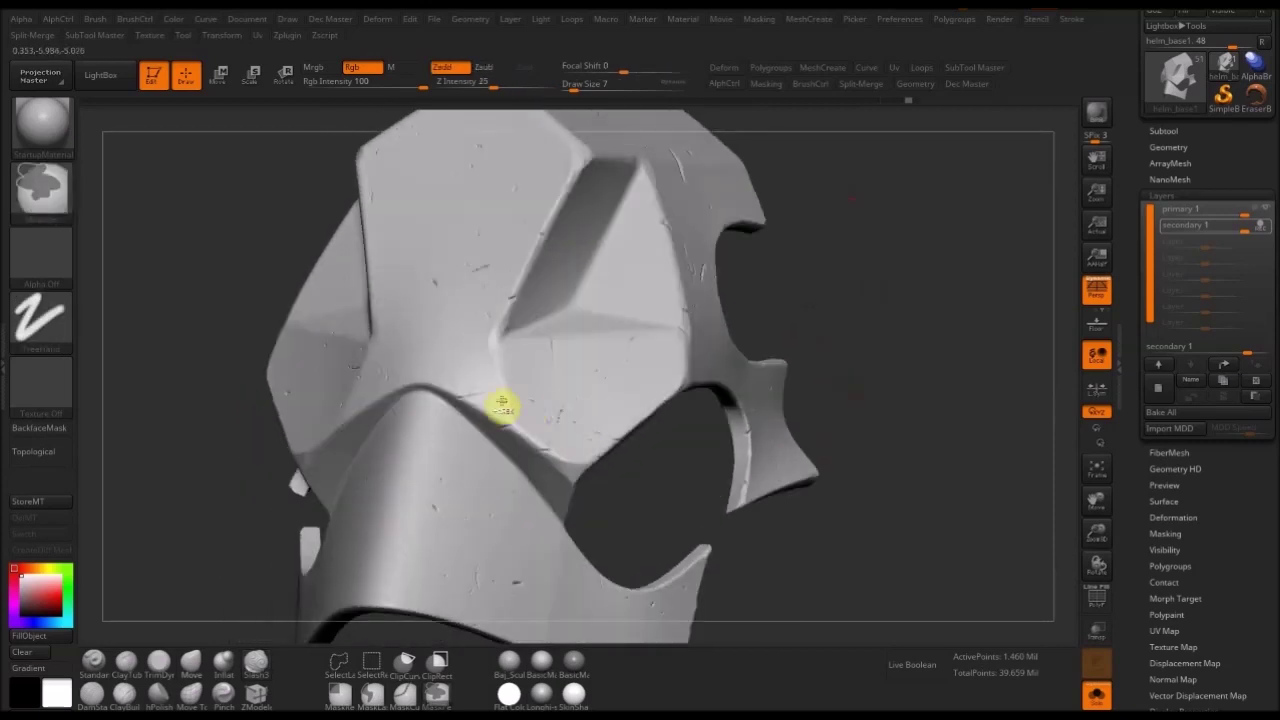
- Slash nicks and scratches into the brow's lower edge on the helmet's opposite side and around the nose guard's peak
{"action": "left_click_drag", "start_coordinate": [817, 337], "coordinate": [428, 421]}
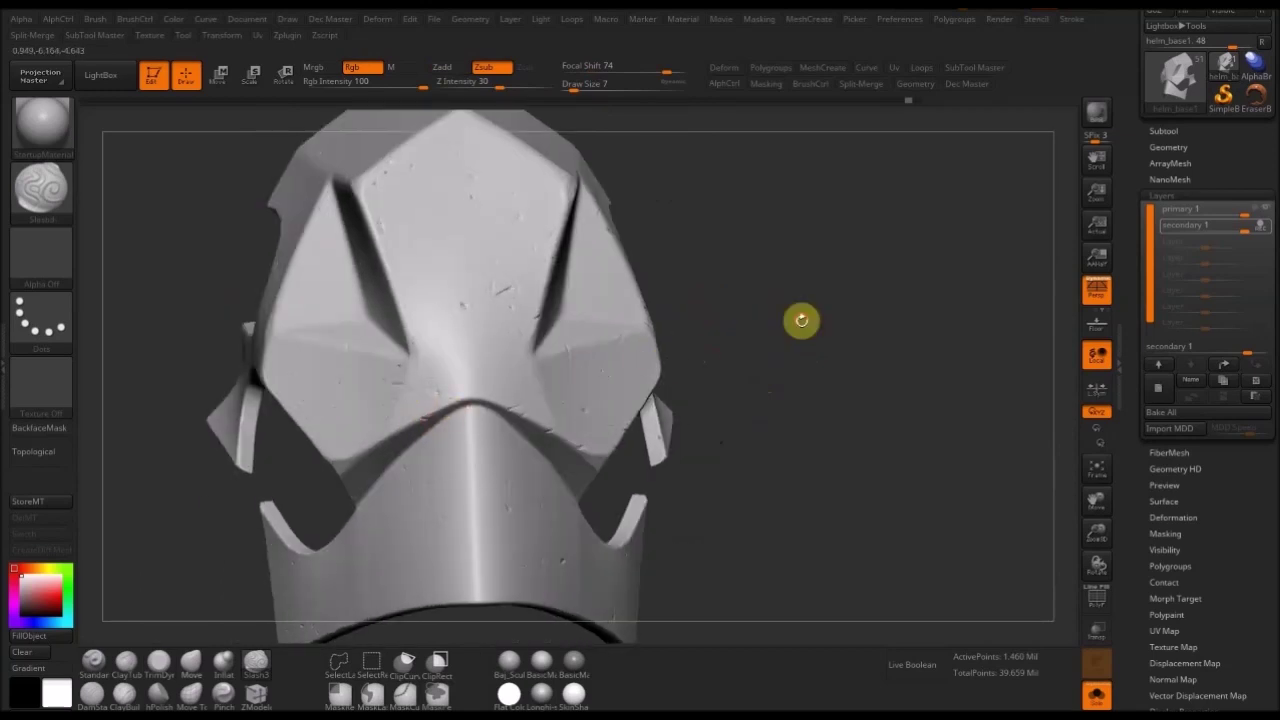
{"action": "left_click_drag", "start_coordinate": [800, 320], "coordinate": [578, 380]}
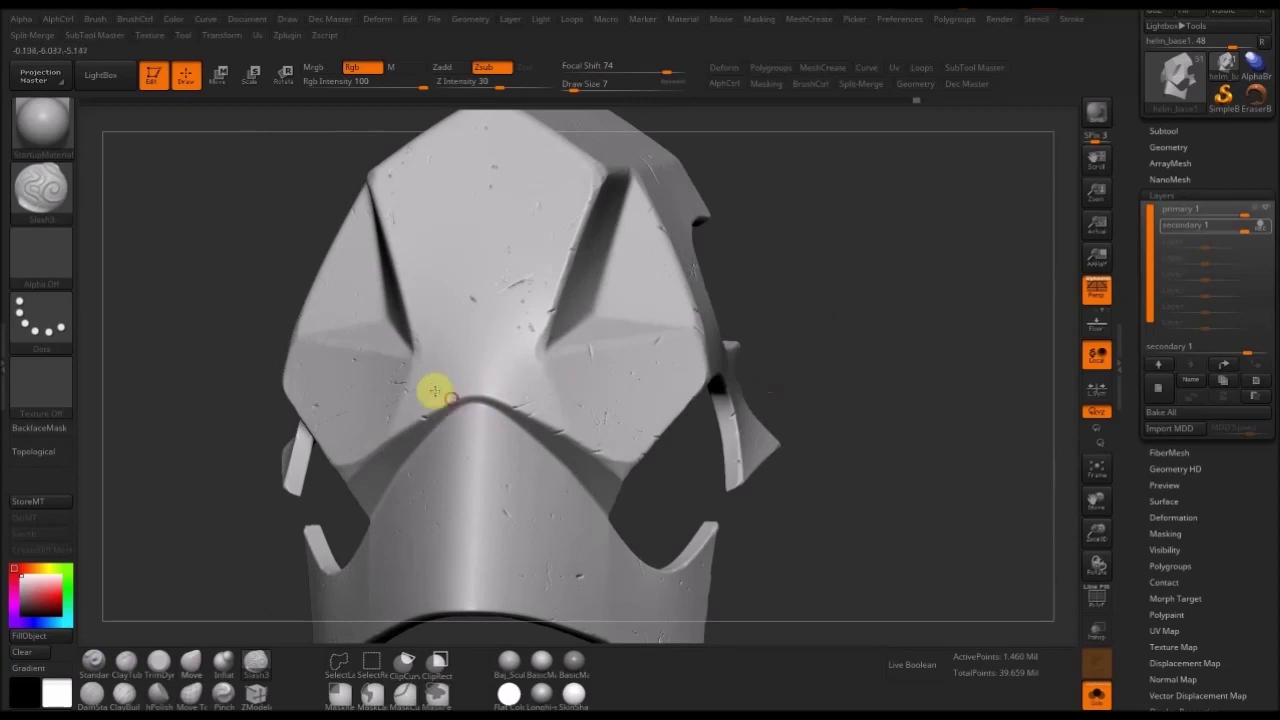
{"action": "mouse_move", "coordinate": [827, 270]}
{"action": "left_mouse_down"}
{"action": "mouse_move", "coordinate": [803, 324]}
{"action": "mouse_move", "coordinate": [791, 314]}
{"action": "mouse_move", "coordinate": [809, 274]}
{"action": "left_mouse_up"}
{"action": "mouse_move", "coordinate": [800, 320]}
{"action": "left_mouse_down", "text": "alt"}
{"action": "mouse_move", "coordinate": [874, 414]}
{"action": "mouse_move", "coordinate": [895, 370]}
{"action": "mouse_move", "coordinate": [875, 402]}
{"action": "left_mouse_up", "text": "alt"}
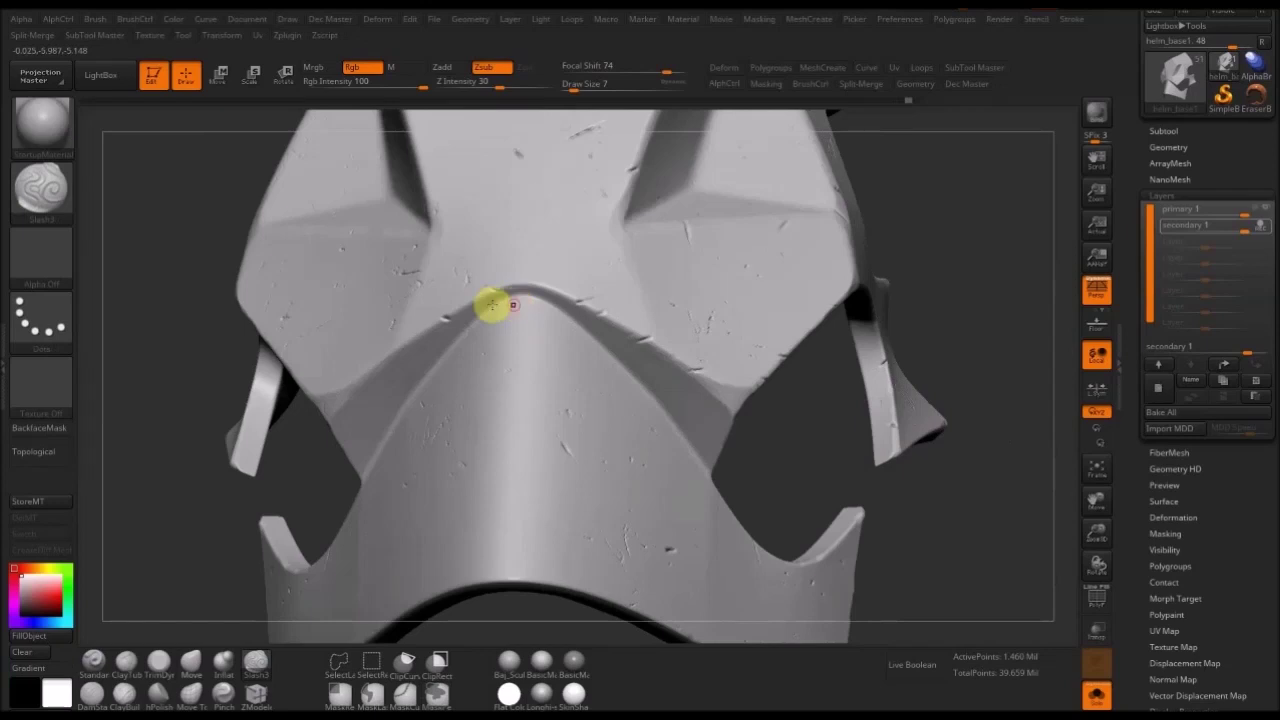
{"action": "left_click_drag", "start_coordinate": [175, 388], "coordinate": [217, 374]}
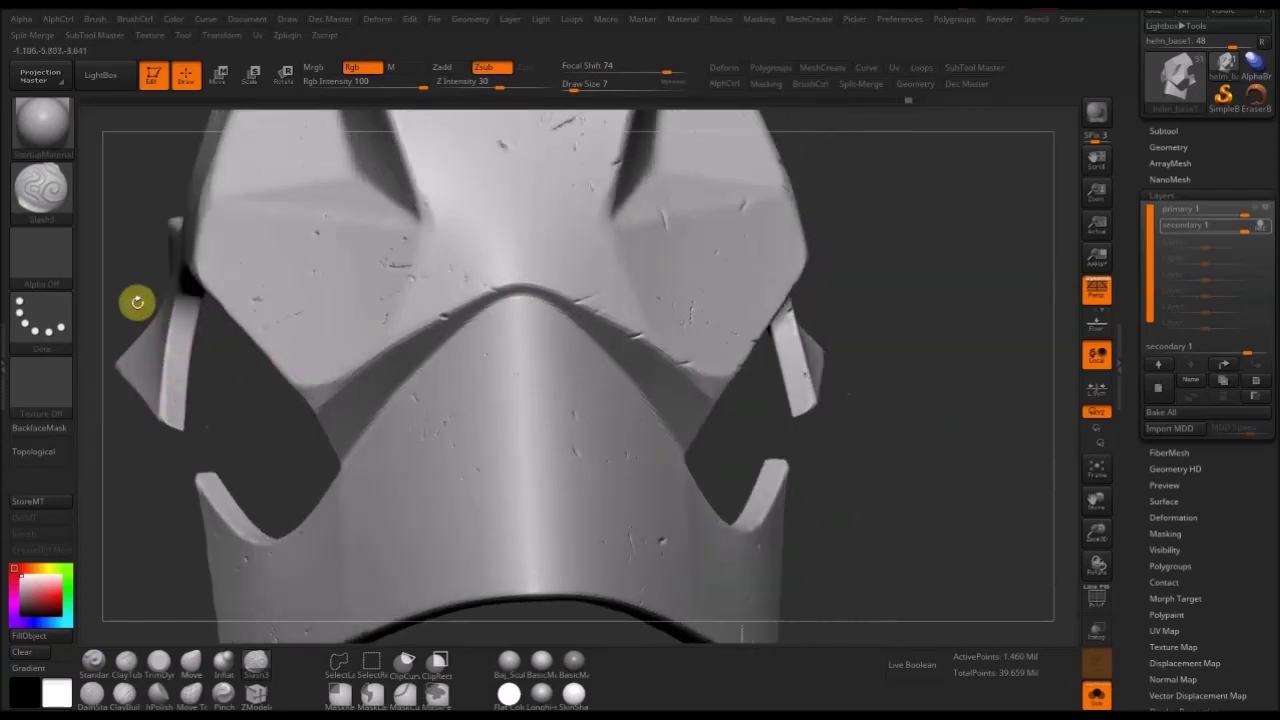
{"action": "left_click_drag", "start_coordinate": [134, 300], "coordinate": [331, 278]}
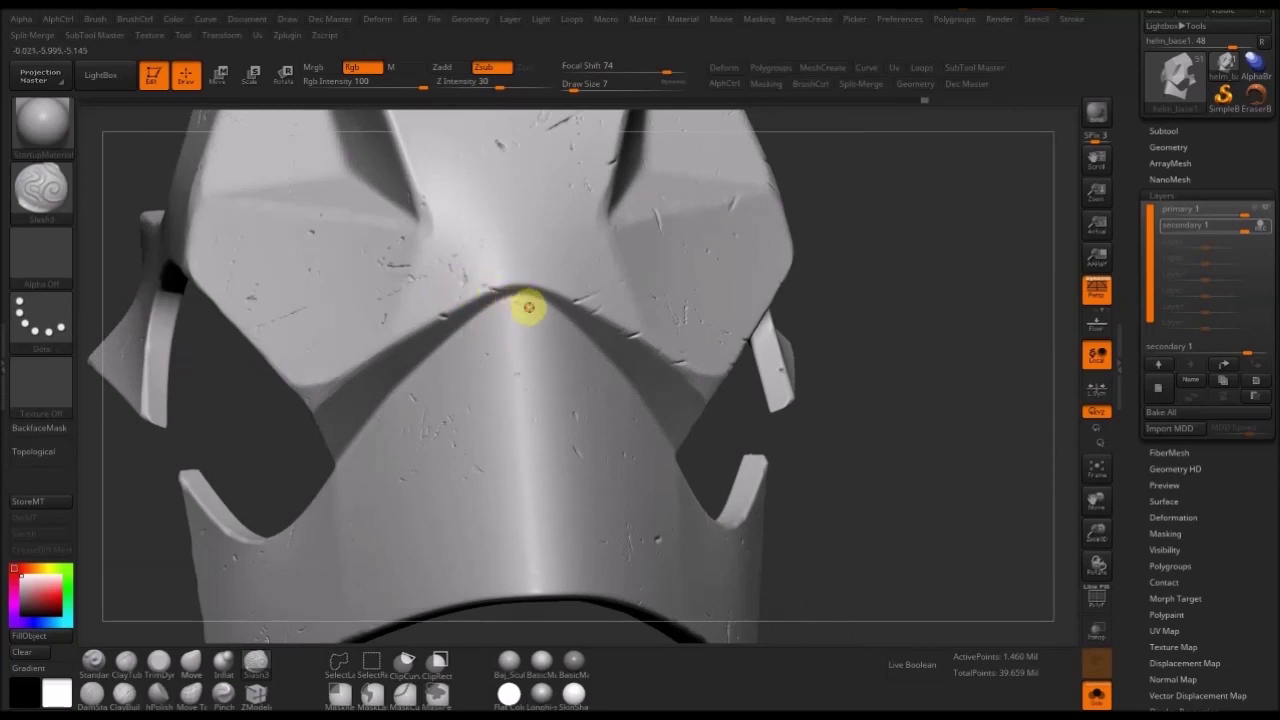
{"action": "left_click_drag", "start_coordinate": [905, 310], "coordinate": [536, 292]}
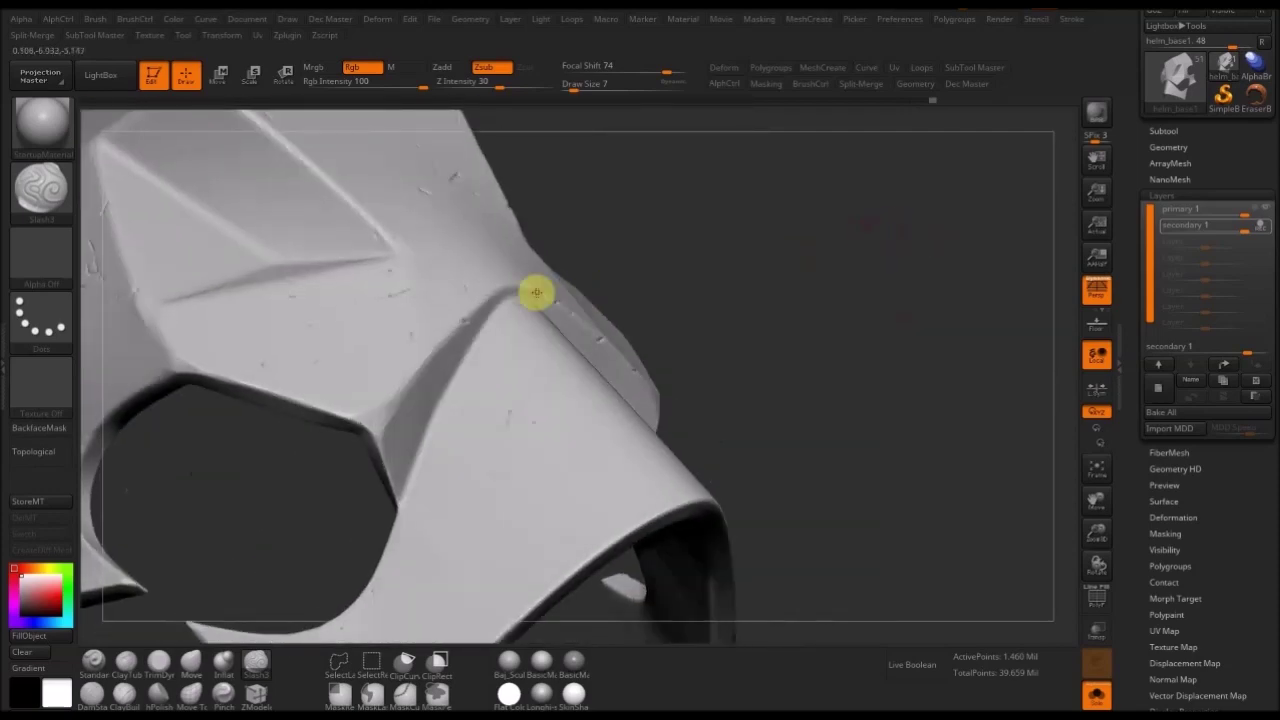
{"action": "left_click_drag", "start_coordinate": [667, 237], "coordinate": [517, 302]}
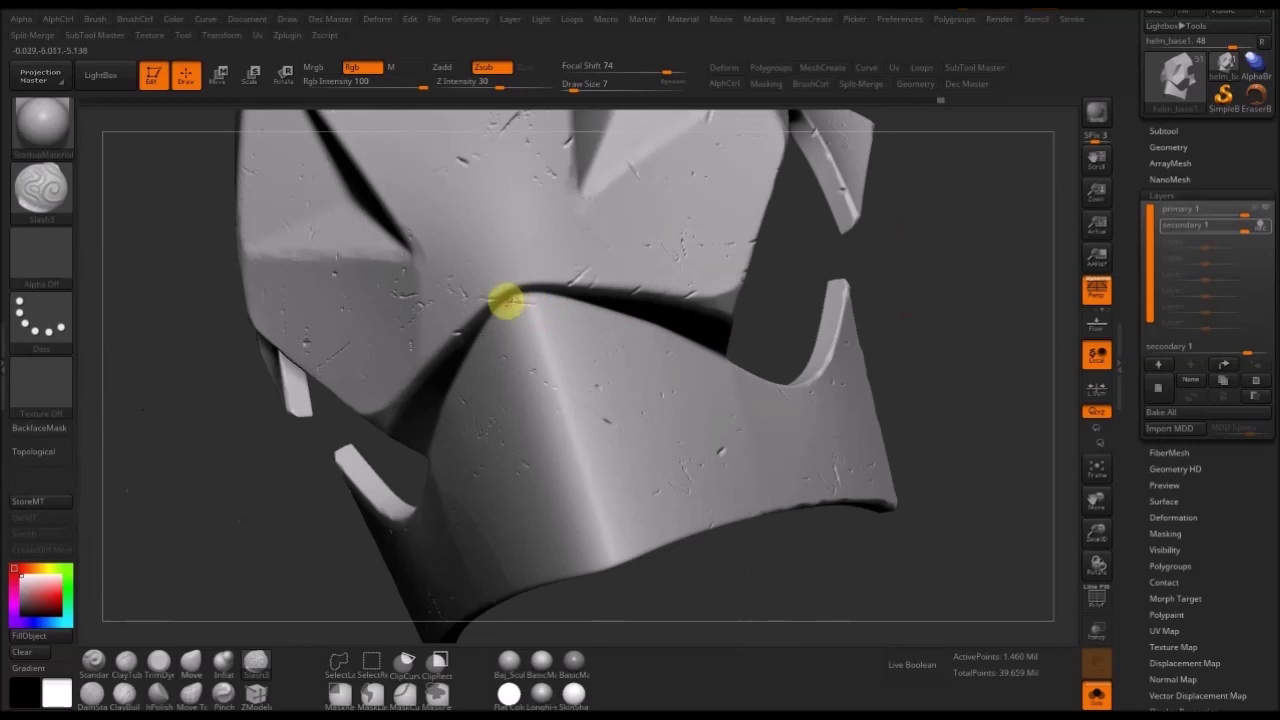
- Scratch the nose guard's front and cut a nick into its lower edge near the central ridge
{"action": "left_click_drag", "start_coordinate": [808, 283], "coordinate": [549, 322]}
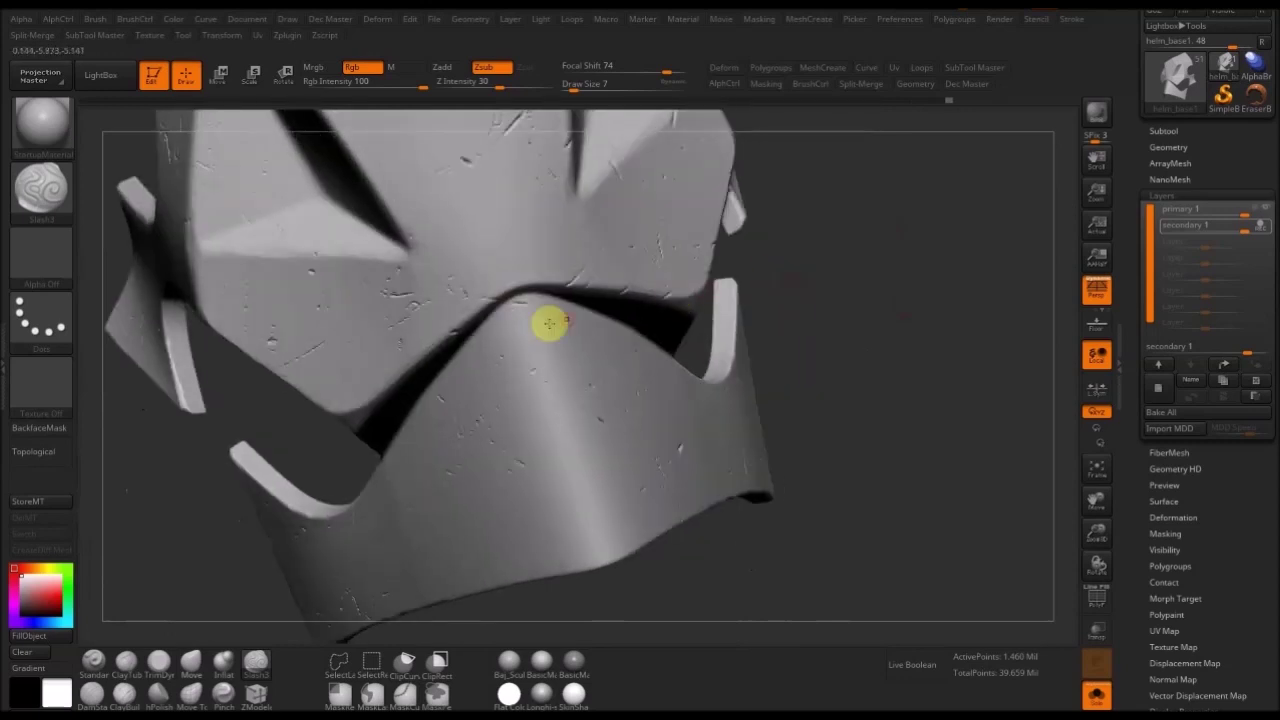
{"action": "left_click_drag", "start_coordinate": [886, 371], "coordinate": [654, 397]}
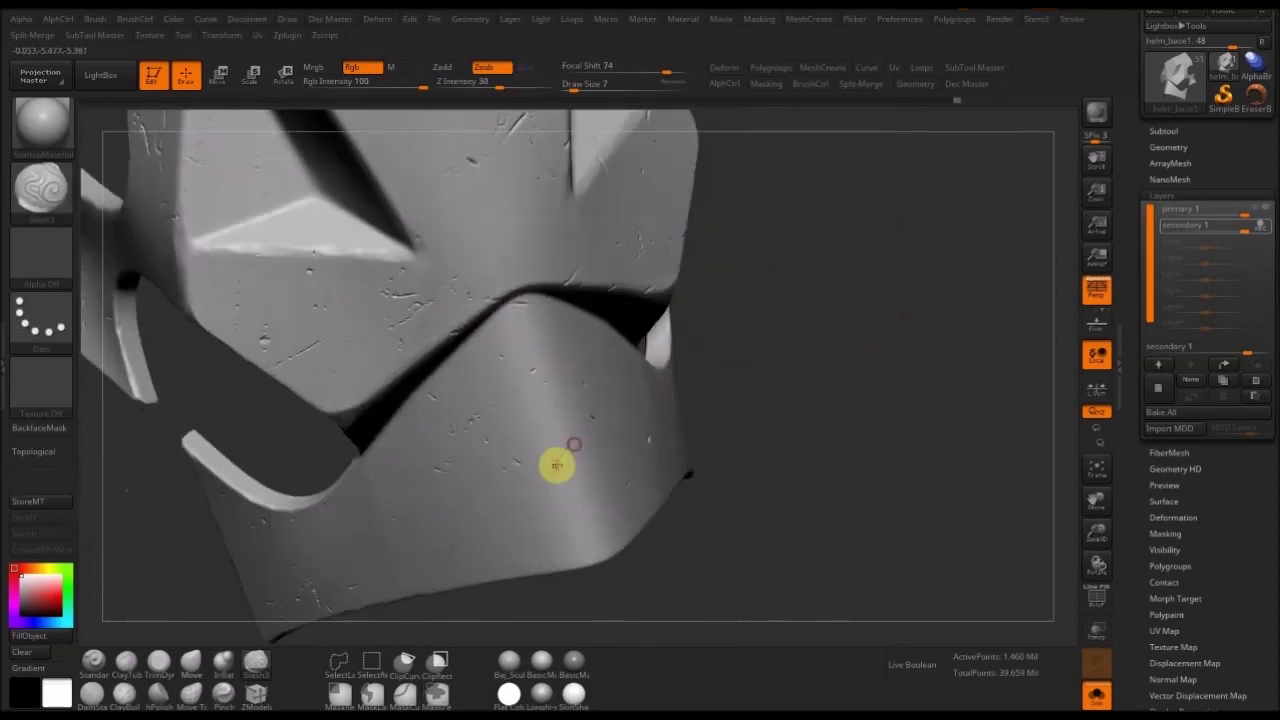
{"action": "left_click_drag", "start_coordinate": [877, 386], "coordinate": [603, 427]}
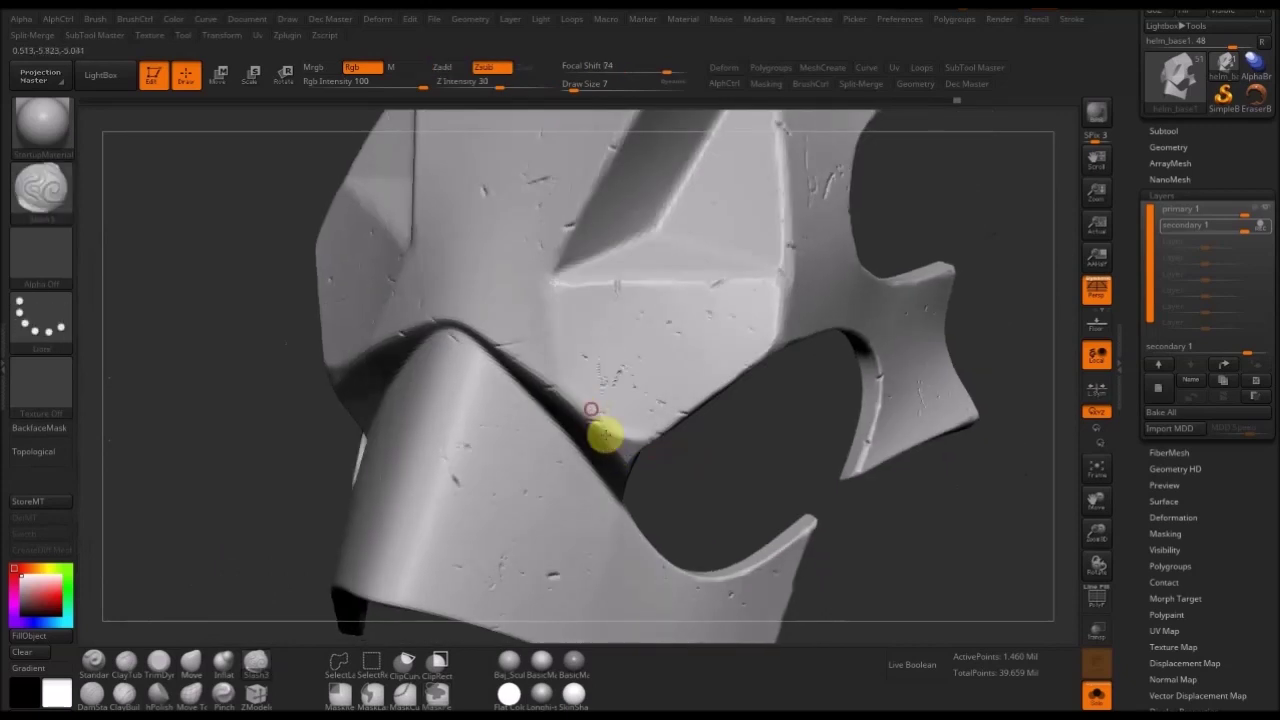
{"action": "left_click_drag", "start_coordinate": [706, 443], "coordinate": [399, 400]}
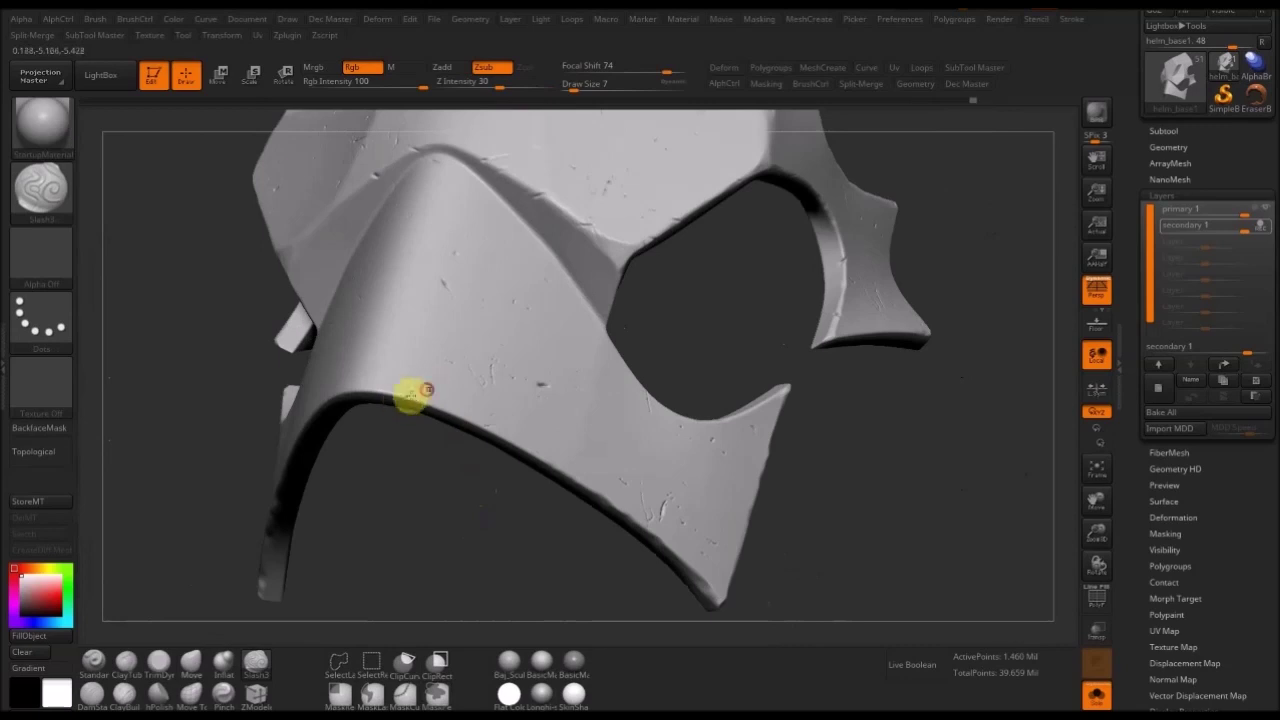
{"action": "left_click_drag", "start_coordinate": [378, 427], "coordinate": [367, 390]}
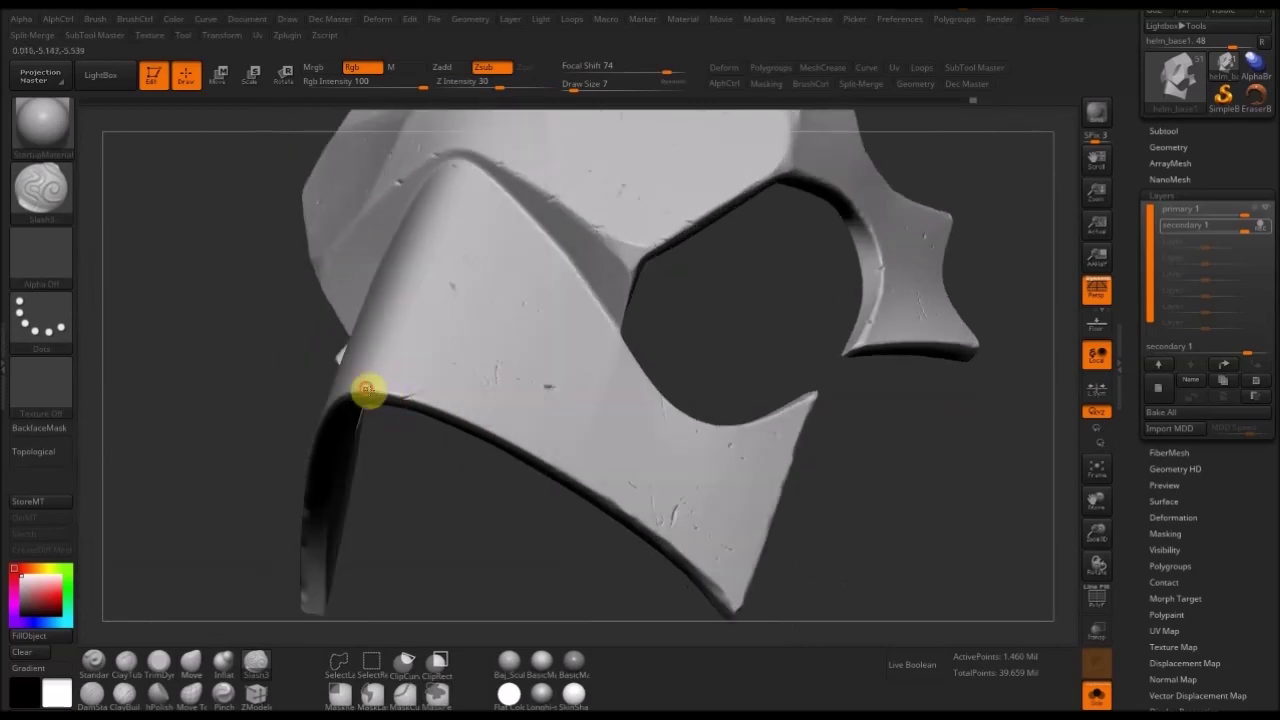
{"action": "mouse_move", "coordinate": [463, 477]}
{"action": "left_mouse_down"}
{"action": "mouse_move", "coordinate": [489, 477]}
{"action": "mouse_move", "coordinate": [466, 511]}
{"action": "mouse_move", "coordinate": [482, 471]}
{"action": "mouse_move", "coordinate": [711, 300]}
{"action": "mouse_move", "coordinate": [524, 335]}
{"action": "left_mouse_up"}
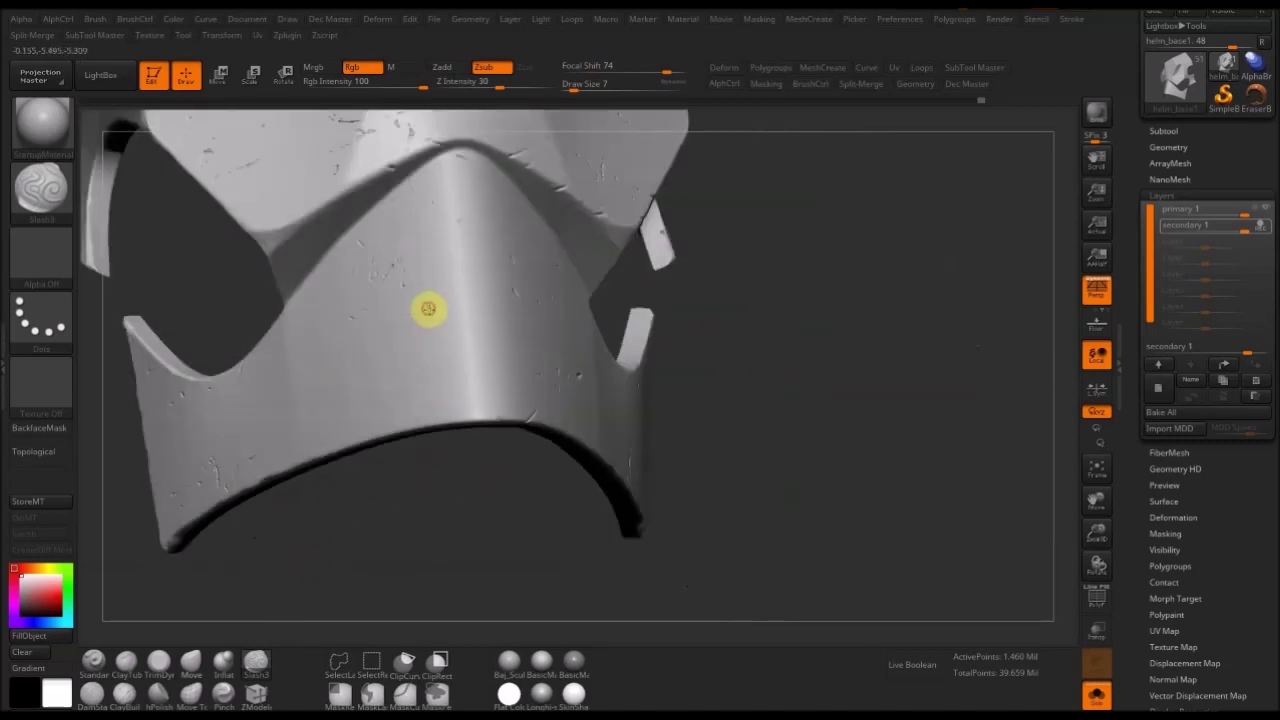
{"action": "left_click_drag", "start_coordinate": [427, 307], "coordinate": [461, 329]}
- Check the wear around the eye opening's upper edge and turn off Solo to show the whole character
{"action": "left_click_drag", "start_coordinate": [819, 319], "coordinate": [814, 394], "text": "alt"}
{"action": "left_click_drag", "start_coordinate": [854, 300], "coordinate": [574, 417]}
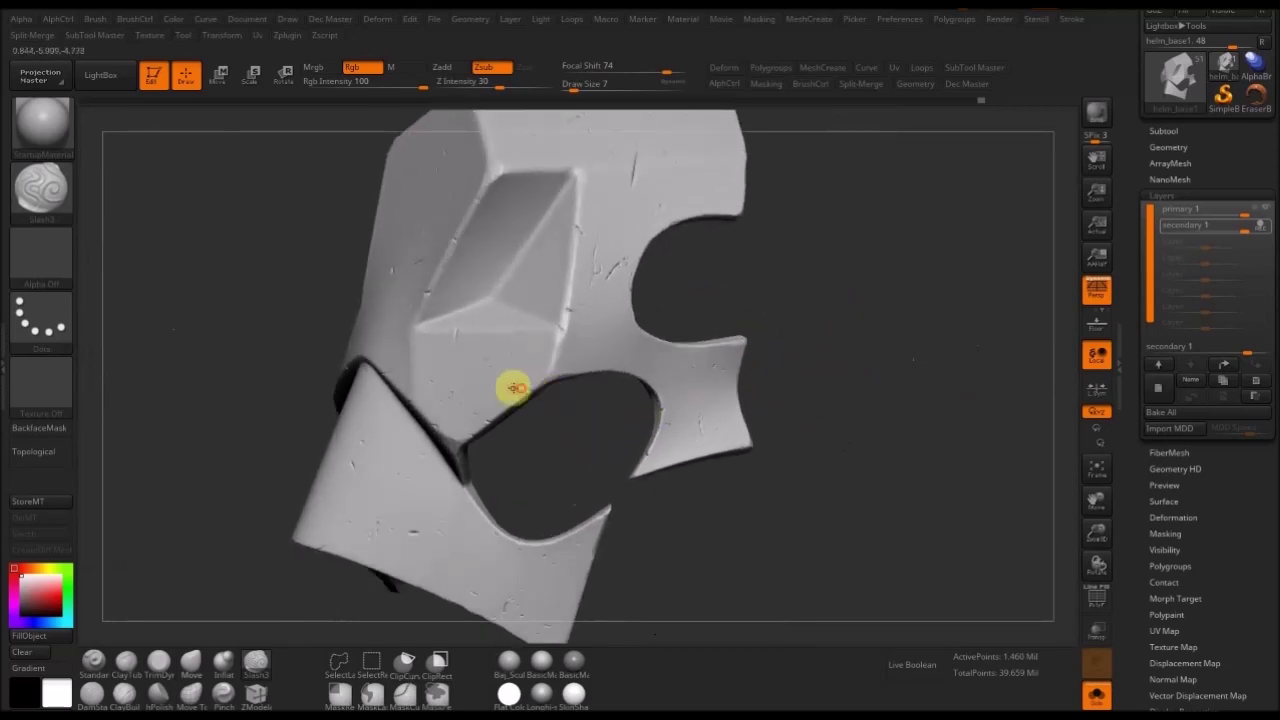
{"action": "left_click", "coordinate": [1097, 695]}
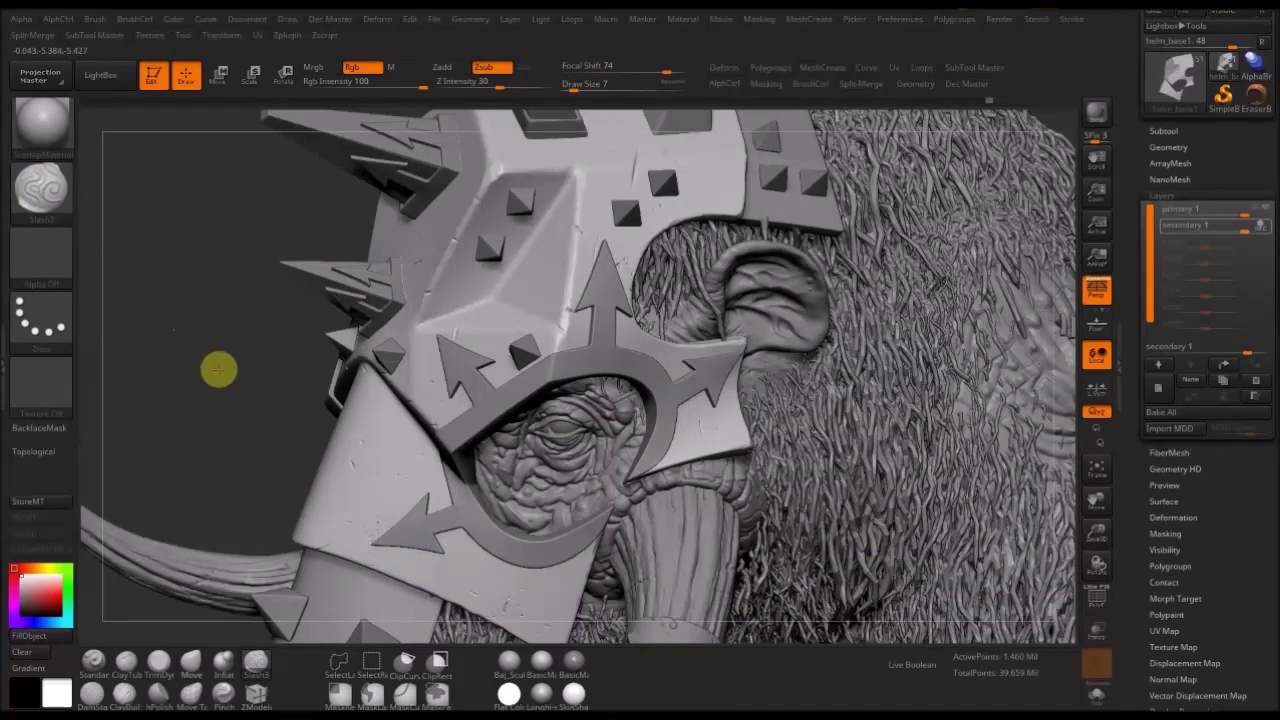
{"action": "left_click_drag", "start_coordinate": [215, 373], "coordinate": [208, 383]}
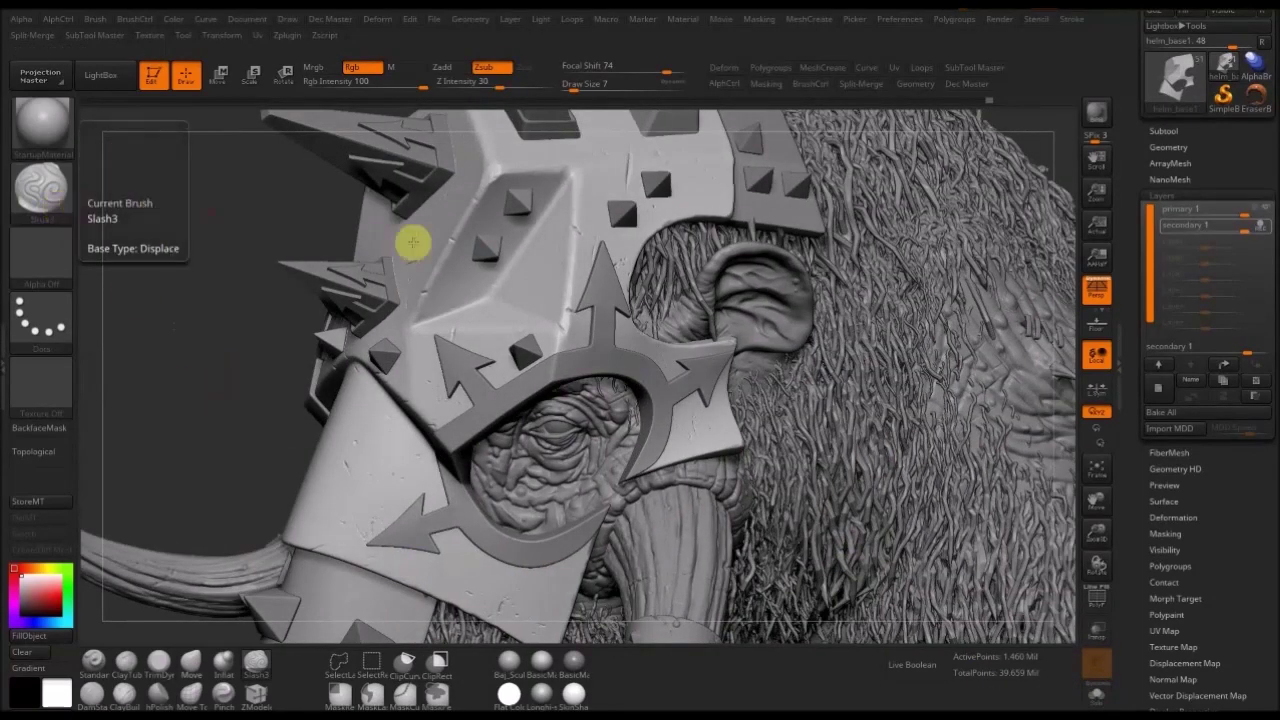
- Add a new layer named tertiary to the helmet base and toggle the secondary layer's visibility
{"action": "left_click", "coordinate": [1161, 389]}
{"action": "left_click", "coordinate": [1189, 380]}
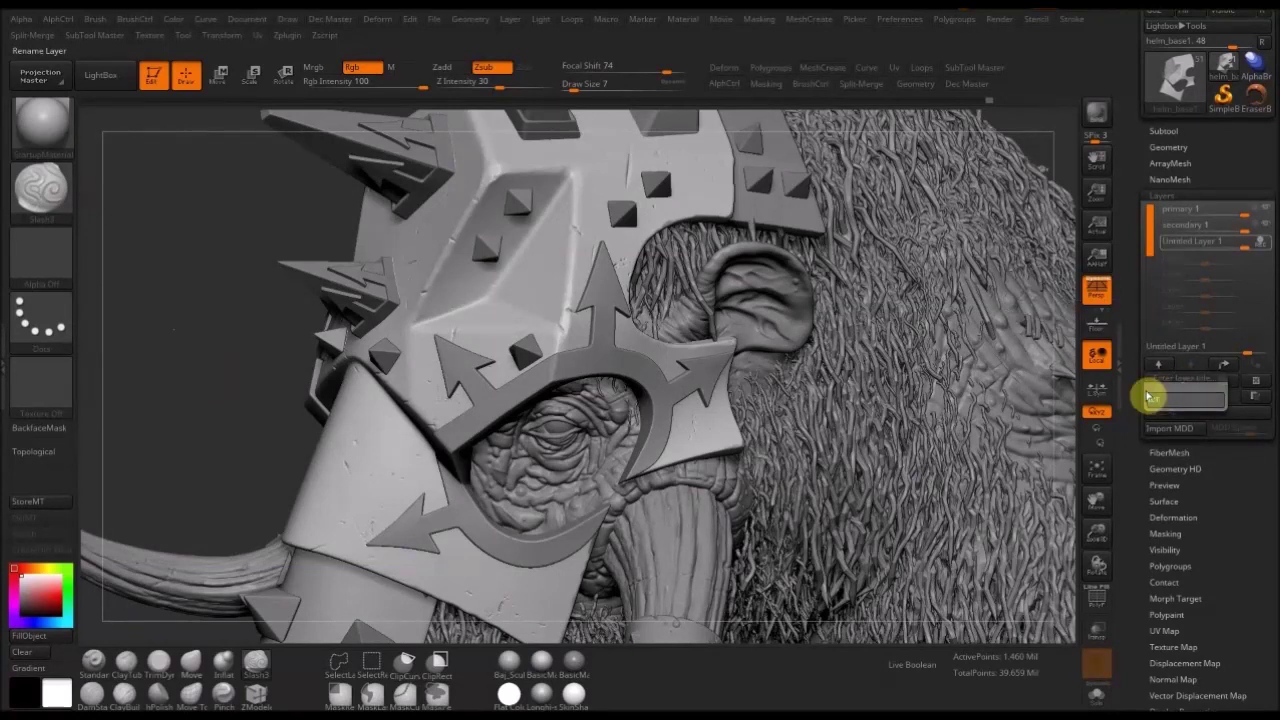
{"action": "key", "text": "Return"}
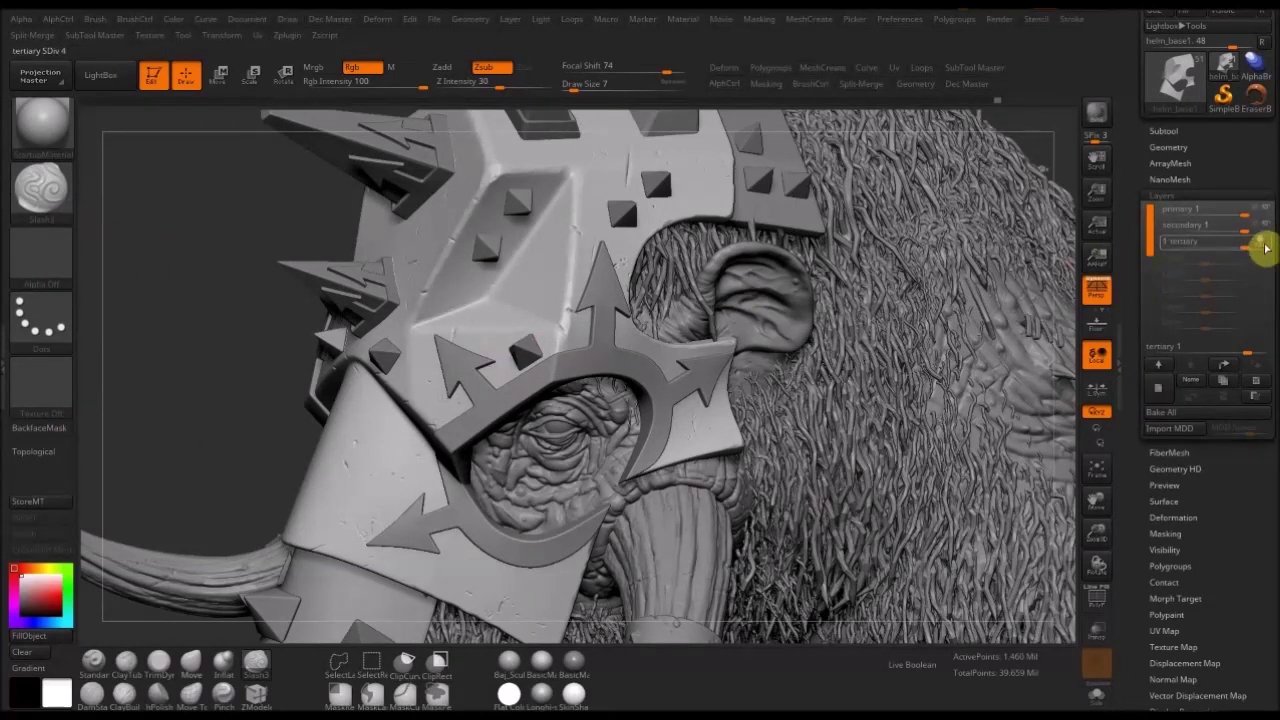
{"action": "left_click", "coordinate": [1267, 229]}
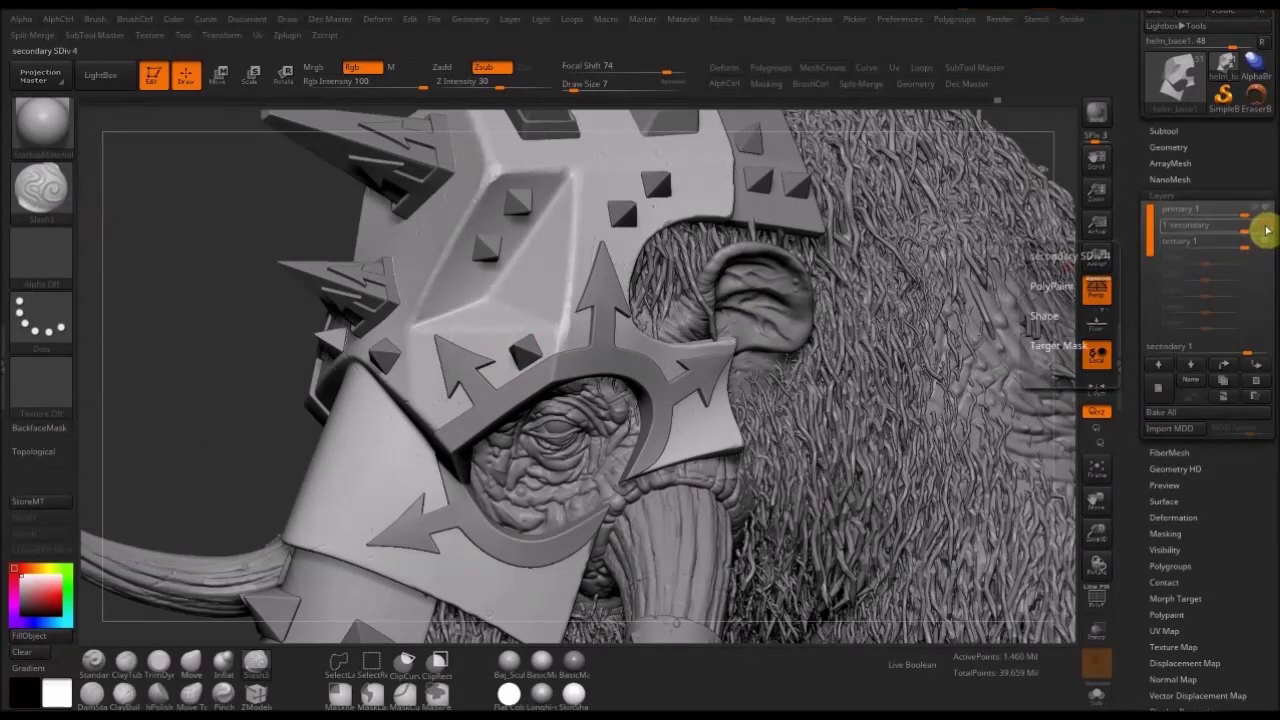
- Start recording on the tertiary layer and choose the metal_noise01 brush with Z Intensity 7
{"action": "left_click", "coordinate": [1267, 210]}
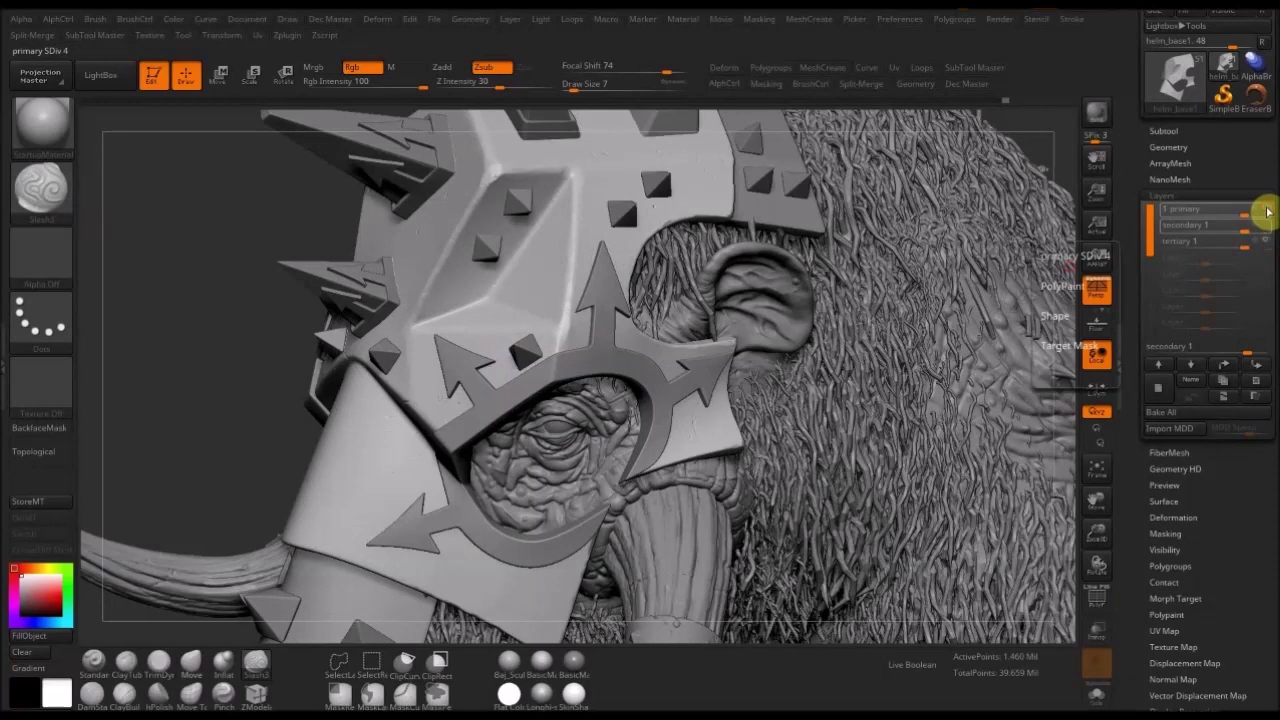
{"action": "left_click", "coordinate": [1261, 243]}
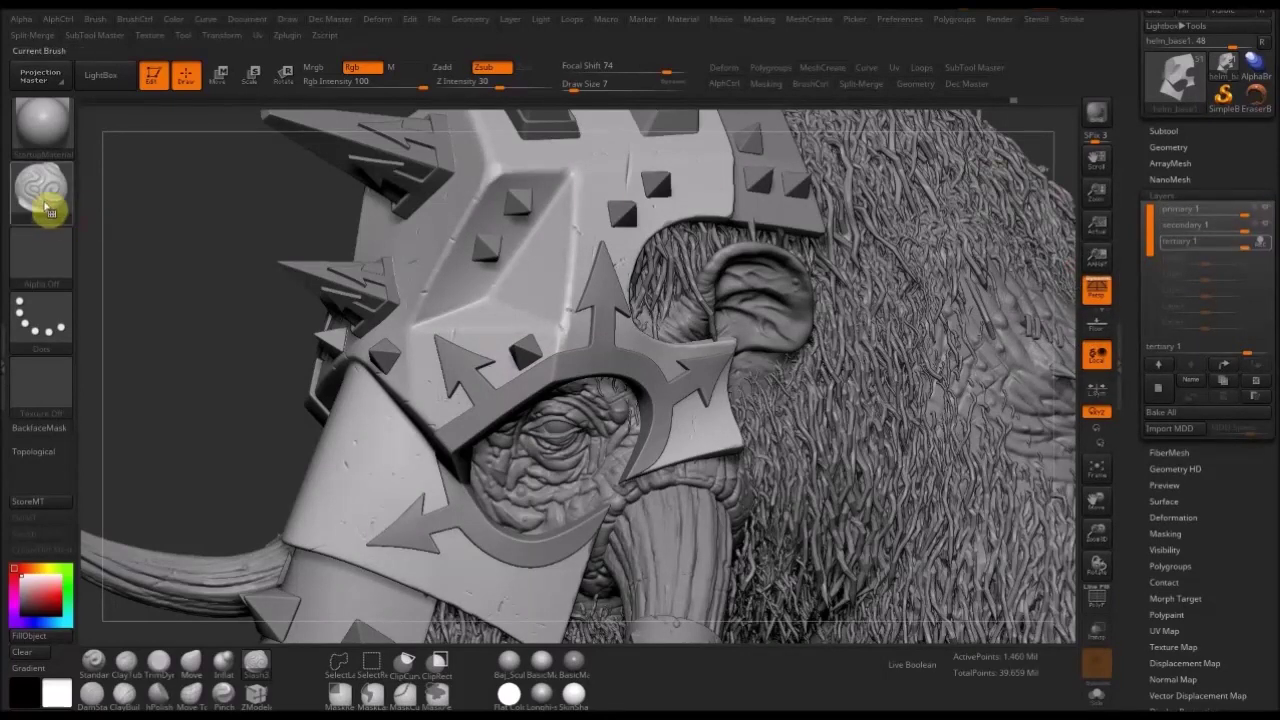
{"action": "left_click", "coordinate": [42, 192]}
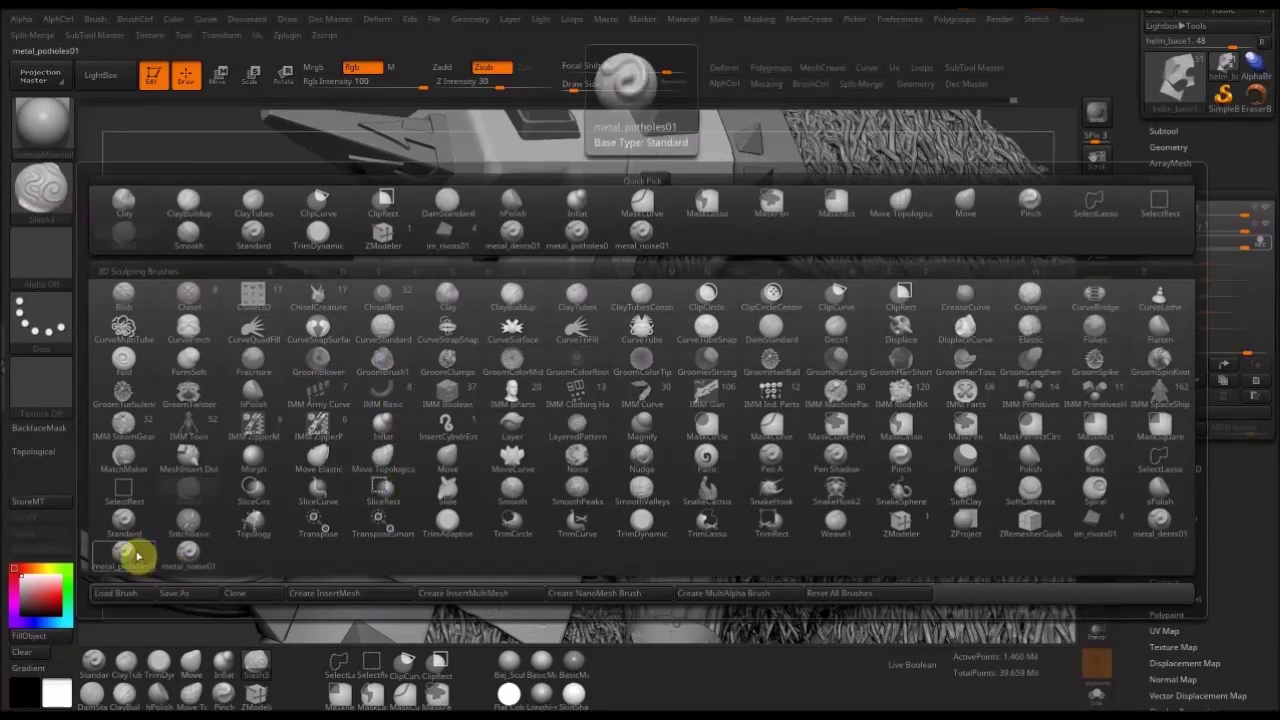
{"action": "left_click", "coordinate": [190, 567]}
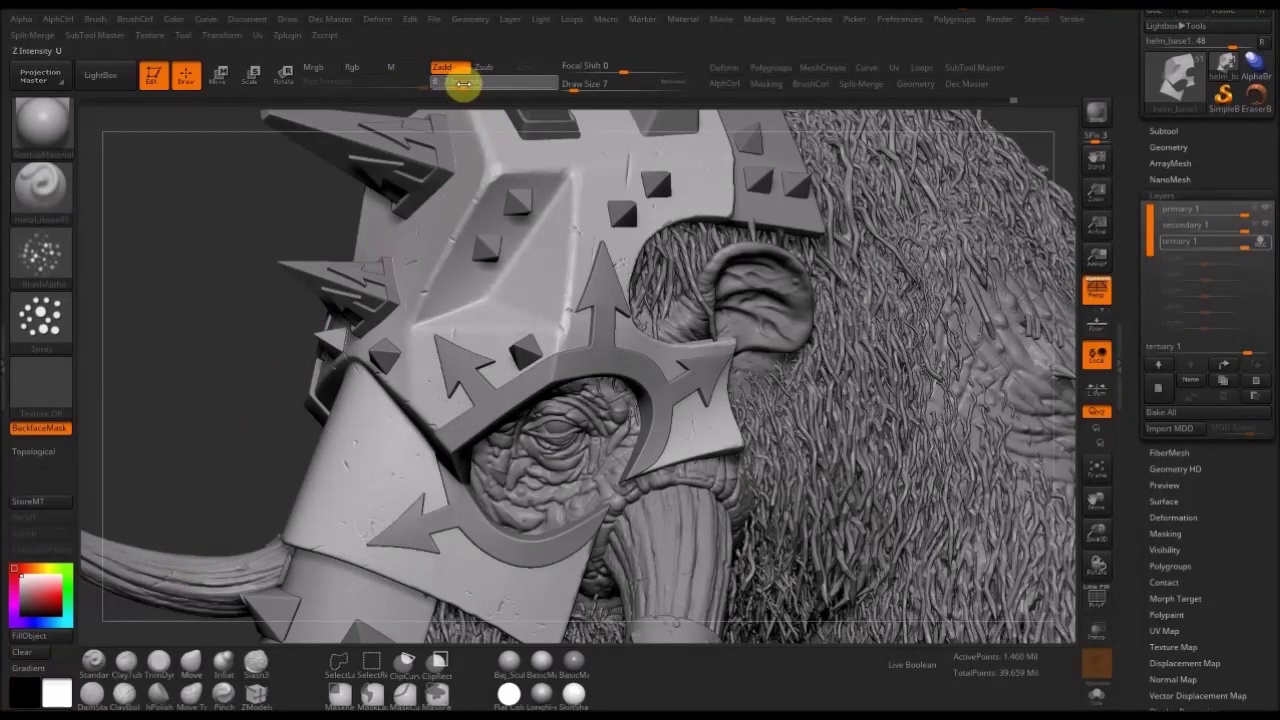
{"action": "key", "text": "Return"}
- Isolate the helmet base with Solo and set the noise brush to Draw Size 83 and Z Intensity 5
{"action": "left_click_drag", "start_coordinate": [198, 331], "coordinate": [211, 377], "text": "alt"}
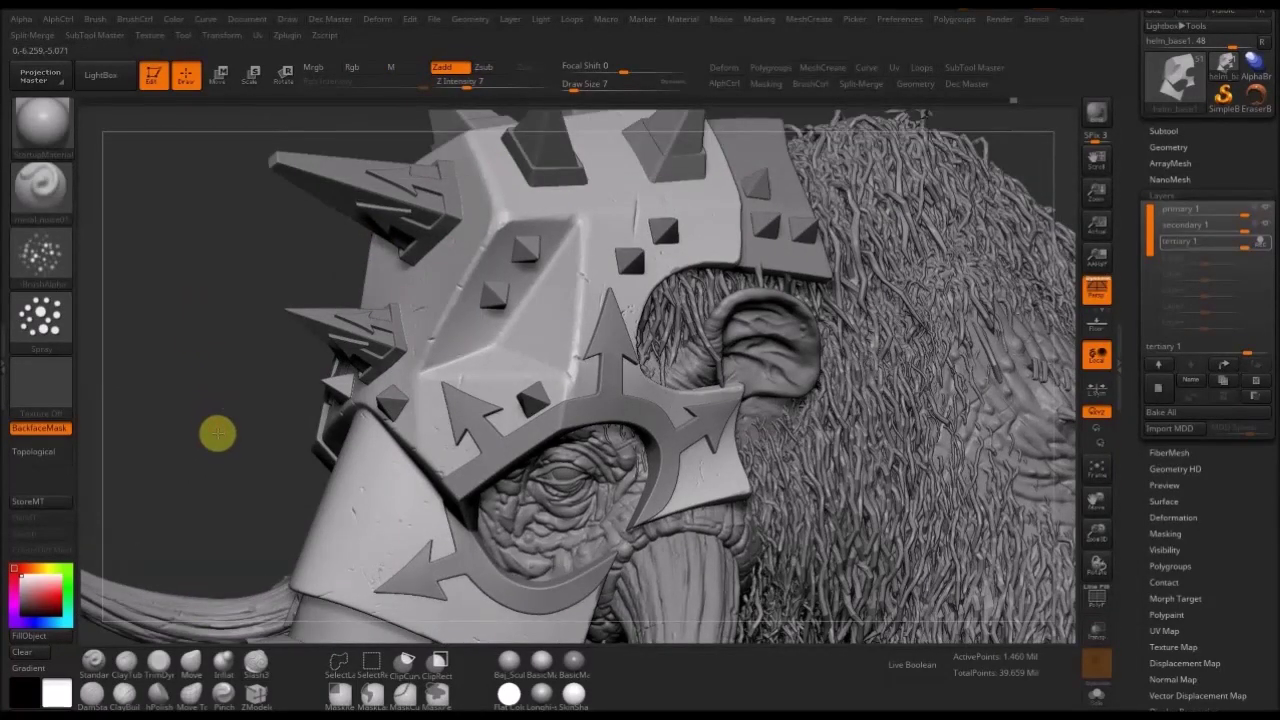
{"action": "right_click_drag", "start_coordinate": [591, 257], "coordinate": [580, 293]}
{"action": "key", "text": "bracketright"}
{"action": "key", "text": "bracketright"}
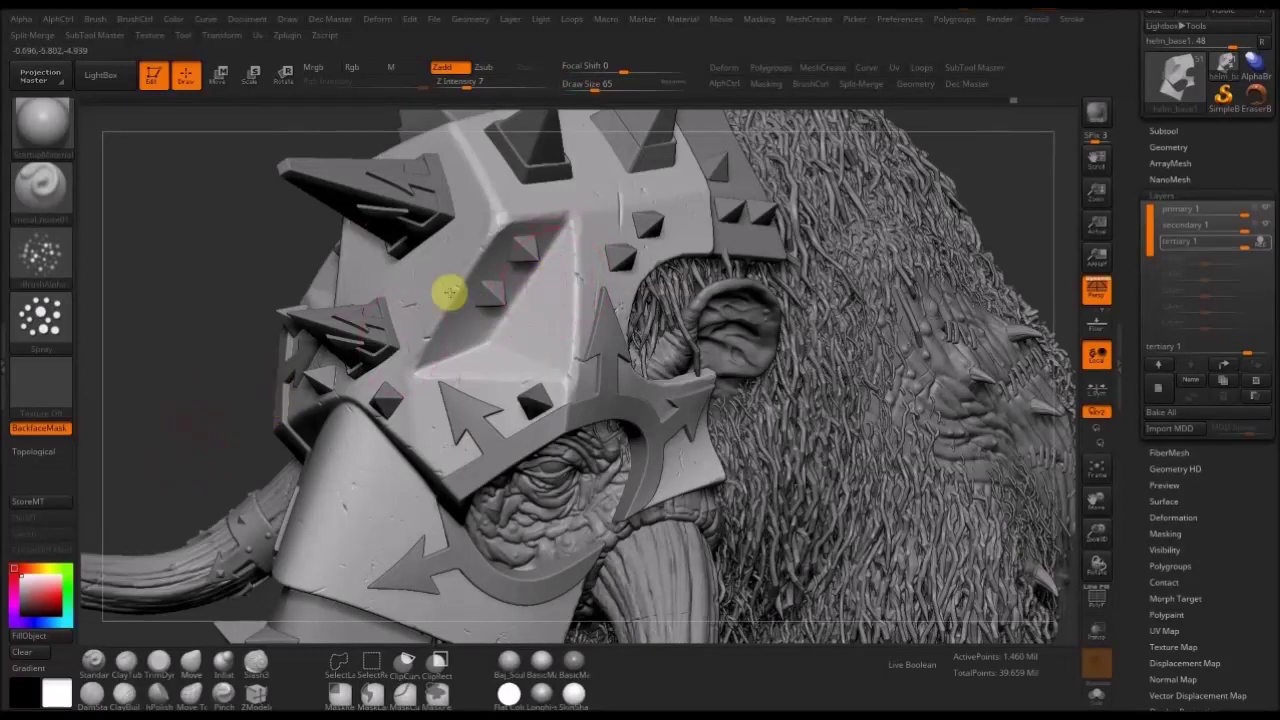
{"action": "left_click", "coordinate": [1099, 693]}
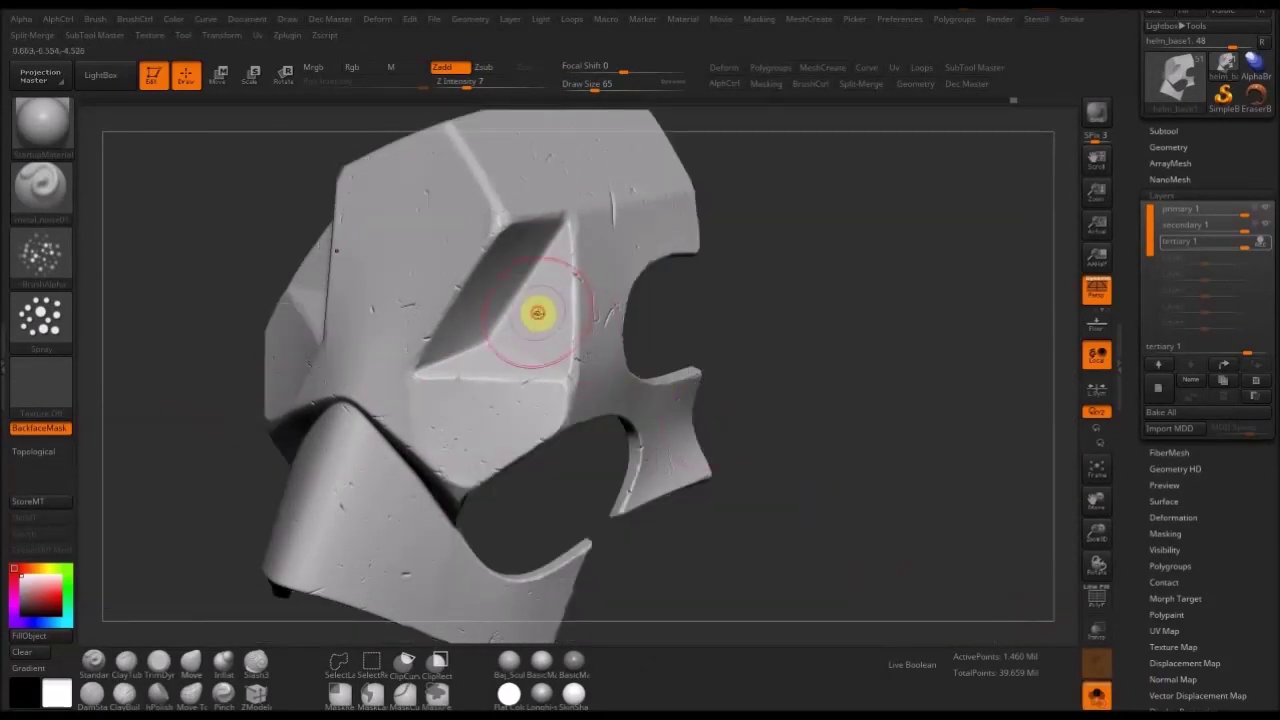
{"action": "right_click_drag", "start_coordinate": [593, 289], "coordinate": [800, 289]}
{"action": "right_click_drag", "start_coordinate": [729, 143], "coordinate": [523, 100]}
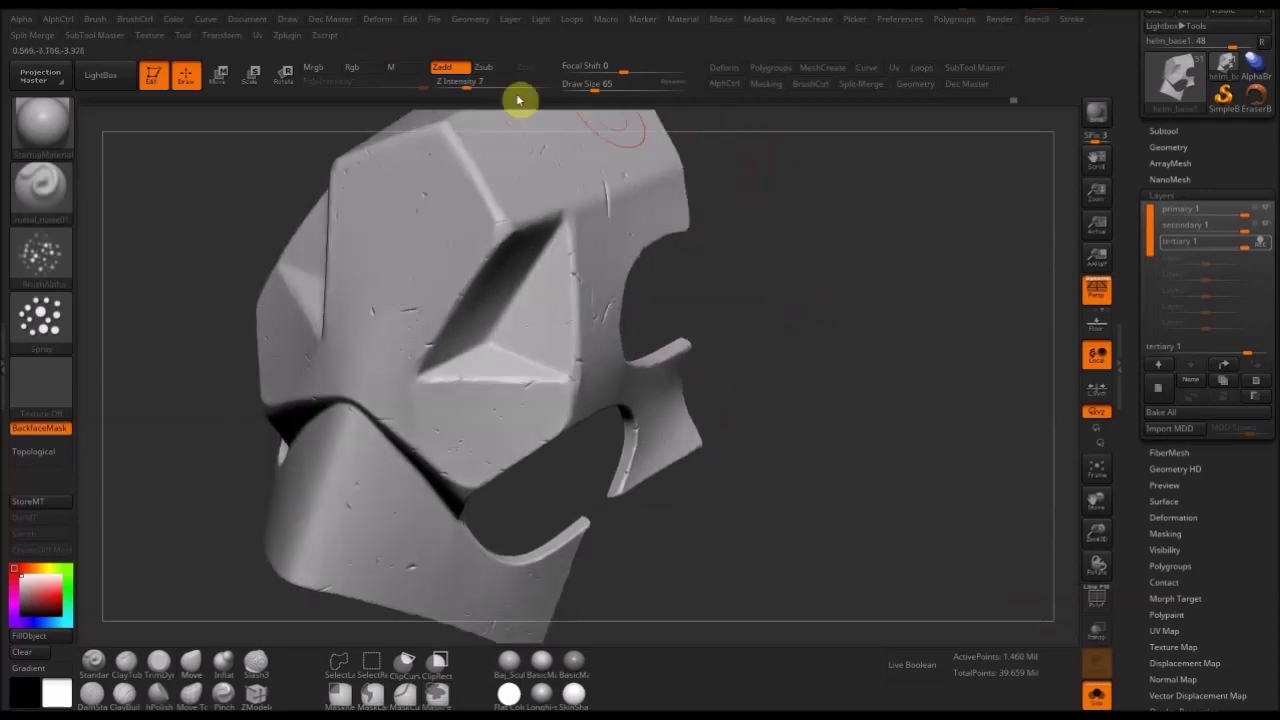
{"action": "left_click_drag", "start_coordinate": [466, 229], "coordinate": [426, 257]}
{"action": "key", "text": "bracketright"}
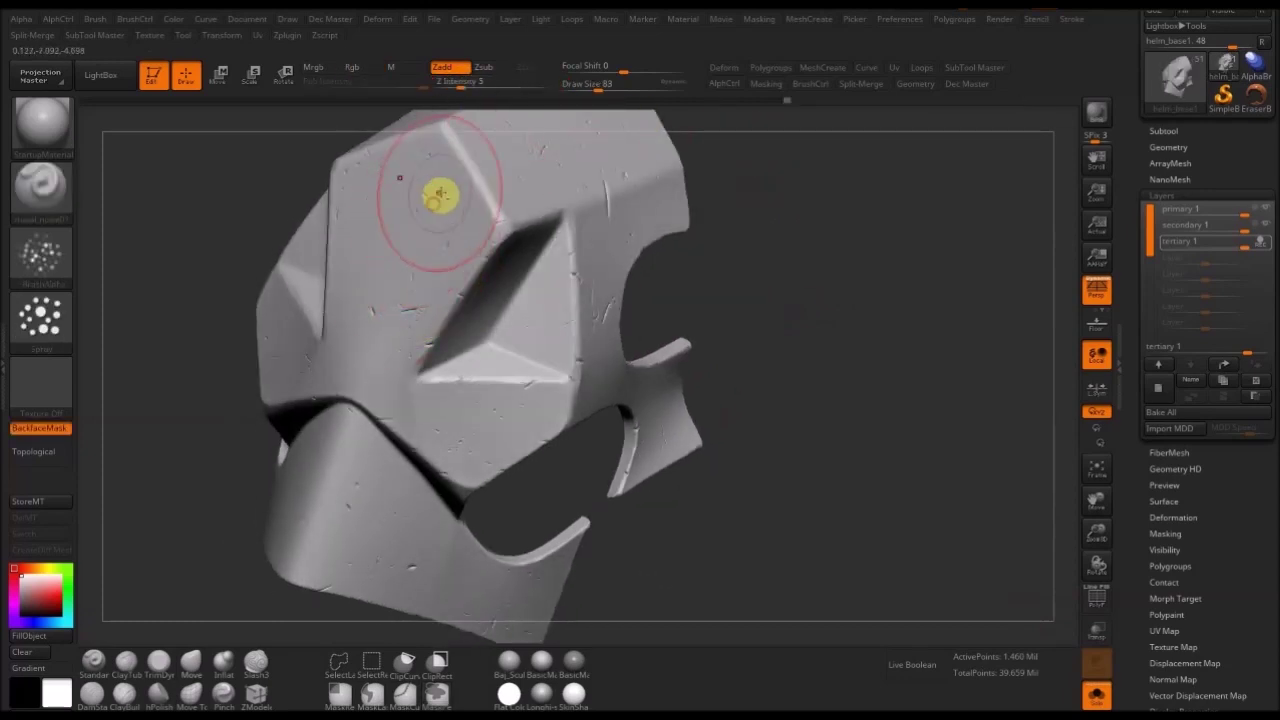
- Check which alpha and stroke type the metal noise brush uses
{"action": "right_click_drag", "start_coordinate": [740, 263], "coordinate": [420, 260]}
{"action": "left_click", "coordinate": [48, 257]}
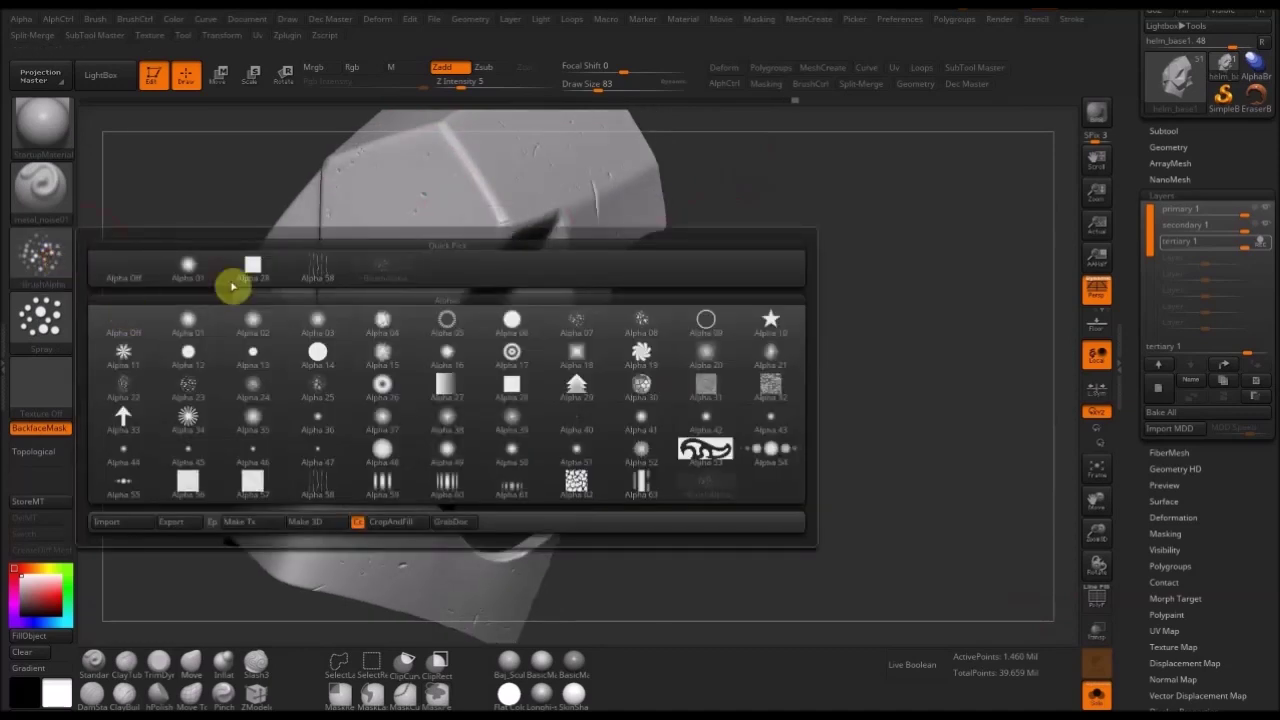
{"action": "left_click", "coordinate": [40, 318]}
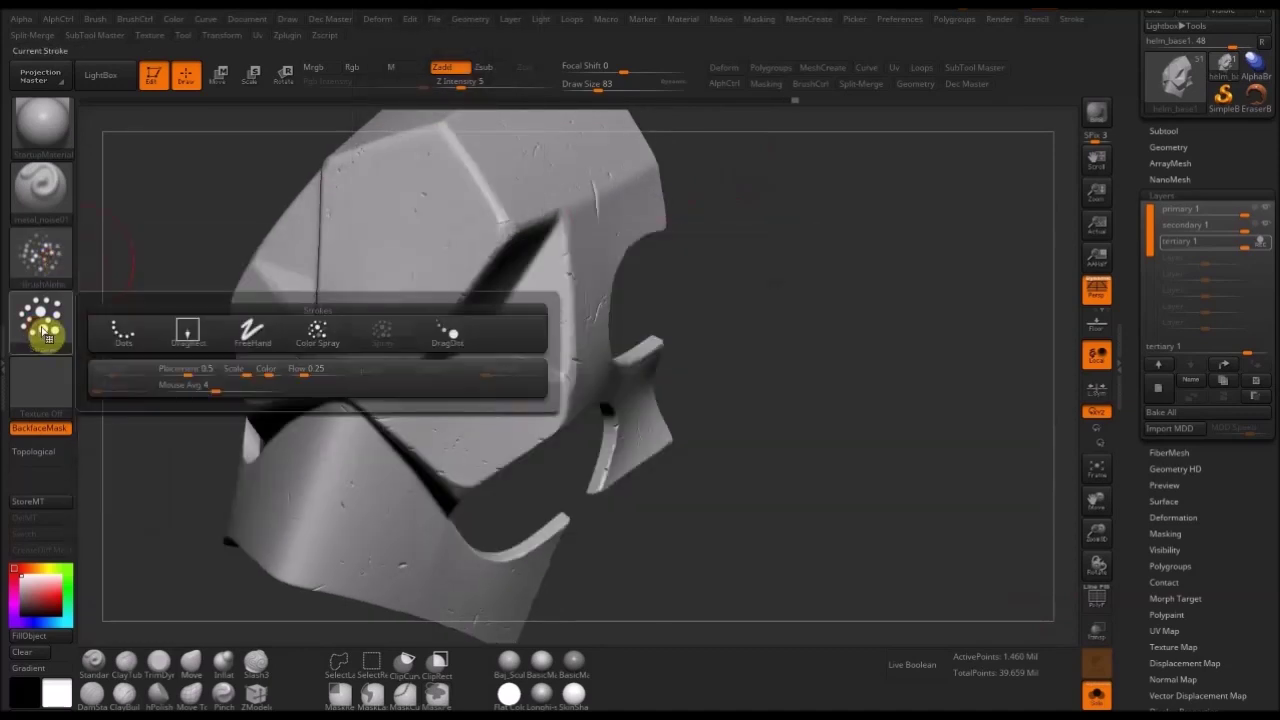
{"action": "left_click_drag", "start_coordinate": [836, 320], "coordinate": [765, 305]}
- Spray fine metal noise over the helmet's brow and the faceted recess above the eye opening
{"action": "right_click_drag", "start_coordinate": [257, 431], "coordinate": [309, 411]}
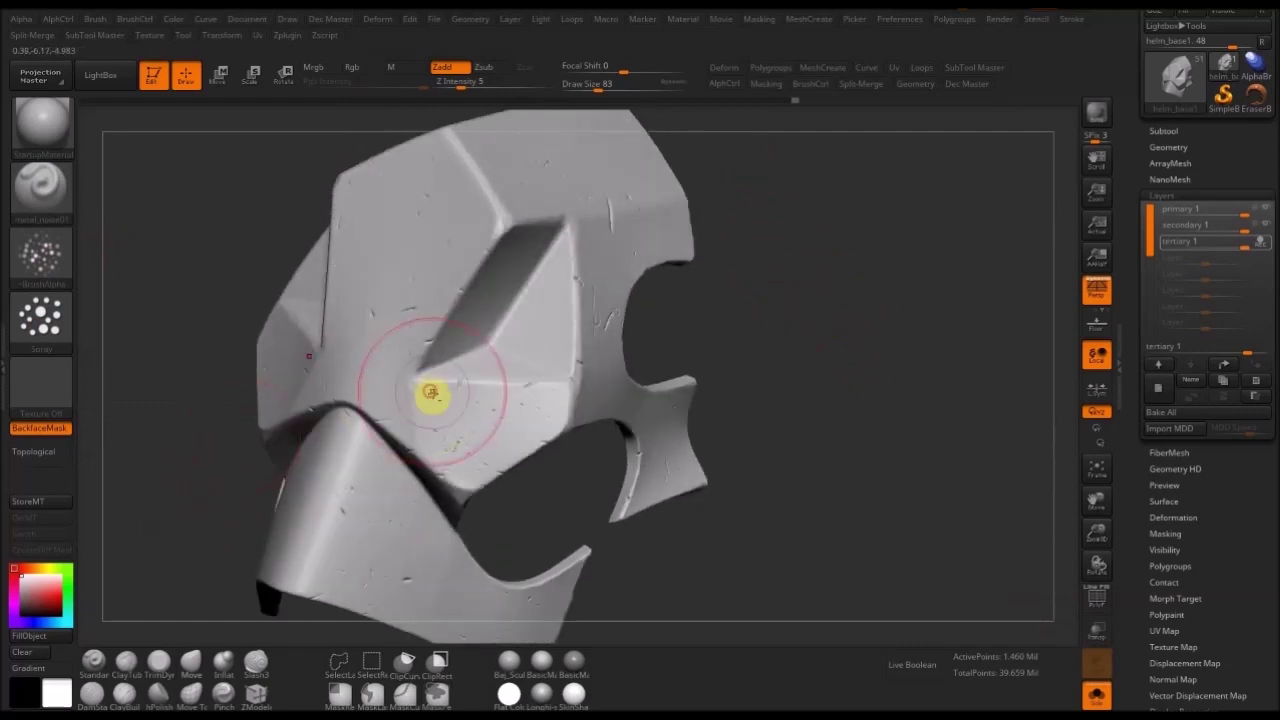
{"action": "right_click_drag", "start_coordinate": [769, 315], "coordinate": [463, 434]}
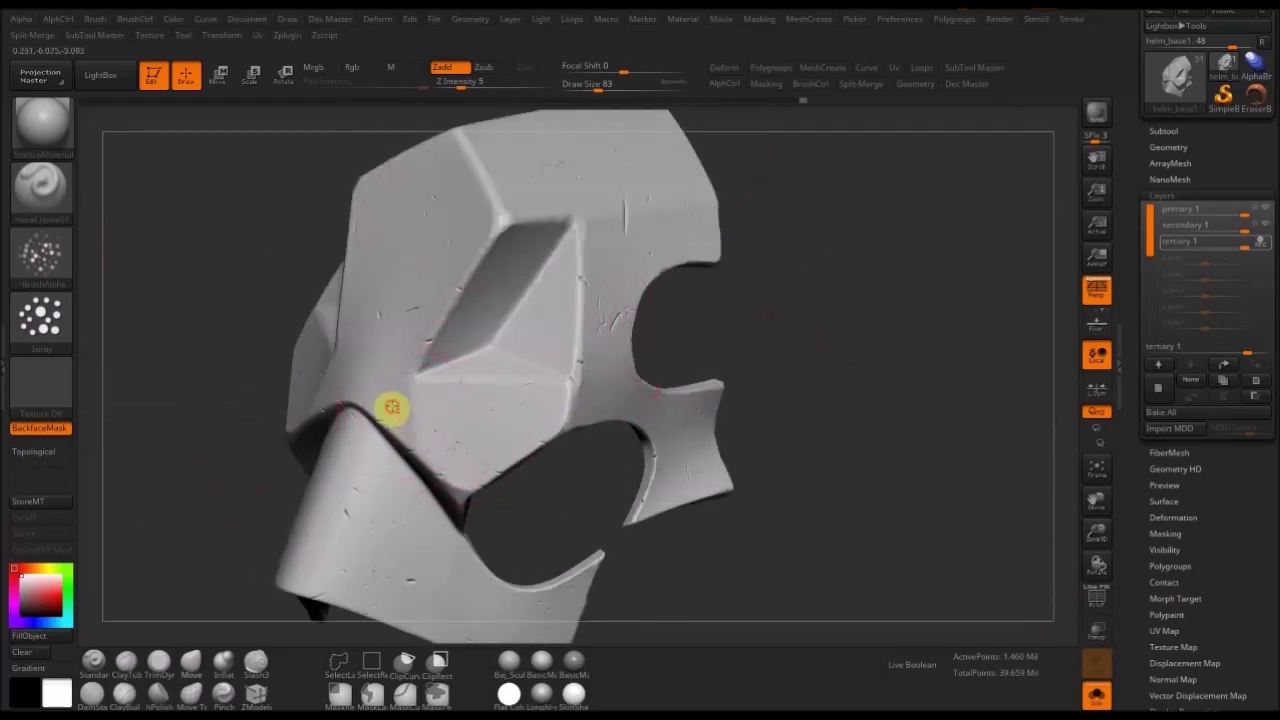
{"action": "right_click_drag", "start_coordinate": [787, 299], "coordinate": [714, 340]}
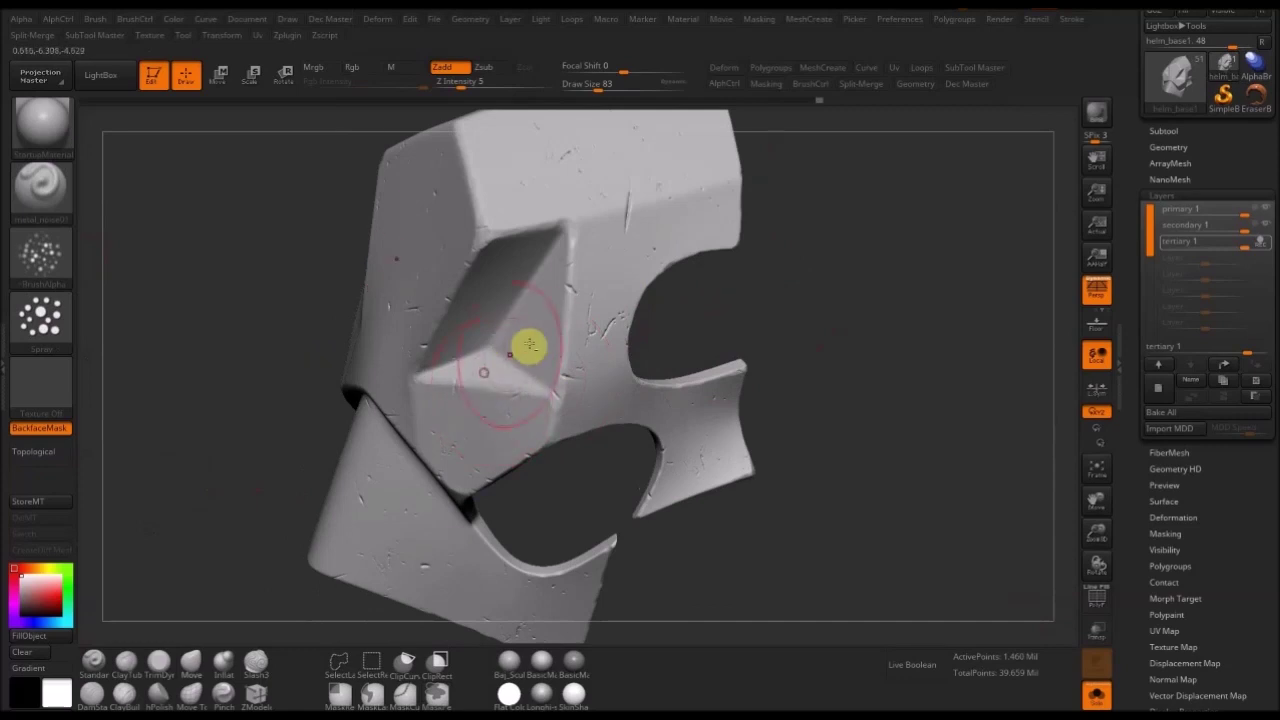
- Enlarge the noise brush and spray fine pitting over the nose guard and cheek plate
{"action": "mouse_move", "coordinate": [750, 291]}
{"action": "left_mouse_down"}
{"action": "mouse_move", "coordinate": [586, 300]}
{"action": "mouse_move", "coordinate": [660, 319]}
{"action": "left_mouse_up"}
{"action": "key", "text": "bracketright"}
{"action": "mouse_move", "coordinate": [477, 449]}
{"action": "right_mouse_down"}
{"action": "mouse_move", "coordinate": [571, 429]}
{"action": "mouse_move", "coordinate": [489, 397]}
{"action": "right_mouse_up"}
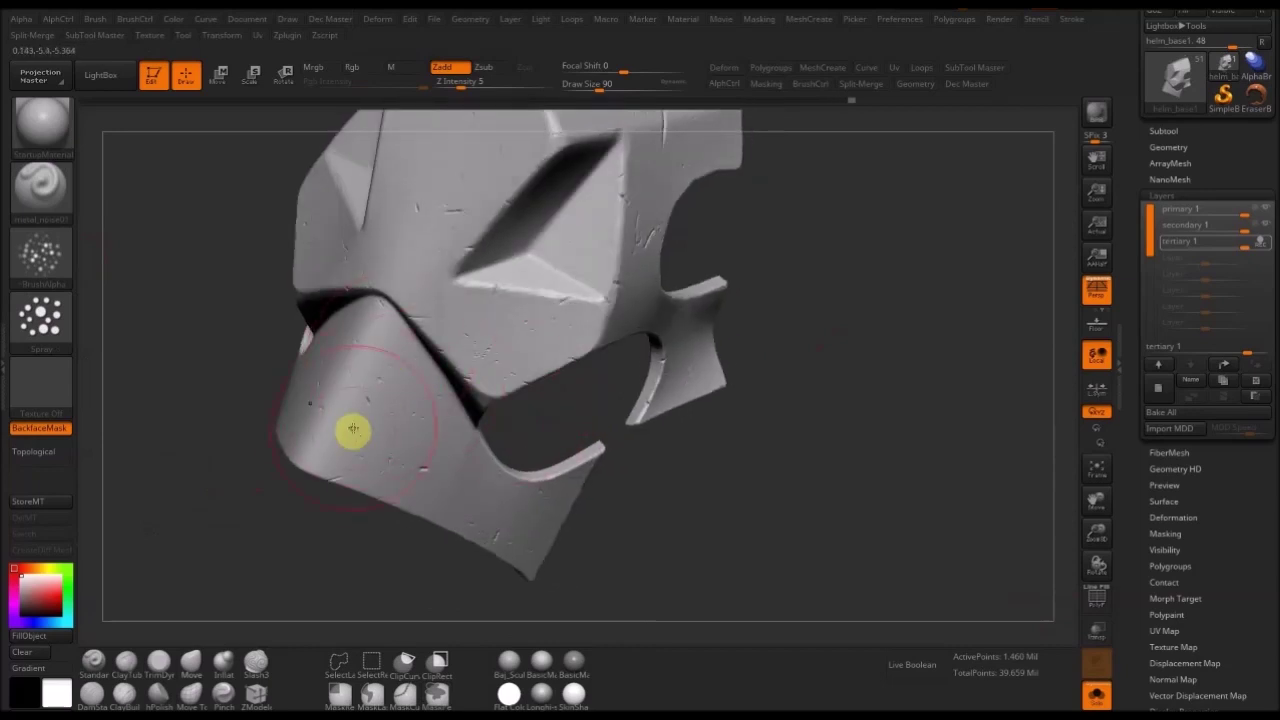
{"action": "mouse_move", "coordinate": [344, 444]}
{"action": "right_mouse_down"}
{"action": "mouse_move", "coordinate": [297, 486]}
{"action": "mouse_move", "coordinate": [362, 452]}
{"action": "right_mouse_up"}
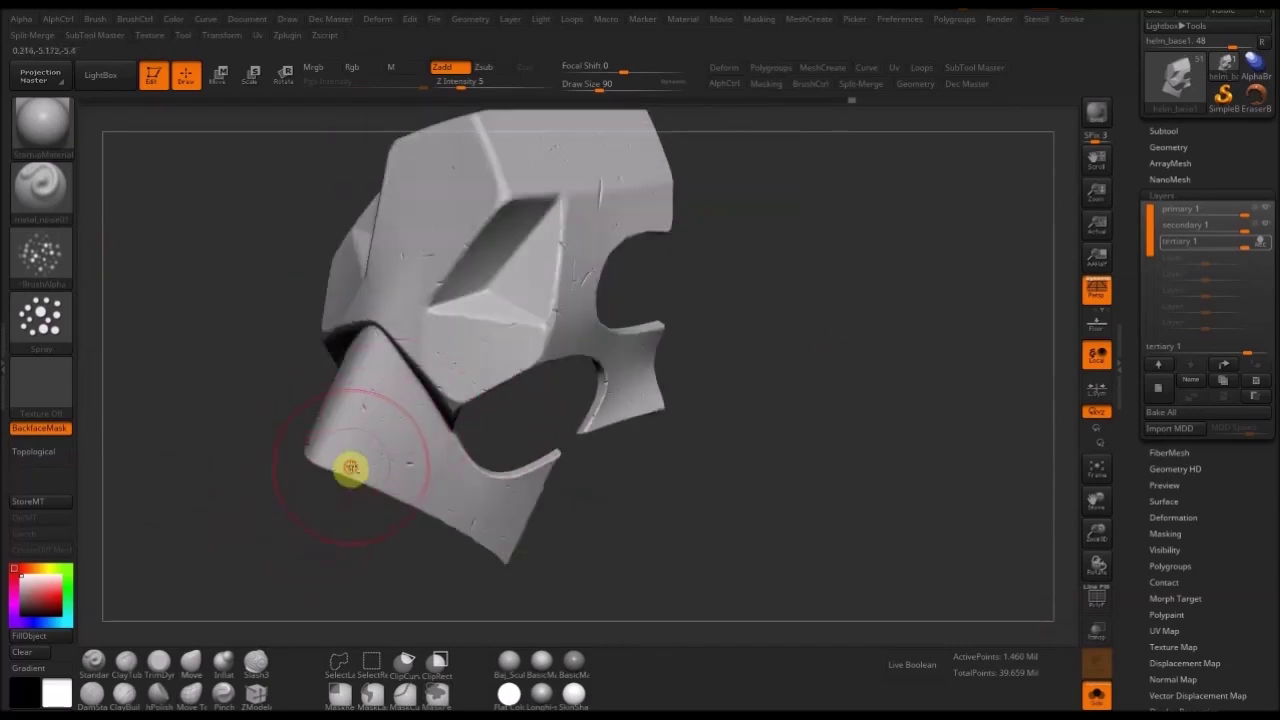
{"action": "right_click_drag", "start_coordinate": [614, 480], "coordinate": [472, 491]}
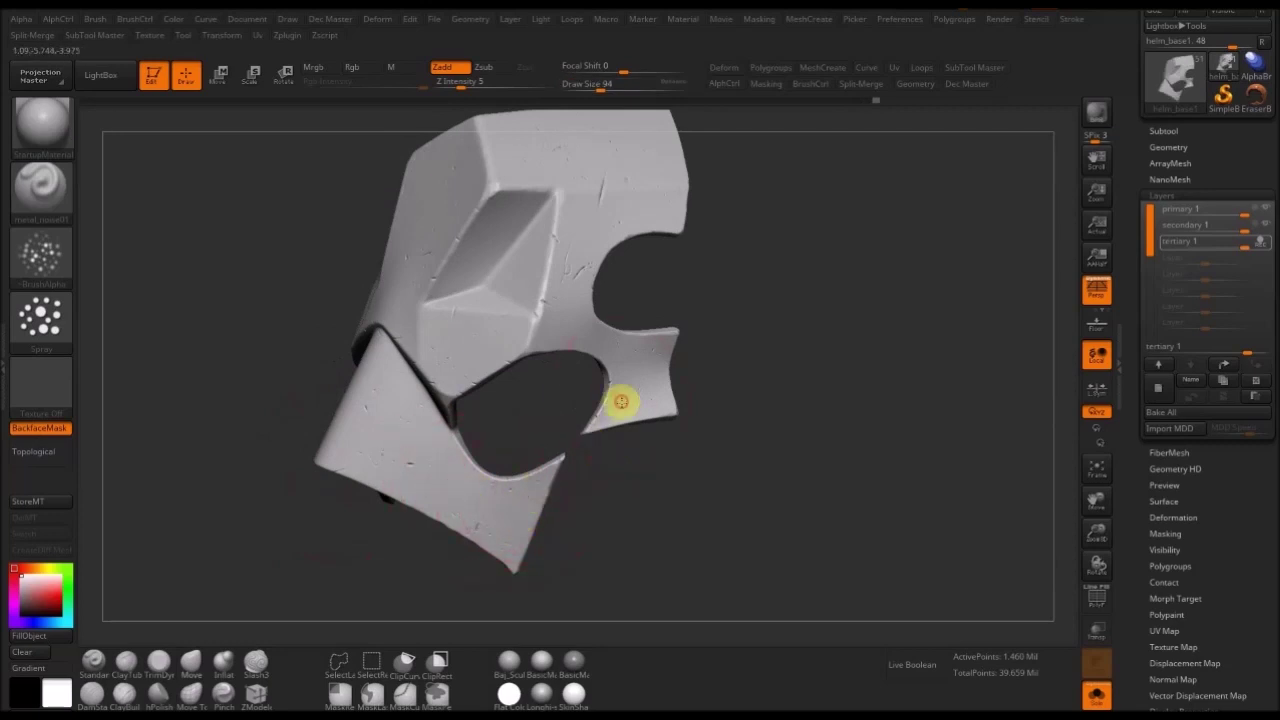
- Spray metal noise at Draw Size 94 from the ear-side plate up over the helmet's crown panels
{"action": "mouse_move", "coordinate": [651, 370]}
{"action": "right_mouse_down"}
{"action": "mouse_move", "coordinate": [717, 351]}
{"action": "mouse_move", "coordinate": [586, 346]}
{"action": "mouse_move", "coordinate": [640, 300]}
{"action": "mouse_move", "coordinate": [589, 277]}
{"action": "right_mouse_up"}
{"action": "mouse_move", "coordinate": [765, 198]}
{"action": "right_mouse_down"}
{"action": "mouse_move", "coordinate": [729, 246]}
{"action": "mouse_move", "coordinate": [509, 307]}
{"action": "right_mouse_up"}
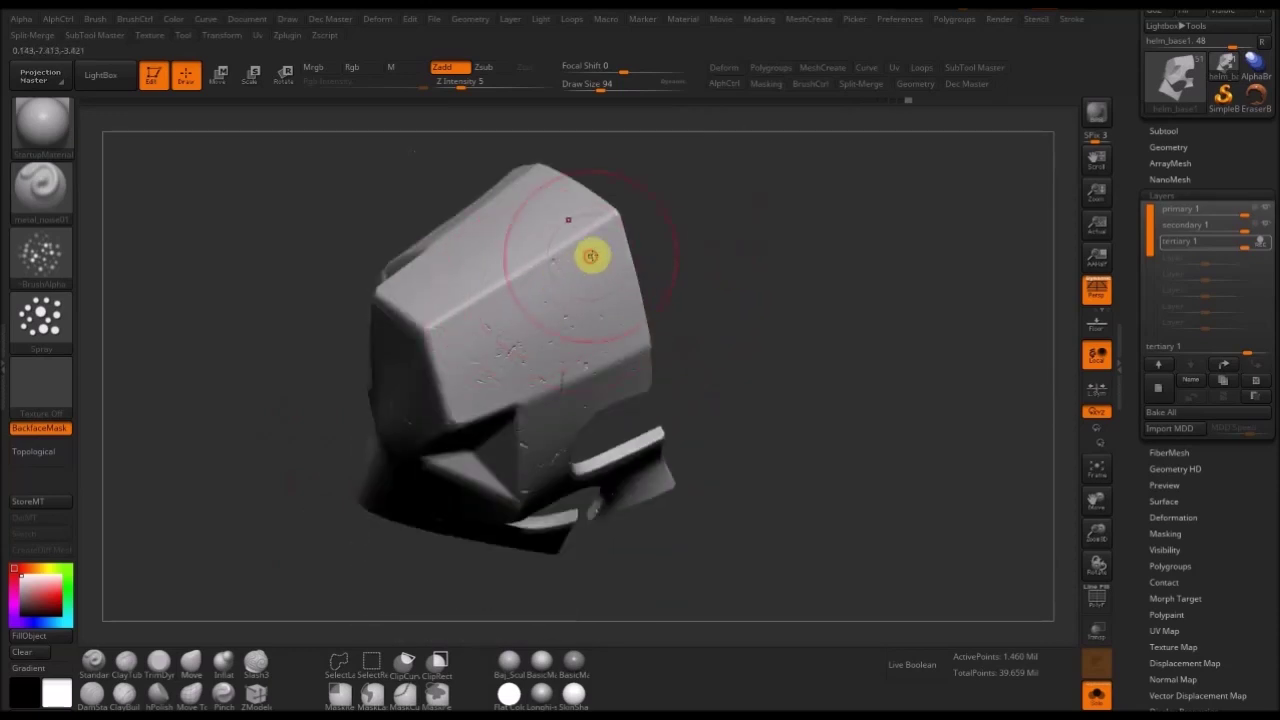
{"action": "right_click_drag", "start_coordinate": [610, 245], "coordinate": [637, 305]}
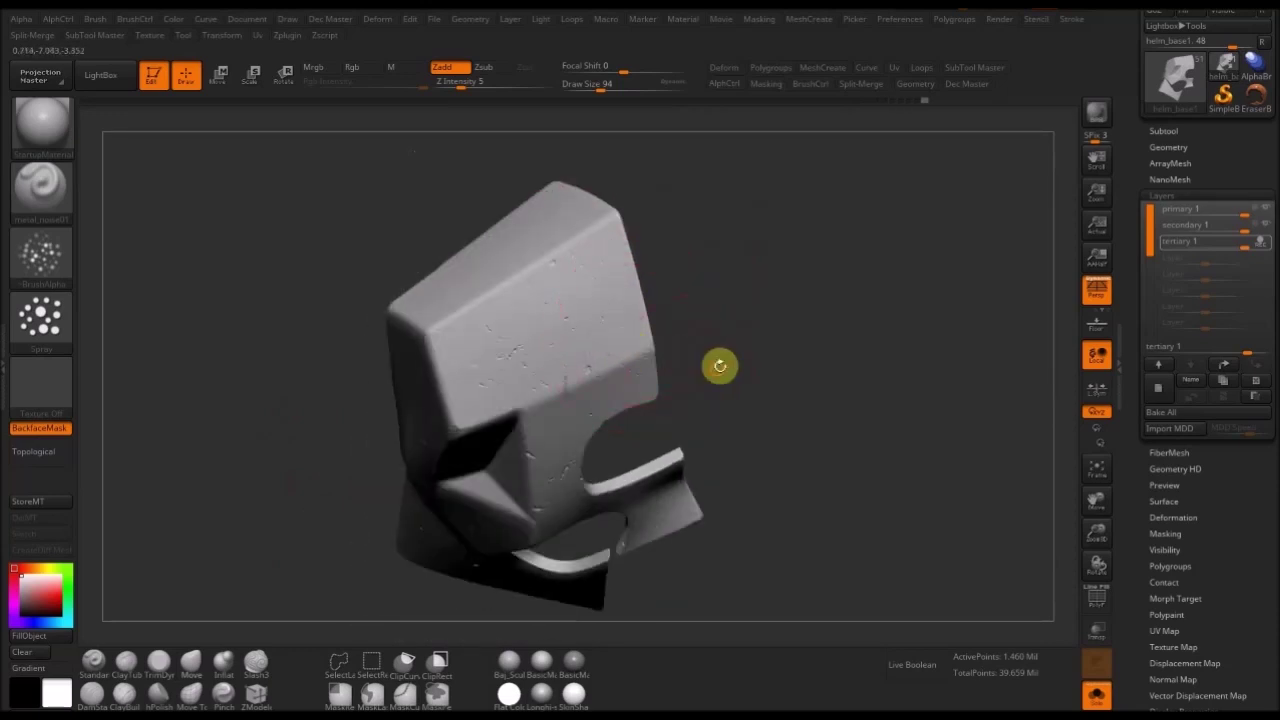
{"action": "left_click_drag", "start_coordinate": [720, 366], "coordinate": [689, 329]}
{"action": "left_click", "coordinate": [587, 392]}
- Spray metal noise onto the opposite brow and across the nose guard down to the cheek plate's pointed corner
{"action": "mouse_move", "coordinate": [749, 380]}
{"action": "left_mouse_down", "text": "alt"}
{"action": "mouse_move", "coordinate": [747, 333]}
{"action": "mouse_move", "coordinate": [700, 426]}
{"action": "mouse_move", "coordinate": [760, 343]}
{"action": "mouse_move", "coordinate": [766, 300]}
{"action": "left_mouse_up", "text": "alt"}
{"action": "mouse_move", "coordinate": [577, 306]}
{"action": "right_mouse_down"}
{"action": "mouse_move", "coordinate": [723, 280]}
{"action": "mouse_move", "coordinate": [571, 300]}
{"action": "right_mouse_up"}
{"action": "mouse_move", "coordinate": [558, 426]}
{"action": "right_mouse_down"}
{"action": "mouse_move", "coordinate": [669, 477]}
{"action": "mouse_move", "coordinate": [545, 487]}
{"action": "mouse_move", "coordinate": [686, 446]}
{"action": "mouse_move", "coordinate": [543, 489]}
{"action": "mouse_move", "coordinate": [620, 444]}
{"action": "mouse_move", "coordinate": [523, 474]}
{"action": "right_mouse_up"}
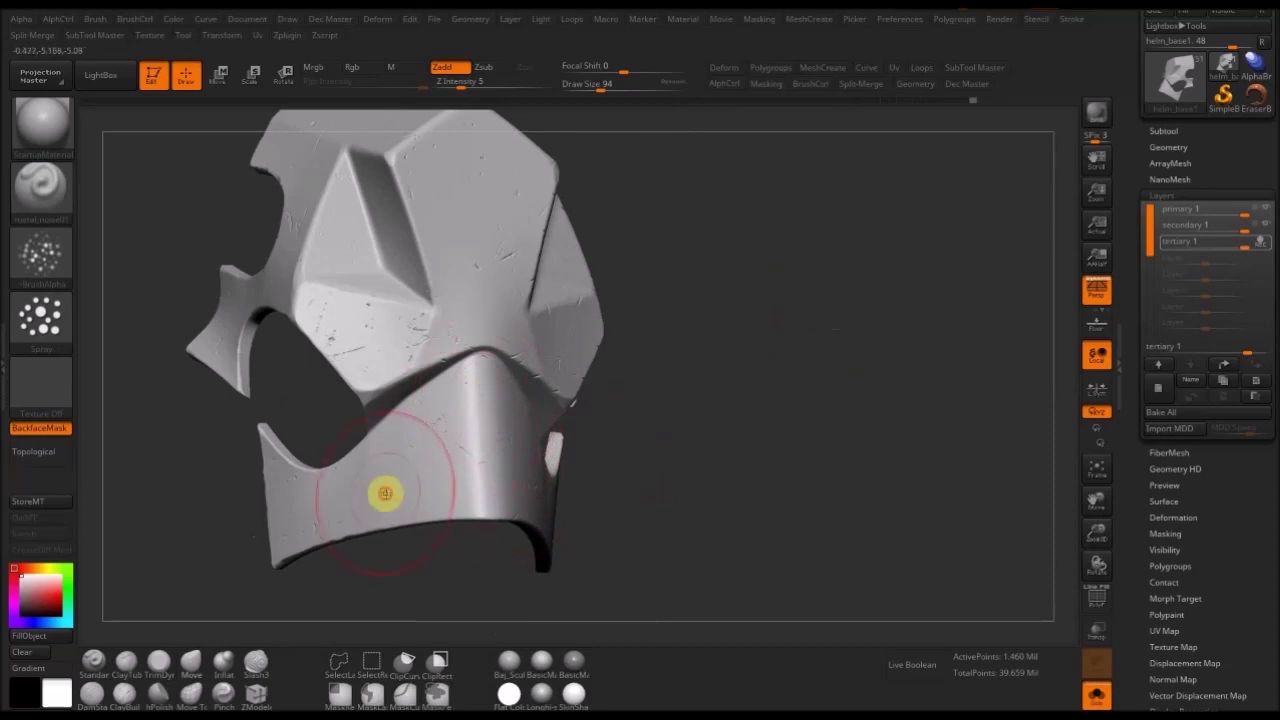
{"action": "right_click_drag", "start_coordinate": [789, 417], "coordinate": [617, 533]}
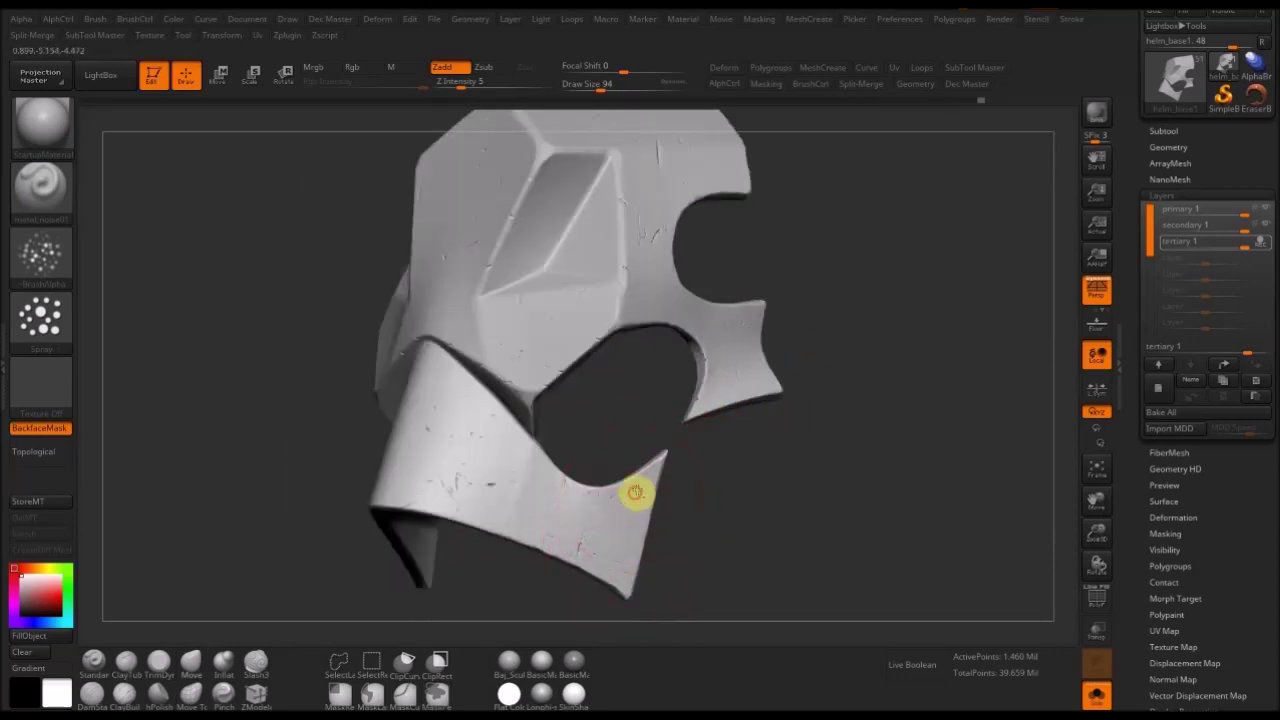
{"action": "right_click_drag", "start_coordinate": [873, 452], "coordinate": [960, 560]}
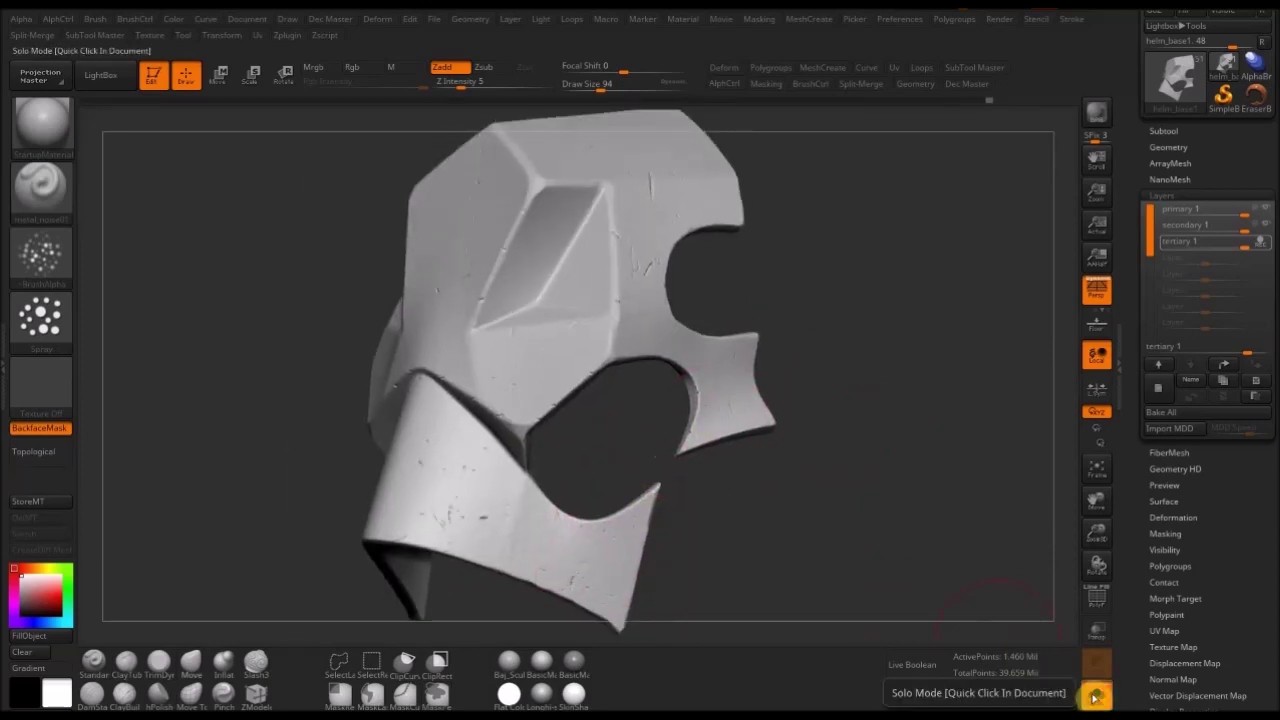
- Turn off Solo and choose the metal_potholes01 brush, checking its alpha and setting Draw Size to 56
{"action": "left_click", "coordinate": [1097, 695]}
{"action": "left_click", "coordinate": [42, 188]}
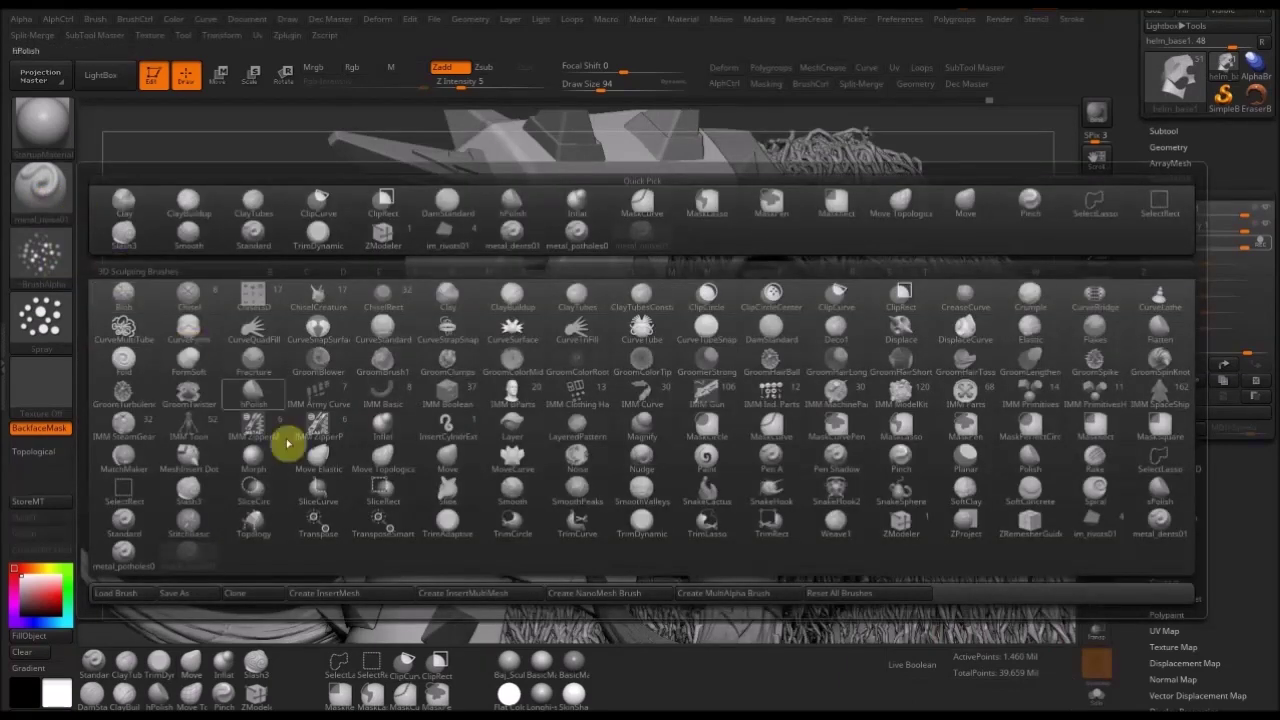
{"action": "left_click", "coordinate": [123, 552]}
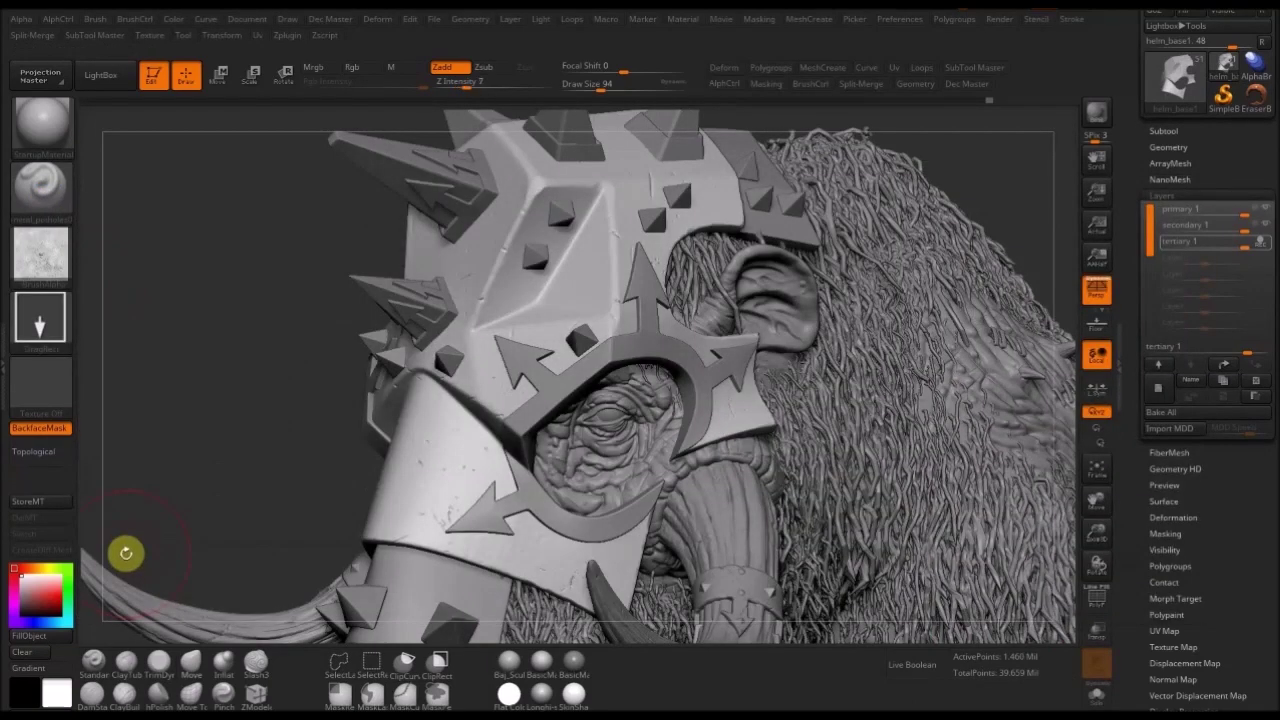
{"action": "left_click", "coordinate": [50, 262]}
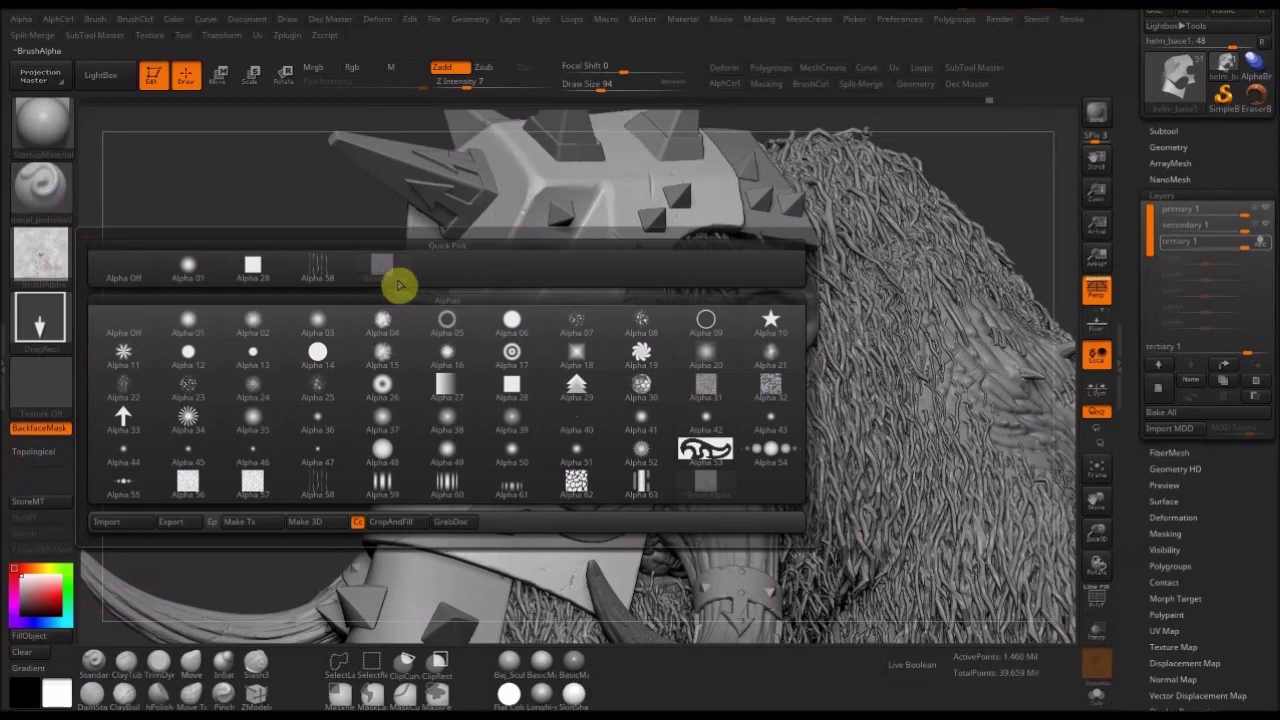
{"action": "mouse_move", "coordinate": [396, 282]}
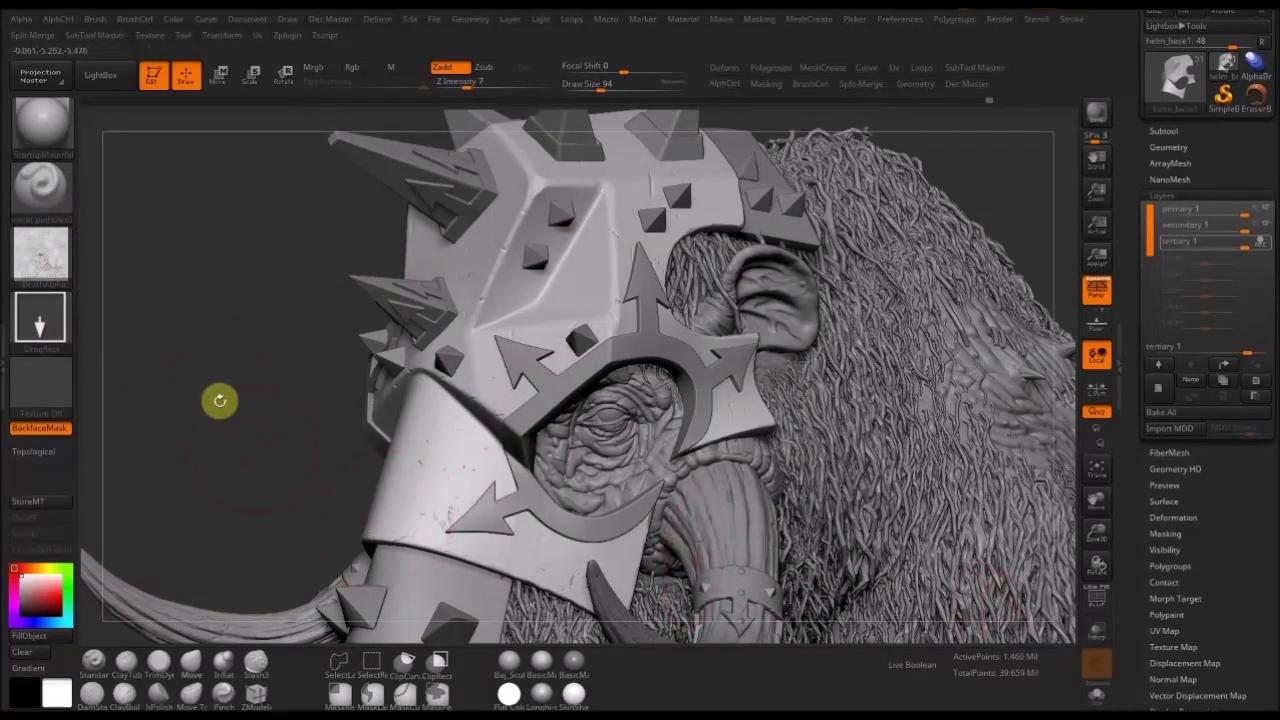
{"action": "left_click_drag", "start_coordinate": [217, 409], "coordinate": [149, 274]}
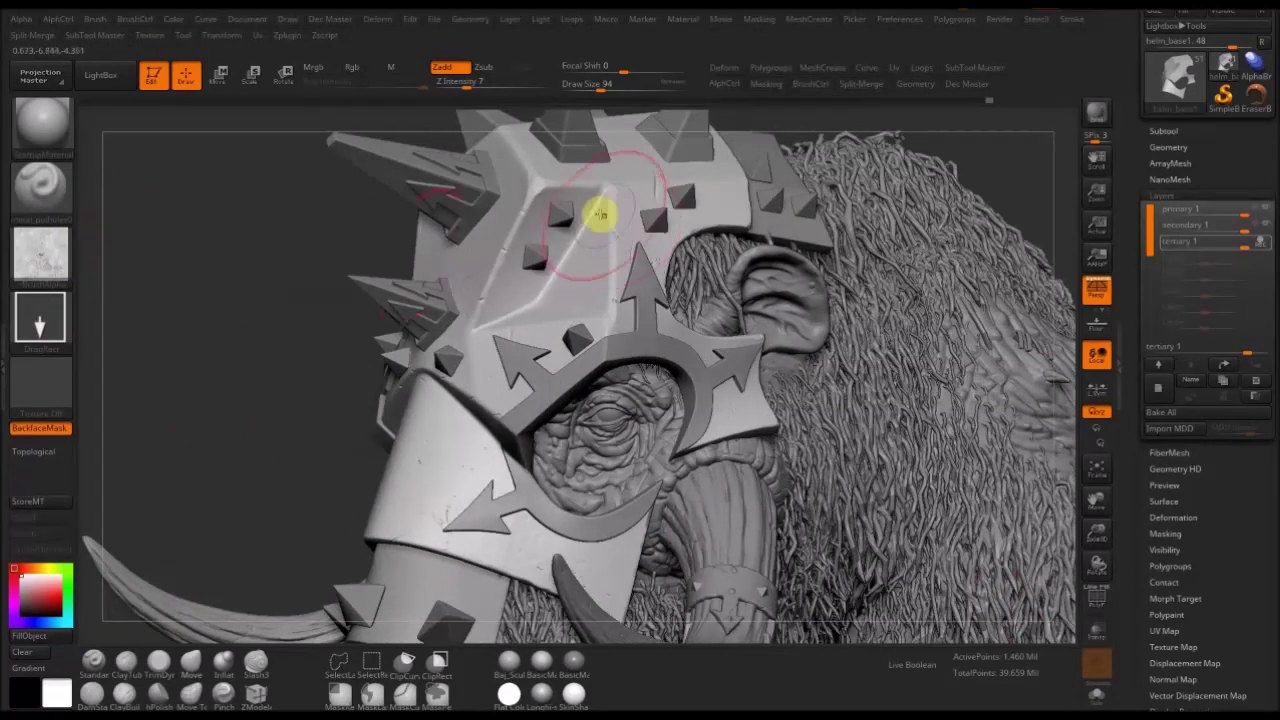
{"action": "key", "text": "s"}
{"action": "left_click_drag", "start_coordinate": [552, 212], "coordinate": [571, 229]}
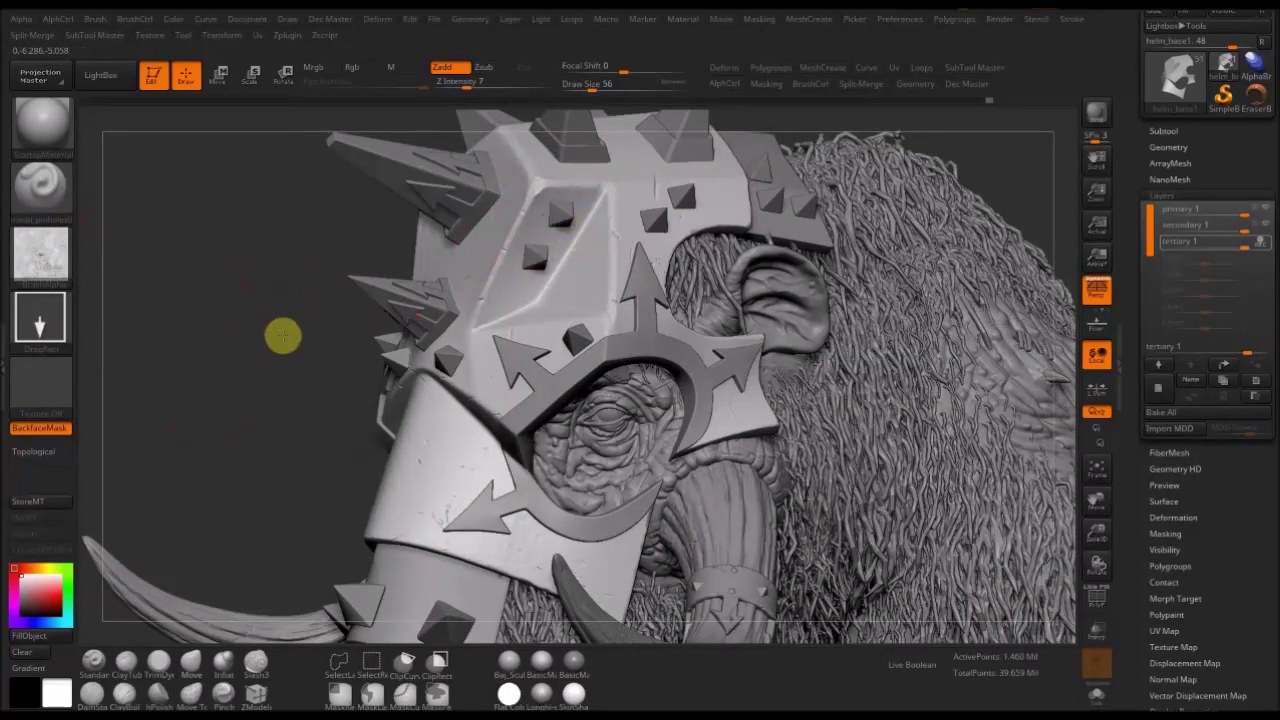
- Stamp potholes at Z Intensity 10 over the brow, nose guard, cheek plate and the area by the ear cutout
{"action": "left_click_drag", "start_coordinate": [299, 370], "coordinate": [297, 354], "text": "alt"}
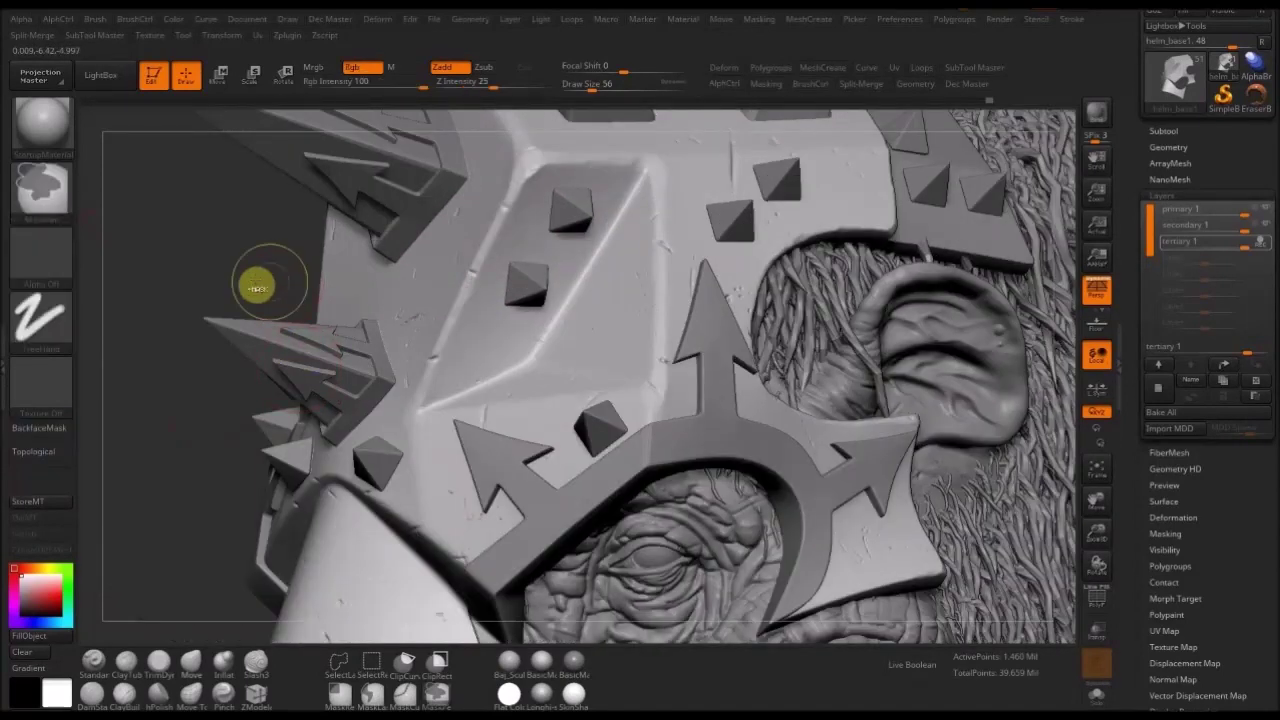
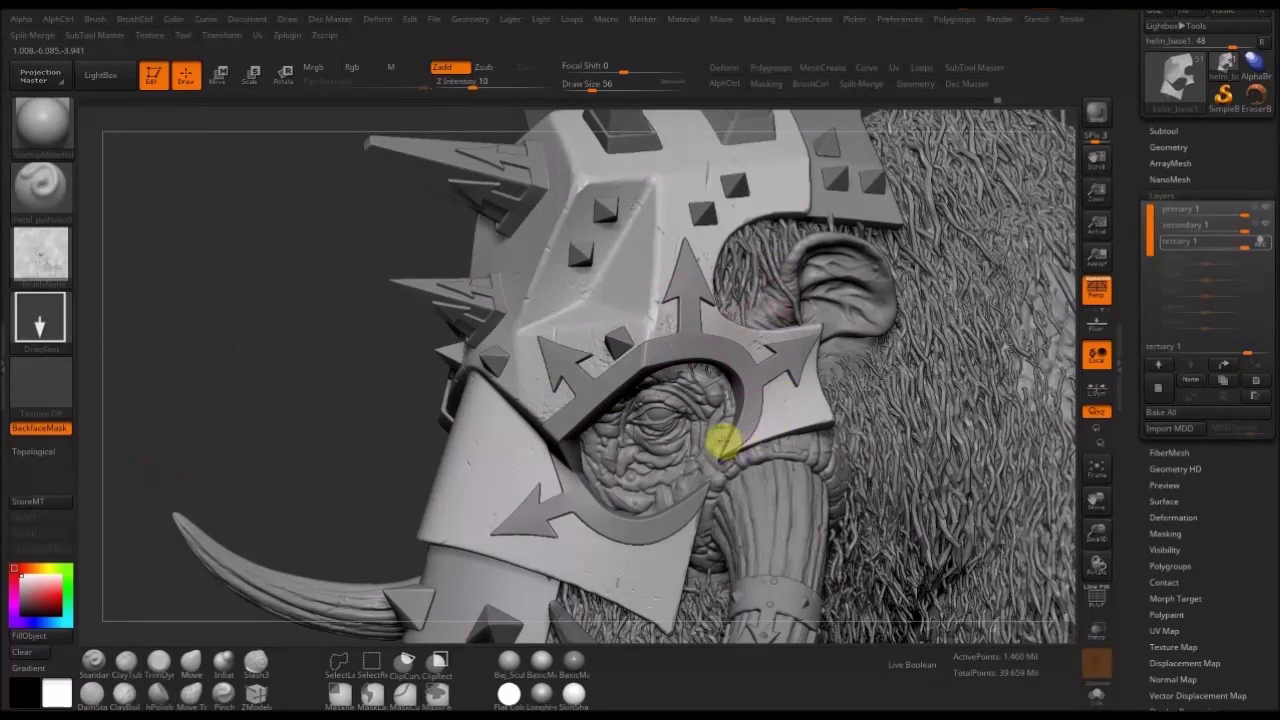
{"action": "mouse_move", "coordinate": [326, 508]}
{"action": "left_mouse_down", "text": "alt"}
{"action": "mouse_move", "coordinate": [364, 432]}
{"action": "mouse_move", "coordinate": [588, 371]}
{"action": "mouse_move", "coordinate": [651, 453]}
{"action": "left_mouse_up", "text": "alt"}
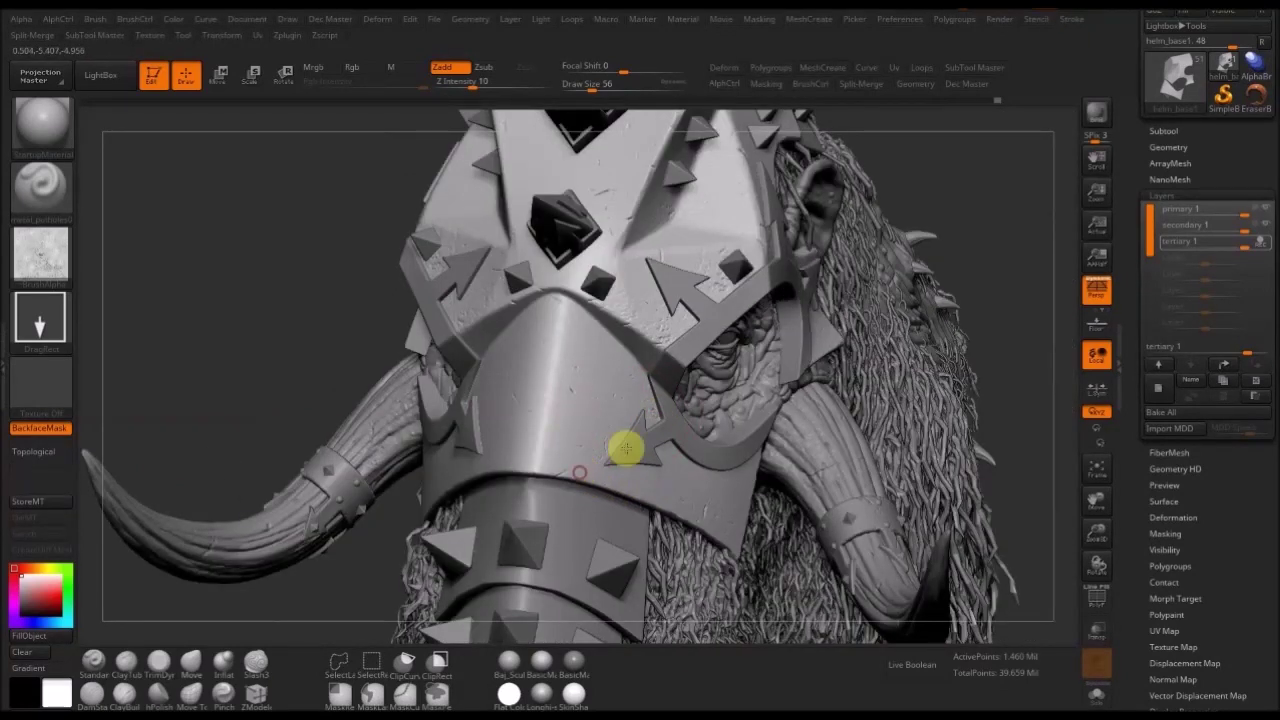
{"action": "right_click_drag", "start_coordinate": [837, 403], "coordinate": [733, 470]}
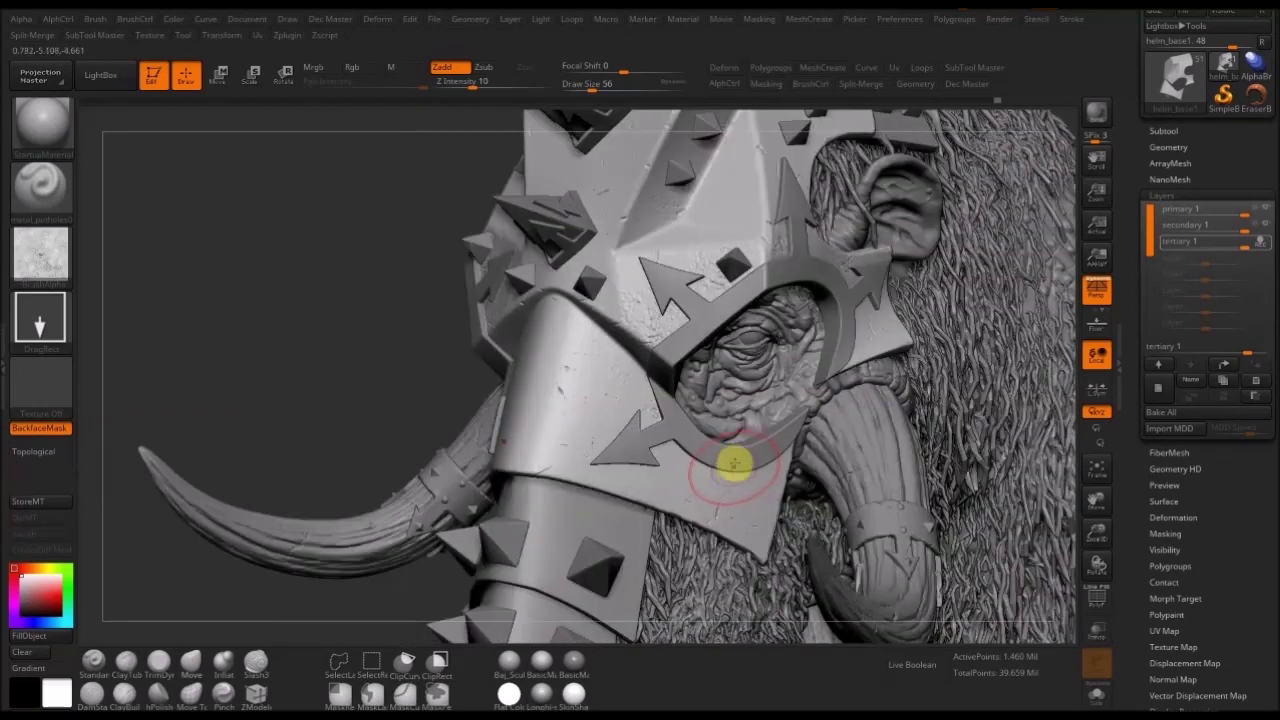
{"action": "right_click_drag", "start_coordinate": [731, 408], "coordinate": [723, 466]}
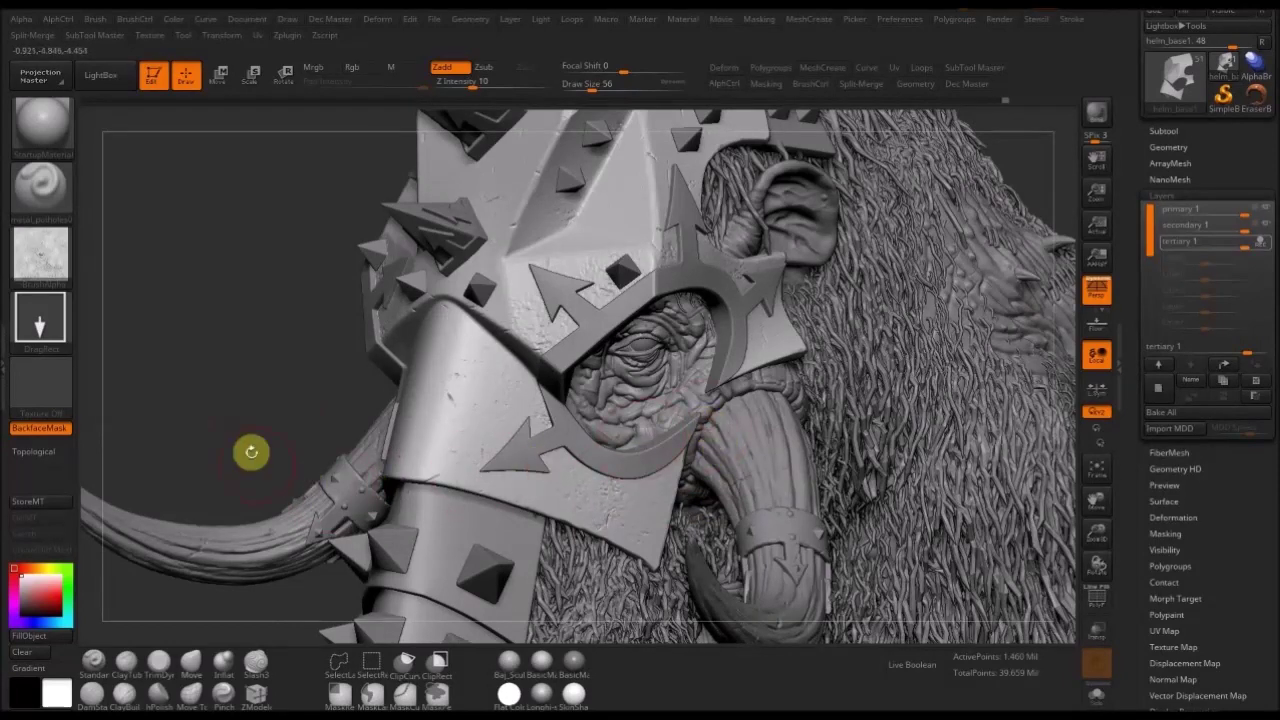
{"action": "left_click_drag", "start_coordinate": [289, 411], "coordinate": [519, 292]}
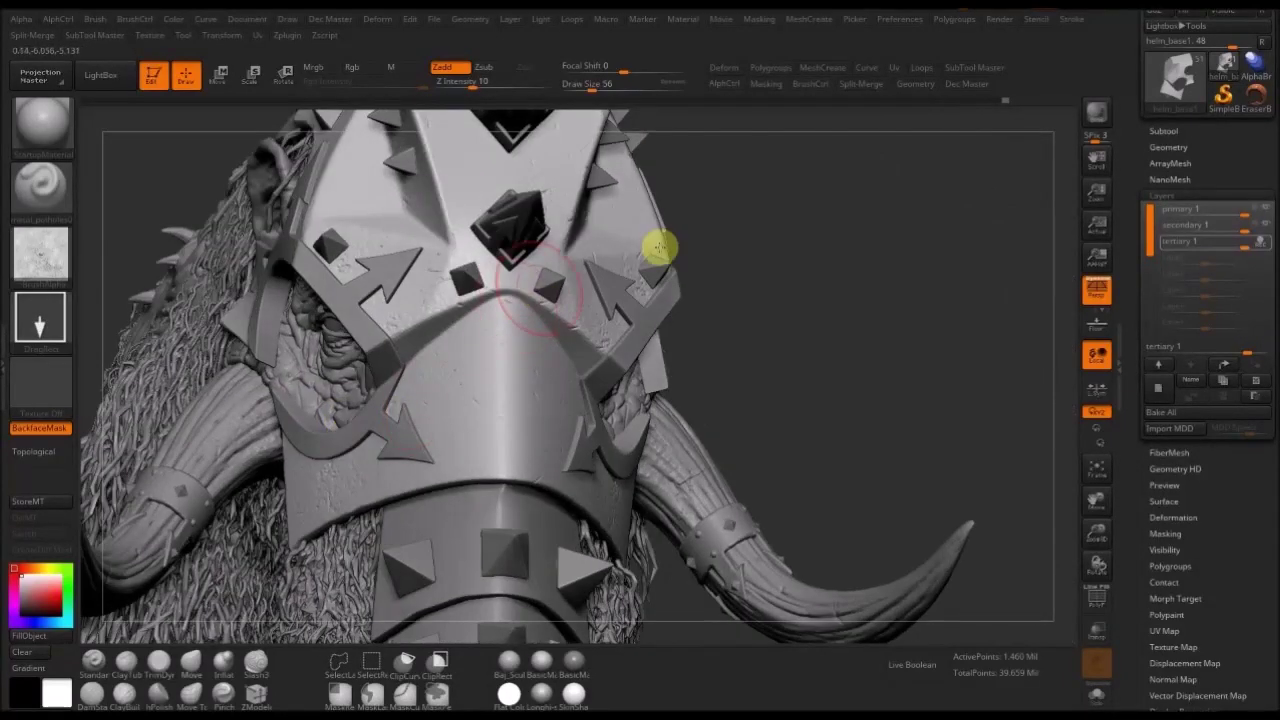
{"action": "left_click_drag", "start_coordinate": [800, 309], "coordinate": [723, 294]}
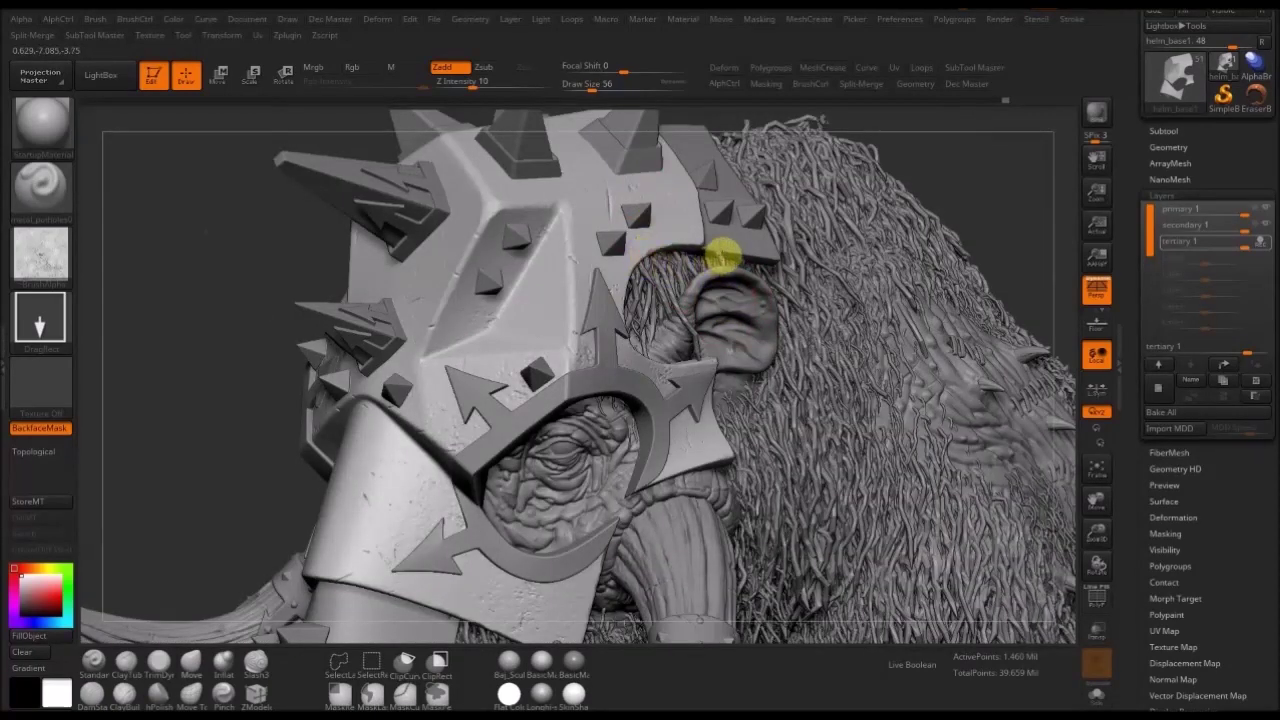
- Stamp potholes at Draw Size 56 and Z Intensity 10 over the front of the nose guard and the crown panels
{"action": "right_click_drag", "start_coordinate": [429, 456], "coordinate": [465, 449]}
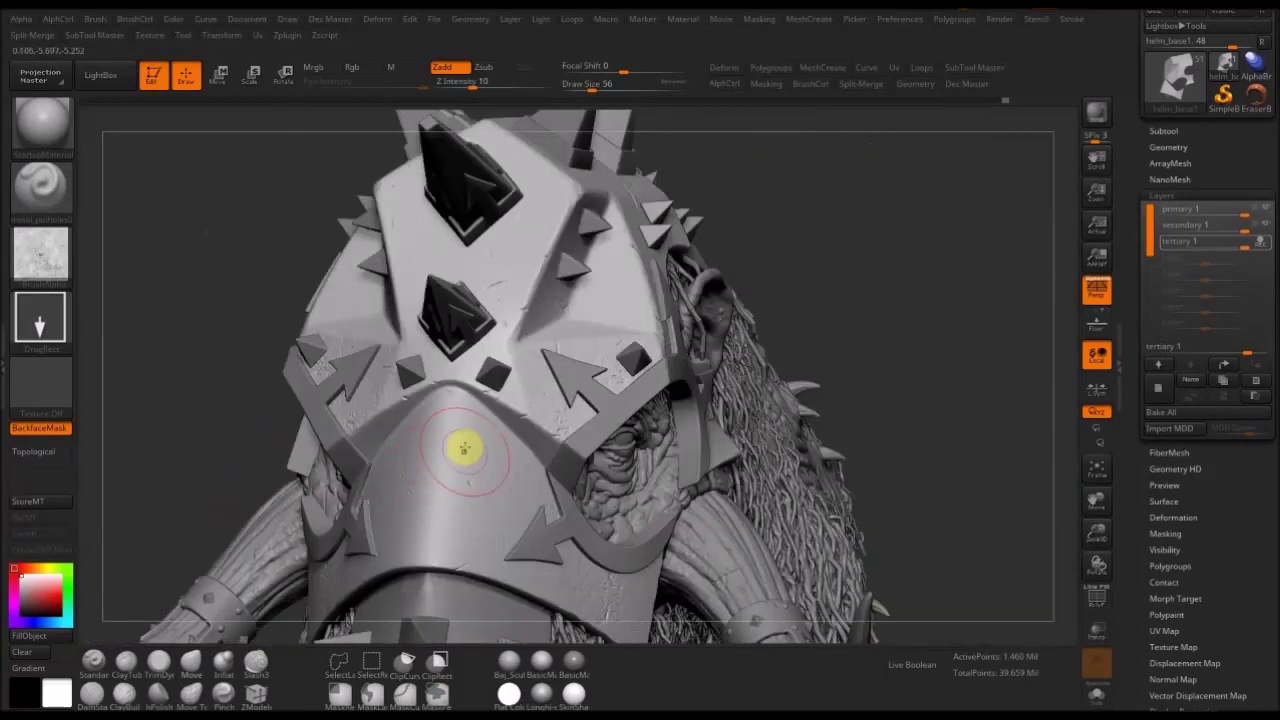
{"action": "left_click", "coordinate": [469, 398]}
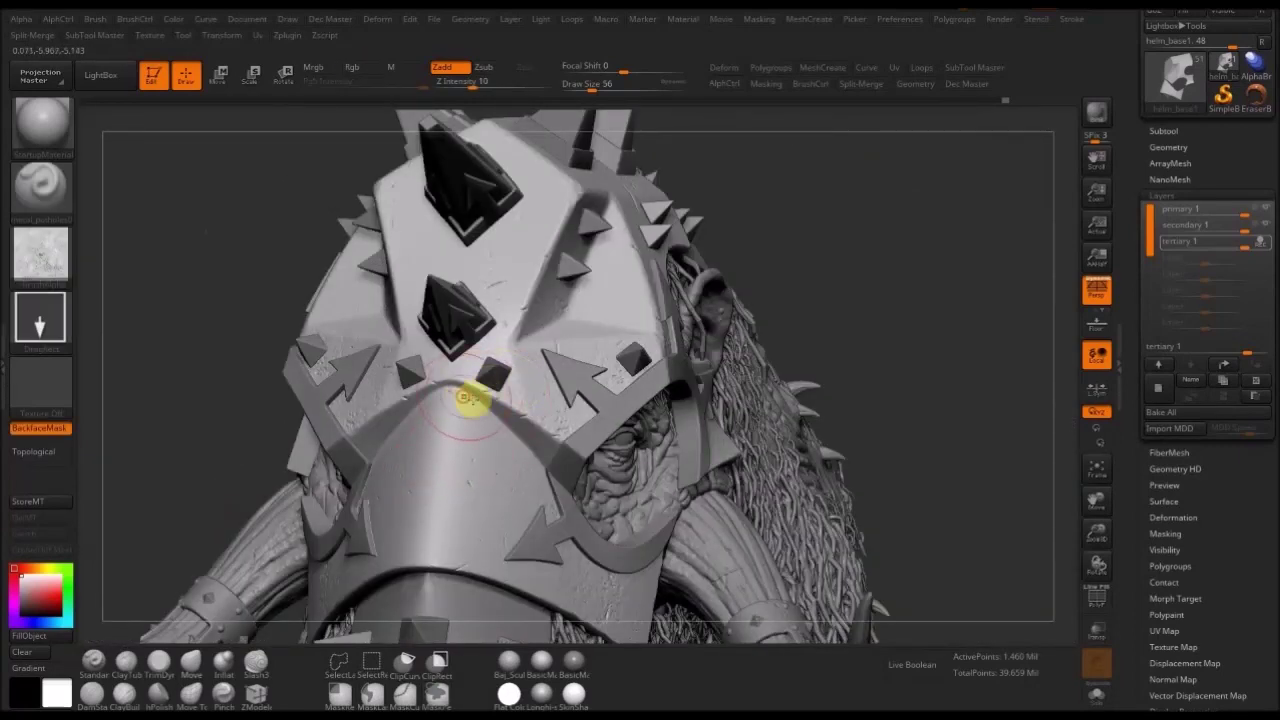
{"action": "left_click", "coordinate": [407, 545]}
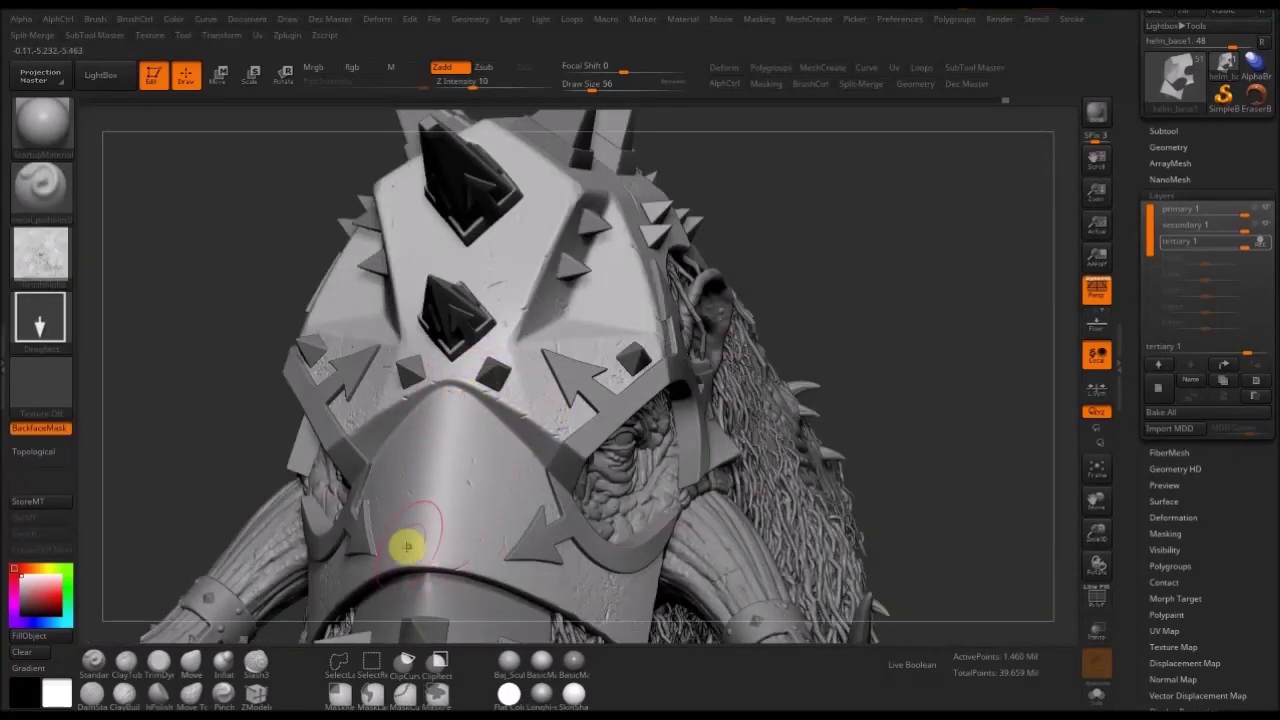
{"action": "left_click_drag", "start_coordinate": [213, 333], "coordinate": [298, 314]}
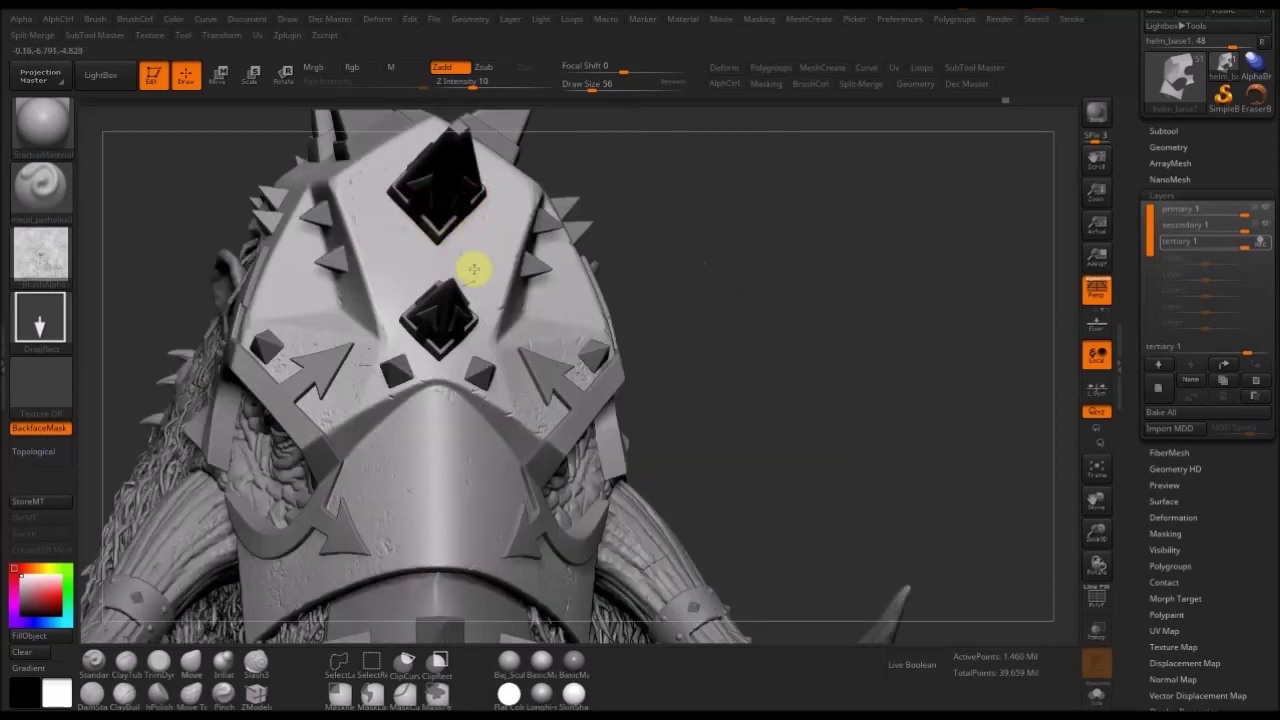
{"action": "left_click_drag", "start_coordinate": [377, 343], "coordinate": [379, 334]}
{"action": "right_click_drag", "start_coordinate": [757, 277], "coordinate": [954, 340]}
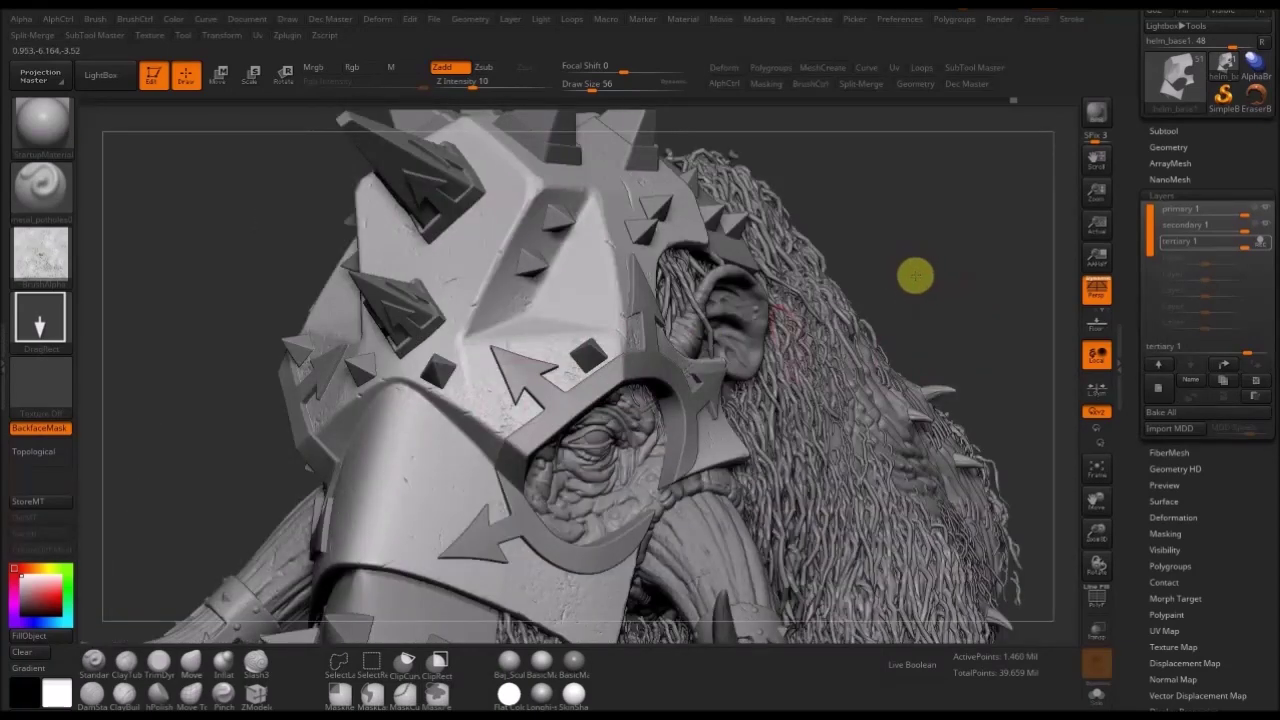
{"action": "right_click_drag", "start_coordinate": [902, 288], "coordinate": [517, 289], "text": "ctrl"}
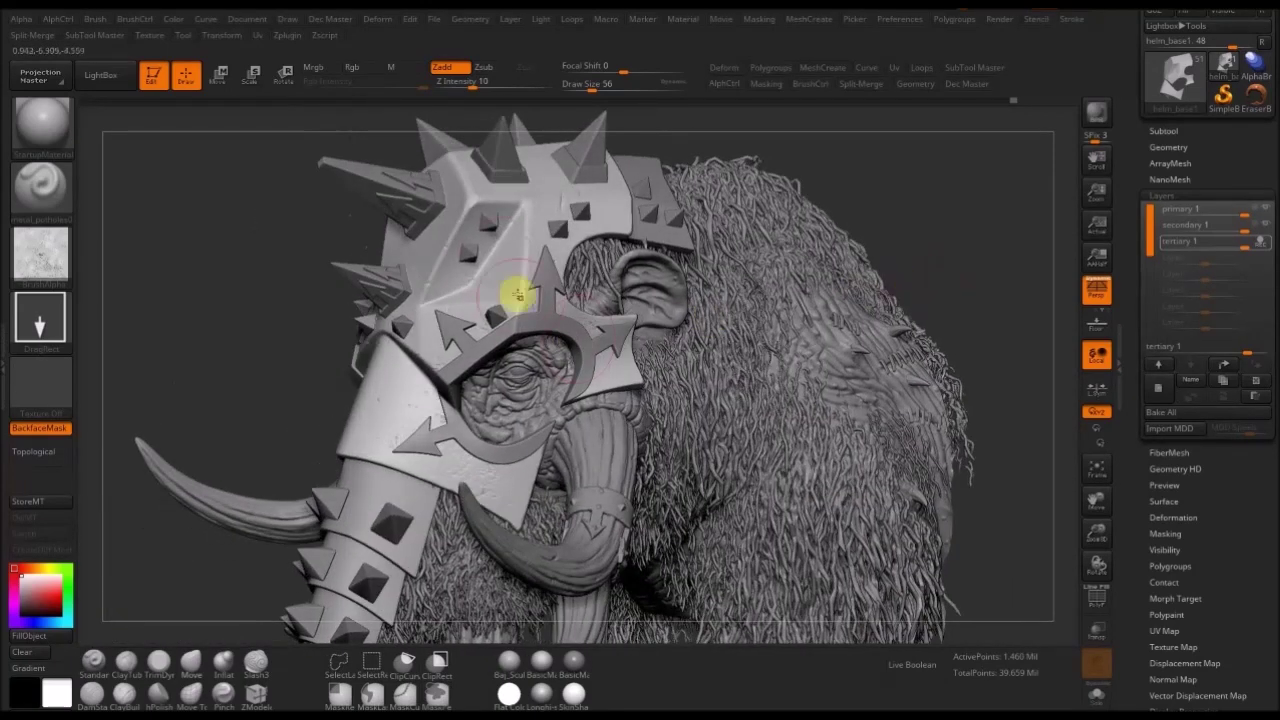
- Reduce the Draw Size to 12 and stop recording on the tertiary 1 layer
{"action": "mouse_move", "coordinate": [236, 380]}
{"action": "right_mouse_down", "text": "ctrl"}
{"action": "mouse_move", "coordinate": [251, 389]}
{"action": "mouse_move", "coordinate": [231, 406]}
{"action": "right_mouse_up", "text": "ctrl"}
{"action": "key", "text": "s"}
{"action": "left_click", "coordinate": [217, 405]}
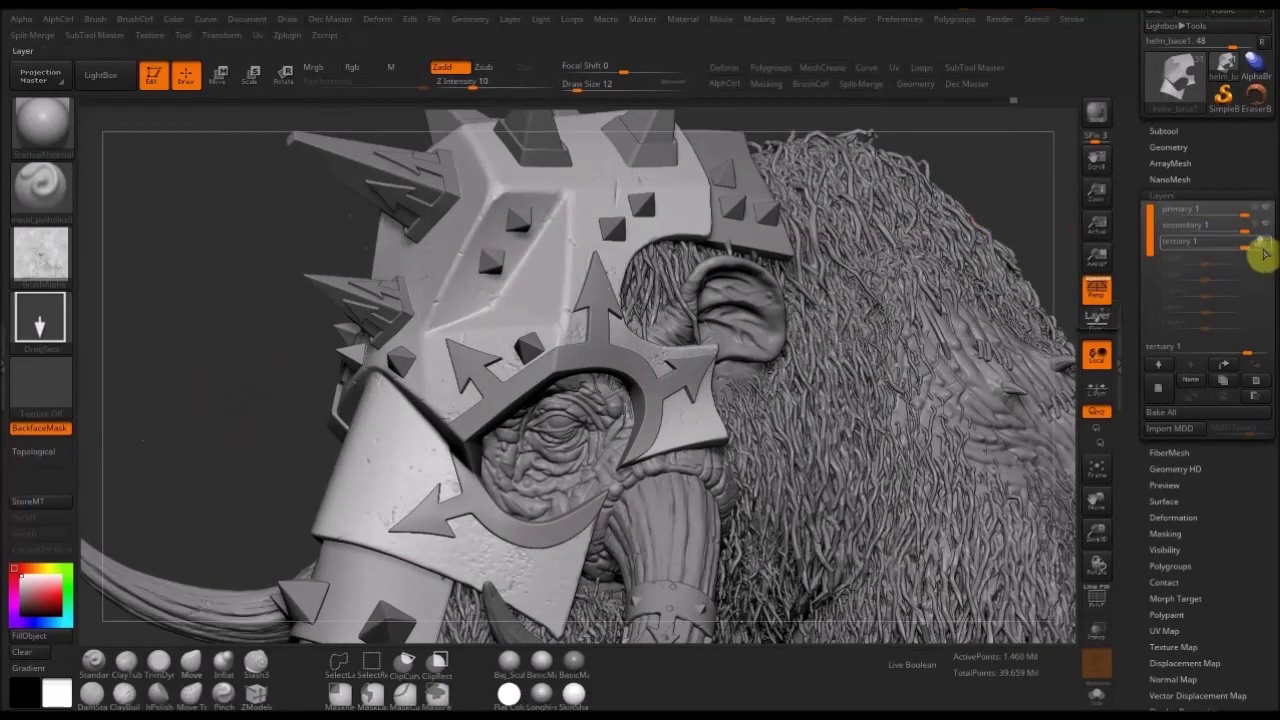
{"action": "mouse_move", "coordinate": [1268, 243]}
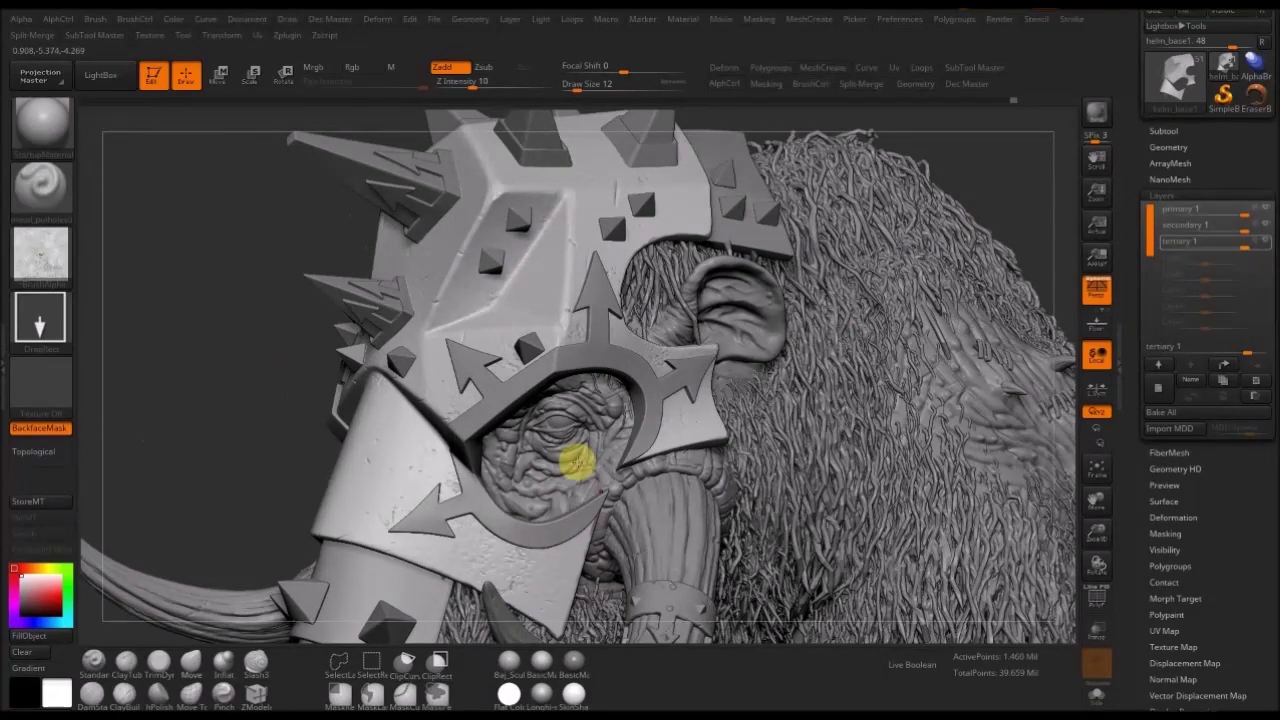
- Open the subtool list and make the arrow-shaped trim around the eye, helm_base_trim1, the active subtool
{"action": "left_click", "coordinate": [1163, 131]}
{"action": "left_click", "coordinate": [1094, 412]}
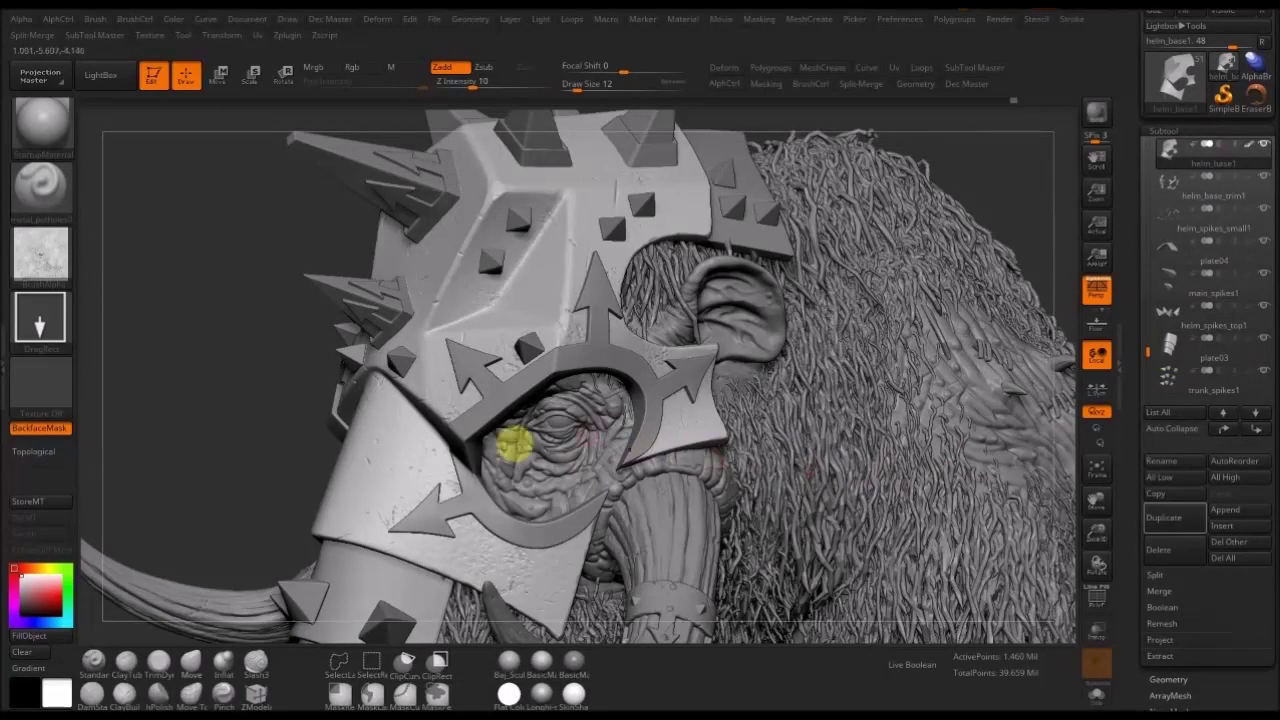
{"action": "right_click_drag", "start_coordinate": [649, 375], "coordinate": [589, 364]}
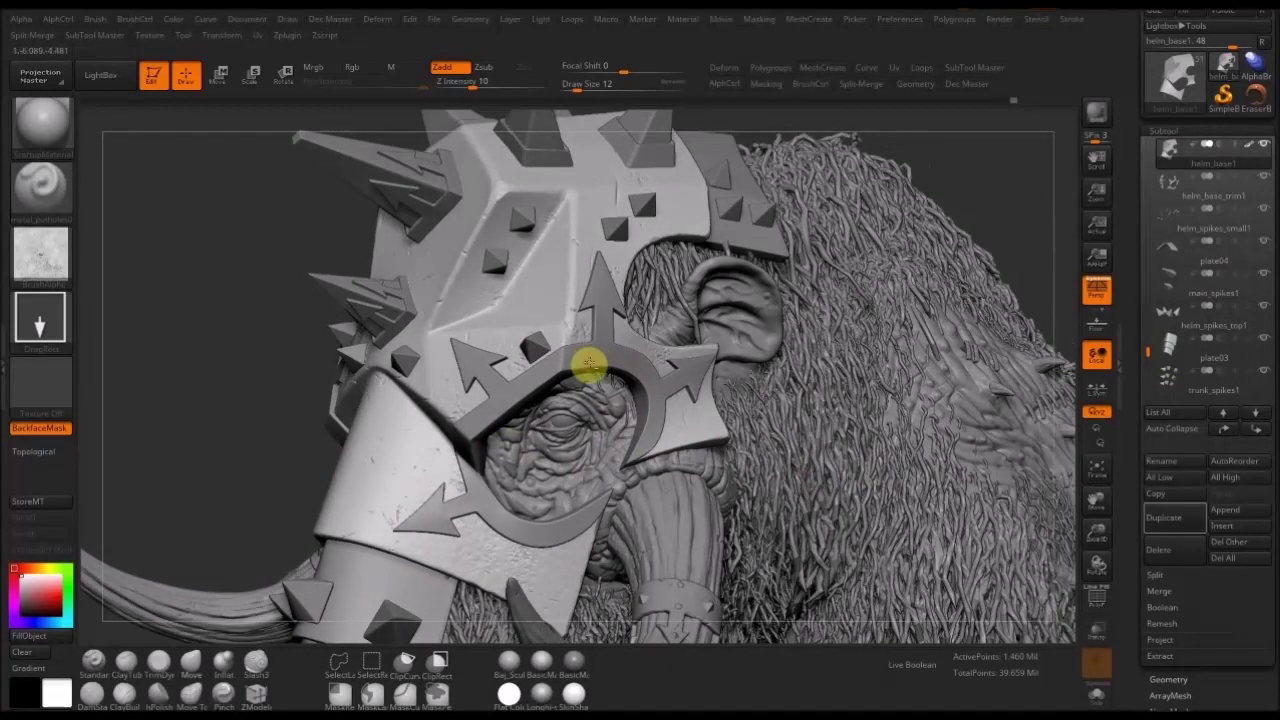
{"action": "left_click", "coordinate": [589, 362], "text": "alt"}
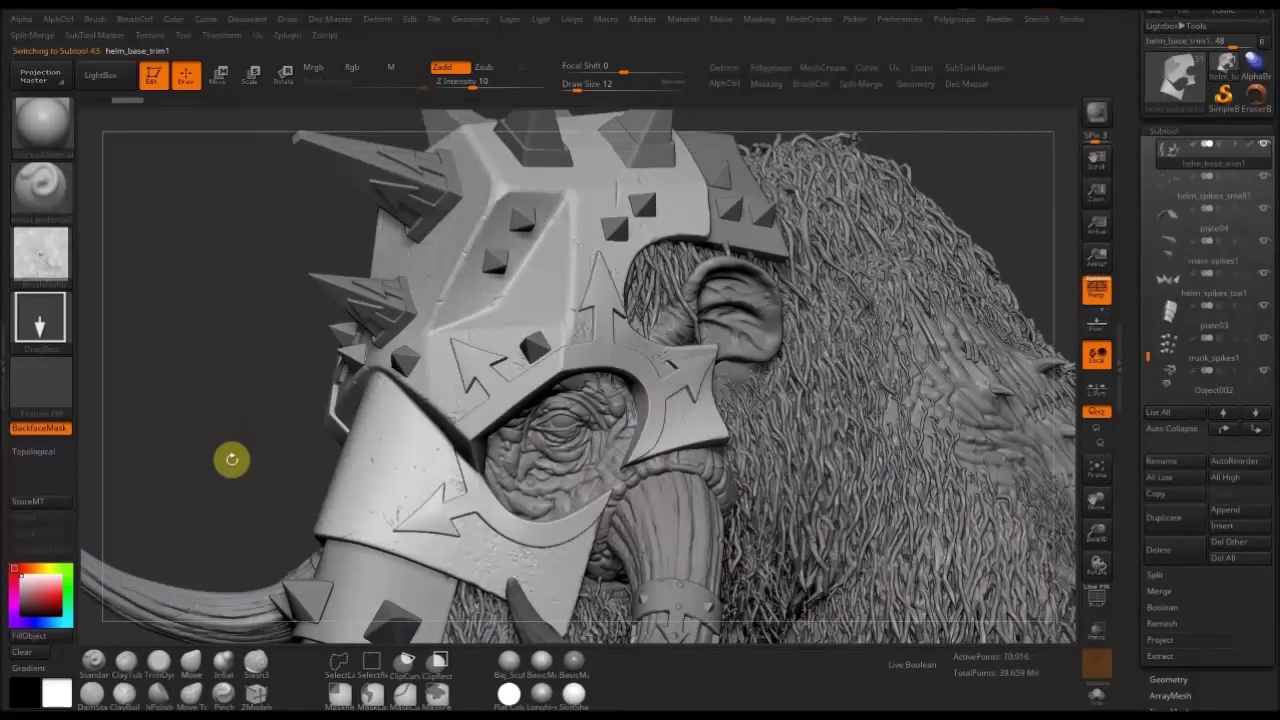
{"action": "right_click_drag", "start_coordinate": [265, 436], "coordinate": [257, 416], "text": "alt"}
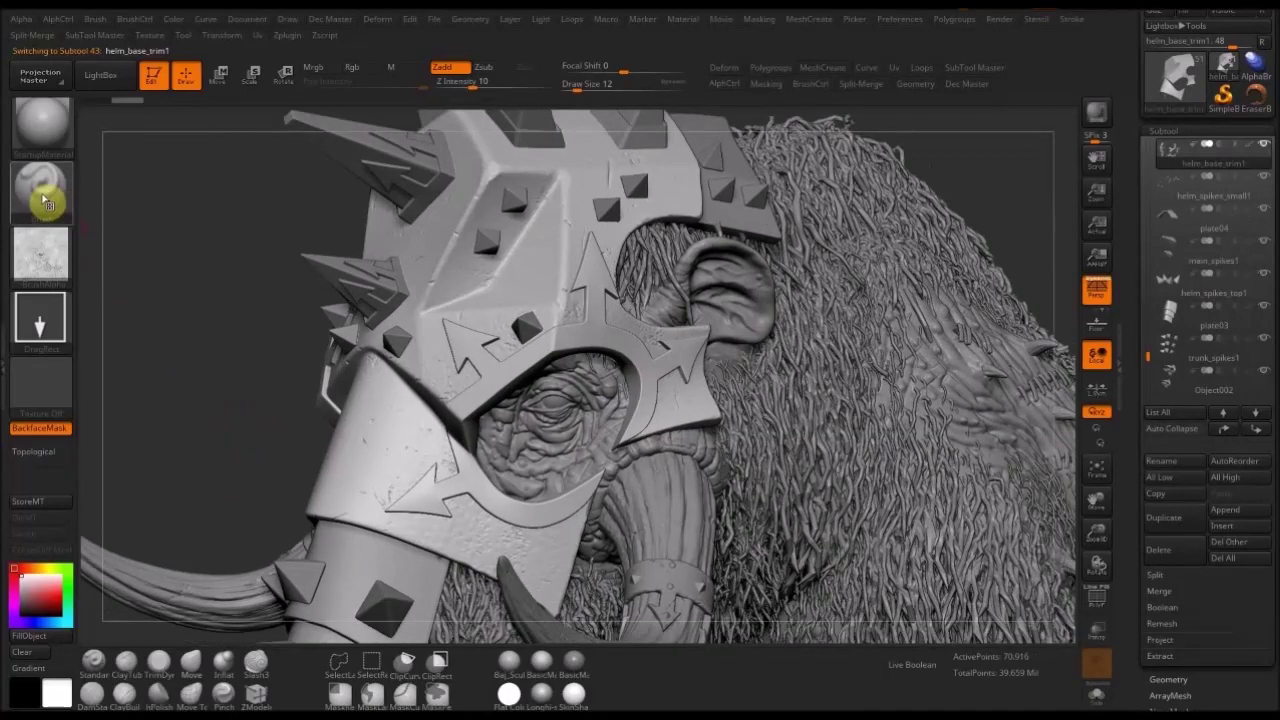
- Choose the im_rivets01 insert-mesh brush with its rivet_01 mesh
{"action": "left_click", "coordinate": [44, 203]}
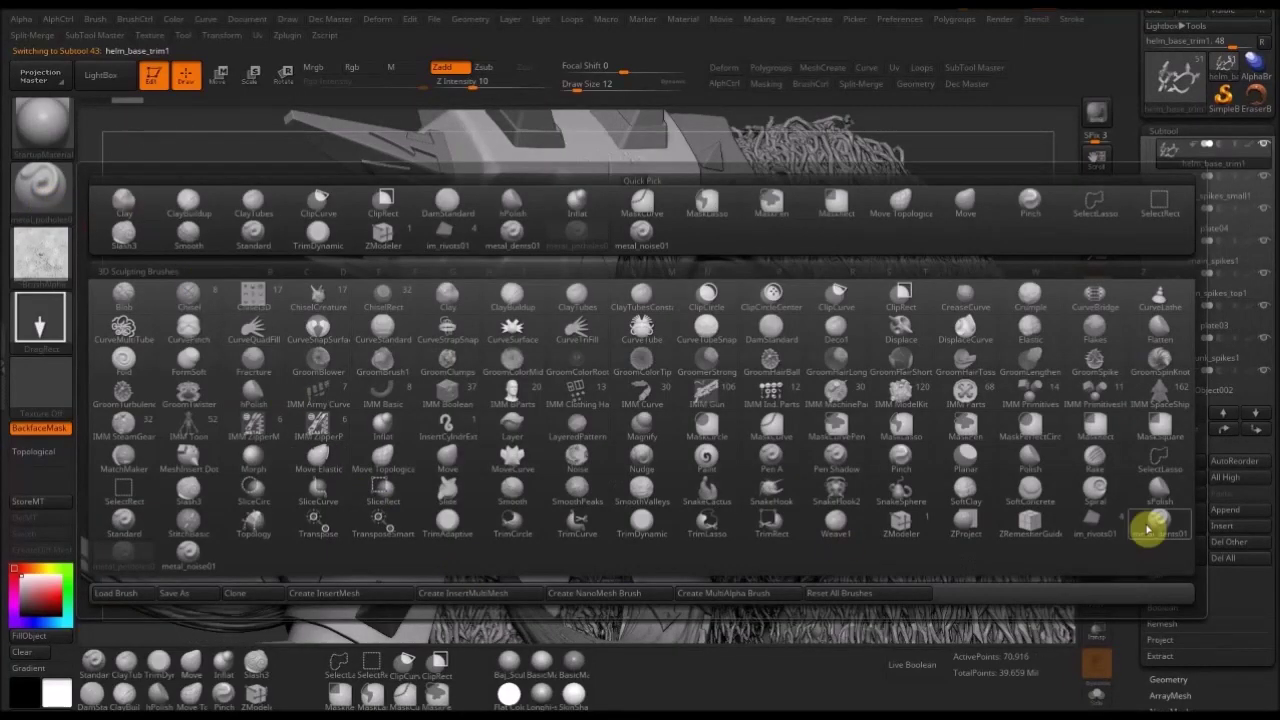
{"action": "left_click", "coordinate": [1096, 522]}
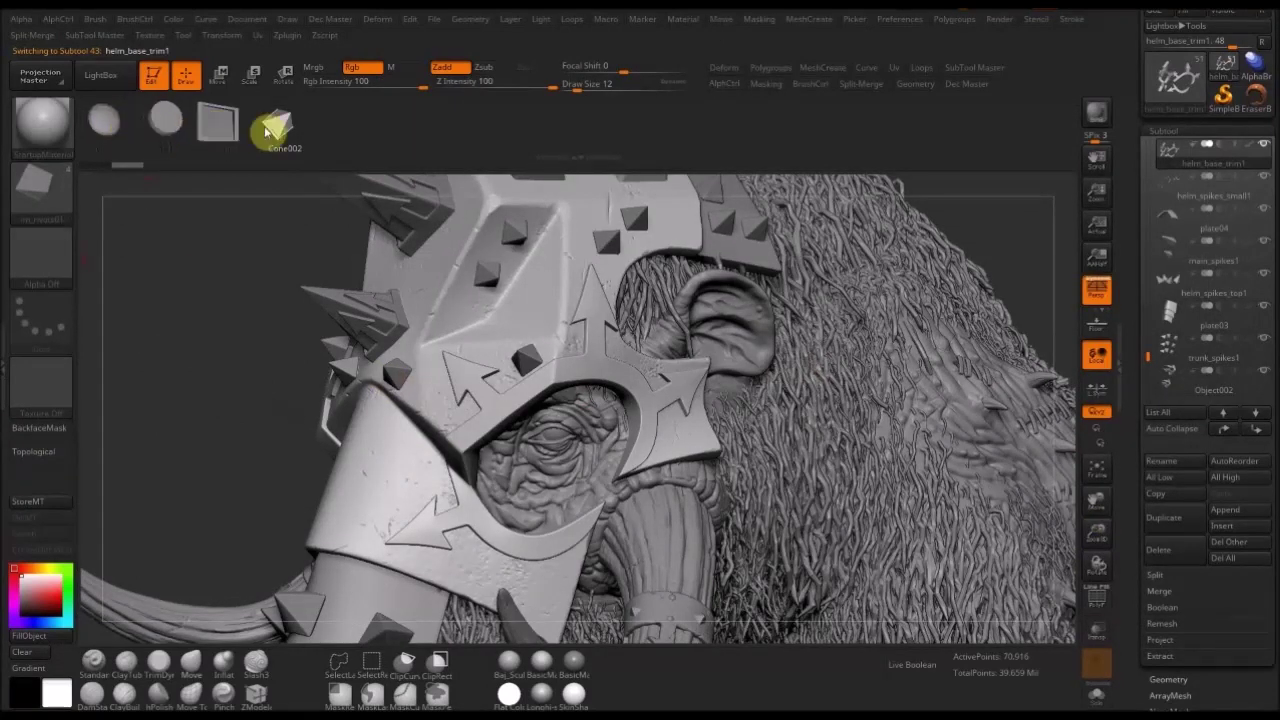
{"action": "left_click", "coordinate": [106, 120]}
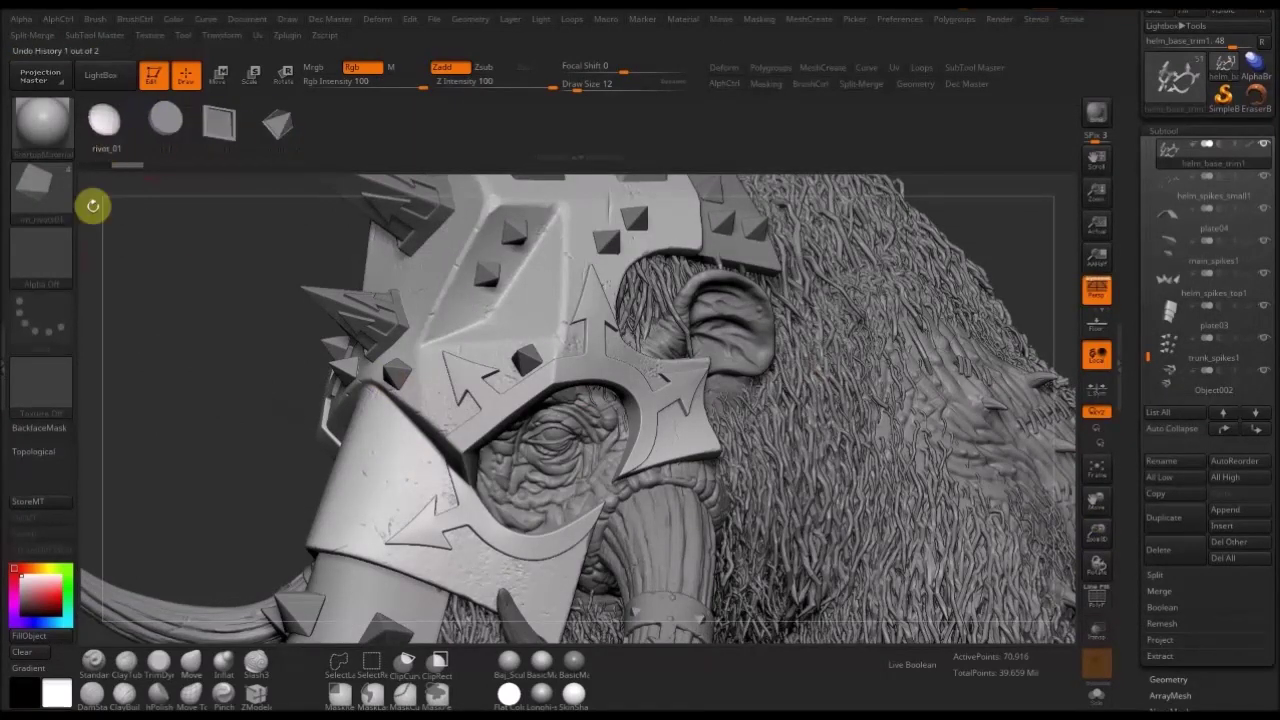
{"action": "key", "text": "m"}
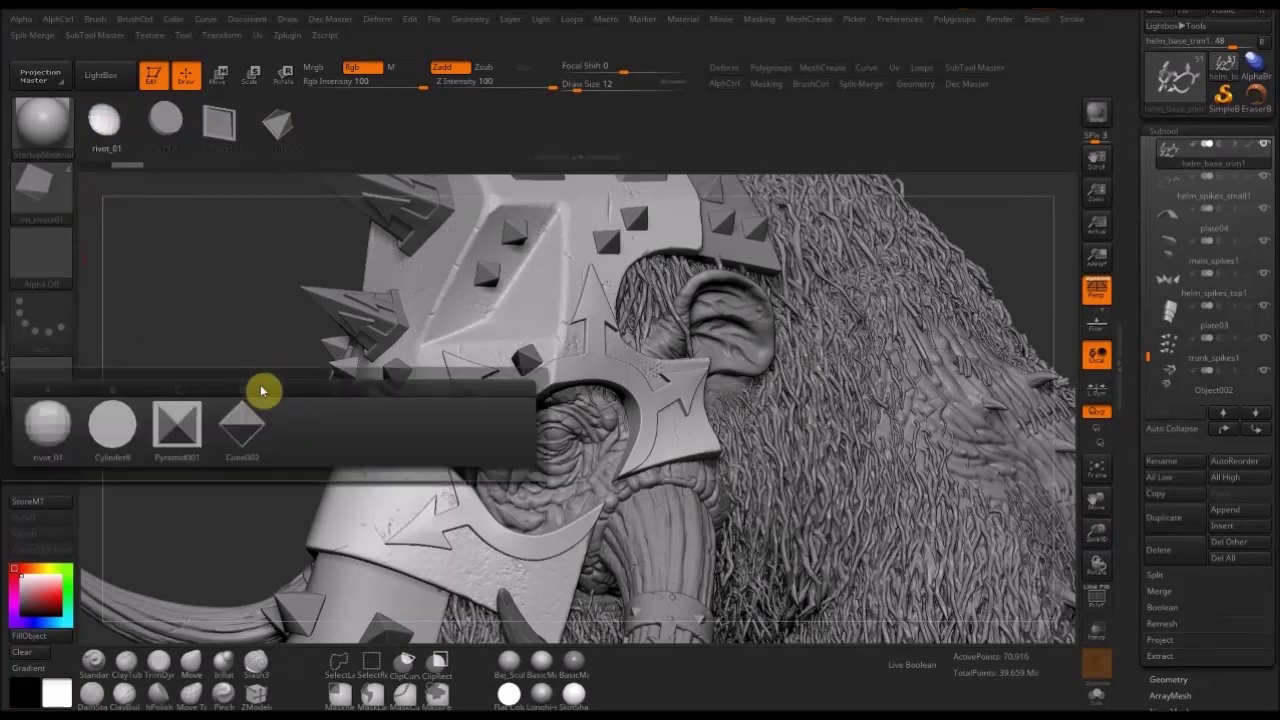
{"action": "left_click", "coordinate": [49, 420]}
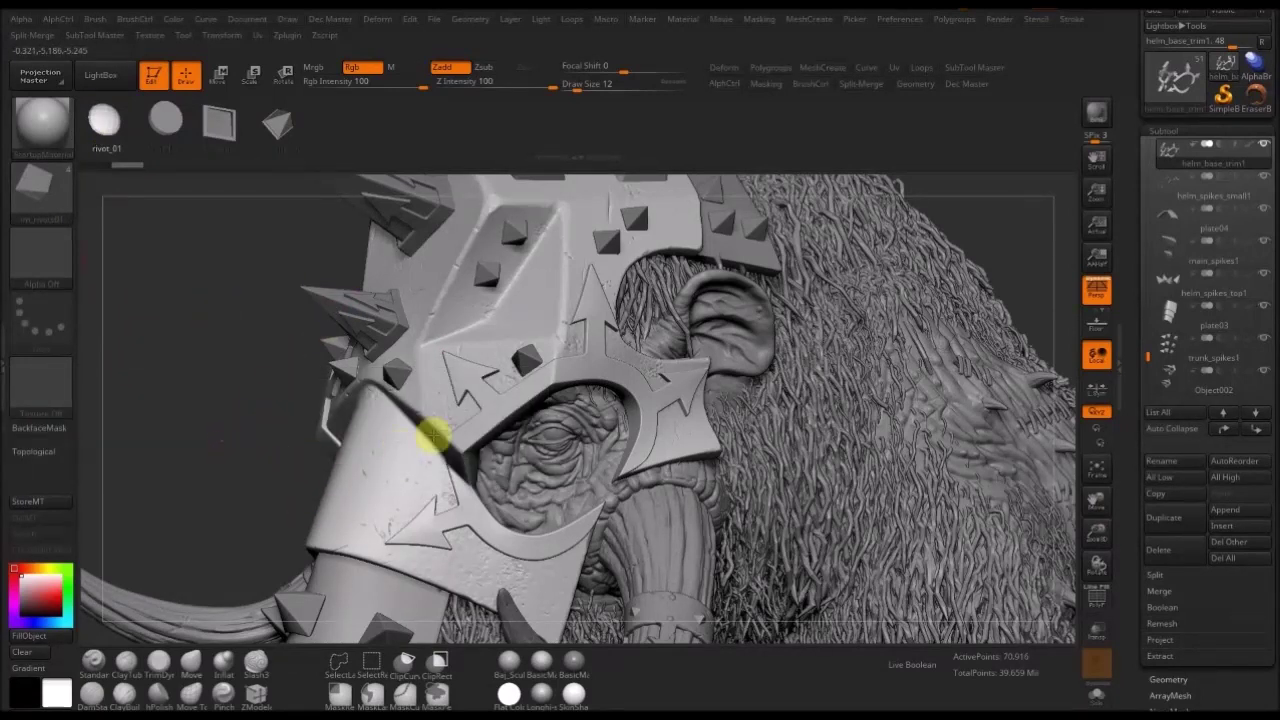
- Try inserting rivets at Draw Size 9 on the trim's upright arrowhead above the eye
{"action": "scroll", "coordinate": [614, 293], "scroll_direction": "up", "scroll_amount": 3}
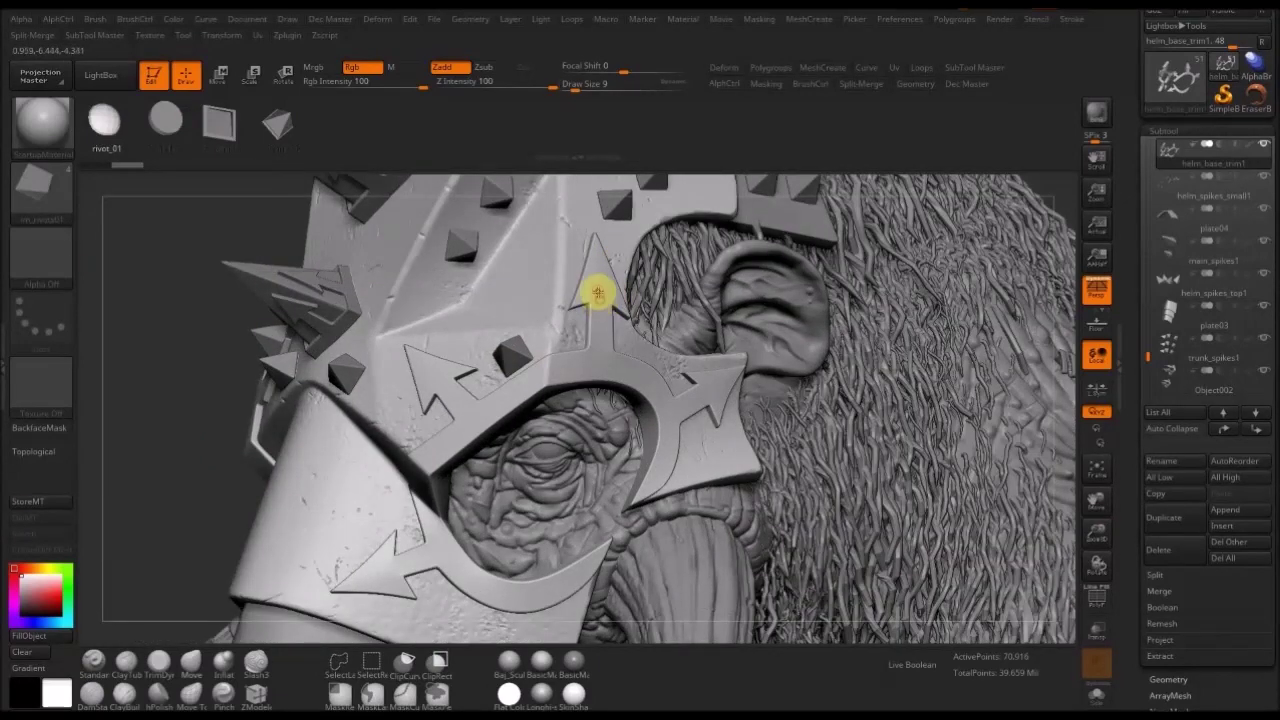
{"action": "left_click_drag", "start_coordinate": [601, 296], "coordinate": [607, 301]}
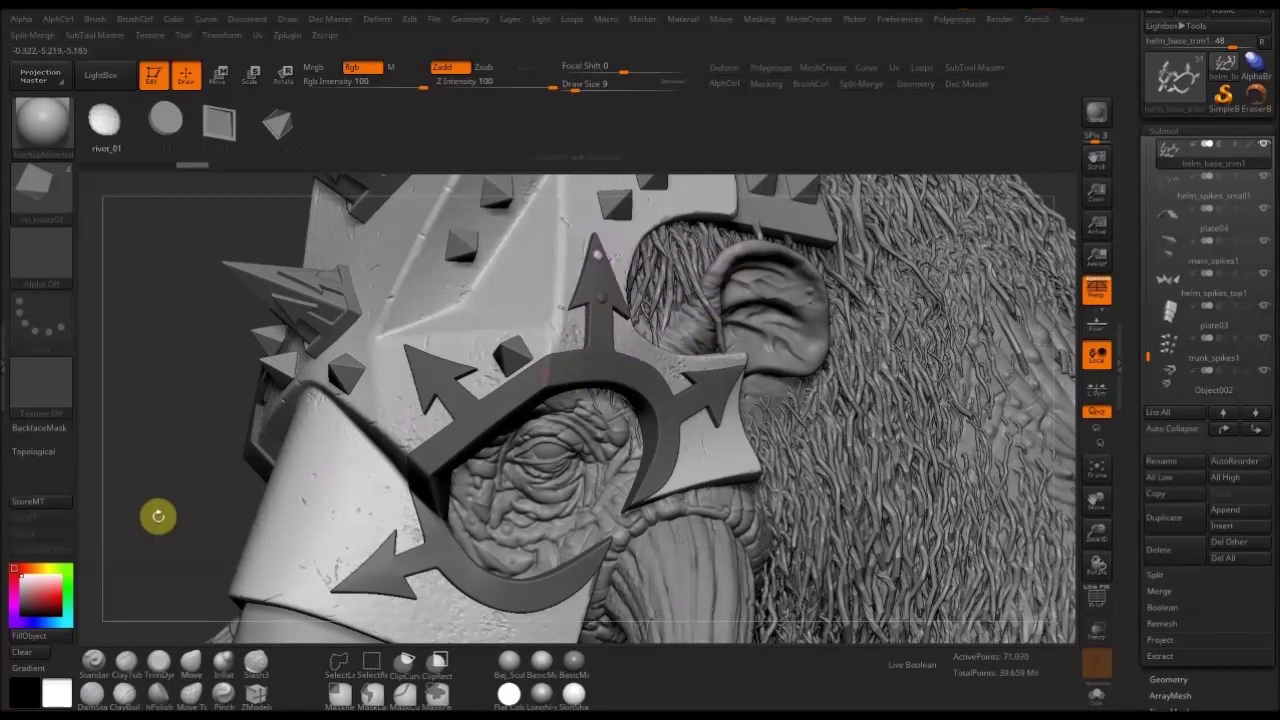
{"action": "left_click_drag", "start_coordinate": [161, 522], "coordinate": [241, 457], "text": "ctrl"}
{"action": "key", "text": "ctrl+z"}
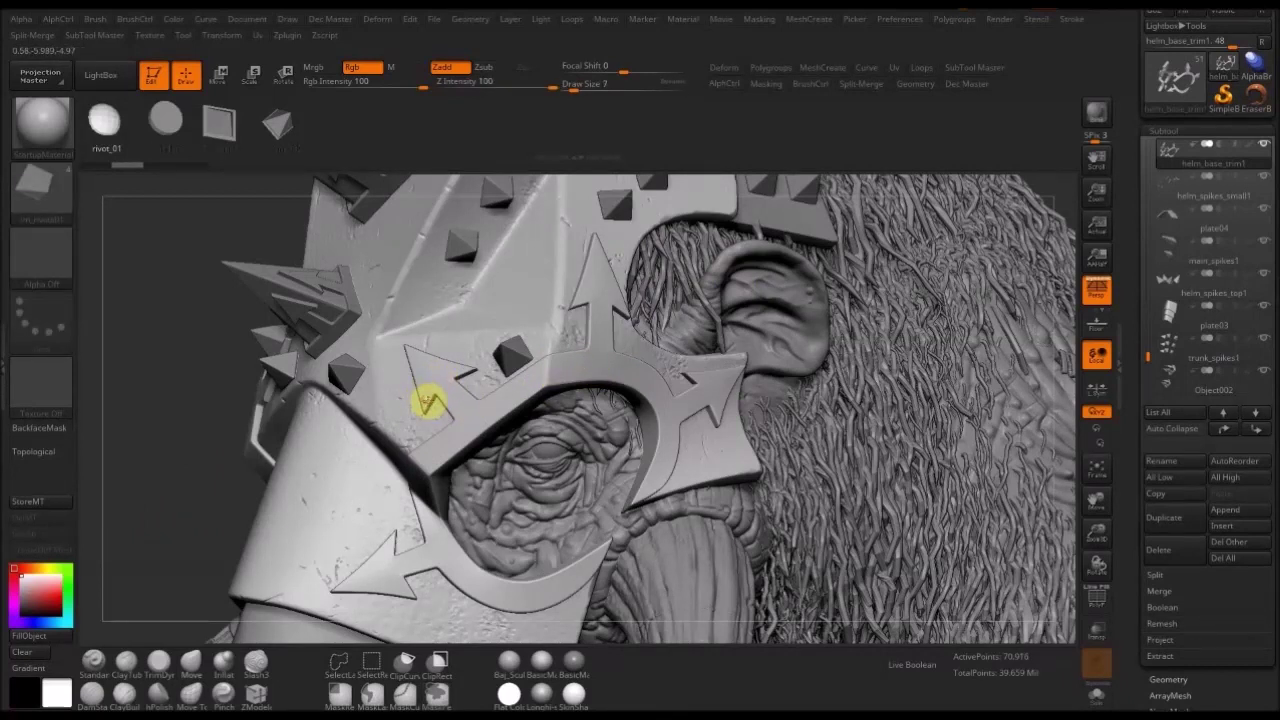
- Insert rivet_01 rivets at Draw Size 7 in the corners of the trim's forward arrowhead above the brow
{"action": "left_click_drag", "start_coordinate": [429, 389], "coordinate": [411, 352]}
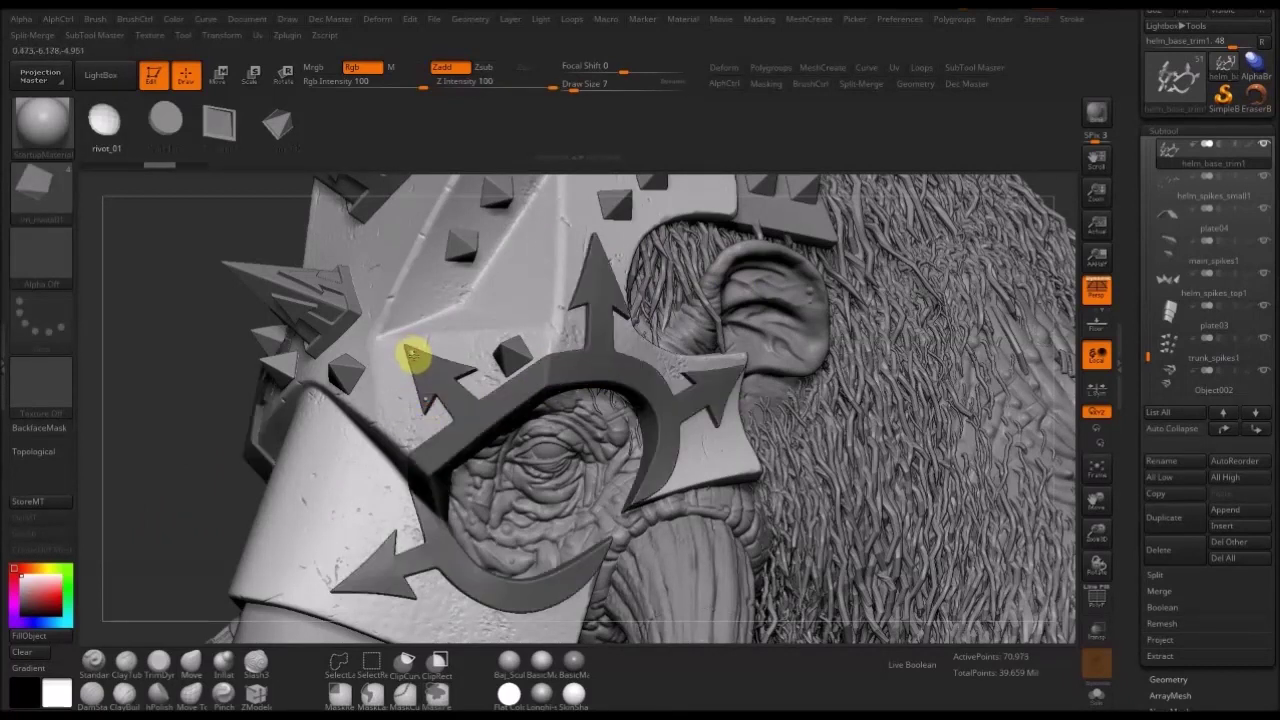
{"action": "key", "text": "ctrl+z"}
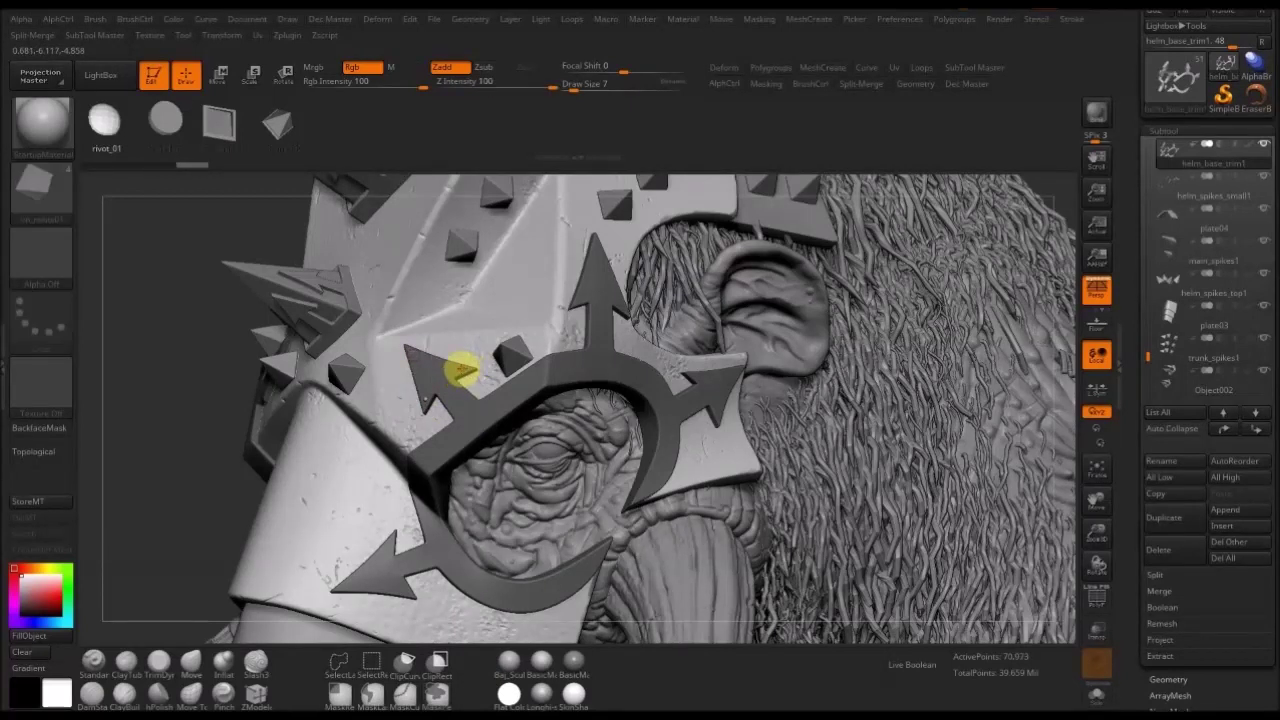
{"action": "key", "text": "ctrl+z"}
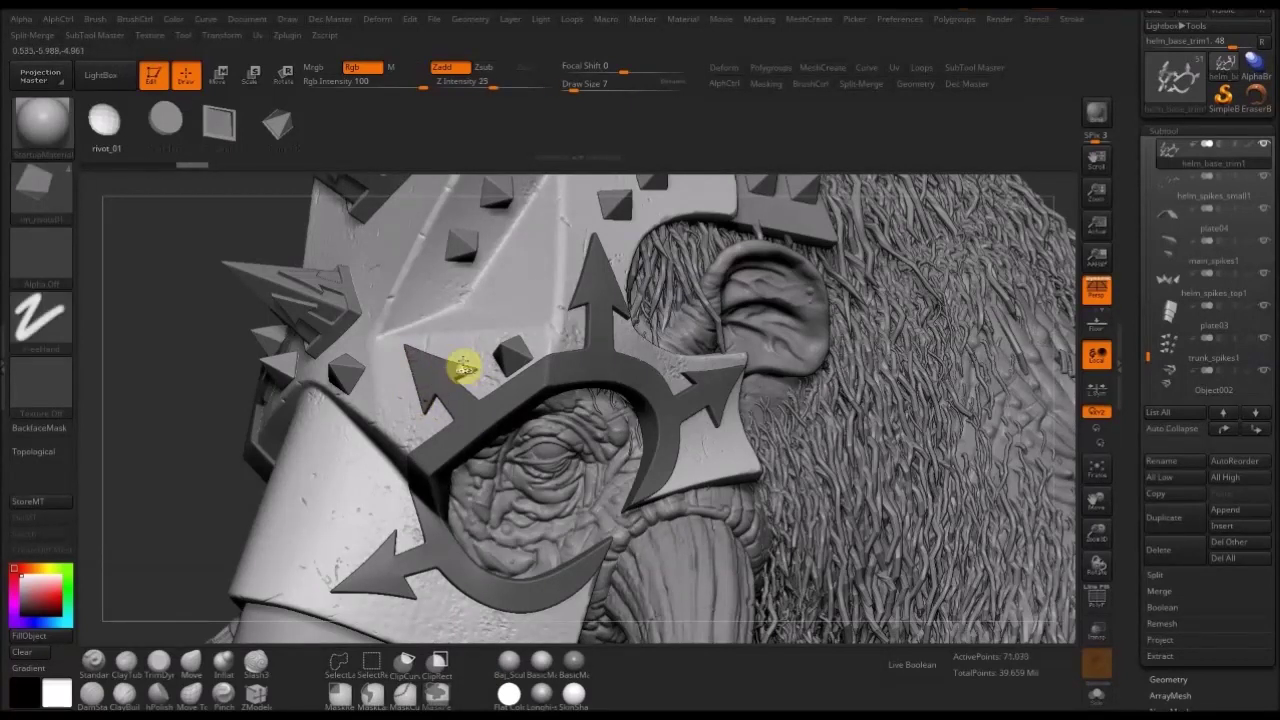
{"action": "key", "text": "ctrl+z"}
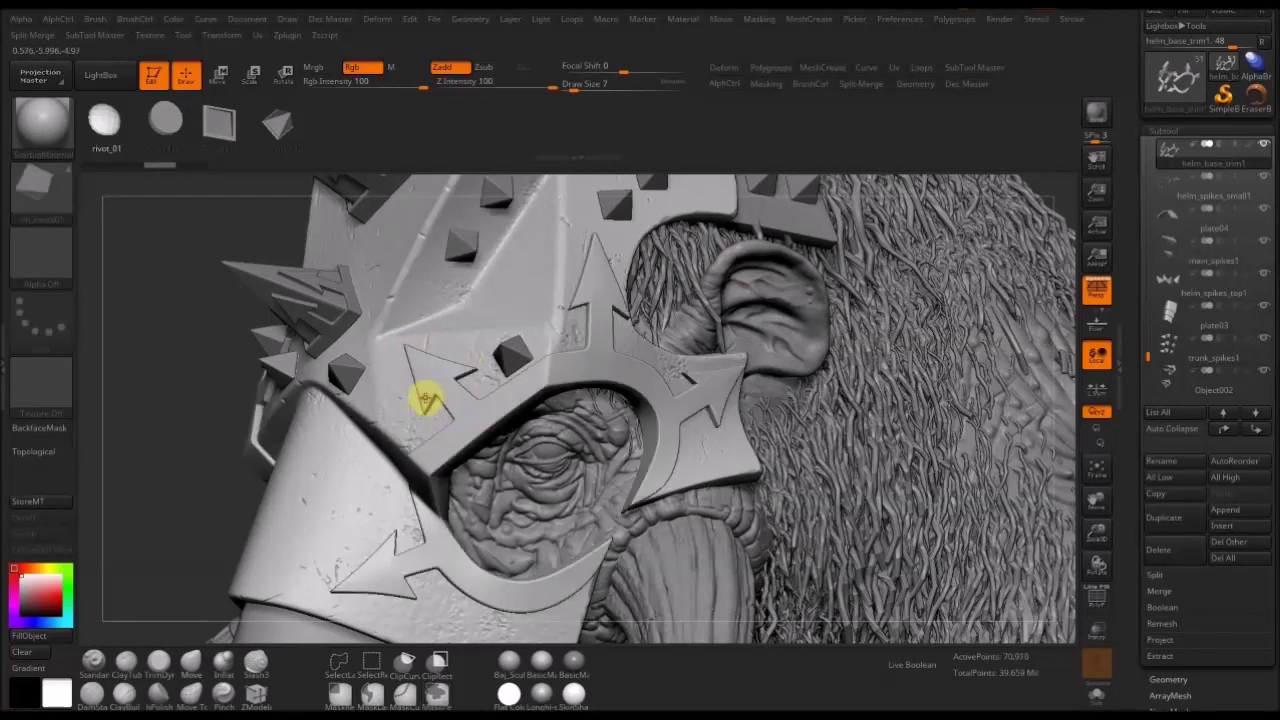
{"action": "key", "text": "ctrl+shift+z"}
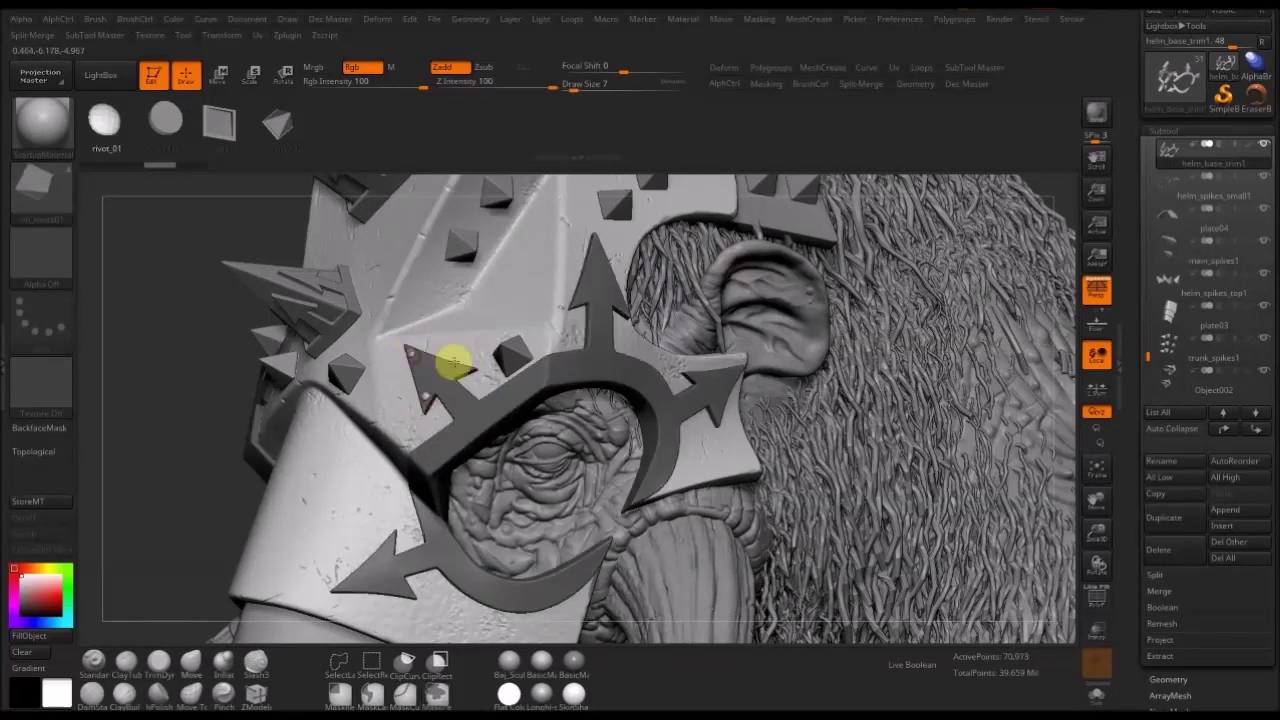
{"action": "left_click_drag", "start_coordinate": [198, 516], "coordinate": [420, 349]}
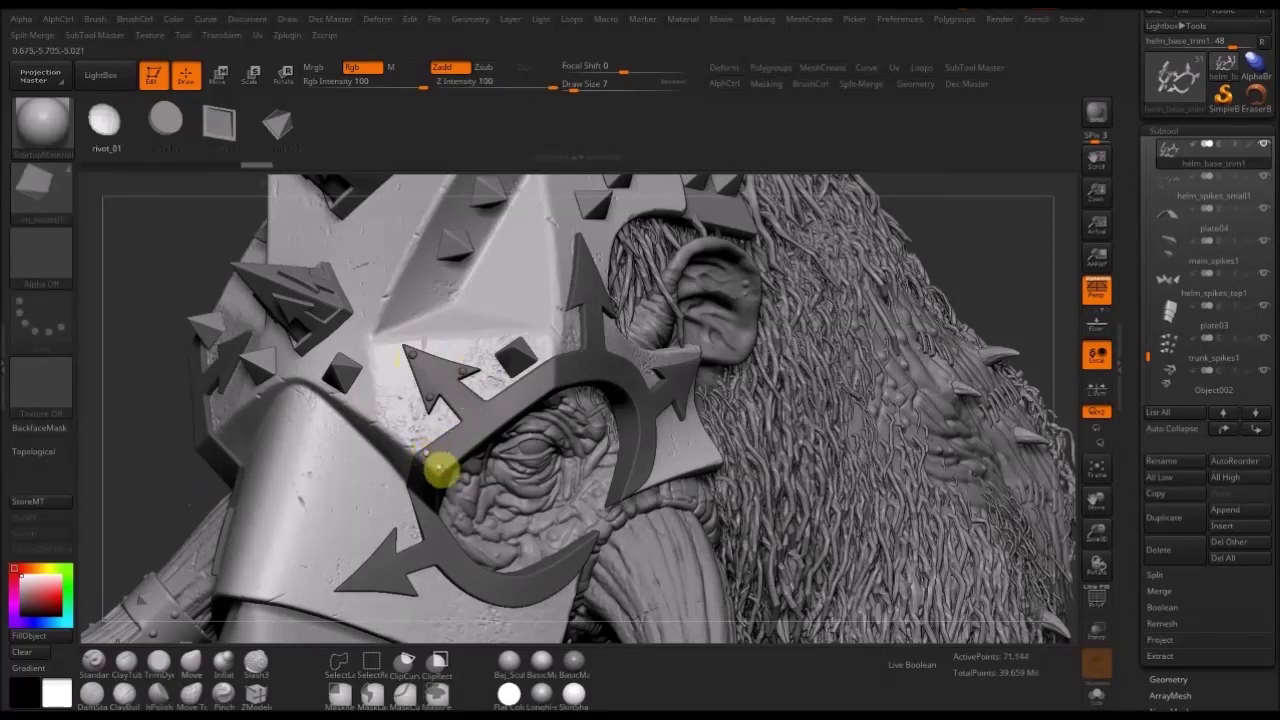
- Insert rivets in pairs at the trim's front end and at its brow bend, and clear the mask on the trim
{"action": "left_click", "coordinate": [440, 468]}
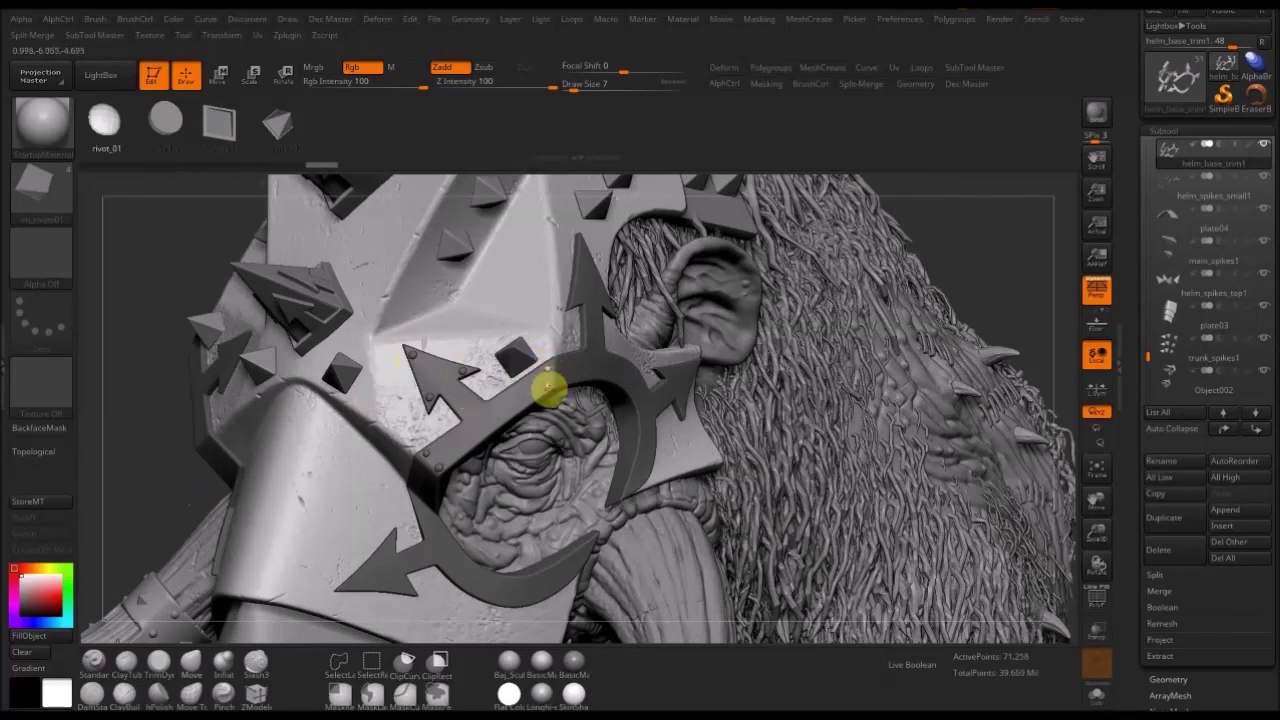
{"action": "left_click", "coordinate": [548, 387]}
{"action": "left_click_drag", "start_coordinate": [151, 355], "coordinate": [163, 383], "text": "ctrl"}
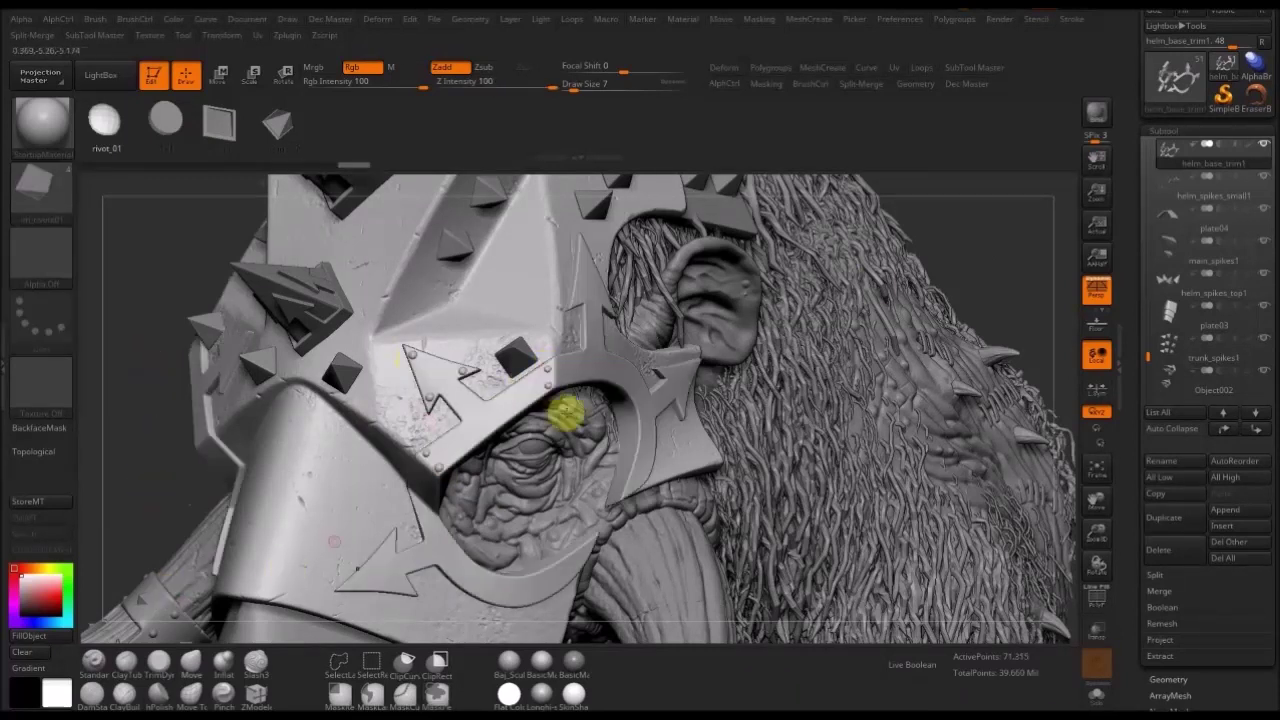
{"action": "mouse_move", "coordinate": [954, 237]}
{"action": "left_mouse_down"}
{"action": "mouse_move", "coordinate": [931, 251]}
{"action": "mouse_move", "coordinate": [954, 251]}
{"action": "mouse_move", "coordinate": [954, 263]}
{"action": "left_mouse_up"}
{"action": "left_click_drag", "start_coordinate": [994, 303], "coordinate": [1036, 279]}
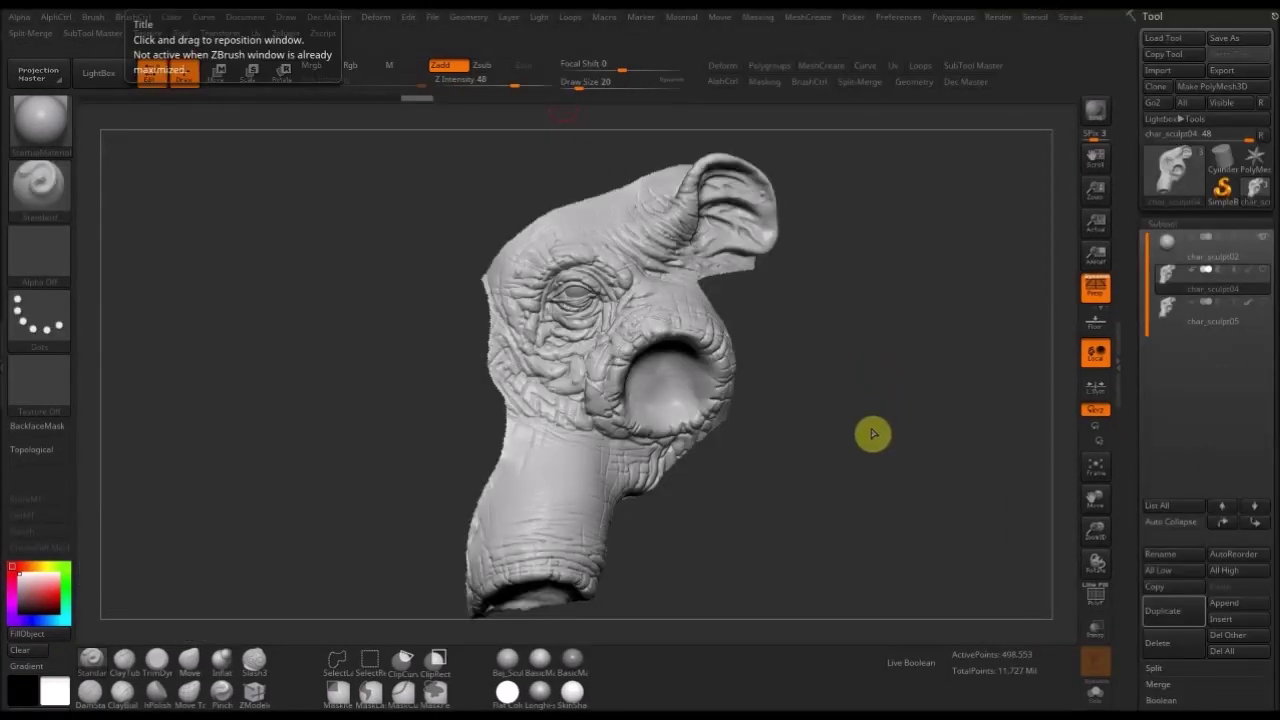
- Examine the wrinkled face of the char_sculpt04 head and select the low-resolution char_sculpt05 subtool
{"action": "mouse_move", "coordinate": [871, 434]}
{"action": "left_mouse_down"}
{"action": "mouse_move", "coordinate": [823, 440]}
{"action": "mouse_move", "coordinate": [797, 420]}
{"action": "mouse_move", "coordinate": [816, 444]}
{"action": "mouse_move", "coordinate": [869, 363]}
{"action": "mouse_move", "coordinate": [866, 343]}
{"action": "mouse_move", "coordinate": [863, 359]}
{"action": "mouse_move", "coordinate": [581, 369]}
{"action": "left_mouse_up"}
{"action": "mouse_move", "coordinate": [666, 383]}
{"action": "left_mouse_down"}
{"action": "mouse_move", "coordinate": [766, 383]}
{"action": "mouse_move", "coordinate": [743, 400]}
{"action": "mouse_move", "coordinate": [717, 391]}
{"action": "mouse_move", "coordinate": [664, 439]}
{"action": "left_mouse_up"}
{"action": "mouse_move", "coordinate": [759, 391]}
{"action": "left_mouse_down"}
{"action": "mouse_move", "coordinate": [749, 497]}
{"action": "mouse_move", "coordinate": [806, 460]}
{"action": "mouse_move", "coordinate": [786, 460]}
{"action": "mouse_move", "coordinate": [787, 397]}
{"action": "mouse_move", "coordinate": [805, 458]}
{"action": "mouse_move", "coordinate": [745, 441]}
{"action": "mouse_move", "coordinate": [826, 457]}
{"action": "mouse_move", "coordinate": [847, 503]}
{"action": "mouse_move", "coordinate": [817, 483]}
{"action": "mouse_move", "coordinate": [857, 486]}
{"action": "mouse_move", "coordinate": [840, 486]}
{"action": "mouse_move", "coordinate": [866, 503]}
{"action": "mouse_move", "coordinate": [895, 487]}
{"action": "left_mouse_up"}
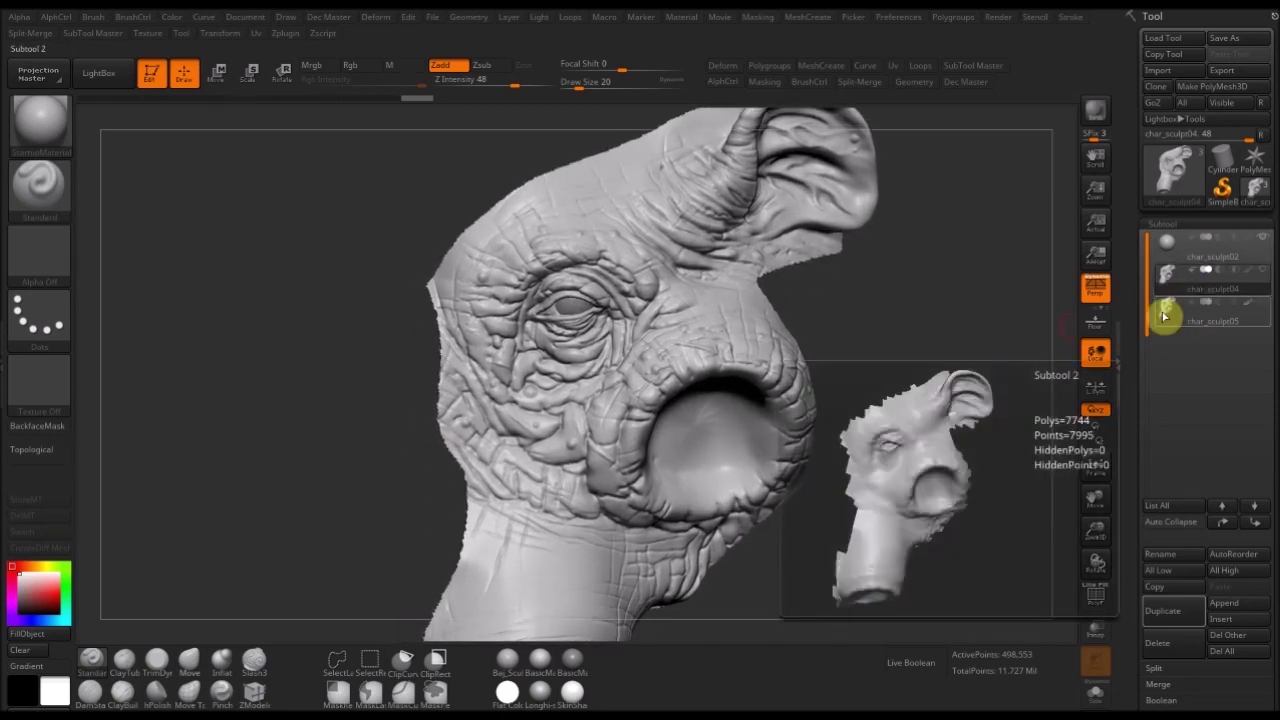
{"action": "left_click", "coordinate": [1168, 314]}
{"action": "mouse_move", "coordinate": [897, 563]}
{"action": "left_mouse_down"}
{"action": "mouse_move", "coordinate": [874, 506]}
{"action": "mouse_move", "coordinate": [854, 526]}
{"action": "mouse_move", "coordinate": [880, 524]}
{"action": "left_mouse_up"}
{"action": "mouse_move", "coordinate": [861, 473]}
{"action": "left_mouse_down"}
{"action": "mouse_move", "coordinate": [854, 517]}
{"action": "mouse_move", "coordinate": [869, 541]}
{"action": "mouse_move", "coordinate": [914, 503]}
{"action": "mouse_move", "coordinate": [897, 537]}
{"action": "mouse_move", "coordinate": [928, 391]}
{"action": "left_mouse_up"}
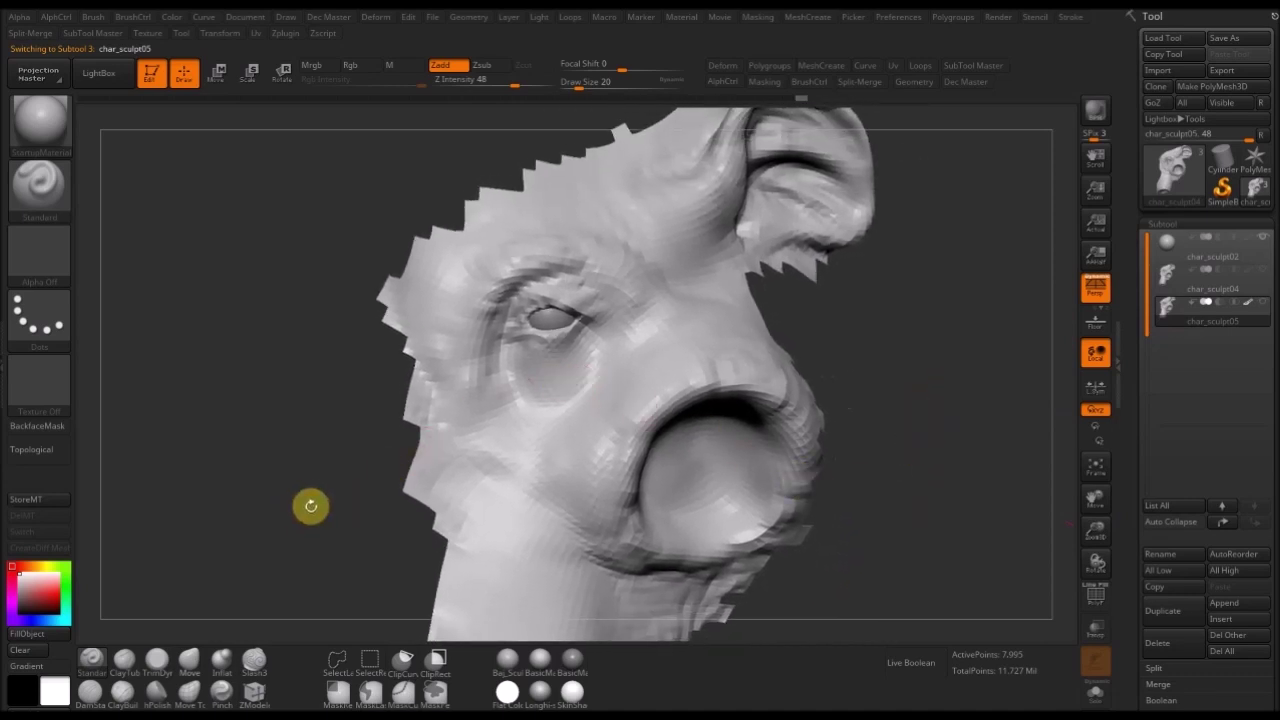
{"action": "left_click_drag", "start_coordinate": [305, 498], "coordinate": [314, 509]}
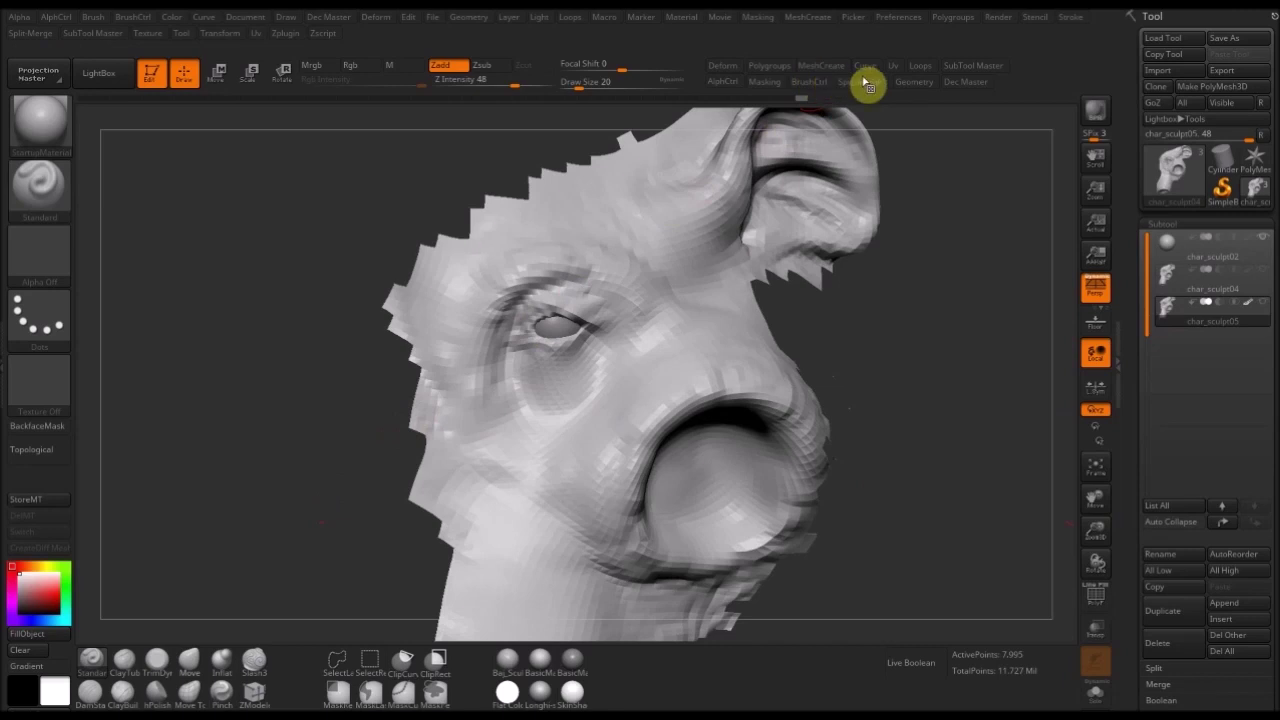
- Find the depth settings of the Standard brush and set its Gravity Strength to 31
{"action": "left_click", "coordinate": [93, 19]}
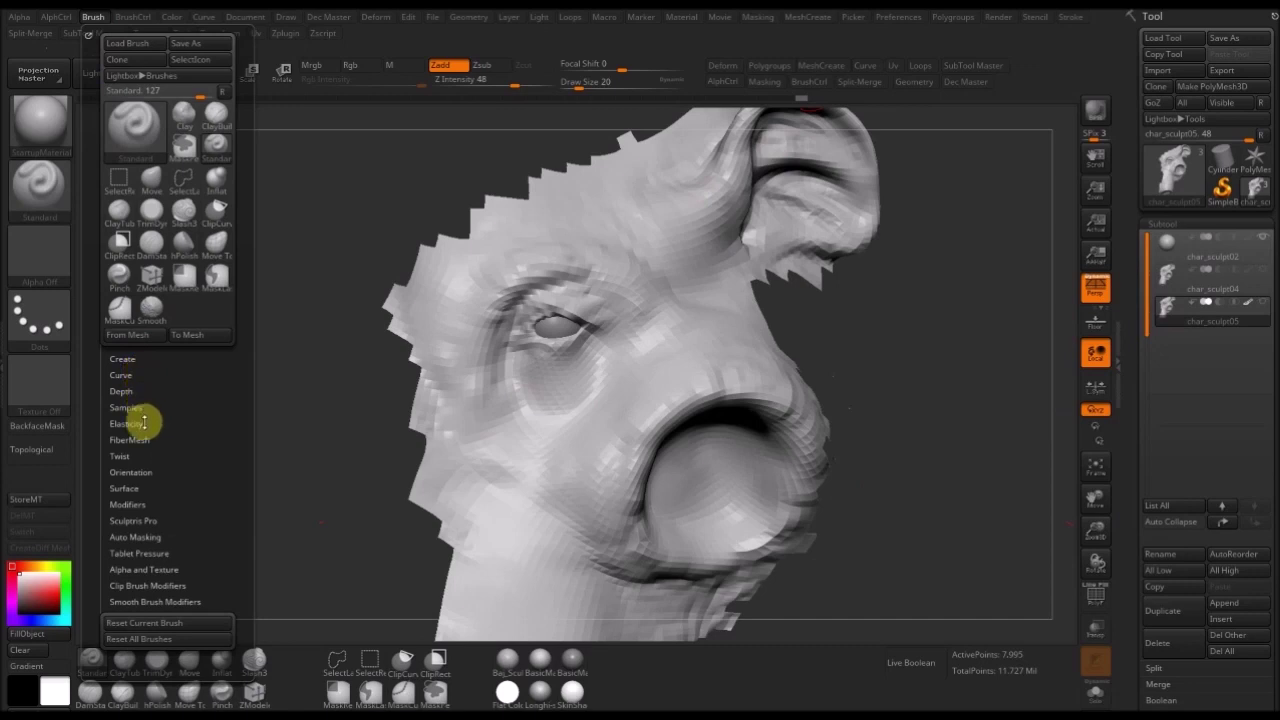
{"action": "left_click", "coordinate": [142, 485]}
{"action": "left_click", "coordinate": [155, 482]}
{"action": "key", "text": "b"}
{"action": "key", "text": "s"}
{"action": "key", "text": "t"}
{"action": "left_click", "coordinate": [812, 84]}
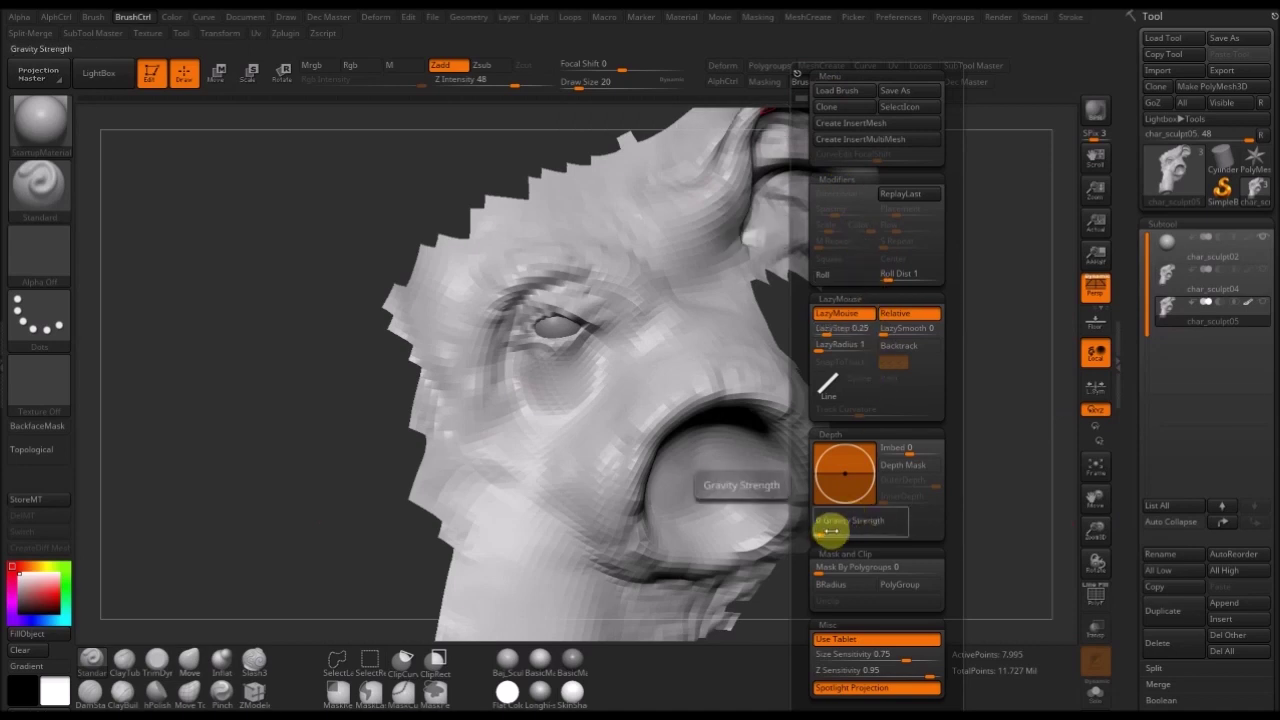
{"action": "left_click", "coordinate": [95, 20]}
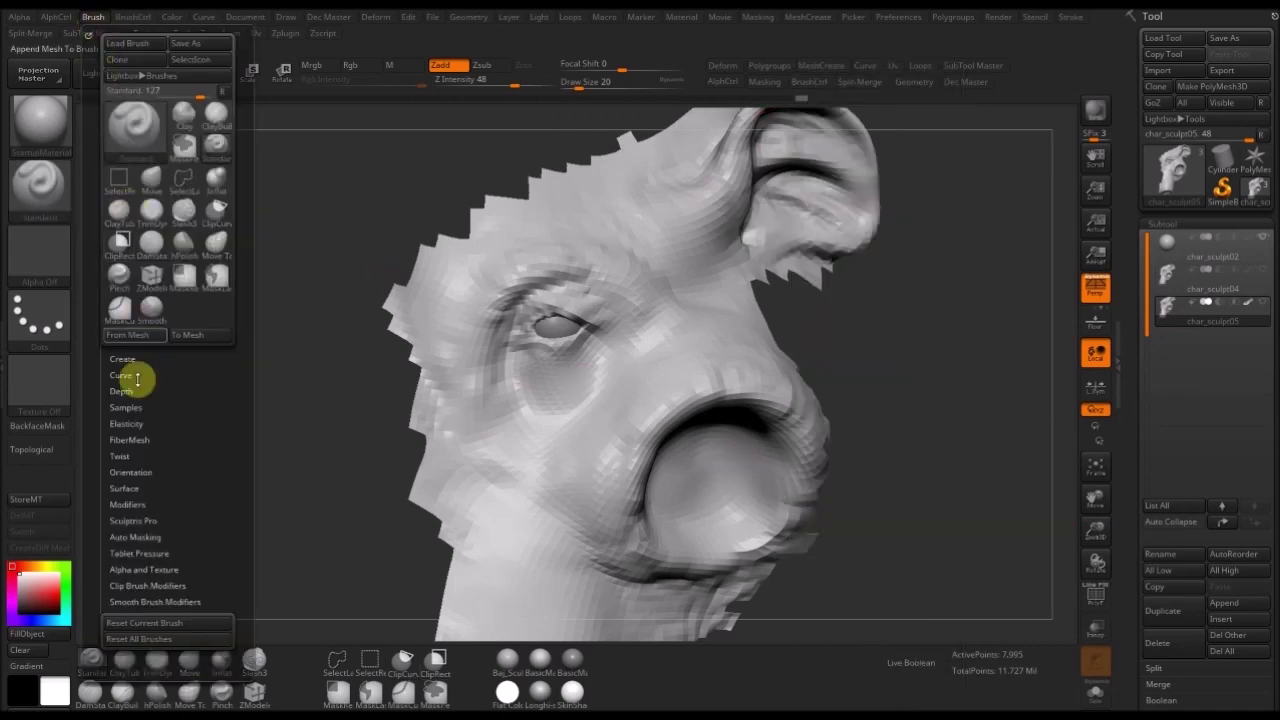
{"action": "left_click", "coordinate": [125, 390]}
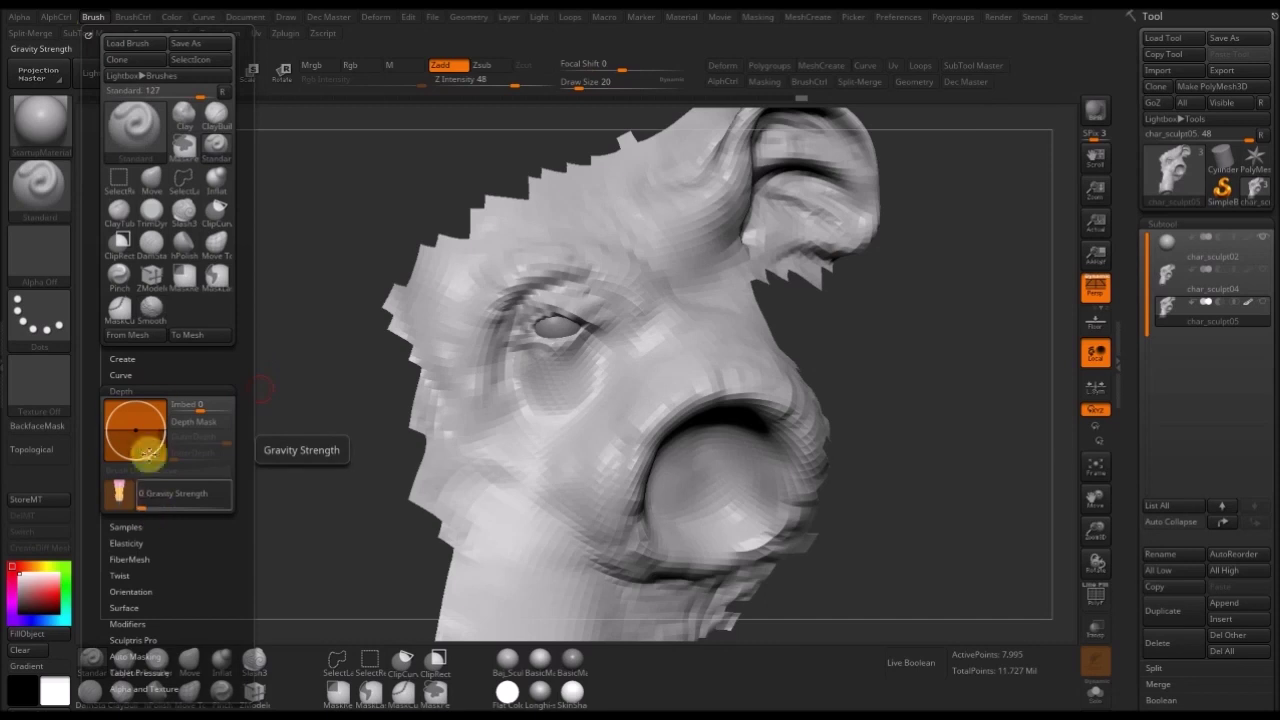
{"action": "left_click_drag", "start_coordinate": [147, 503], "coordinate": [148, 504]}
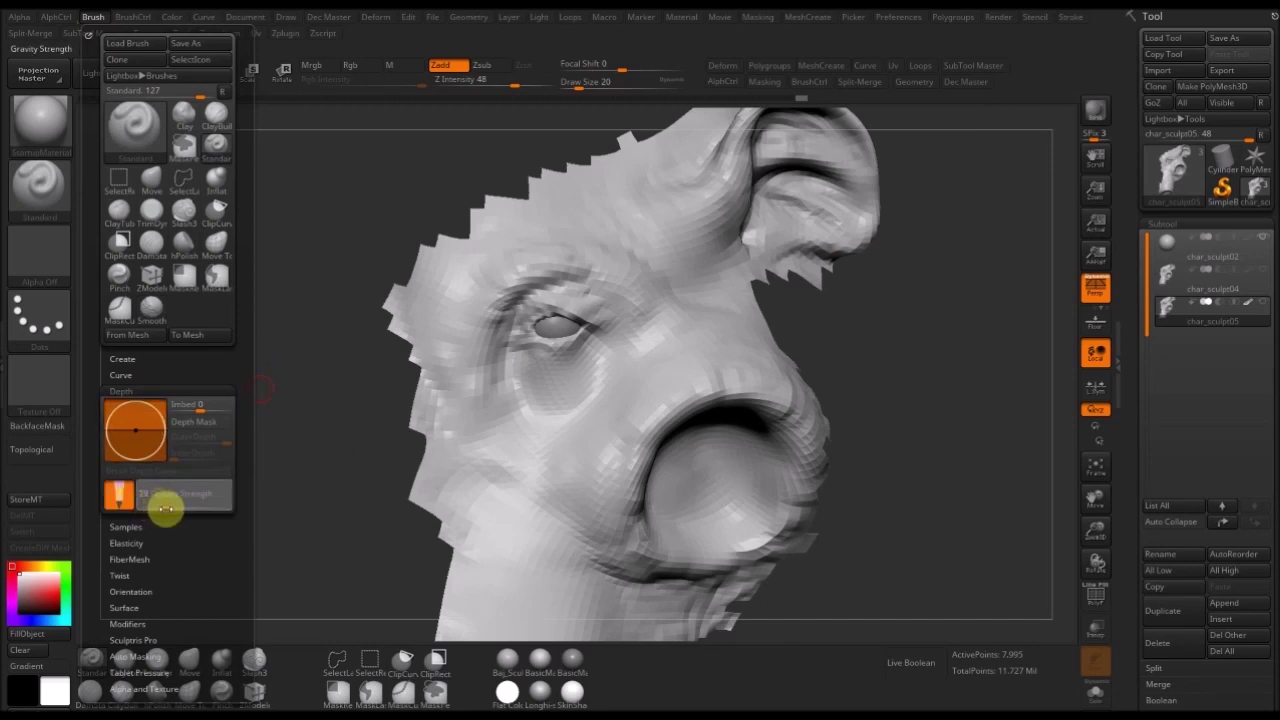
{"action": "mouse_move", "coordinate": [300, 454]}
{"action": "left_mouse_down"}
{"action": "mouse_move", "coordinate": [274, 503]}
{"action": "mouse_move", "coordinate": [652, 398]}
{"action": "mouse_move", "coordinate": [769, 380]}
{"action": "mouse_move", "coordinate": [754, 380]}
{"action": "mouse_move", "coordinate": [730, 330]}
{"action": "left_mouse_up"}
{"action": "left_click", "coordinate": [812, 86]}
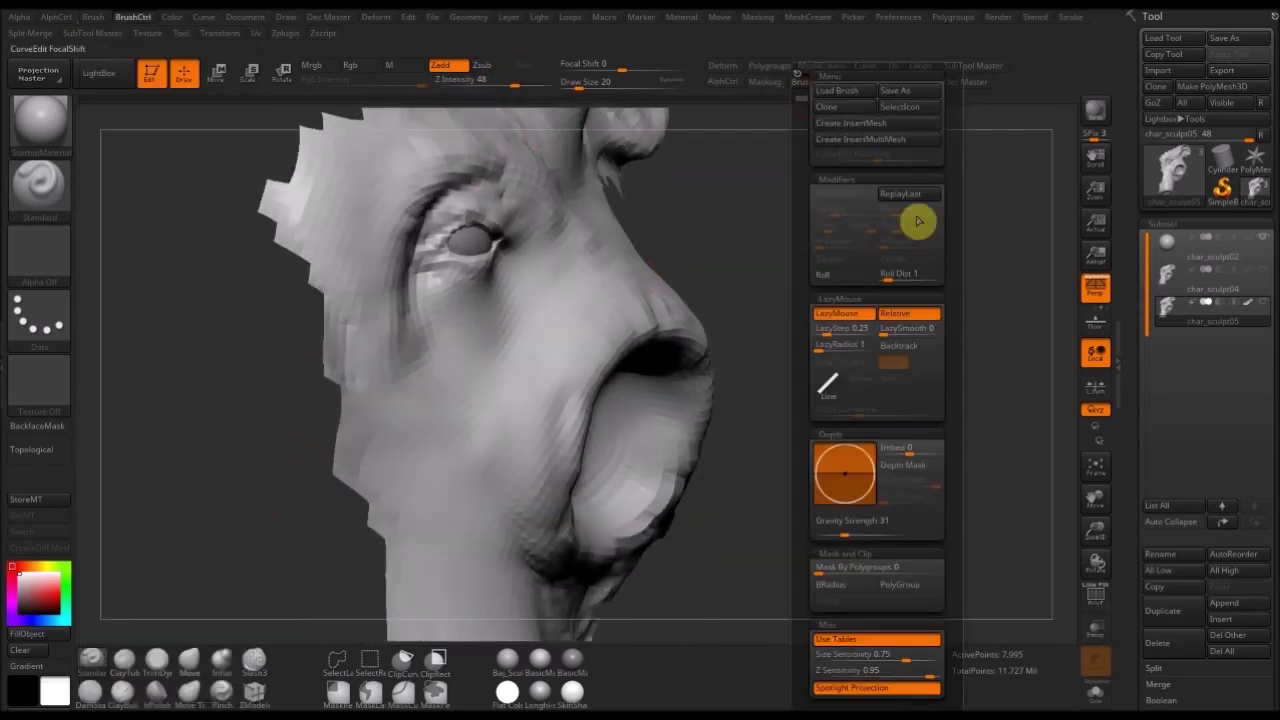
- Draw a horizontal test stroke across the neck of char_sculpt05 at Draw Size 35 and inspect its sag in profile
{"action": "mouse_move", "coordinate": [740, 350]}
{"action": "left_mouse_down"}
{"action": "mouse_move", "coordinate": [820, 317]}
{"action": "mouse_move", "coordinate": [829, 286]}
{"action": "mouse_move", "coordinate": [533, 366]}
{"action": "mouse_move", "coordinate": [496, 394]}
{"action": "mouse_move", "coordinate": [518, 343]}
{"action": "mouse_move", "coordinate": [516, 365]}
{"action": "left_mouse_up"}
{"action": "mouse_move", "coordinate": [767, 397]}
{"action": "left_mouse_down"}
{"action": "mouse_move", "coordinate": [769, 372]}
{"action": "mouse_move", "coordinate": [729, 434]}
{"action": "left_mouse_up"}
{"action": "mouse_move", "coordinate": [863, 425]}
{"action": "left_mouse_down"}
{"action": "mouse_move", "coordinate": [851, 486]}
{"action": "mouse_move", "coordinate": [860, 423]}
{"action": "mouse_move", "coordinate": [846, 474]}
{"action": "mouse_move", "coordinate": [642, 421]}
{"action": "left_mouse_up"}
{"action": "key", "text": "s"}
{"action": "left_click_drag", "start_coordinate": [443, 331], "coordinate": [447, 331]}
{"action": "mouse_move", "coordinate": [443, 327]}
{"action": "left_mouse_down"}
{"action": "mouse_move", "coordinate": [514, 323]}
{"action": "mouse_move", "coordinate": [429, 323]}
{"action": "mouse_move", "coordinate": [515, 318]}
{"action": "left_mouse_up"}
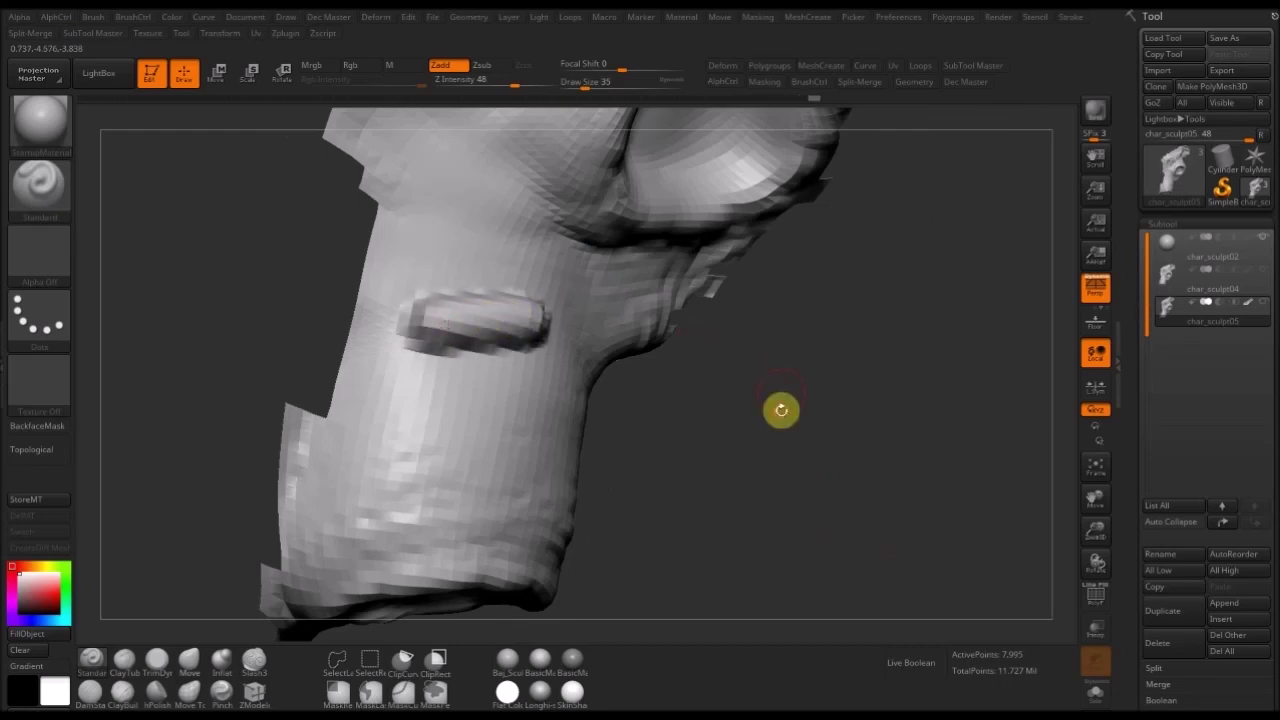
{"action": "mouse_move", "coordinate": [781, 410]}
{"action": "left_mouse_down"}
{"action": "mouse_move", "coordinate": [794, 417]}
{"action": "mouse_move", "coordinate": [783, 417]}
{"action": "left_mouse_up"}
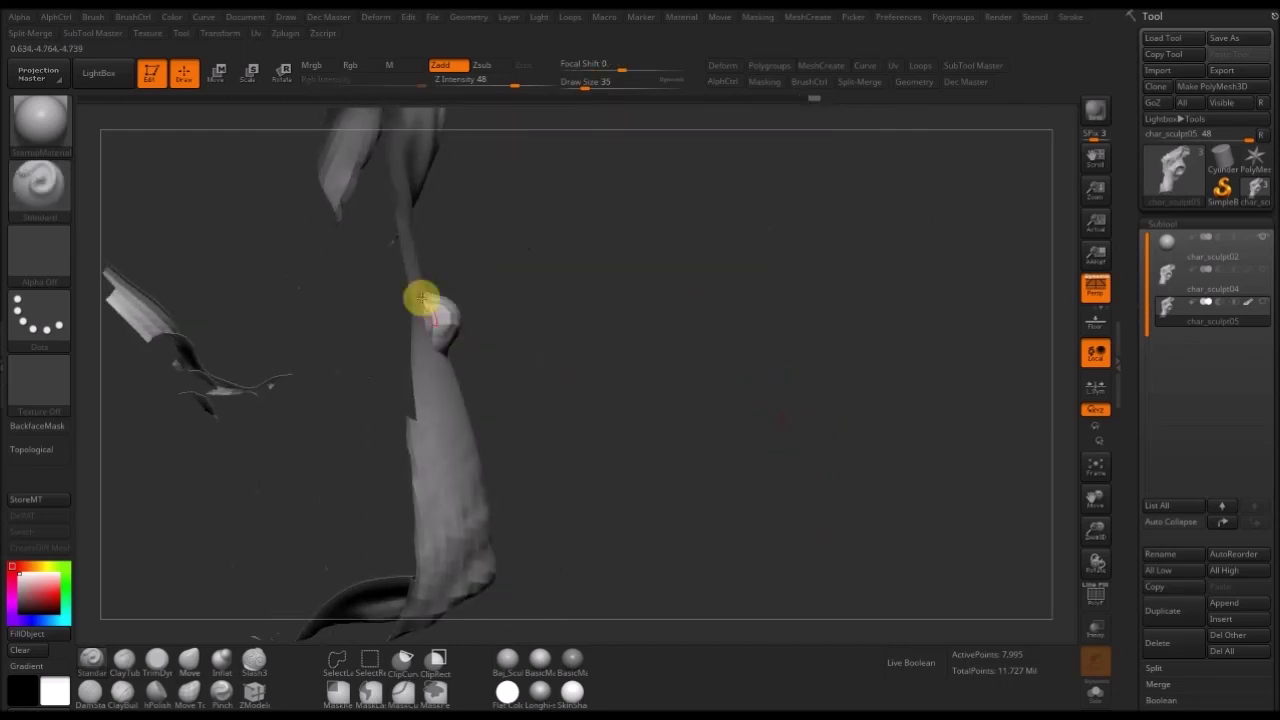
{"action": "left_click_drag", "start_coordinate": [818, 184], "coordinate": [790, 172]}
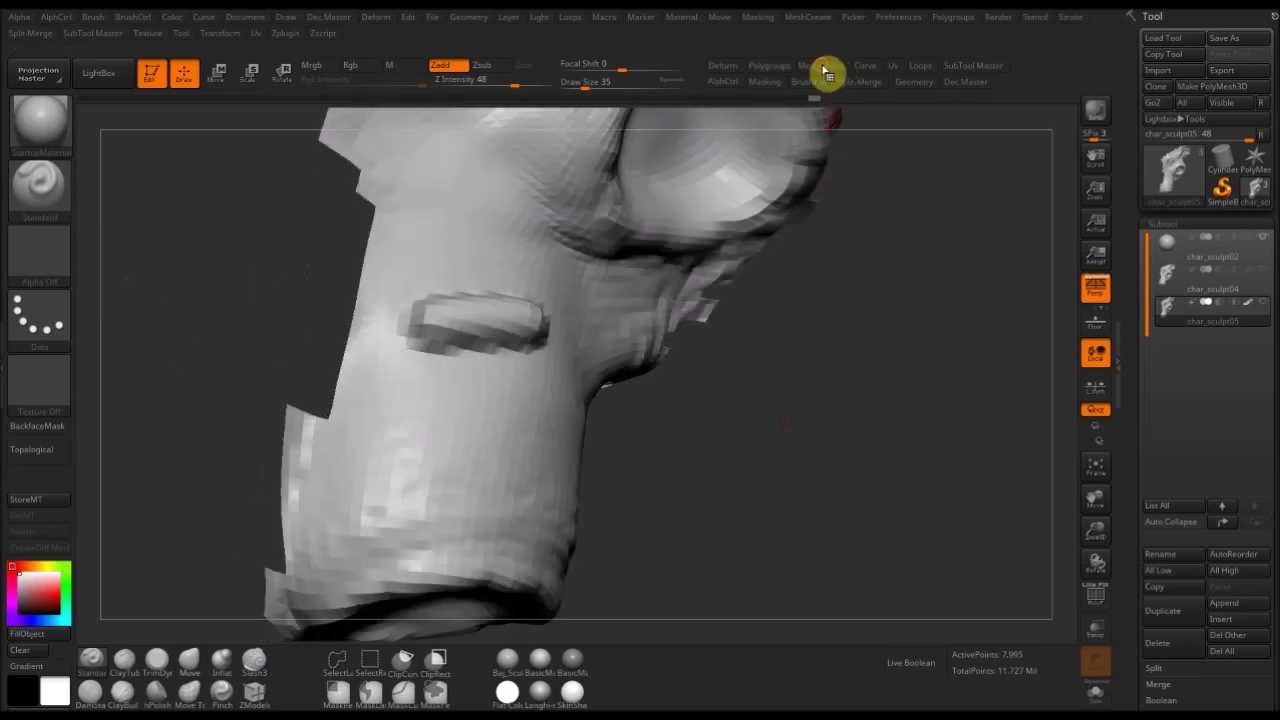
- Draw a second horizontal gravity stroke below the first on the neck and compare both in profile
{"action": "mouse_move", "coordinate": [812, 84]}
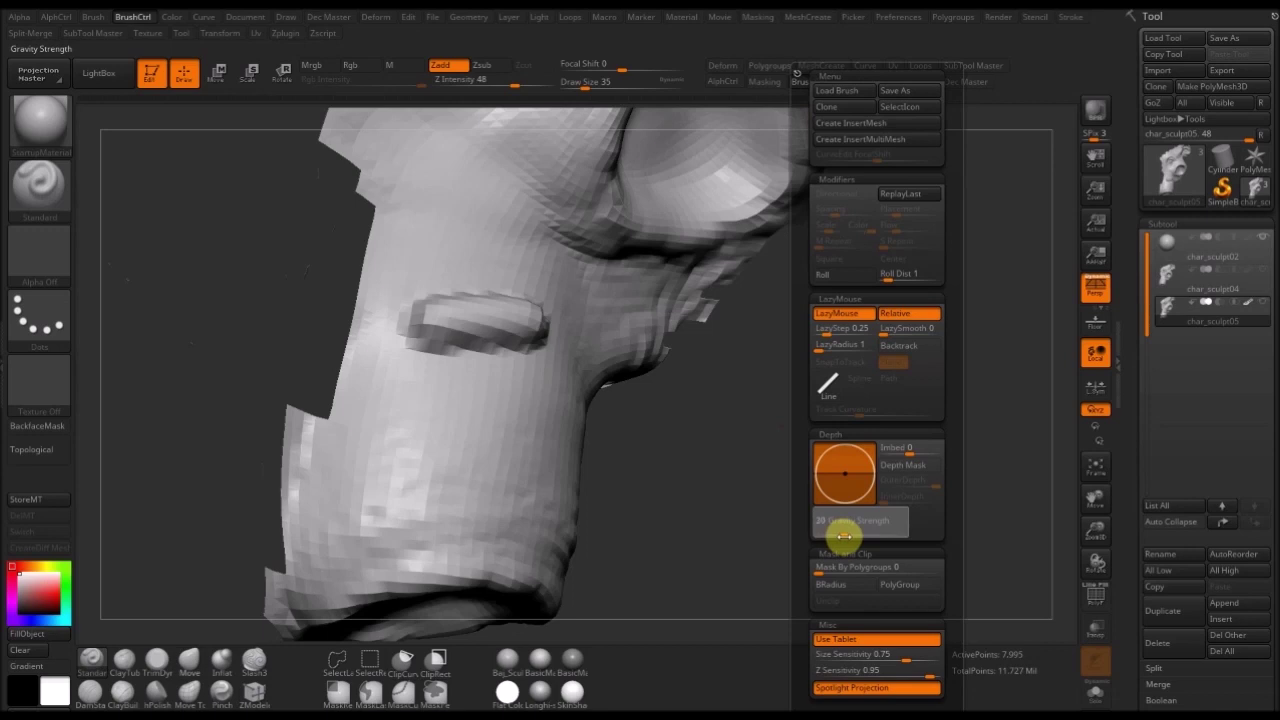
{"action": "left_click_drag", "start_coordinate": [698, 490], "coordinate": [648, 488]}
{"action": "mouse_move", "coordinate": [428, 421]}
{"action": "left_mouse_down"}
{"action": "mouse_move", "coordinate": [546, 411]}
{"action": "mouse_move", "coordinate": [494, 411]}
{"action": "left_mouse_up"}
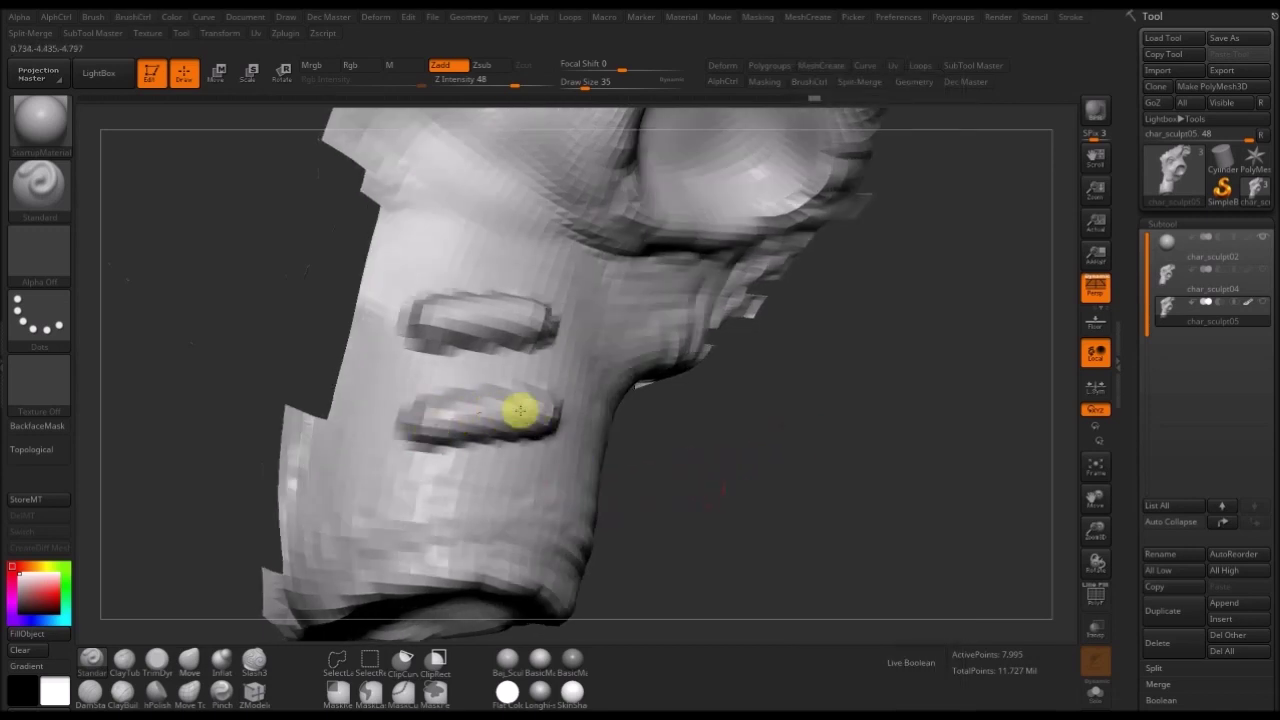
{"action": "mouse_move", "coordinate": [697, 426]}
{"action": "left_mouse_down"}
{"action": "mouse_move", "coordinate": [771, 437]}
{"action": "mouse_move", "coordinate": [680, 449]}
{"action": "mouse_move", "coordinate": [671, 426]}
{"action": "mouse_move", "coordinate": [677, 443]}
{"action": "mouse_move", "coordinate": [659, 431]}
{"action": "left_mouse_up"}
{"action": "left_click_drag", "start_coordinate": [494, 346], "coordinate": [465, 370]}
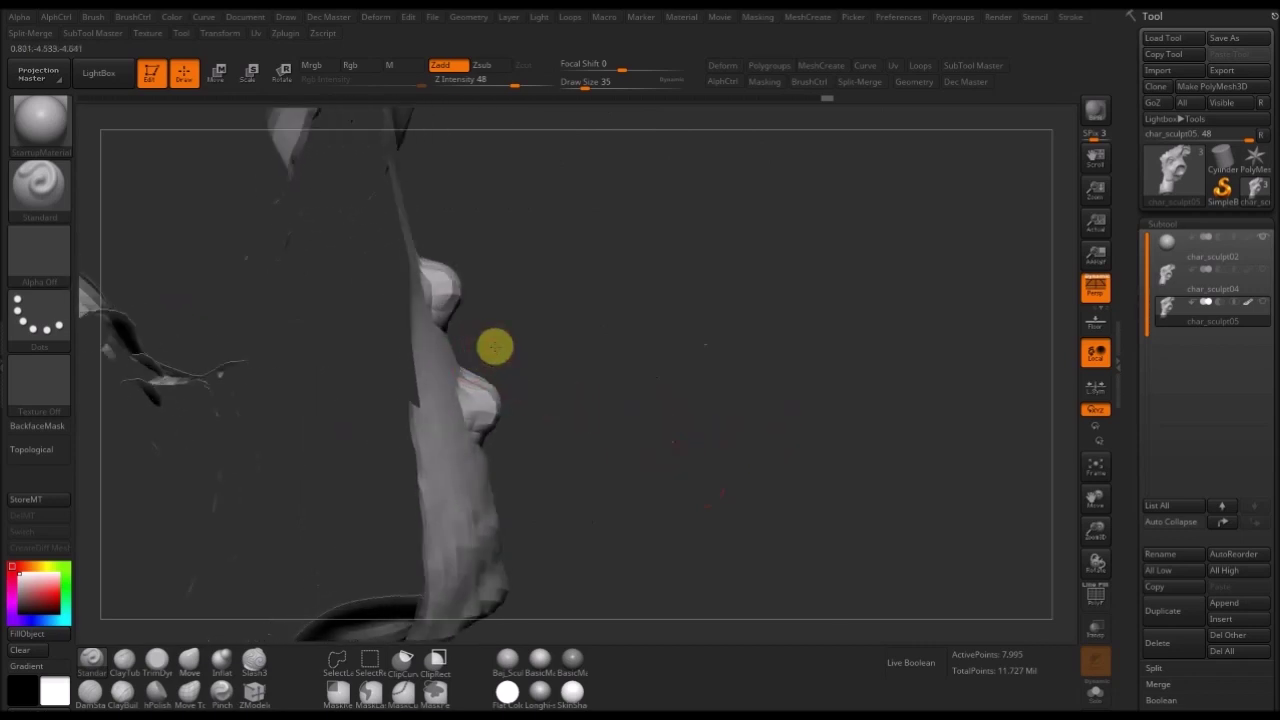
{"action": "left_click_drag", "start_coordinate": [747, 390], "coordinate": [719, 386]}
- Select the char_sculpt04 subtool and draw a test stroke above the neck wrinkles at Draw Size 29 and Gravity Strength 30
{"action": "left_click", "coordinate": [1166, 283]}
{"action": "key", "text": "s"}
{"action": "left_click_drag", "start_coordinate": [467, 323], "coordinate": [464, 323]}
{"action": "left_click", "coordinate": [822, 86]}
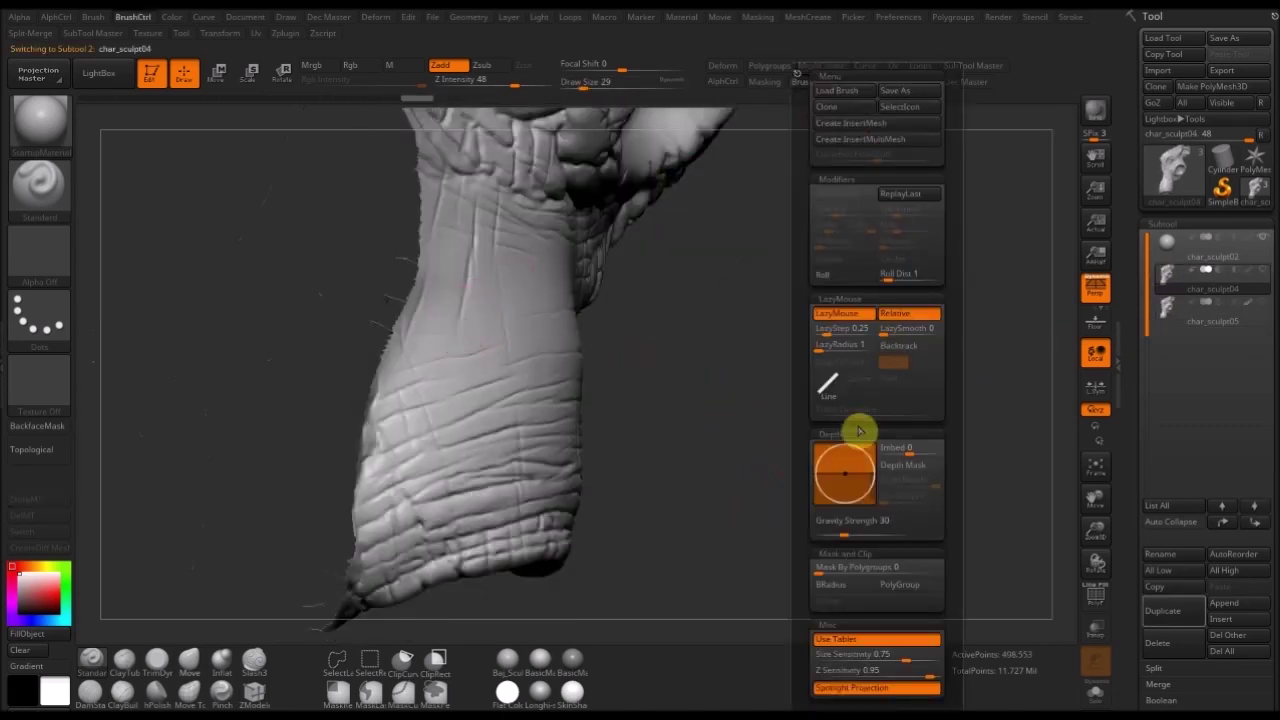
{"action": "left_click_drag", "start_coordinate": [468, 345], "coordinate": [510, 337]}
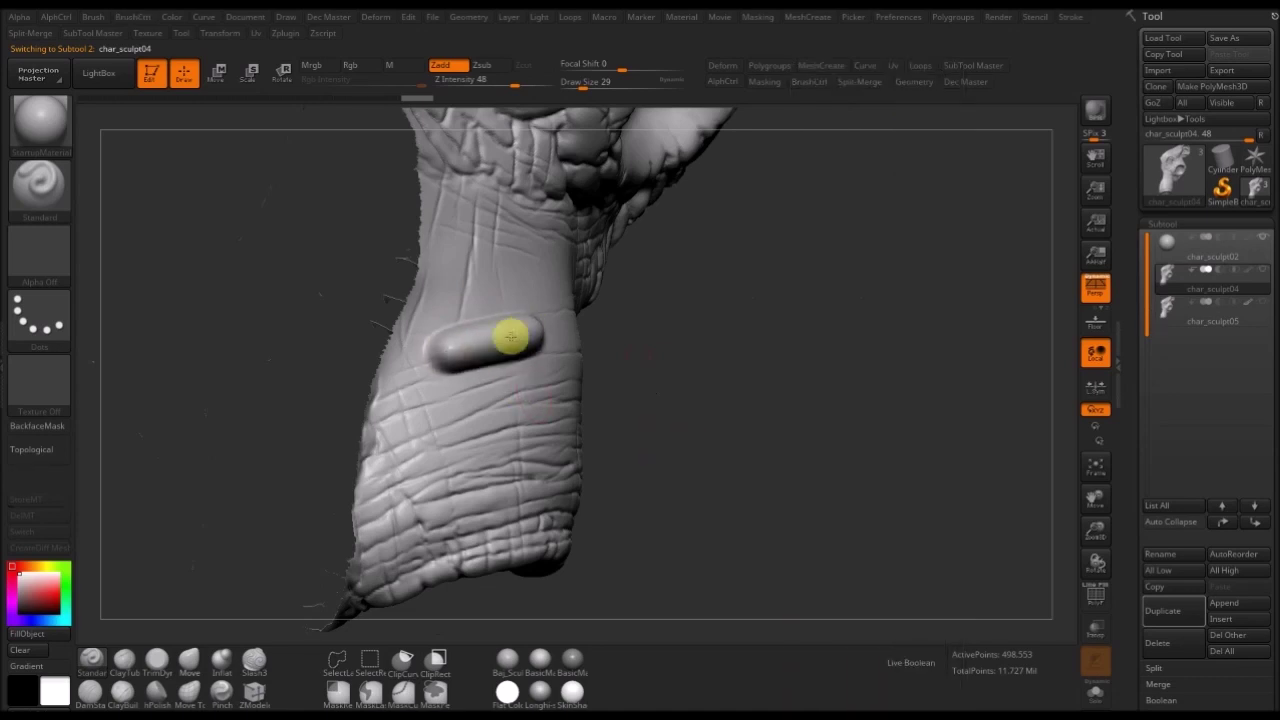
- Try a stroke across the neck wrinkles at Gravity Strength 67 and undo the test strokes on char_sculpt04
{"action": "left_click", "coordinate": [812, 84]}
{"action": "mouse_move", "coordinate": [836, 532]}
{"action": "left_mouse_down"}
{"action": "mouse_move", "coordinate": [900, 532]}
{"action": "mouse_move", "coordinate": [887, 536]}
{"action": "left_mouse_up"}
{"action": "mouse_move", "coordinate": [471, 423]}
{"action": "left_mouse_down", "text": "shift"}
{"action": "mouse_move", "coordinate": [457, 417]}
{"action": "mouse_move", "coordinate": [535, 402]}
{"action": "left_mouse_up", "text": "shift"}
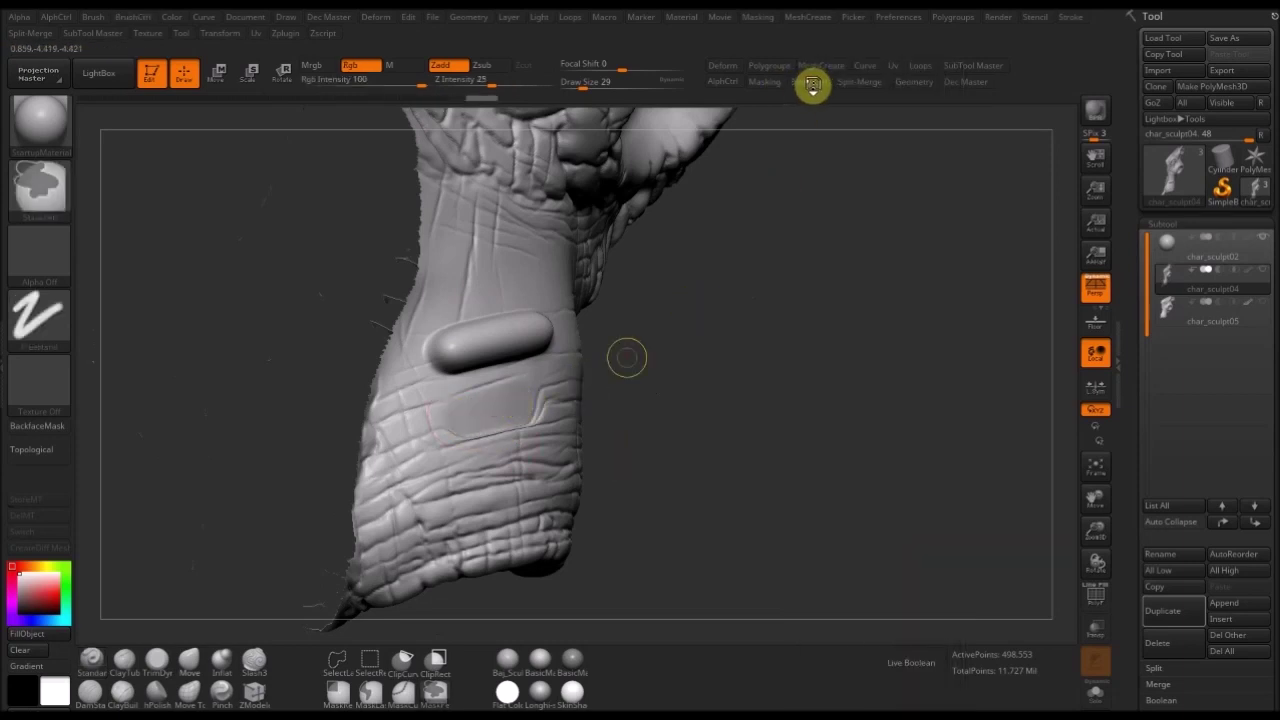
{"action": "left_click", "coordinate": [812, 86]}
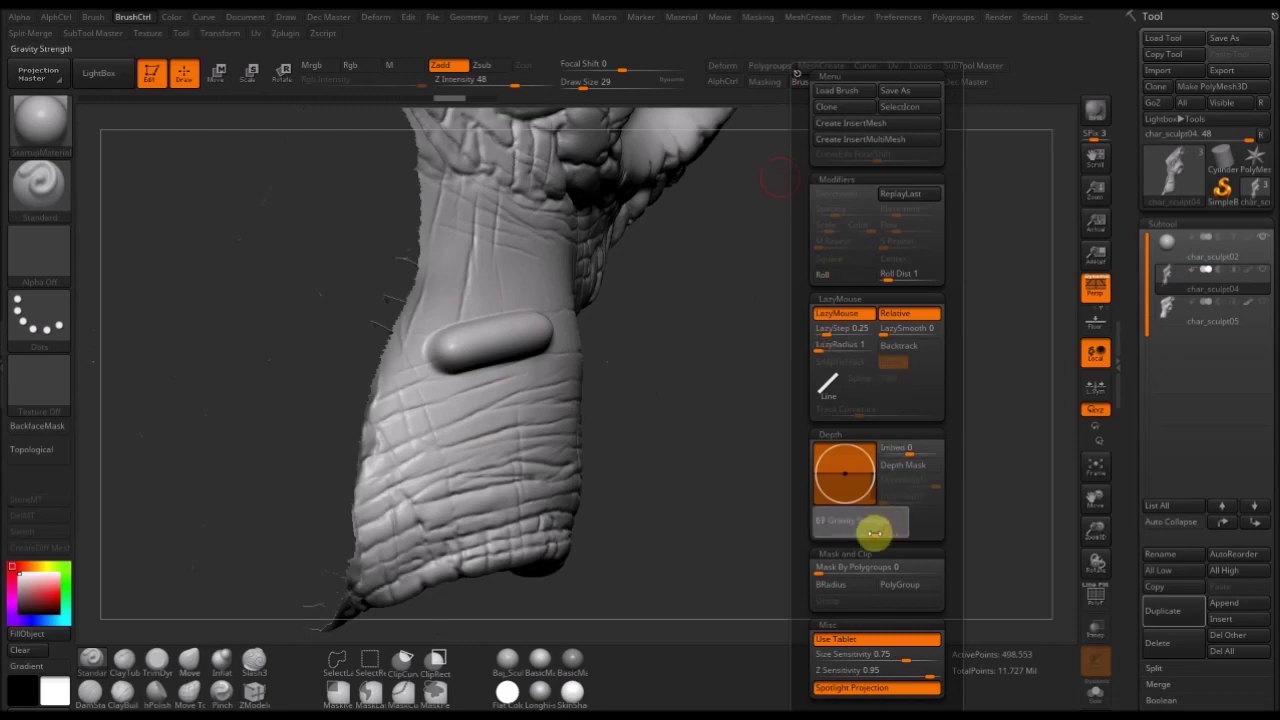
{"action": "left_click_drag", "start_coordinate": [443, 414], "coordinate": [572, 380]}
{"action": "mouse_move", "coordinate": [700, 376]}
{"action": "left_mouse_down"}
{"action": "mouse_move", "coordinate": [734, 366]}
{"action": "mouse_move", "coordinate": [609, 374]}
{"action": "mouse_move", "coordinate": [726, 363]}
{"action": "mouse_move", "coordinate": [717, 403]}
{"action": "mouse_move", "coordinate": [653, 465]}
{"action": "left_mouse_up"}
{"action": "key", "text": "ctrl+z"}
{"action": "key", "text": "ctrl+z"}
{"action": "mouse_move", "coordinate": [831, 430]}
{"action": "left_mouse_down"}
{"action": "mouse_move", "coordinate": [817, 446]}
{"action": "mouse_move", "coordinate": [983, 363]}
{"action": "left_mouse_up"}
- Select the char_sculpt05 subtool and set the brush's Gravity Strength to 38
{"action": "left_click", "coordinate": [1165, 312]}
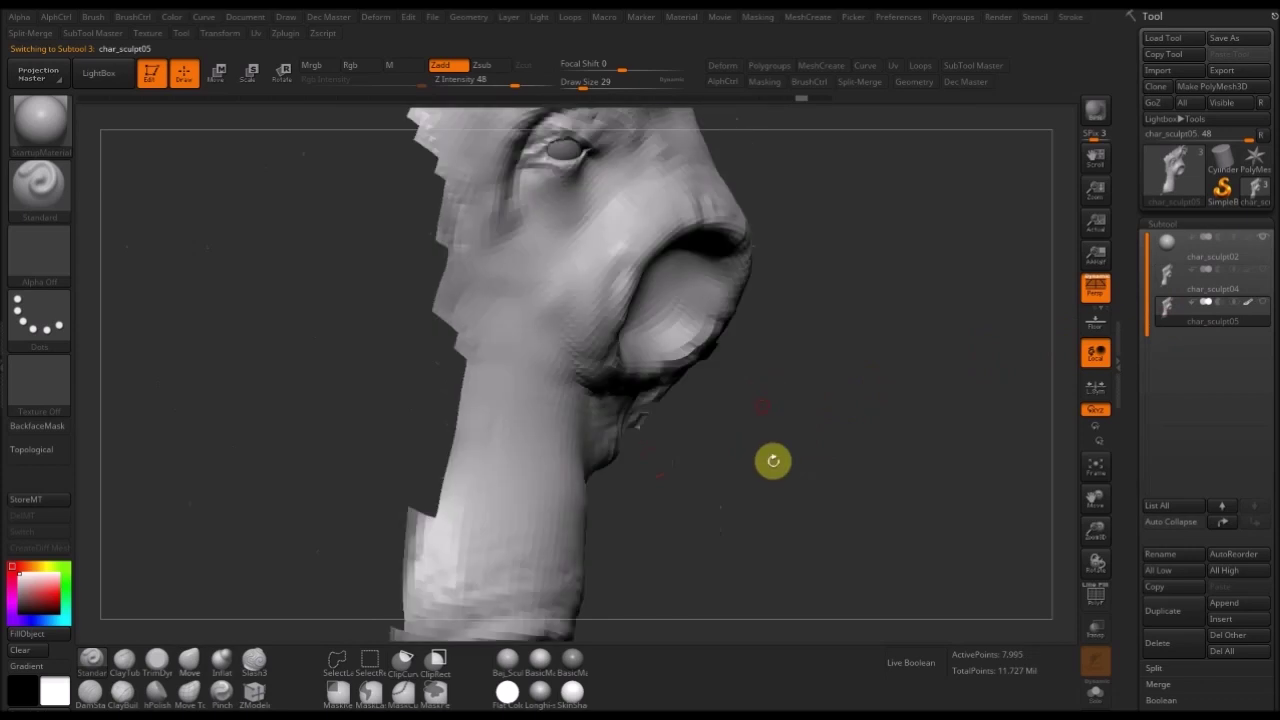
{"action": "left_click_drag", "start_coordinate": [773, 461], "coordinate": [790, 400]}
{"action": "left_click", "coordinate": [814, 80]}
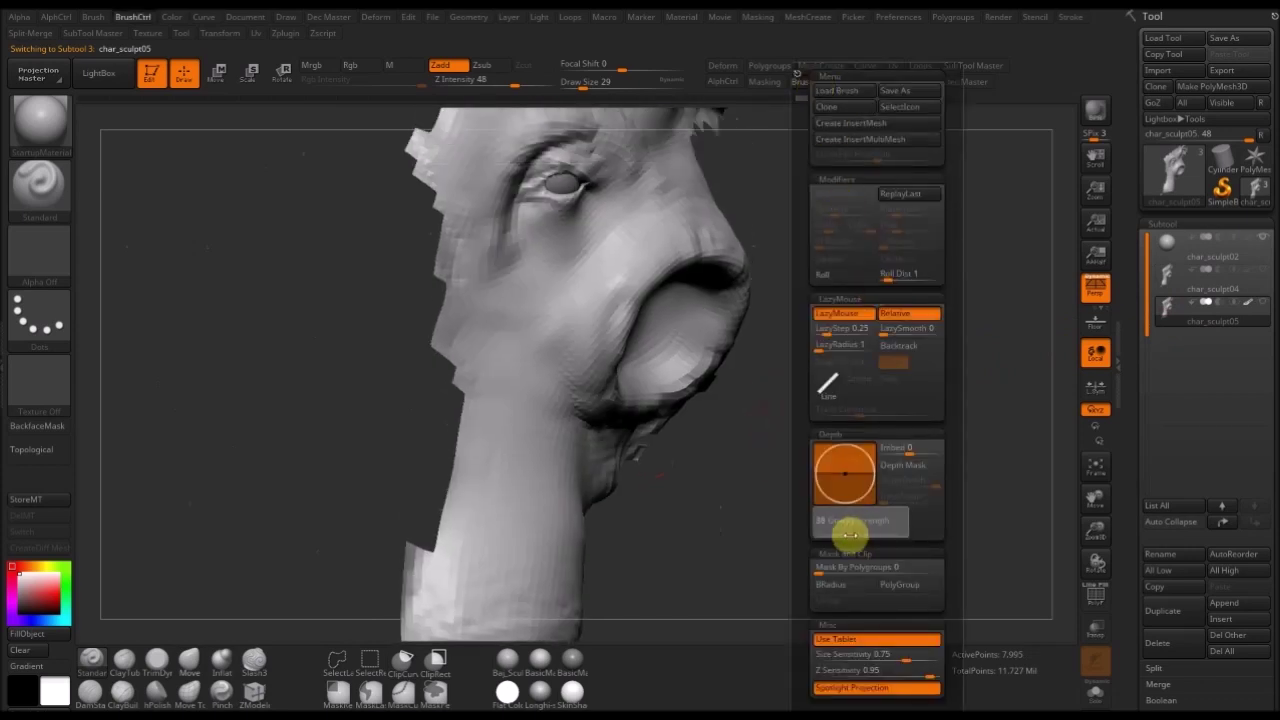
{"action": "mouse_move", "coordinate": [863, 306]}
{"action": "left_mouse_down"}
{"action": "mouse_move", "coordinate": [814, 431]}
{"action": "mouse_move", "coordinate": [923, 486]}
{"action": "mouse_move", "coordinate": [906, 486]}
{"action": "mouse_move", "coordinate": [940, 311]}
{"action": "mouse_move", "coordinate": [760, 345]}
{"action": "left_mouse_up"}
- Set Z Intensity to 26 and sculpt a sagging fold under the eye at Draw Size 37
{"action": "left_click_drag", "start_coordinate": [488, 352], "coordinate": [502, 374]}
{"action": "key", "text": "ctrl+z"}
{"action": "left_click_drag", "start_coordinate": [515, 81], "coordinate": [493, 86]}
{"action": "key", "text": "Return"}
{"action": "key", "text": "s"}
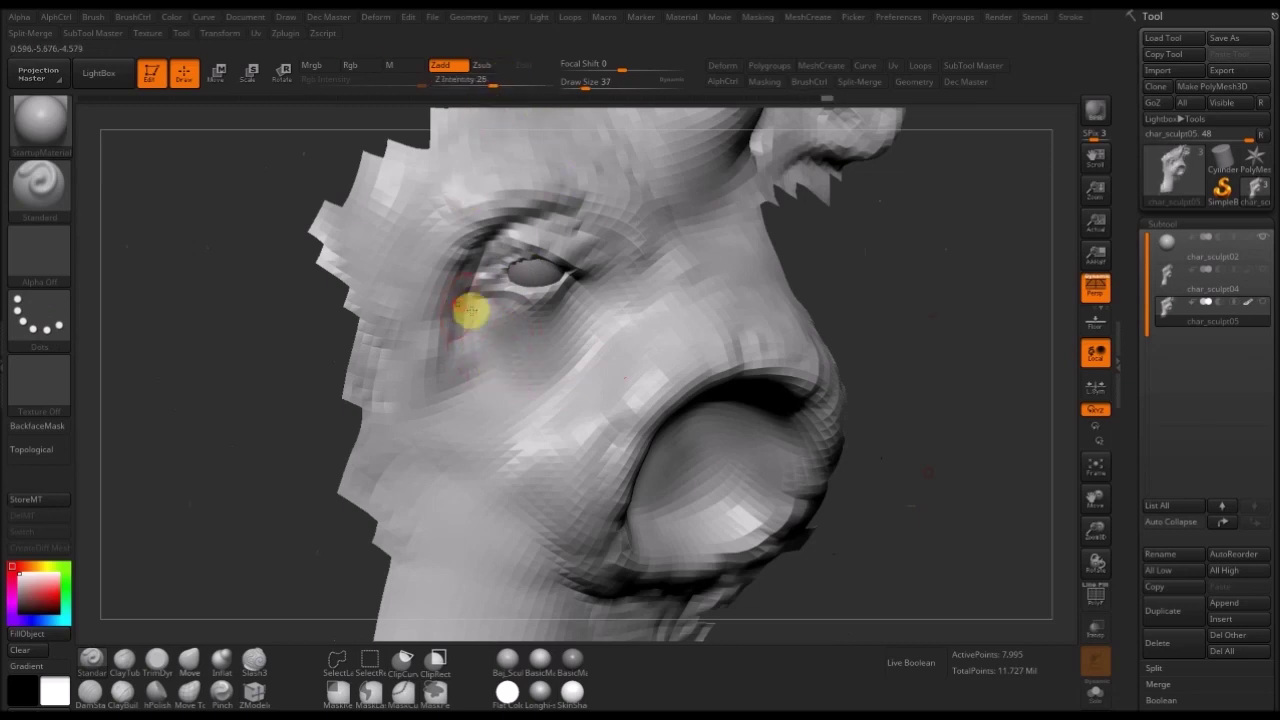
{"action": "left_click_drag", "start_coordinate": [495, 352], "coordinate": [506, 370]}
{"action": "left_click_drag", "start_coordinate": [918, 260], "coordinate": [812, 288]}
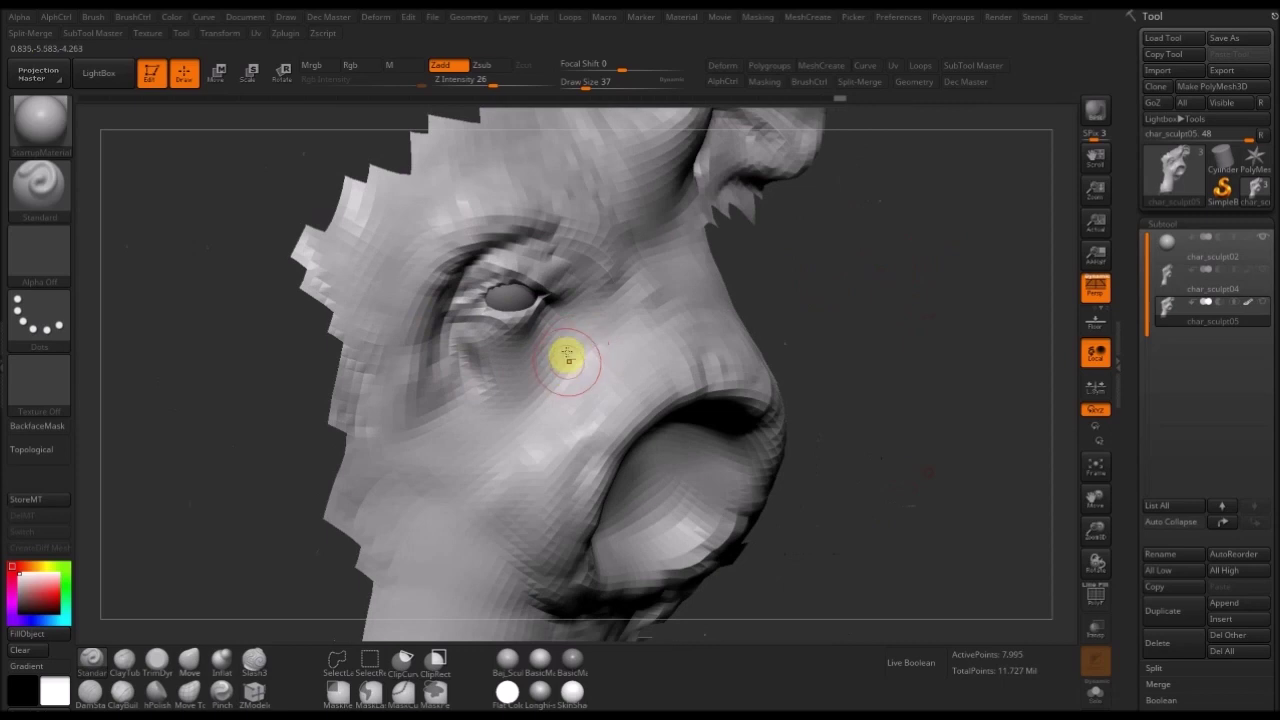
- Build up the drooping bag under the eye with the Standard brush at Draw Size 41 and smooth it
{"action": "key", "text": "b"}
{"action": "key", "text": "s"}
{"action": "key", "text": "t"}
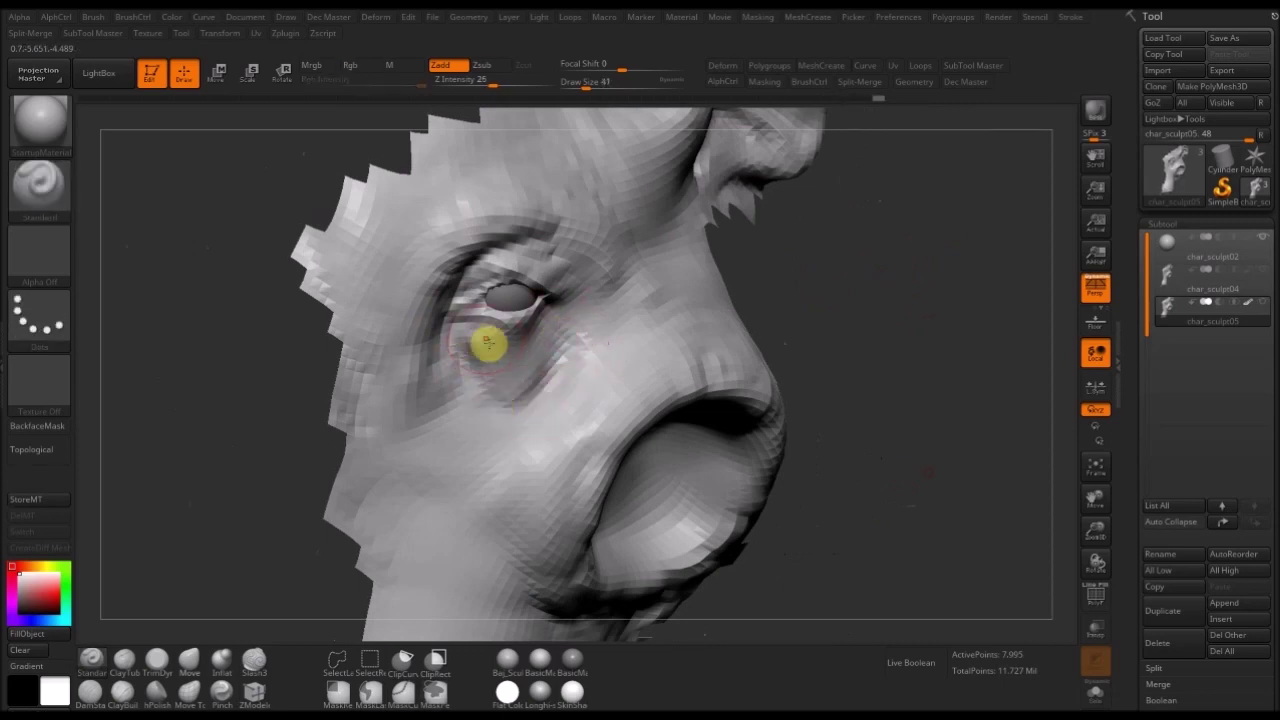
{"action": "mouse_move", "coordinate": [458, 347]}
{"action": "left_mouse_down"}
{"action": "mouse_move", "coordinate": [480, 360]}
{"action": "mouse_move", "coordinate": [463, 351]}
{"action": "left_mouse_up"}
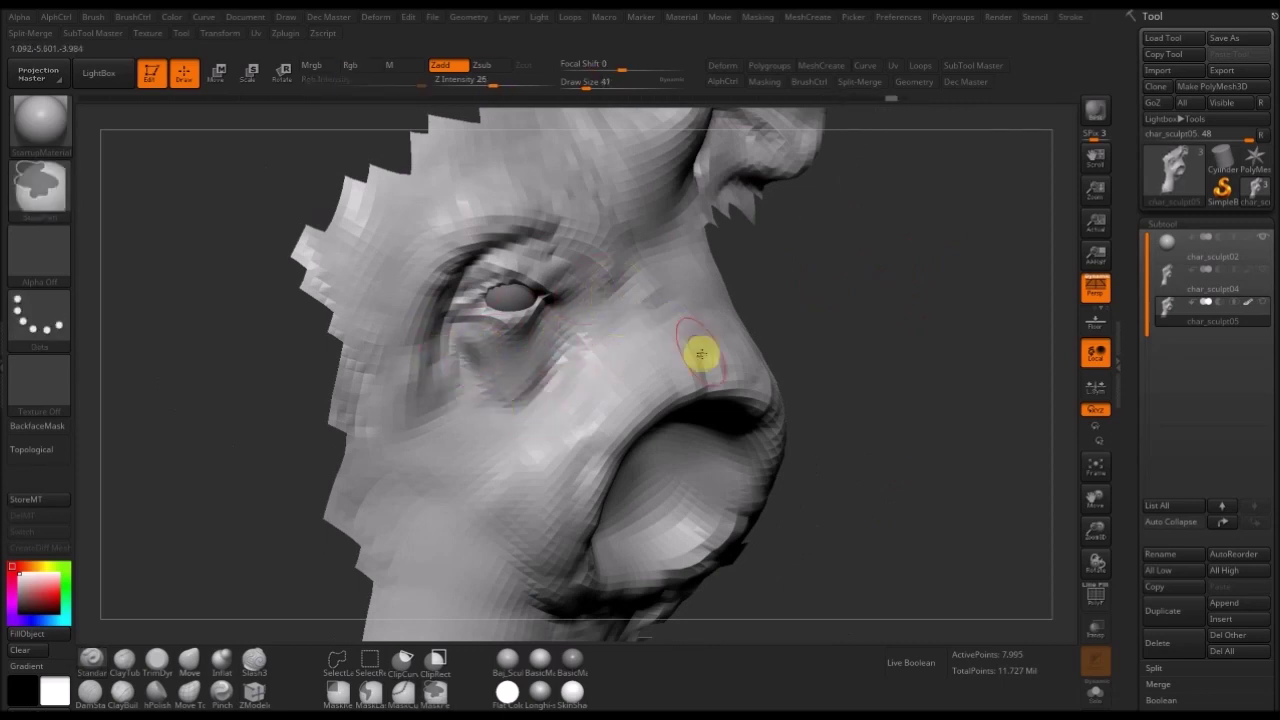
{"action": "left_click_drag", "start_coordinate": [506, 79], "coordinate": [515, 78], "text": "shift"}
{"action": "mouse_move", "coordinate": [487, 360]}
{"action": "left_mouse_down", "text": "shift"}
{"action": "mouse_move", "coordinate": [457, 360]}
{"action": "mouse_move", "coordinate": [472, 350]}
{"action": "left_mouse_up", "text": "shift"}
{"action": "left_click_drag", "start_coordinate": [861, 290], "coordinate": [775, 300]}
{"action": "key", "text": "s"}
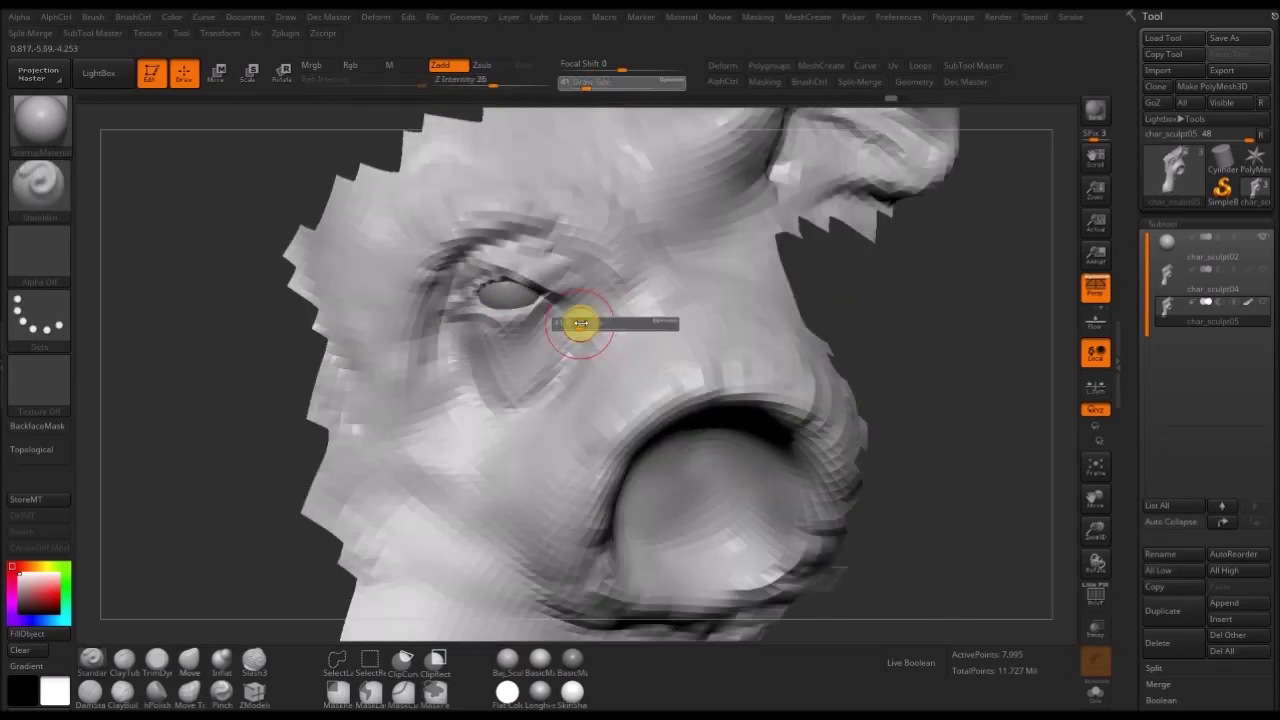
{"action": "mouse_move", "coordinate": [218, 550]}
{"action": "left_mouse_down"}
{"action": "mouse_move", "coordinate": [220, 534]}
{"action": "mouse_move", "coordinate": [300, 515]}
{"action": "left_mouse_up"}
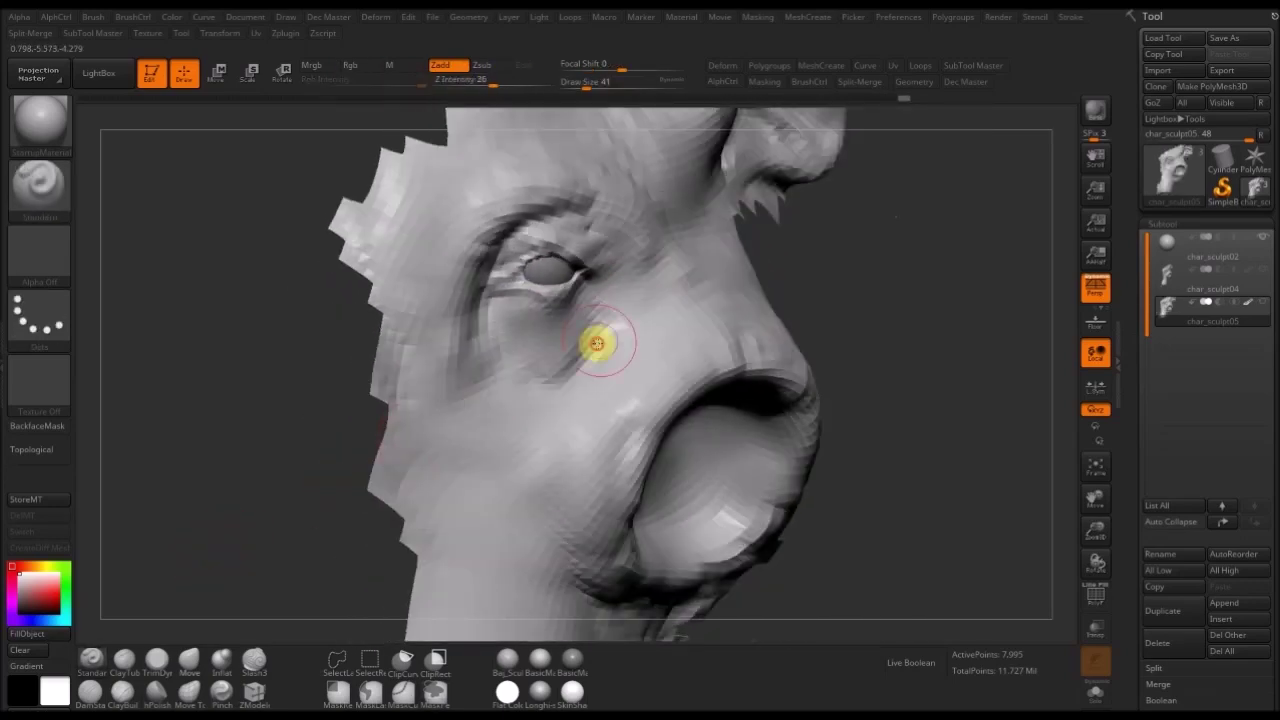
- Sculpt a heavier brow above the inner eye at Z Intensity 18, using Draw Sizes 62 and 41
{"action": "mouse_move", "coordinate": [870, 230]}
{"action": "left_mouse_down"}
{"action": "mouse_move", "coordinate": [794, 360]}
{"action": "mouse_move", "coordinate": [803, 369]}
{"action": "mouse_move", "coordinate": [780, 369]}
{"action": "mouse_move", "coordinate": [787, 361]}
{"action": "mouse_move", "coordinate": [737, 380]}
{"action": "left_mouse_up"}
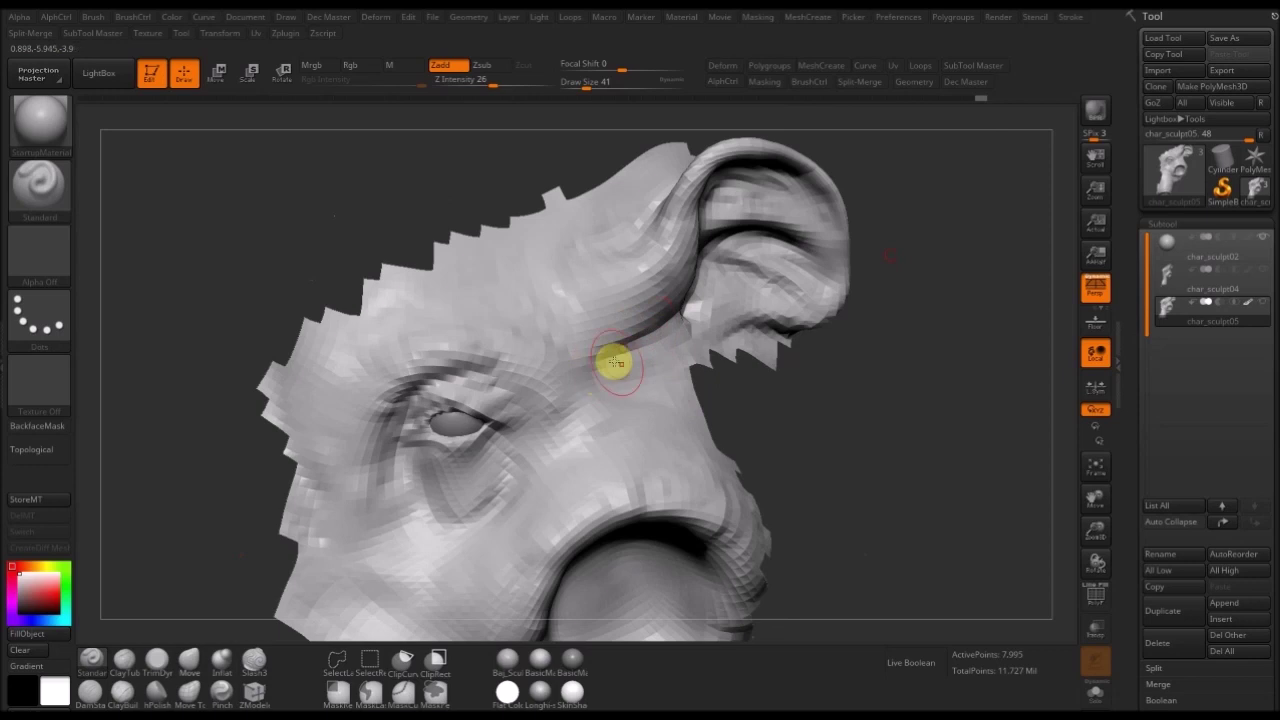
{"action": "mouse_move", "coordinate": [883, 423]}
{"action": "left_mouse_down"}
{"action": "mouse_move", "coordinate": [791, 394]}
{"action": "mouse_move", "coordinate": [874, 400]}
{"action": "mouse_move", "coordinate": [832, 397]}
{"action": "left_mouse_up"}
{"action": "key", "text": "s"}
{"action": "left_click_drag", "start_coordinate": [536, 377], "coordinate": [539, 377]}
{"action": "left_click", "coordinate": [484, 83]}
{"action": "left_click_drag", "start_coordinate": [420, 196], "coordinate": [446, 204]}
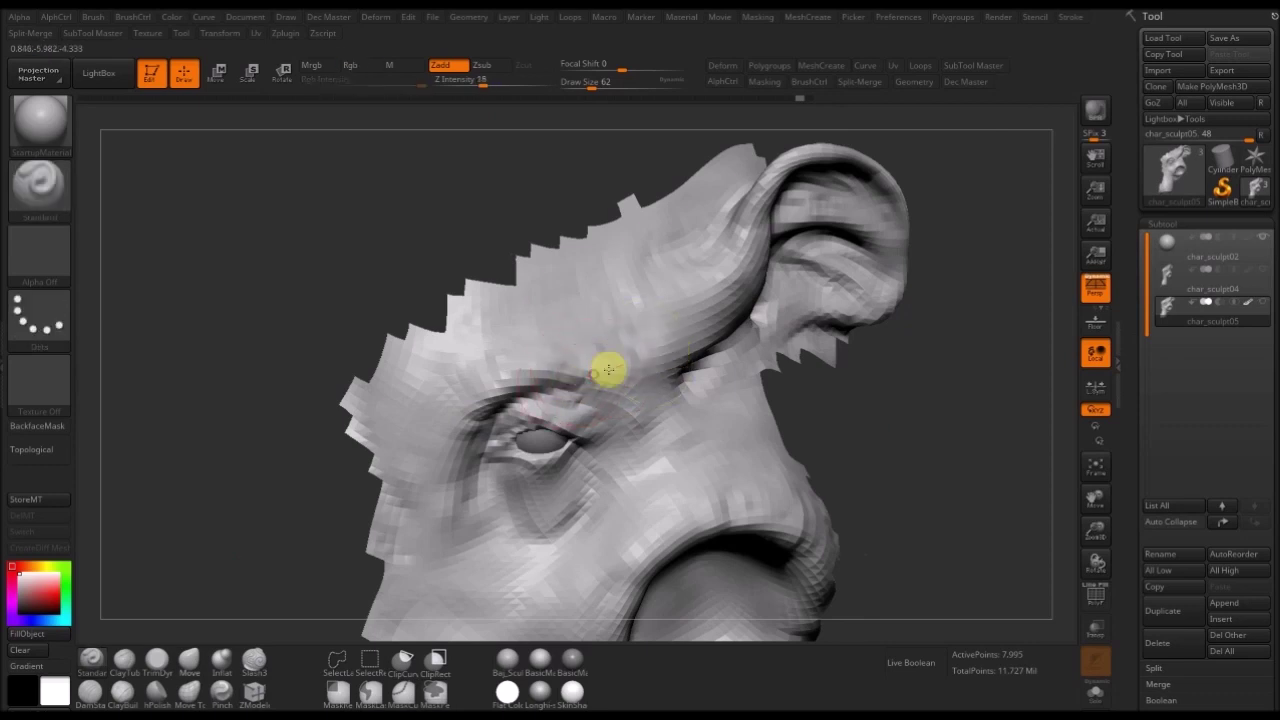
{"action": "left_click_drag", "start_coordinate": [608, 370], "coordinate": [622, 367]}
{"action": "key", "text": "s"}
{"action": "left_click_drag", "start_coordinate": [639, 366], "coordinate": [634, 366]}
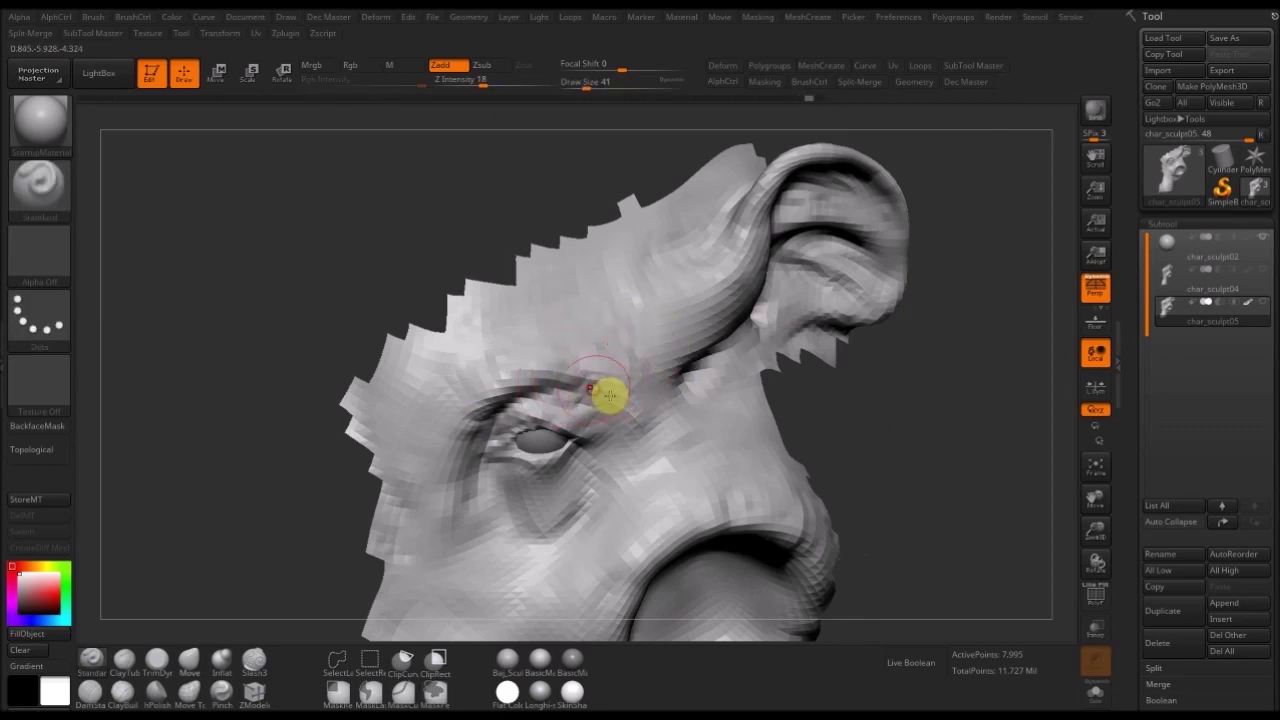
- Reinforce the fold between brow and nose with the ClayBuildup brush at Draw Size 46 and smooth it
{"action": "mouse_move", "coordinate": [934, 386]}
{"action": "left_mouse_down", "text": "alt"}
{"action": "mouse_move", "coordinate": [888, 357]}
{"action": "mouse_move", "coordinate": [873, 389]}
{"action": "left_mouse_up", "text": "alt"}
{"action": "key", "text": "b"}
{"action": "key", "text": "c"}
{"action": "key", "text": "b"}
{"action": "left_click_drag", "start_coordinate": [748, 357], "coordinate": [727, 368]}
{"action": "key", "text": "s"}
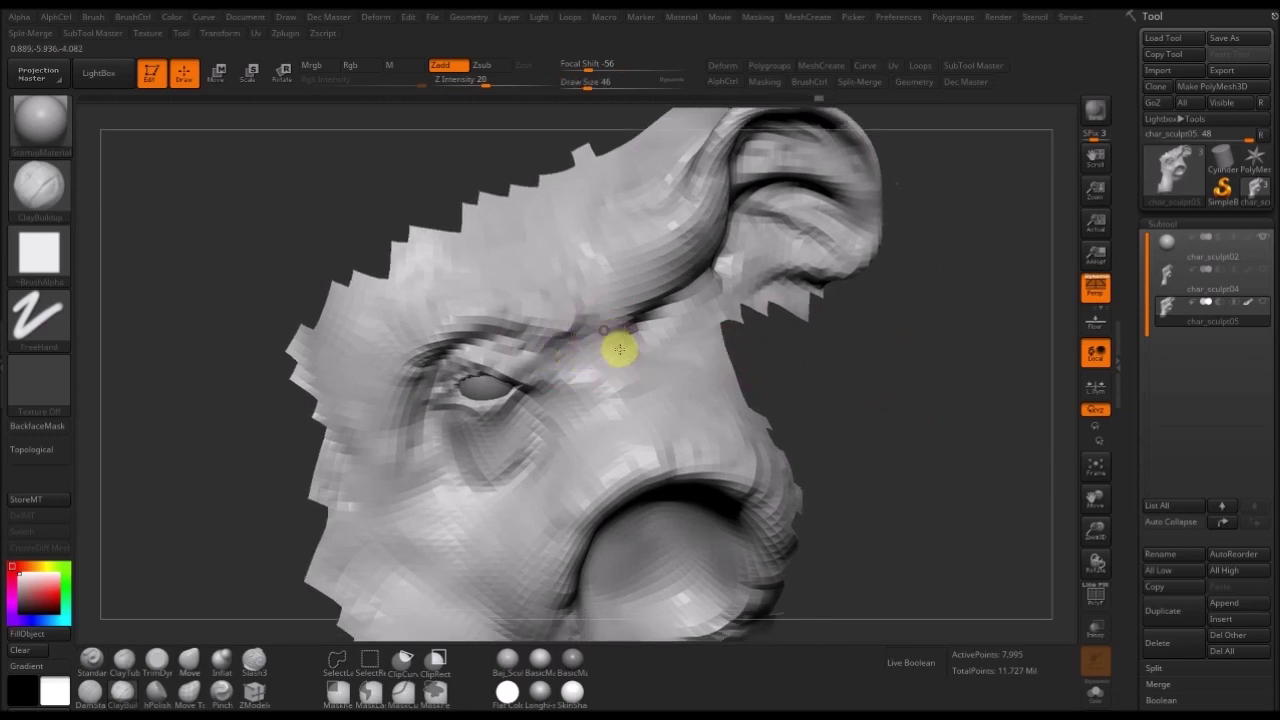
{"action": "left_click_drag", "start_coordinate": [689, 348], "coordinate": [633, 362]}
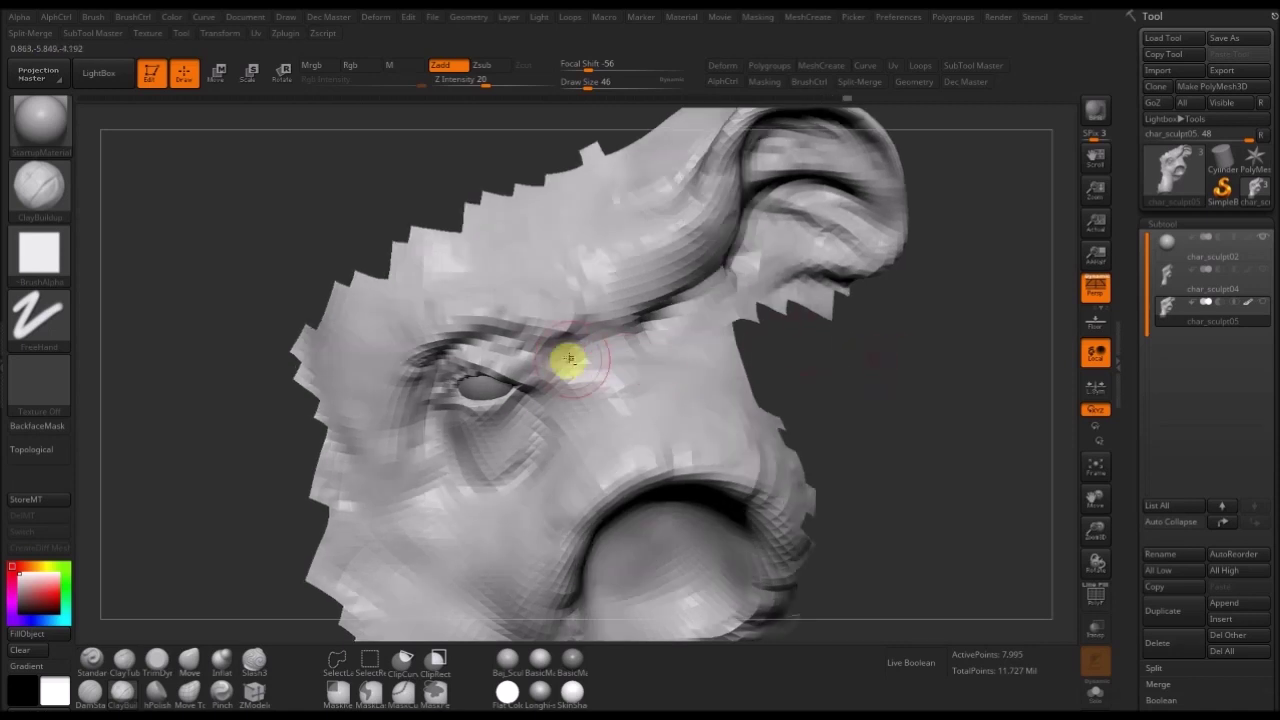
{"action": "key", "text": "shift"}
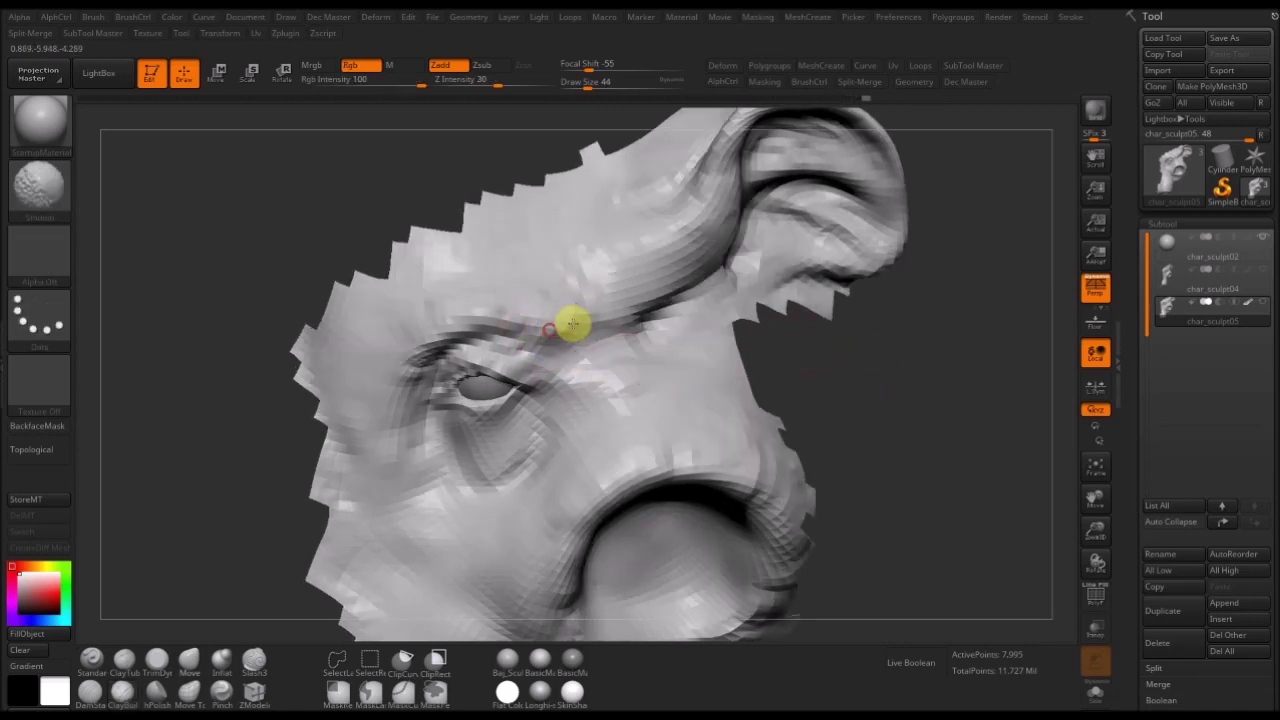
{"action": "left_click_drag", "start_coordinate": [593, 322], "coordinate": [560, 348], "text": "shift"}
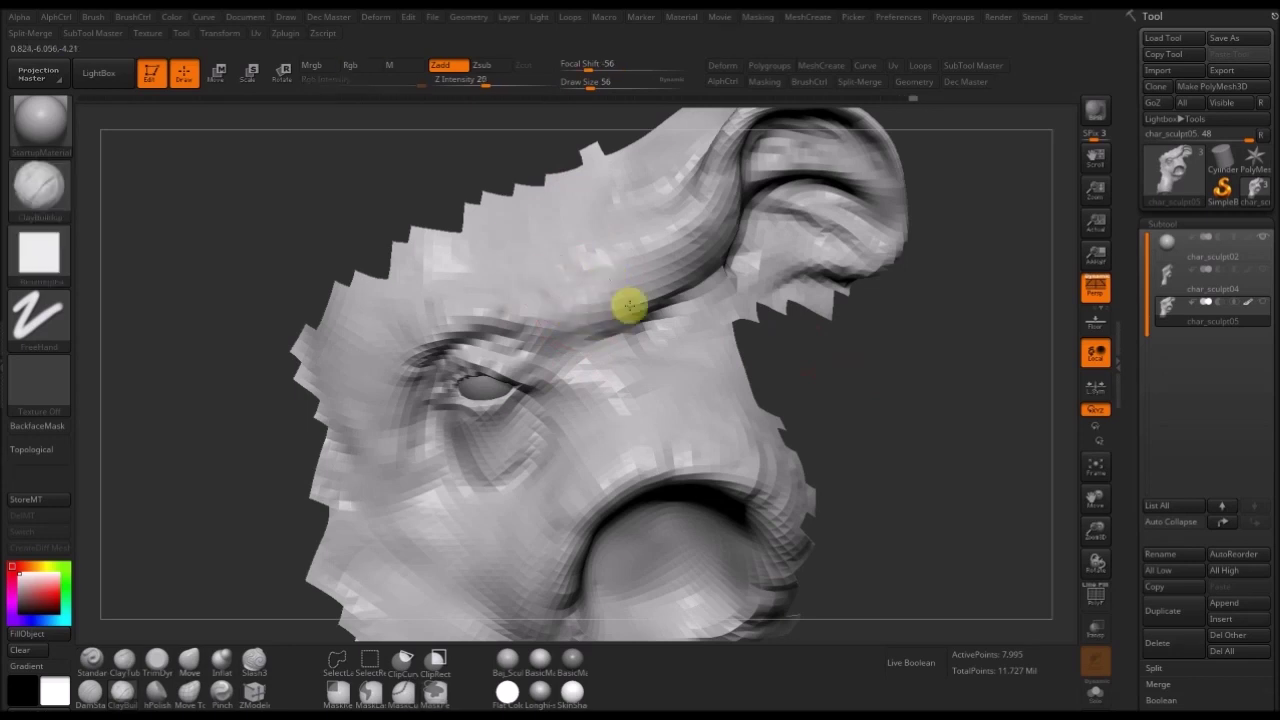
- Refine the brow ridge with the Standard brush at Draw Size 56 and smooth the area above the nose
{"action": "key", "text": "b"}
{"action": "key", "text": "s"}
{"action": "key", "text": "t"}
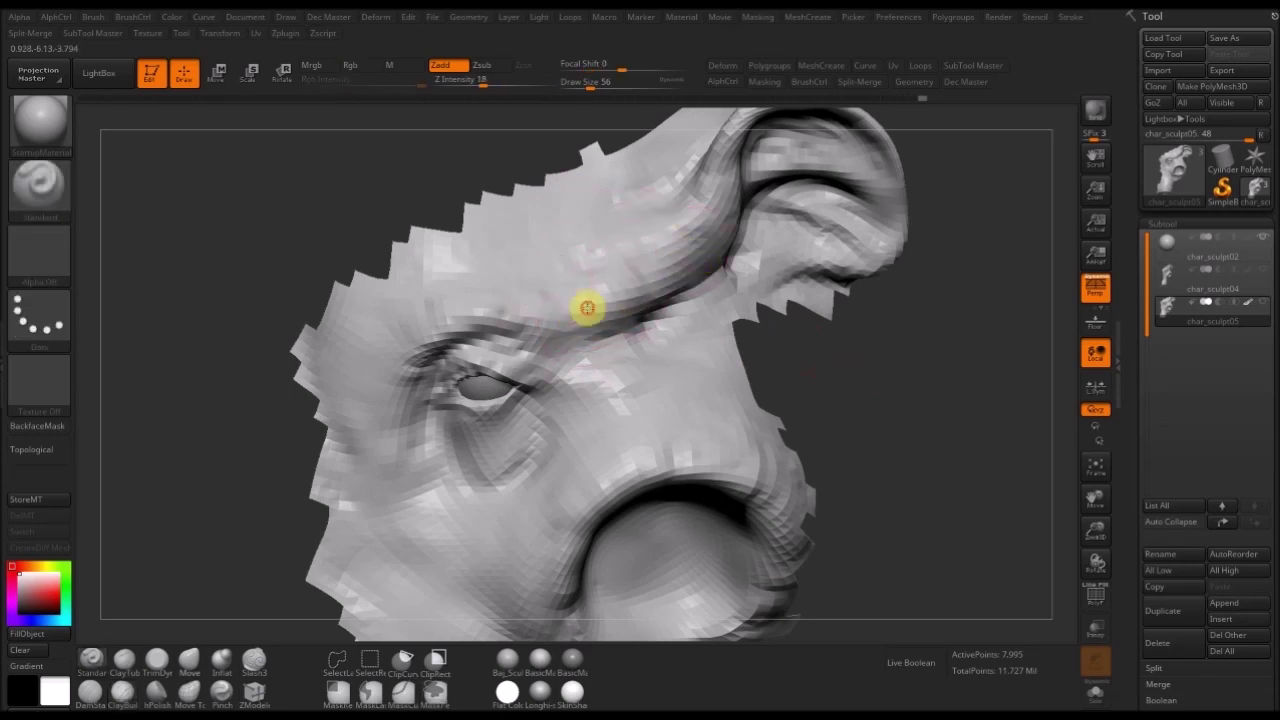
{"action": "key", "text": "shift"}
{"action": "left_click_drag", "start_coordinate": [621, 314], "coordinate": [612, 320], "text": "shift"}
{"action": "left_click_drag", "start_coordinate": [990, 411], "coordinate": [980, 366], "text": "alt"}
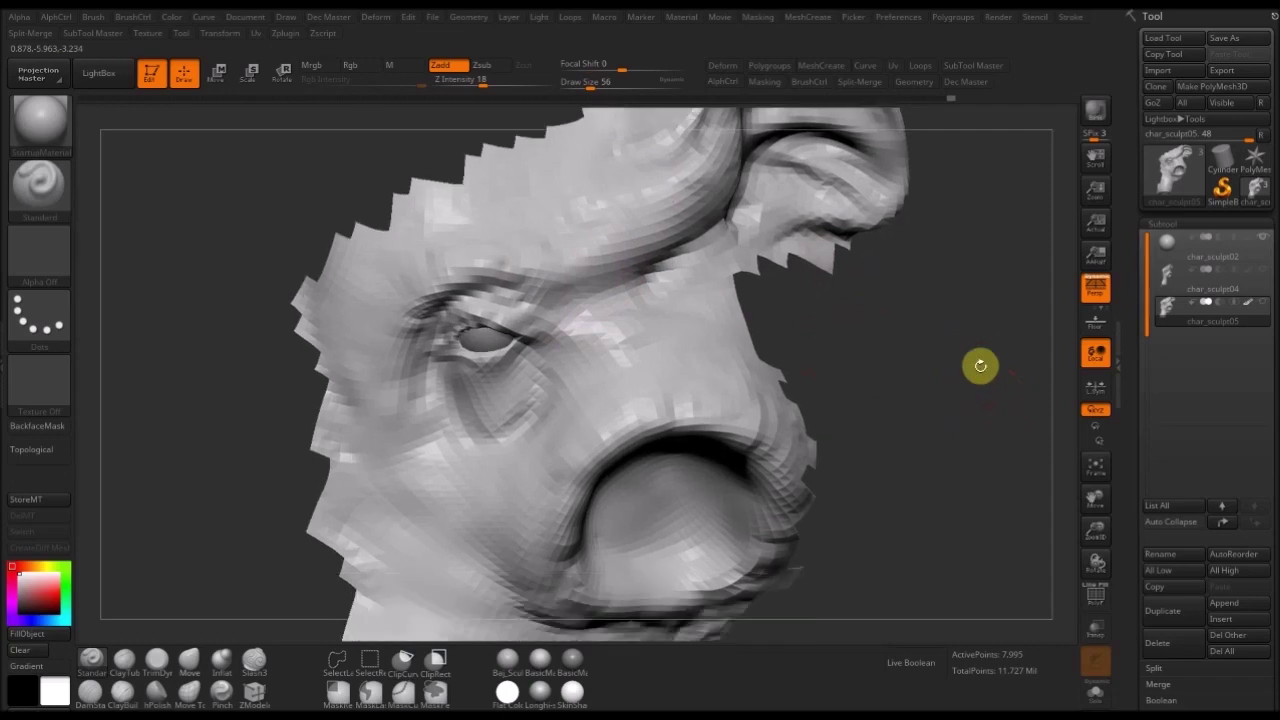
{"action": "left_click_drag", "start_coordinate": [611, 280], "coordinate": [621, 264], "text": "shift"}
- Deepen the crease between the round opening and the neck with the Standard brush at Z Intensity 27, using Draw Sizes 33 to 71
{"action": "mouse_move", "coordinate": [925, 413]}
{"action": "left_mouse_down"}
{"action": "mouse_move", "coordinate": [943, 371]}
{"action": "mouse_move", "coordinate": [906, 383]}
{"action": "mouse_move", "coordinate": [929, 380]}
{"action": "mouse_move", "coordinate": [940, 360]}
{"action": "mouse_move", "coordinate": [916, 416]}
{"action": "mouse_move", "coordinate": [902, 331]}
{"action": "left_mouse_up"}
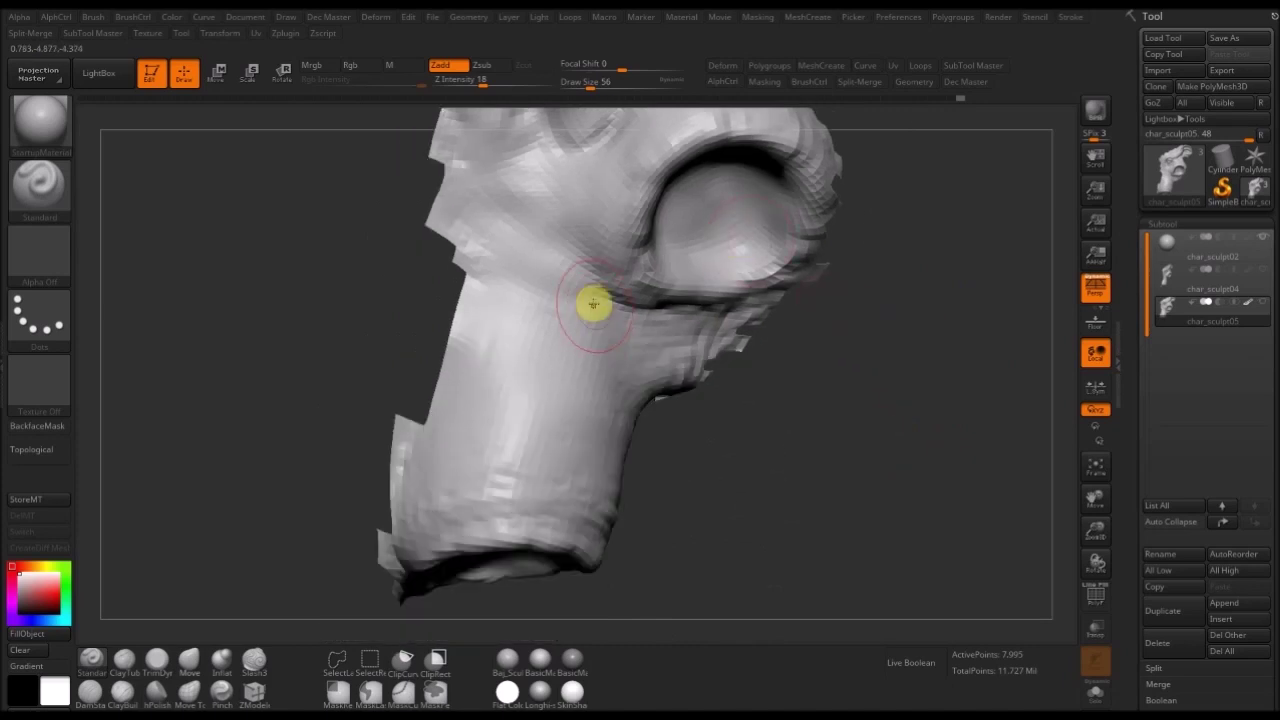
{"action": "left_click_drag", "start_coordinate": [486, 76], "coordinate": [494, 78]}
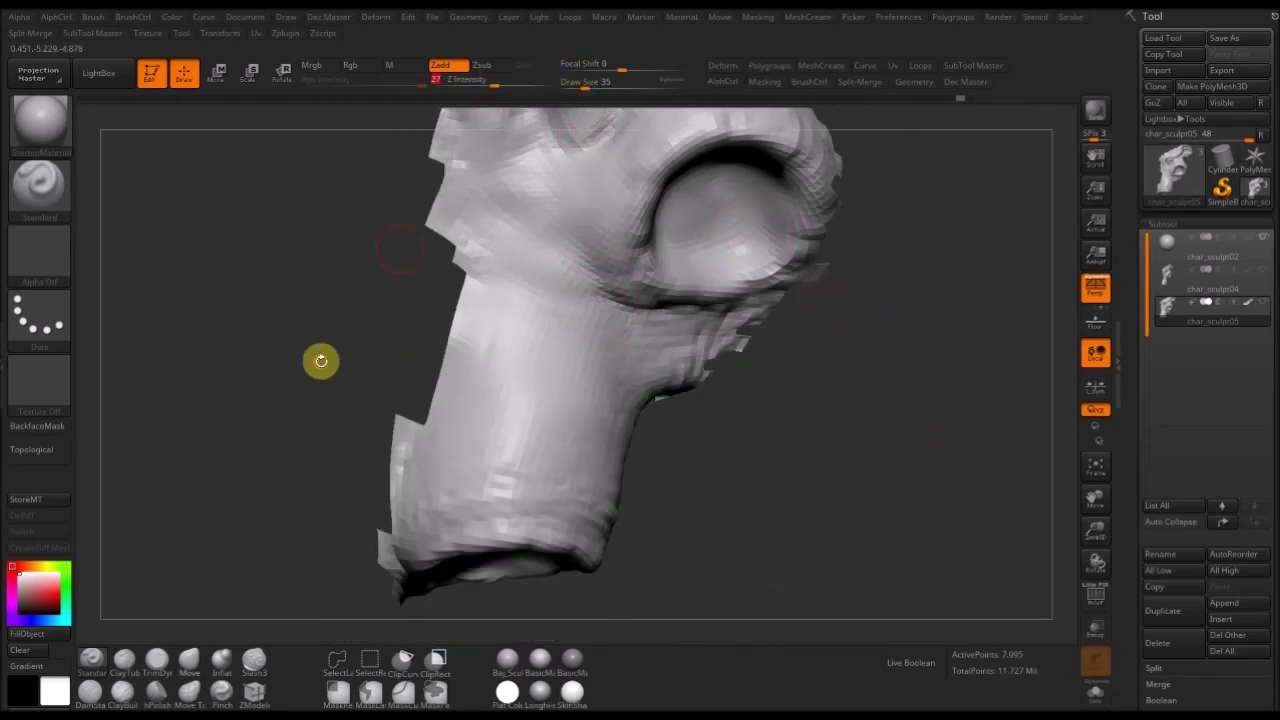
{"action": "left_click_drag", "start_coordinate": [320, 360], "coordinate": [446, 278]}
{"action": "key", "text": "s"}
{"action": "left_click_drag", "start_coordinate": [601, 332], "coordinate": [585, 390]}
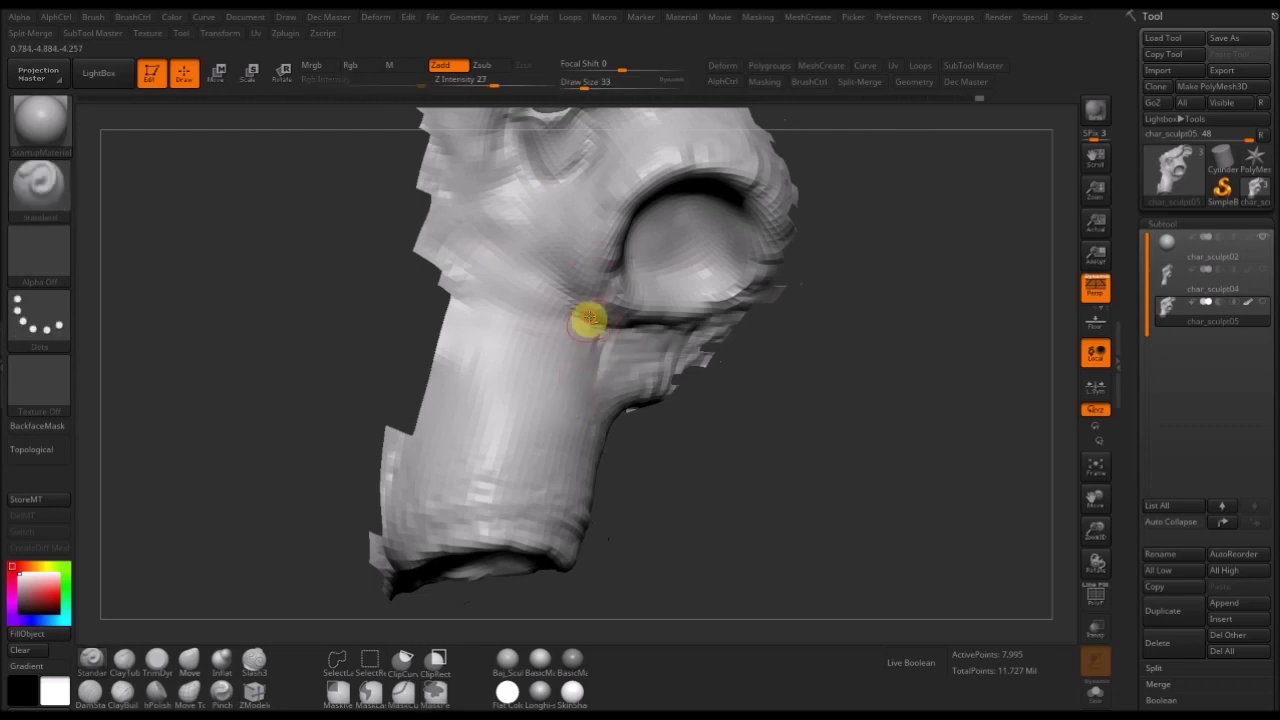
{"action": "mouse_move", "coordinate": [737, 413]}
{"action": "left_mouse_down"}
{"action": "mouse_move", "coordinate": [714, 477]}
{"action": "mouse_move", "coordinate": [626, 381]}
{"action": "left_mouse_up"}
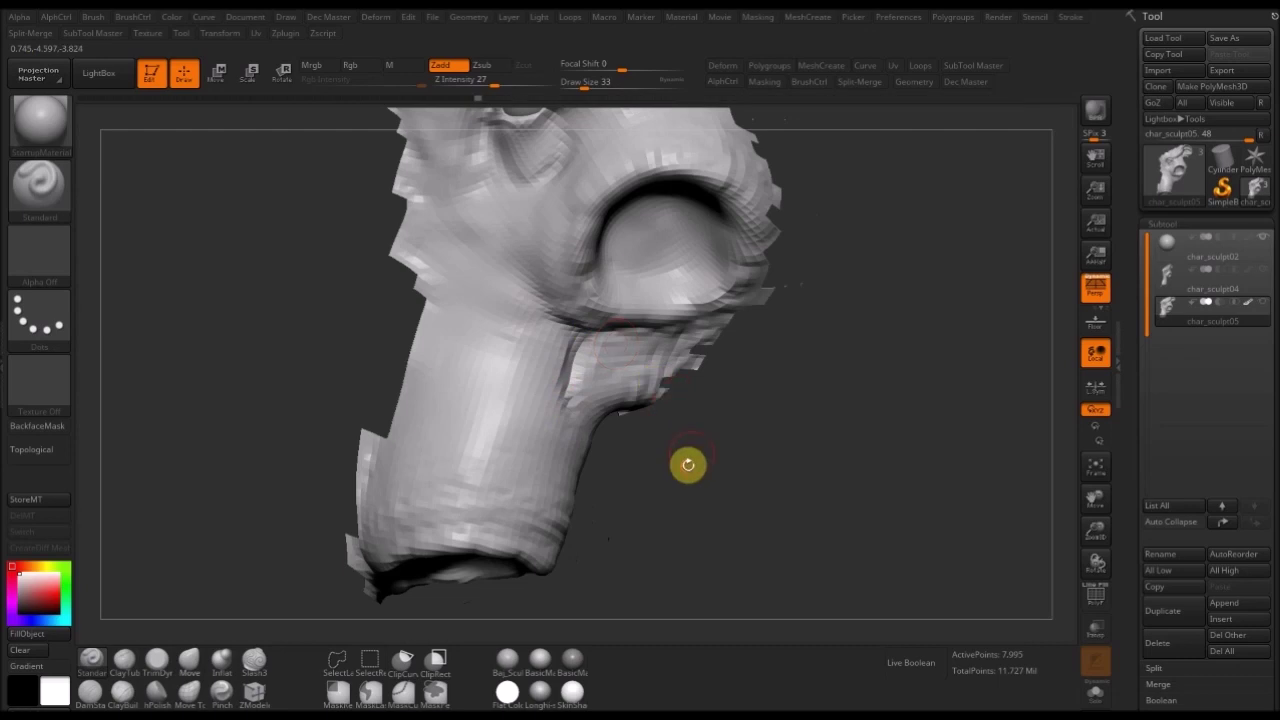
{"action": "left_click_drag", "start_coordinate": [690, 441], "coordinate": [521, 387]}
{"action": "key", "text": "bracketright"}
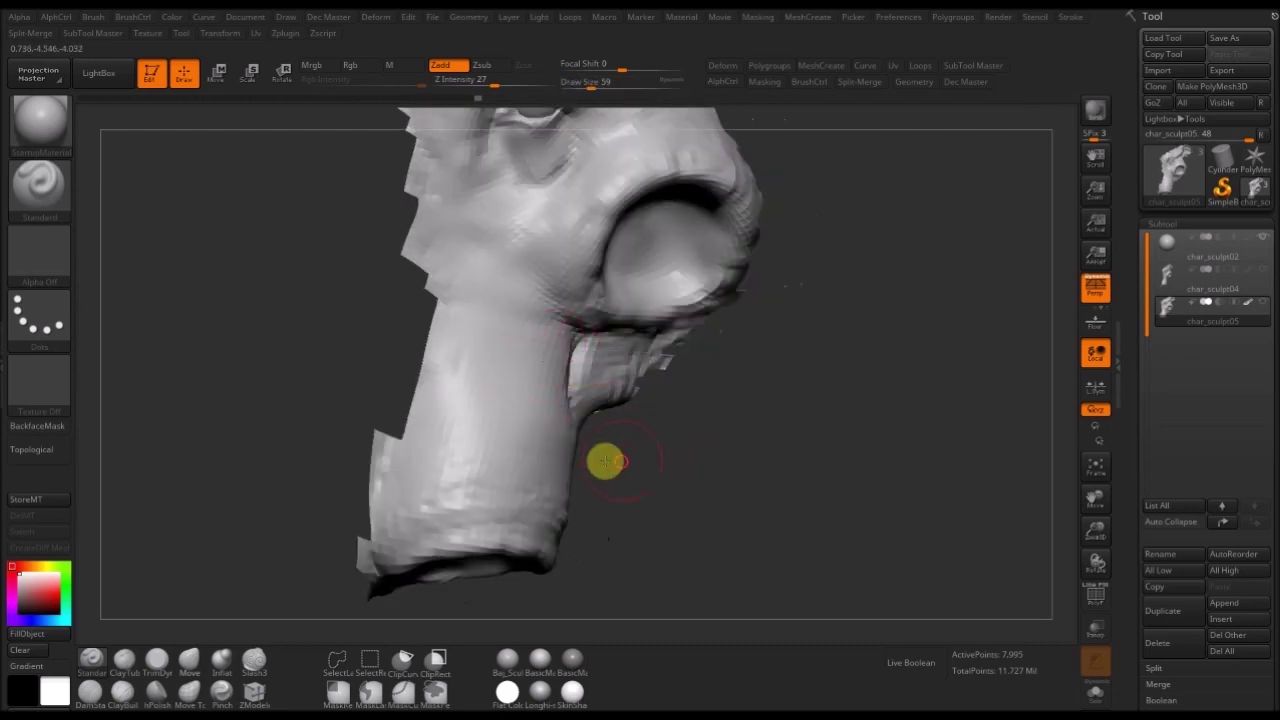
{"action": "left_click_drag", "start_coordinate": [623, 454], "coordinate": [569, 374]}
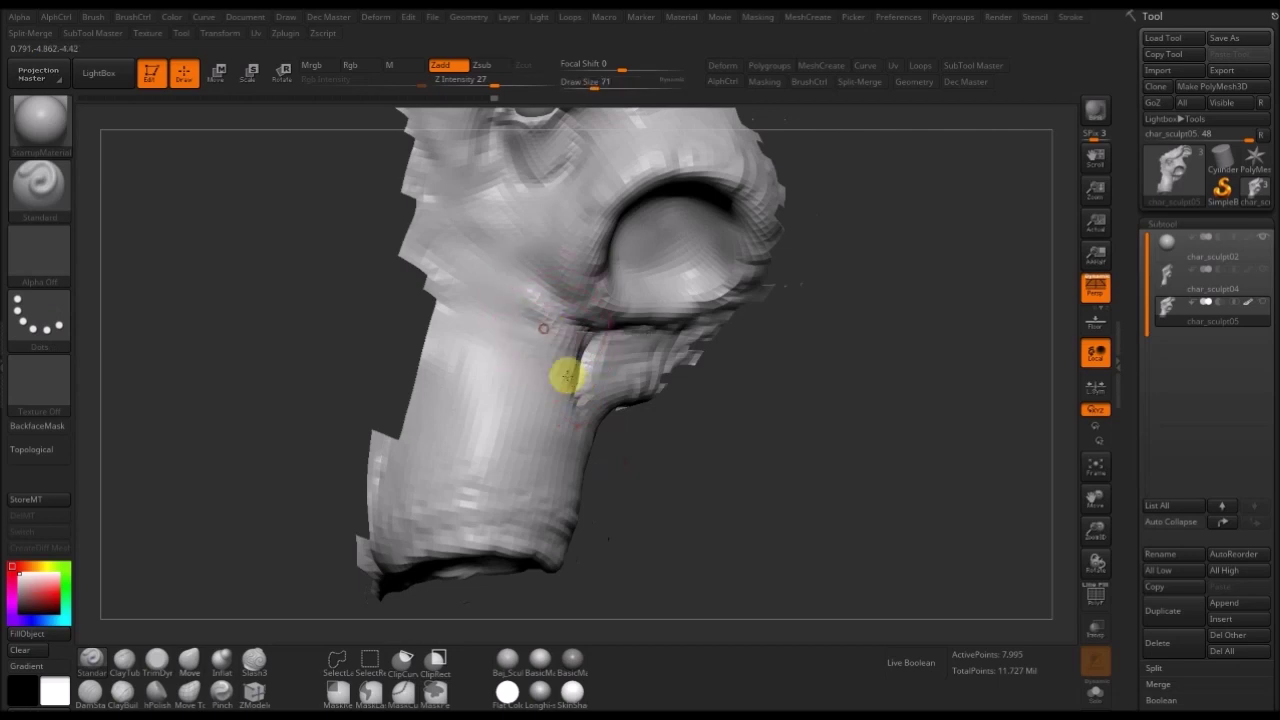
- Build up a fold running from the round opening down into the neck with the ClayBuildup brush at Draw Size 71
{"action": "key", "text": "b"}
{"action": "key", "text": "c"}
{"action": "key", "text": "b"}
{"action": "mouse_move", "coordinate": [551, 343]}
{"action": "left_mouse_down"}
{"action": "mouse_move", "coordinate": [580, 386]}
{"action": "mouse_move", "coordinate": [584, 342]}
{"action": "left_mouse_up"}
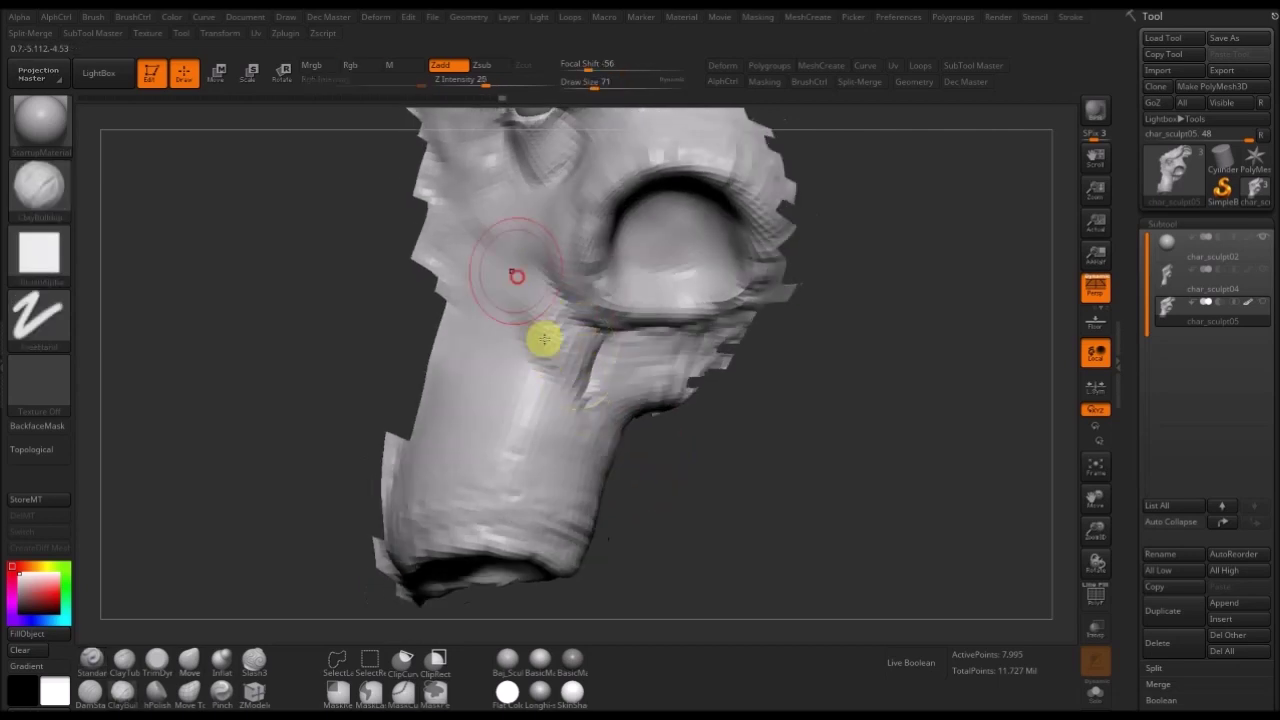
- Smooth the new neck fold and refine it with the ClayBuildup brush at Draw Size 54
{"action": "key", "text": "b"}
{"action": "key", "text": "s"}
{"action": "key", "text": "t"}
{"action": "key", "text": "b"}
{"action": "key", "text": "c"}
{"action": "key", "text": "b"}
{"action": "left_click_drag", "start_coordinate": [714, 451], "coordinate": [712, 500]}
{"action": "left_click_drag", "start_coordinate": [597, 351], "coordinate": [614, 349], "text": "shift"}
{"action": "key", "text": "bracketleft"}
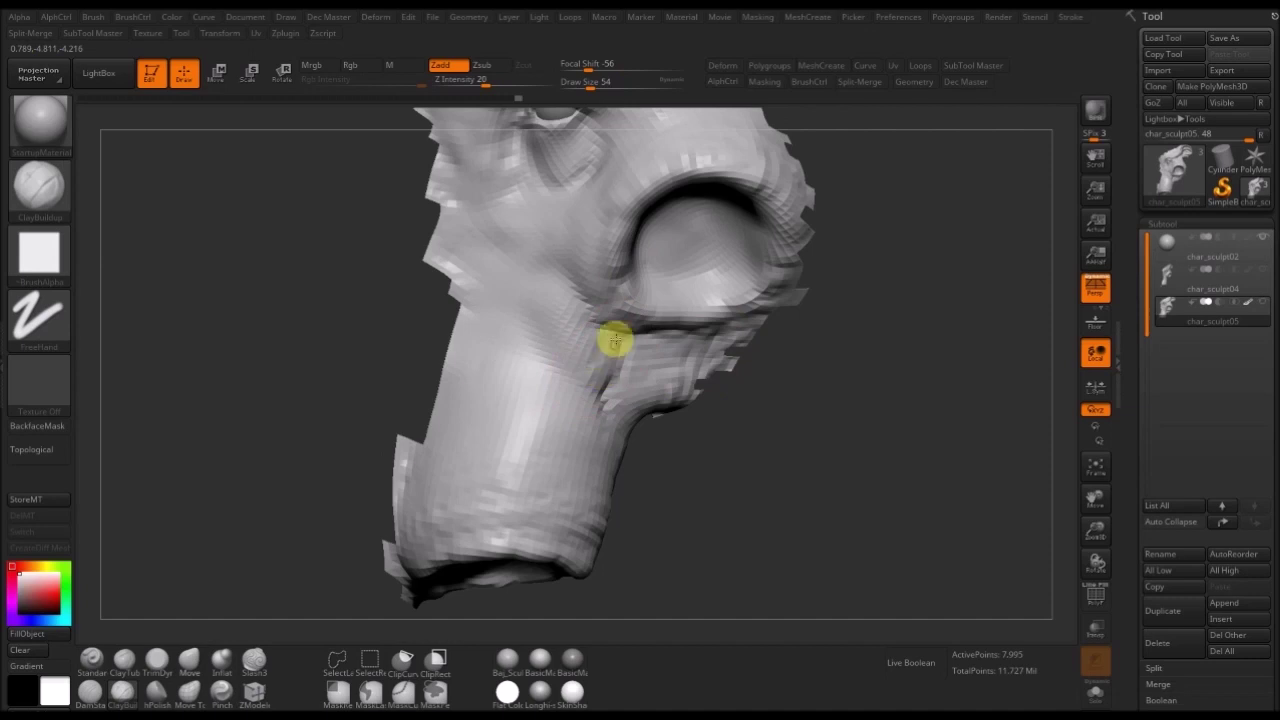
{"action": "left_click_drag", "start_coordinate": [584, 370], "coordinate": [557, 397], "text": "shift"}
- Extend the ClayBuildup fold along the front of the neck beside the hanging throat skin and smooth it
{"action": "left_click_drag", "start_coordinate": [710, 495], "coordinate": [684, 489]}
{"action": "key", "text": "s"}
{"action": "mouse_move", "coordinate": [630, 411]}
{"action": "left_mouse_down"}
{"action": "mouse_move", "coordinate": [611, 406]}
{"action": "mouse_move", "coordinate": [606, 378]}
{"action": "mouse_move", "coordinate": [594, 428]}
{"action": "left_mouse_up"}
{"action": "key", "text": "s"}
{"action": "left_click_drag", "start_coordinate": [598, 420], "coordinate": [636, 392], "text": "shift"}
{"action": "left_click_drag", "start_coordinate": [630, 474], "coordinate": [648, 456]}
{"action": "mouse_move", "coordinate": [602, 424]}
{"action": "left_mouse_down", "text": "shift"}
{"action": "mouse_move", "coordinate": [628, 429]}
{"action": "mouse_move", "coordinate": [613, 446]}
{"action": "left_mouse_up", "text": "shift"}
- Shape the throat fold beneath the round opening with the Standard brush at Draw Sizes 49 and 39 and smooth its lower edge
{"action": "key", "text": "b"}
{"action": "key", "text": "s"}
{"action": "key", "text": "t"}
{"action": "mouse_move", "coordinate": [790, 440]}
{"action": "left_mouse_down"}
{"action": "mouse_move", "coordinate": [754, 437]}
{"action": "mouse_move", "coordinate": [782, 458]}
{"action": "left_mouse_up"}
{"action": "key", "text": "s"}
{"action": "left_click", "coordinate": [697, 441]}
{"action": "mouse_move", "coordinate": [666, 305]}
{"action": "left_mouse_down"}
{"action": "mouse_move", "coordinate": [646, 377]}
{"action": "mouse_move", "coordinate": [656, 330]}
{"action": "left_mouse_up"}
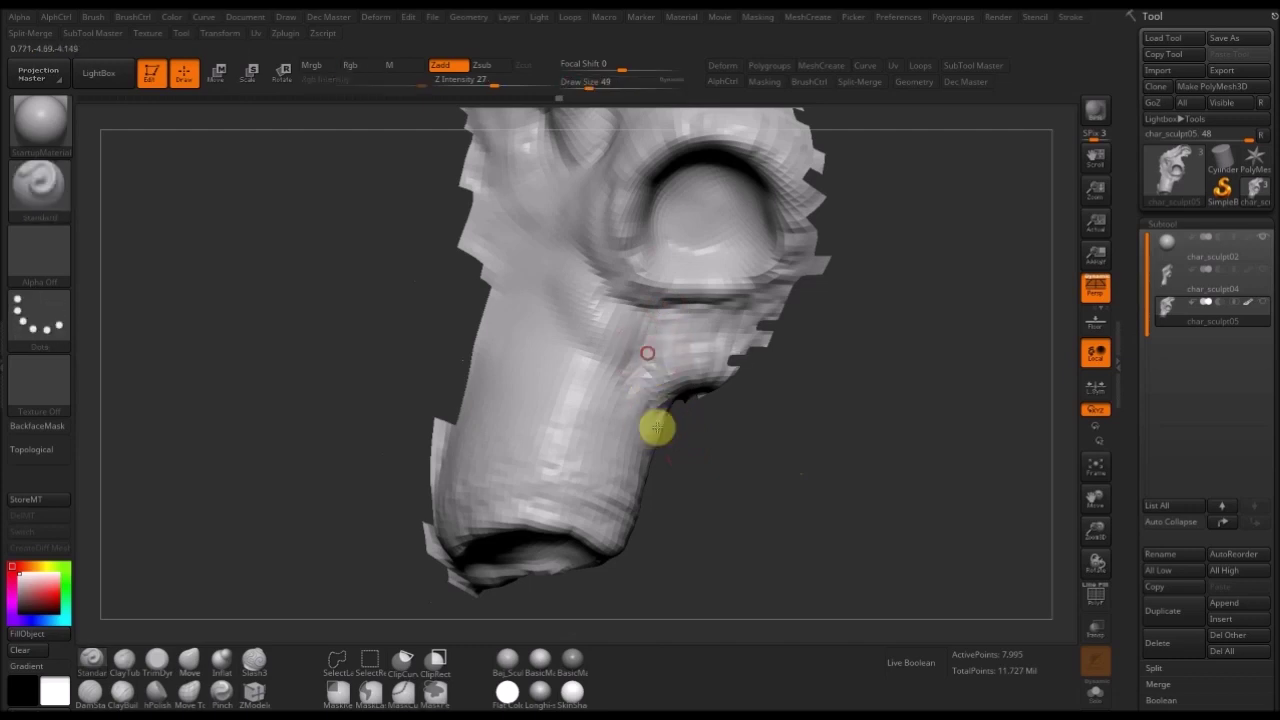
{"action": "left_click_drag", "start_coordinate": [705, 440], "coordinate": [718, 436]}
{"action": "mouse_move", "coordinate": [671, 425]}
{"action": "left_mouse_down", "text": "shift"}
{"action": "mouse_move", "coordinate": [657, 398]}
{"action": "mouse_move", "coordinate": [681, 414]}
{"action": "left_mouse_up", "text": "shift"}
{"action": "key", "text": "["}
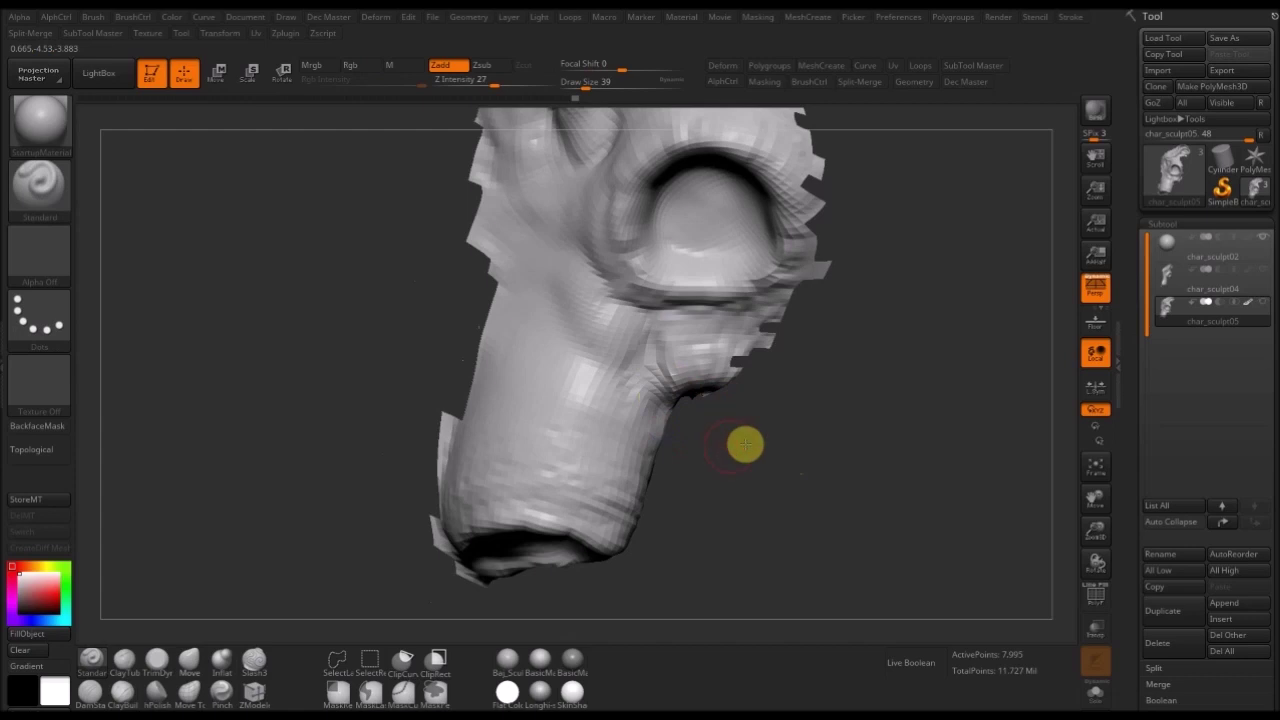
{"action": "left_click_drag", "start_coordinate": [731, 445], "coordinate": [748, 442]}
- Add volume to the hanging throat skin below the round opening with the ClayBuildup brush
{"action": "key", "text": "b"}
{"action": "key", "text": "c"}
{"action": "key", "text": "b"}
{"action": "mouse_move", "coordinate": [722, 344]}
{"action": "left_mouse_down"}
{"action": "mouse_move", "coordinate": [686, 360]}
{"action": "mouse_move", "coordinate": [683, 388]}
{"action": "mouse_move", "coordinate": [664, 378]}
{"action": "left_mouse_up"}
{"action": "mouse_move", "coordinate": [727, 444]}
{"action": "left_mouse_down", "text": "alt"}
{"action": "mouse_move", "coordinate": [715, 472]}
{"action": "mouse_move", "coordinate": [743, 466]}
{"action": "mouse_move", "coordinate": [746, 488]}
{"action": "left_mouse_up", "text": "alt"}
- Refine the throat and cheek folds with the Standard brush and smooth the cheek beside the round opening
{"action": "key", "text": "b"}
{"action": "key", "text": "s"}
{"action": "key", "text": "t"}
{"action": "mouse_move", "coordinate": [760, 420]}
{"action": "left_mouse_down", "text": "alt"}
{"action": "mouse_move", "coordinate": [719, 533]}
{"action": "mouse_move", "coordinate": [854, 477]}
{"action": "mouse_move", "coordinate": [850, 440]}
{"action": "left_mouse_up", "text": "alt"}
{"action": "left_click_drag", "start_coordinate": [766, 357], "coordinate": [763, 454]}
{"action": "left_click_drag", "start_coordinate": [598, 266], "coordinate": [618, 290], "text": "shift"}
- Sculpt the fold of the upper eyelid with the Standard brush at Draw Sizes 39 and 23
{"action": "key", "text": "["}
{"action": "left_click_drag", "start_coordinate": [876, 217], "coordinate": [941, 294], "text": "alt"}
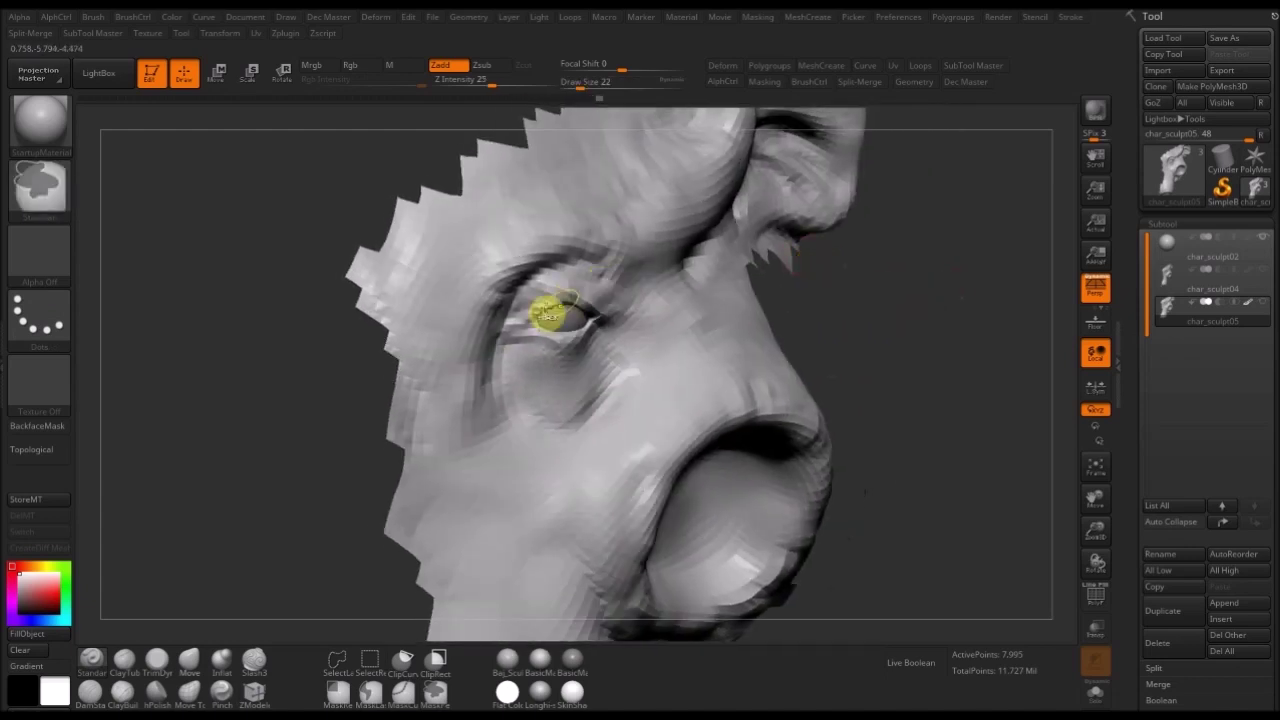
{"action": "left_click_drag", "start_coordinate": [774, 280], "coordinate": [611, 292]}
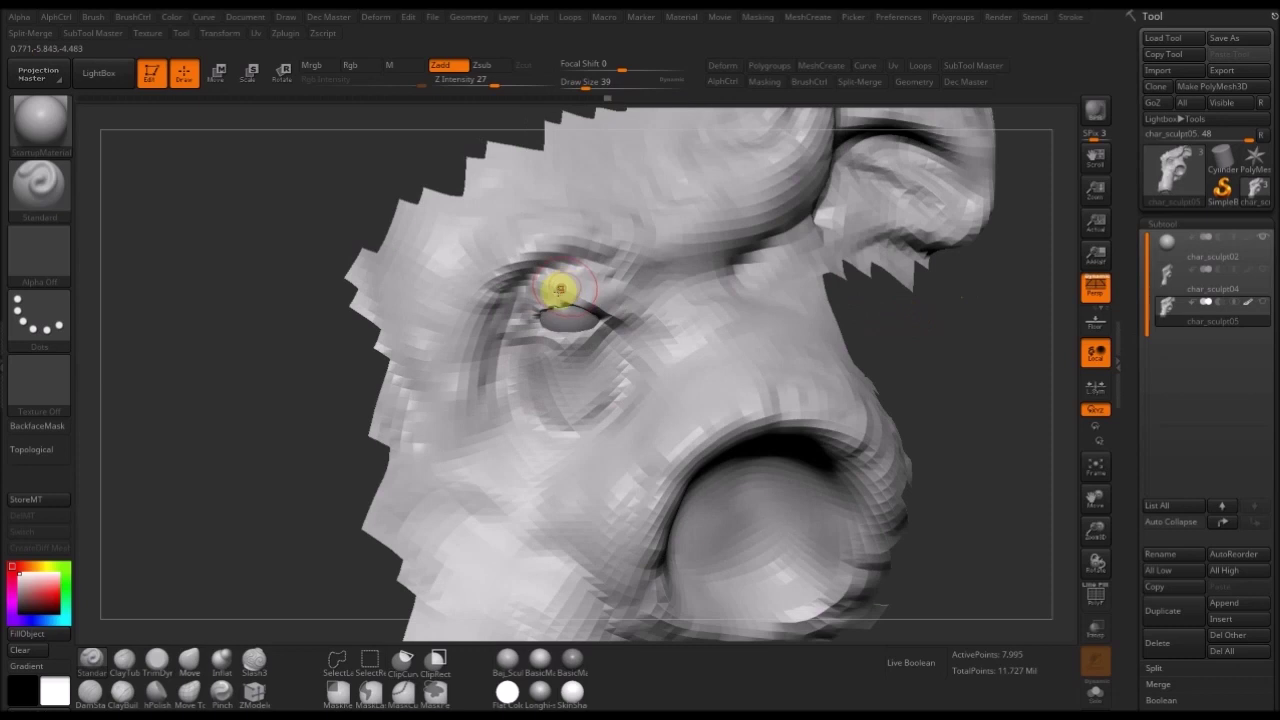
{"action": "key", "text": "["}
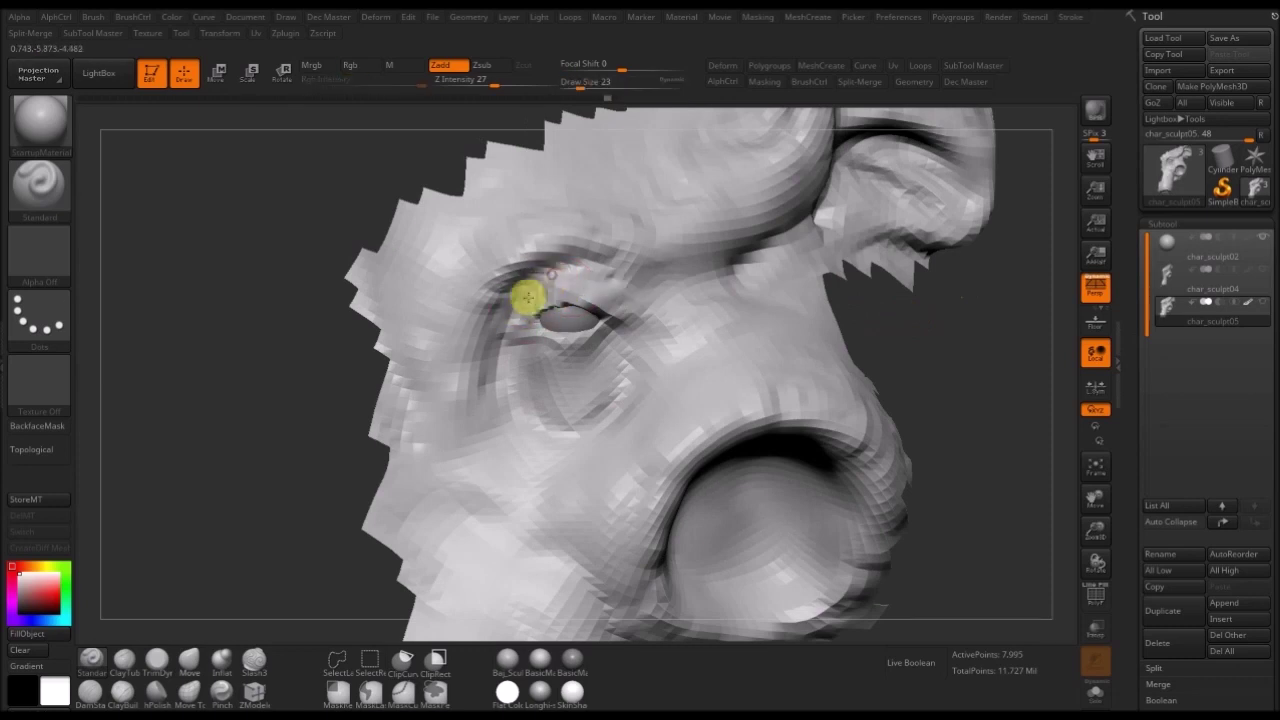
{"action": "key", "text": "bracketright"}
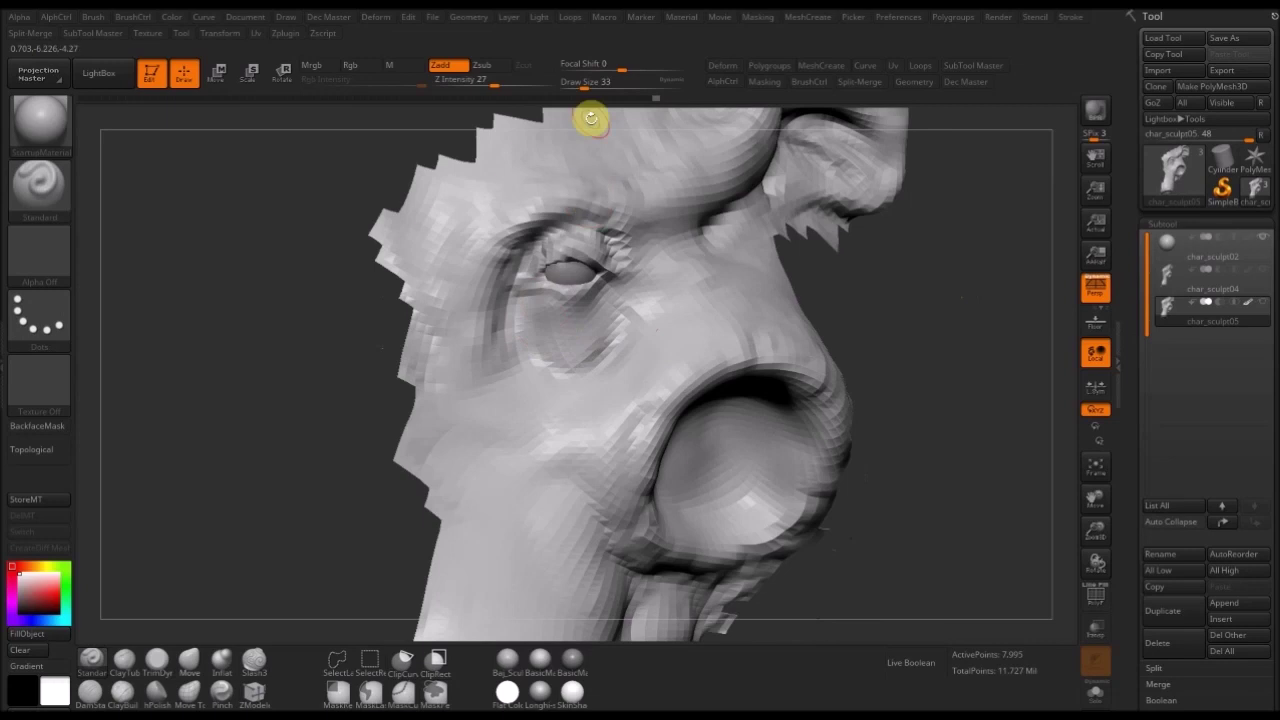
- Build up the bag under the eye with the Standard brush at Z Intensity 22 and the ClayBuildup brush at Draw Size 46
{"action": "left_click_drag", "start_coordinate": [494, 85], "coordinate": [488, 85]}
{"action": "left_click_drag", "start_coordinate": [268, 452], "coordinate": [315, 418]}
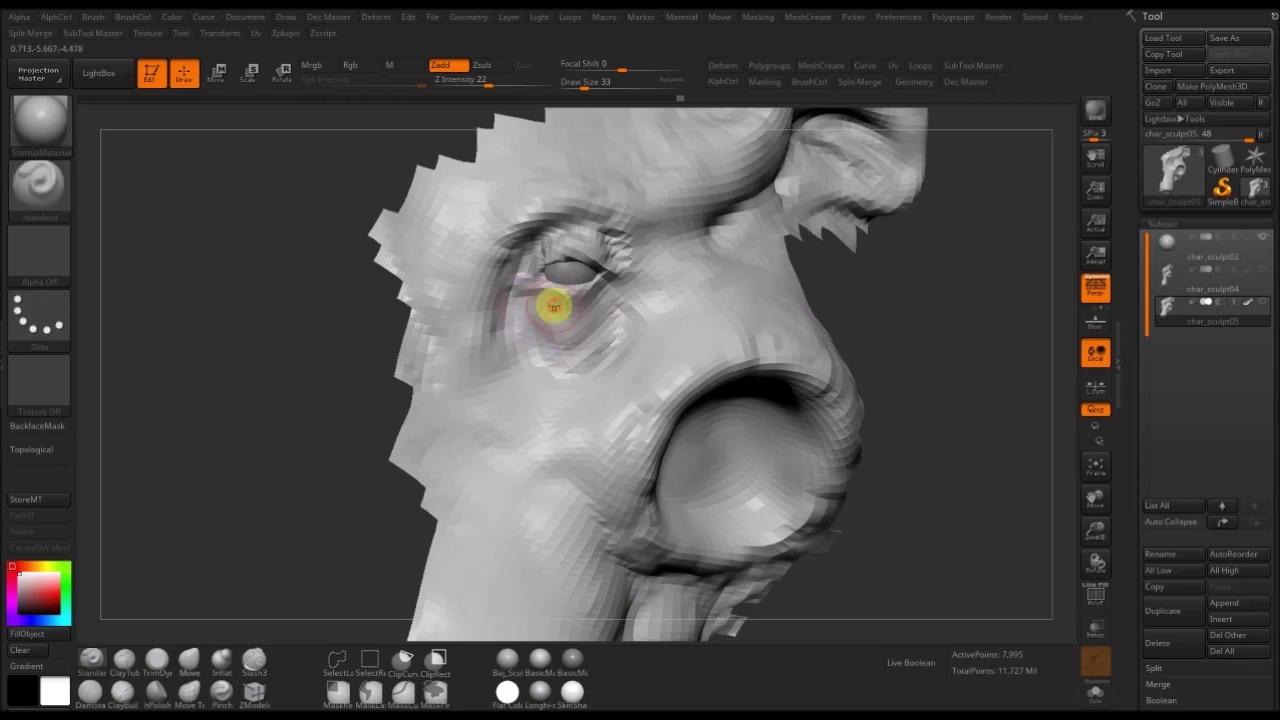
{"action": "key", "text": "b"}
{"action": "key", "text": "c"}
{"action": "key", "text": "t"}
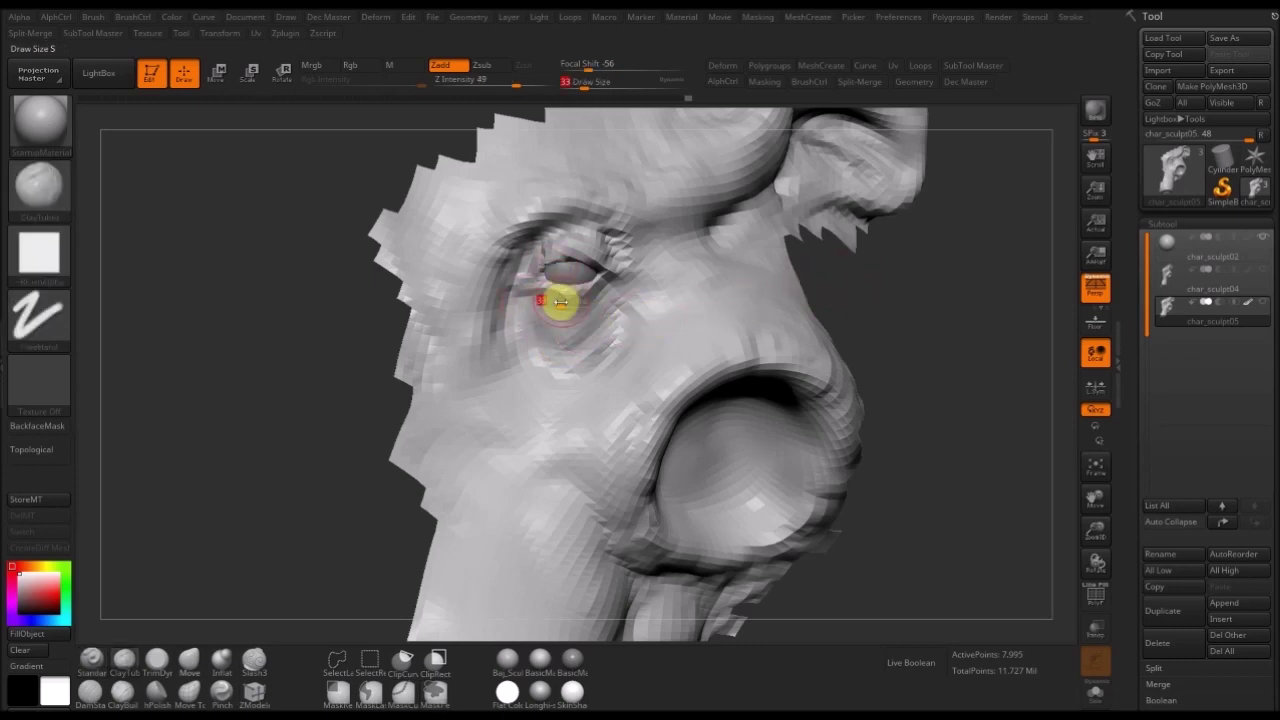
{"action": "key", "text": "b"}
{"action": "key", "text": "c"}
{"action": "key", "text": "b"}
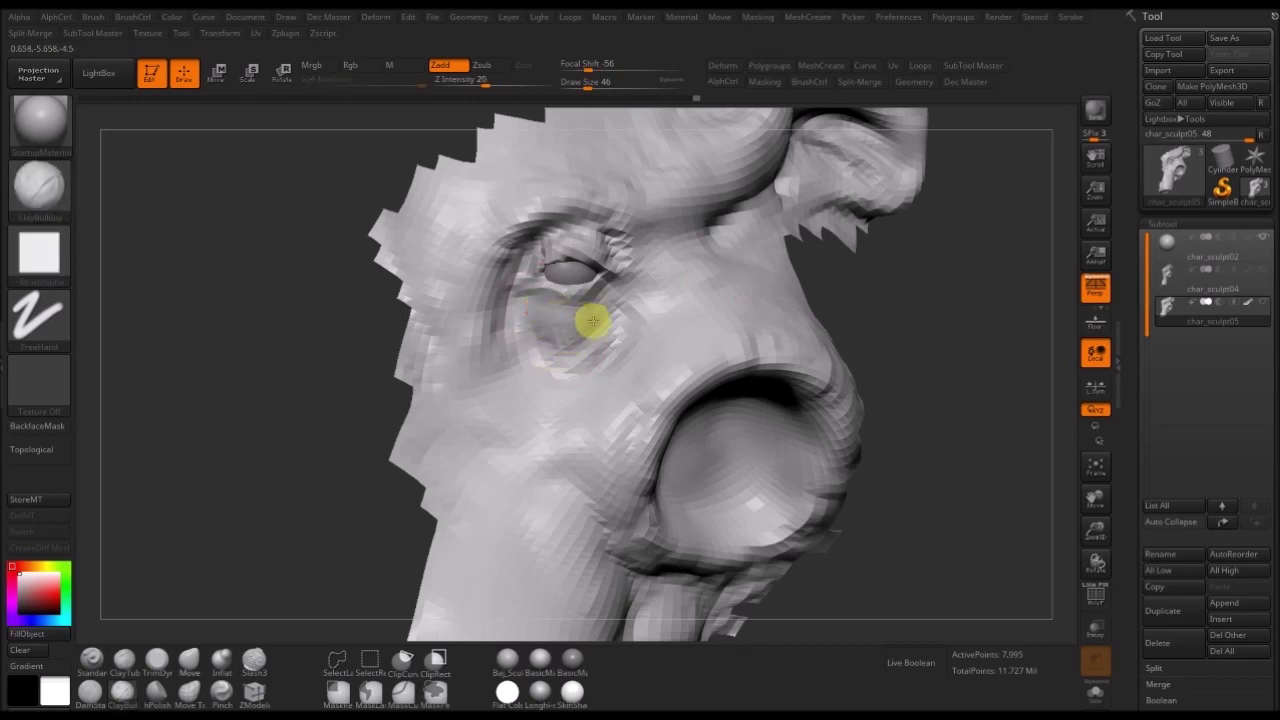
- Build up a sagging cheek fold between the eye bag and the neck with ClayBuildup at Draw Sizes 46 and 39 and smooth it
{"action": "mouse_move", "coordinate": [955, 481]}
{"action": "left_mouse_down"}
{"action": "mouse_move", "coordinate": [960, 429]}
{"action": "mouse_move", "coordinate": [931, 413]}
{"action": "mouse_move", "coordinate": [867, 429]}
{"action": "left_mouse_up"}
{"action": "left_click_drag", "start_coordinate": [355, 425], "coordinate": [340, 434]}
{"action": "key", "text": "s"}
{"action": "mouse_move", "coordinate": [554, 354]}
{"action": "left_mouse_down"}
{"action": "mouse_move", "coordinate": [586, 337]}
{"action": "mouse_move", "coordinate": [612, 346]}
{"action": "left_mouse_up"}
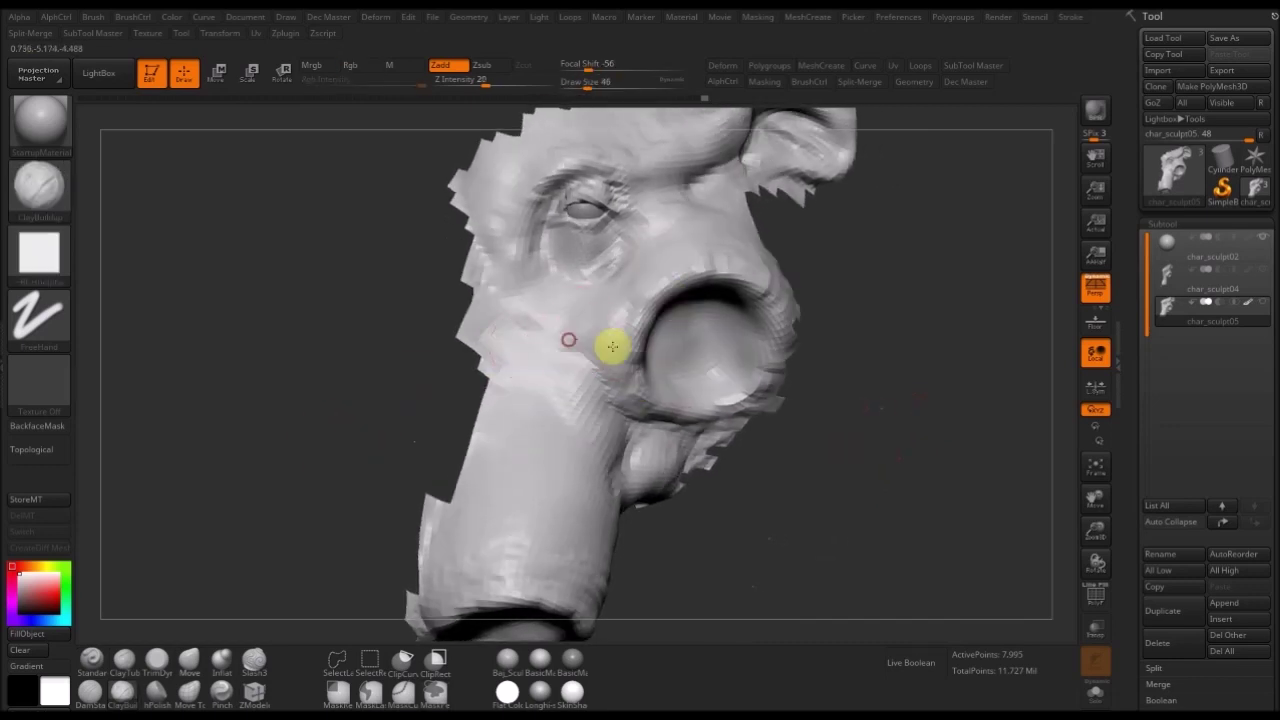
{"action": "mouse_move", "coordinate": [355, 446]}
{"action": "left_mouse_down"}
{"action": "mouse_move", "coordinate": [343, 480]}
{"action": "mouse_move", "coordinate": [572, 365]}
{"action": "left_mouse_up"}
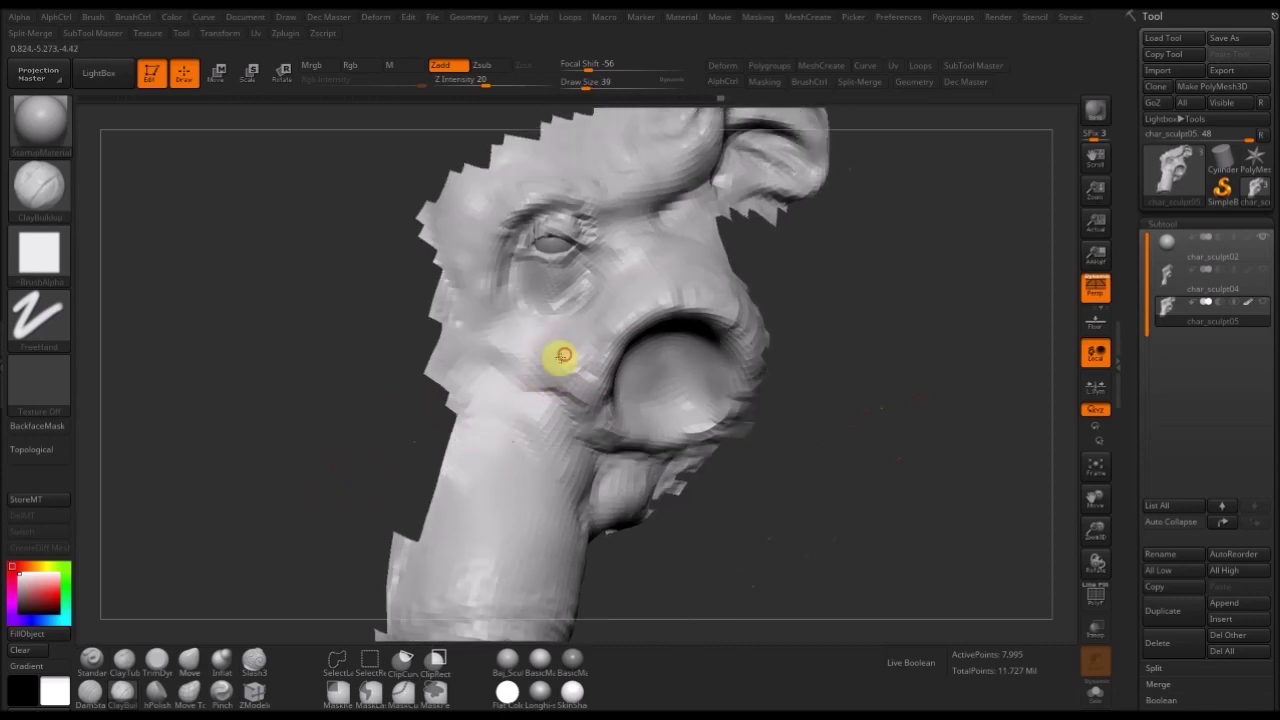
{"action": "left_click_drag", "start_coordinate": [417, 445], "coordinate": [455, 432]}
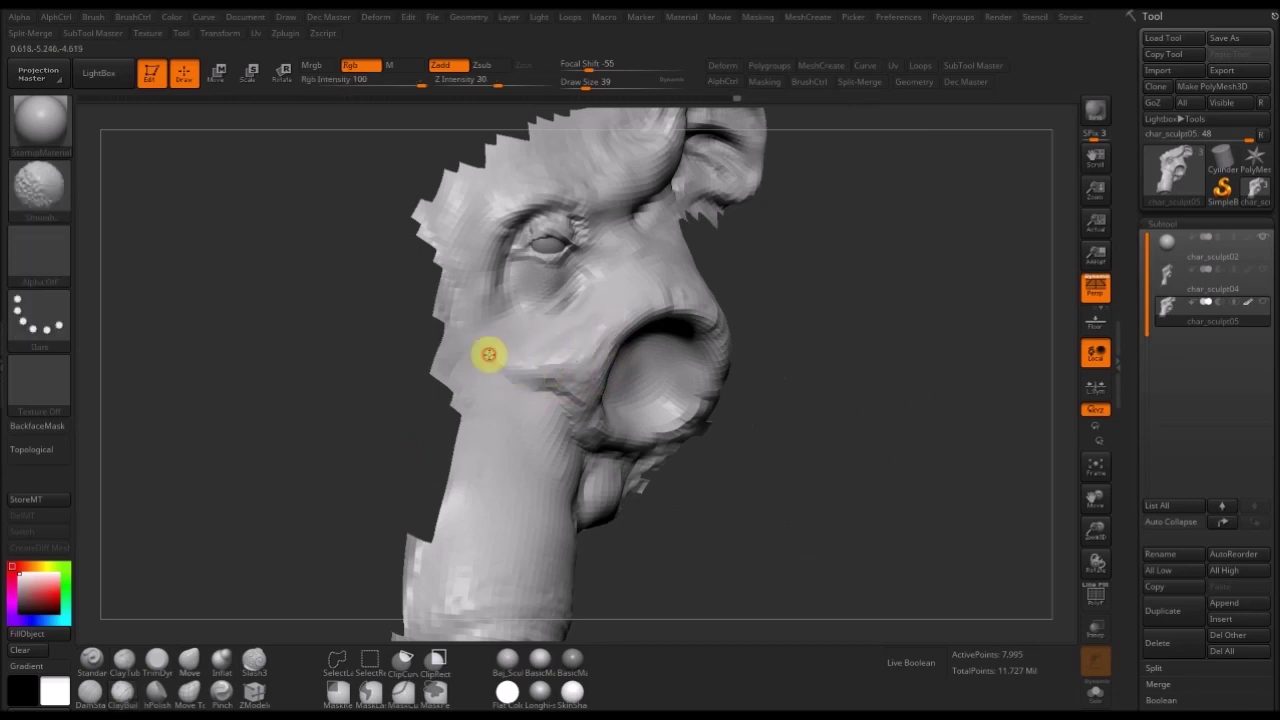
- Sculpt the lower rim of the neck with the Standard brush at Draw Size 35
{"action": "mouse_move", "coordinate": [849, 317]}
{"action": "left_mouse_down"}
{"action": "mouse_move", "coordinate": [534, 394]}
{"action": "mouse_move", "coordinate": [817, 449]}
{"action": "mouse_move", "coordinate": [840, 400]}
{"action": "mouse_move", "coordinate": [797, 449]}
{"action": "mouse_move", "coordinate": [831, 317]}
{"action": "left_mouse_up"}
{"action": "key", "text": "b"}
{"action": "key", "text": "s"}
{"action": "key", "text": "t"}
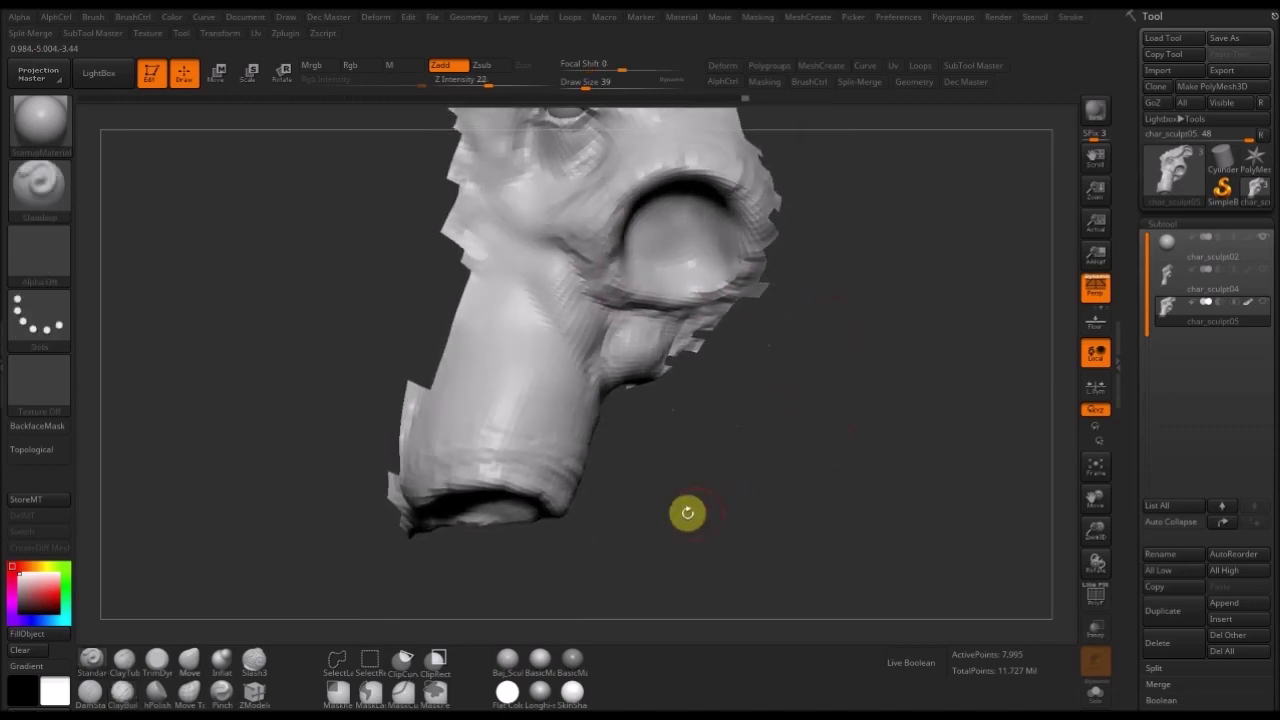
{"action": "left_click_drag", "start_coordinate": [687, 510], "coordinate": [652, 440]}
{"action": "left_click_drag", "start_coordinate": [304, 566], "coordinate": [381, 494]}
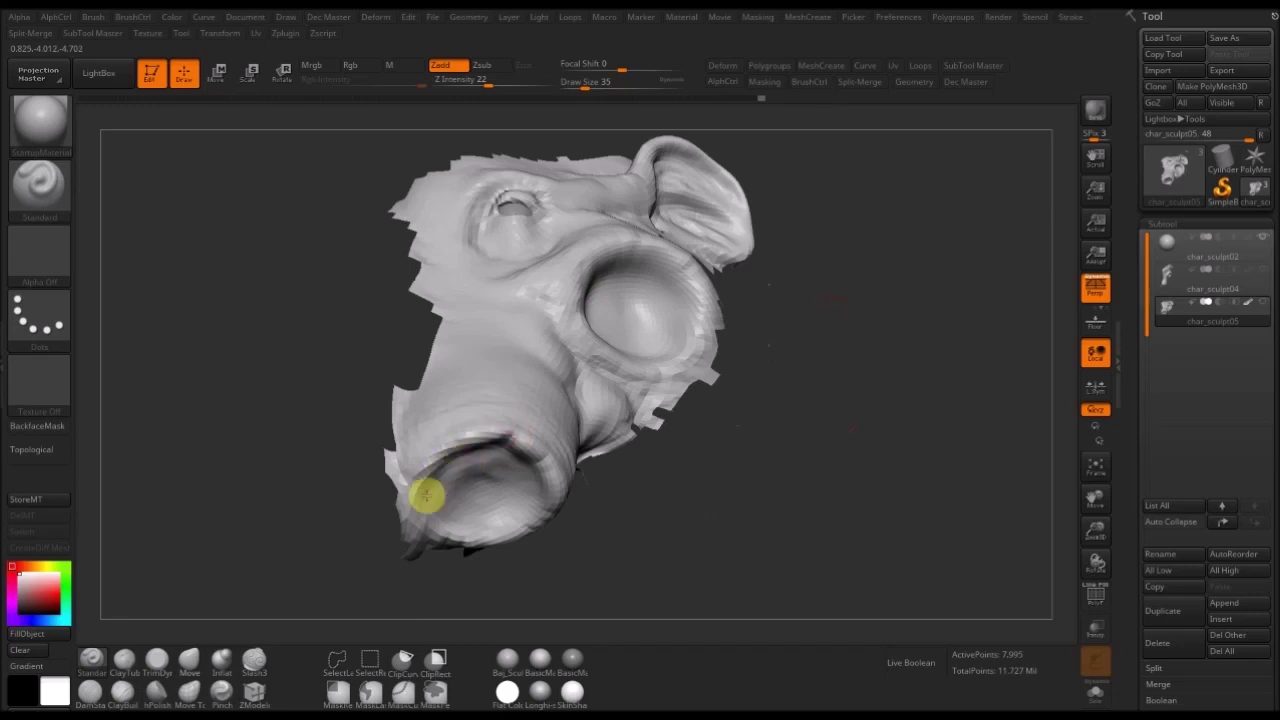
{"action": "left_click_drag", "start_coordinate": [739, 402], "coordinate": [525, 448]}
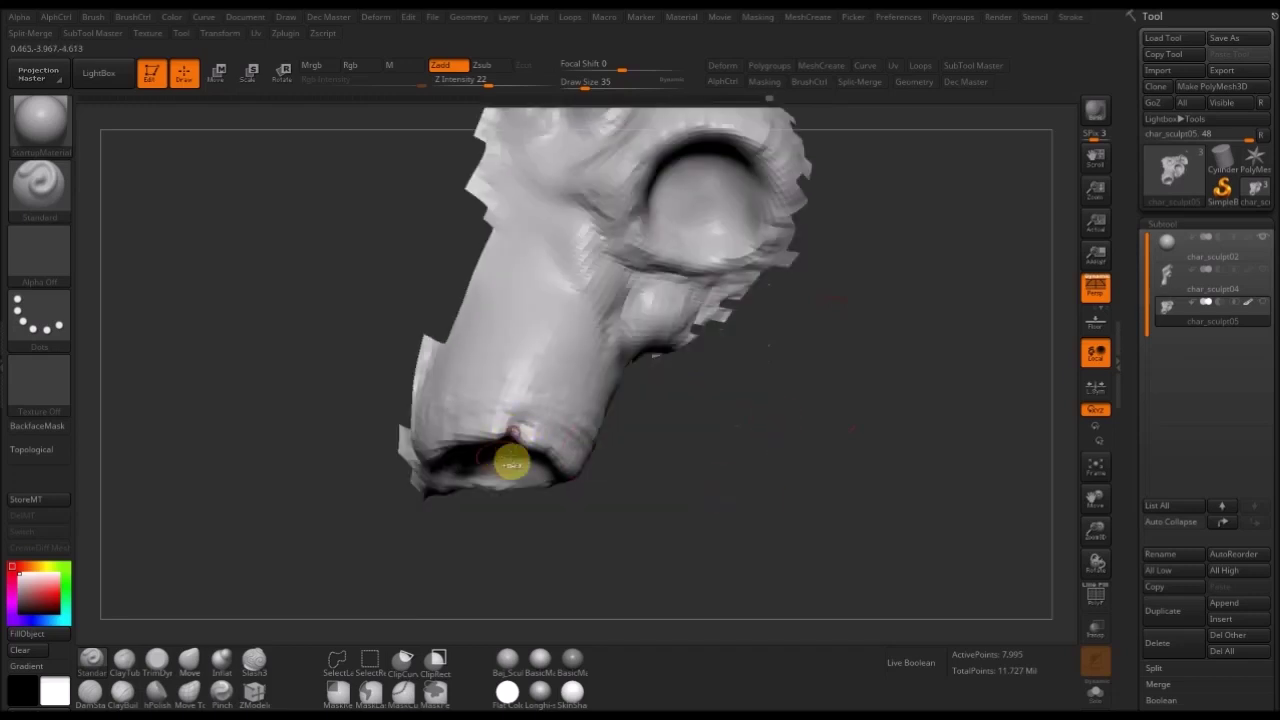
- Reshape the neck's lower rim with the Move brush at Draw Size 37, undoing the last adjustment
{"action": "left_click", "coordinate": [190, 662]}
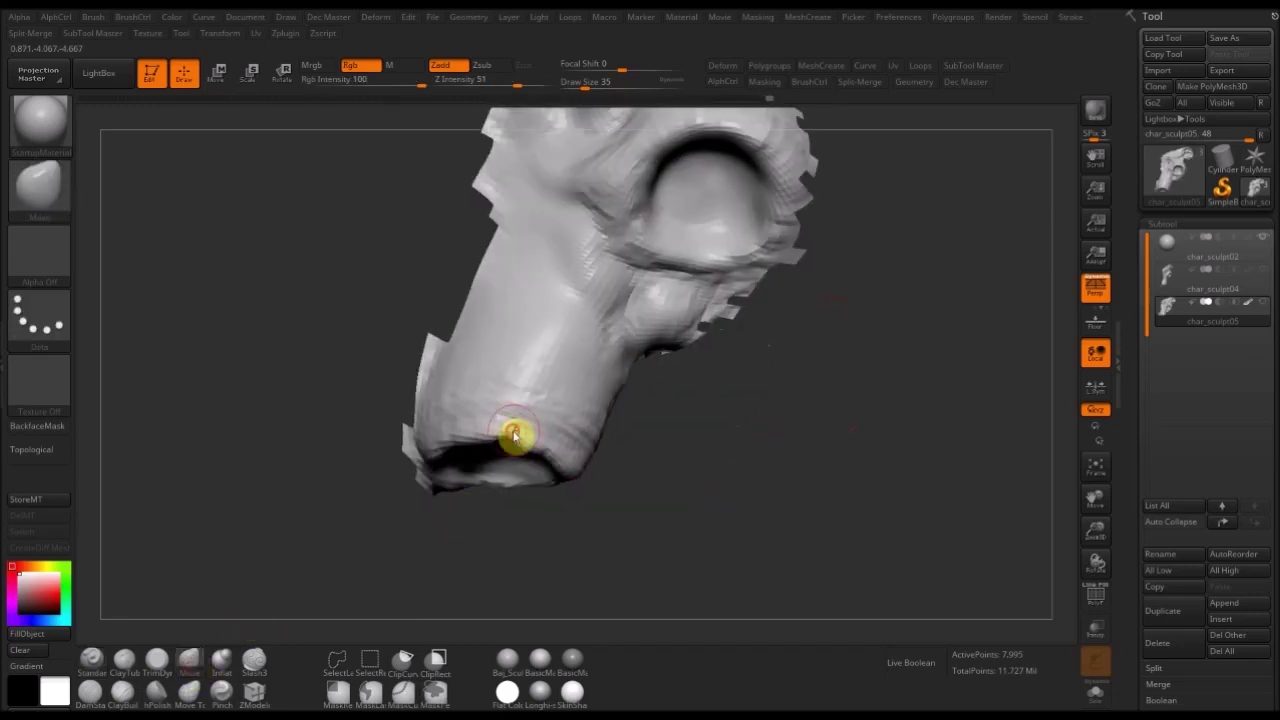
{"action": "left_click_drag", "start_coordinate": [397, 549], "coordinate": [357, 540]}
{"action": "left_click_drag", "start_coordinate": [508, 431], "coordinate": [507, 421]}
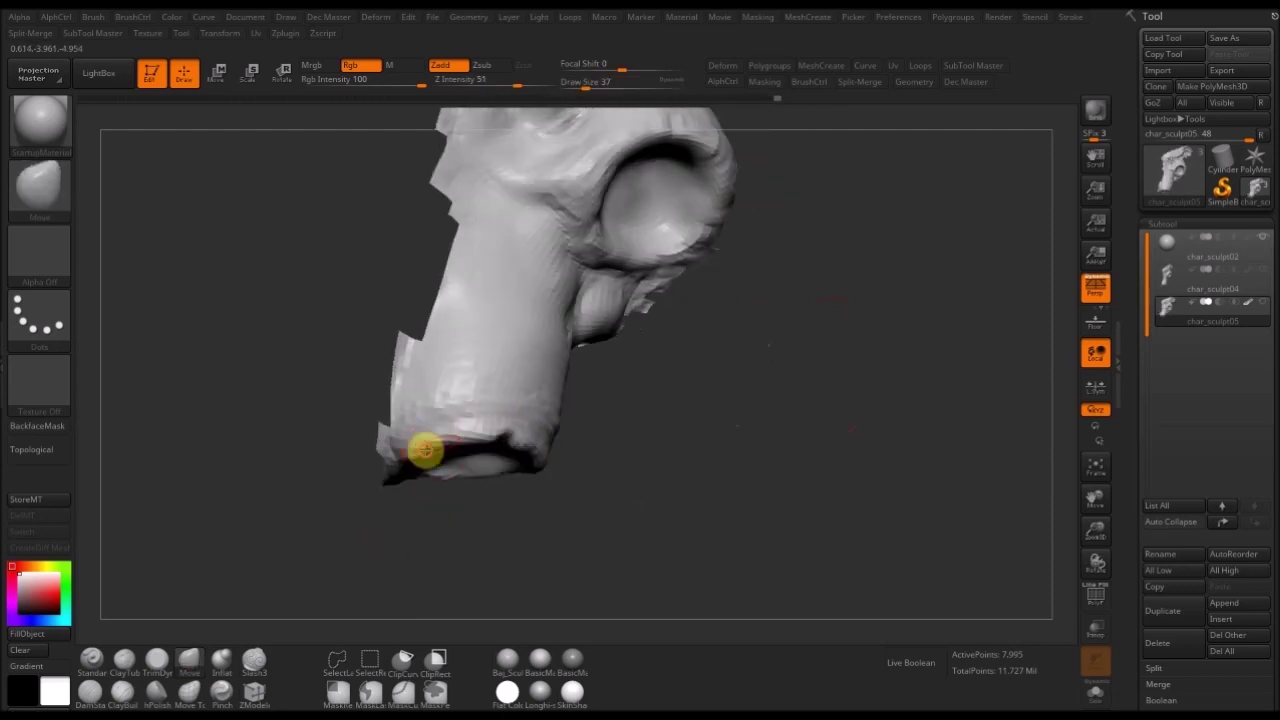
{"action": "key", "text": "ctrl+z"}
- Switch the head to the next higher subdivision level and smooth the face and neck folds at Draw Size 49
{"action": "mouse_move", "coordinate": [631, 440]}
{"action": "left_mouse_down"}
{"action": "mouse_move", "coordinate": [543, 449]}
{"action": "mouse_move", "coordinate": [587, 474]}
{"action": "mouse_move", "coordinate": [517, 467]}
{"action": "mouse_move", "coordinate": [529, 477]}
{"action": "mouse_move", "coordinate": [314, 520]}
{"action": "mouse_move", "coordinate": [711, 277]}
{"action": "mouse_move", "coordinate": [737, 406]}
{"action": "mouse_move", "coordinate": [797, 393]}
{"action": "mouse_move", "coordinate": [751, 354]}
{"action": "mouse_move", "coordinate": [771, 409]}
{"action": "mouse_move", "coordinate": [829, 303]}
{"action": "left_mouse_up"}
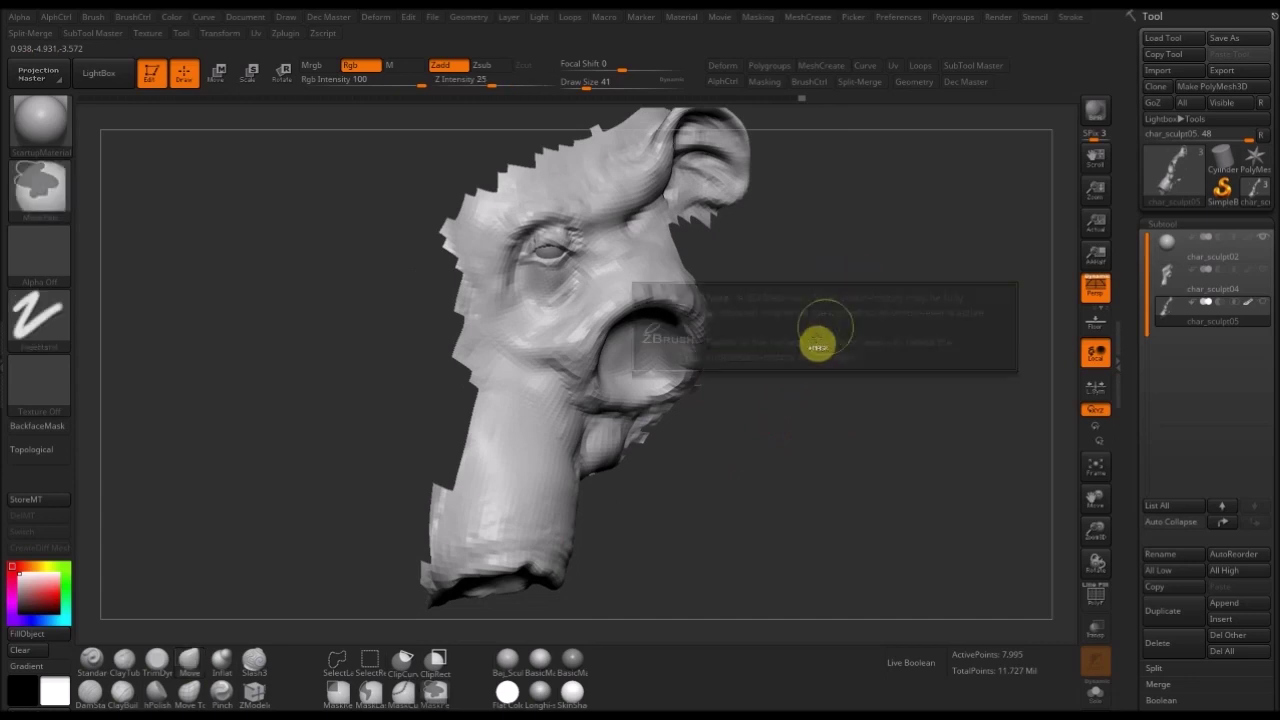
{"action": "key", "text": "d"}
{"action": "mouse_move", "coordinate": [761, 426]}
{"action": "left_mouse_down"}
{"action": "mouse_move", "coordinate": [777, 417]}
{"action": "mouse_move", "coordinate": [780, 429]}
{"action": "mouse_move", "coordinate": [783, 403]}
{"action": "mouse_move", "coordinate": [787, 497]}
{"action": "mouse_move", "coordinate": [731, 449]}
{"action": "left_mouse_up"}
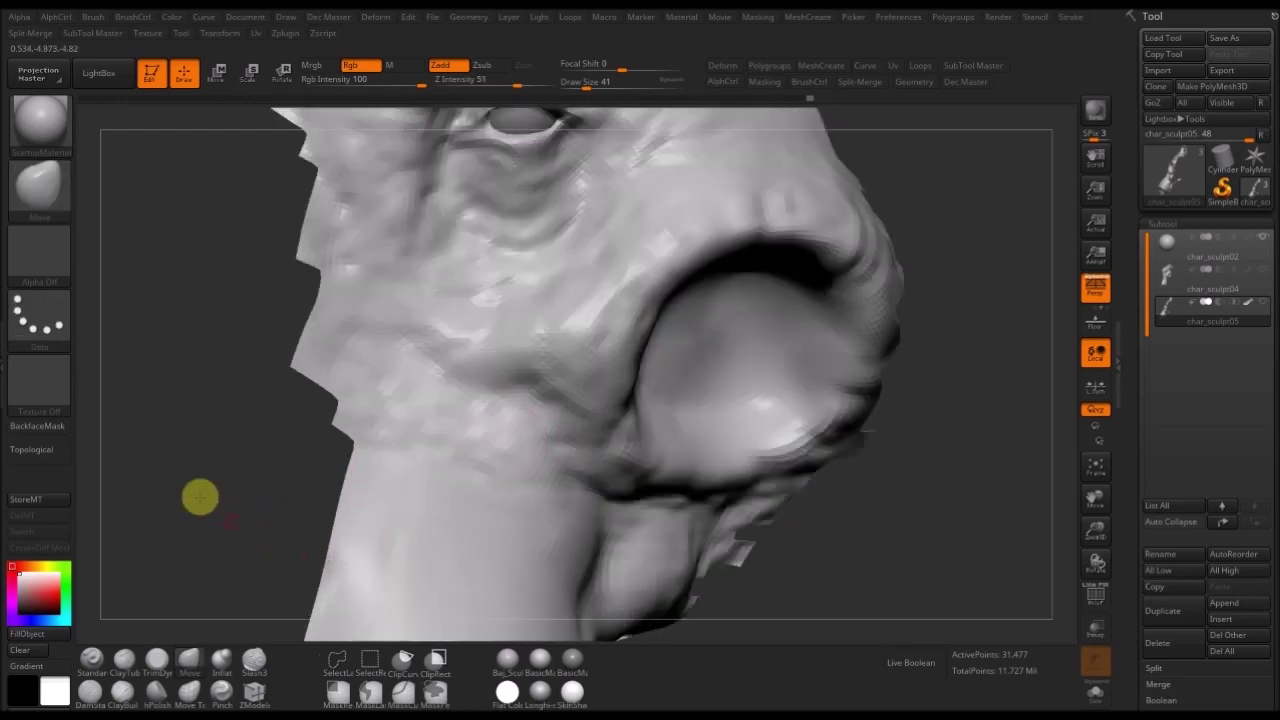
{"action": "left_click_drag", "start_coordinate": [197, 497], "coordinate": [443, 357]}
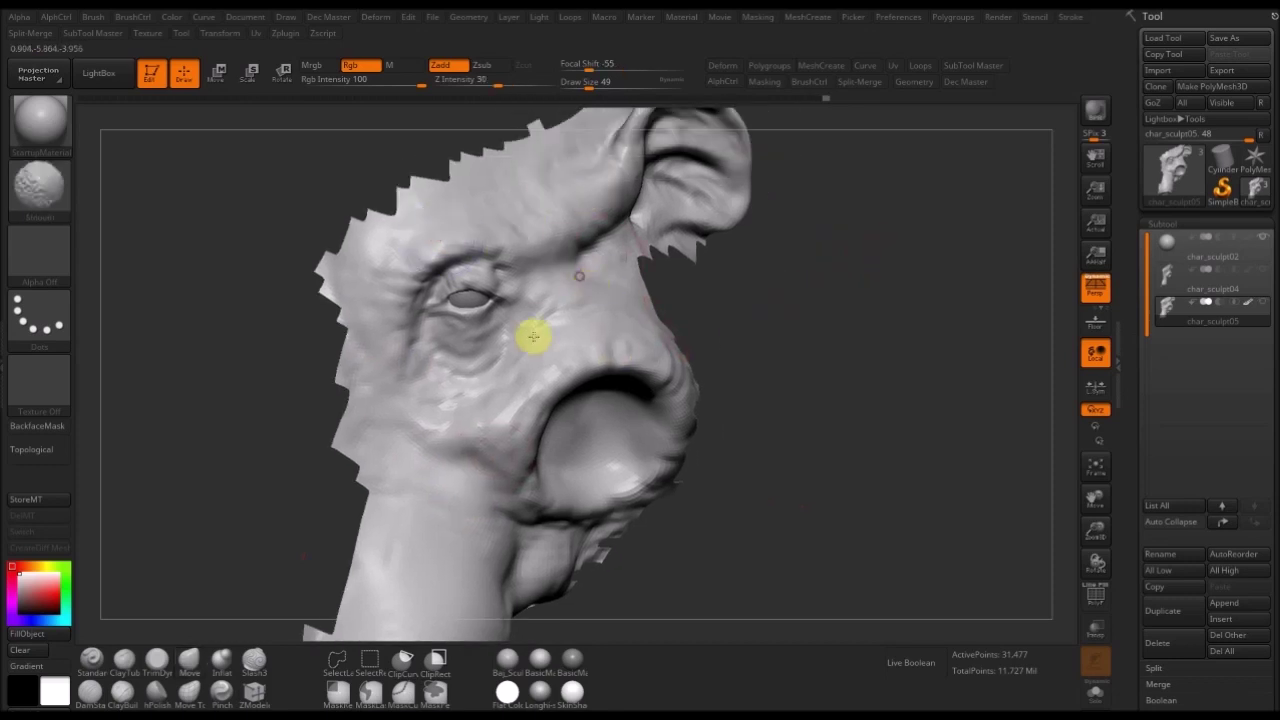
{"action": "left_click_drag", "start_coordinate": [783, 397], "coordinate": [766, 345]}
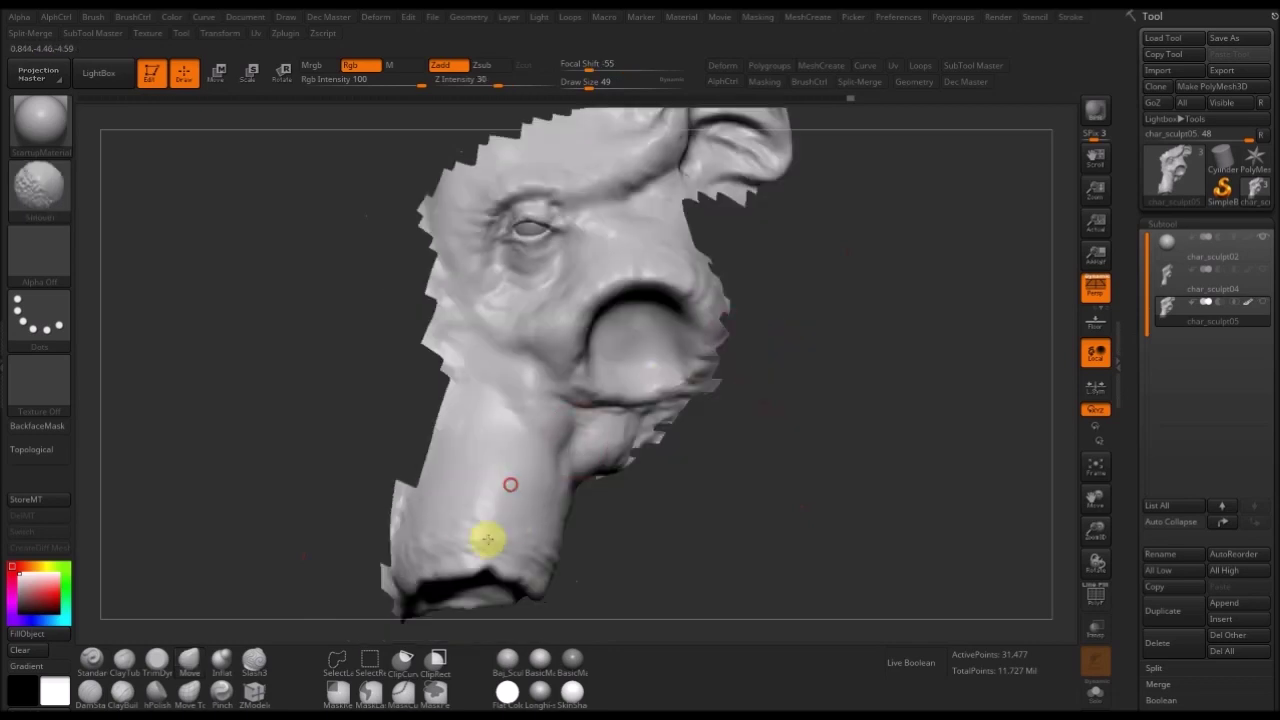
- Thicken the eyelids with the Inflat brush at Z Intensity 10 and Draw Size 18
{"action": "mouse_move", "coordinate": [845, 347]}
{"action": "left_mouse_down", "text": "alt"}
{"action": "mouse_move", "coordinate": [826, 433]}
{"action": "mouse_move", "coordinate": [909, 442]}
{"action": "left_mouse_up", "text": "alt"}
{"action": "mouse_move", "coordinate": [960, 286]}
{"action": "left_mouse_down", "text": "alt"}
{"action": "mouse_move", "coordinate": [919, 405]}
{"action": "mouse_move", "coordinate": [903, 391]}
{"action": "mouse_move", "coordinate": [857, 420]}
{"action": "mouse_move", "coordinate": [873, 367]}
{"action": "left_mouse_up", "text": "alt"}
{"action": "key", "text": "b"}
{"action": "key", "text": "s"}
{"action": "key", "text": "t"}
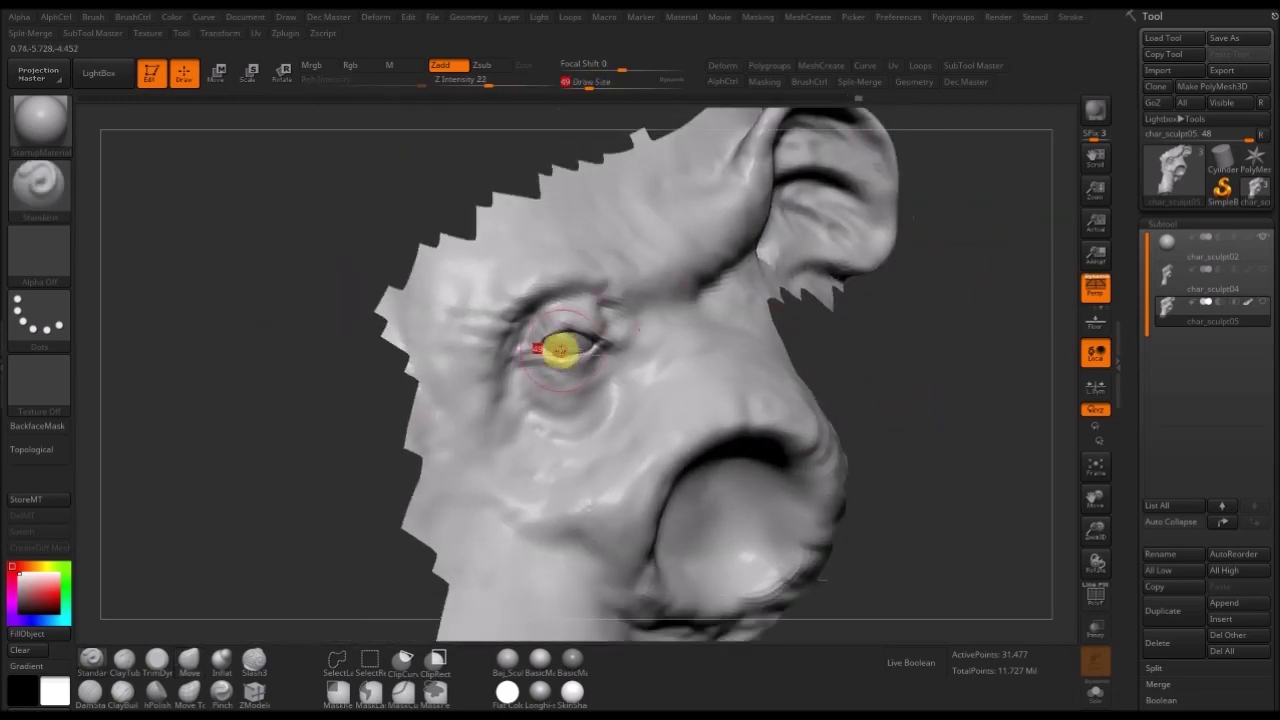
{"action": "left_click", "coordinate": [221, 660]}
{"action": "left_click_drag", "start_coordinate": [271, 537], "coordinate": [548, 333]}
{"action": "left_click_drag", "start_coordinate": [280, 503], "coordinate": [206, 508], "text": "alt"}
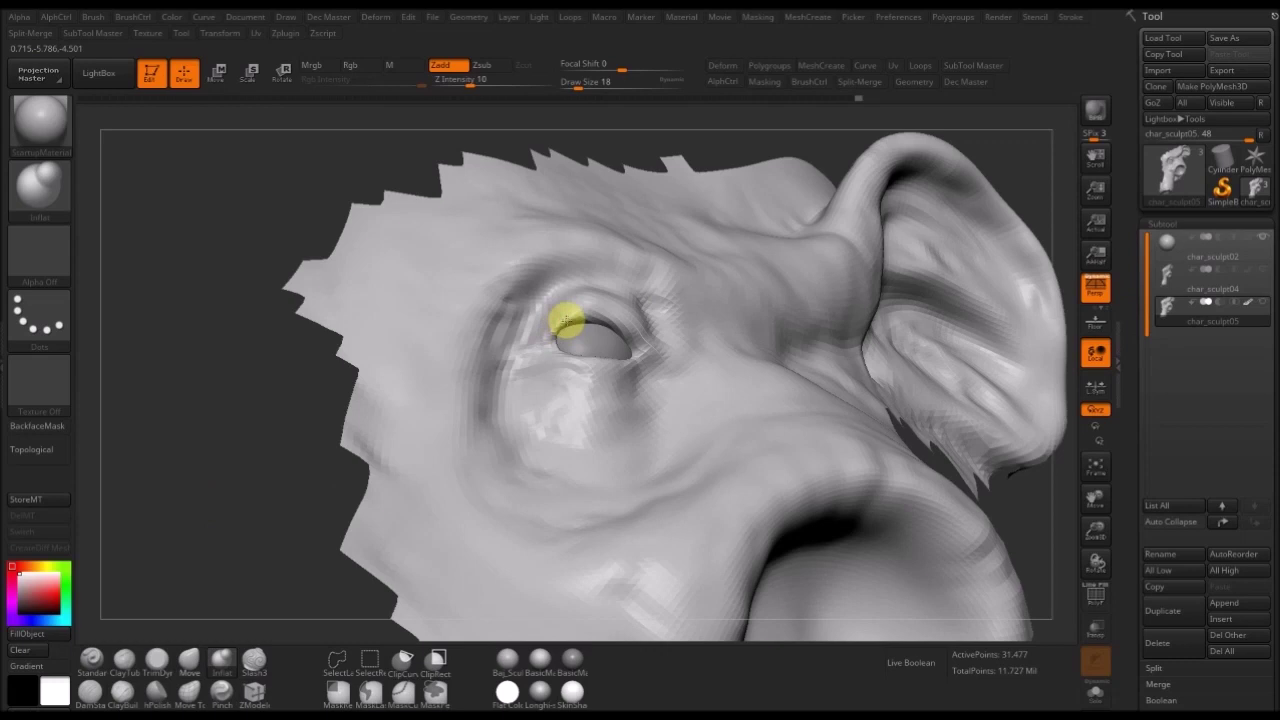
- Define the upper eyelid edge and inner eye corner with the Standard brush at Z Intensity 22, using Draw Sizes 18 to 22
{"action": "key", "text": "b"}
{"action": "key", "text": "s"}
{"action": "key", "text": "t"}
{"action": "left_click_drag", "start_coordinate": [220, 480], "coordinate": [403, 407]}
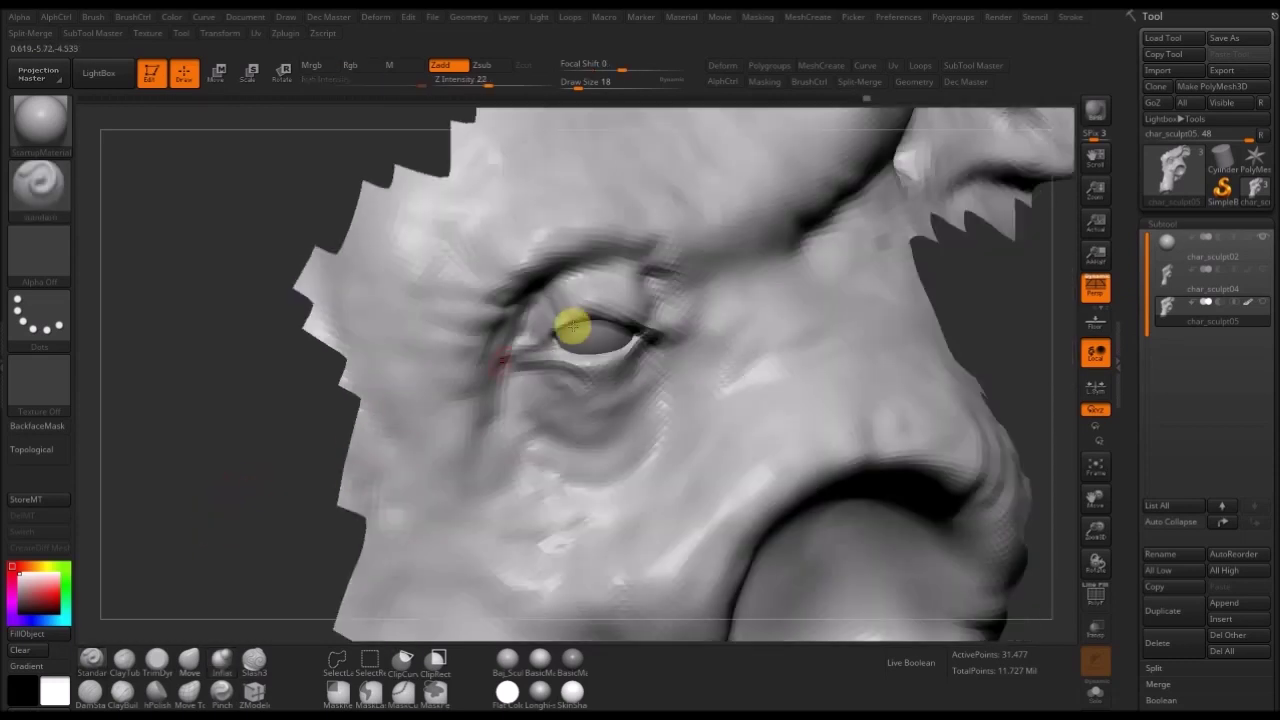
{"action": "left_click_drag", "start_coordinate": [243, 491], "coordinate": [580, 318]}
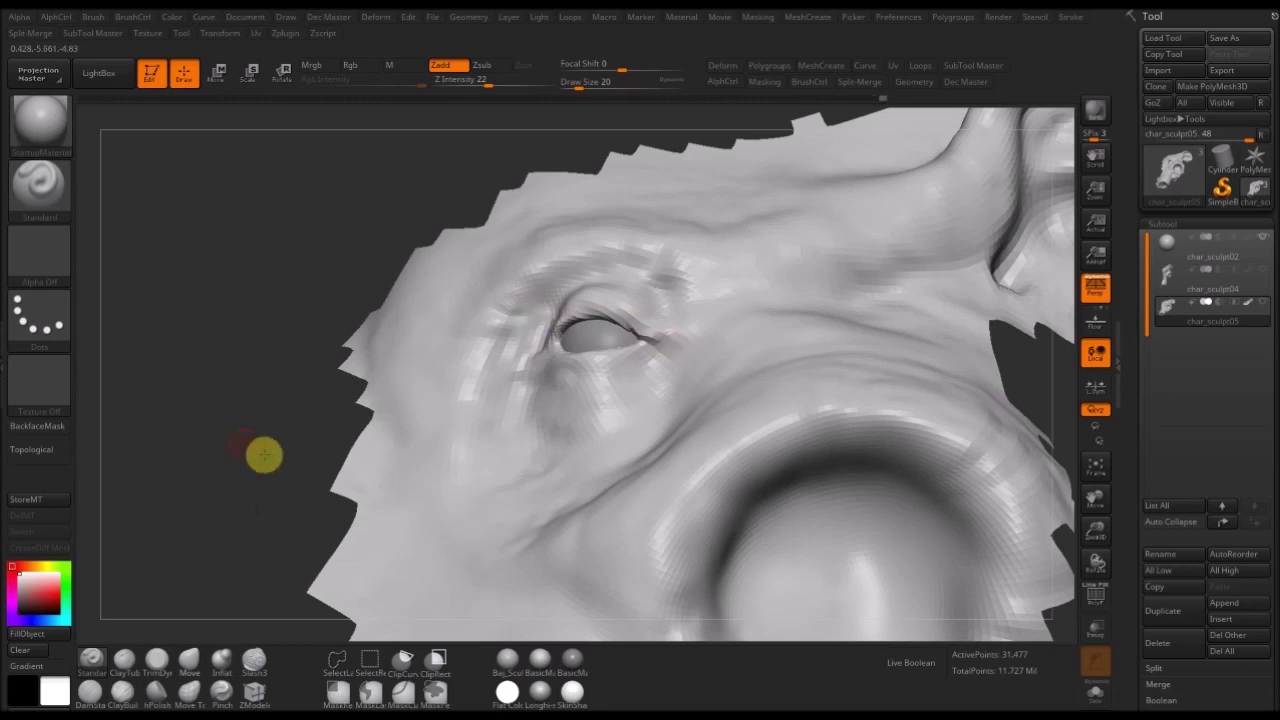
{"action": "left_click_drag", "start_coordinate": [263, 456], "coordinate": [594, 316]}
{"action": "key", "text": "s"}
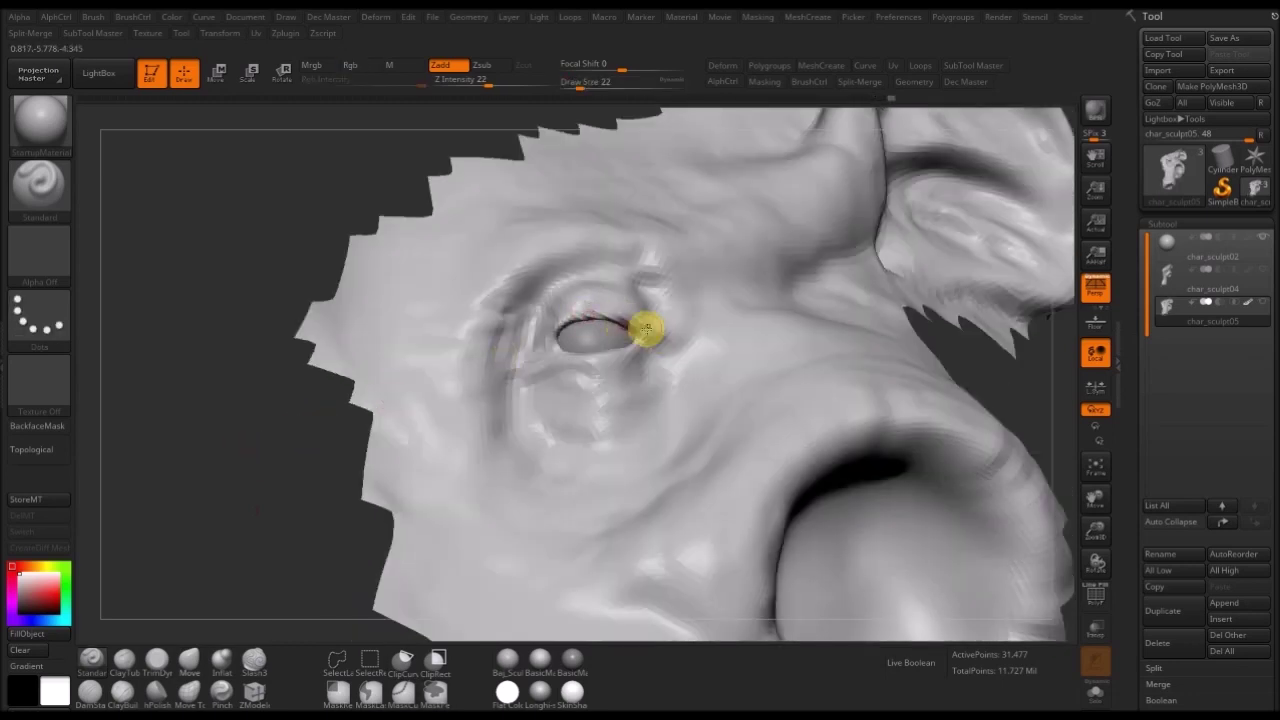
{"action": "left_click_drag", "start_coordinate": [177, 535], "coordinate": [636, 330]}
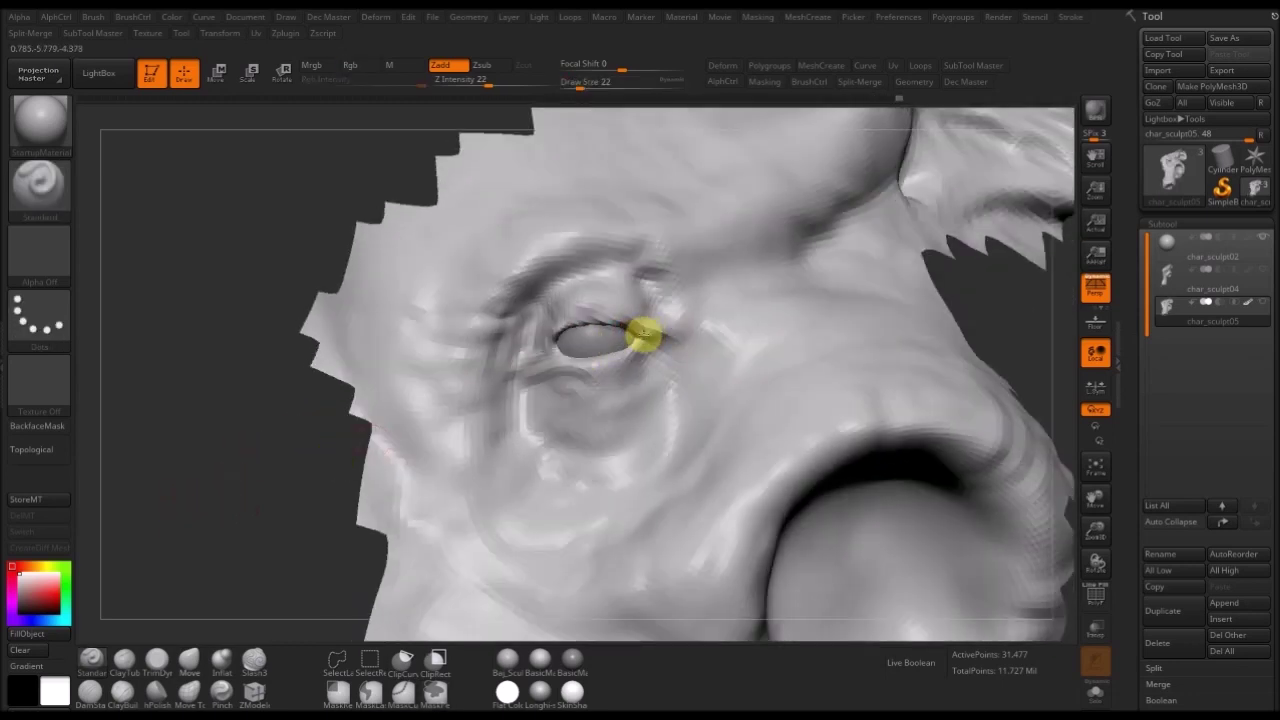
- Carve creases at the inner and outer eye corners with the DamStandard brush at Draw Sizes 20 and 17
{"action": "left_click", "coordinate": [90, 690]}
{"action": "key", "text": "s"}
{"action": "left_click_drag", "start_coordinate": [626, 337], "coordinate": [664, 341]}
{"action": "left_click_drag", "start_coordinate": [664, 342], "coordinate": [635, 337], "text": "shift"}
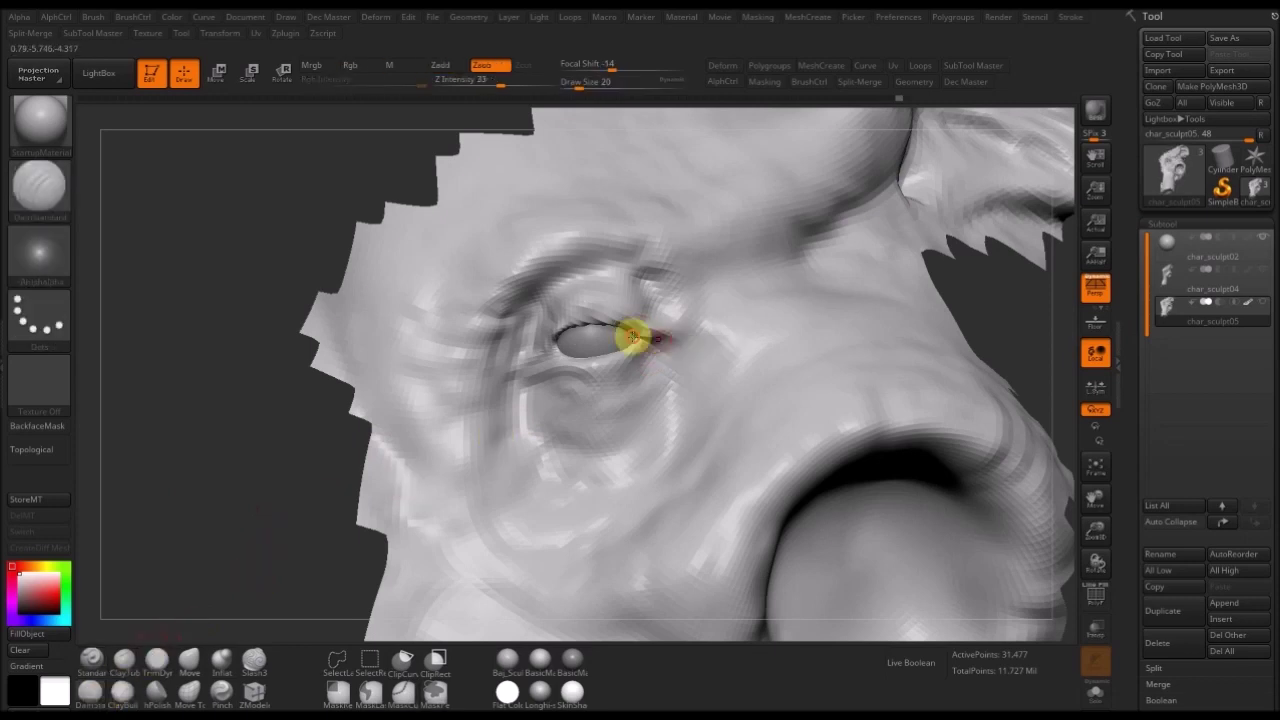
{"action": "left_click_drag", "start_coordinate": [200, 486], "coordinate": [430, 360]}
{"action": "key", "text": "s"}
{"action": "mouse_move", "coordinate": [523, 313]}
{"action": "left_mouse_down"}
{"action": "mouse_move", "coordinate": [580, 334]}
{"action": "mouse_move", "coordinate": [570, 331]}
{"action": "left_mouse_up"}
{"action": "key", "text": "["}
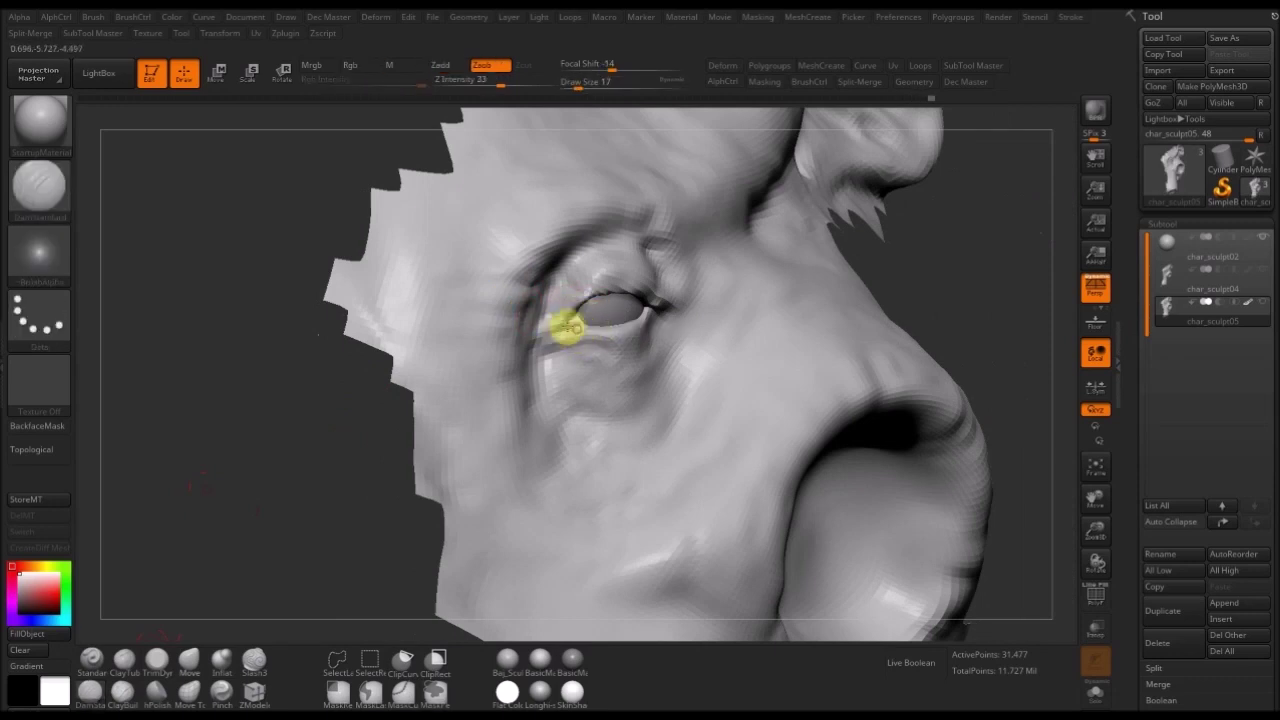
- Soften the fold between the brow and the upper eyelid, with the brush enlarged to Draw Size 29
{"action": "mouse_move", "coordinate": [954, 271]}
{"action": "left_mouse_down"}
{"action": "mouse_move", "coordinate": [903, 249]}
{"action": "mouse_move", "coordinate": [743, 249]}
{"action": "left_mouse_up"}
{"action": "key", "text": "bracketright"}
{"action": "key", "text": "bracketright"}
{"action": "key", "text": "bracketleft"}
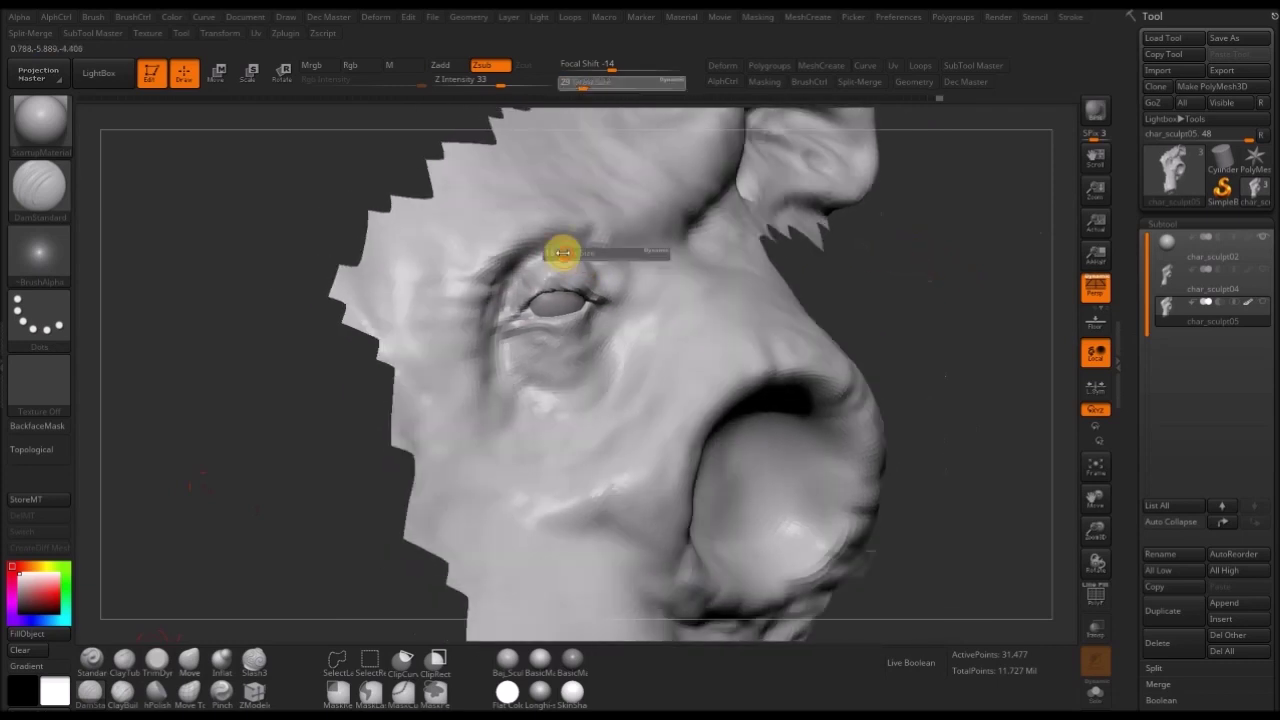
{"action": "mouse_move", "coordinate": [585, 255]}
{"action": "left_mouse_down", "text": "shift"}
{"action": "mouse_move", "coordinate": [540, 251]}
{"action": "mouse_move", "coordinate": [491, 320]}
{"action": "left_mouse_up", "text": "shift"}
{"action": "key", "text": "bracketright"}
- Carve the fold that runs down past the outer eye corner with the DamStandard brush at Draw Size 22
{"action": "mouse_move", "coordinate": [322, 536]}
{"action": "left_mouse_down"}
{"action": "mouse_move", "coordinate": [286, 509]}
{"action": "mouse_move", "coordinate": [286, 463]}
{"action": "left_mouse_up"}
{"action": "key", "text": "shift"}
{"action": "left_click_drag", "start_coordinate": [434, 277], "coordinate": [420, 368]}
{"action": "left_click_drag", "start_coordinate": [243, 502], "coordinate": [222, 502]}
{"action": "left_click_drag", "start_coordinate": [447, 236], "coordinate": [438, 322]}
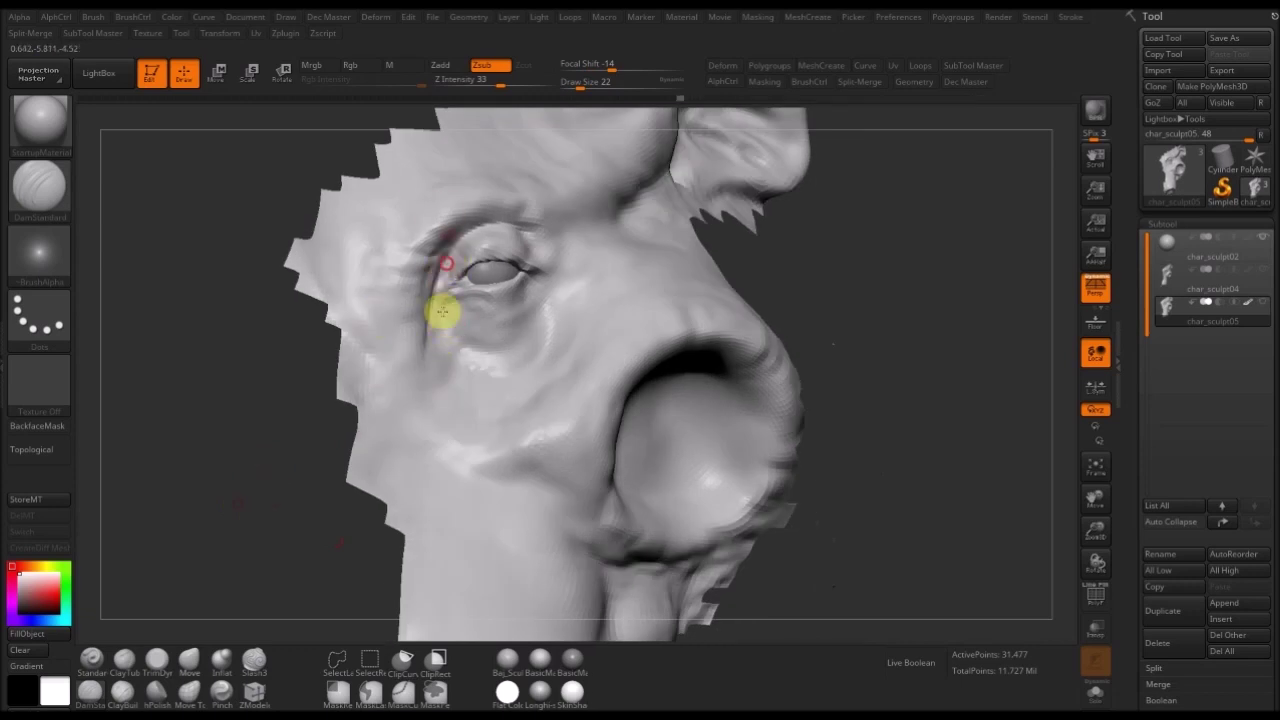
{"action": "left_click_drag", "start_coordinate": [447, 260], "coordinate": [440, 324]}
{"action": "left_click_drag", "start_coordinate": [441, 275], "coordinate": [442, 343]}
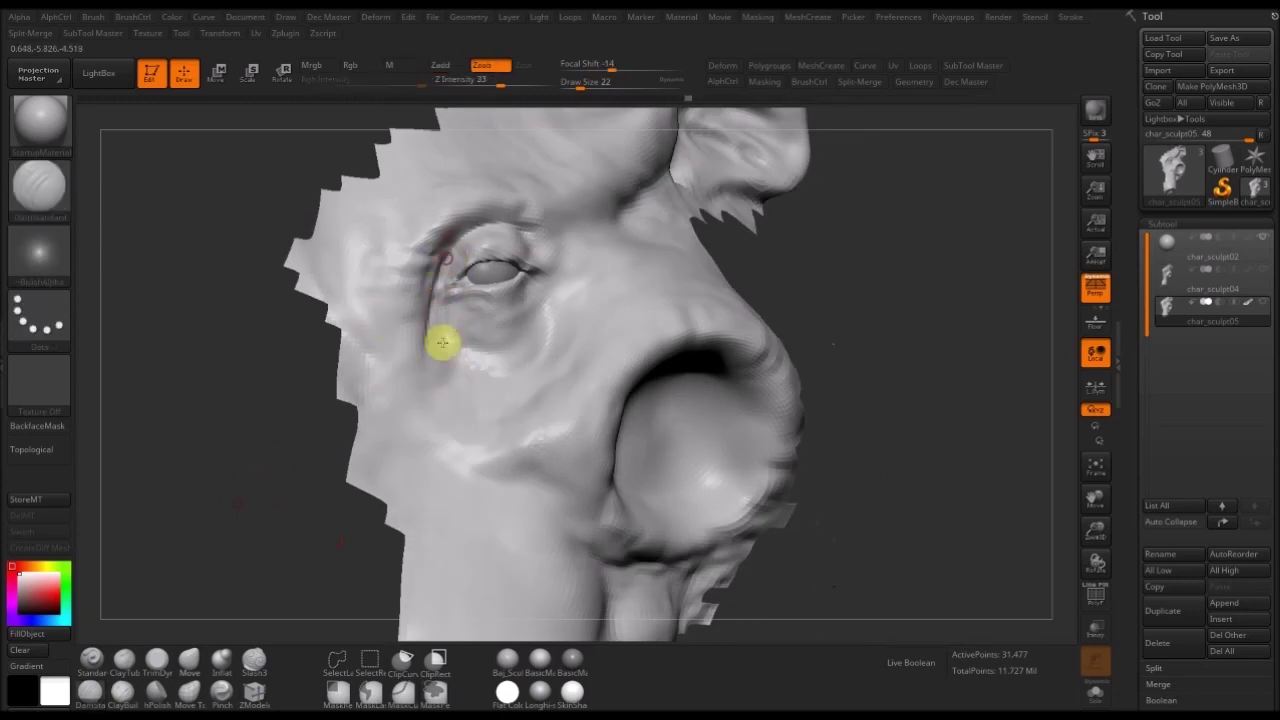
{"action": "left_click_drag", "start_coordinate": [463, 401], "coordinate": [466, 411]}
- Cut curved bag creases beneath the eye and toward the inner corner at Draw Size 27
{"action": "mouse_move", "coordinate": [797, 295]}
{"action": "left_mouse_down"}
{"action": "mouse_move", "coordinate": [826, 394]}
{"action": "mouse_move", "coordinate": [857, 366]}
{"action": "mouse_move", "coordinate": [852, 430]}
{"action": "mouse_move", "coordinate": [520, 323]}
{"action": "mouse_move", "coordinate": [223, 474]}
{"action": "mouse_move", "coordinate": [510, 315]}
{"action": "left_mouse_up"}
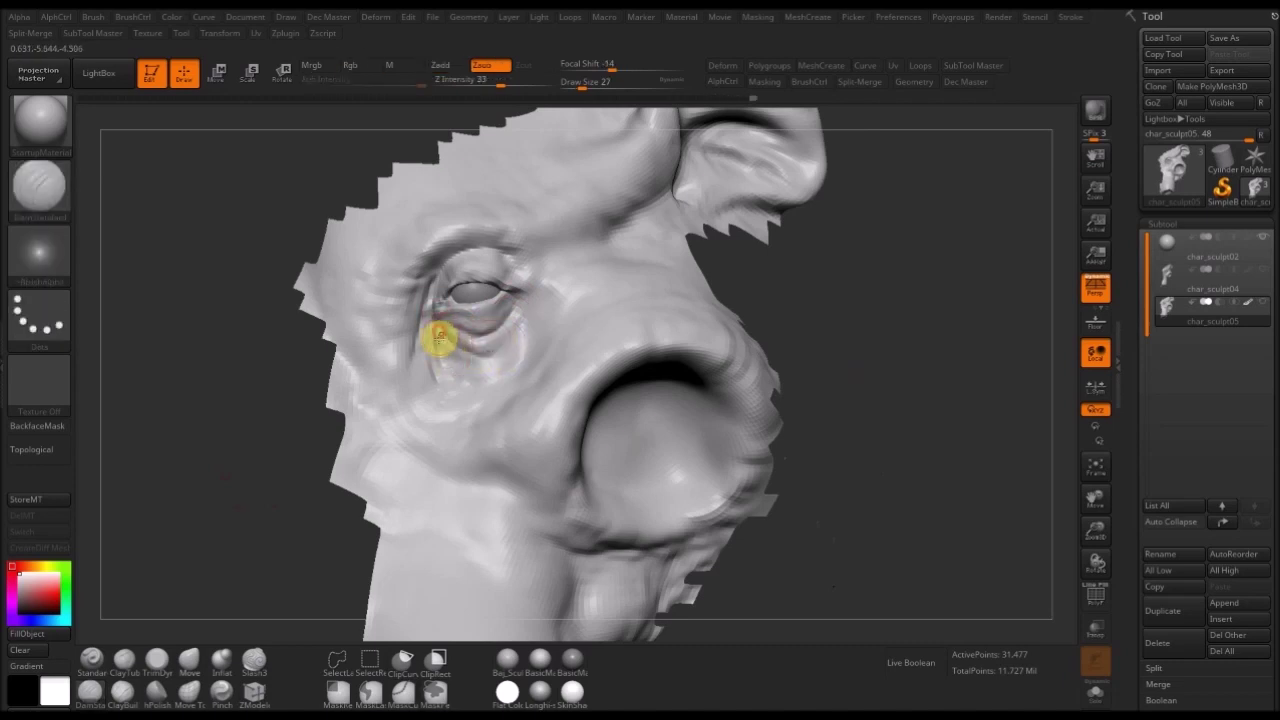
{"action": "left_click_drag", "start_coordinate": [506, 348], "coordinate": [520, 333]}
{"action": "left_click_drag", "start_coordinate": [297, 468], "coordinate": [360, 447]}
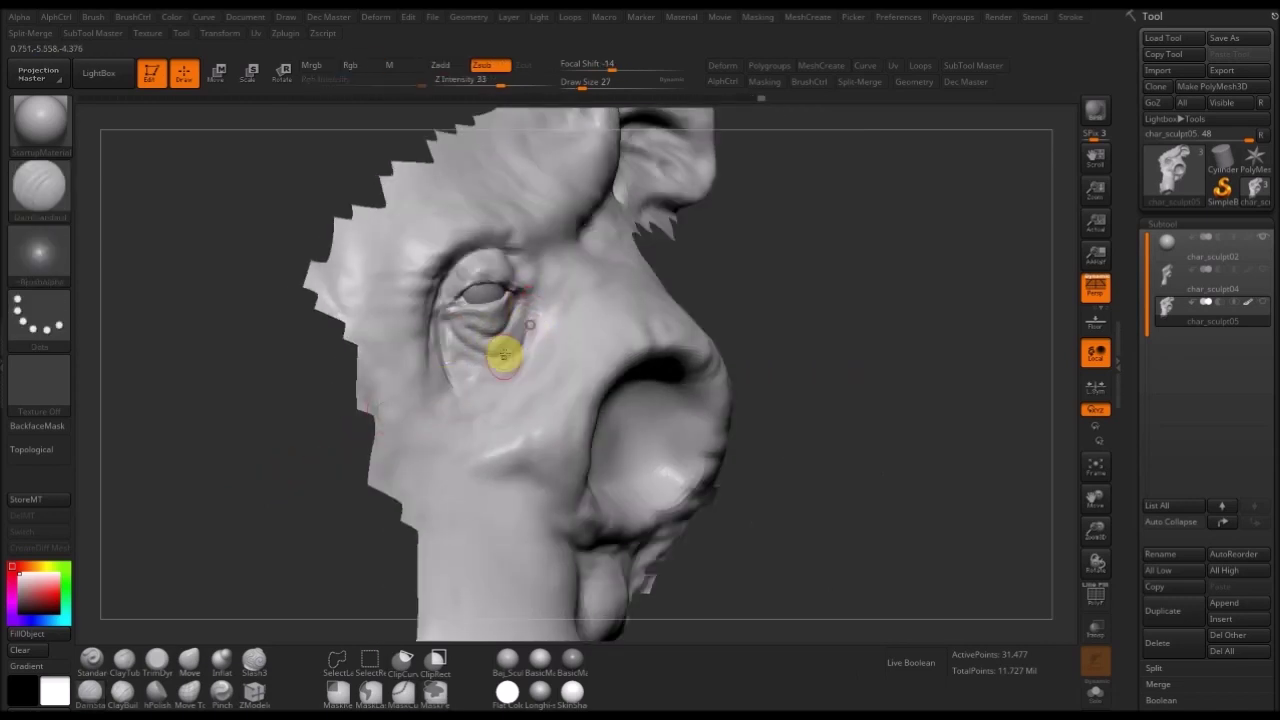
{"action": "mouse_move", "coordinate": [450, 360]}
{"action": "right_mouse_down"}
{"action": "mouse_move", "coordinate": [603, 251]}
{"action": "mouse_move", "coordinate": [441, 337]}
{"action": "right_mouse_up"}
- Carve and soften folds where the ear base meets the brow at Draw Size 39
{"action": "right_click_drag", "start_coordinate": [588, 225], "coordinate": [526, 297]}
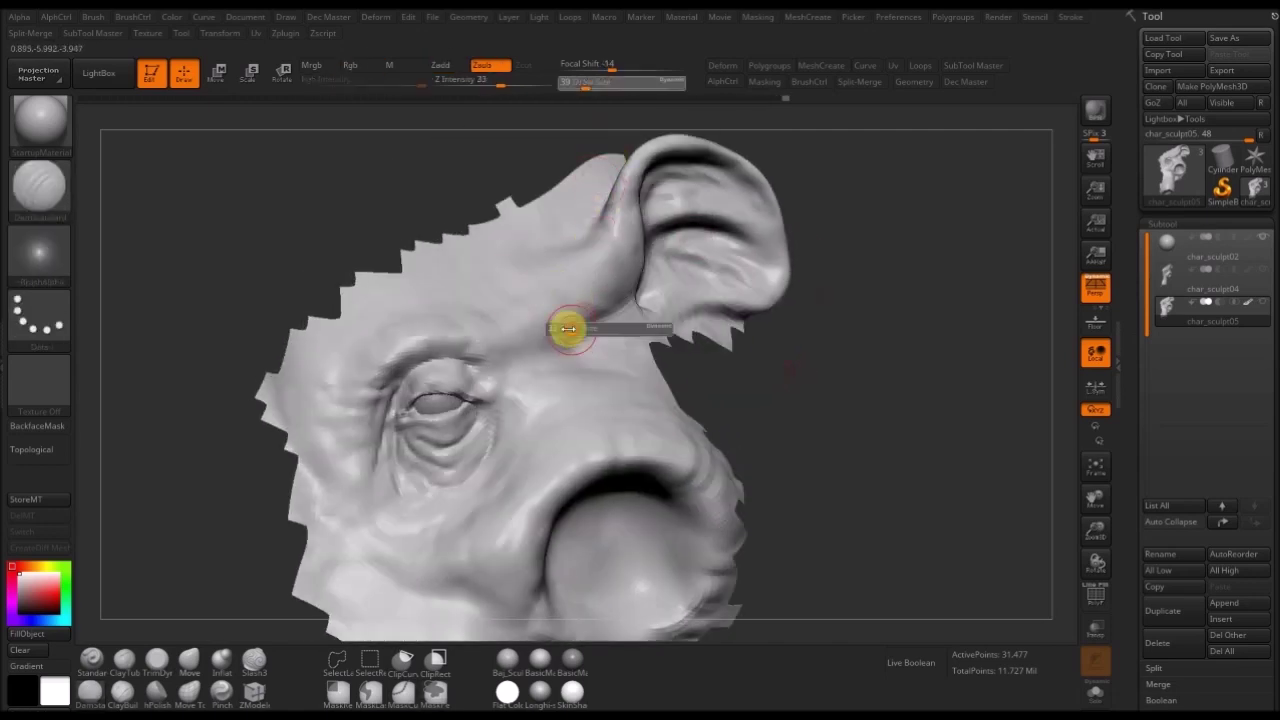
{"action": "key", "text": "bracketright"}
{"action": "key", "text": "bracketright"}
{"action": "left_click_drag", "start_coordinate": [549, 290], "coordinate": [590, 343]}
{"action": "left_click_drag", "start_coordinate": [703, 374], "coordinate": [577, 335]}
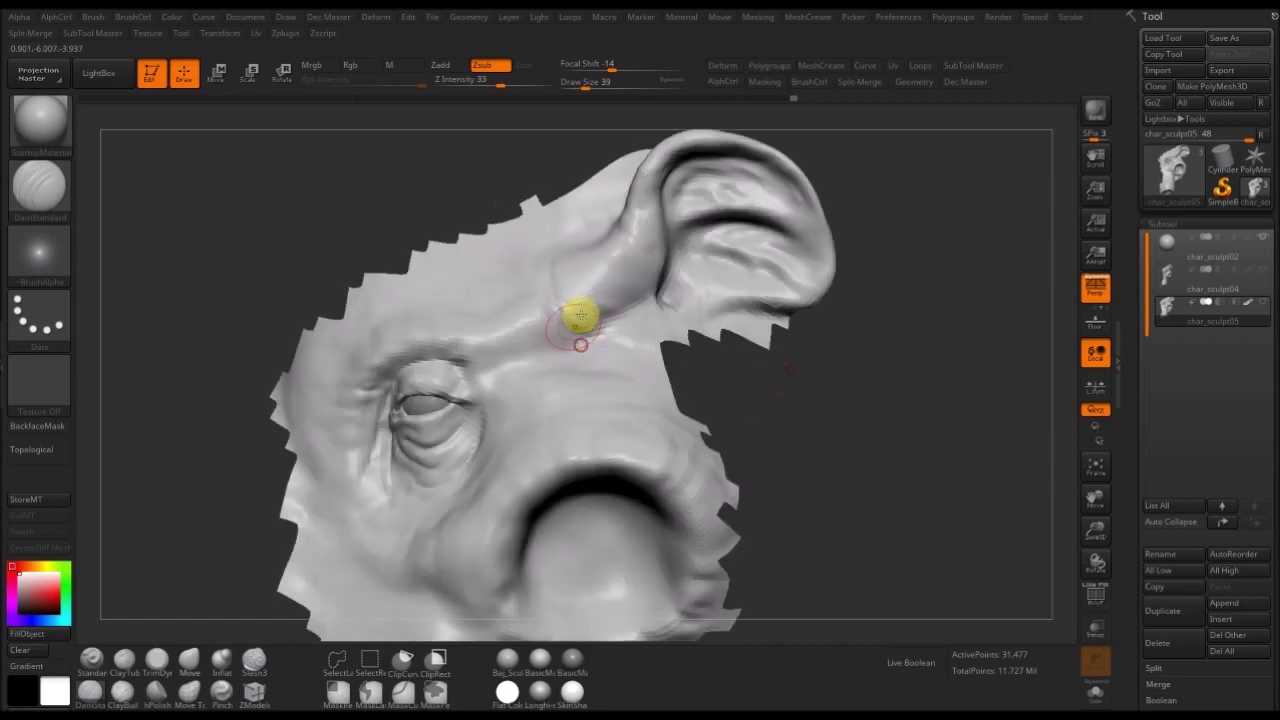
{"action": "left_click_drag", "start_coordinate": [572, 207], "coordinate": [586, 291]}
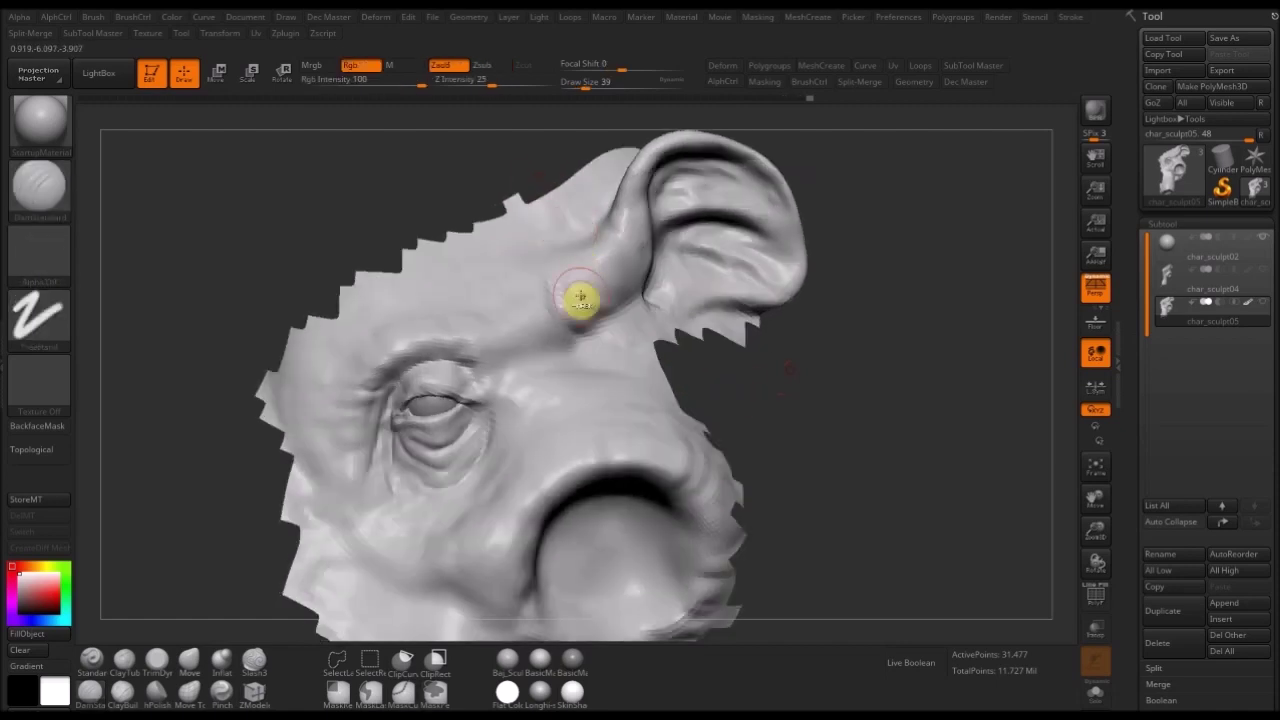
- Deepen the creases below the mouth corner and along the jaw at Draw Sizes 49 to 23
{"action": "mouse_move", "coordinate": [808, 315]}
{"action": "left_mouse_down", "text": "alt"}
{"action": "mouse_move", "coordinate": [797, 369]}
{"action": "mouse_move", "coordinate": [666, 383]}
{"action": "mouse_move", "coordinate": [729, 335]}
{"action": "mouse_move", "coordinate": [526, 380]}
{"action": "mouse_move", "coordinate": [320, 480]}
{"action": "mouse_move", "coordinate": [566, 420]}
{"action": "left_mouse_up", "text": "alt"}
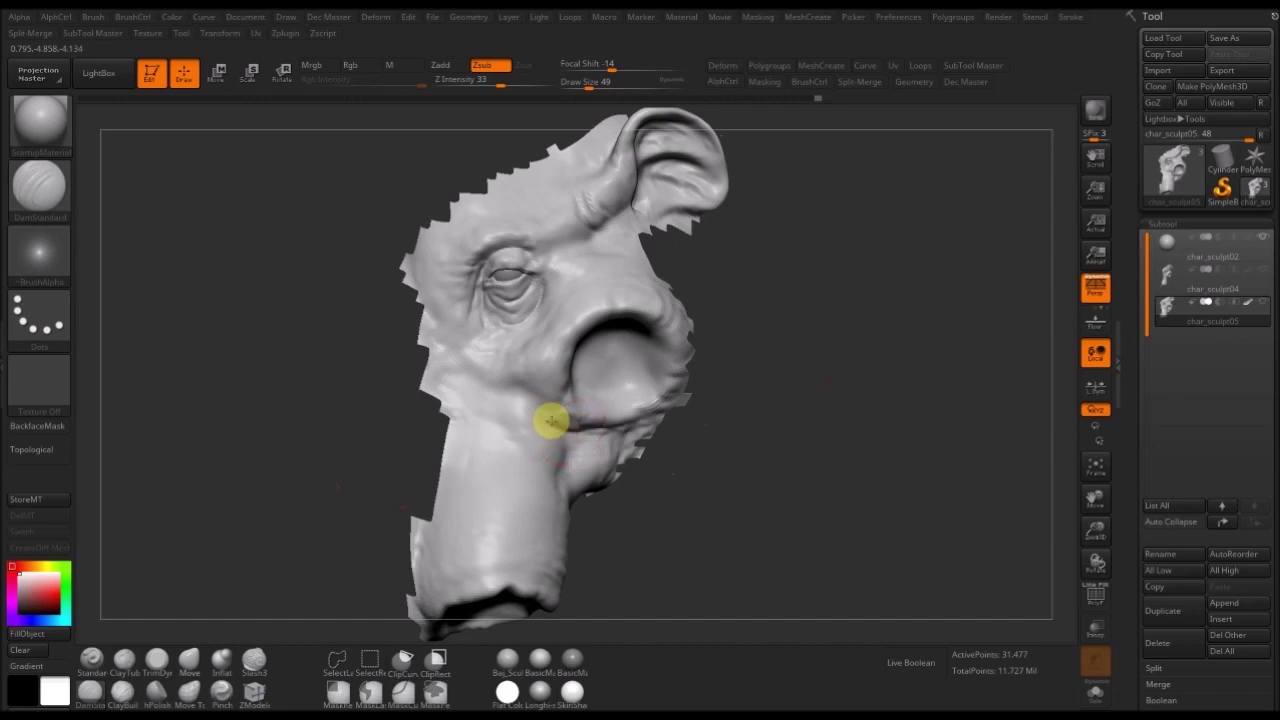
{"action": "left_click_drag", "start_coordinate": [694, 486], "coordinate": [617, 449]}
{"action": "mouse_move", "coordinate": [656, 490]}
{"action": "left_mouse_down", "text": "alt"}
{"action": "mouse_move", "coordinate": [655, 446]}
{"action": "mouse_move", "coordinate": [664, 498]}
{"action": "left_mouse_up", "text": "alt"}
{"action": "key", "text": "["}
{"action": "key", "text": "["}
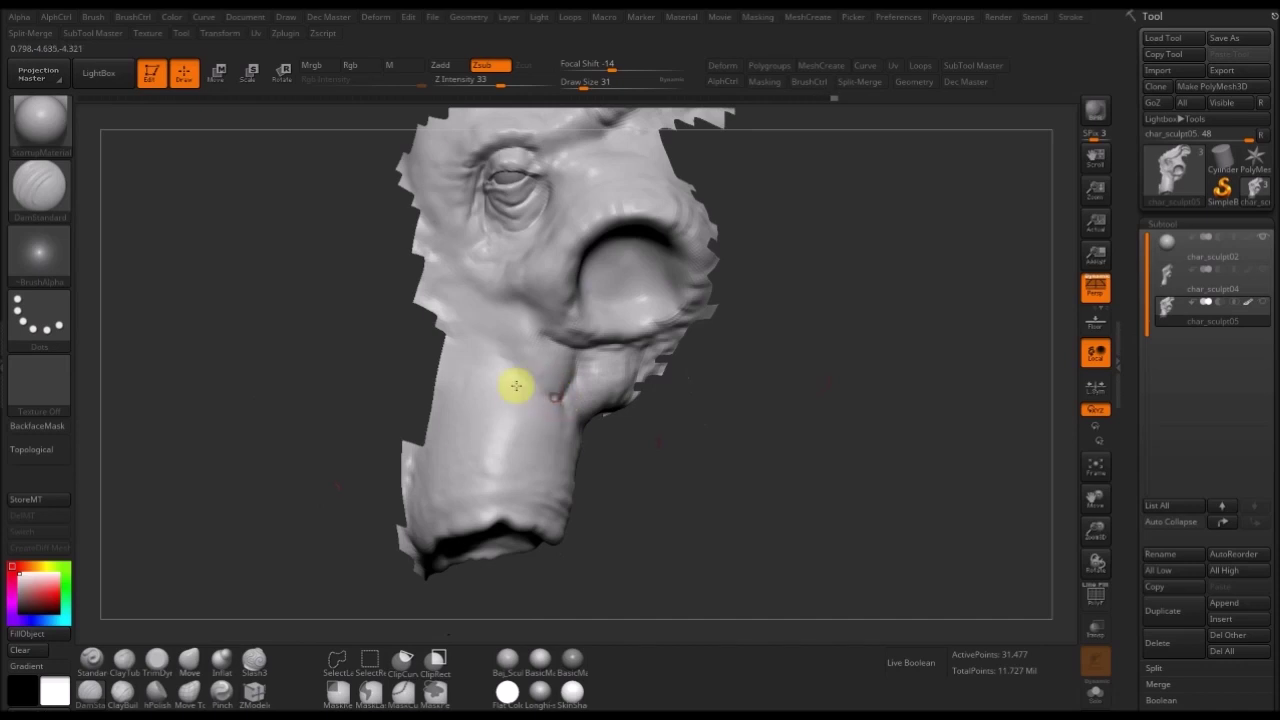
{"action": "key", "text": "s"}
{"action": "left_click", "coordinate": [577, 361]}
{"action": "left_click_drag", "start_coordinate": [555, 345], "coordinate": [582, 378]}
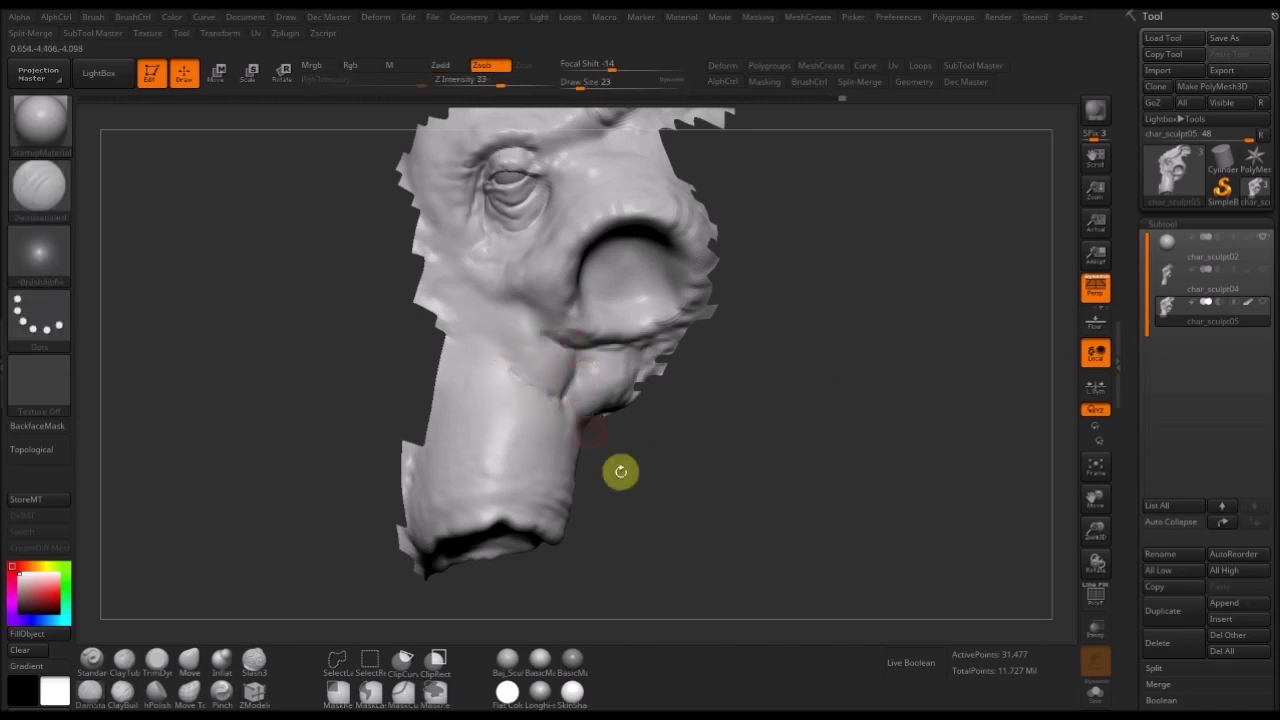
- Carve broad folds across the throat and neck with the DamStandard brush at Draw Size 39
{"action": "left_click_drag", "start_coordinate": [620, 471], "coordinate": [620, 441], "text": "alt"}
{"action": "left_click_drag", "start_coordinate": [557, 503], "coordinate": [640, 458]}
{"action": "key", "text": "]"}
{"action": "key", "text": "]"}
{"action": "left_click_drag", "start_coordinate": [519, 487], "coordinate": [555, 474]}
{"action": "mouse_move", "coordinate": [666, 403]}
{"action": "left_mouse_down"}
{"action": "mouse_move", "coordinate": [674, 451]}
{"action": "mouse_move", "coordinate": [429, 337]}
{"action": "left_mouse_up"}
- Switch to the char_sculpt04 subtool and examine its wrinkle detail on the face and neck
{"action": "left_click_drag", "start_coordinate": [794, 380], "coordinate": [787, 409], "text": "alt"}
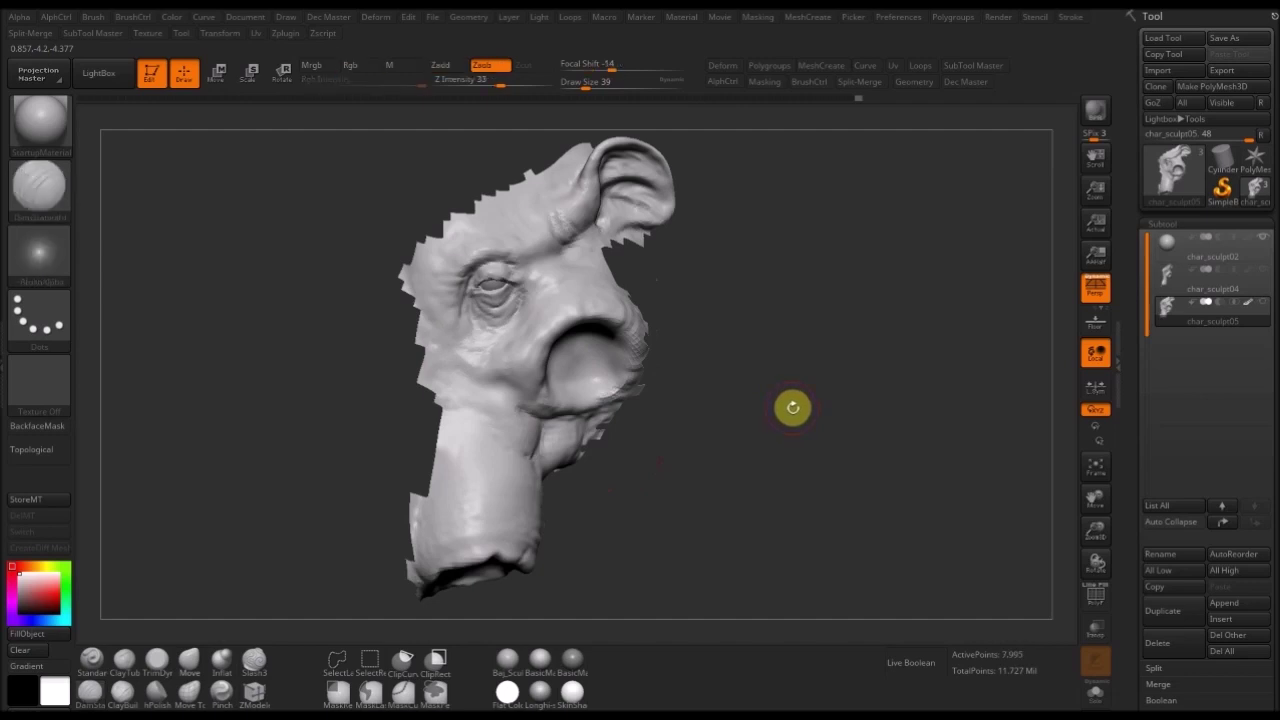
{"action": "left_click_drag", "start_coordinate": [791, 449], "coordinate": [862, 456]}
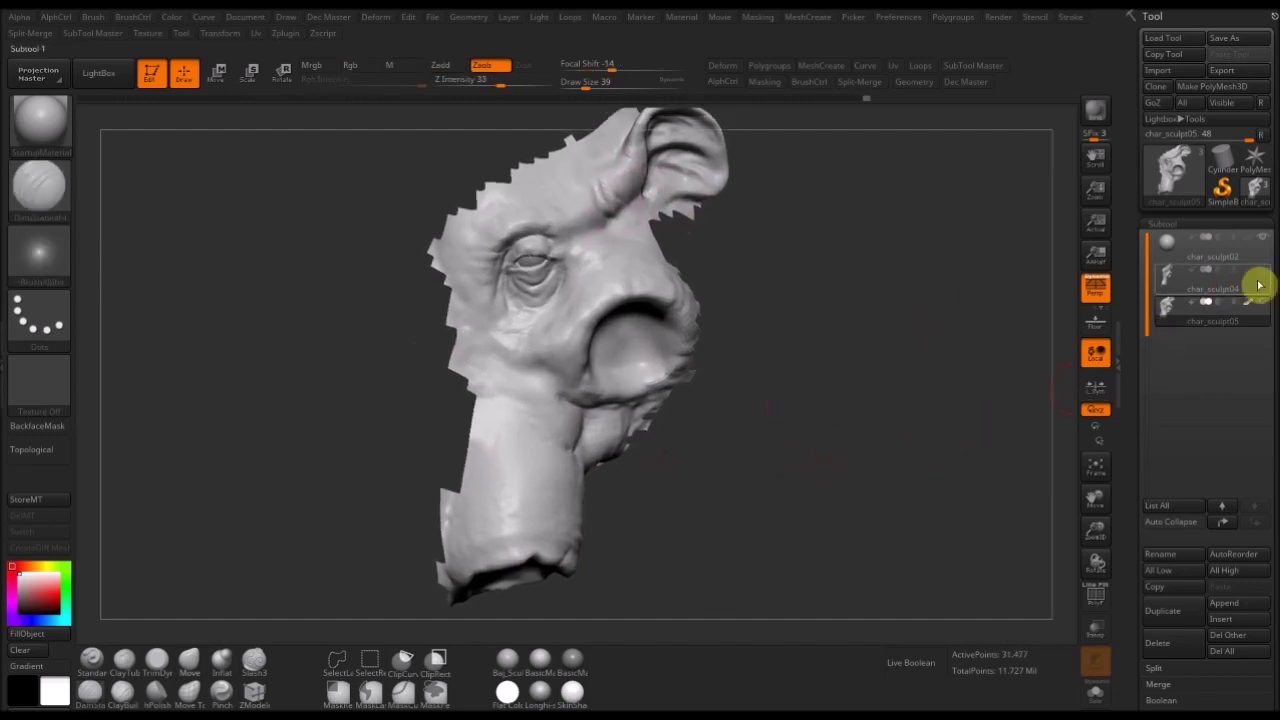
{"action": "left_click", "coordinate": [1169, 277]}
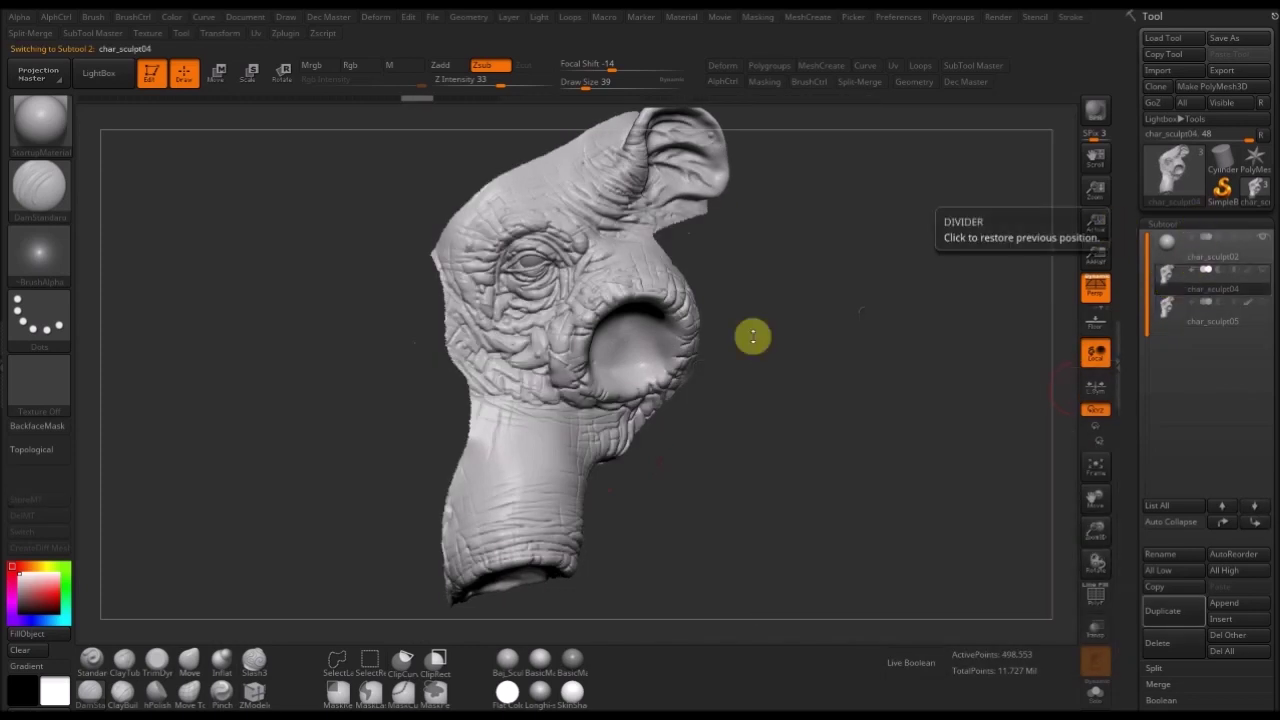
{"action": "left_click_drag", "start_coordinate": [815, 276], "coordinate": [640, 452]}
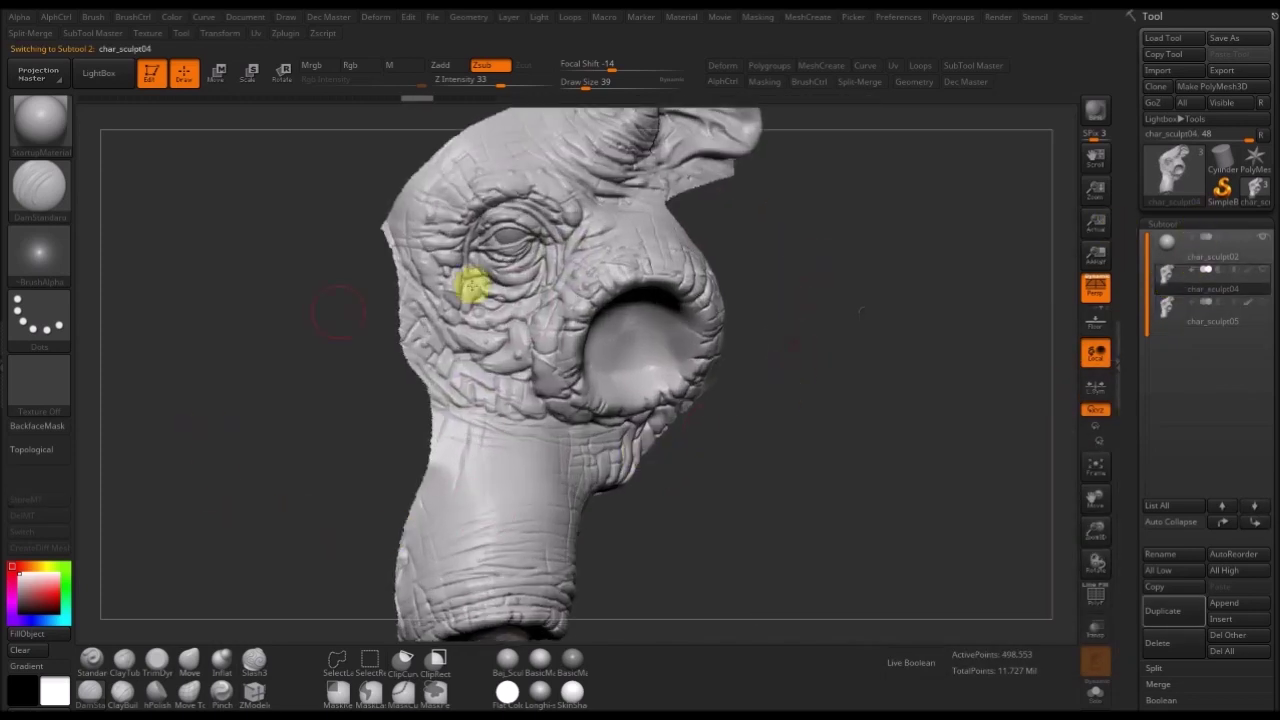
{"action": "mouse_move", "coordinate": [851, 383]}
{"action": "left_mouse_down"}
{"action": "mouse_move", "coordinate": [863, 457]}
{"action": "mouse_move", "coordinate": [885, 460]}
{"action": "mouse_move", "coordinate": [532, 405]}
{"action": "mouse_move", "coordinate": [746, 460]}
{"action": "mouse_move", "coordinate": [771, 446]}
{"action": "mouse_move", "coordinate": [508, 495]}
{"action": "left_mouse_up"}
{"action": "mouse_move", "coordinate": [696, 511]}
{"action": "left_mouse_down", "text": "alt"}
{"action": "mouse_move", "coordinate": [680, 440]}
{"action": "mouse_move", "coordinate": [706, 540]}
{"action": "mouse_move", "coordinate": [717, 517]}
{"action": "mouse_move", "coordinate": [839, 459]}
{"action": "left_mouse_up", "text": "alt"}
- Return to the char_sculpt05 subtool and carve creases on the lower neck with the DamStandard brush at Draw Size 27
{"action": "left_click", "coordinate": [1173, 321]}
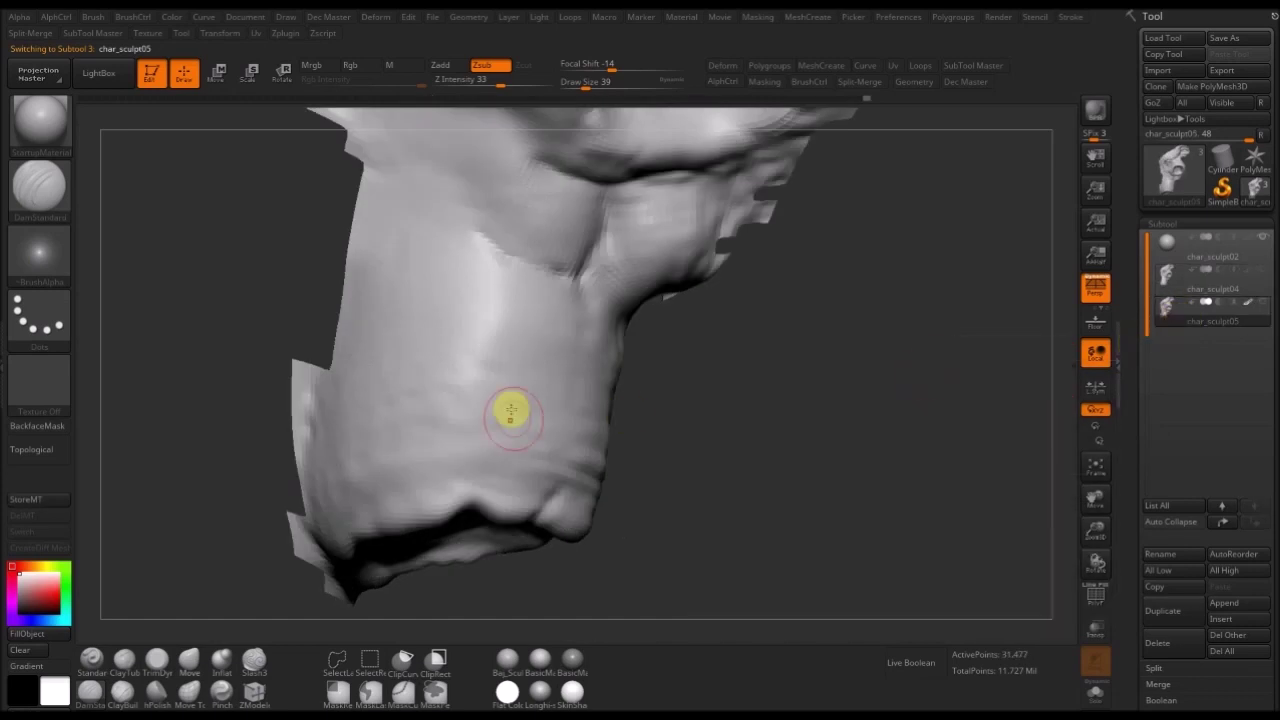
{"action": "key", "text": "s"}
{"action": "mouse_move", "coordinate": [482, 402]}
{"action": "left_mouse_down"}
{"action": "mouse_move", "coordinate": [443, 405]}
{"action": "mouse_move", "coordinate": [451, 394]}
{"action": "mouse_move", "coordinate": [526, 399]}
{"action": "mouse_move", "coordinate": [457, 423]}
{"action": "left_mouse_up"}
{"action": "key", "text": "b"}
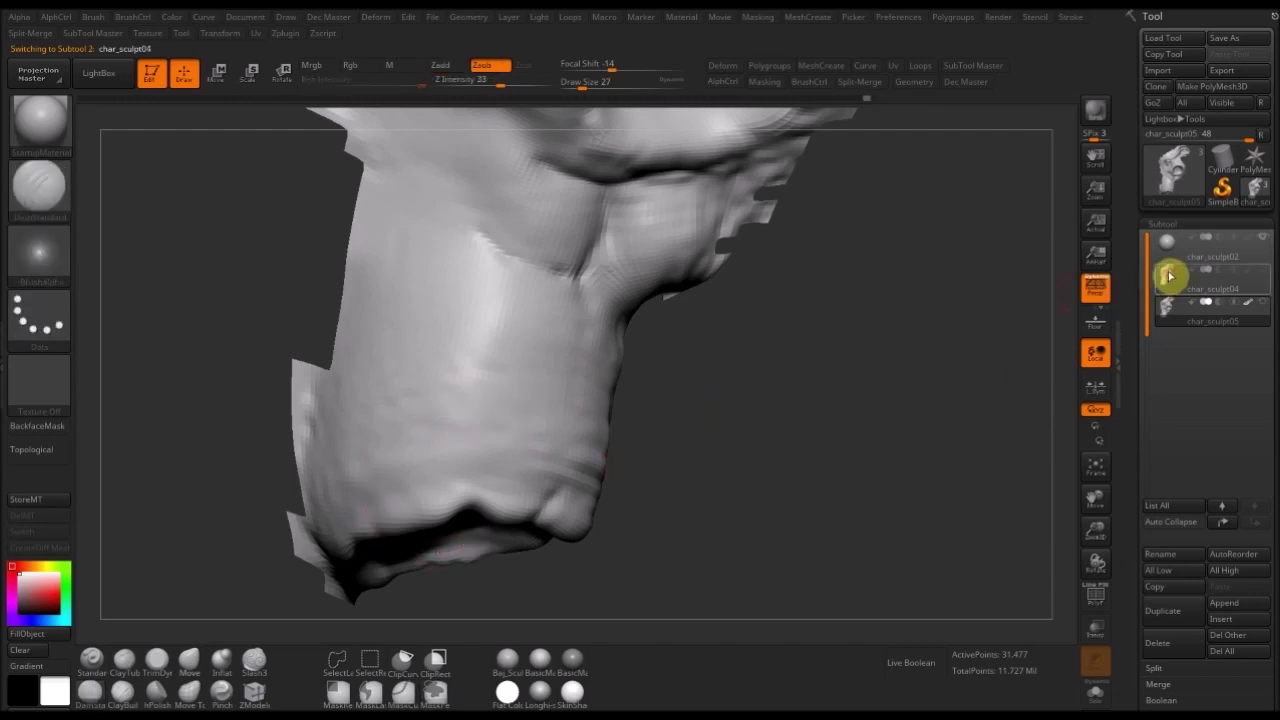
- Select the char_sculpt04 subtool and sharpen the horizontal wrinkles on its neck at Draw Sizes 17 and 14
{"action": "left_click", "coordinate": [1170, 276]}
{"action": "left_click_drag", "start_coordinate": [743, 420], "coordinate": [802, 429]}
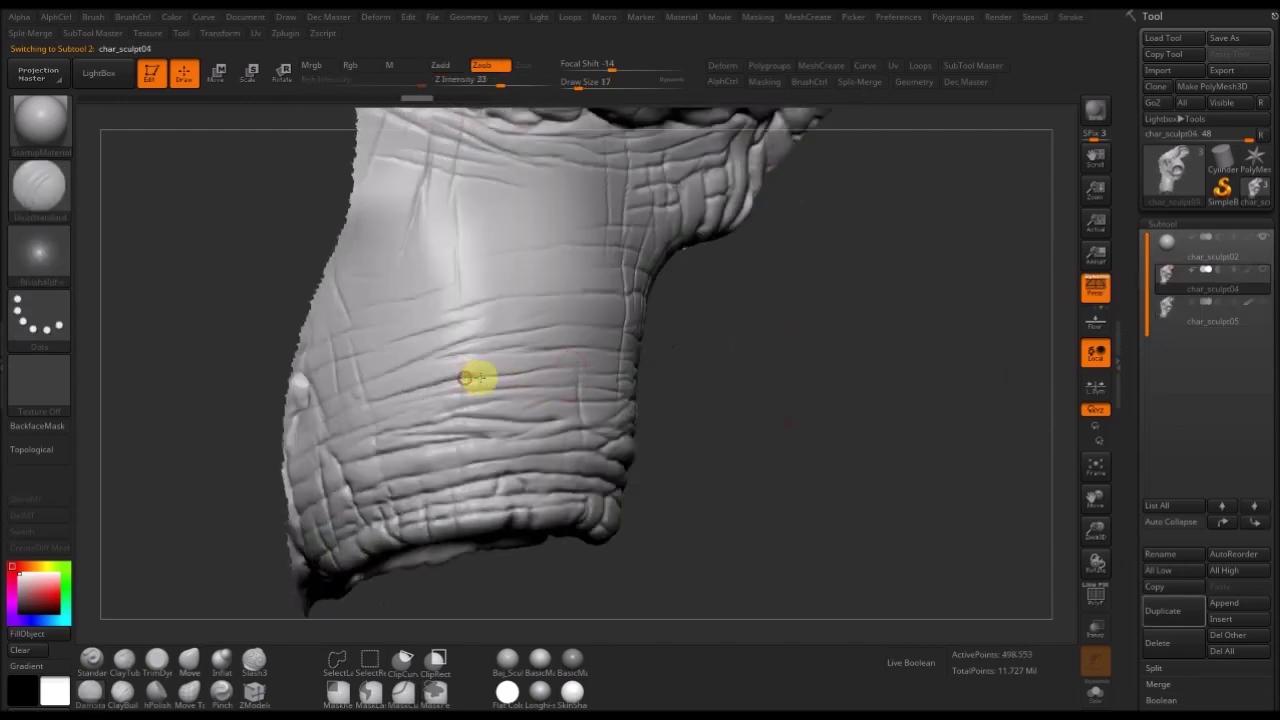
{"action": "mouse_move", "coordinate": [700, 373]}
{"action": "left_mouse_down"}
{"action": "mouse_move", "coordinate": [560, 372]}
{"action": "mouse_move", "coordinate": [636, 366]}
{"action": "left_mouse_up"}
{"action": "key", "text": "bracketright"}
{"action": "left_click_drag", "start_coordinate": [601, 367], "coordinate": [566, 369], "text": "shift"}
{"action": "mouse_move", "coordinate": [551, 370]}
{"action": "left_mouse_down"}
{"action": "mouse_move", "coordinate": [706, 370]}
{"action": "mouse_move", "coordinate": [689, 380]}
{"action": "left_mouse_up"}
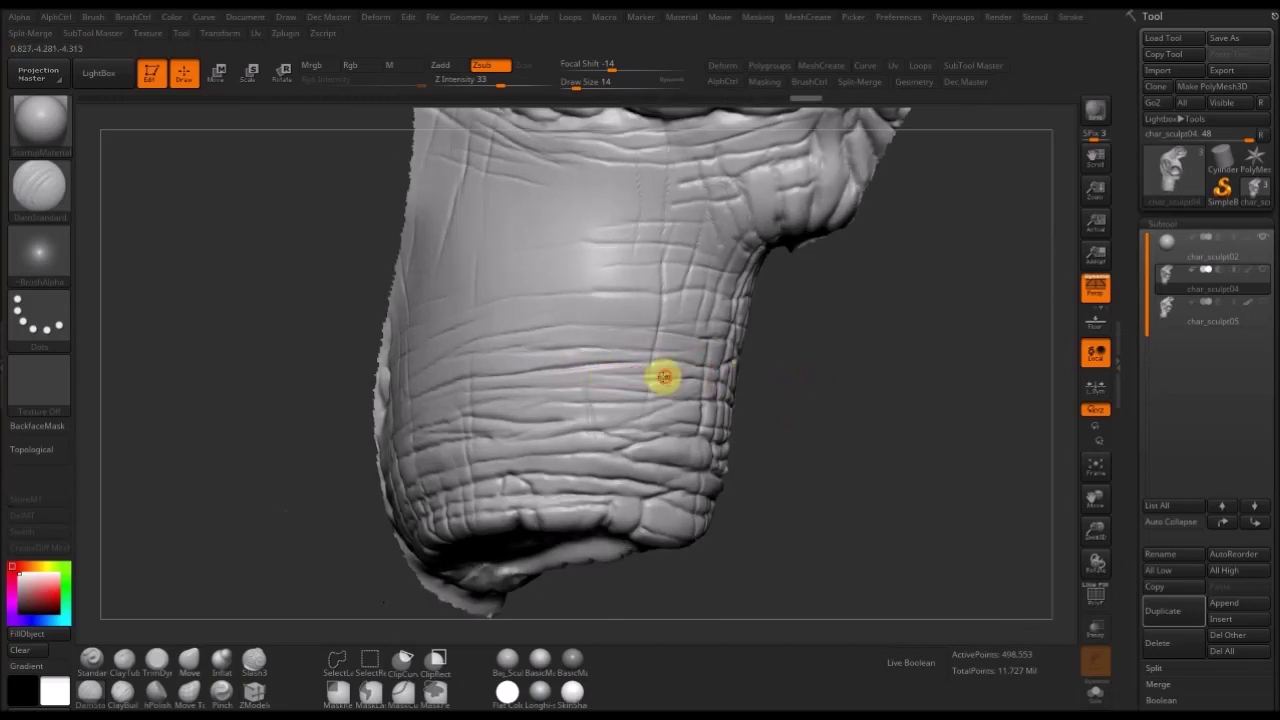
{"action": "key", "text": "shift"}
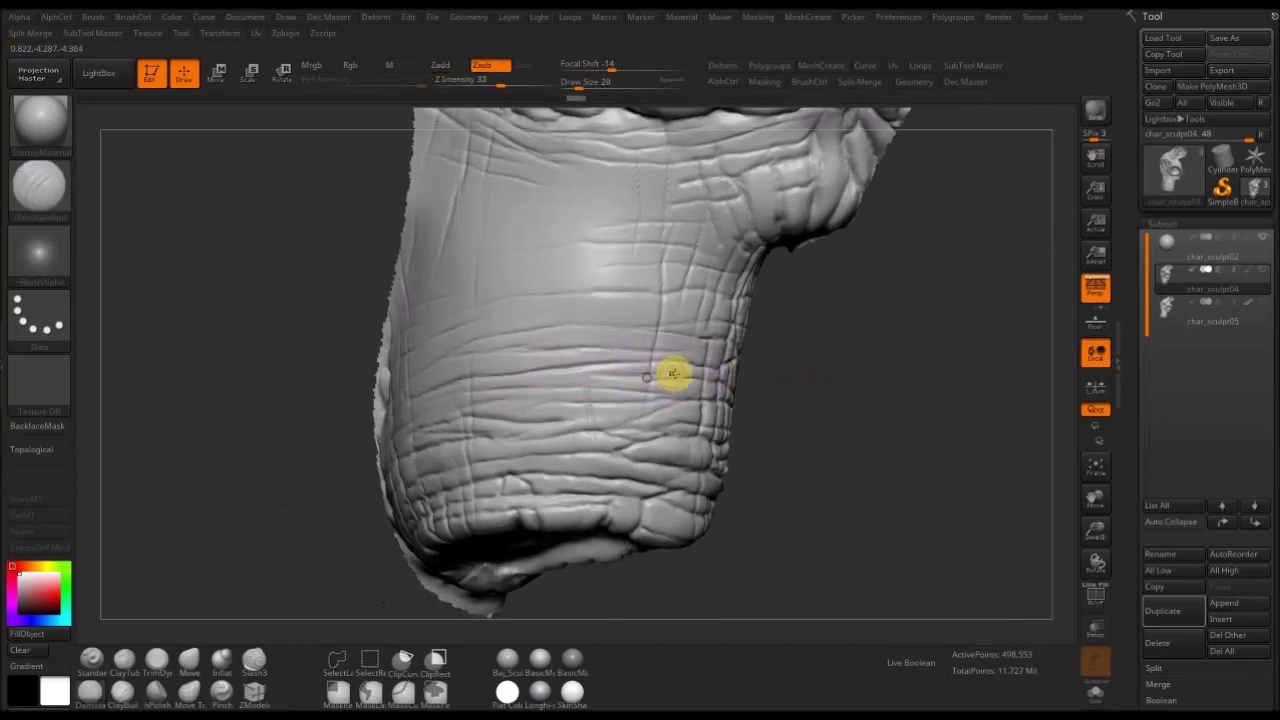
- Extend the creases across the middle of the neck with the DamStandard brush at Draw Size 20
{"action": "left_click_drag", "start_coordinate": [533, 376], "coordinate": [465, 393]}
{"action": "left_click_drag", "start_coordinate": [465, 395], "coordinate": [631, 391]}
{"action": "right_click_drag", "start_coordinate": [658, 391], "coordinate": [632, 384]}
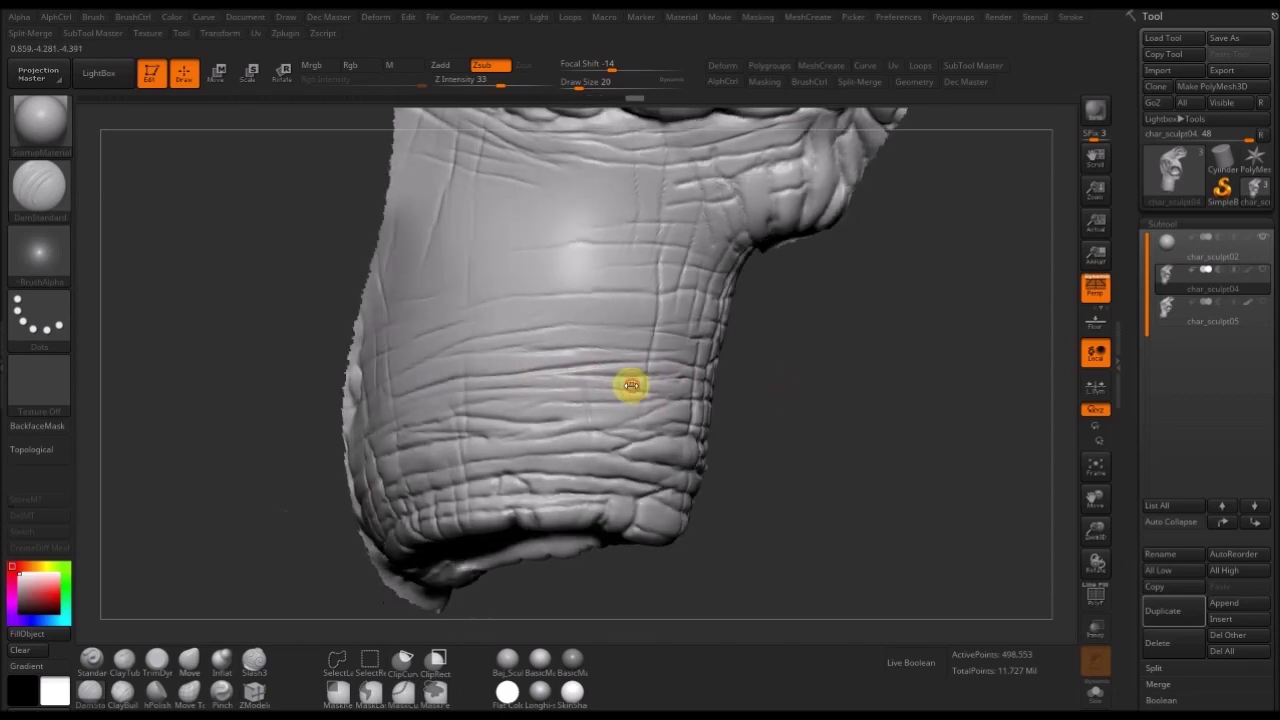
{"action": "left_click_drag", "start_coordinate": [659, 393], "coordinate": [592, 389]}
{"action": "right_click_drag", "start_coordinate": [546, 406], "coordinate": [597, 400]}
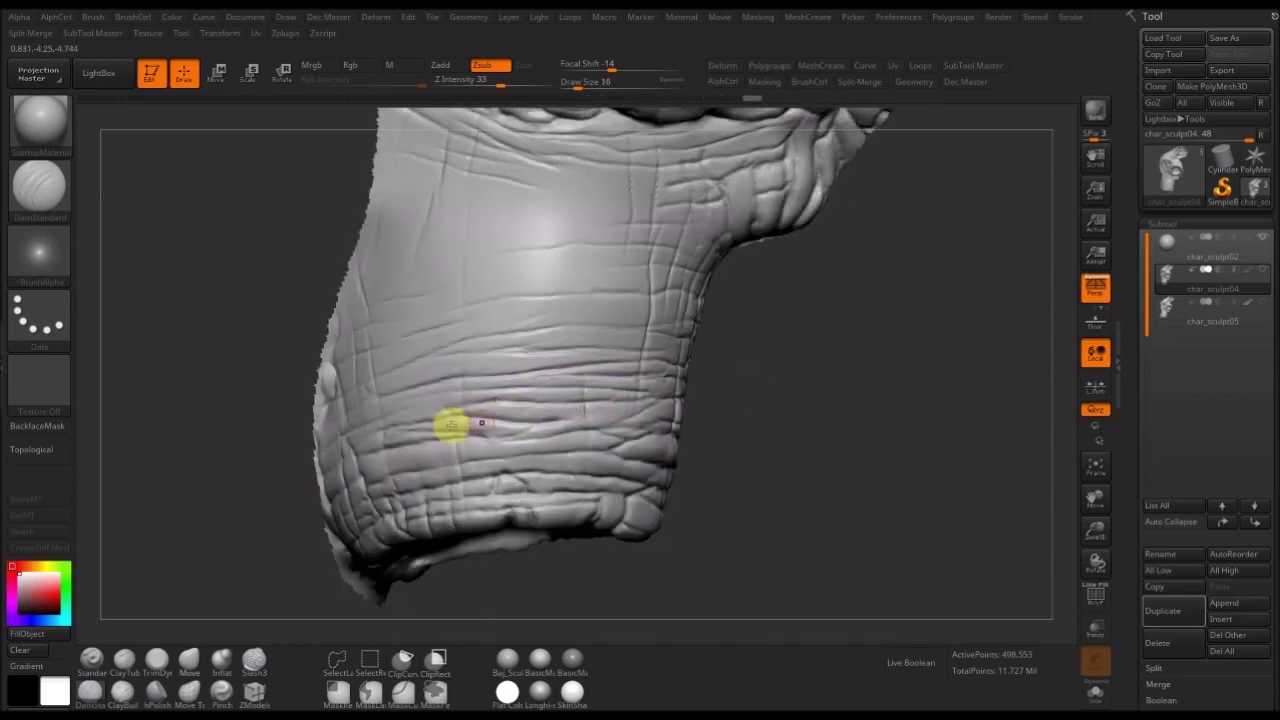
- Build up the skin between the neck wrinkles with the Standard brush at Z Intensity 15 and Draw Size 17
{"action": "key", "text": "b"}
{"action": "key", "text": "s"}
{"action": "key", "text": "t"}
{"action": "left_click_drag", "start_coordinate": [760, 383], "coordinate": [745, 382]}
{"action": "left_click_drag", "start_coordinate": [481, 411], "coordinate": [562, 420]}
{"action": "left_click_drag", "start_coordinate": [562, 420], "coordinate": [485, 408], "text": "shift"}
{"action": "left_click", "coordinate": [480, 79]}
{"action": "type", "text": "15"}
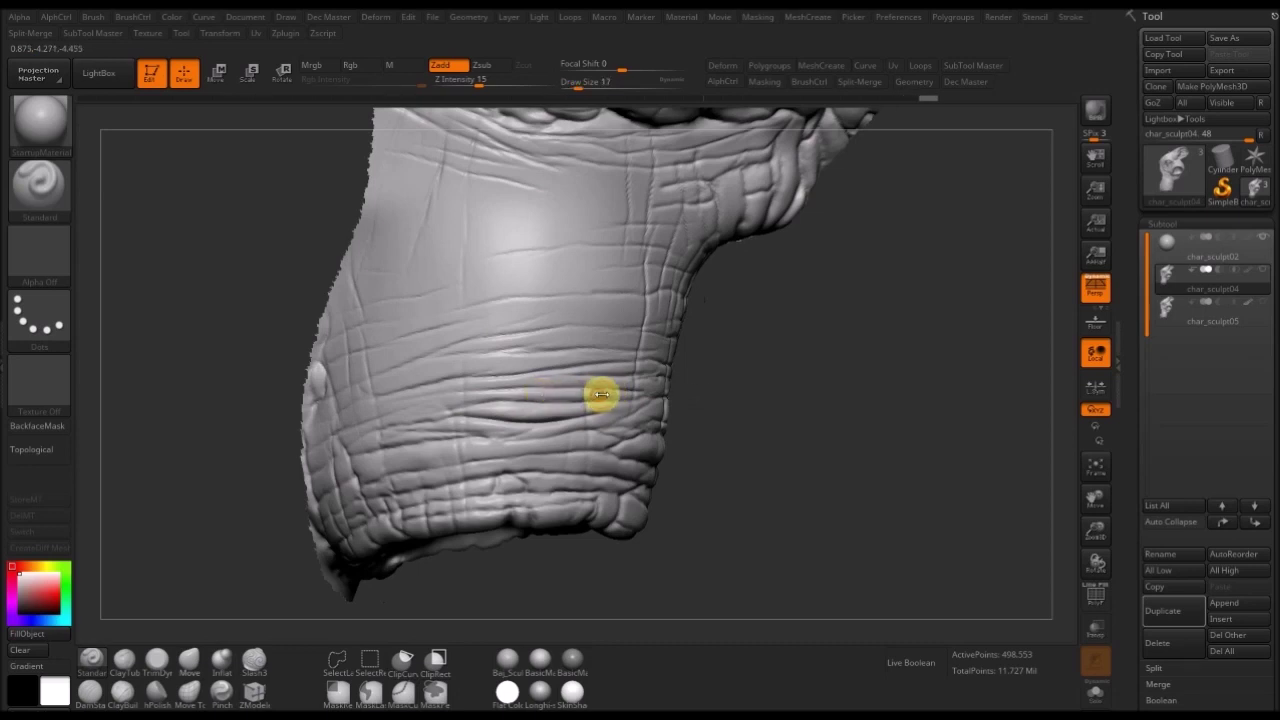
{"action": "left_click_drag", "start_coordinate": [266, 476], "coordinate": [548, 403]}
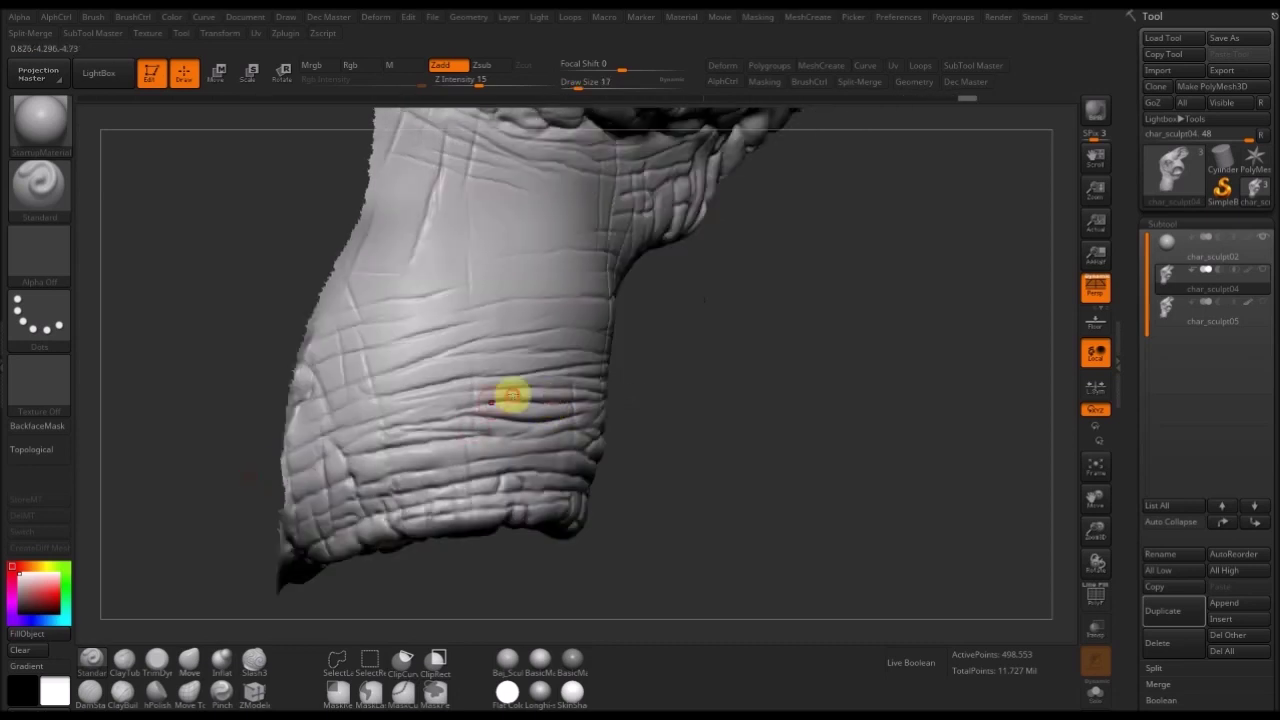
- Raise the skin ridges along the forehead toward the ear base with the Standard brush at Draw Sizes 9 and 14
{"action": "mouse_move", "coordinate": [763, 297]}
{"action": "left_mouse_down"}
{"action": "mouse_move", "coordinate": [797, 477]}
{"action": "mouse_move", "coordinate": [869, 503]}
{"action": "mouse_move", "coordinate": [913, 461]}
{"action": "mouse_move", "coordinate": [731, 263]}
{"action": "mouse_move", "coordinate": [931, 277]}
{"action": "mouse_move", "coordinate": [906, 354]}
{"action": "mouse_move", "coordinate": [970, 386]}
{"action": "mouse_move", "coordinate": [937, 440]}
{"action": "mouse_move", "coordinate": [814, 343]}
{"action": "left_mouse_up"}
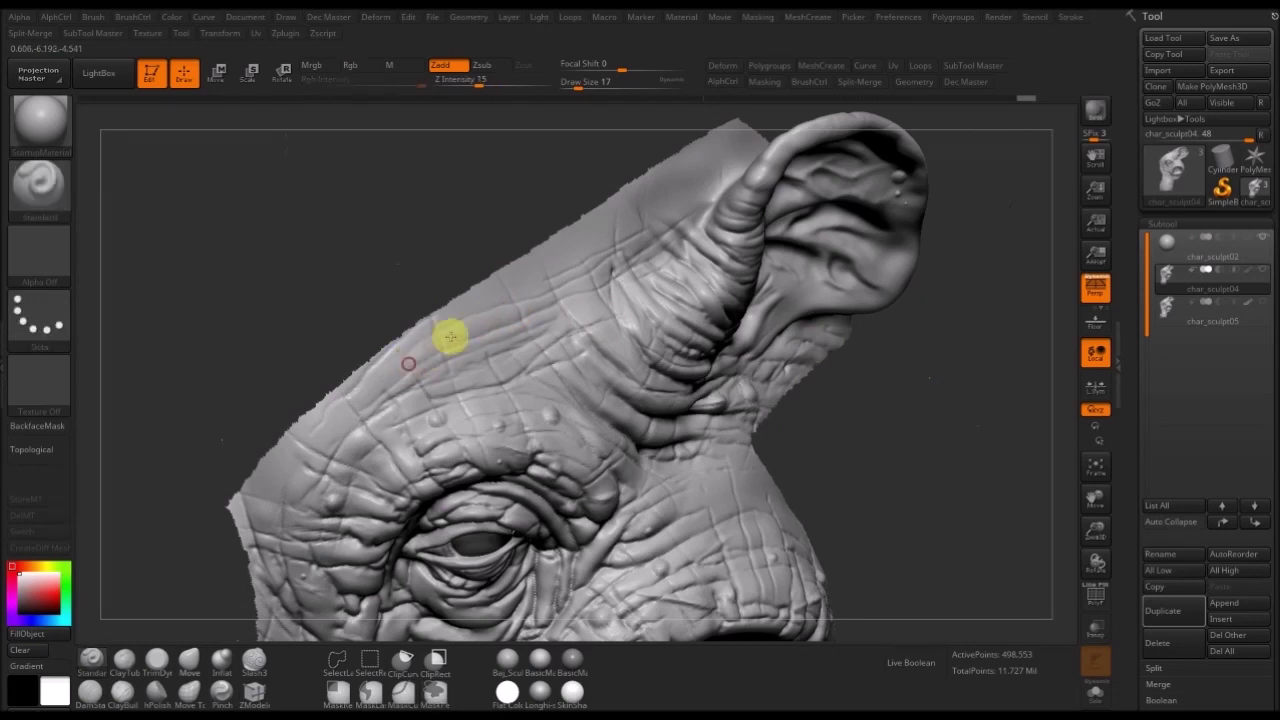
{"action": "key", "text": "bracketleft"}
{"action": "mouse_move", "coordinate": [441, 345]}
{"action": "left_mouse_down"}
{"action": "mouse_move", "coordinate": [557, 294]}
{"action": "mouse_move", "coordinate": [547, 298]}
{"action": "left_mouse_up"}
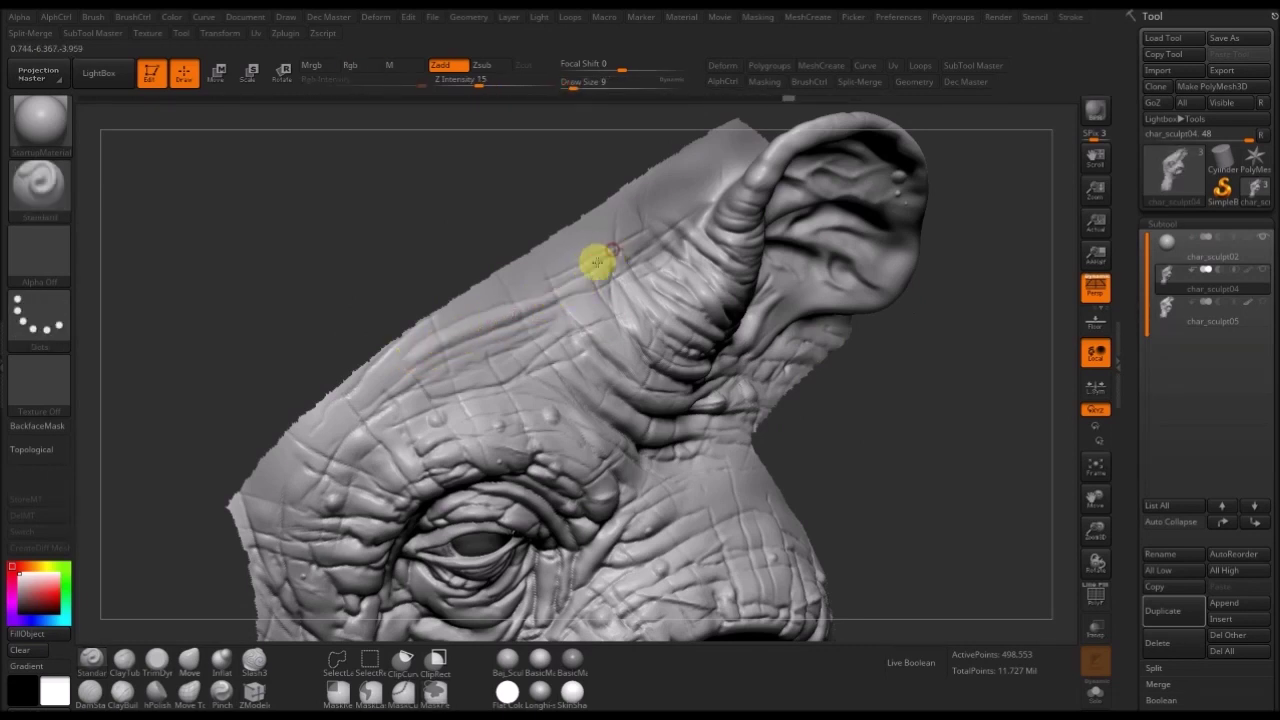
{"action": "key", "text": "bracketright"}
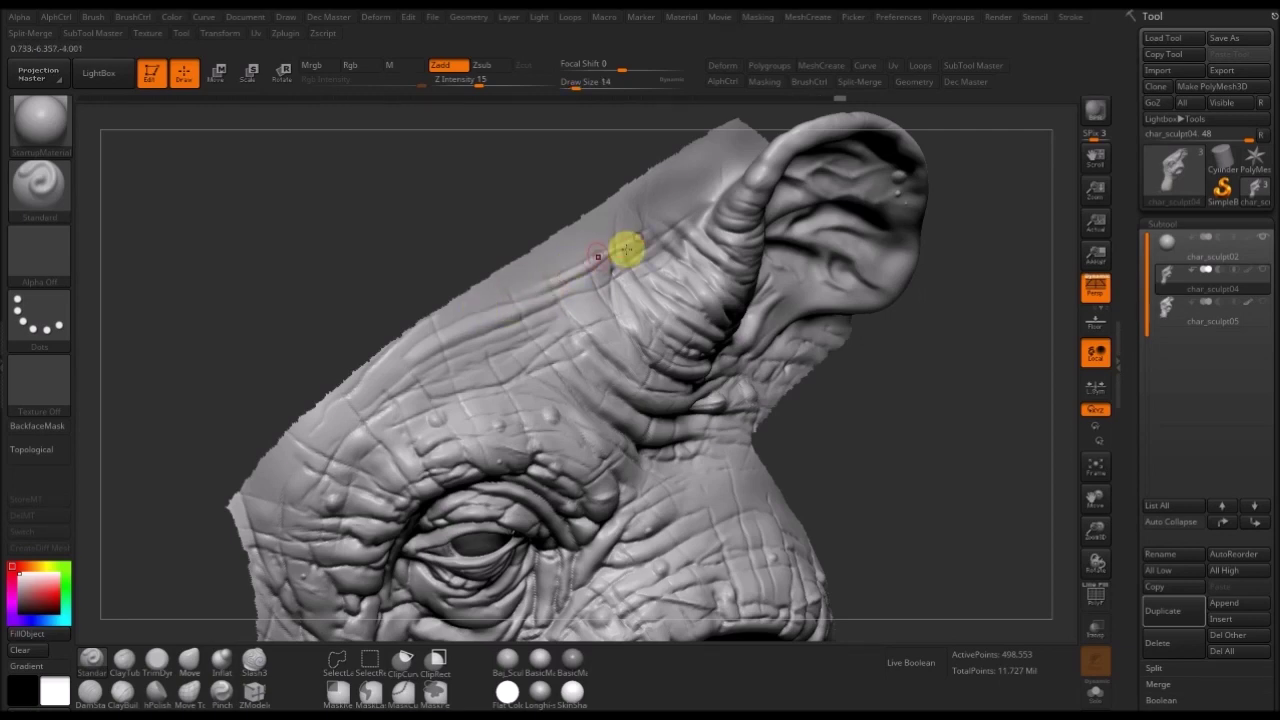
- Check the Standard brush's Gravity Strength setting and assign Alpha 06 to the brush for detailing the neck
{"action": "mouse_move", "coordinate": [949, 373]}
{"action": "left_mouse_down"}
{"action": "mouse_move", "coordinate": [900, 474]}
{"action": "mouse_move", "coordinate": [866, 371]}
{"action": "mouse_move", "coordinate": [849, 363]}
{"action": "mouse_move", "coordinate": [877, 361]}
{"action": "mouse_move", "coordinate": [871, 351]}
{"action": "left_mouse_up"}
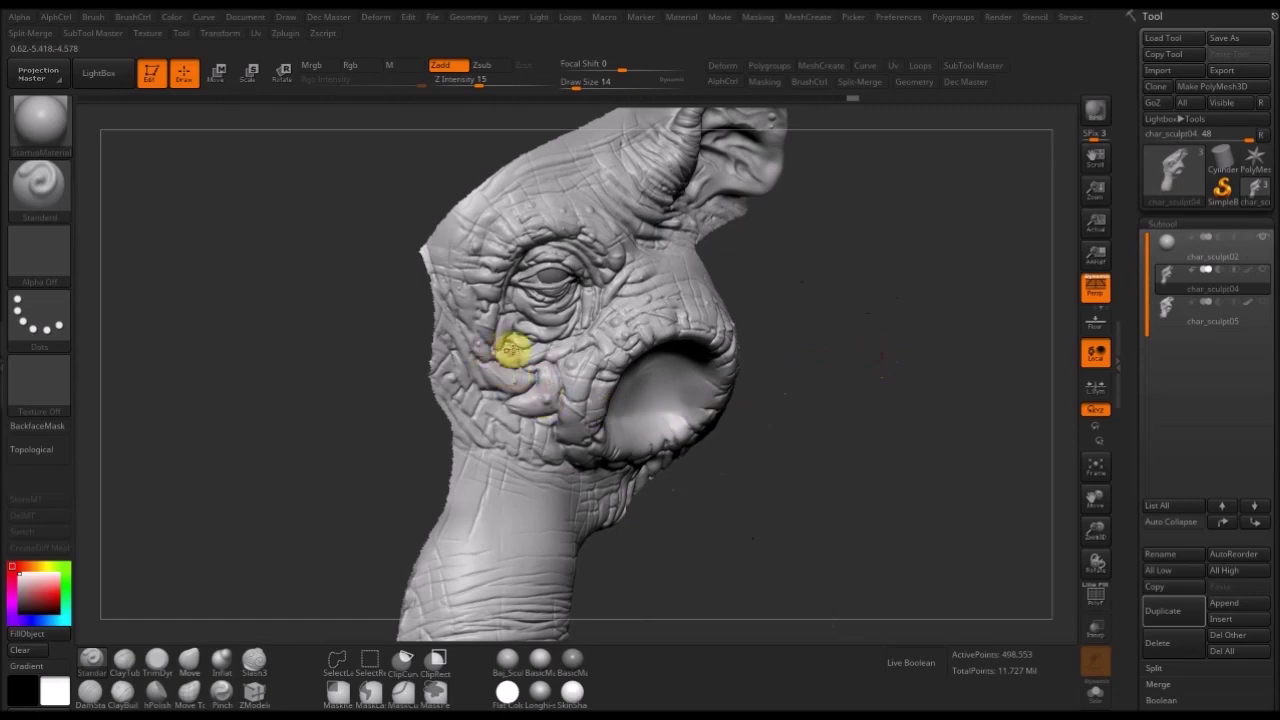
{"action": "mouse_move", "coordinate": [263, 477]}
{"action": "left_mouse_down", "text": "alt"}
{"action": "mouse_move", "coordinate": [263, 523]}
{"action": "mouse_move", "coordinate": [209, 540]}
{"action": "mouse_move", "coordinate": [652, 433]}
{"action": "left_mouse_up", "text": "alt"}
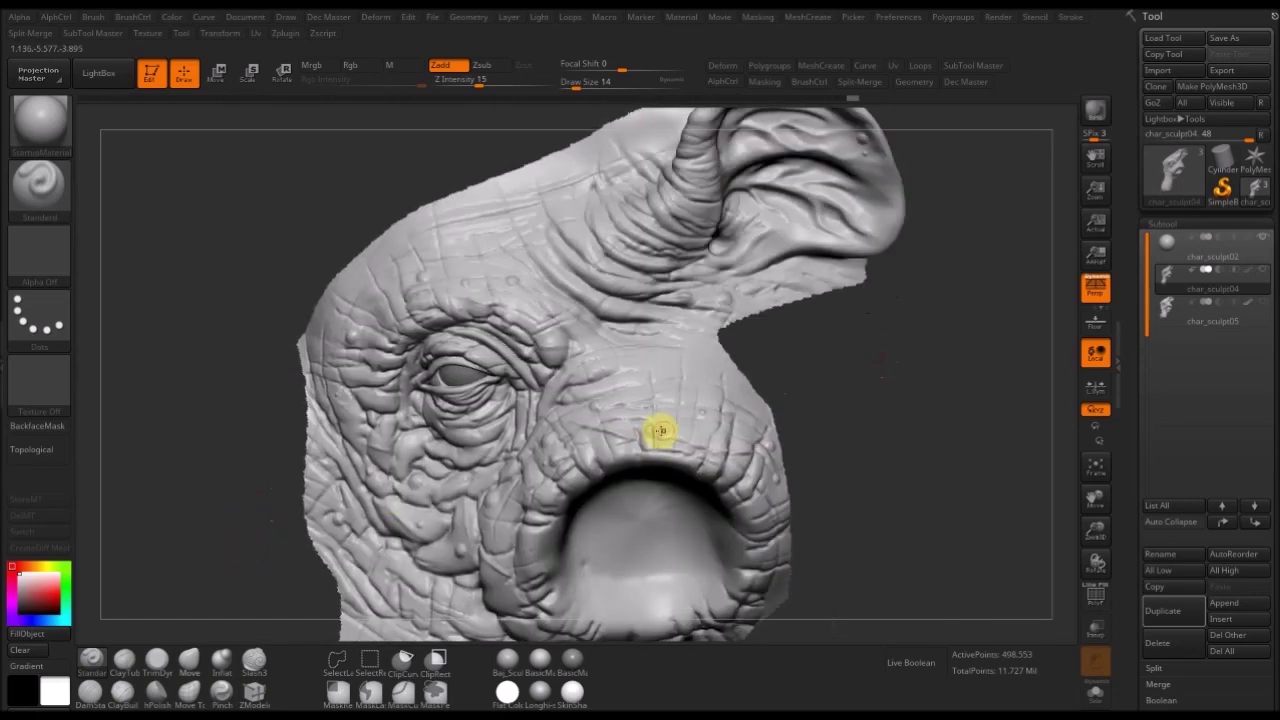
{"action": "mouse_move", "coordinate": [889, 411]}
{"action": "left_mouse_down"}
{"action": "mouse_move", "coordinate": [877, 394]}
{"action": "mouse_move", "coordinate": [892, 392]}
{"action": "mouse_move", "coordinate": [767, 297]}
{"action": "left_mouse_up"}
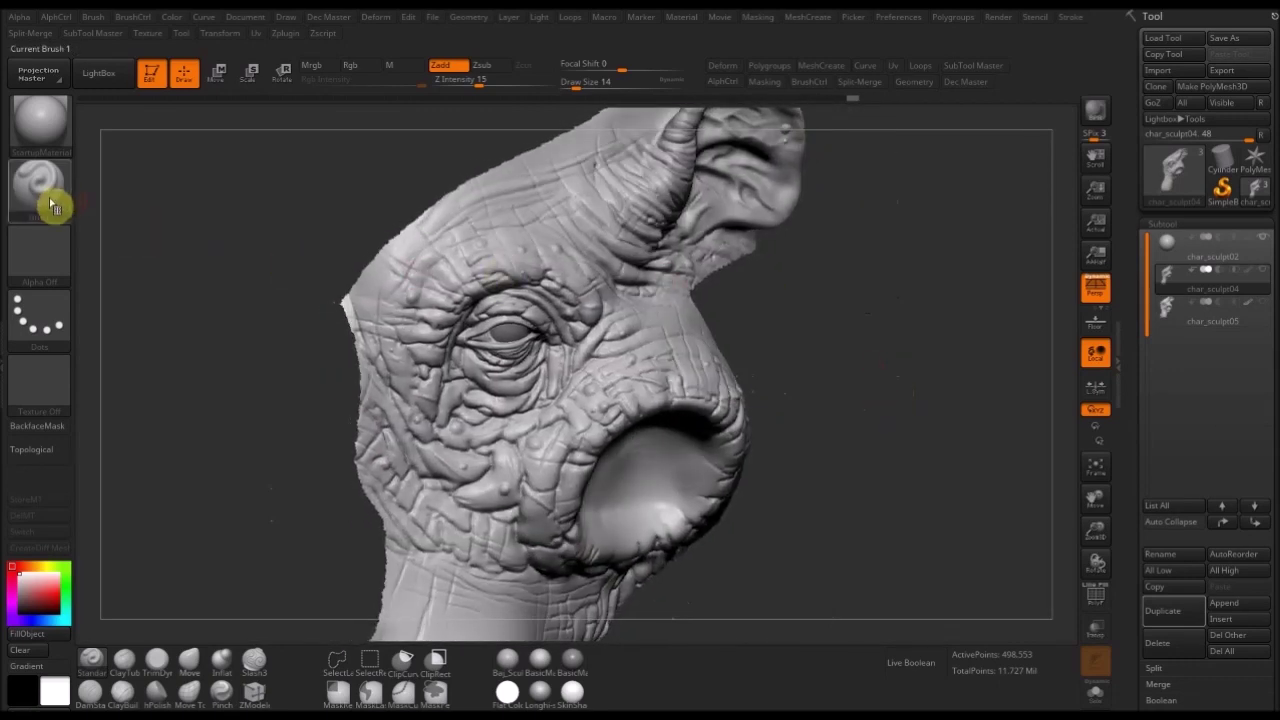
{"action": "left_click", "coordinate": [812, 88]}
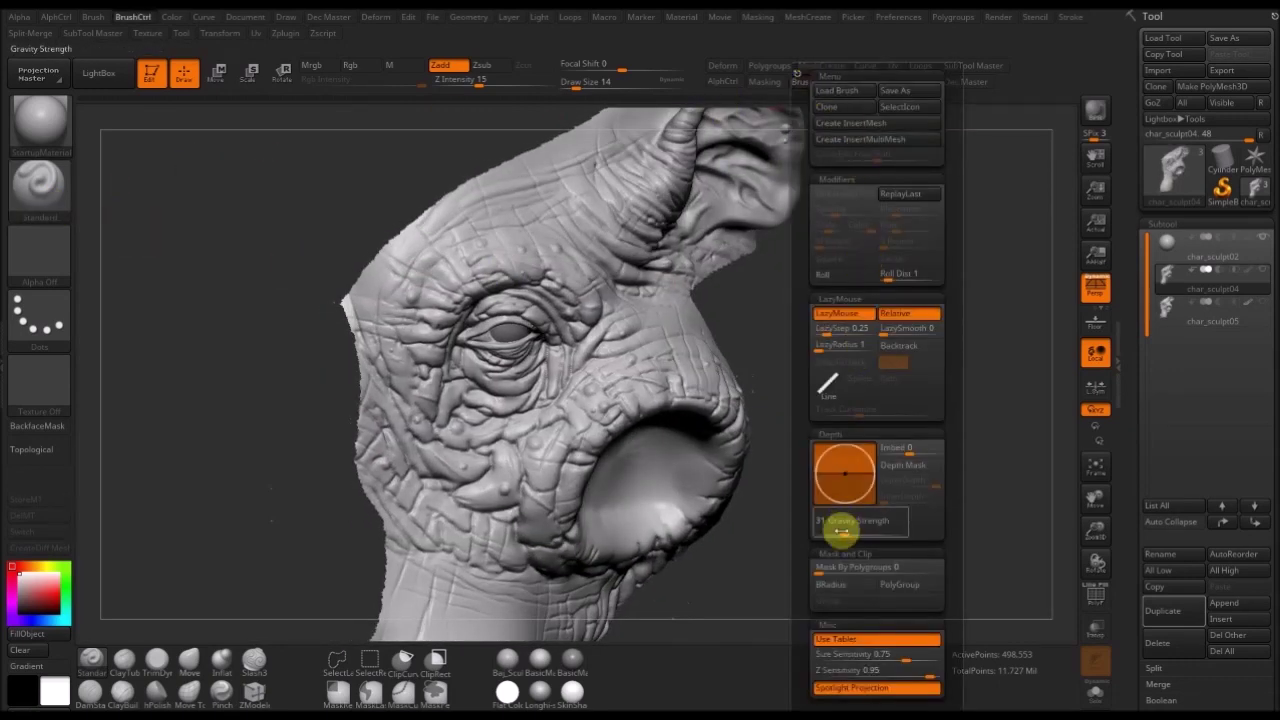
{"action": "left_click", "coordinate": [32, 270]}
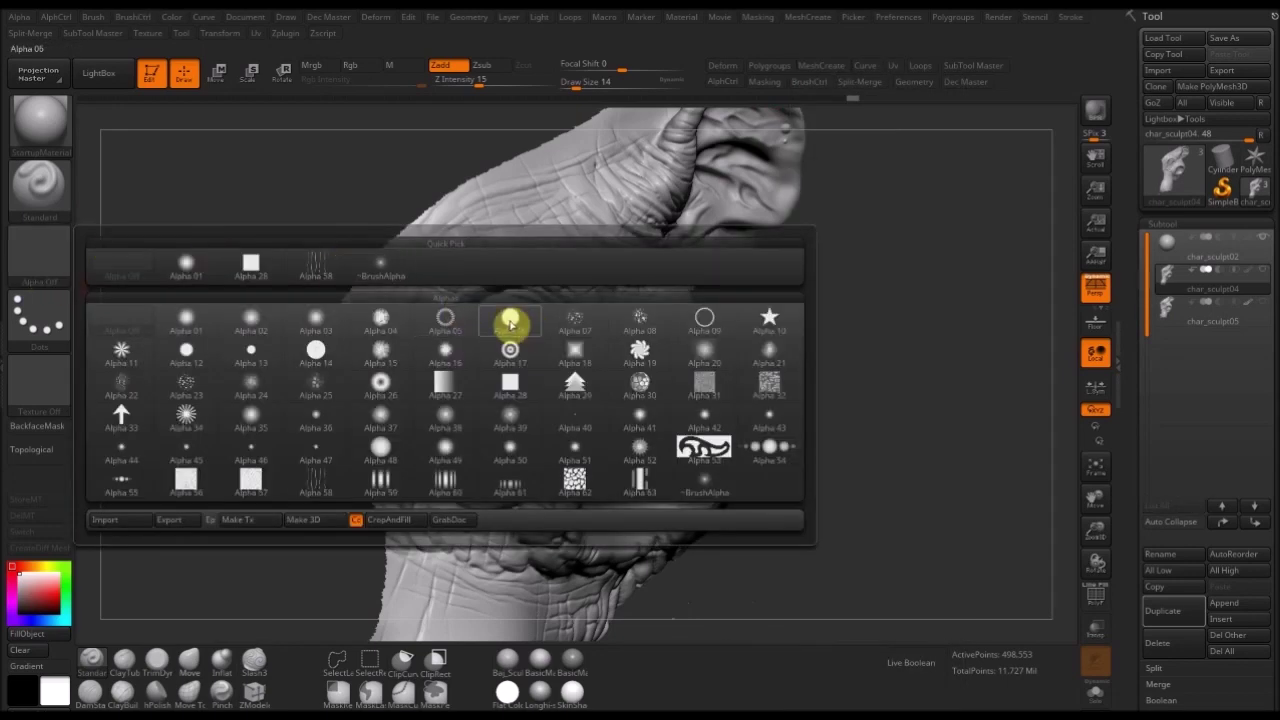
{"action": "left_click", "coordinate": [509, 322]}
{"action": "mouse_move", "coordinate": [347, 432]}
{"action": "left_mouse_down"}
{"action": "mouse_move", "coordinate": [260, 423]}
{"action": "mouse_move", "coordinate": [263, 446]}
{"action": "mouse_move", "coordinate": [260, 274]}
{"action": "mouse_move", "coordinate": [225, 503]}
{"action": "mouse_move", "coordinate": [703, 357]}
{"action": "mouse_move", "coordinate": [694, 417]}
{"action": "mouse_move", "coordinate": [470, 316]}
{"action": "left_mouse_up"}
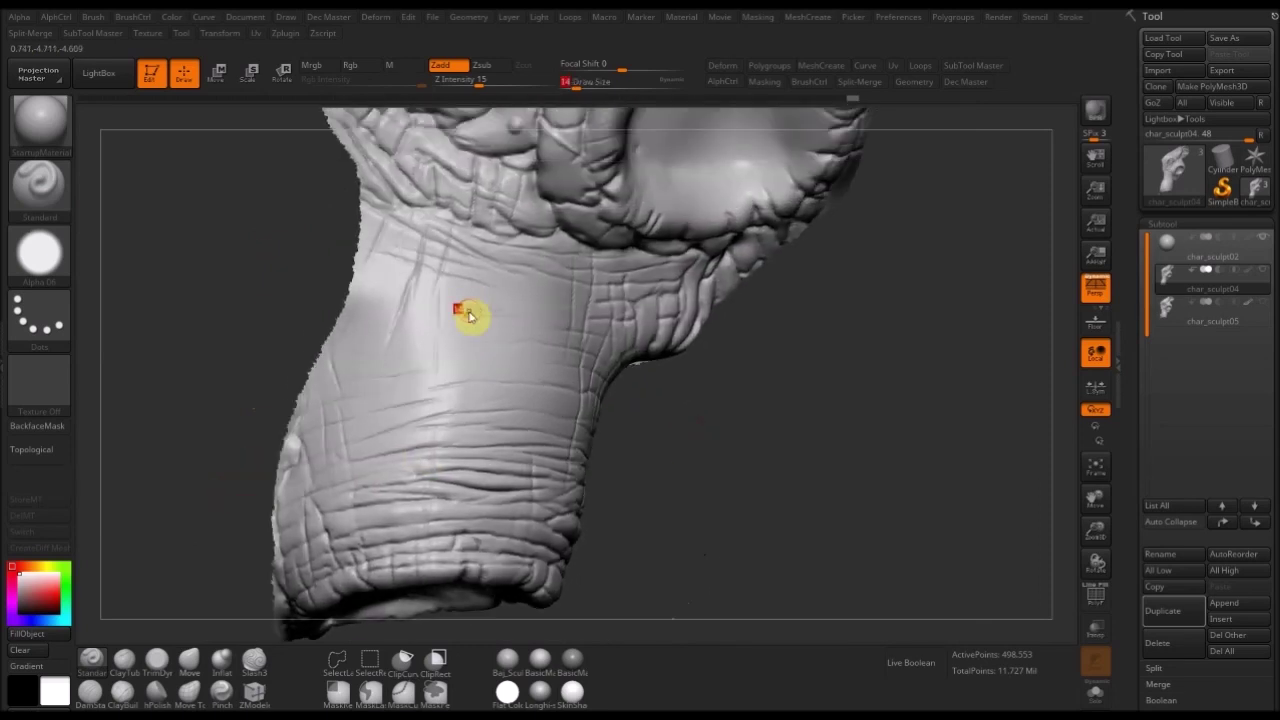
- Raise a short diagonal ridge on the upper neck using the Alpha 06 Standard brush at Draw Size 25 and Z Intensity 15
{"action": "left_click_drag", "start_coordinate": [528, 284], "coordinate": [451, 346]}
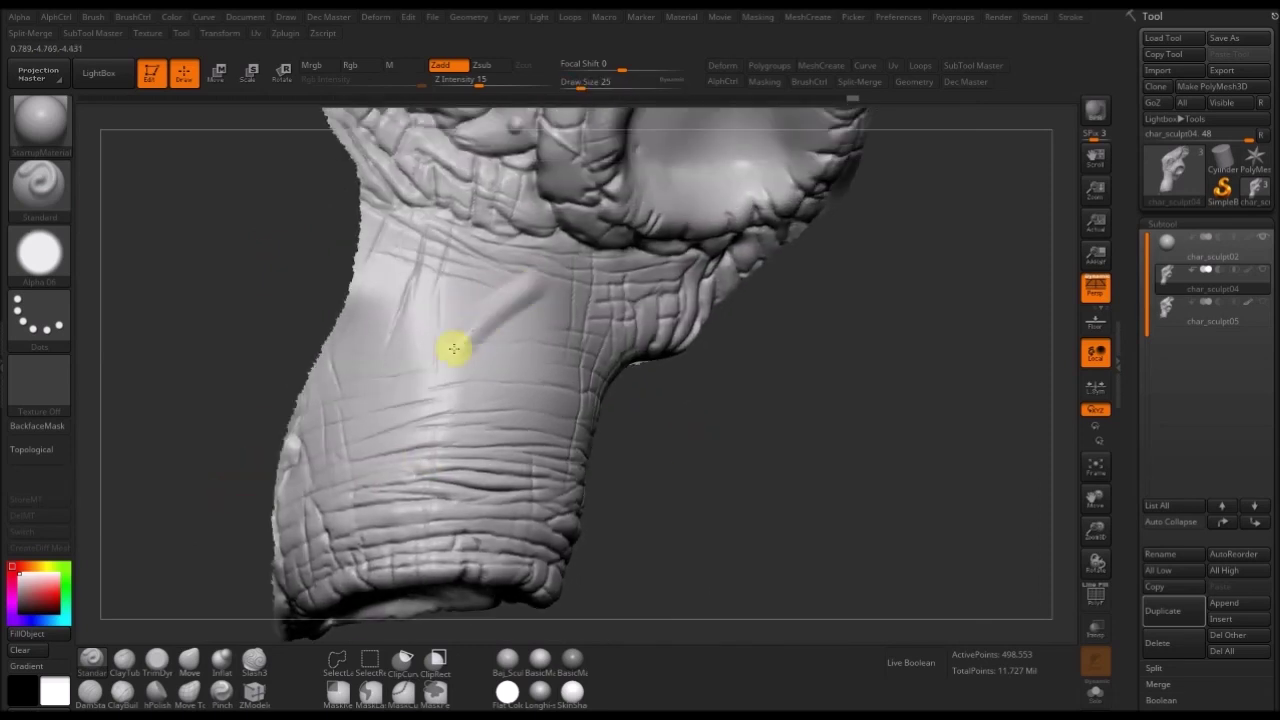
{"action": "left_click_drag", "start_coordinate": [214, 437], "coordinate": [185, 530]}
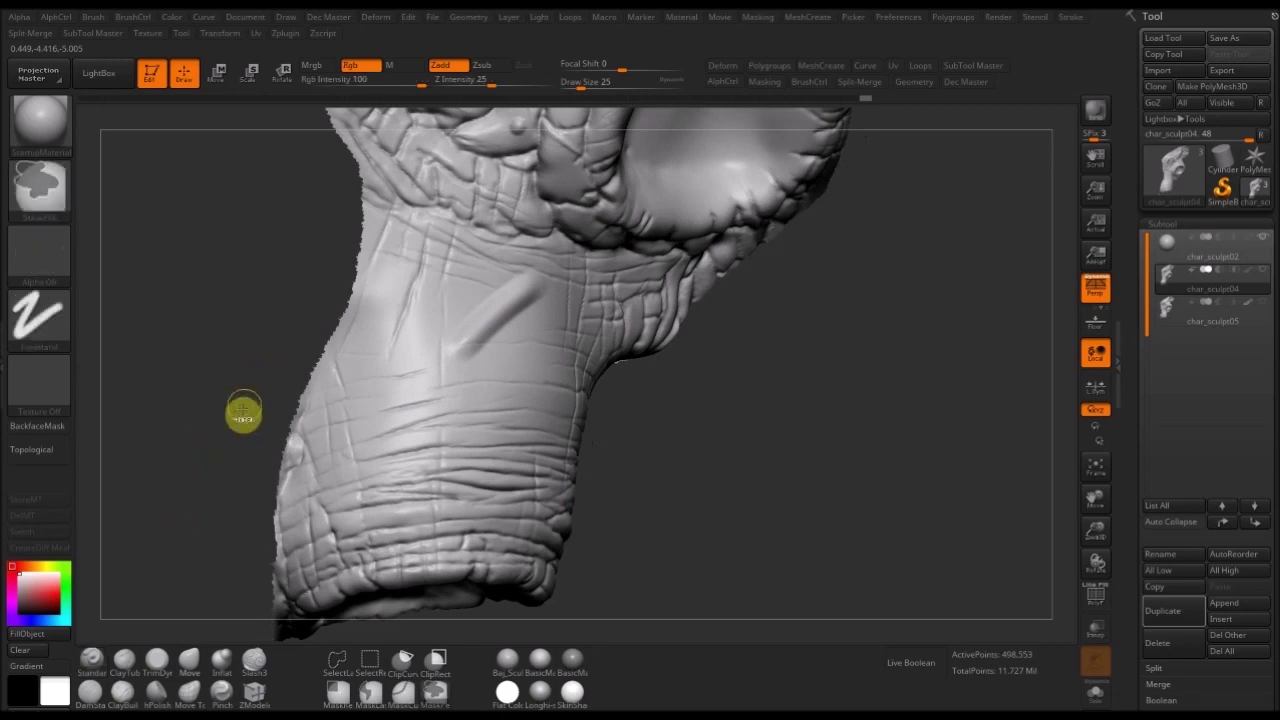
{"action": "key", "text": "ctrl+z"}
{"action": "left_click", "coordinate": [57, 318]}
{"action": "left_click", "coordinate": [90, 325]}
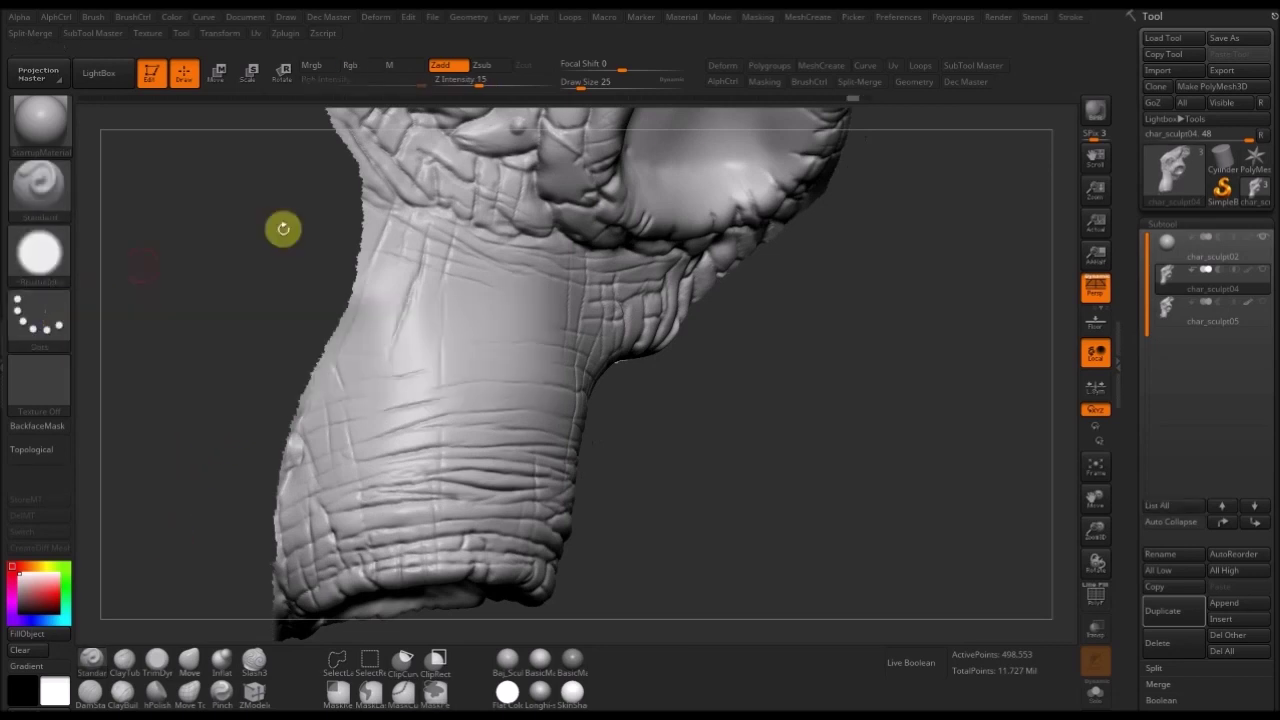
- Set the brush stroke to Spray and the Draw Size to 51 and try it on the upper neck
{"action": "left_click", "coordinate": [57, 343]}
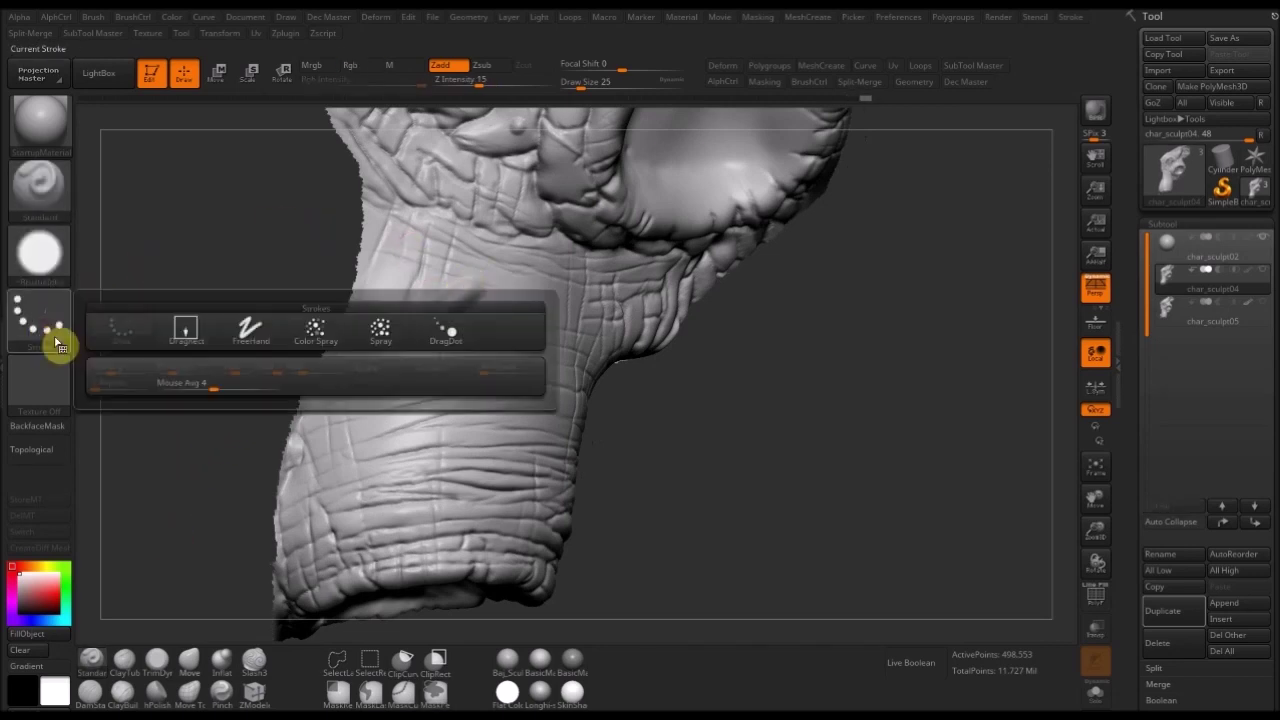
{"action": "left_click", "coordinate": [386, 333]}
{"action": "mouse_move", "coordinate": [777, 331]}
{"action": "left_mouse_down"}
{"action": "mouse_move", "coordinate": [525, 320]}
{"action": "mouse_move", "coordinate": [531, 331]}
{"action": "left_mouse_up"}
{"action": "key", "text": "s"}
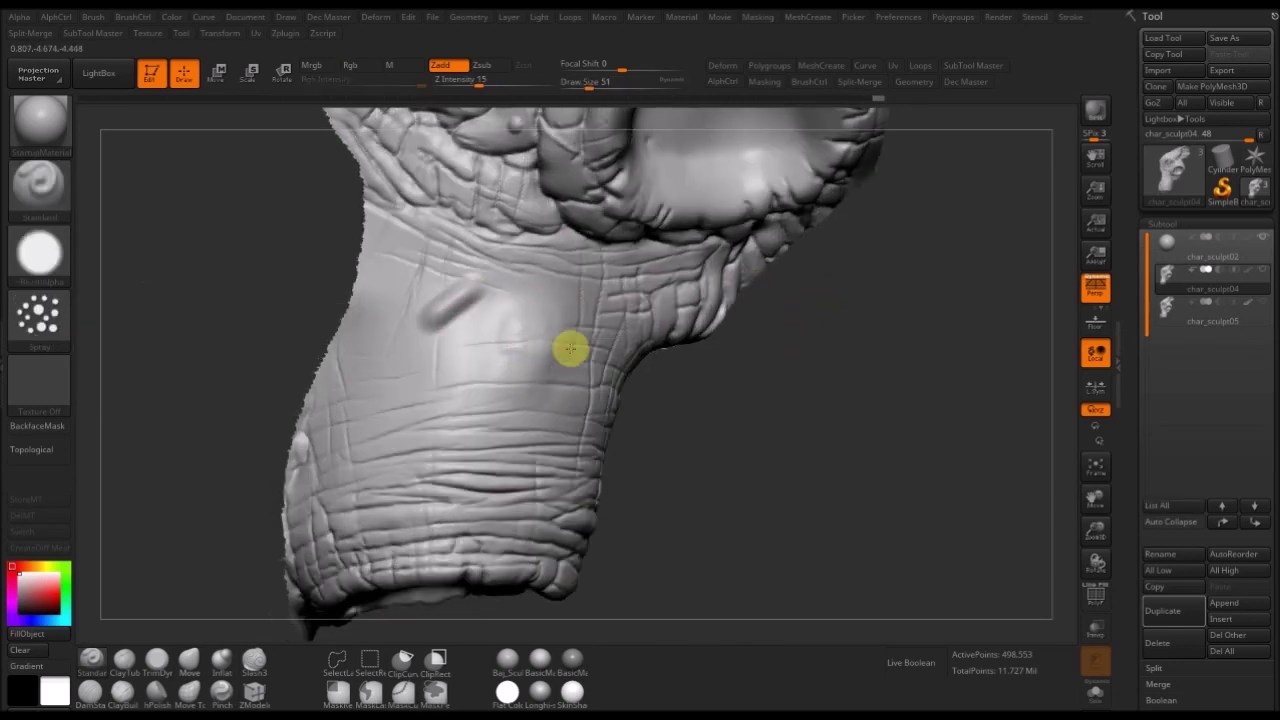
{"action": "mouse_move", "coordinate": [729, 343]}
{"action": "left_mouse_down"}
{"action": "mouse_move", "coordinate": [794, 377]}
{"action": "mouse_move", "coordinate": [760, 370]}
{"action": "left_mouse_up"}
- Change the brush stroke to DragDot and reduce the Draw Size to 27
{"action": "left_click", "coordinate": [62, 300]}
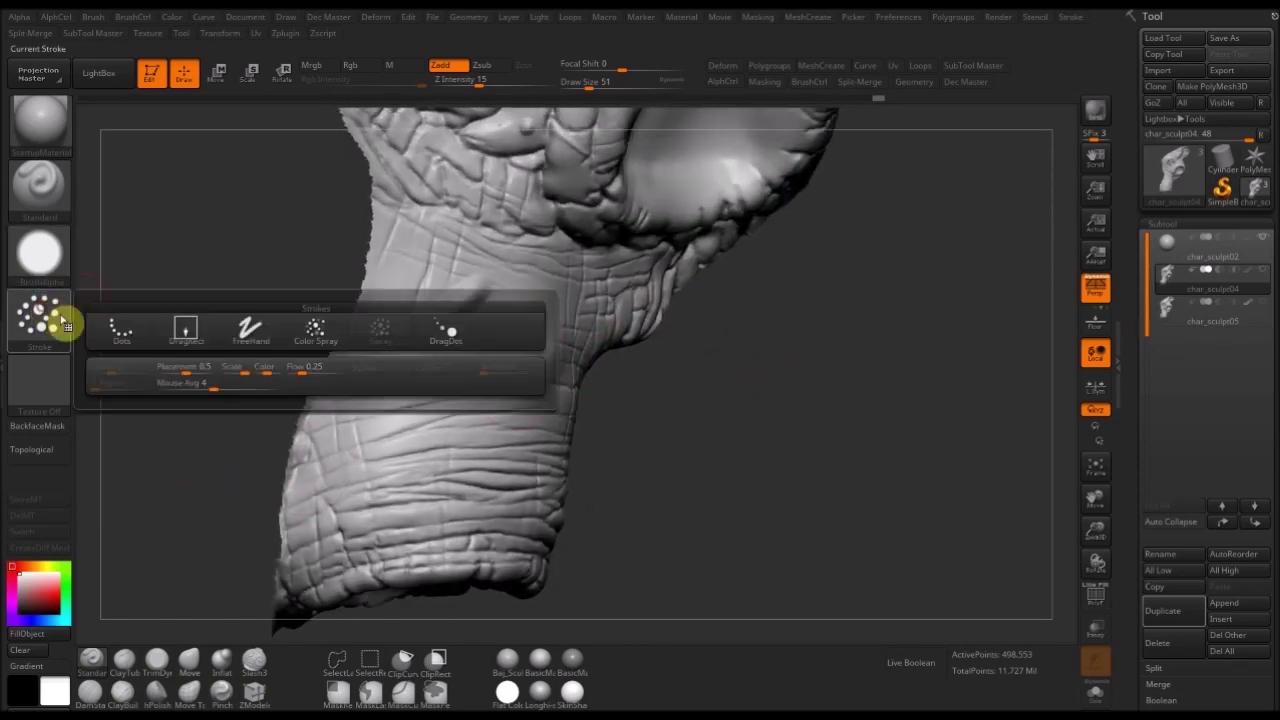
{"action": "left_click", "coordinate": [443, 337]}
{"action": "key", "text": "bracketleft"}
{"action": "key", "text": "bracketleft"}
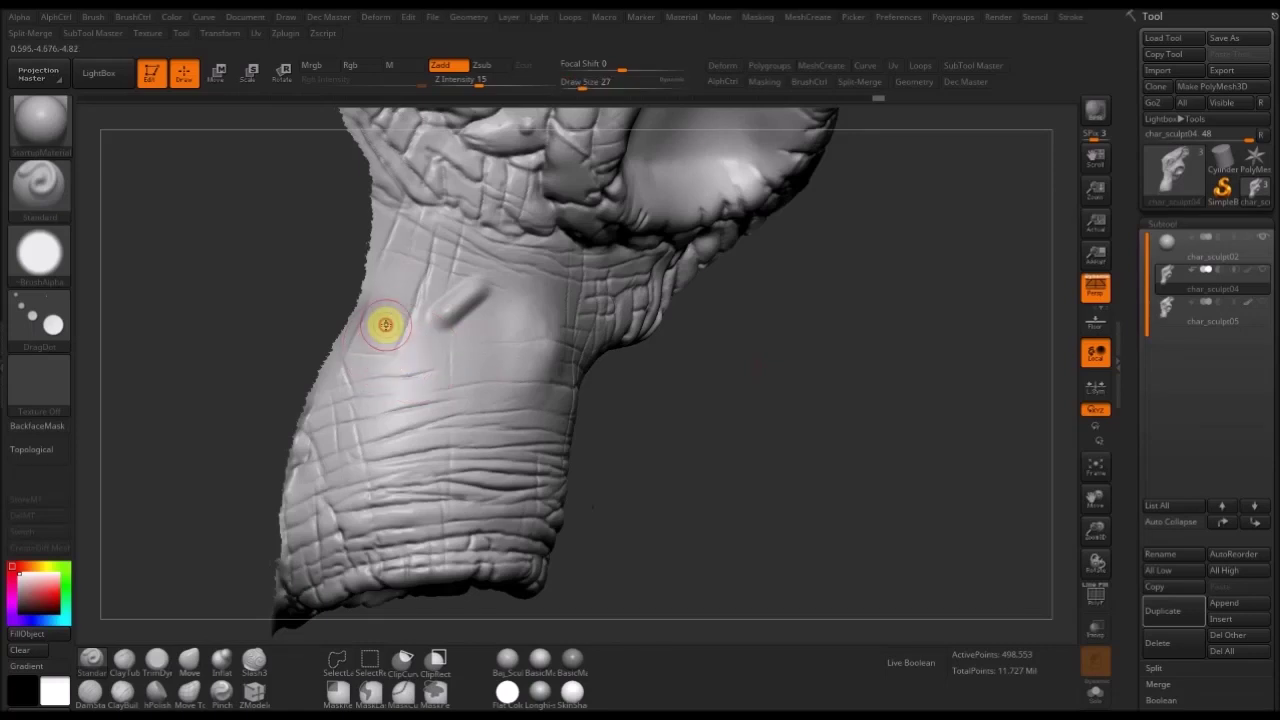
- Place rounded bumps beside the neck ridge with the DragDot stroke at Z Intensity 25 and Draw Size 18
{"action": "left_click_drag", "start_coordinate": [176, 469], "coordinate": [215, 433]}
{"action": "left_click_drag", "start_coordinate": [479, 83], "coordinate": [493, 82]}
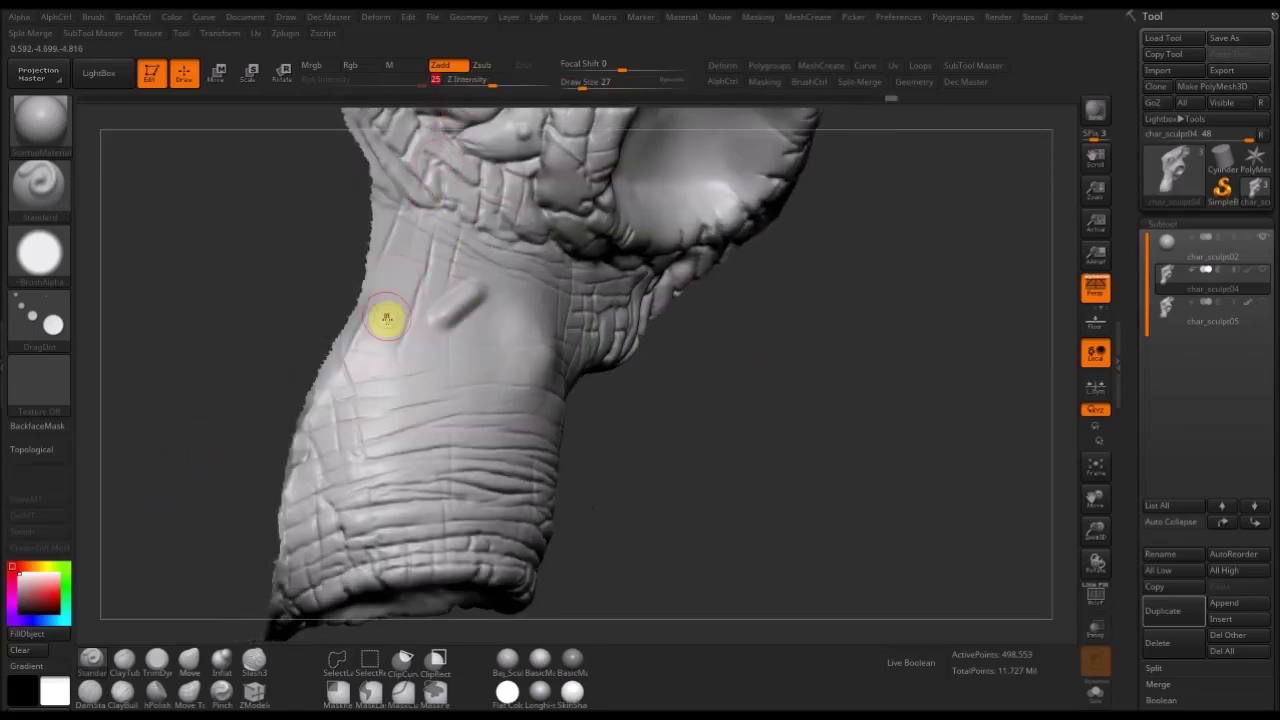
{"action": "key", "text": "["}
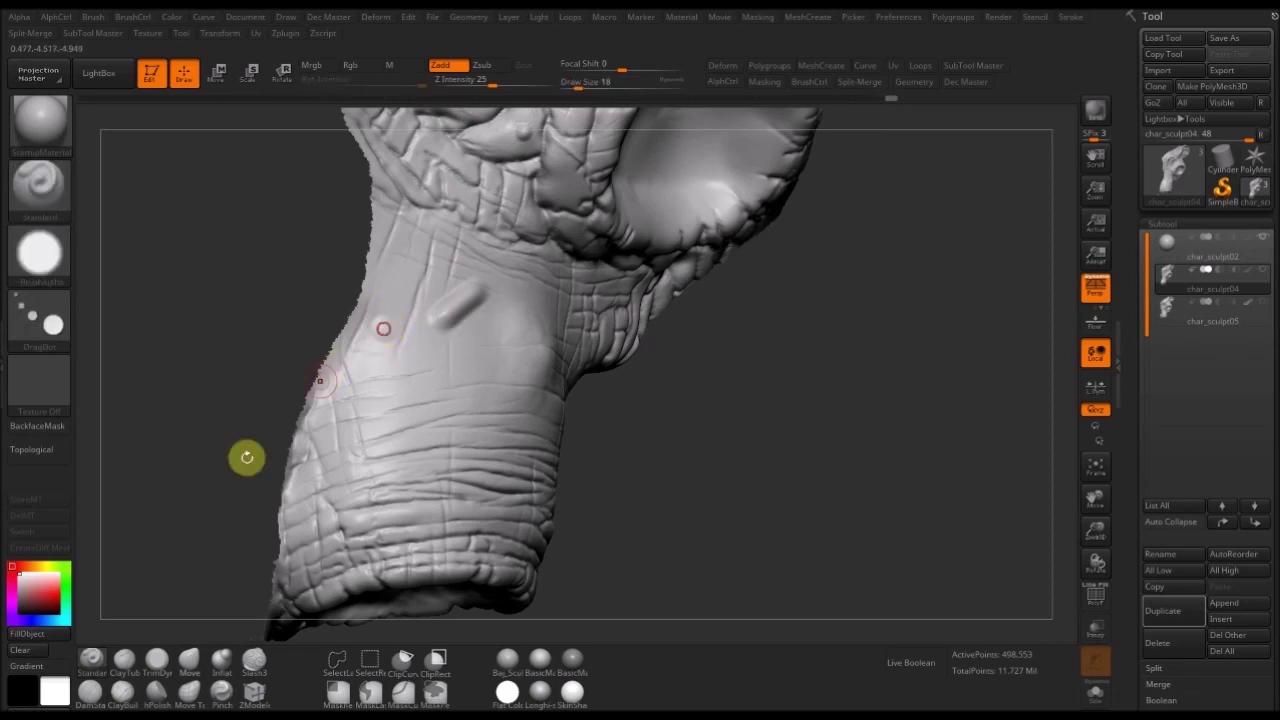
{"action": "left_click_drag", "start_coordinate": [247, 457], "coordinate": [304, 447]}
{"action": "mouse_move", "coordinate": [223, 470]}
{"action": "left_mouse_down"}
{"action": "mouse_move", "coordinate": [306, 449]}
{"action": "mouse_move", "coordinate": [362, 405]}
{"action": "left_mouse_up"}
{"action": "left_click_drag", "start_coordinate": [426, 374], "coordinate": [636, 330]}
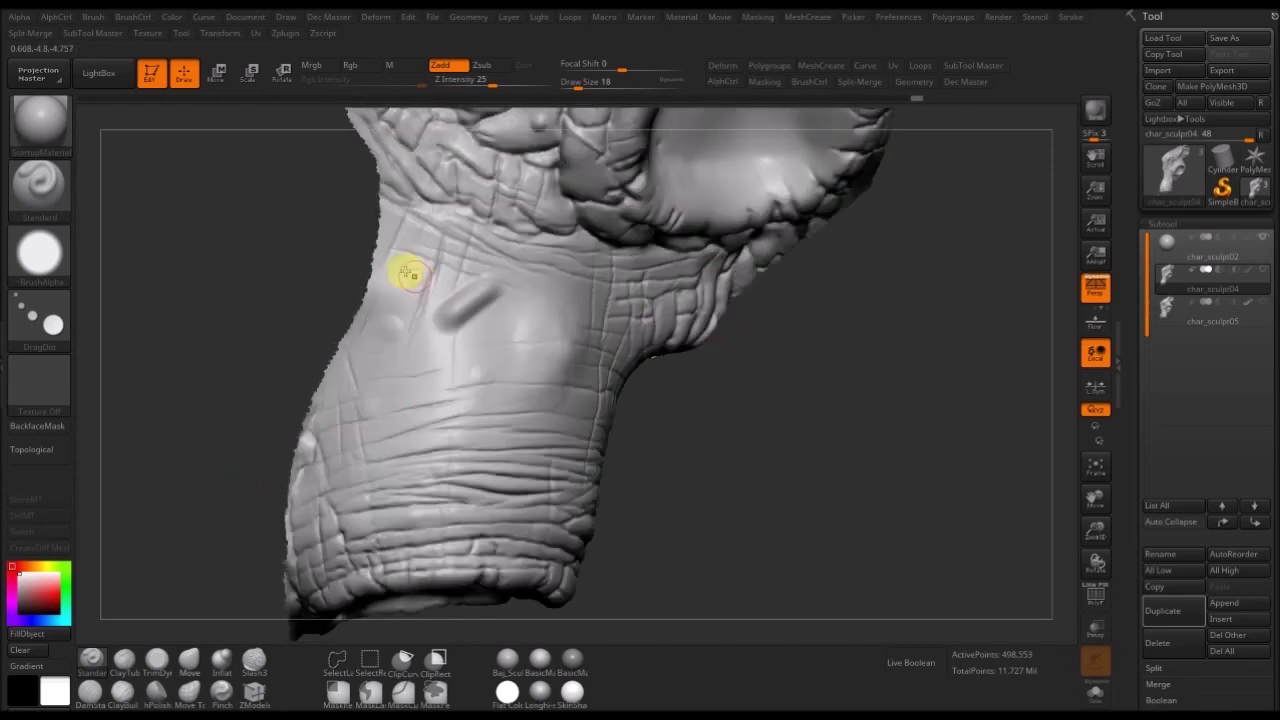
- Set the Z Intensity to 59 and place a more pronounced DragDot bump on the upper neck
{"action": "left_click_drag", "start_coordinate": [740, 414], "coordinate": [560, 110]}
{"action": "left_click", "coordinate": [518, 84]}
{"action": "left_click", "coordinate": [382, 334]}
{"action": "left_click_drag", "start_coordinate": [704, 314], "coordinate": [668, 420]}
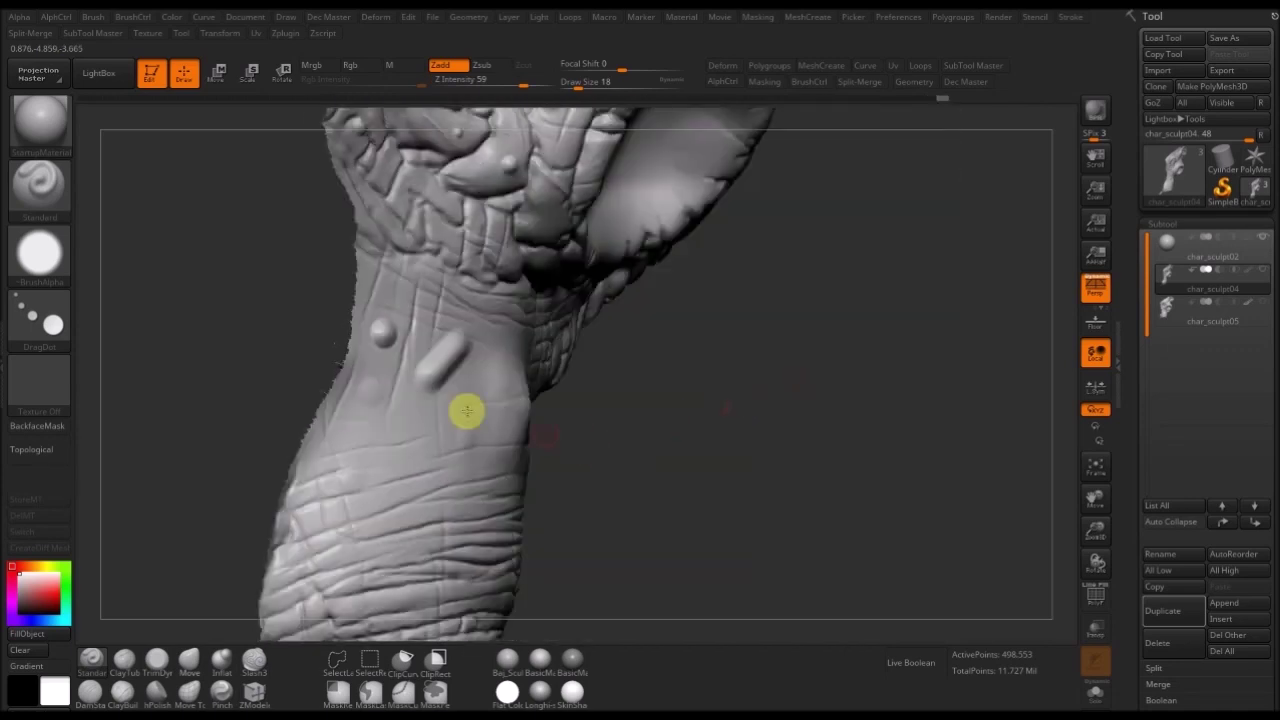
- Change the brush stroke to DragRect and try bumps of different sizes below the neck ridge
{"action": "left_click", "coordinate": [55, 310]}
{"action": "left_click", "coordinate": [186, 332]}
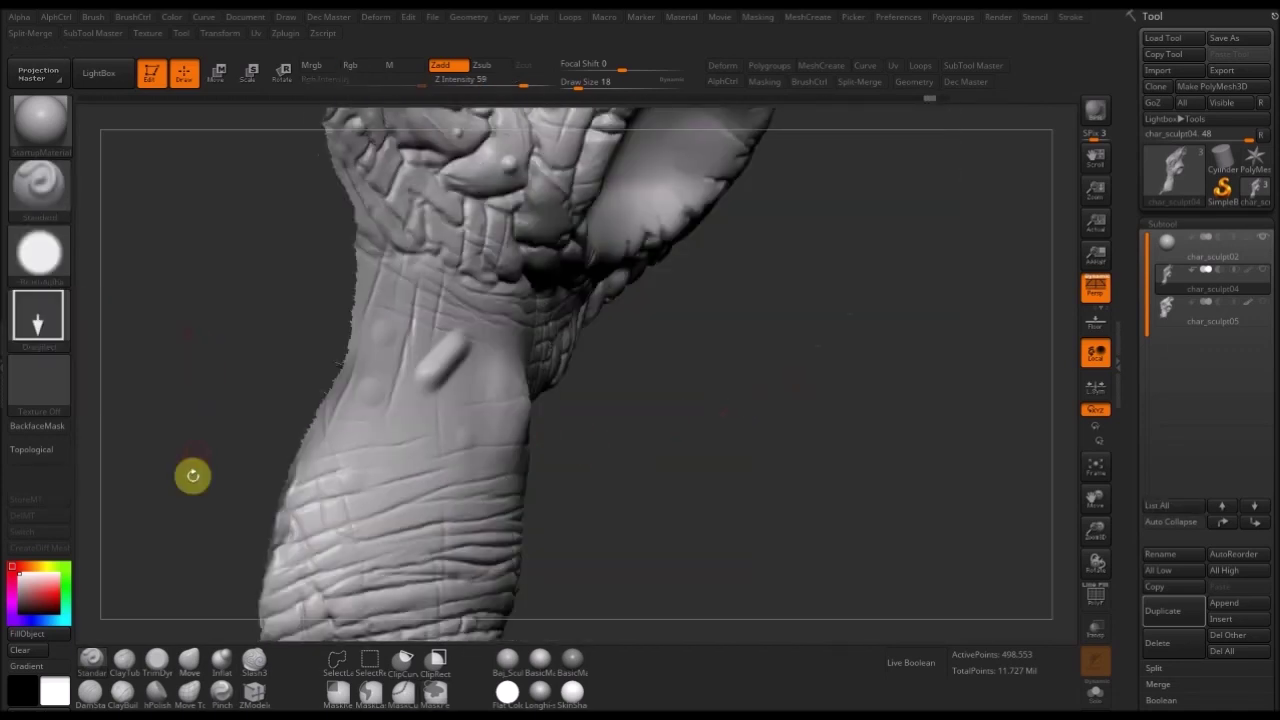
{"action": "left_click_drag", "start_coordinate": [191, 474], "coordinate": [131, 394]}
{"action": "left_click_drag", "start_coordinate": [424, 428], "coordinate": [475, 388]}
{"action": "mouse_move", "coordinate": [757, 388]}
{"action": "left_mouse_down"}
{"action": "mouse_move", "coordinate": [794, 403]}
{"action": "mouse_move", "coordinate": [758, 392]}
{"action": "left_mouse_up"}
{"action": "left_click_drag", "start_coordinate": [449, 454], "coordinate": [497, 428]}
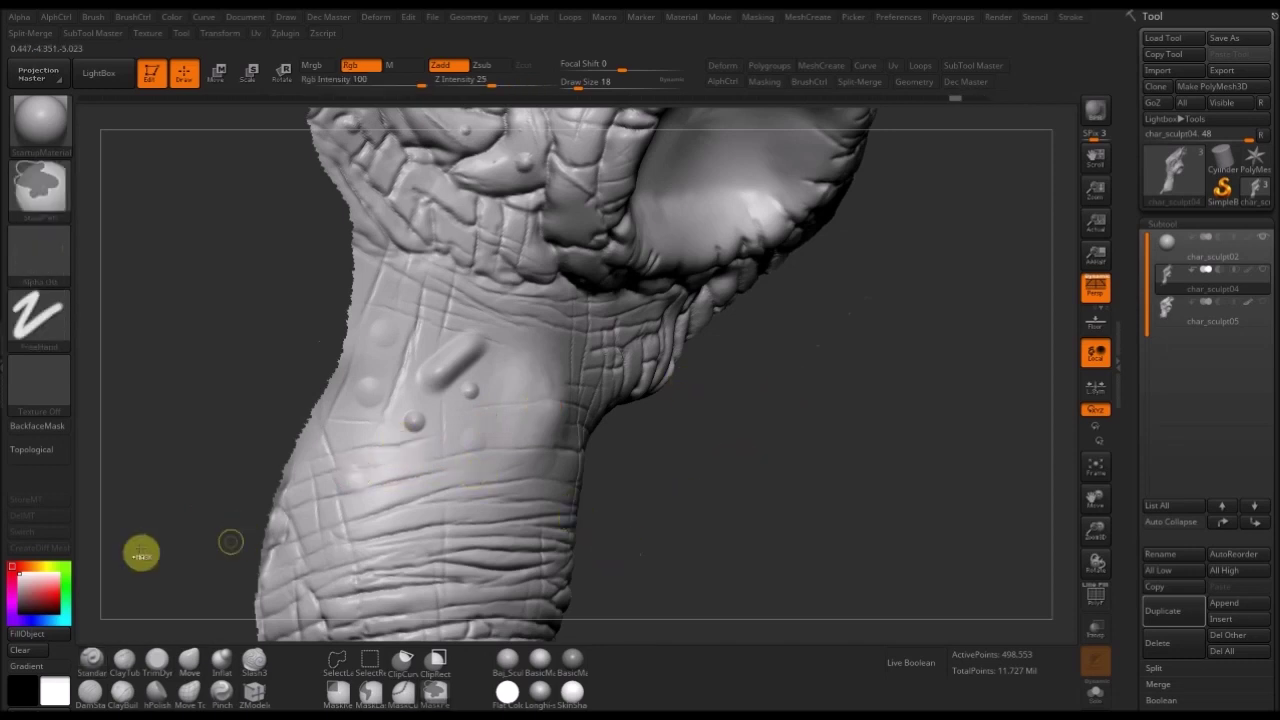
- Assign Alpha 35 to the brush and try a small DragRect bump below the neck ridge
{"action": "left_click", "coordinate": [48, 255]}
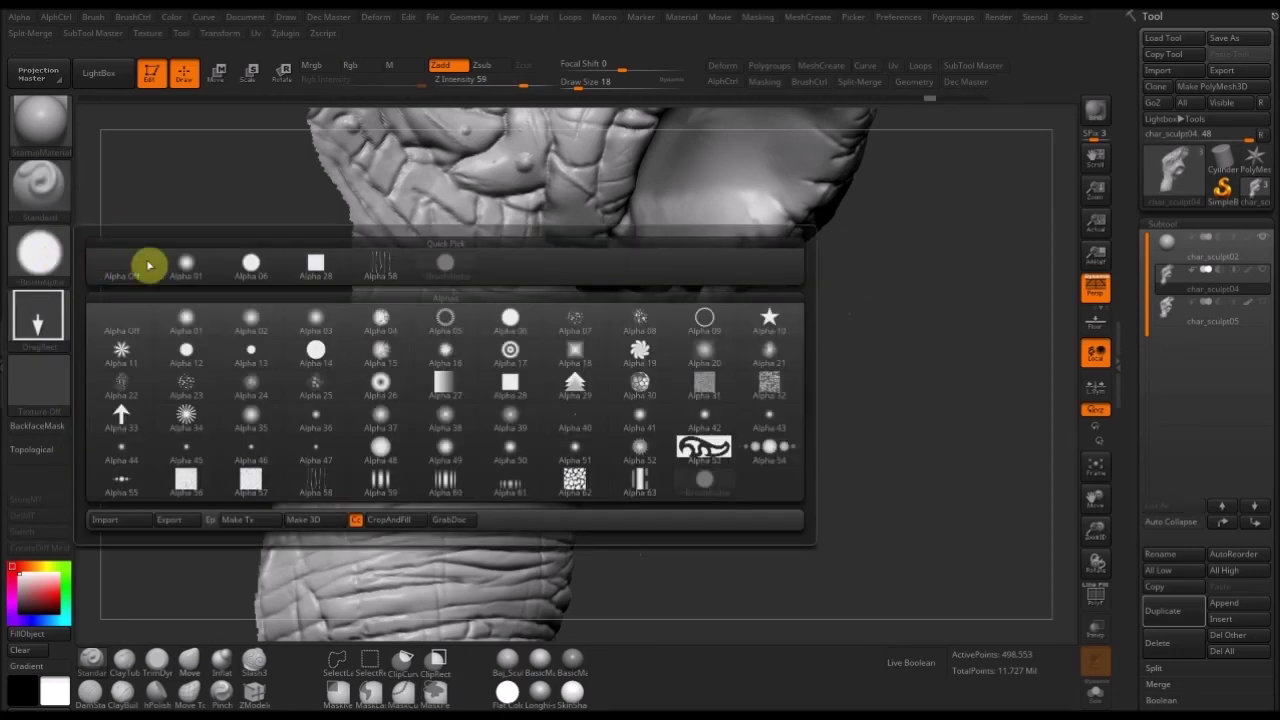
{"action": "mouse_move", "coordinate": [510, 322]}
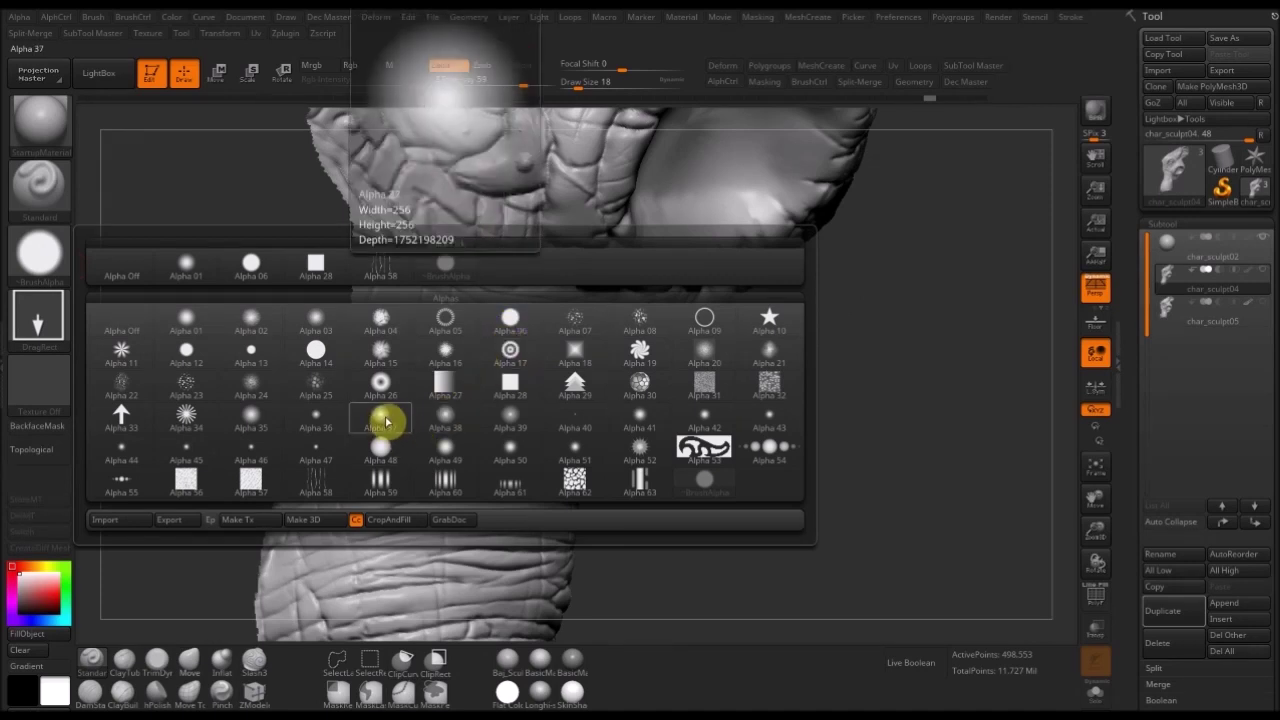
{"action": "left_click", "coordinate": [252, 418]}
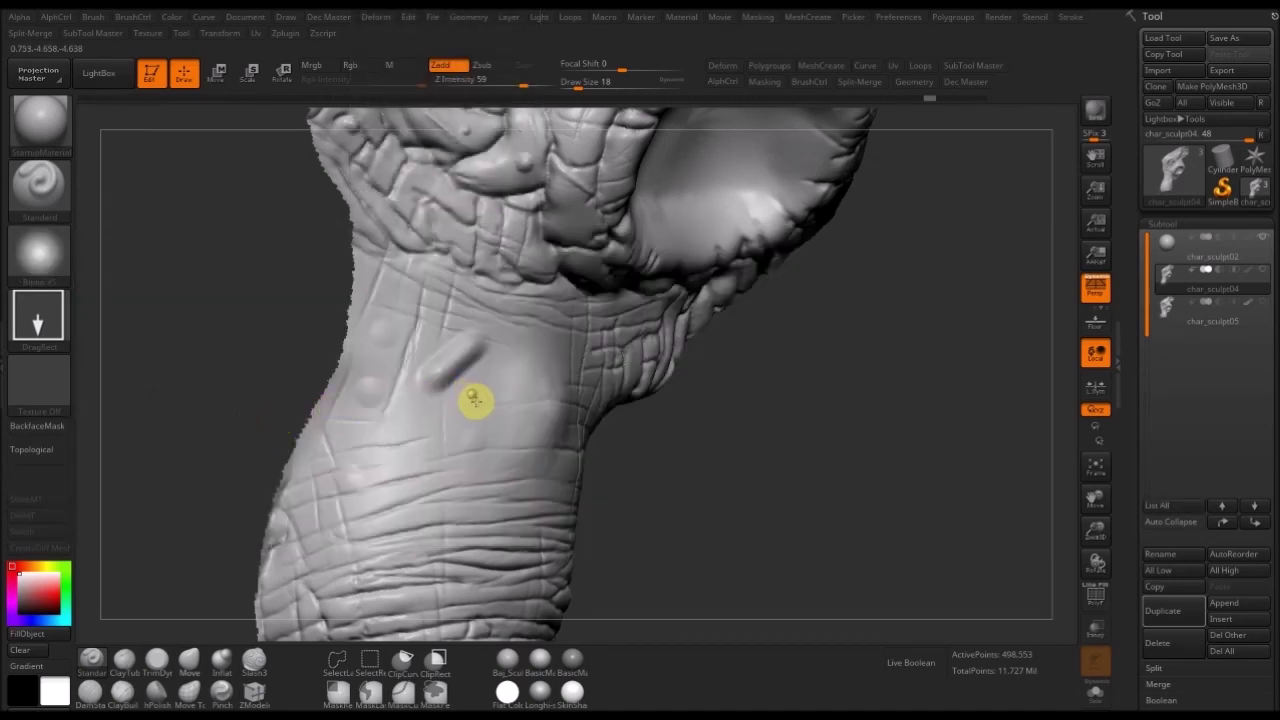
{"action": "left_click", "coordinate": [49, 251]}
{"action": "left_click", "coordinate": [260, 405]}
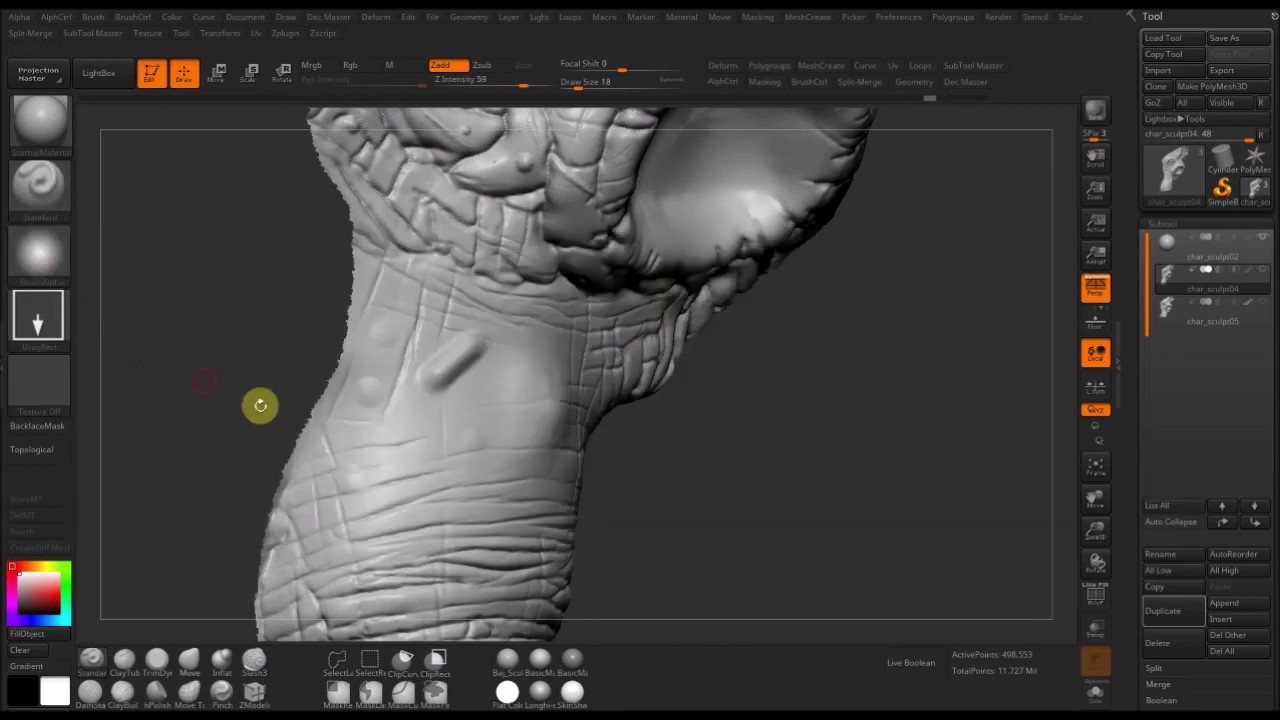
- Assign Alpha 01 to the brush and undo the last test bump on the neck
{"action": "left_click", "coordinate": [45, 258]}
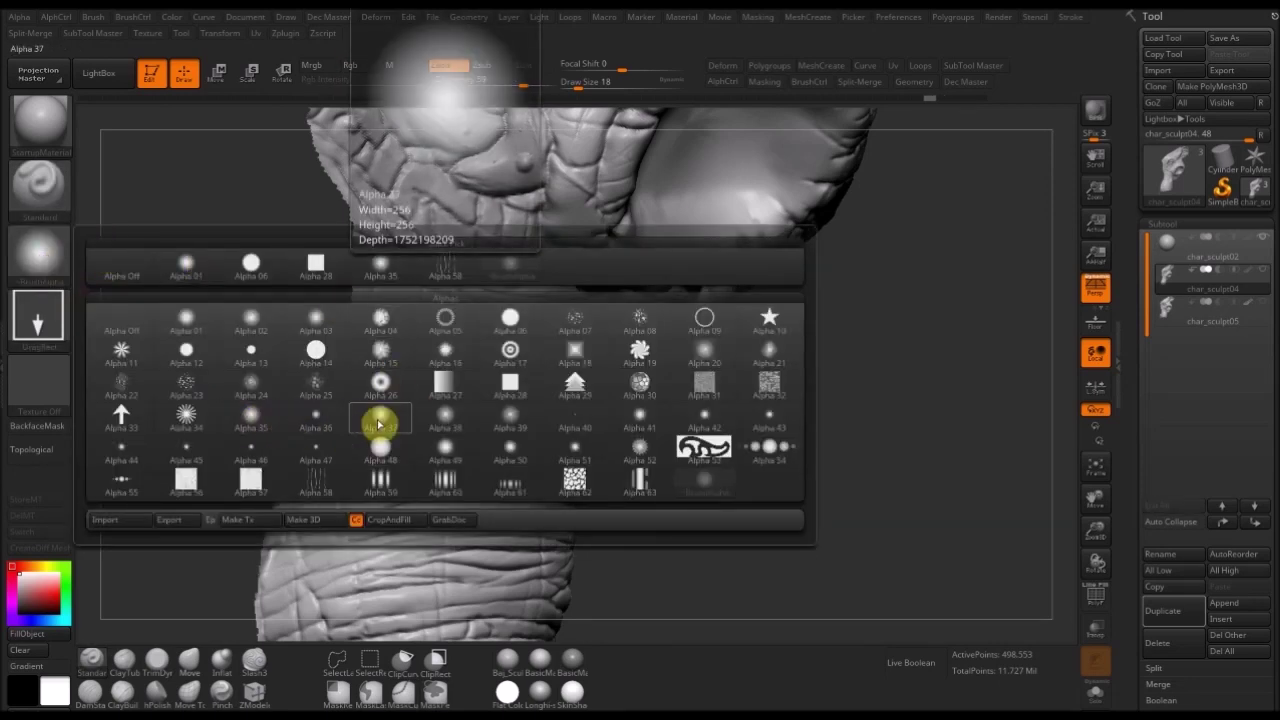
{"action": "left_click", "coordinate": [192, 319]}
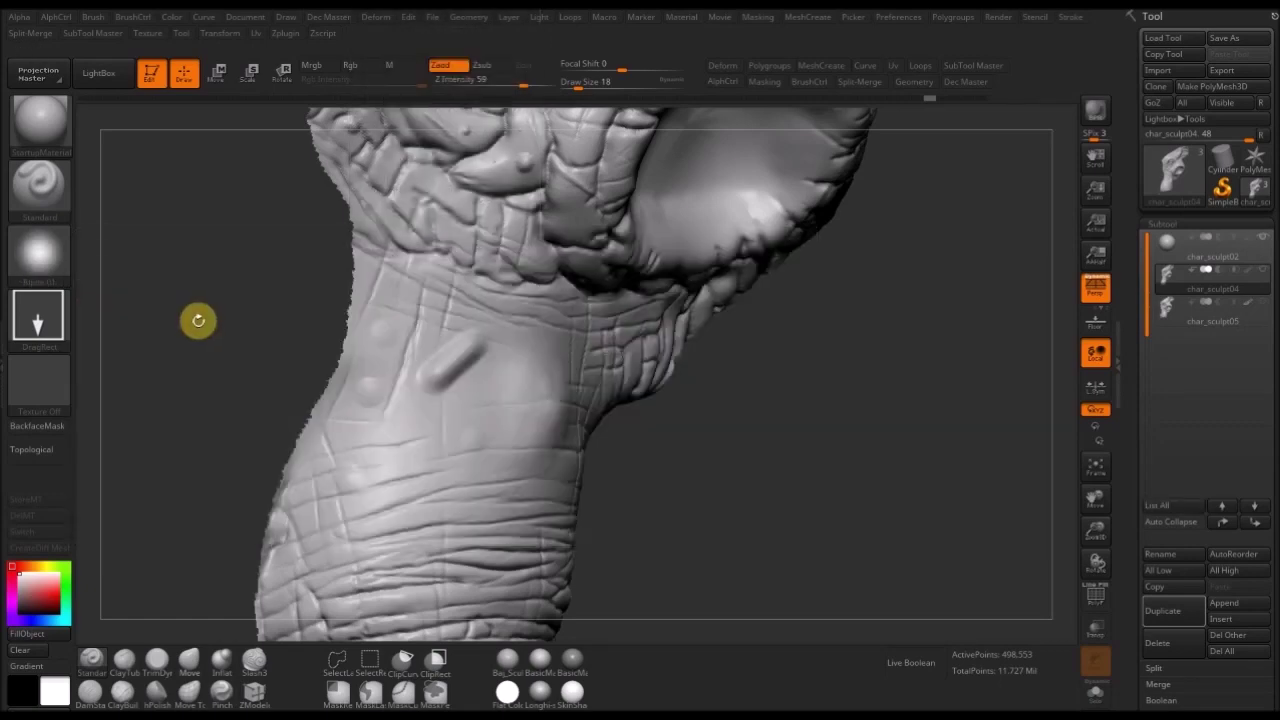
{"action": "left_click_drag", "start_coordinate": [757, 421], "coordinate": [825, 414]}
{"action": "key", "text": "ctrl+z"}
- Place small raised skin bumps over the brow and around the eye at Draw Size 9 and Z Intensity 59
{"action": "mouse_move", "coordinate": [949, 274]}
{"action": "left_mouse_down", "text": "alt"}
{"action": "mouse_move", "coordinate": [851, 528]}
{"action": "mouse_move", "coordinate": [872, 546]}
{"action": "mouse_move", "coordinate": [860, 515]}
{"action": "left_mouse_up", "text": "alt"}
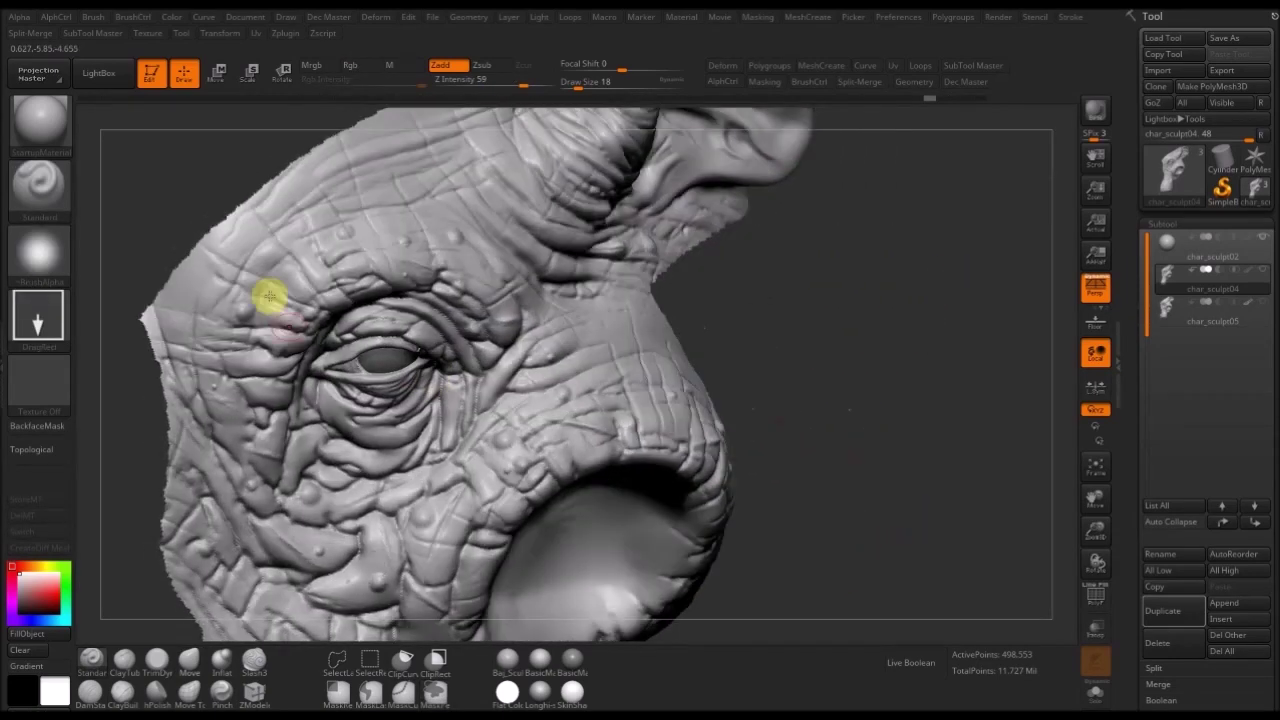
{"action": "left_click_drag", "start_coordinate": [127, 427], "coordinate": [183, 343]}
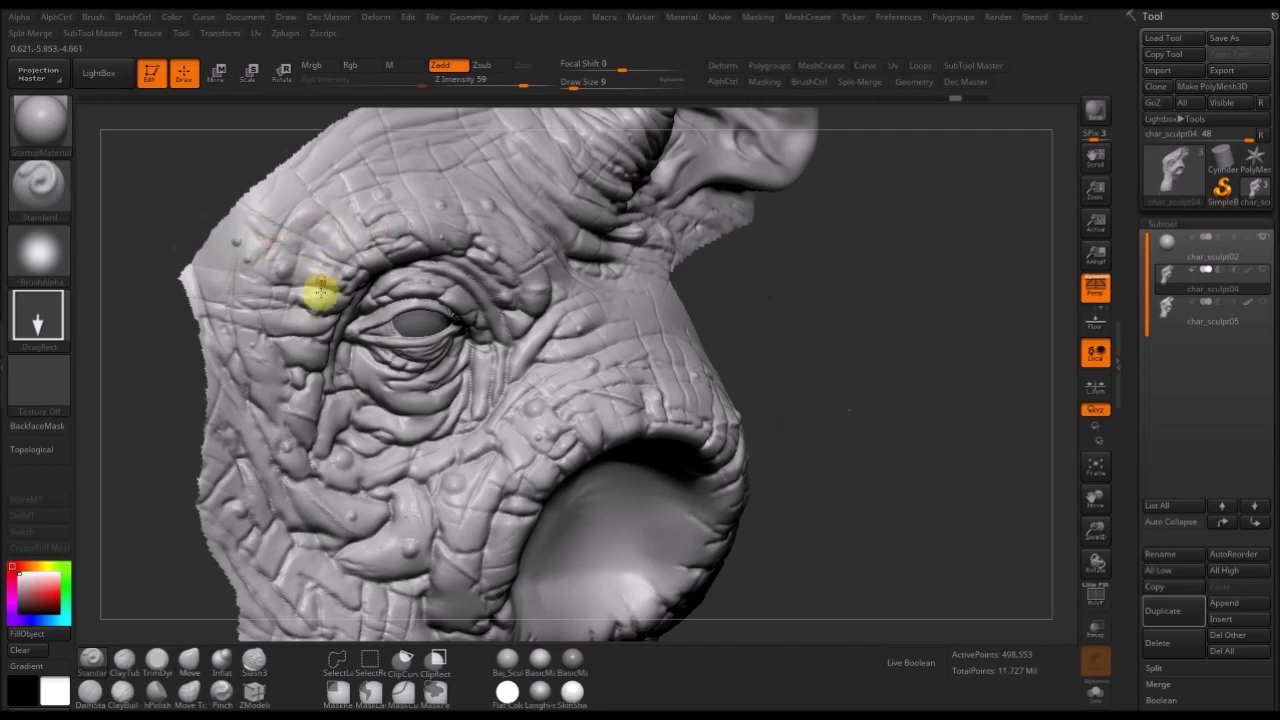
{"action": "left_click_drag", "start_coordinate": [814, 297], "coordinate": [558, 340]}
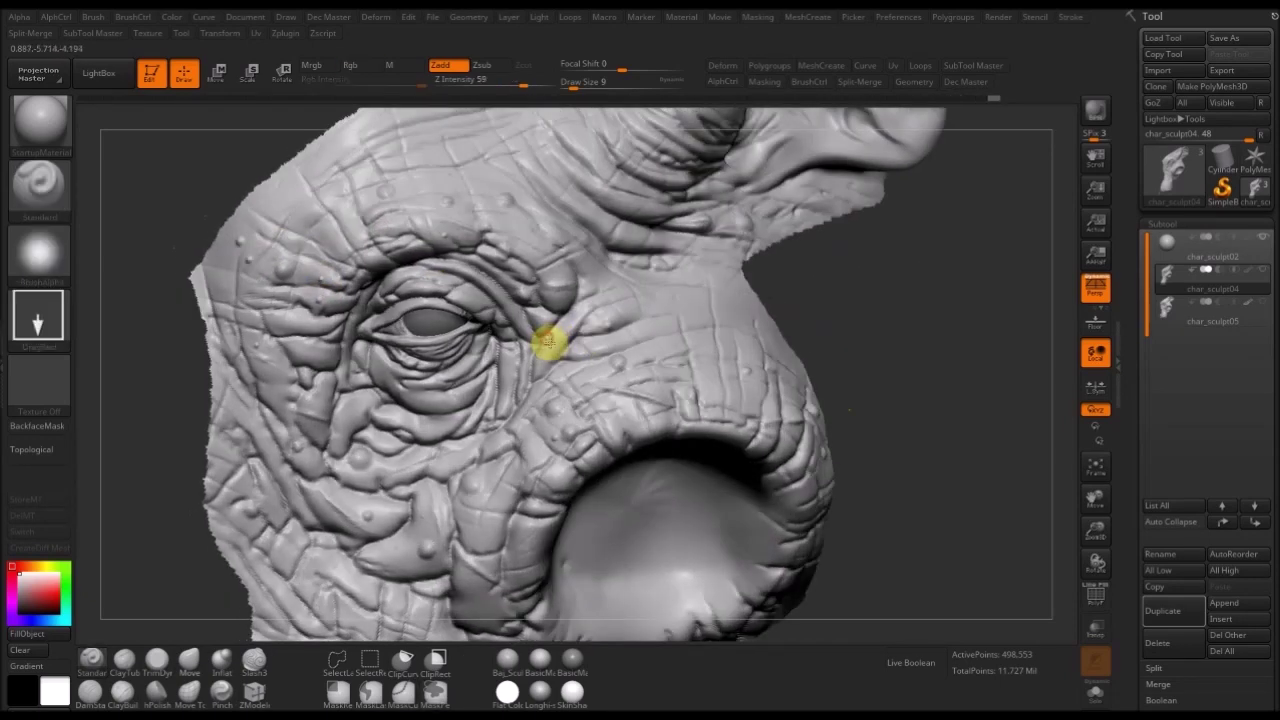
- Set the Z Intensity to 48 and scatter small bumps over the cheek folds and beside the large round opening
{"action": "left_click", "coordinate": [515, 84]}
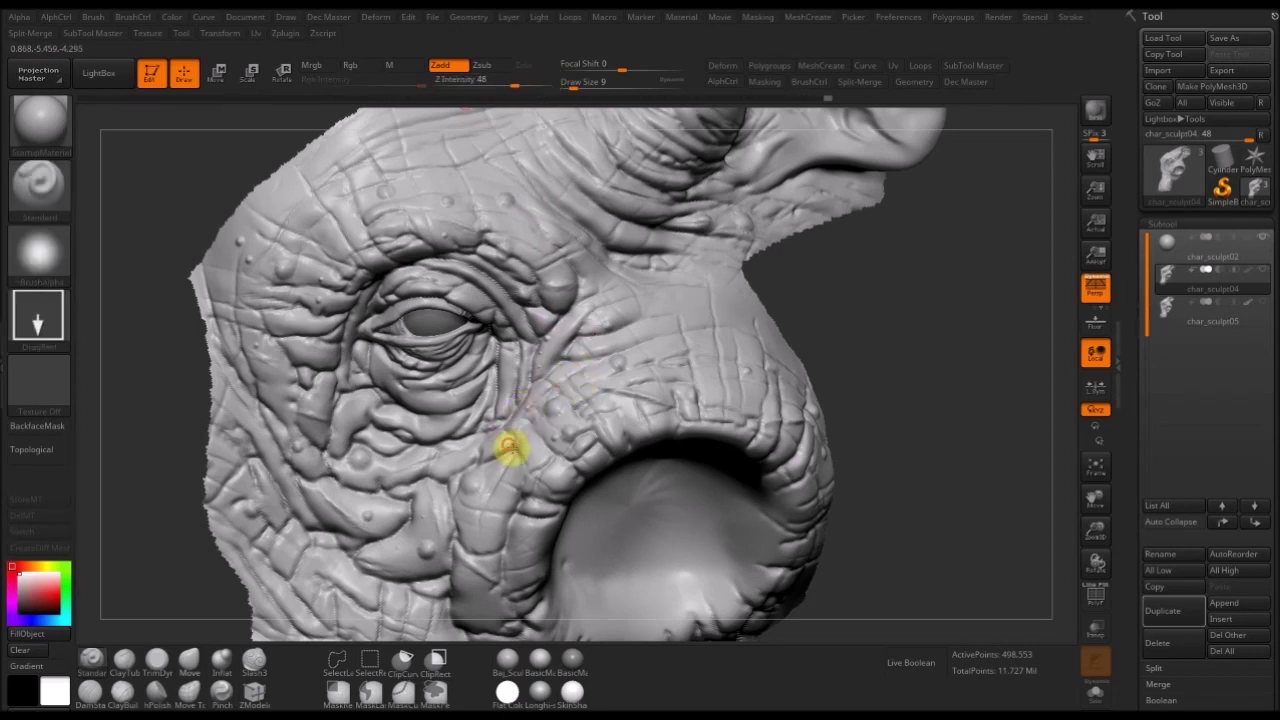
{"action": "mouse_move", "coordinate": [900, 400]}
{"action": "left_mouse_down"}
{"action": "mouse_move", "coordinate": [866, 426]}
{"action": "mouse_move", "coordinate": [836, 410]}
{"action": "left_mouse_up"}
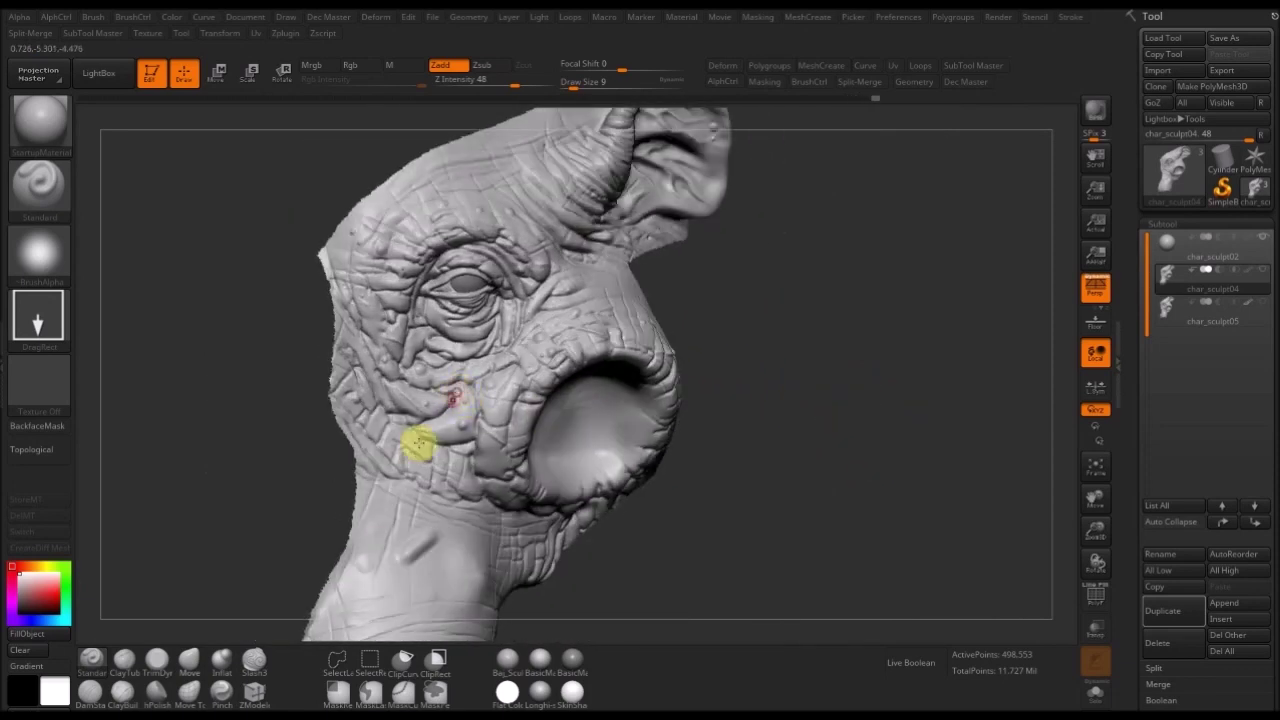
{"action": "left_click_drag", "start_coordinate": [286, 529], "coordinate": [410, 430]}
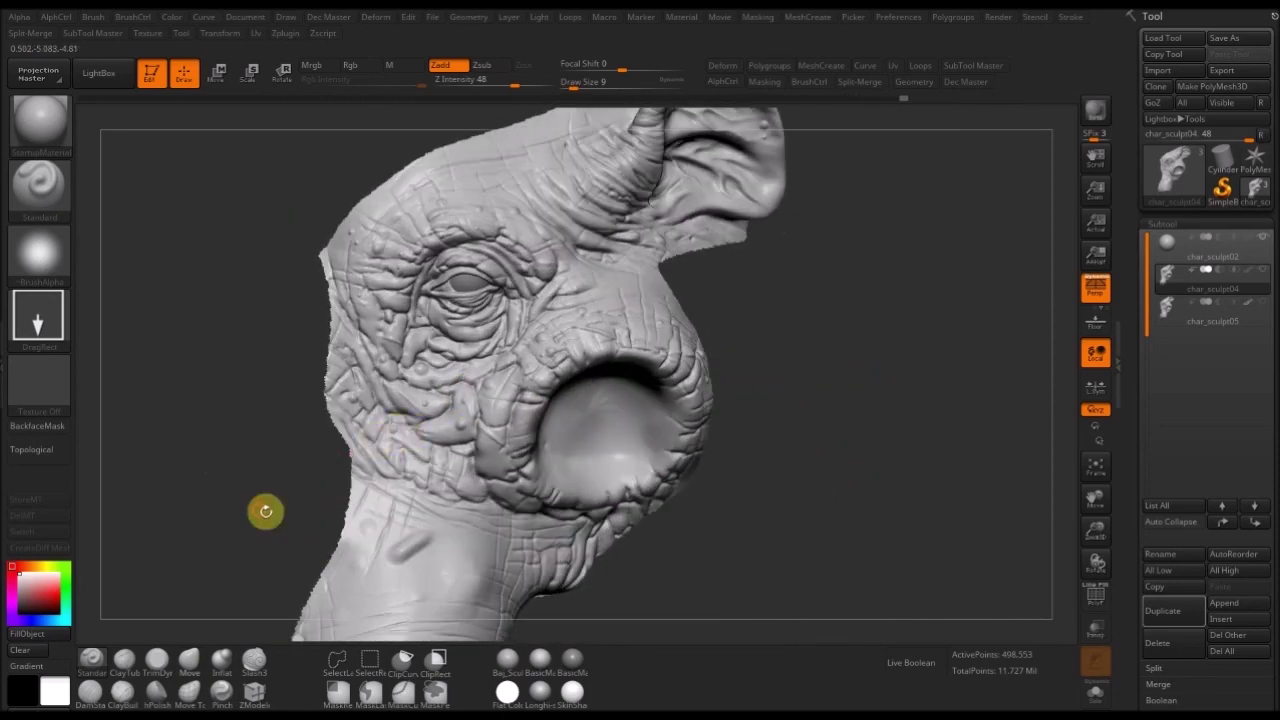
{"action": "left_click_drag", "start_coordinate": [281, 487], "coordinate": [440, 438]}
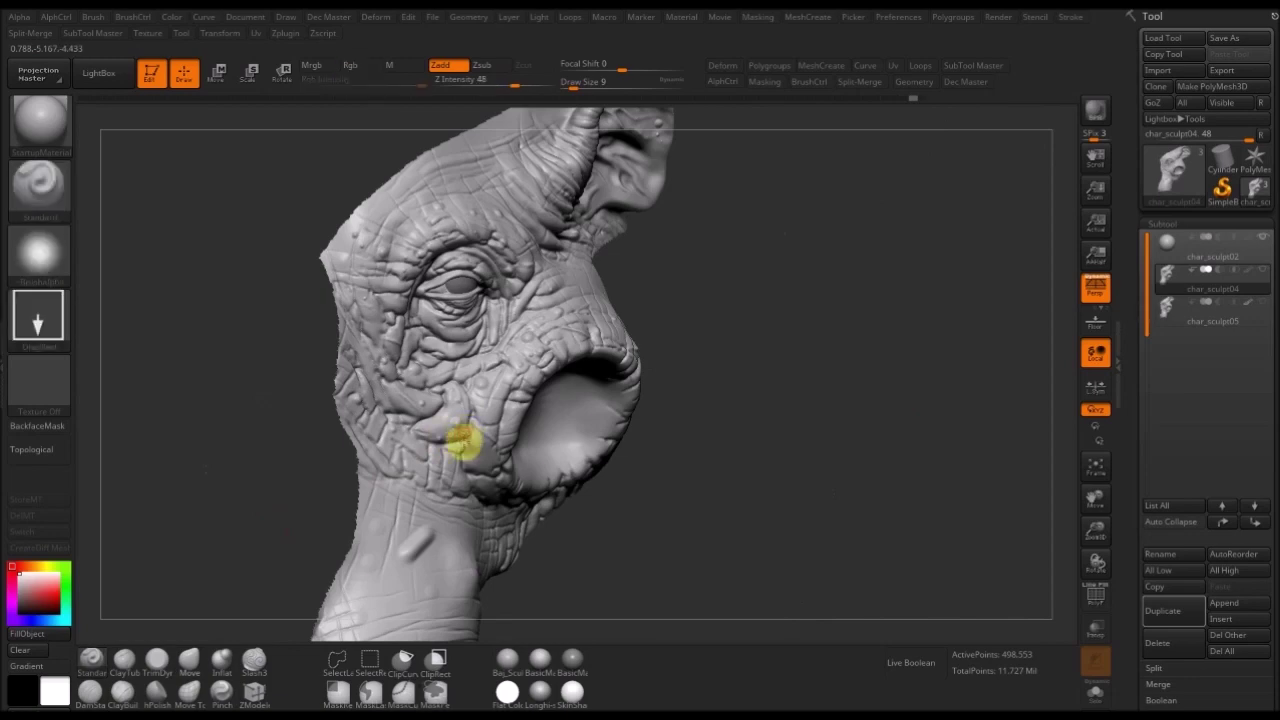
{"action": "left_click_drag", "start_coordinate": [694, 377], "coordinate": [471, 467]}
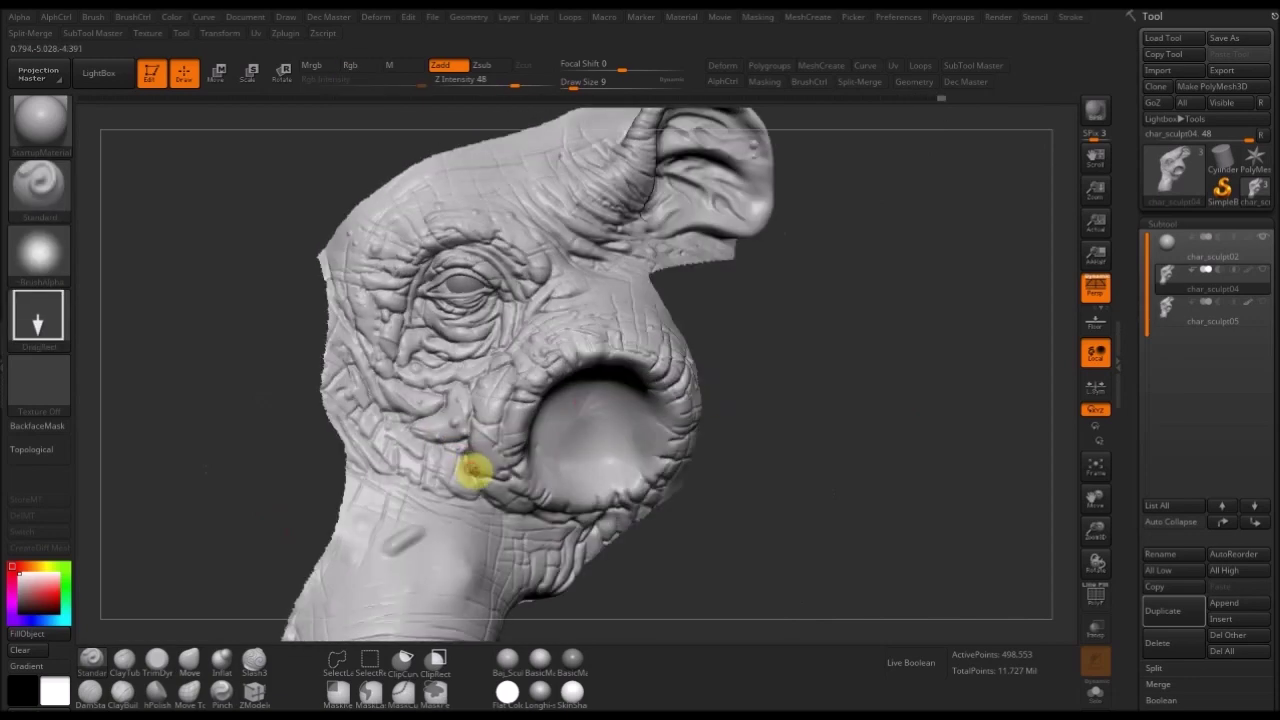
{"action": "left_click_drag", "start_coordinate": [234, 557], "coordinate": [524, 393]}
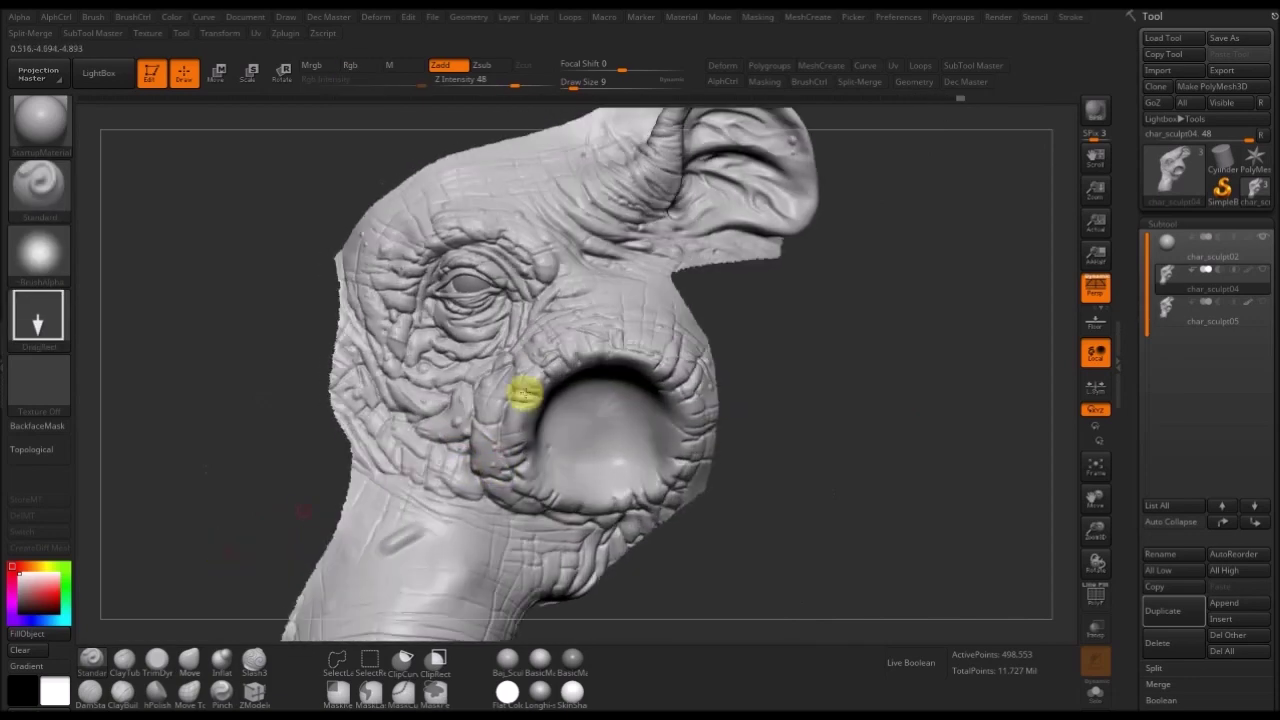
- Add more small skin bumps across the forehead, around the outer eye corner and on the ear
{"action": "left_click_drag", "start_coordinate": [814, 337], "coordinate": [500, 243]}
{"action": "mouse_move", "coordinate": [663, 207]}
{"action": "left_mouse_down"}
{"action": "mouse_move", "coordinate": [734, 257]}
{"action": "mouse_move", "coordinate": [749, 318]}
{"action": "left_mouse_up"}
{"action": "left_click_drag", "start_coordinate": [526, 266], "coordinate": [474, 266]}
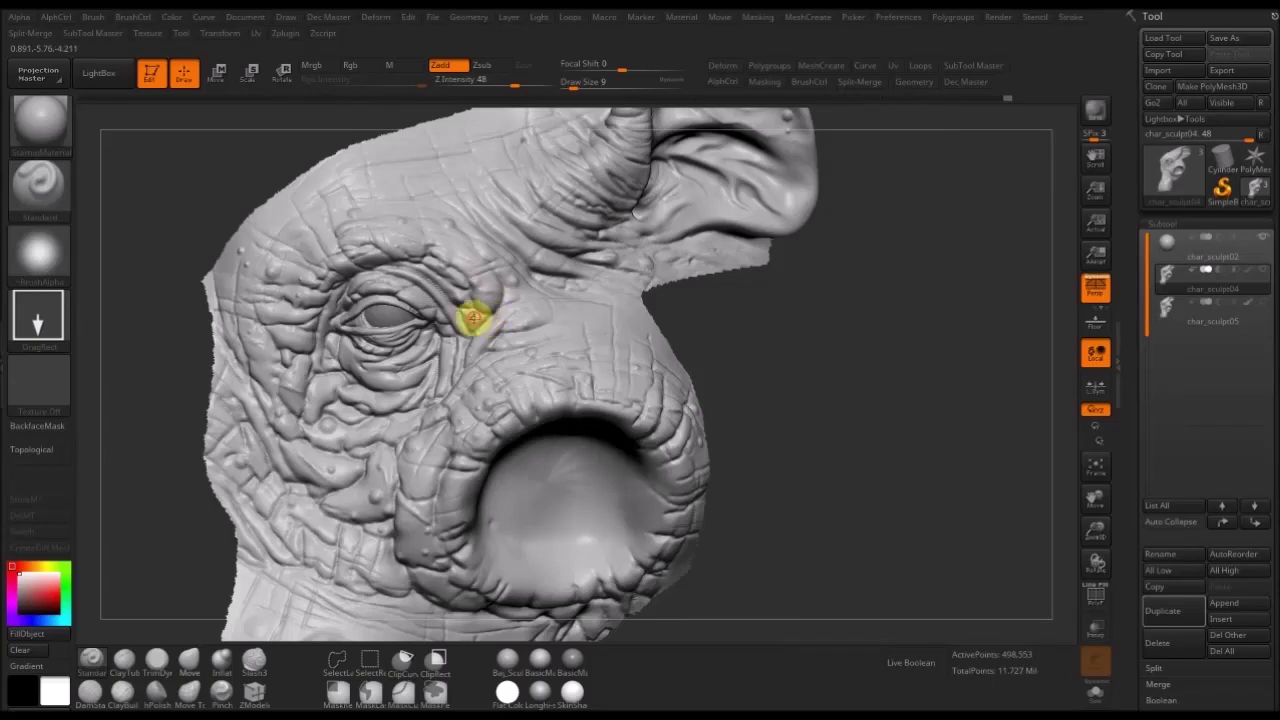
{"action": "left_click_drag", "start_coordinate": [806, 331], "coordinate": [337, 288]}
{"action": "mouse_move", "coordinate": [785, 397]}
{"action": "left_mouse_down", "text": "alt"}
{"action": "mouse_move", "coordinate": [774, 411]}
{"action": "mouse_move", "coordinate": [724, 373]}
{"action": "left_mouse_up", "text": "alt"}
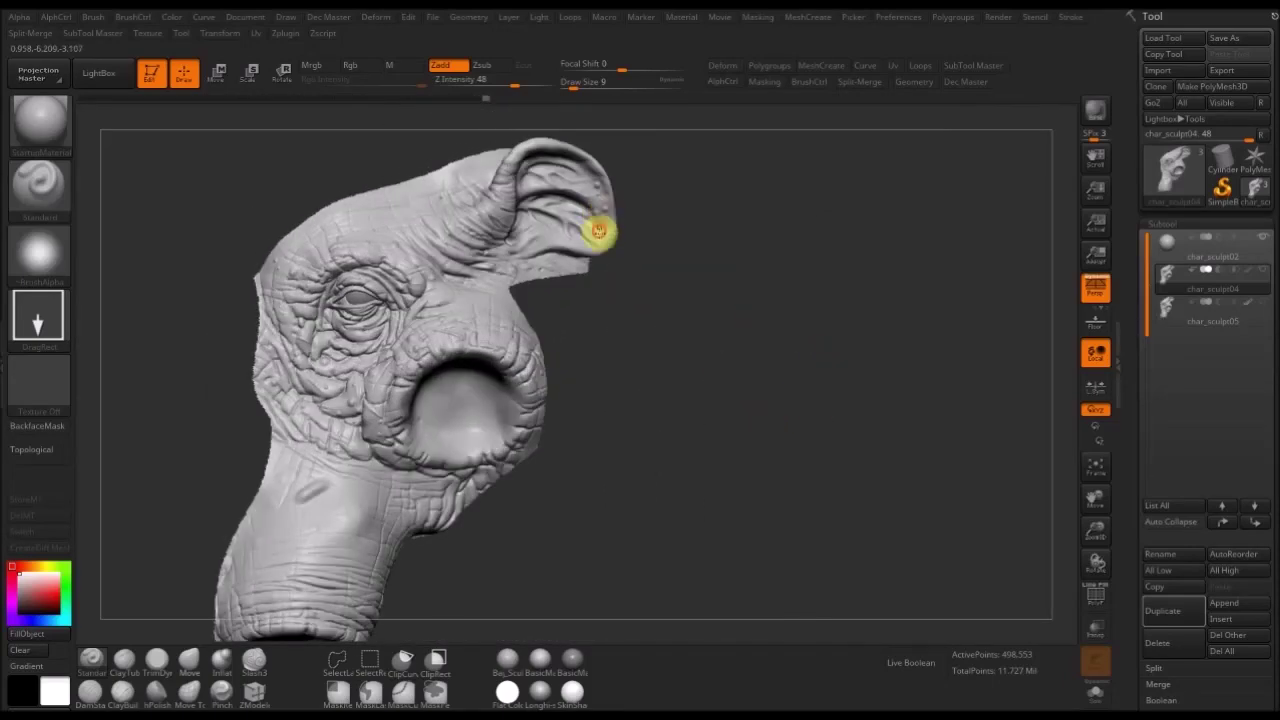
- Unhide the rest of the creature so the whole body is available for detailing
{"action": "mouse_move", "coordinate": [766, 466]}
{"action": "left_mouse_down"}
{"action": "mouse_move", "coordinate": [771, 511]}
{"action": "mouse_move", "coordinate": [797, 455]}
{"action": "left_mouse_up"}
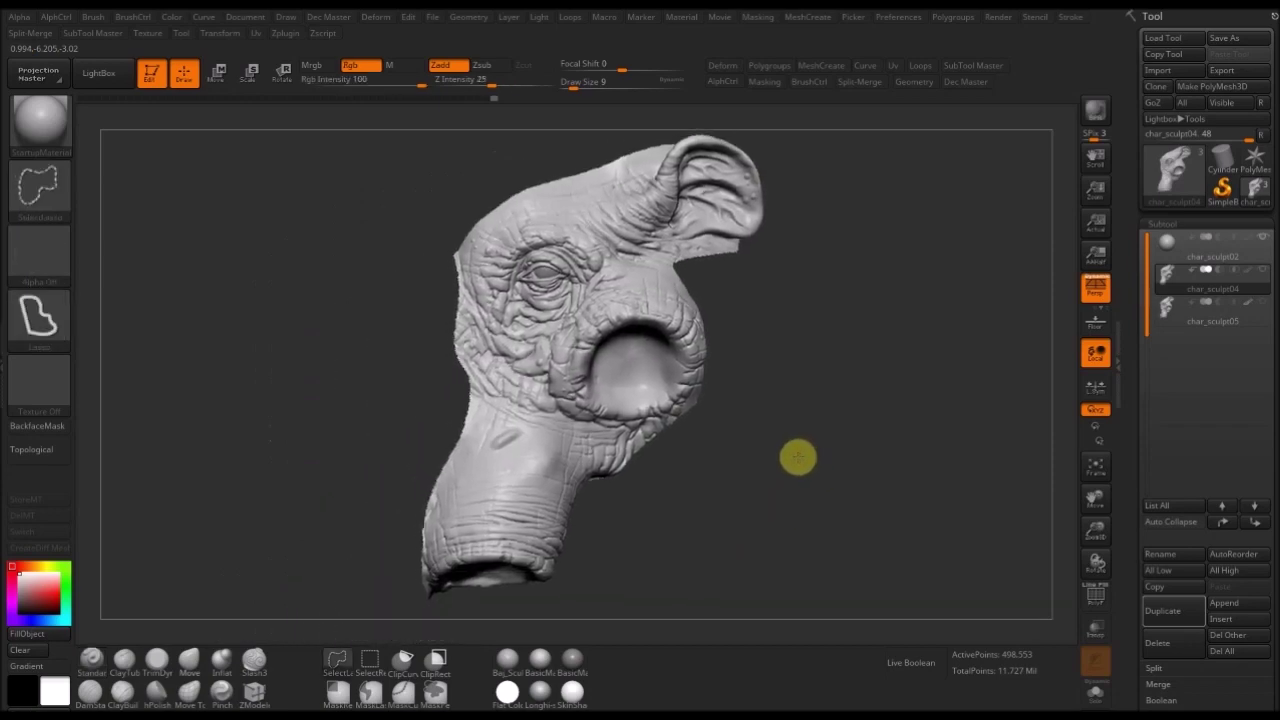
{"action": "left_click", "coordinate": [798, 457], "text": "ctrl+shift"}
{"action": "mouse_move", "coordinate": [218, 408]}
{"action": "left_mouse_down", "text": "alt"}
{"action": "mouse_move", "coordinate": [140, 385]}
{"action": "mouse_move", "coordinate": [309, 436]}
{"action": "mouse_move", "coordinate": [166, 396]}
{"action": "left_mouse_up", "text": "alt"}
{"action": "left_click_drag", "start_coordinate": [979, 374], "coordinate": [600, 380]}
{"action": "mouse_move", "coordinate": [251, 492]}
{"action": "left_mouse_down"}
{"action": "mouse_move", "coordinate": [197, 466]}
{"action": "mouse_move", "coordinate": [246, 454]}
{"action": "mouse_move", "coordinate": [291, 491]}
{"action": "left_mouse_up"}
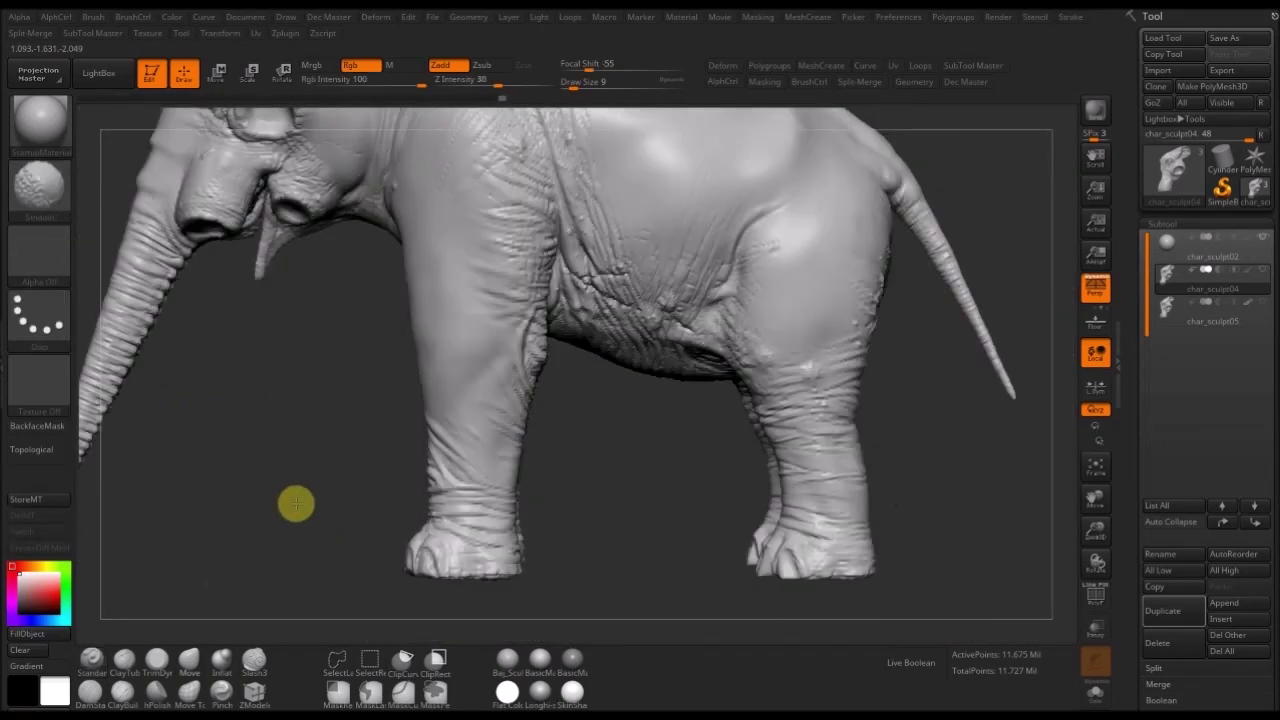
- Place raised skin bumps on the shoulder and upper front leg with the DragRect stroke at Draw Size 9
{"action": "mouse_move", "coordinate": [277, 486]}
{"action": "left_mouse_down"}
{"action": "mouse_move", "coordinate": [289, 560]}
{"action": "mouse_move", "coordinate": [311, 554]}
{"action": "mouse_move", "coordinate": [289, 537]}
{"action": "mouse_move", "coordinate": [420, 449]}
{"action": "left_mouse_up"}
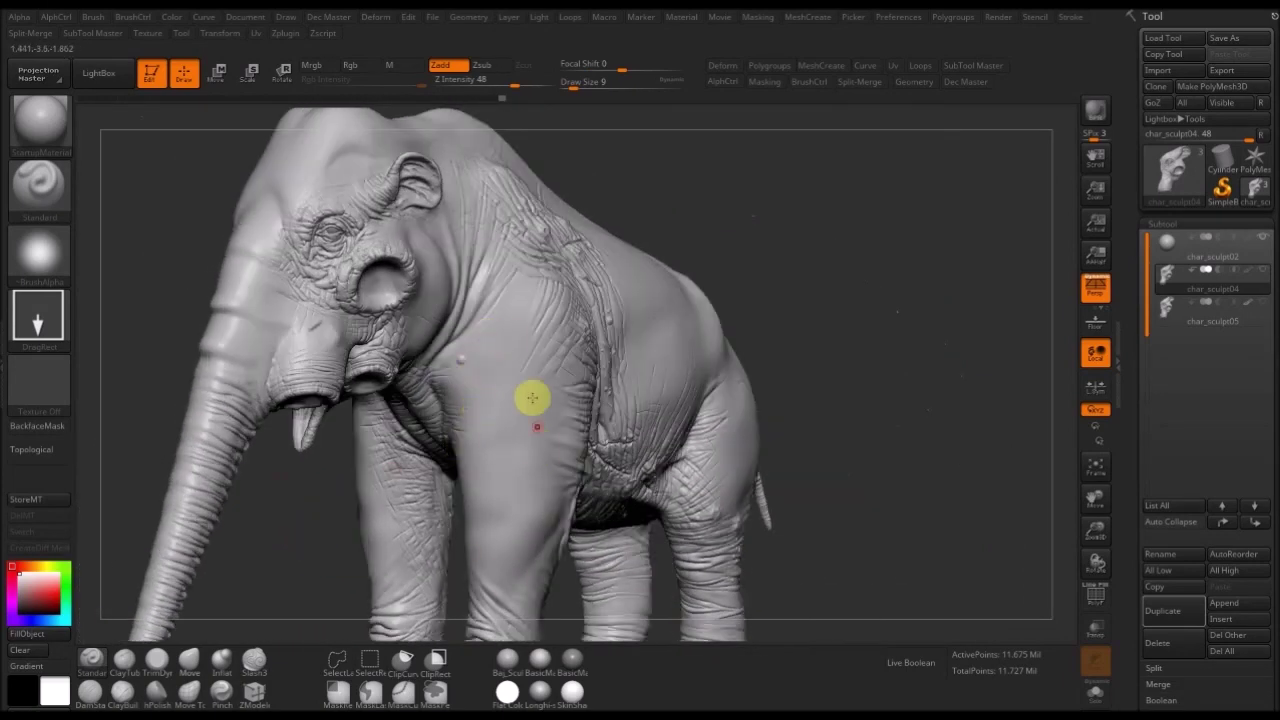
{"action": "left_click_drag", "start_coordinate": [188, 321], "coordinate": [283, 239], "text": "alt"}
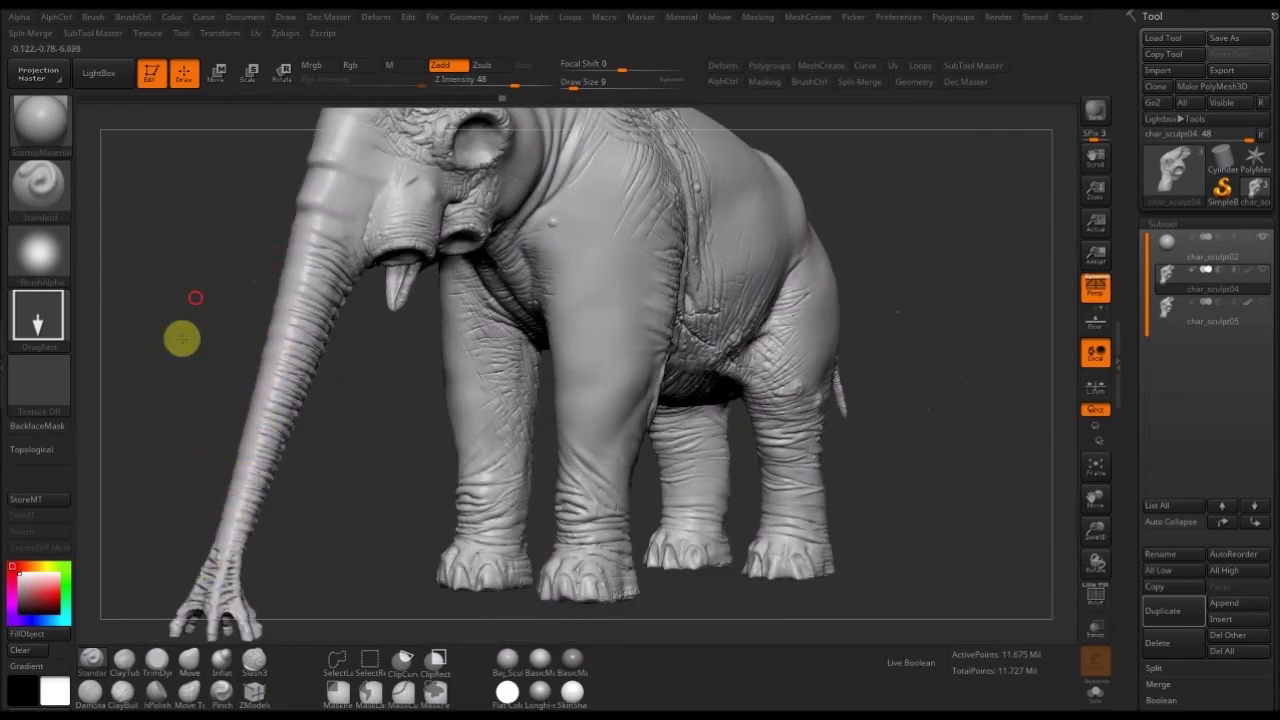
{"action": "left_click_drag", "start_coordinate": [182, 338], "coordinate": [108, 520], "text": "alt"}
{"action": "left_click_drag", "start_coordinate": [934, 372], "coordinate": [815, 388]}
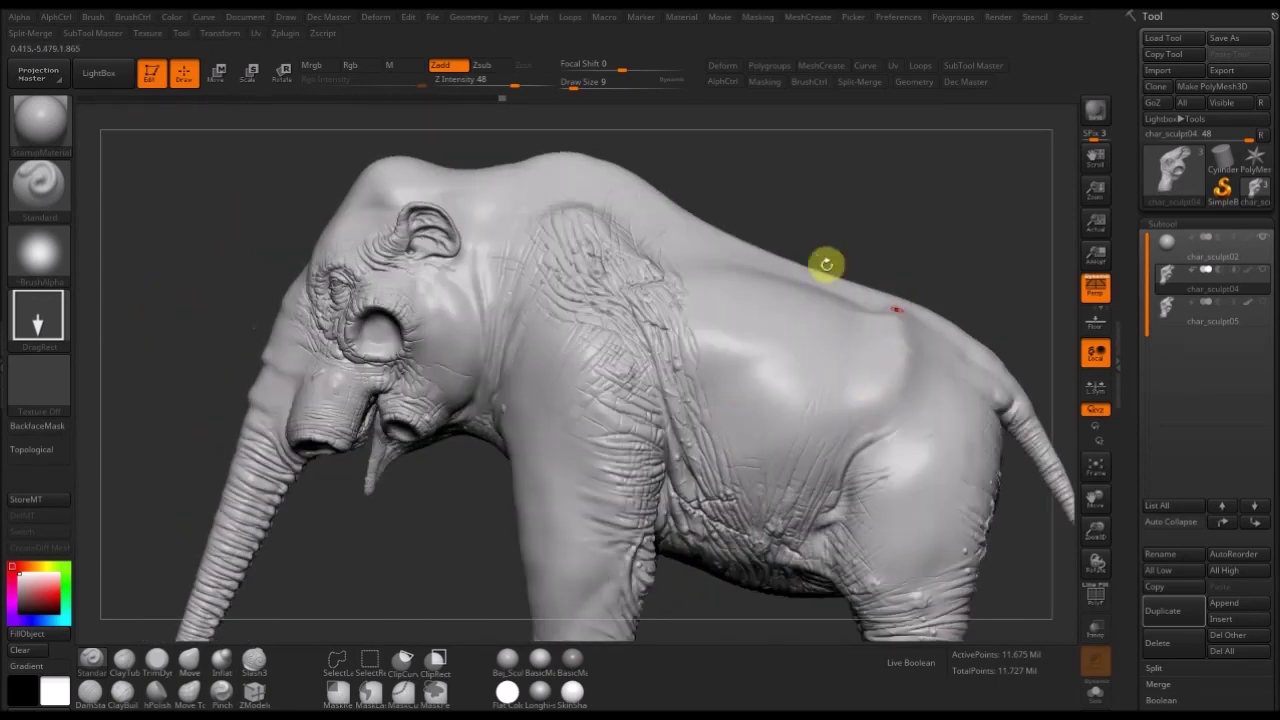
{"action": "left_click_drag", "start_coordinate": [885, 206], "coordinate": [784, 184]}
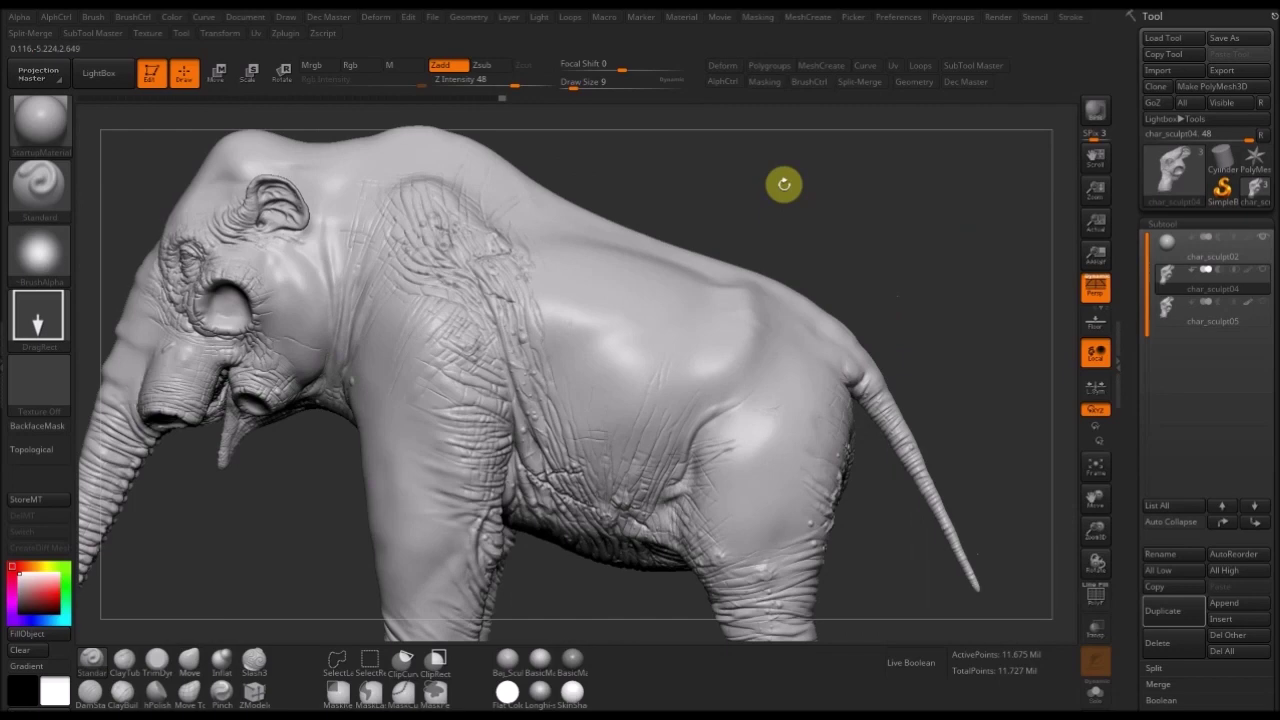